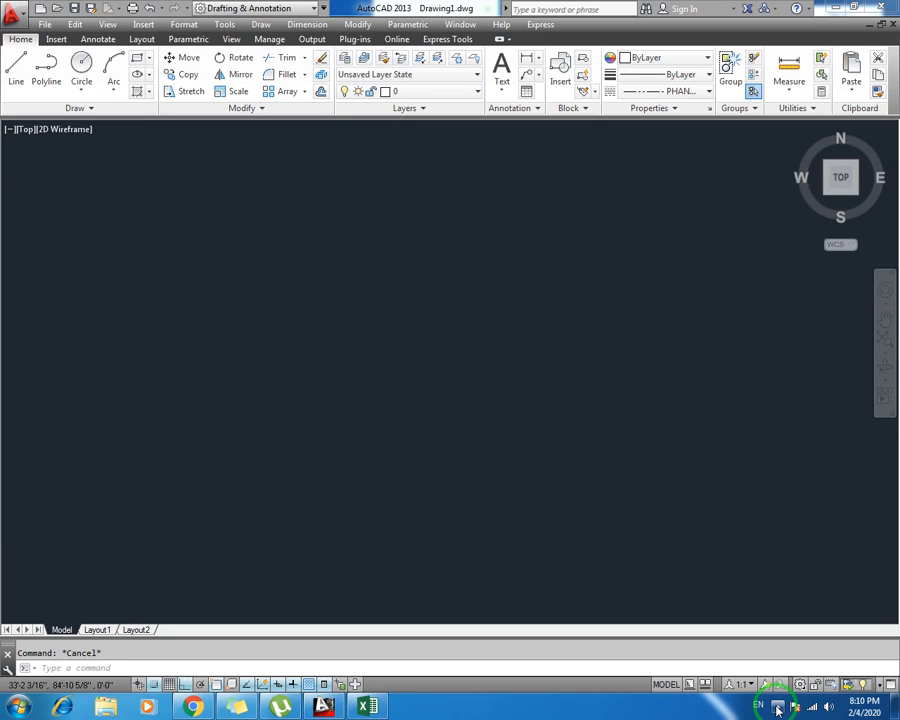
Open Calculator, divide the 30 by 60 plot area by 272.25, and close Calculator
key("super")
type("cal")
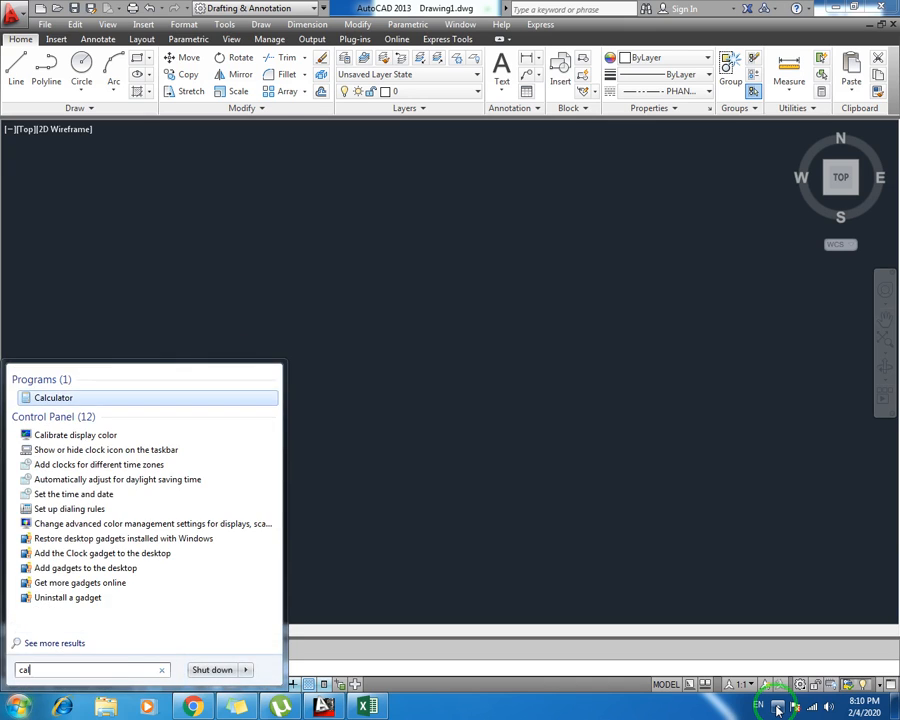
key("Return")
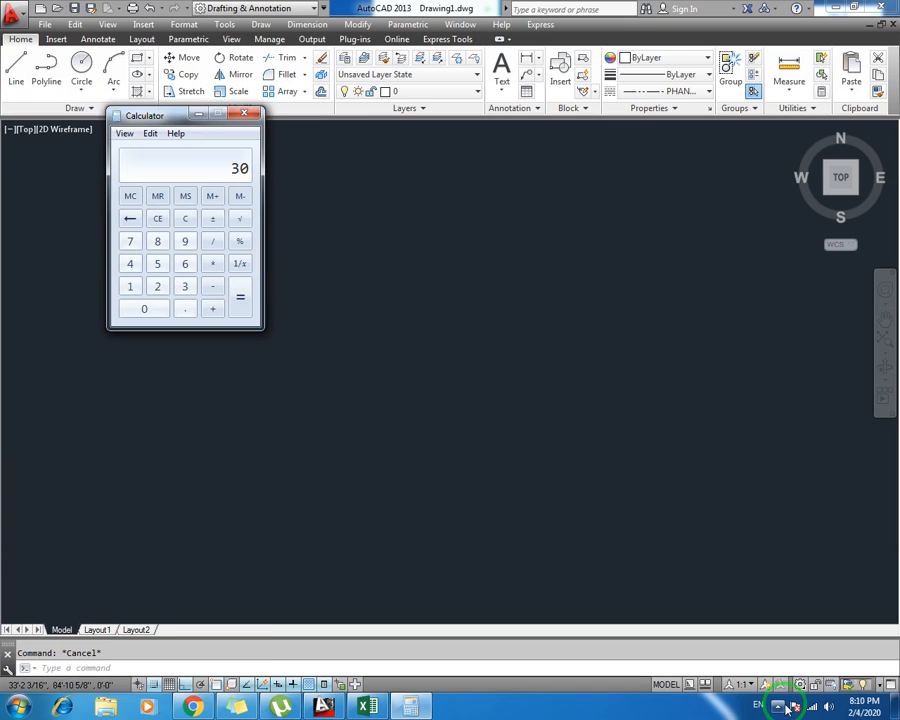
type("0")
key("Return")
type("272.25")
key("Return")
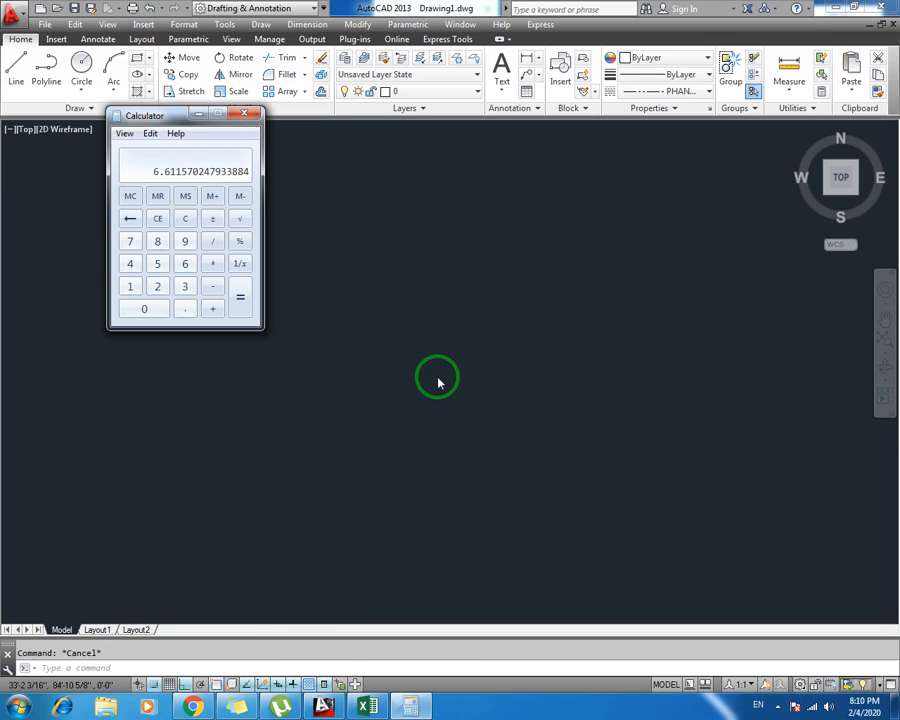
left_click(244, 113)
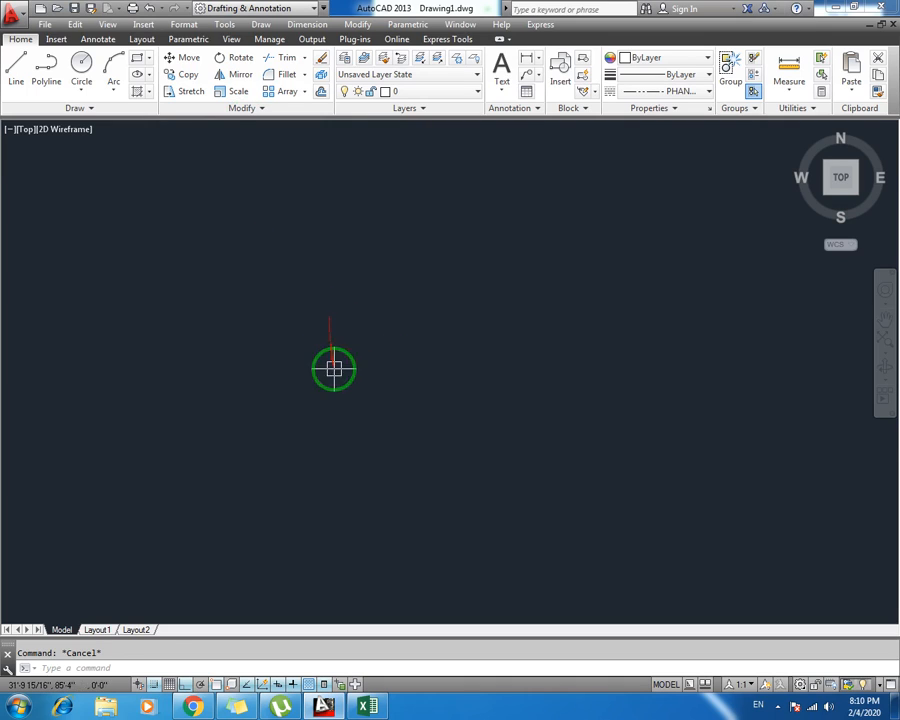
Draw a rectangle 30' wide and 60' high as the plot's outer outline
type("rec")
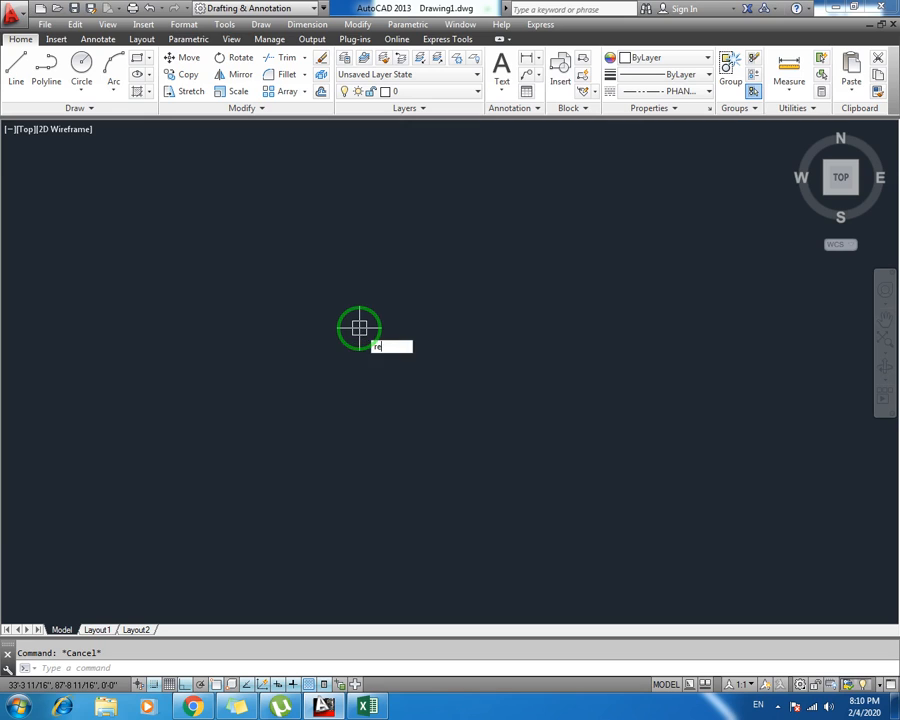
key("Return")
left_click(265, 195)
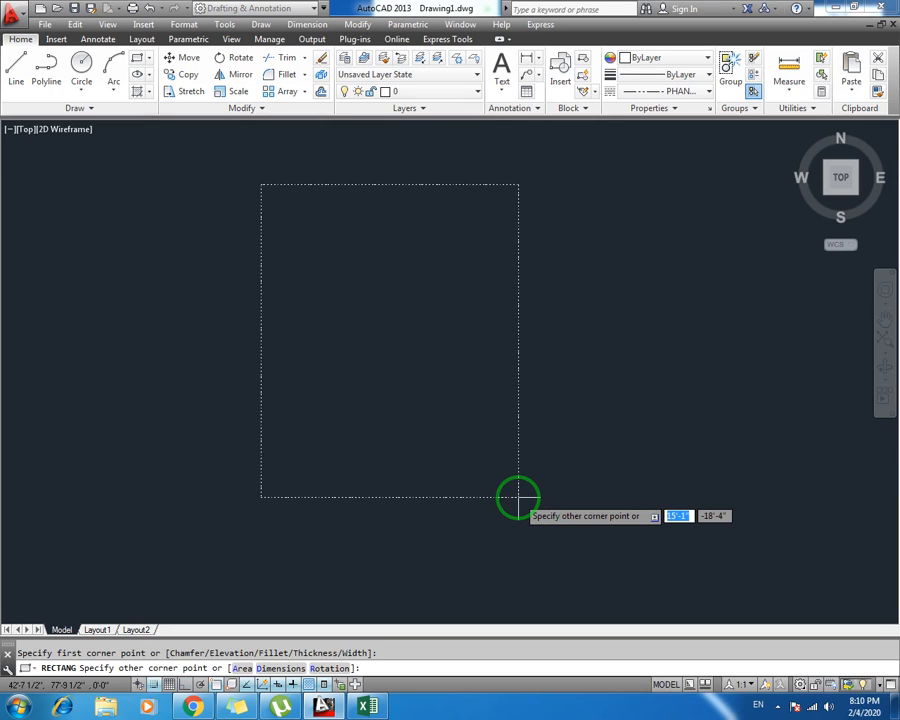
type("30")
key("Tab")
type("60")
key("Return")
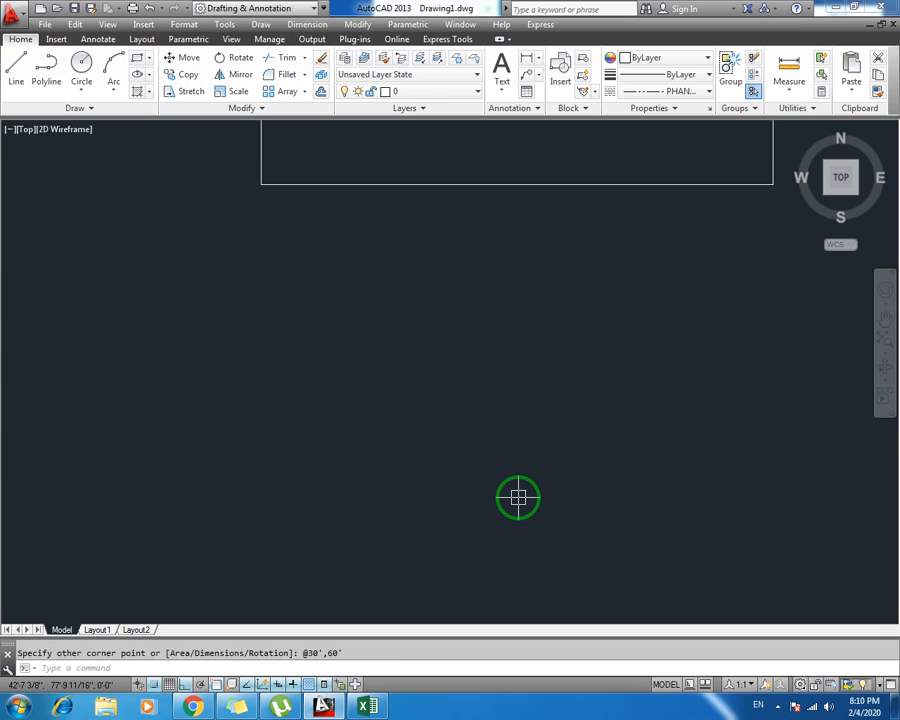
scroll(476, 468, "down", 4)
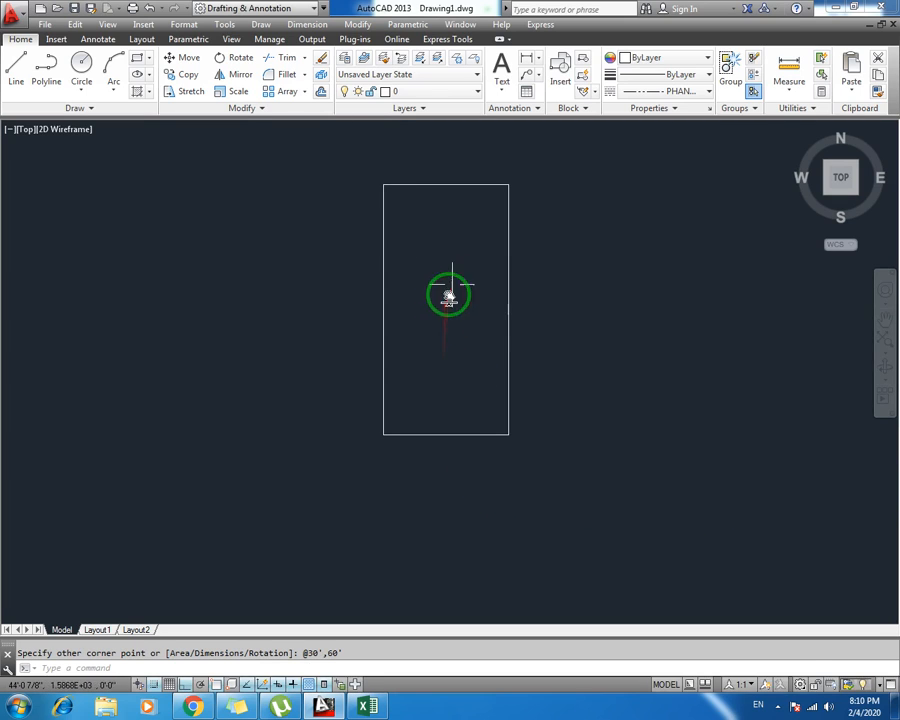
scroll(410, 346, "up", 2)
scroll(415, 347, "down", 3)
mouse_move(420, 222)
middle_mouse_down()
mouse_move(420, 349)
mouse_move(416, 340)
middle_mouse_up()
scroll(425, 315, "up", 4)
scroll(425, 347, "down", 2)
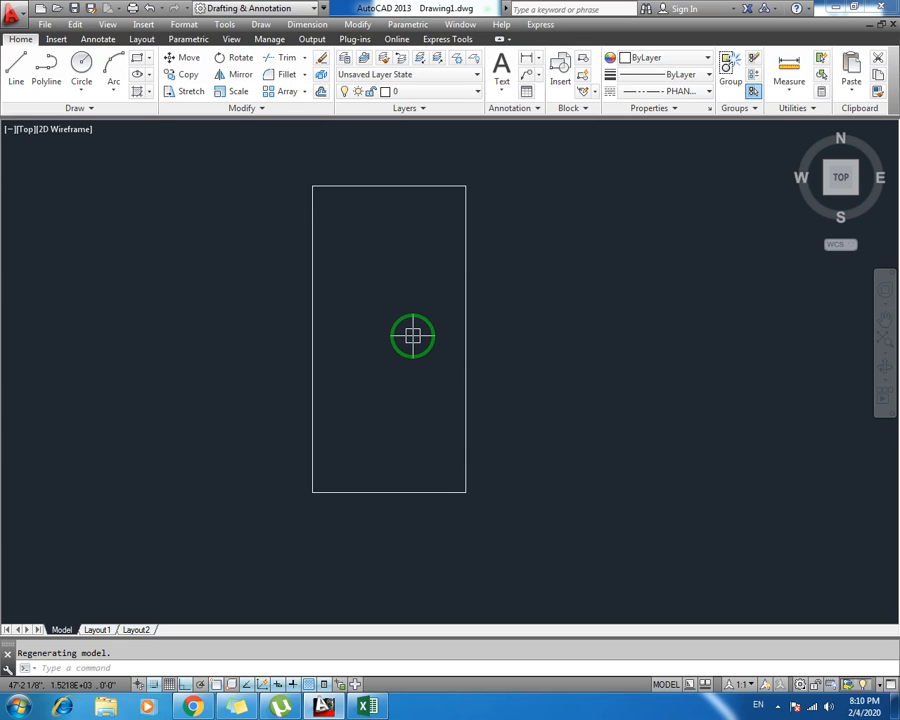
key("Escape")
Offset the 30' by 60' rectangle 9" inward to form the outer wall thickness
scroll(350, 232, "up", 2)
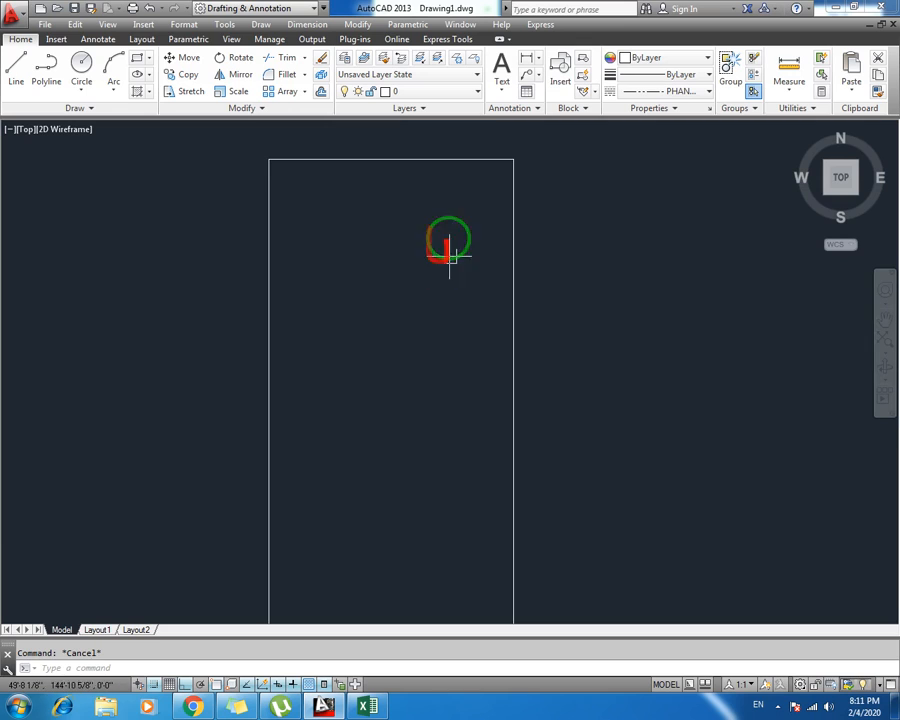
scroll(529, 218, "down", 2)
middle_click_drag(485, 228, 443, 246)
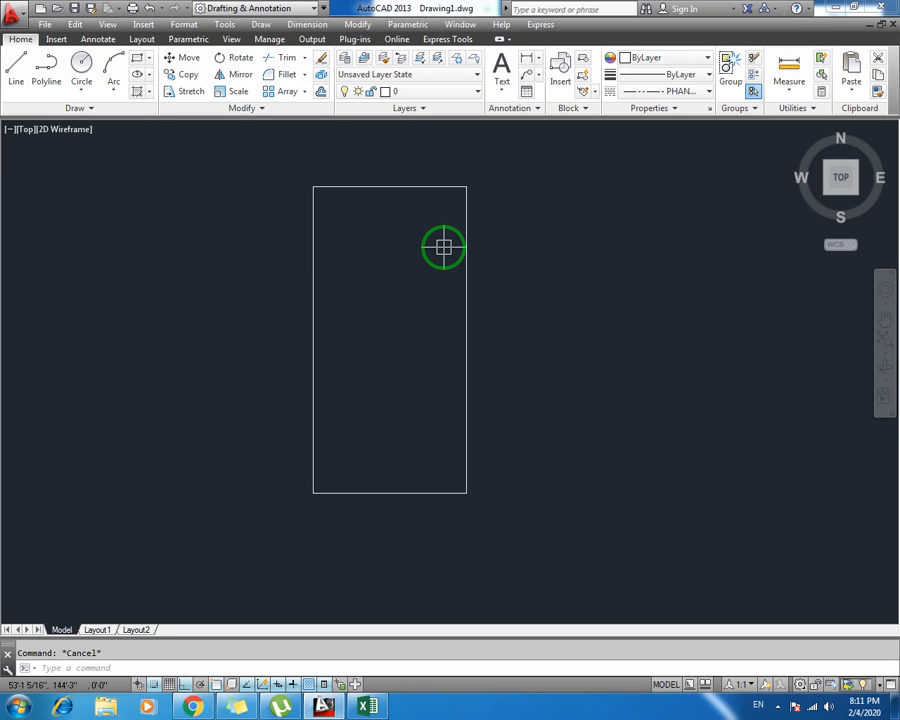
type("o")
key("Return")
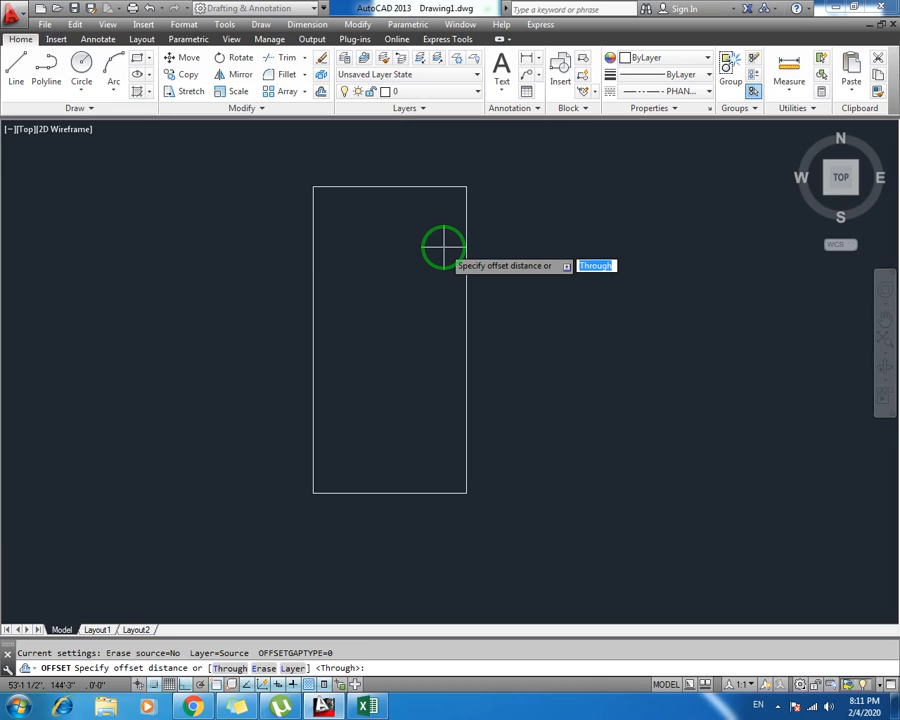
type("9")
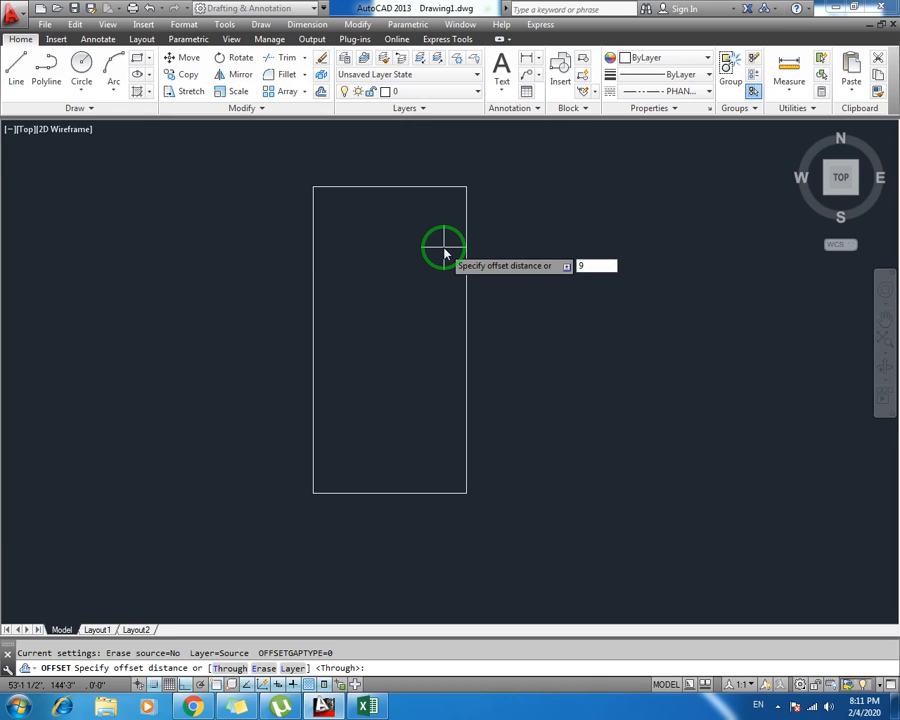
key("Return")
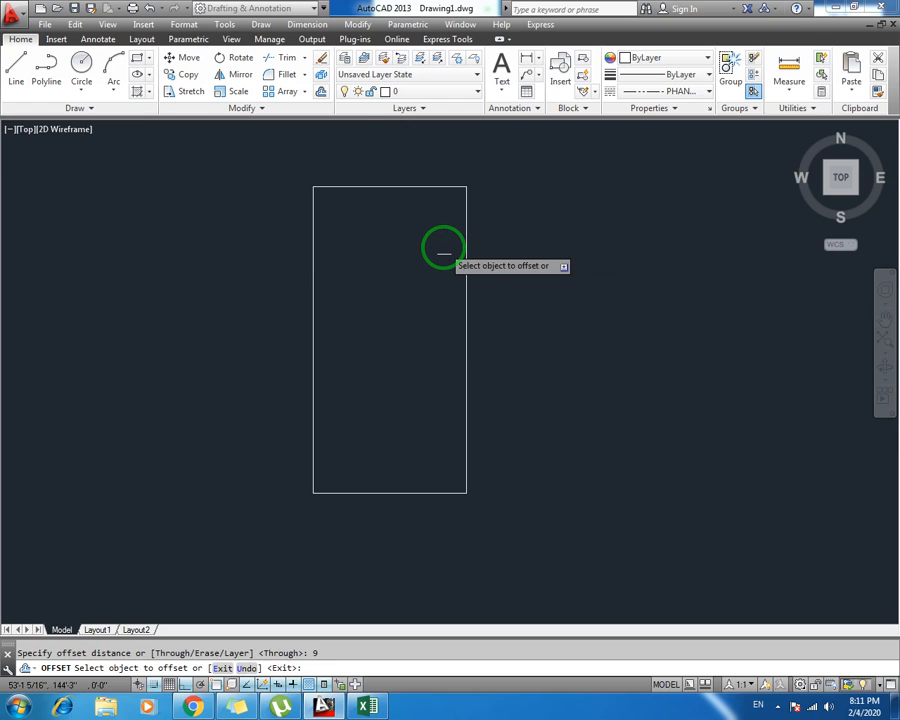
left_click(465, 250)
left_click(402, 259)
key("Escape")
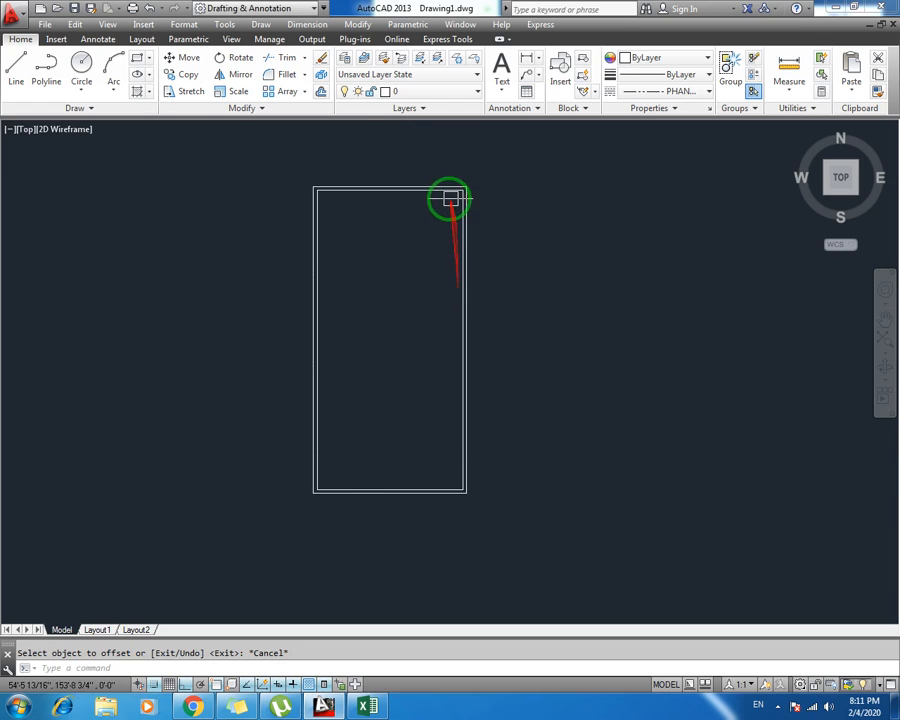
scroll(432, 198, "up", 4)
scroll(412, 250, "down", 4)
middle_click_drag(400, 287, 344, 290)
left_click(470, 208)
left_click(310, 383)
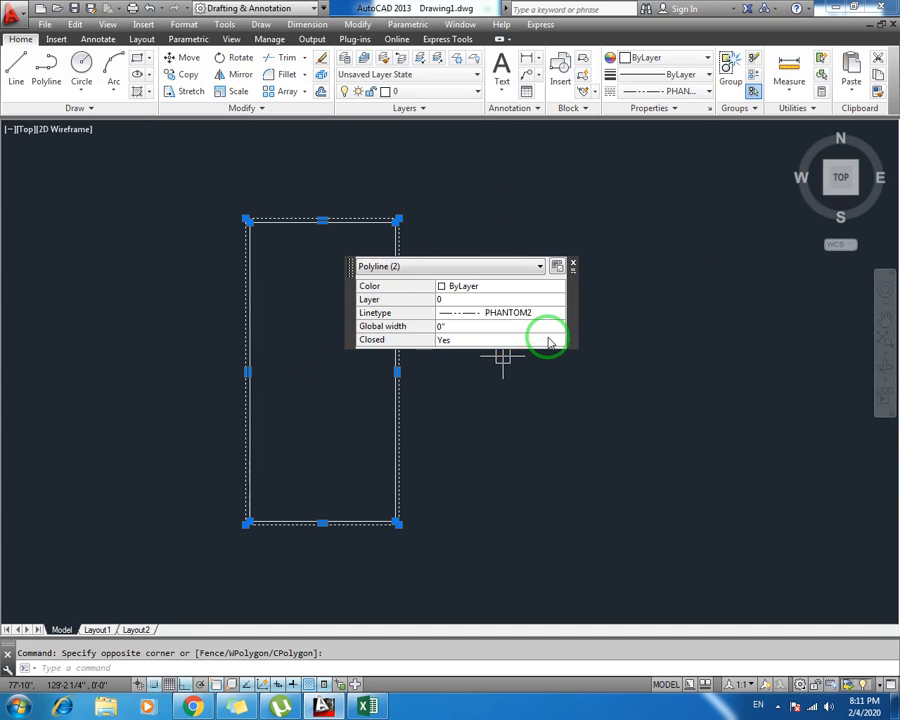
key("Escape")
Explode the inner rectangle into separate lines and check that its upper and right-hand edges select individually
scroll(396, 224, "up", 2)
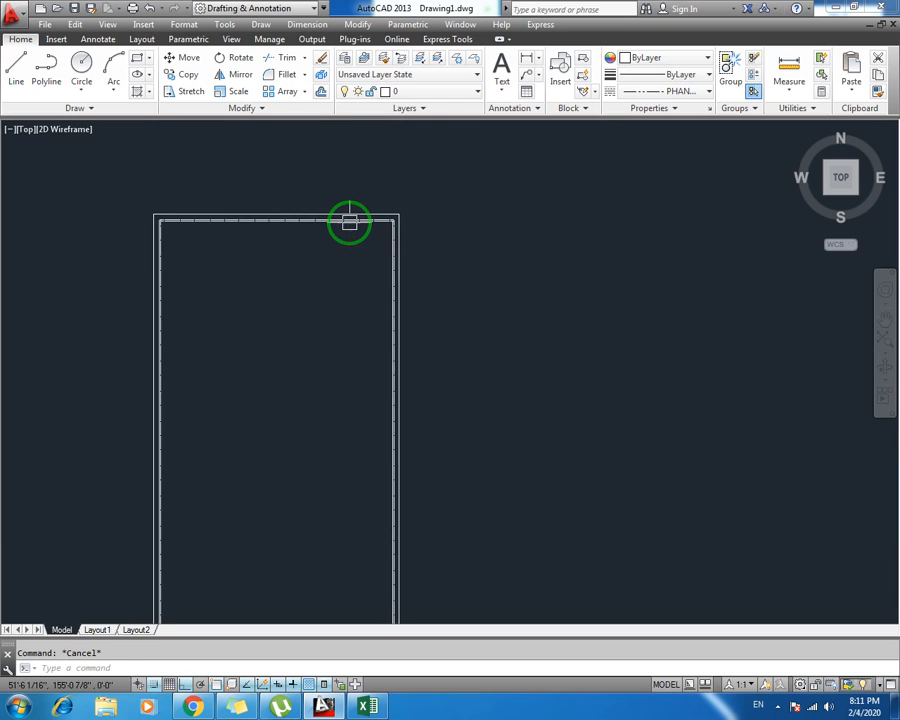
left_click(350, 221)
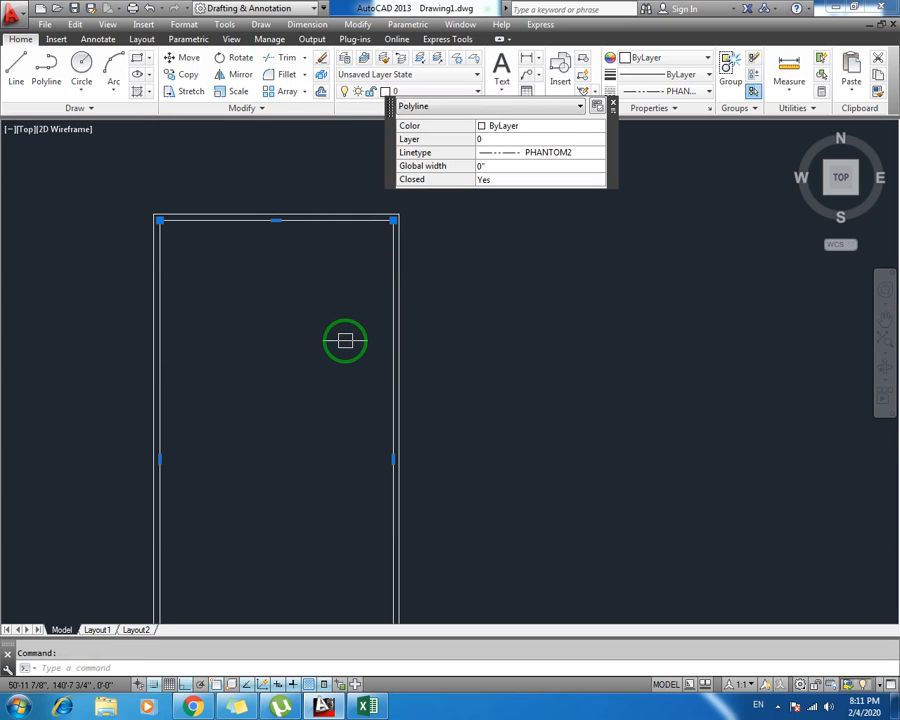
type("x")
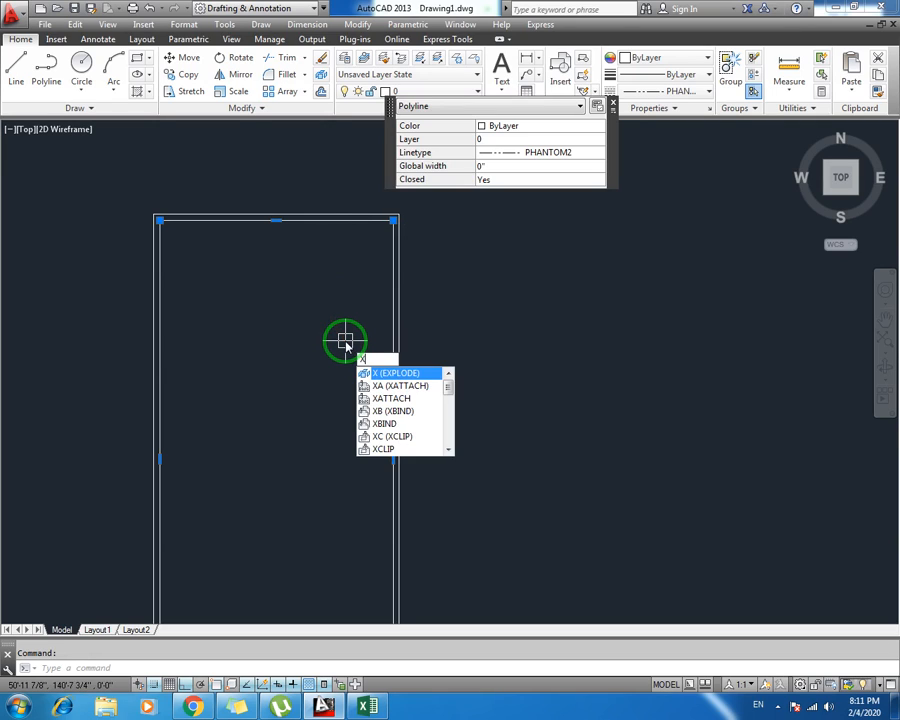
key("Return")
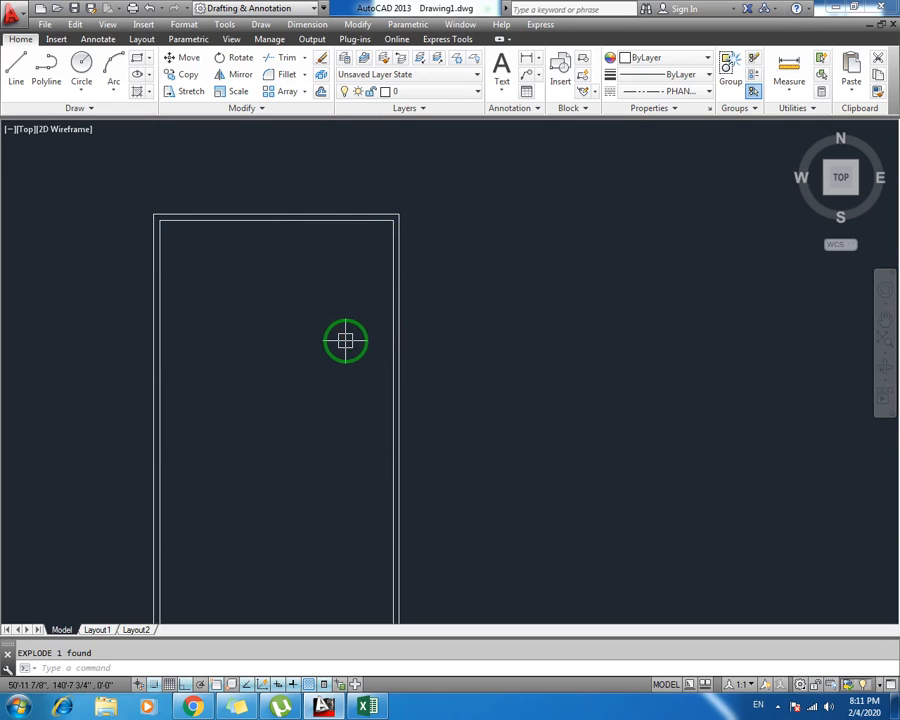
left_click(342, 219)
scroll(352, 241, "up", 2)
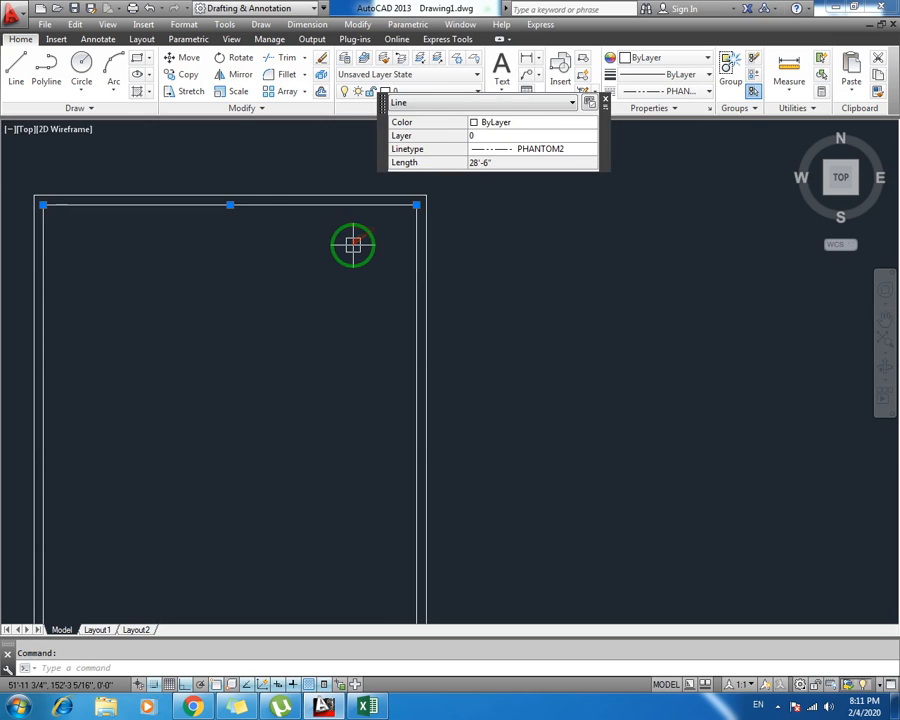
left_click(414, 281)
key("Escape")
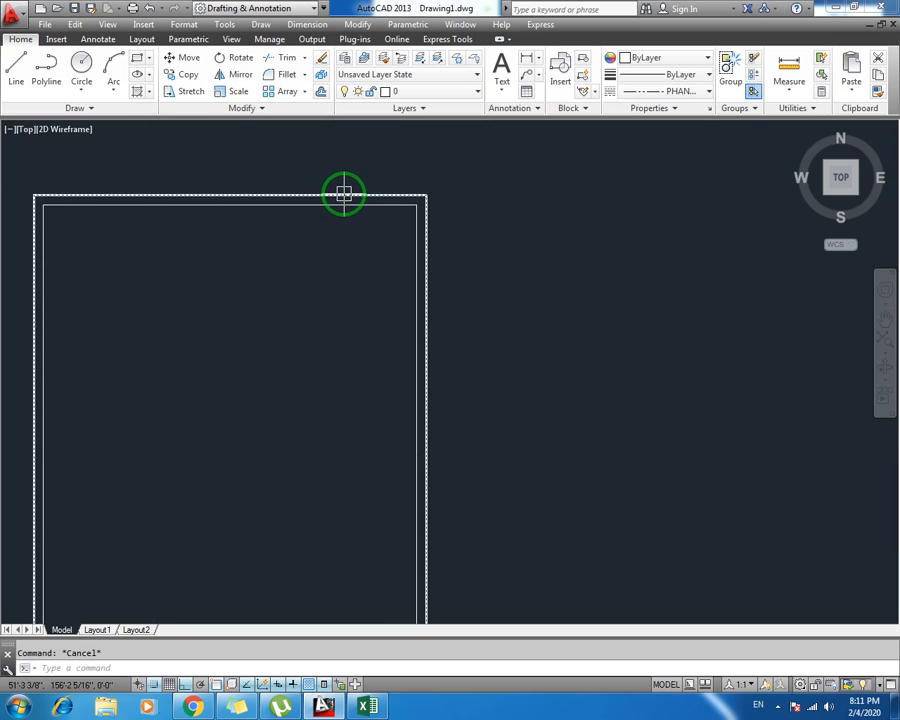
middle_click_drag(299, 302, 315, 284)
scroll(318, 278, "down", 2)
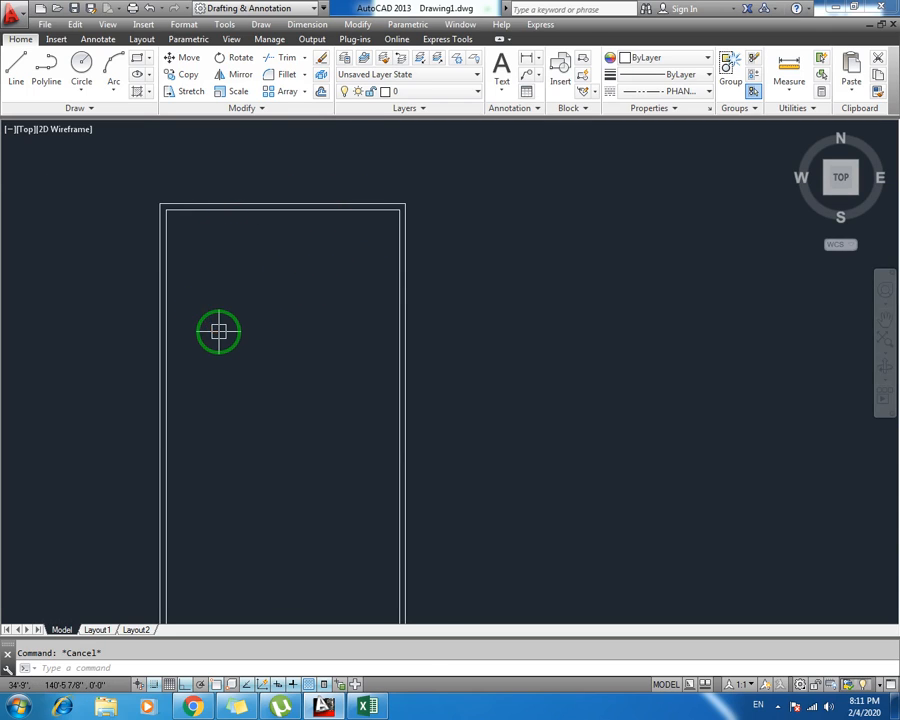
middle_click_drag(261, 341, 230, 328)
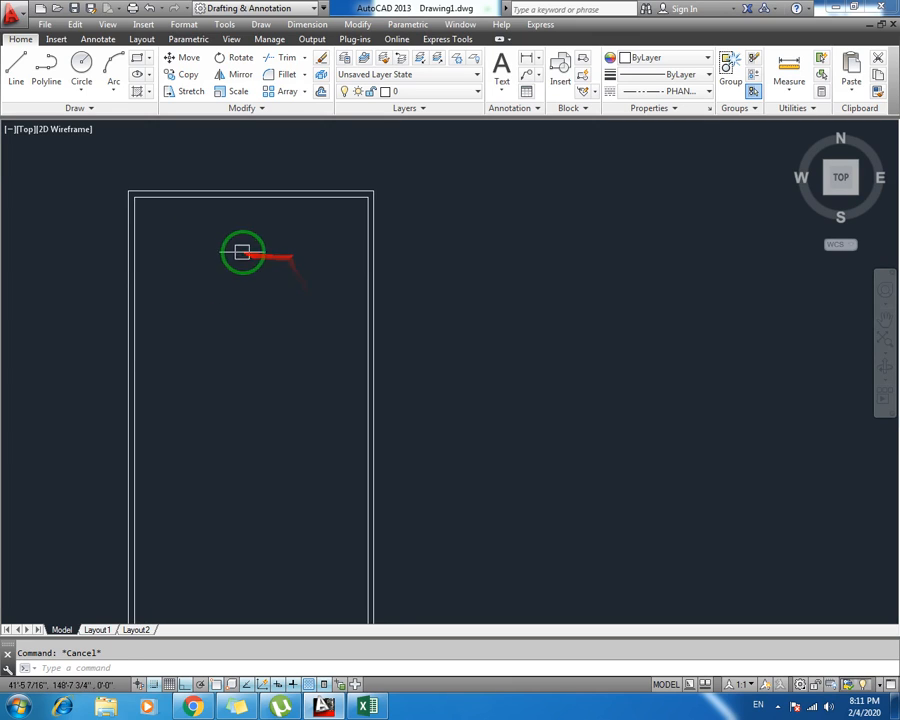
middle_click_drag(249, 232, 248, 262)
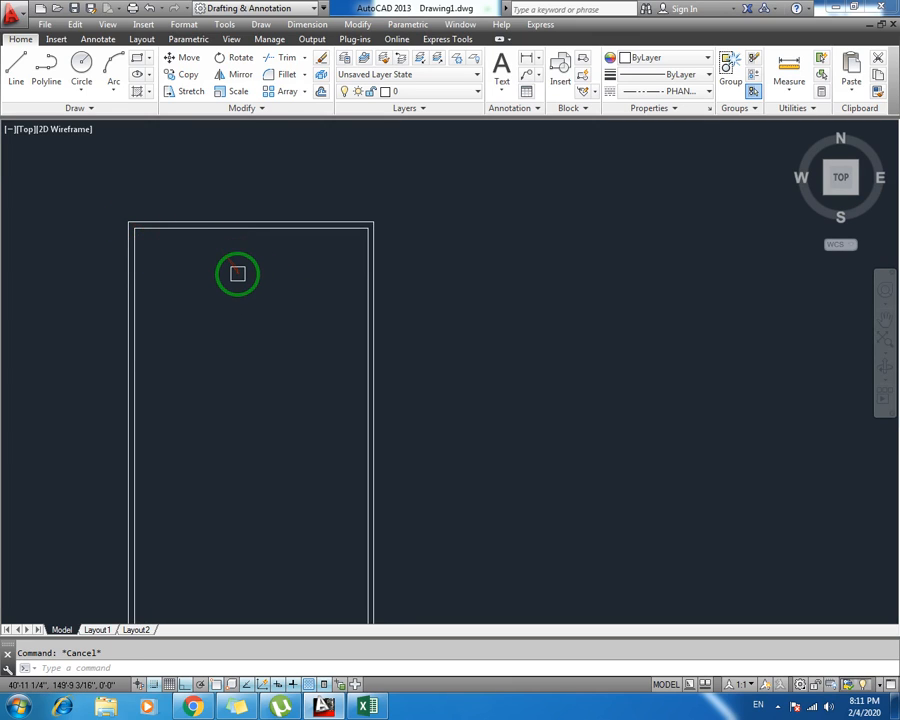
type("da")
key("Escape")
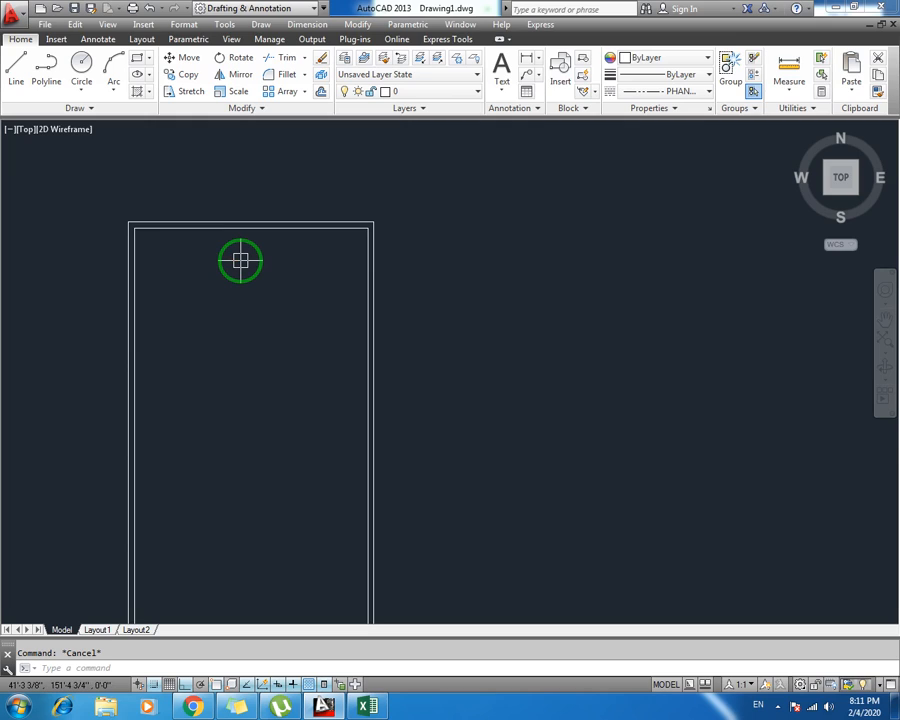
Offset the left and right inner wall lines 11' toward the middle of the plan
type("o")
key("Return")
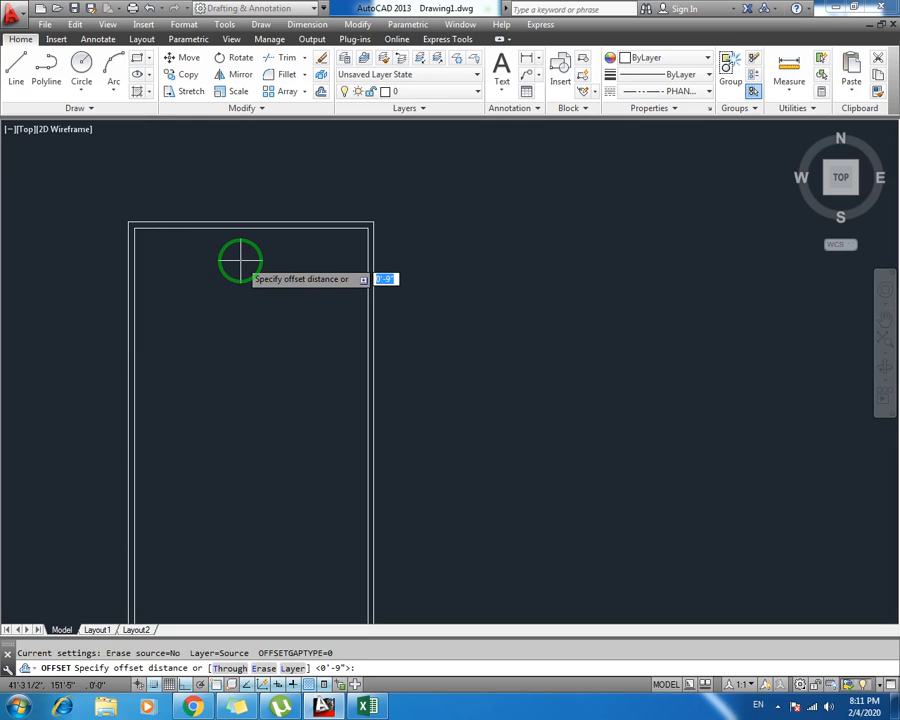
type("11'")
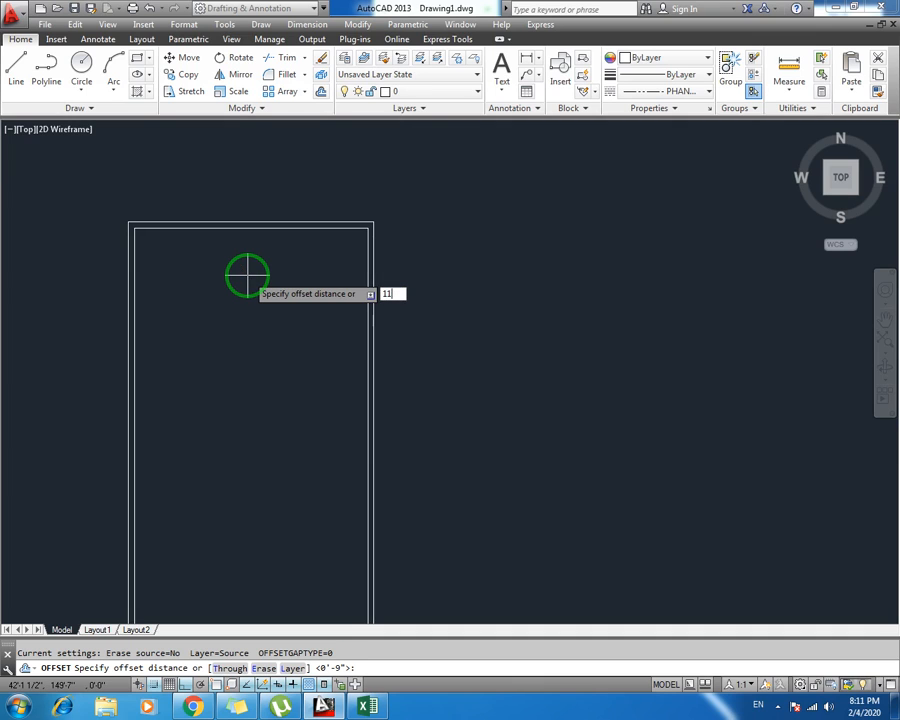
key("Return")
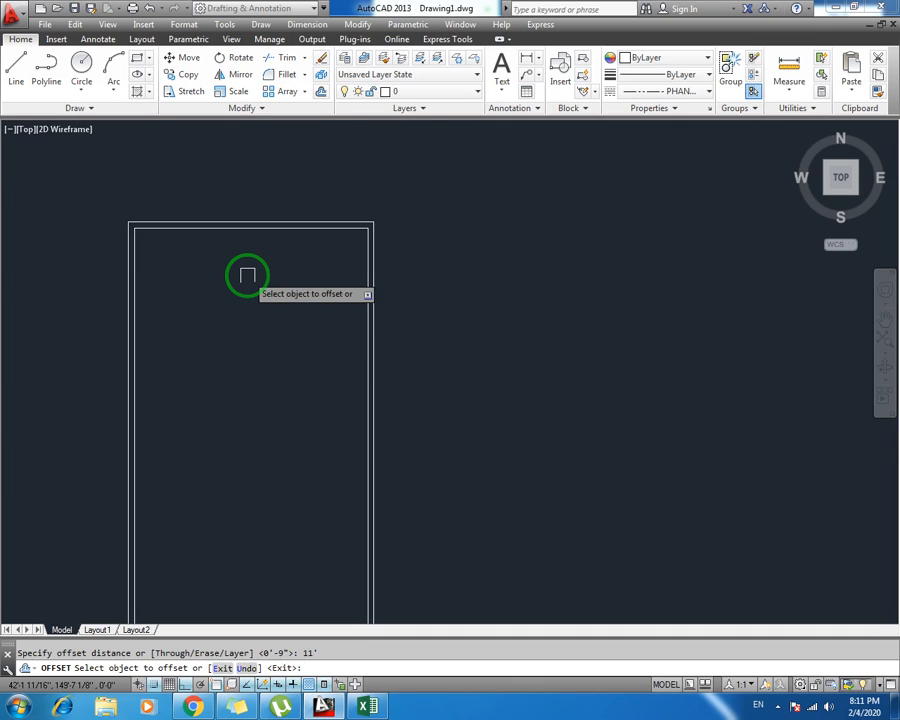
left_click(140, 283)
left_click(229, 288)
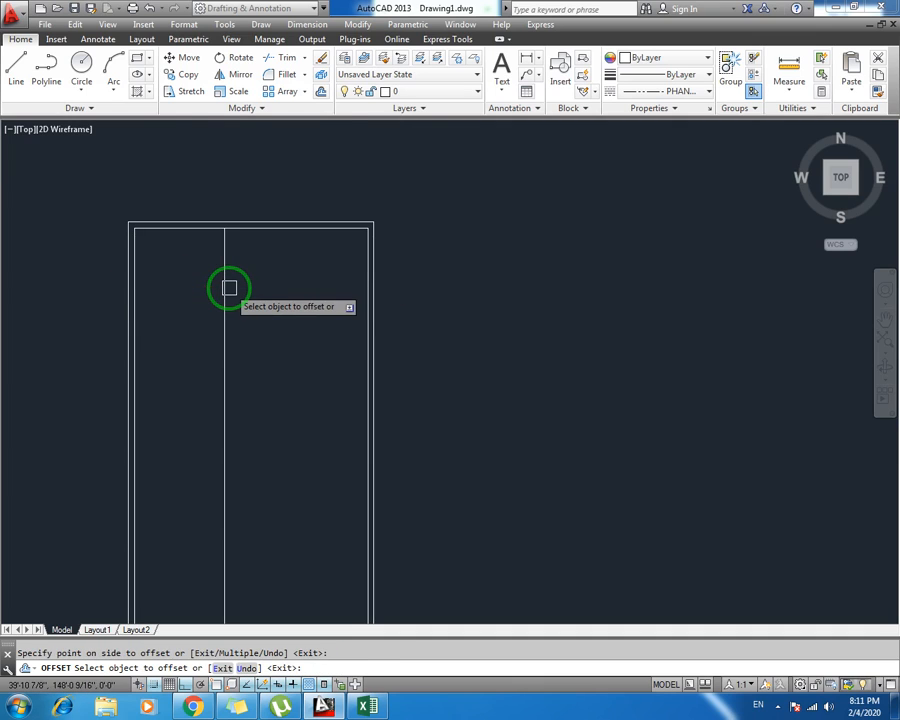
left_click(368, 283)
left_click(304, 293)
key("Escape")
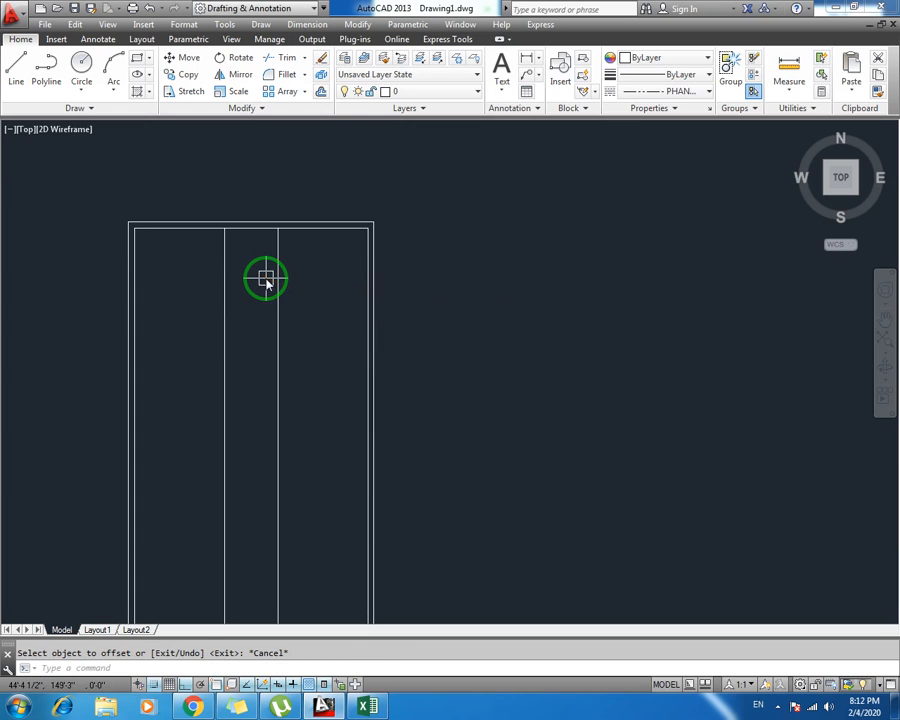
Add an aligned dimension between the two middle vertical lines, placed above the upper wall
type("dal")
key("Return")
scroll(280, 228, "up", 2)
left_click(279, 228)
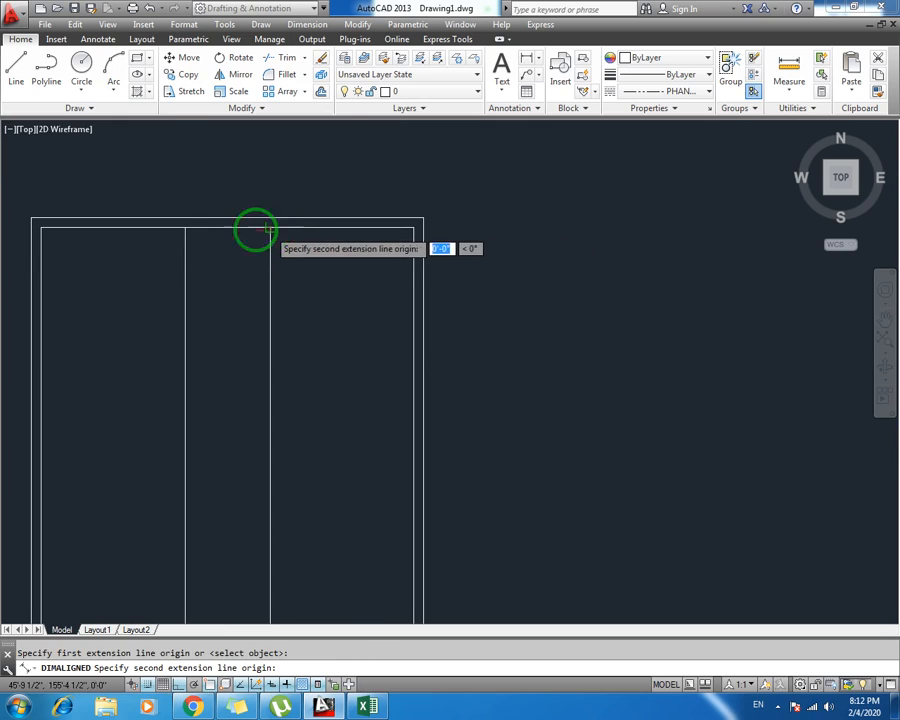
left_click(185, 228)
left_click(222, 190)
scroll(223, 193, "up", 5)
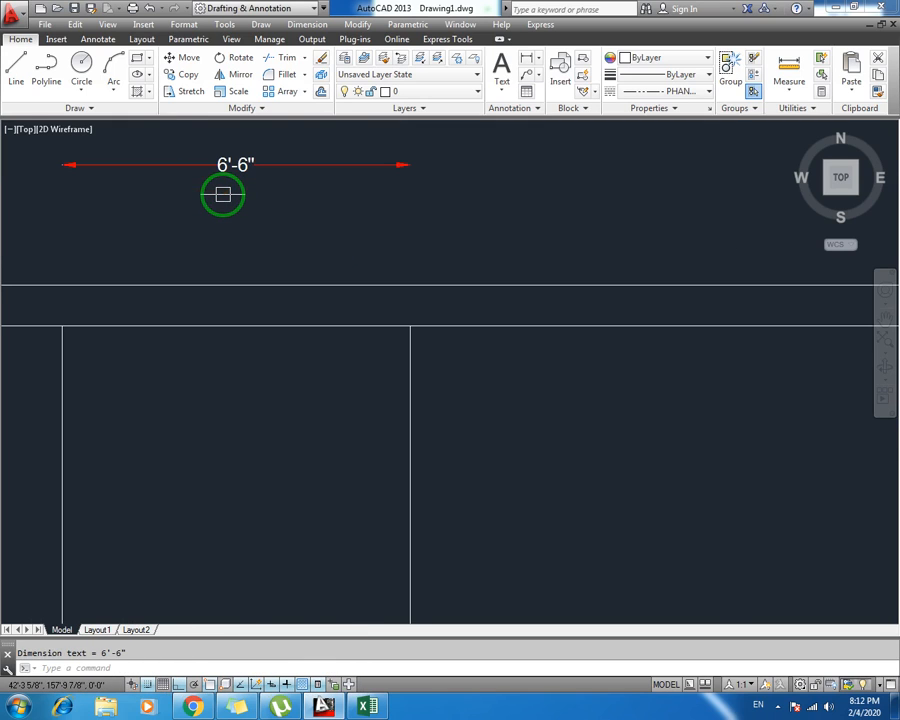
scroll(222, 194, "down", 3)
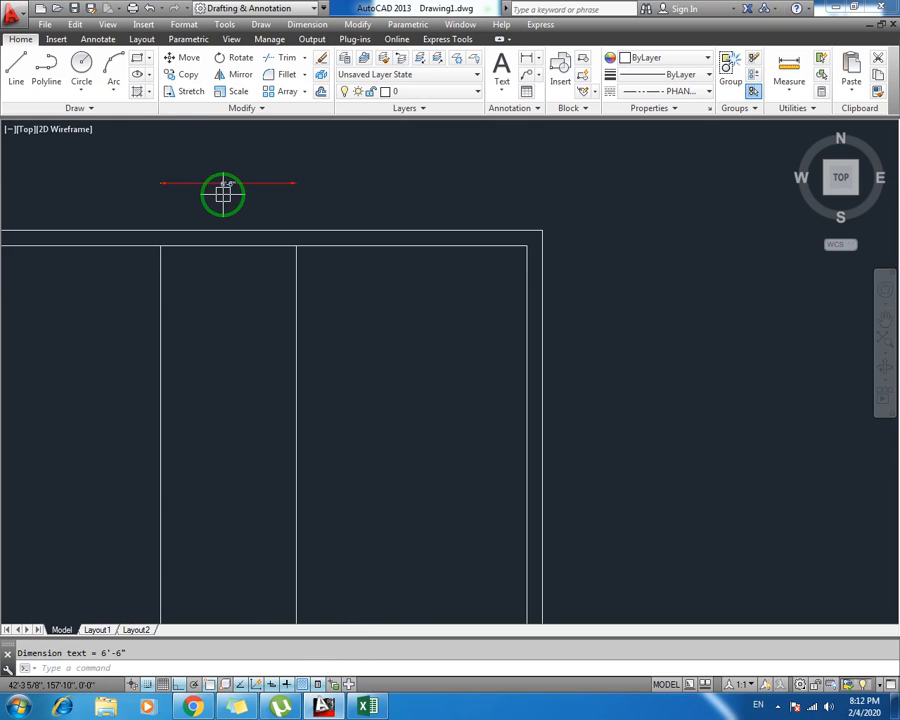
left_click(297, 165)
left_click(218, 200)
key("Escape")
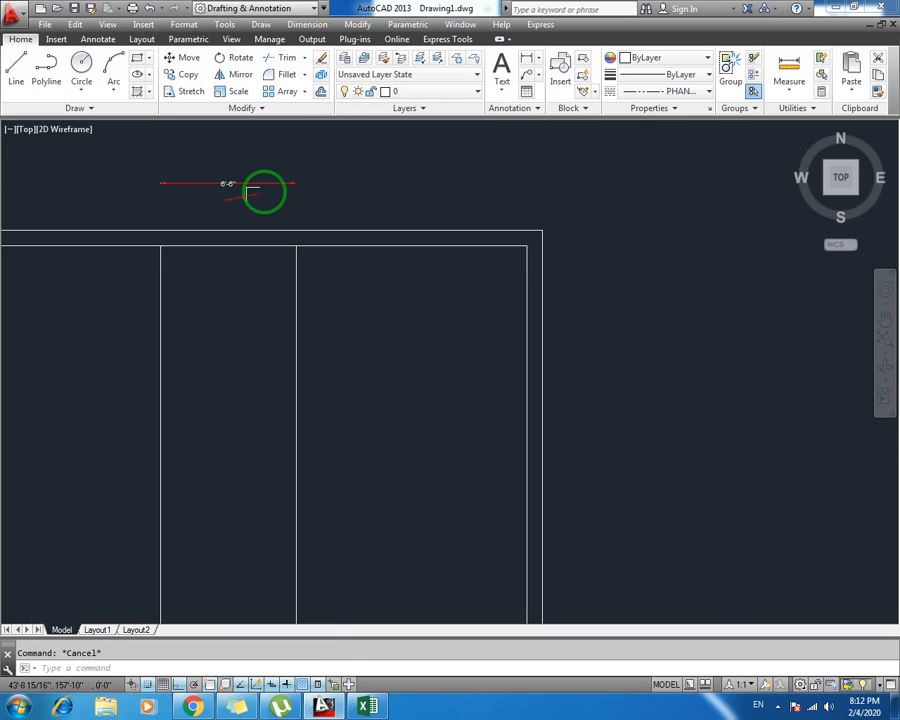
Delete the dimension above the upper wall and the two middle vertical lines
left_click(279, 168)
left_click(245, 207)
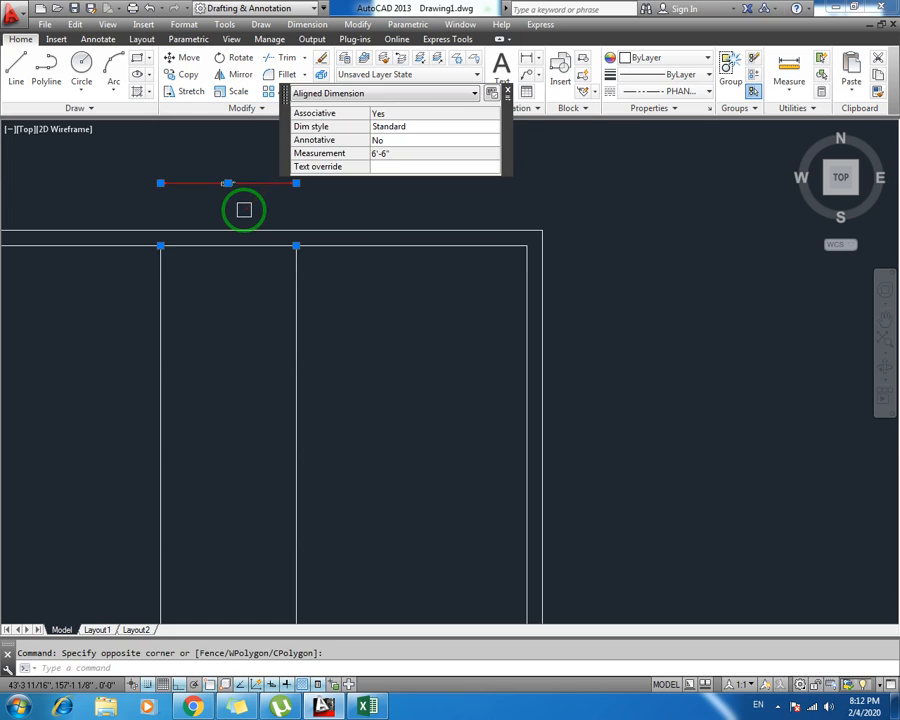
key("Delete")
left_click(317, 322)
left_click(100, 366)
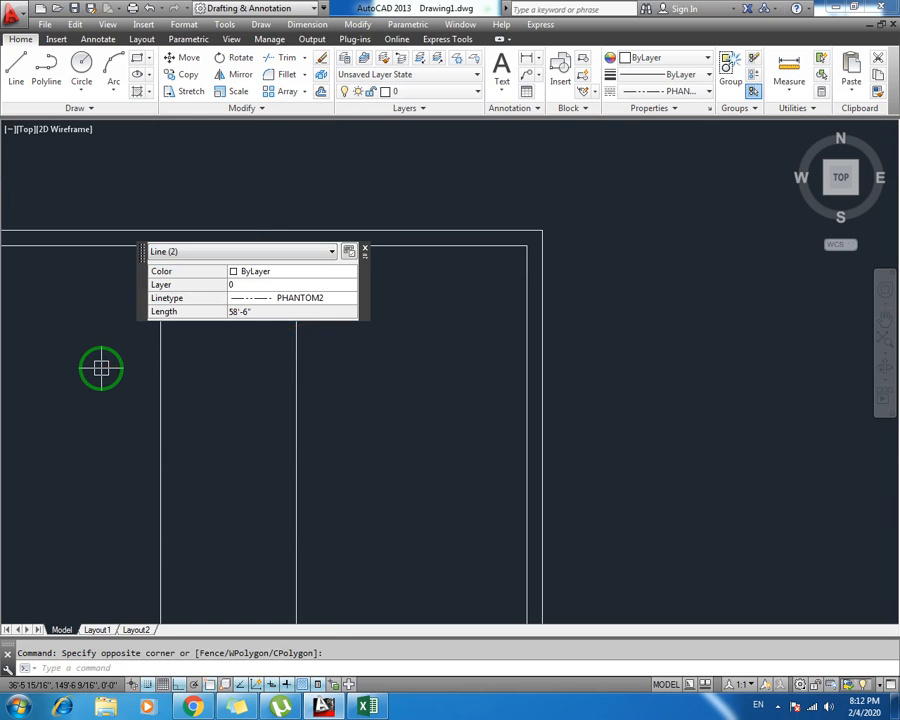
key("Delete")
middle_click_drag(117, 390, 261, 317)
scroll(193, 320, "down", 2)
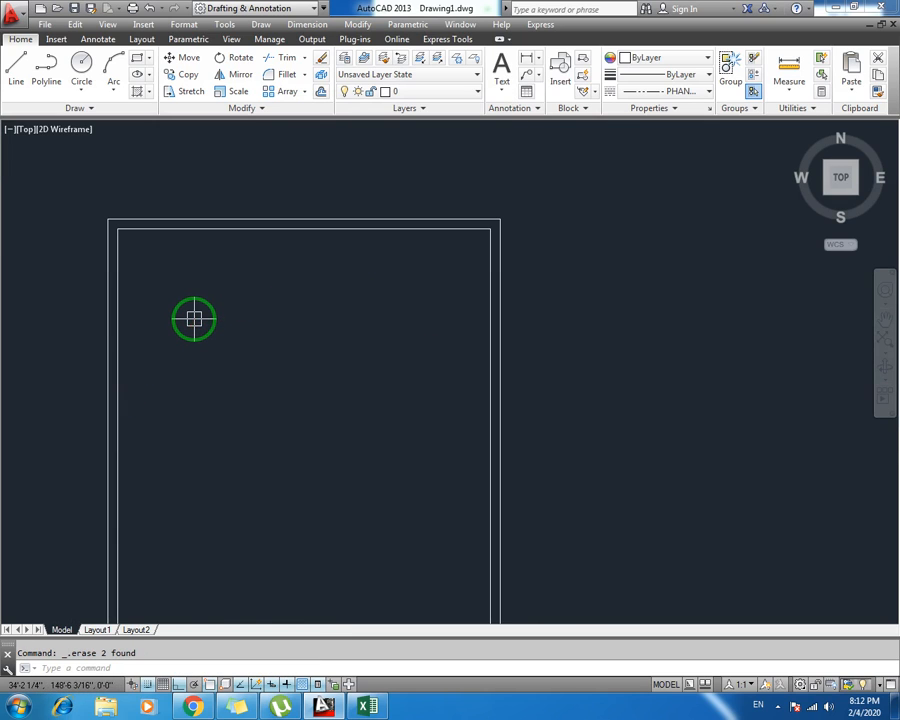
Modify the Standard dimension style to use a text height of 5" and close the style manager
type("d")
key("Return")
left_click(594, 321)
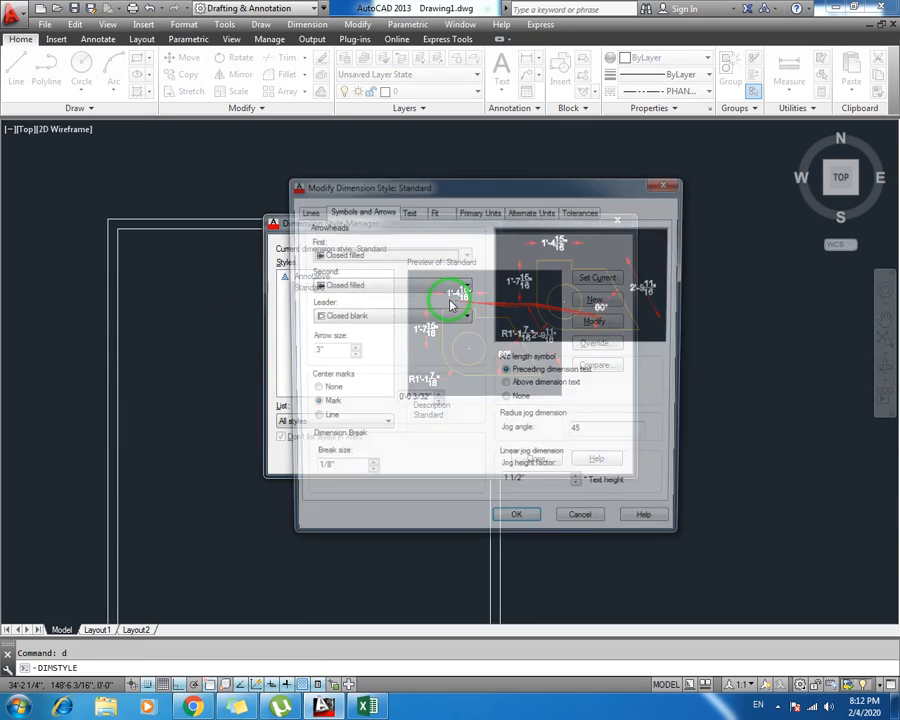
left_click(409, 212)
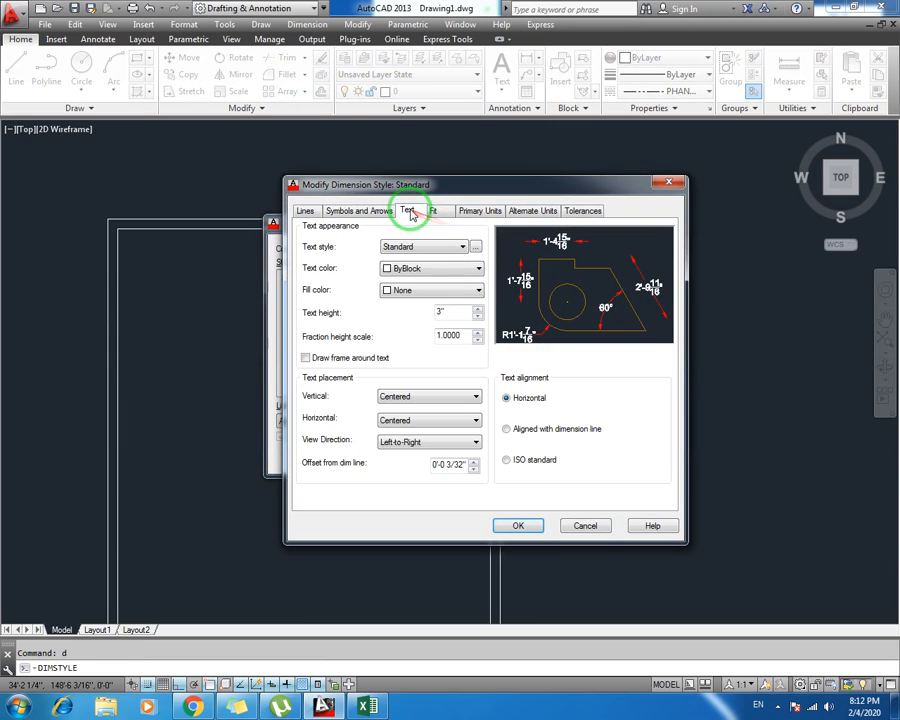
double_click(440, 312)
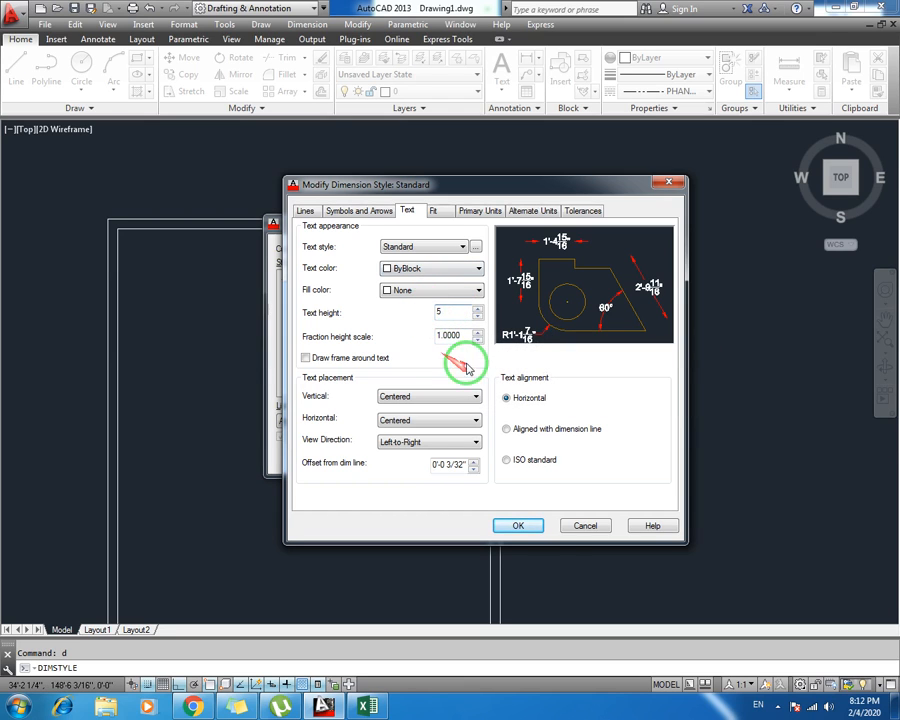
left_click(518, 525)
left_click(535, 458)
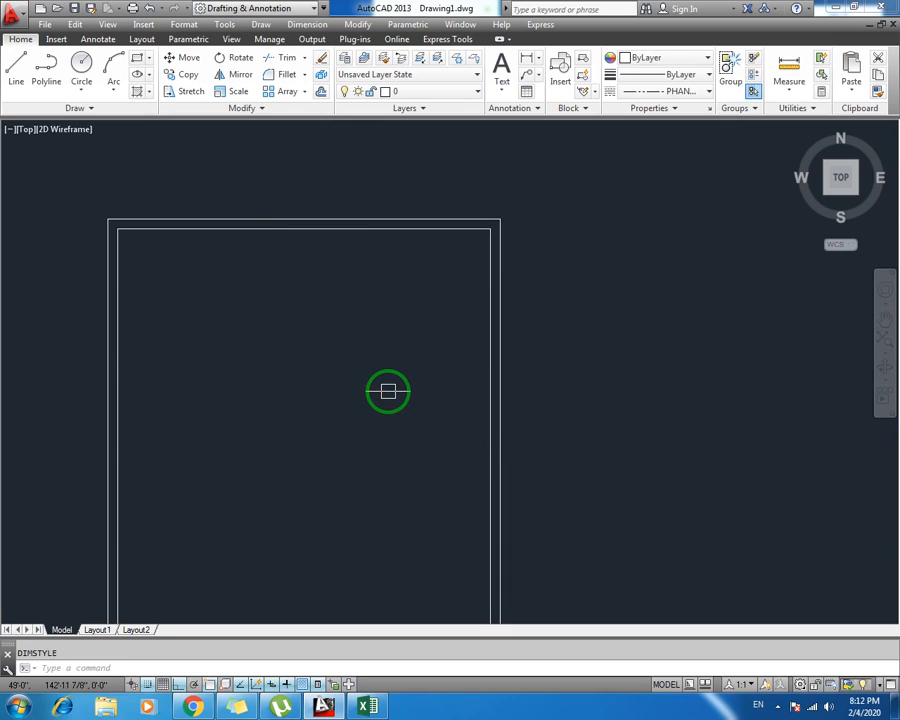
key("Escape")
type("o")
key("Return")
type("11")
key("Escape")
Offset the left and right inner wall lines 11.5' toward the middle of the plan
type("o")
key("Return")
type("11")
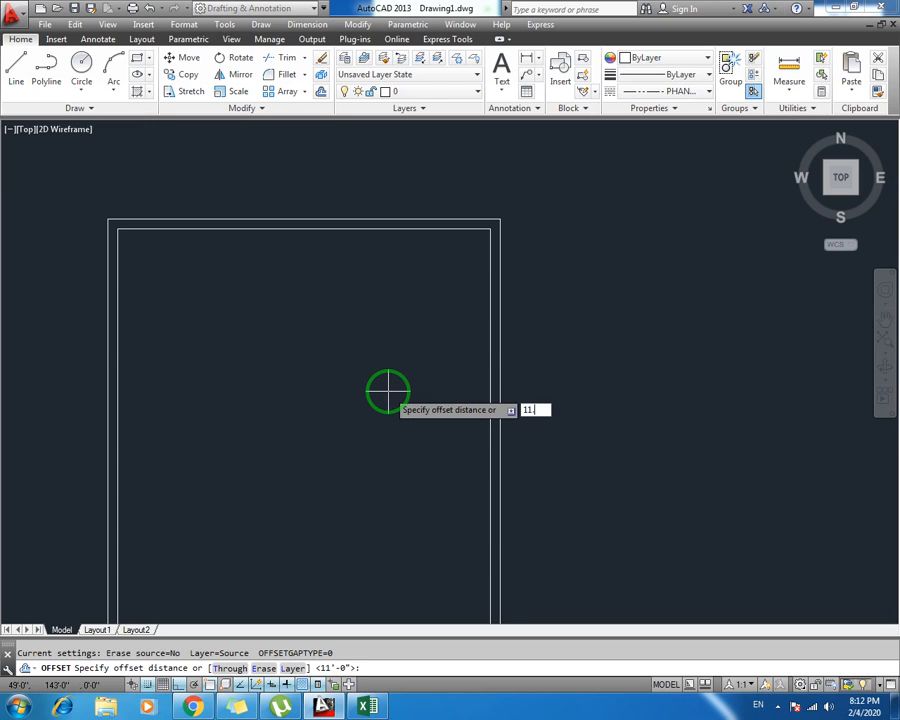
key("Return")
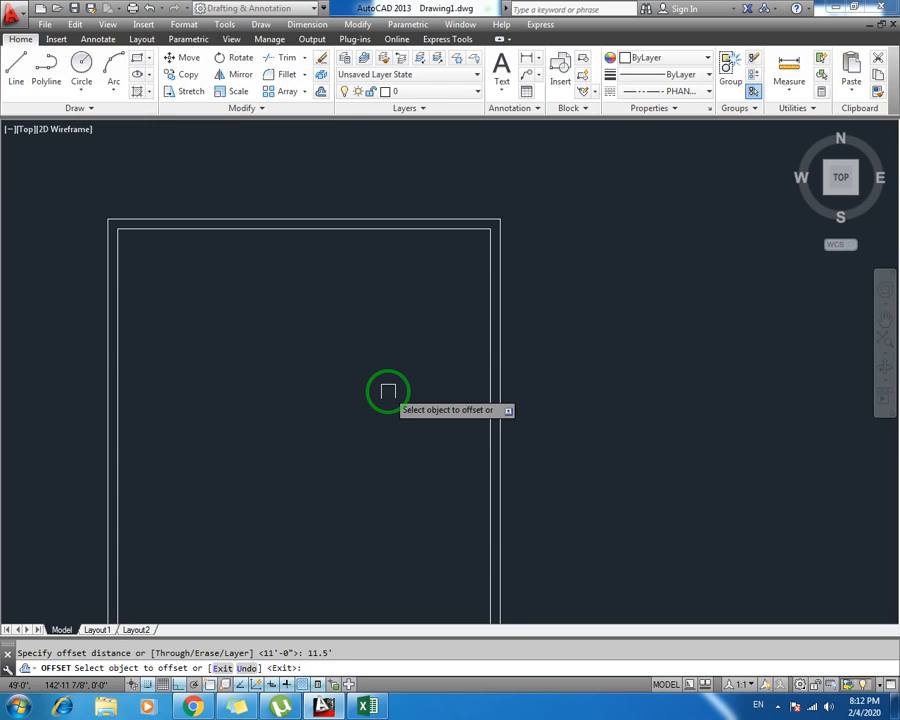
left_click(119, 356)
left_click(219, 356)
left_click(490, 363)
left_click(486, 362)
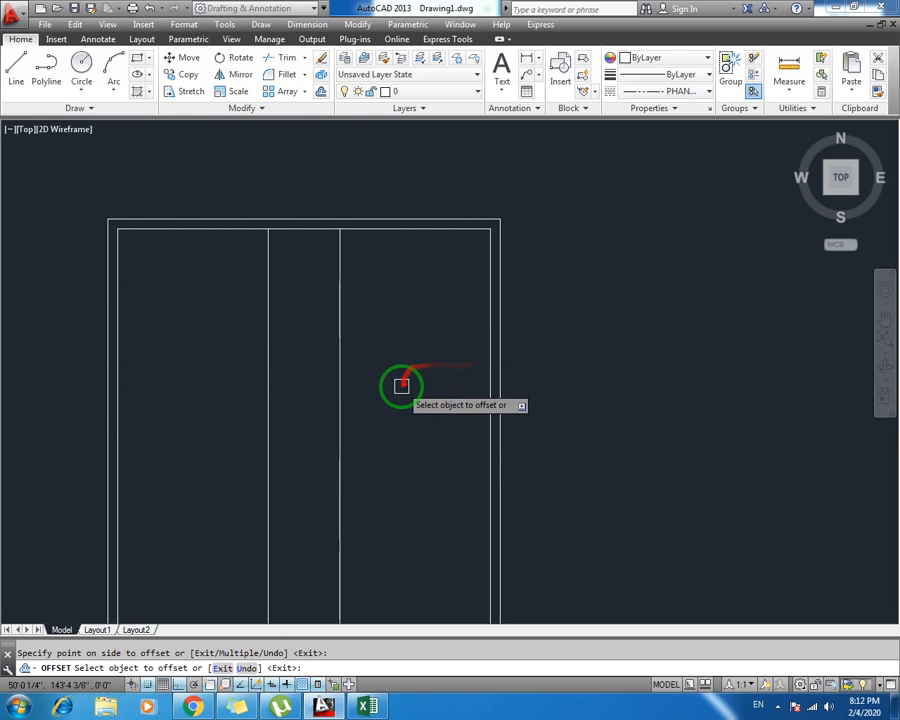
key("Escape")
Add an aligned dimension between the upper ends of the two middle vertical lines, placed above the outer wall
type("dal")
key("Return")
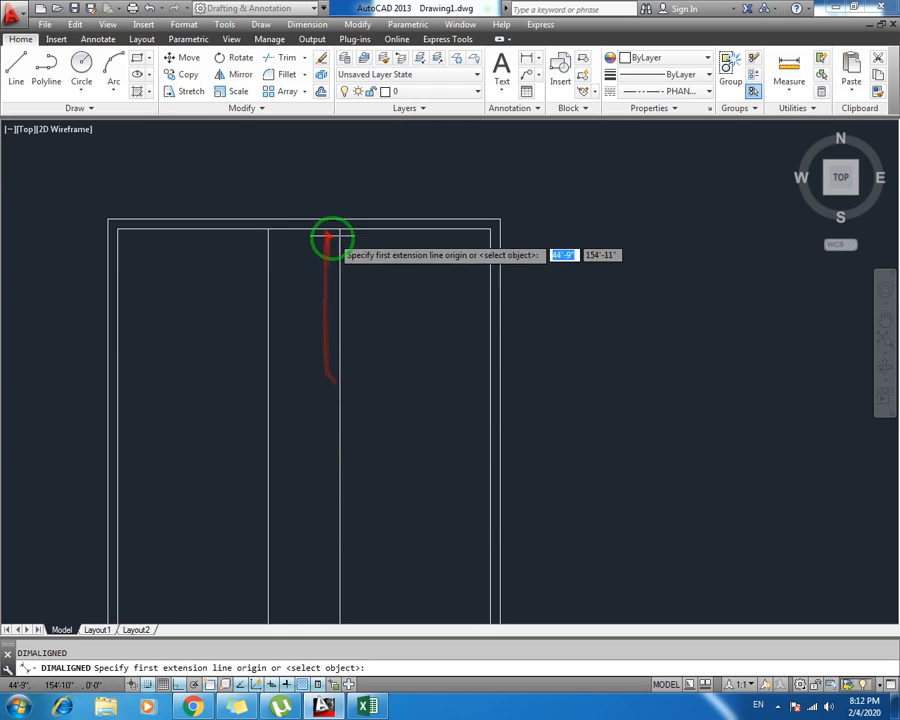
left_click(340, 230)
left_click(269, 230)
left_click(275, 201)
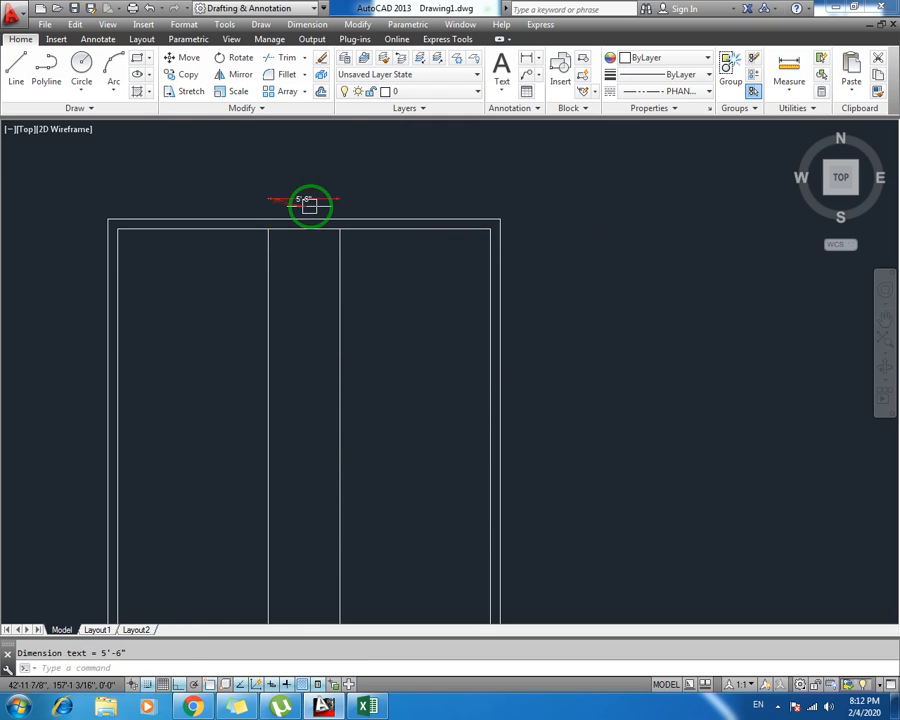
scroll(318, 207, "up", 4)
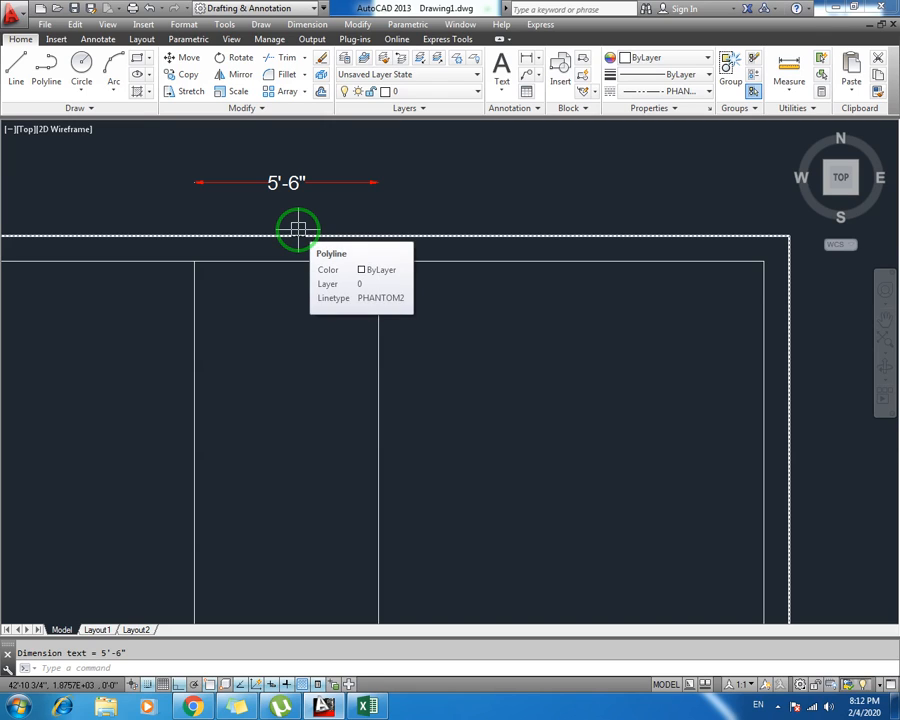
Delete the aligned dimension above the outer wall
scroll(343, 229, "down", 2)
left_click(391, 159)
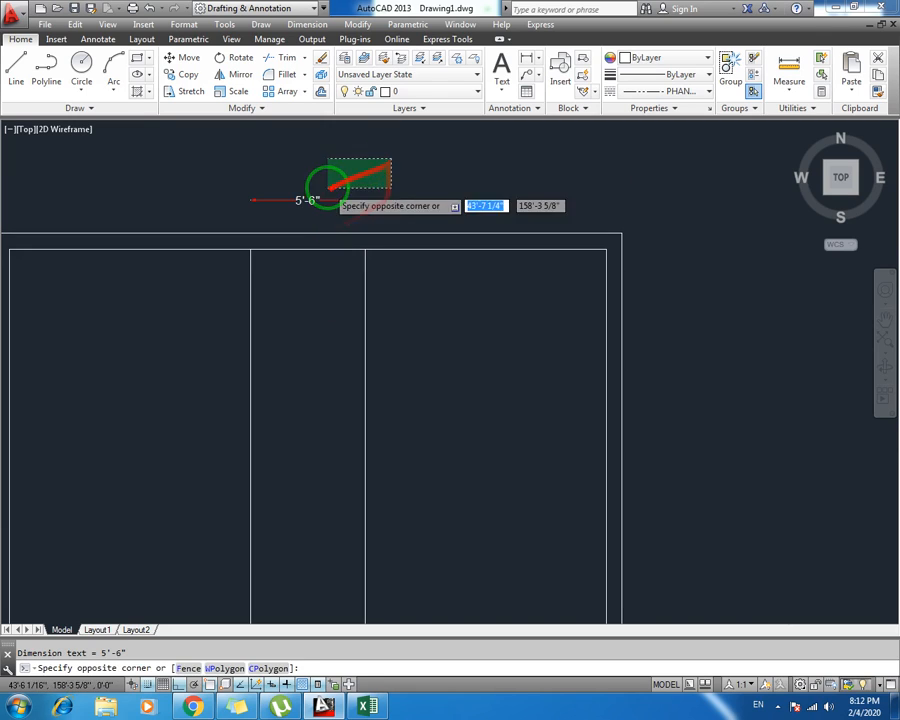
left_click(306, 203)
left_click(333, 174)
key("Escape")
left_click(284, 201)
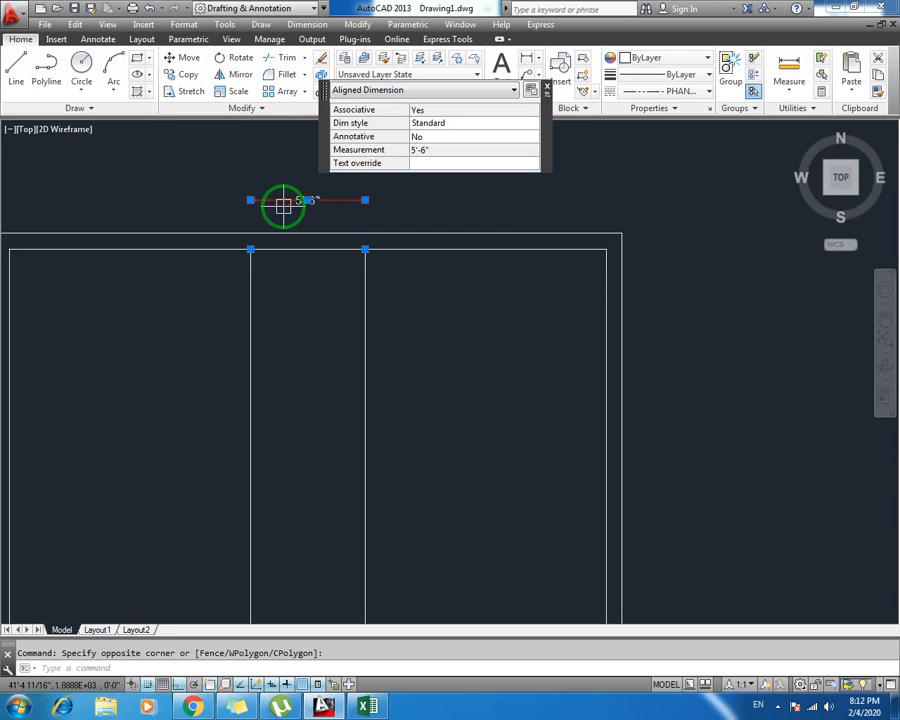
key("Delete")
middle_click_drag(328, 284, 291, 237)
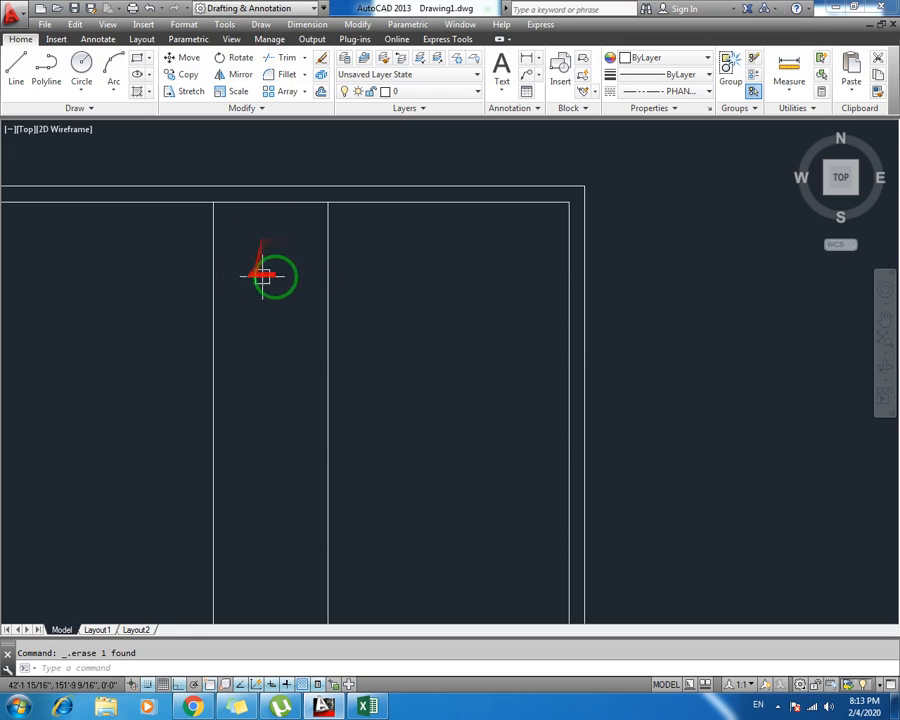
middle_click_drag(262, 275, 291, 272)
scroll(283, 295, "down", 2)
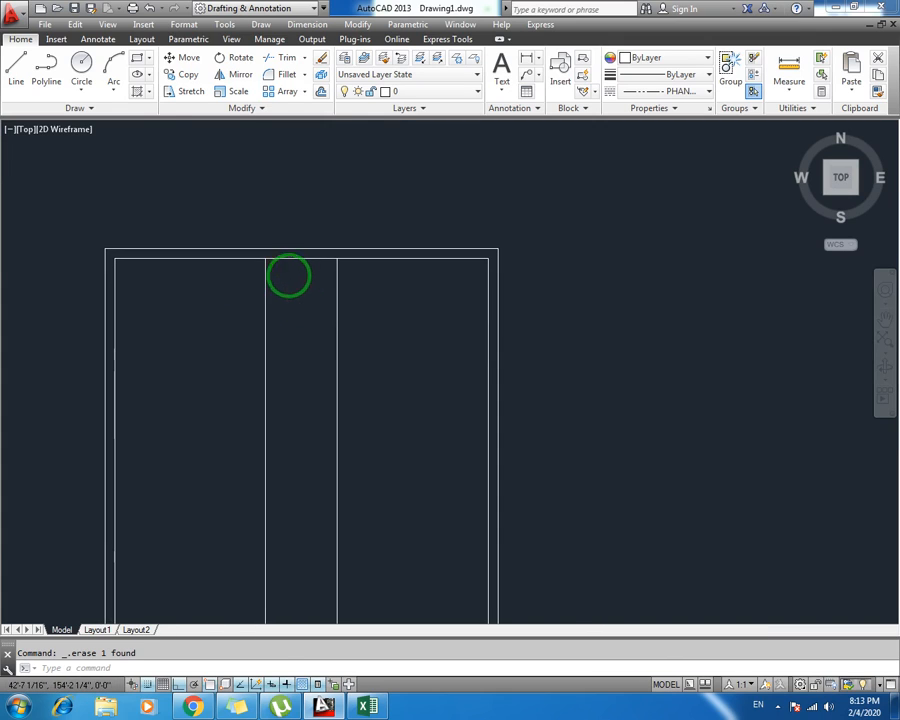
scroll(301, 274, "up", 2)
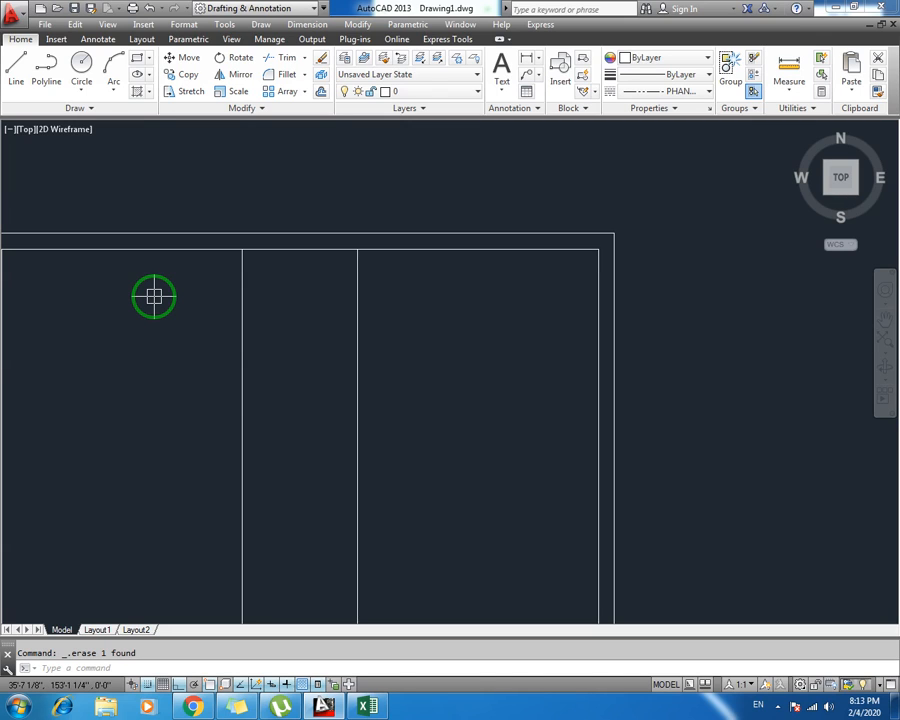
middle_click_drag(298, 309, 331, 299)
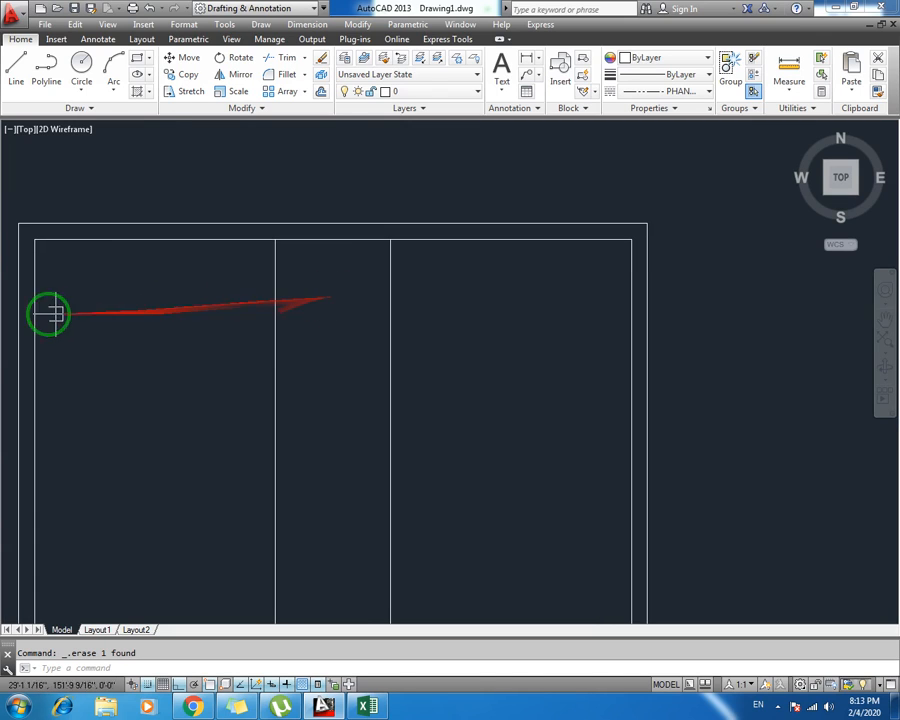
mouse_move(156, 398)
middle_mouse_down()
mouse_move(180, 332)
mouse_move(175, 370)
middle_mouse_up()
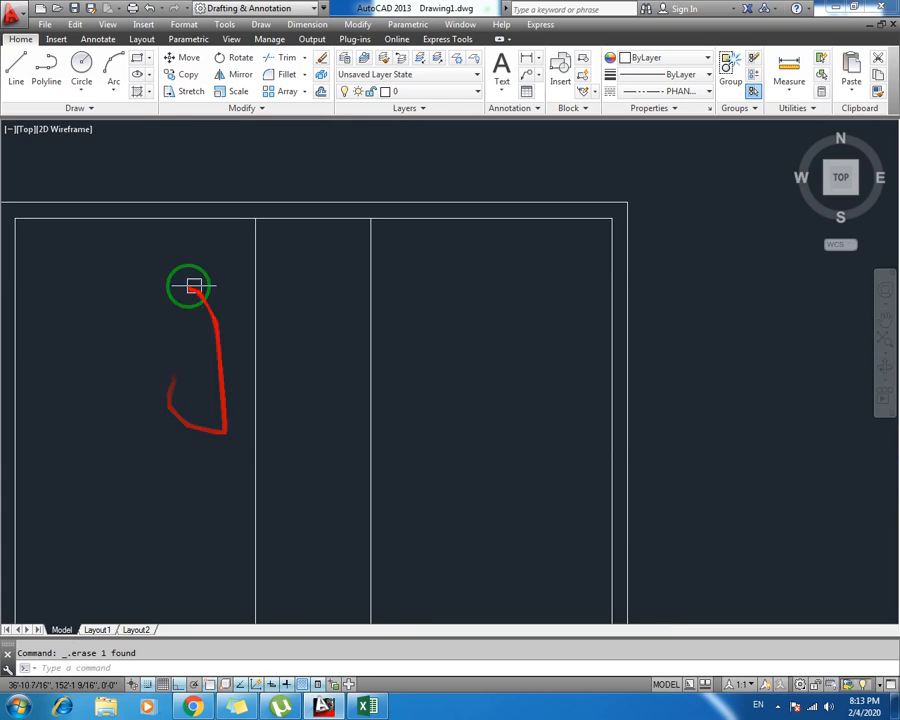
mouse_move(229, 382)
middle_mouse_down()
mouse_move(202, 387)
mouse_move(221, 428)
middle_mouse_up()
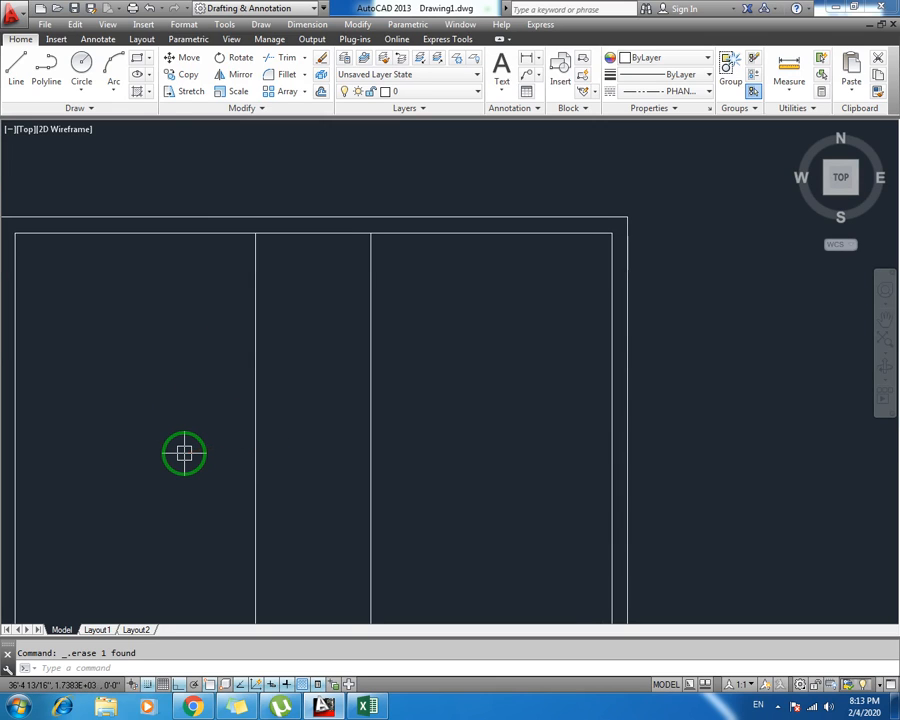
Offset the two middle vertical lines 9" outward, toward the side rooms, to give the passage walls thickness
type("o")
key("Return")
type("8")
key("Return")
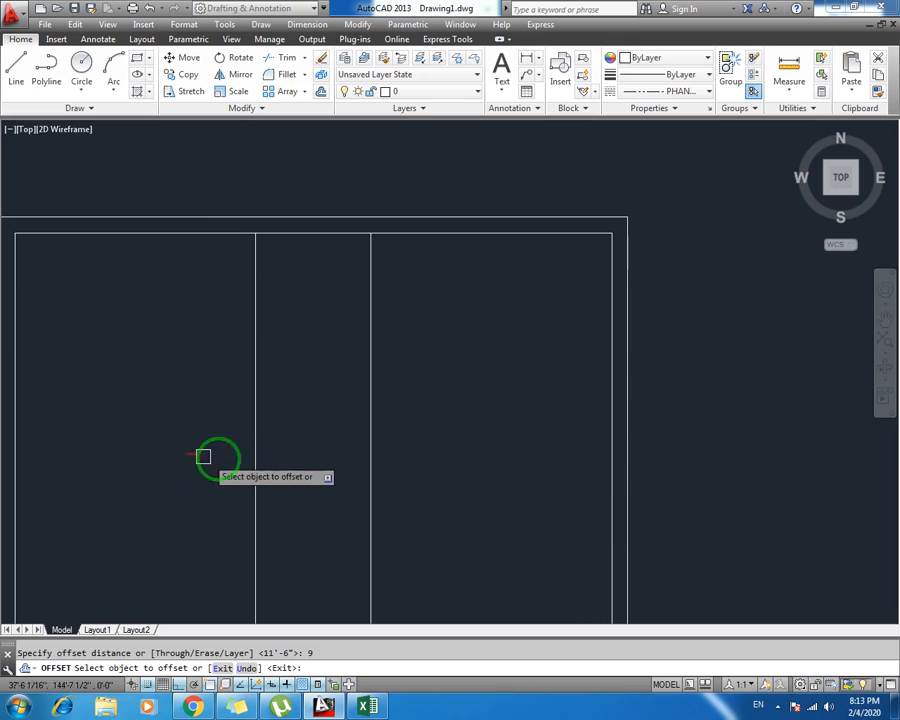
left_click(255, 436)
left_click(228, 436)
left_click(370, 413)
left_click(412, 414)
key("Escape")
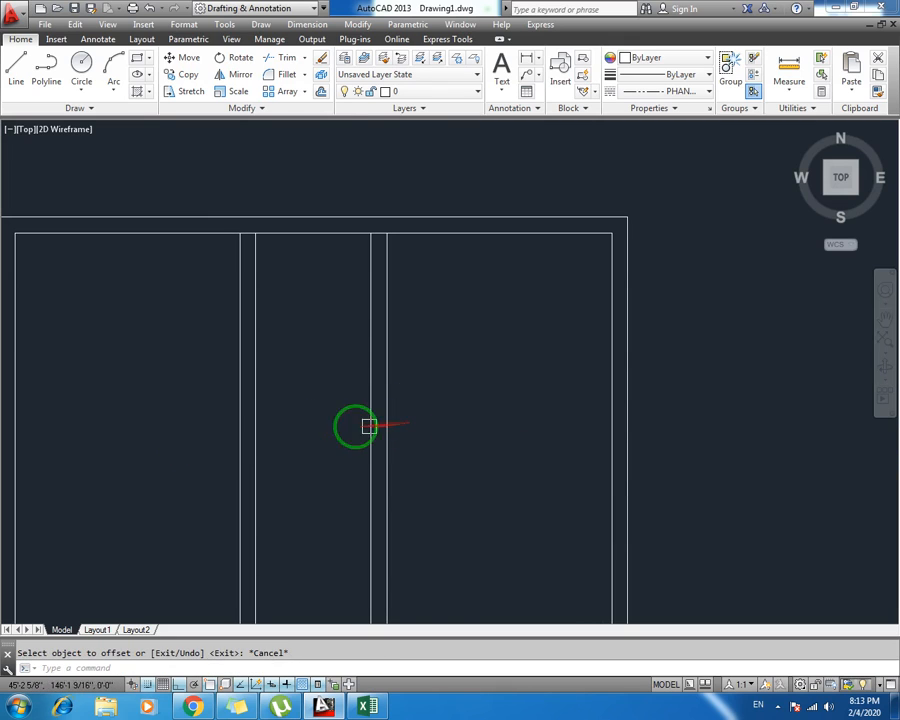
Add an aligned dimension across the central passage between its inner wall faces, placed just below the upper wall
type("dal")
key("Return")
left_click(255, 233)
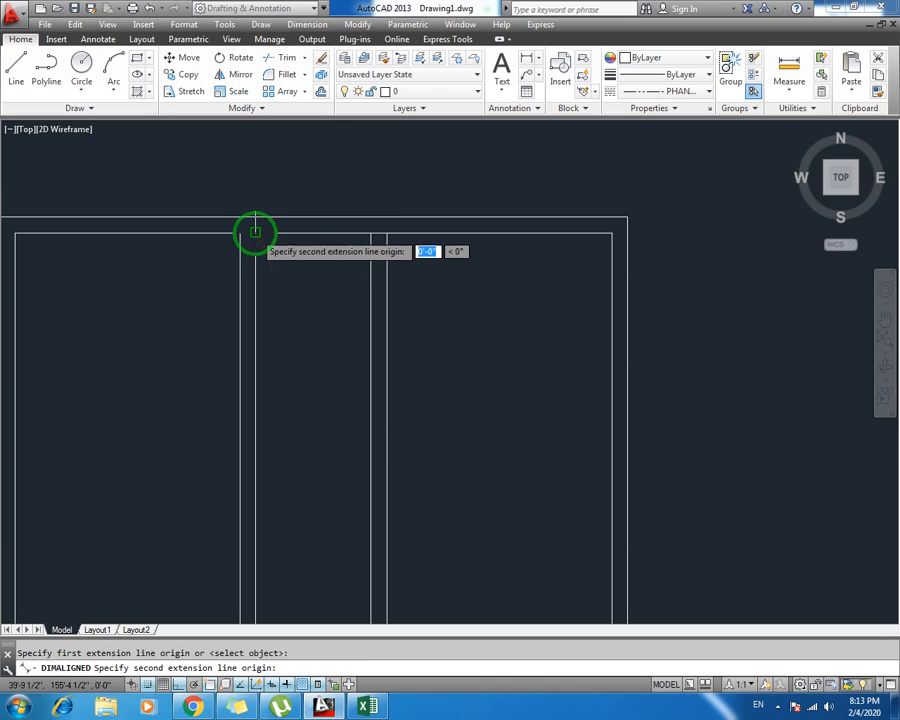
left_click(370, 233)
left_click(345, 261)
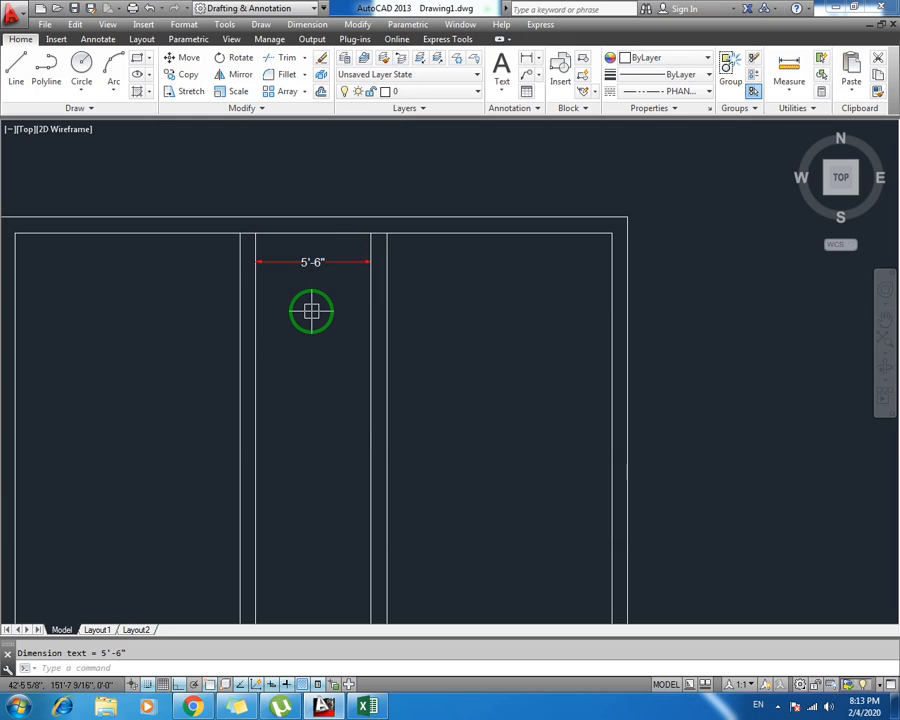
Add an aligned dimension across the left-hand room, placed just below the upper wall
middle_click_drag(318, 336, 383, 319)
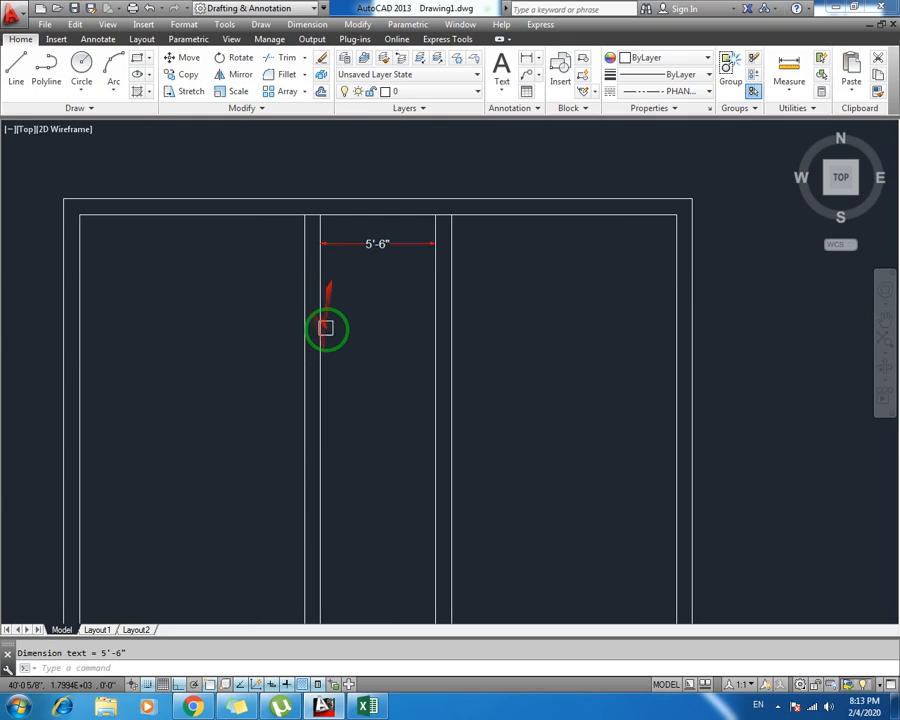
type("dal")
key("Return")
left_click(305, 215)
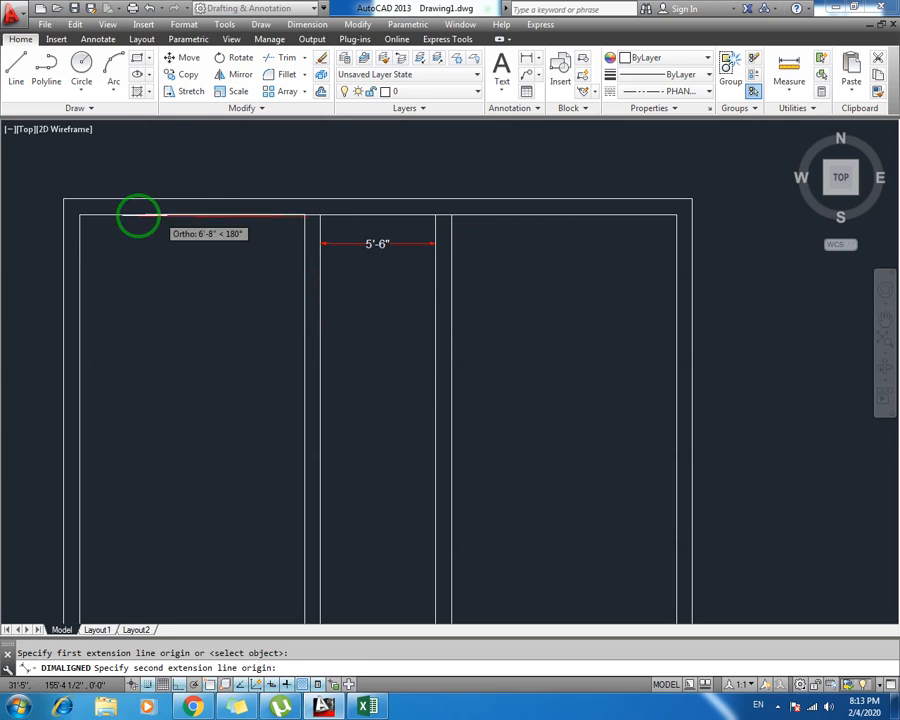
left_click(80, 215)
left_click(90, 234)
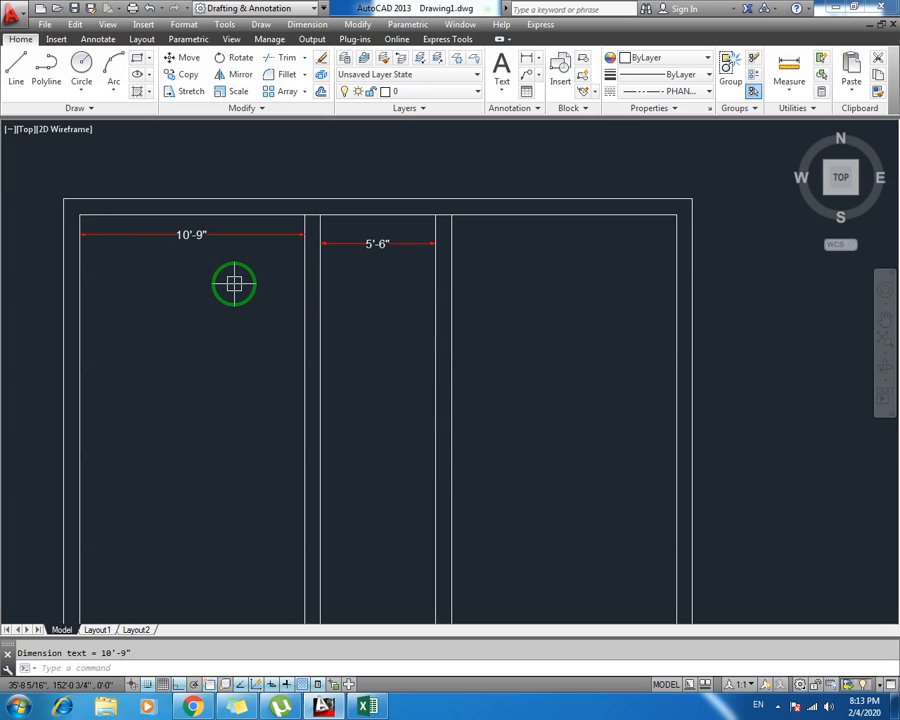
Delete the left-hand room's width dimension
middle_click_drag(224, 330, 236, 300)
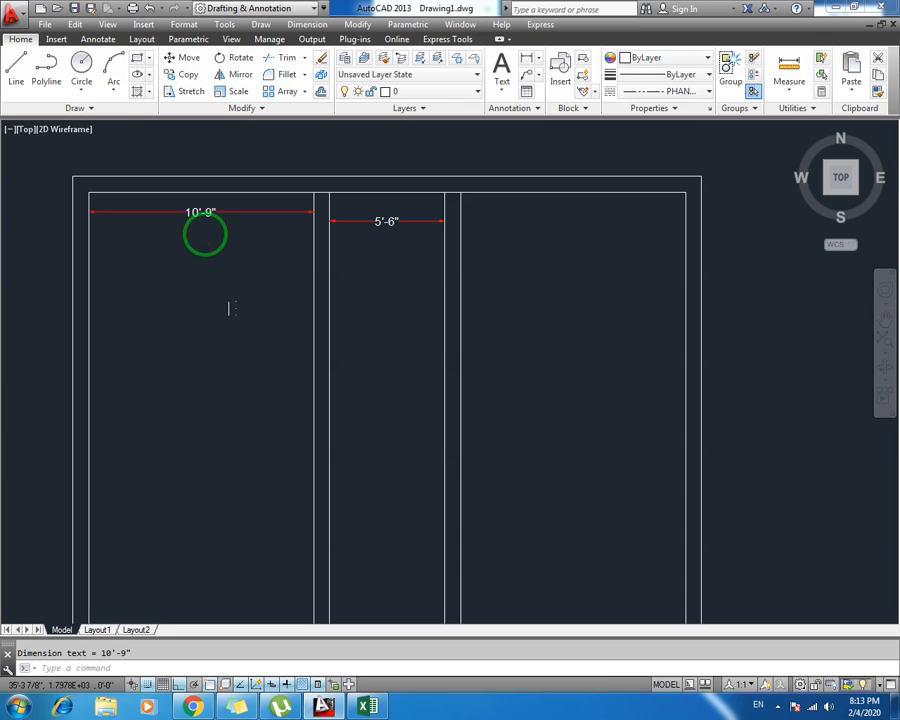
middle_click_drag(217, 279, 245, 249)
left_click(257, 173)
left_click(231, 205)
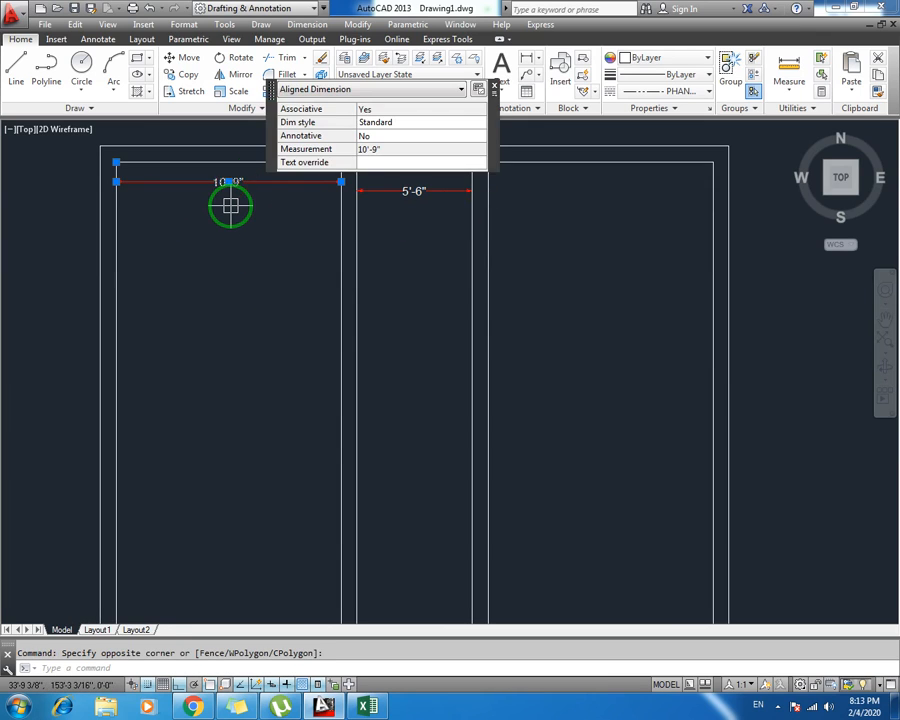
key("Delete")
key("Escape")
Offset the upper inner wall line 15' downward to set the depth of the upper rooms
scroll(256, 266, "down", 2)
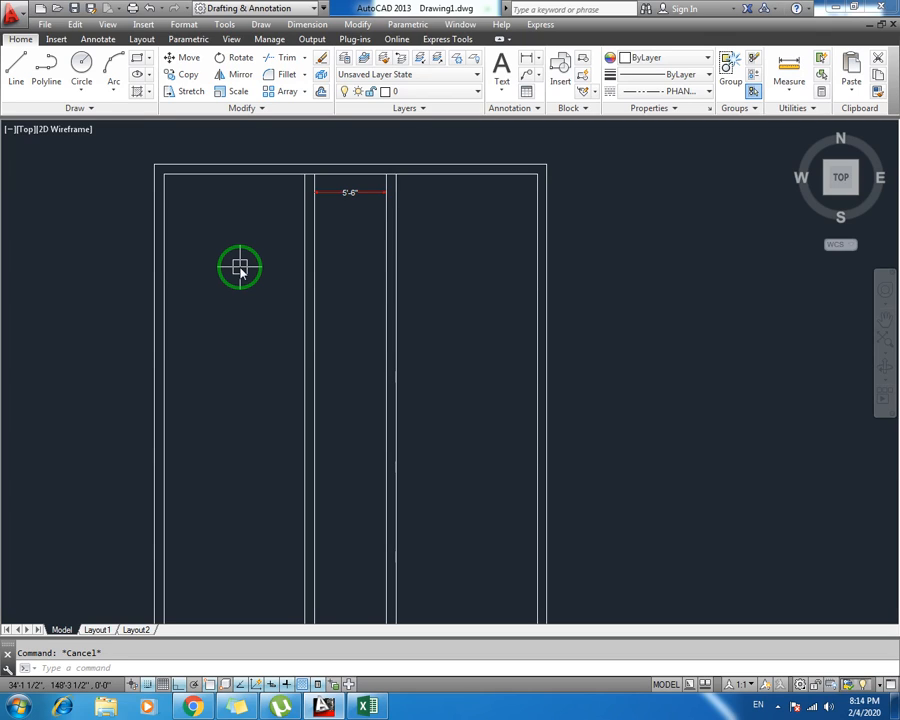
type("o")
key("Return")
type("15'")
key("Return")
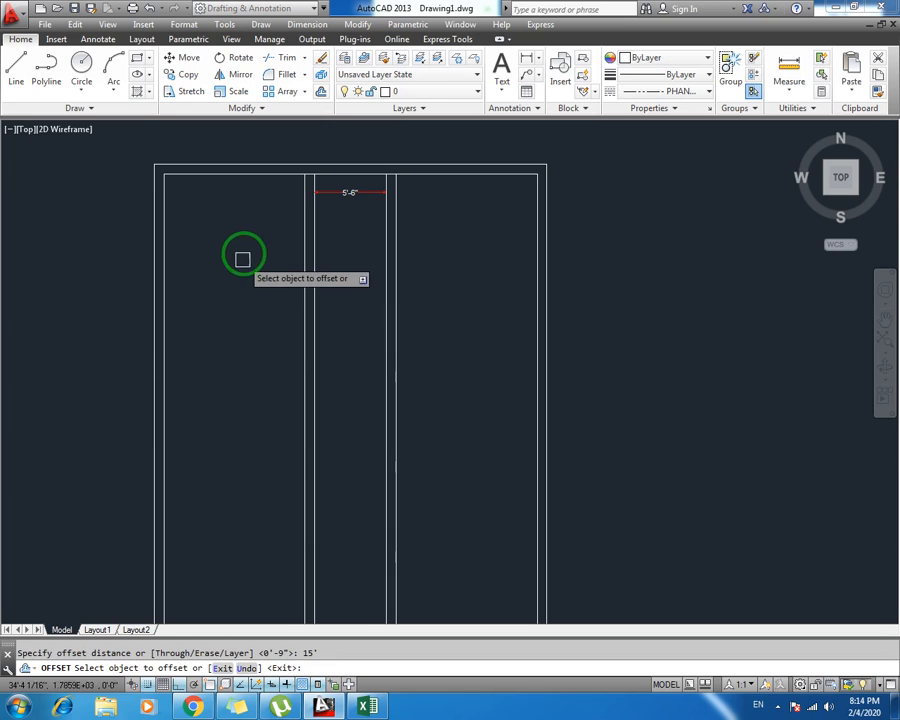
left_click(242, 175)
left_click(263, 437)
key("Escape")
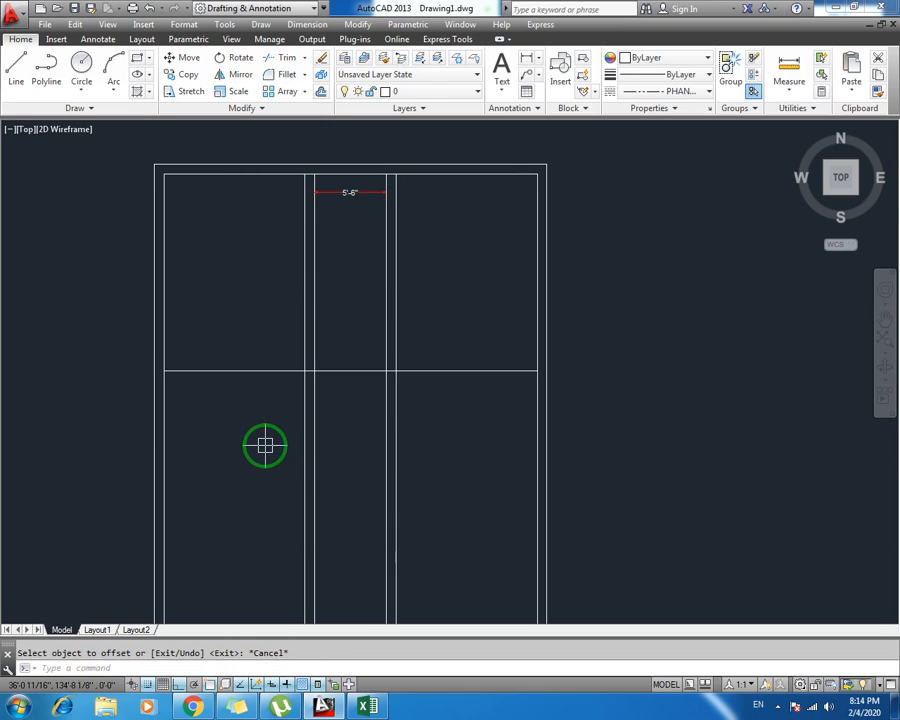
Offset the new horizontal line 9" downward to form the cross wall's thickness
type("o")
key("Return")
type("9")
key("Return")
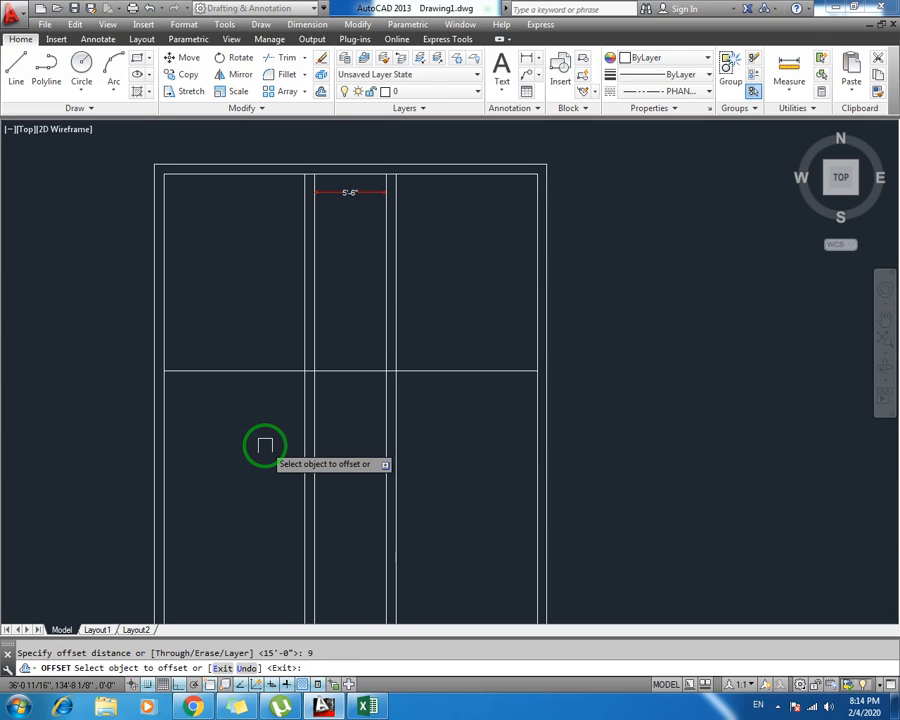
left_click(254, 372)
left_click(251, 428)
key("Escape")
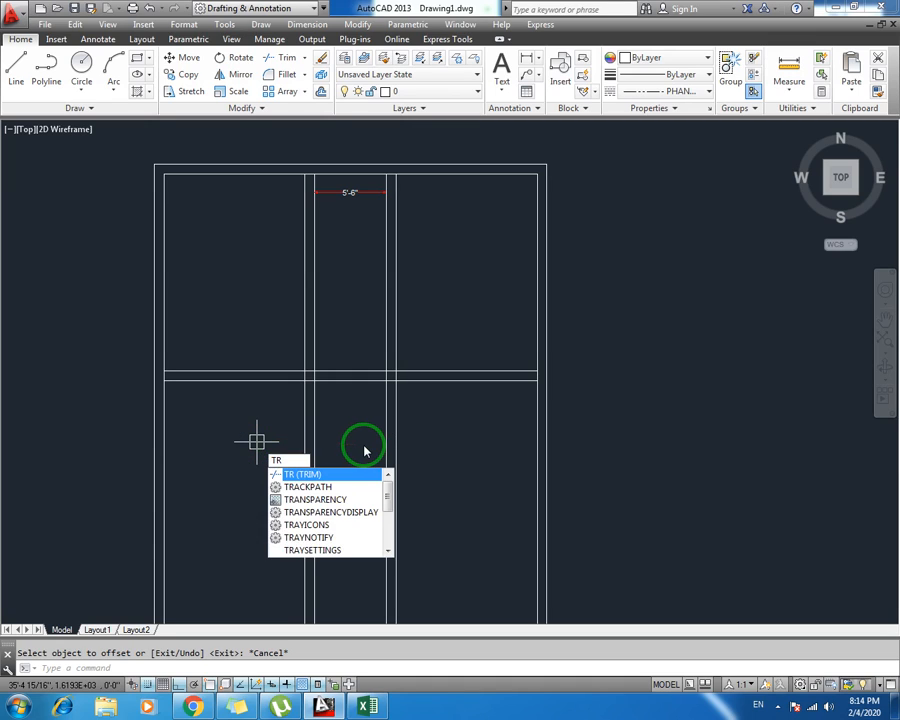
Trim away the four passage wall lines below the cross wall
key("Return")
left_click(430, 440)
left_click(202, 487)
Trim the short passage wall line pieces lying within the cross wall's thickness on both sides of the passage
middle_click_drag(361, 513, 398, 301)
scroll(361, 375, "down", 5)
middle_click_drag(371, 353, 370, 447)
scroll(385, 343, "up", 4)
scroll(413, 462, "up", 6)
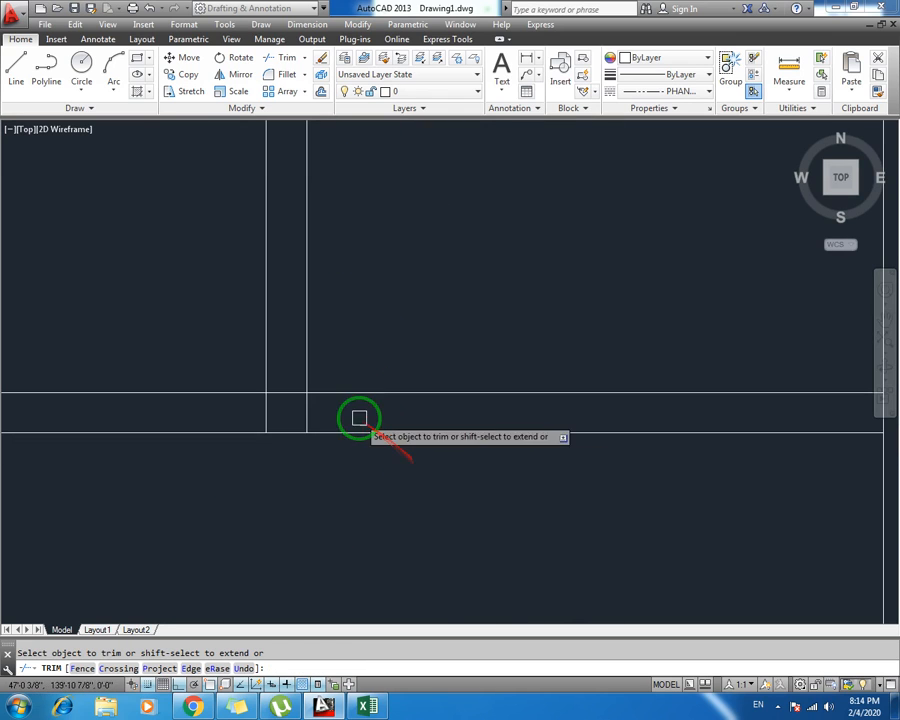
left_click(334, 416)
left_click(258, 411)
scroll(232, 419, "down", 2)
middle_click_drag(246, 419, 489, 421)
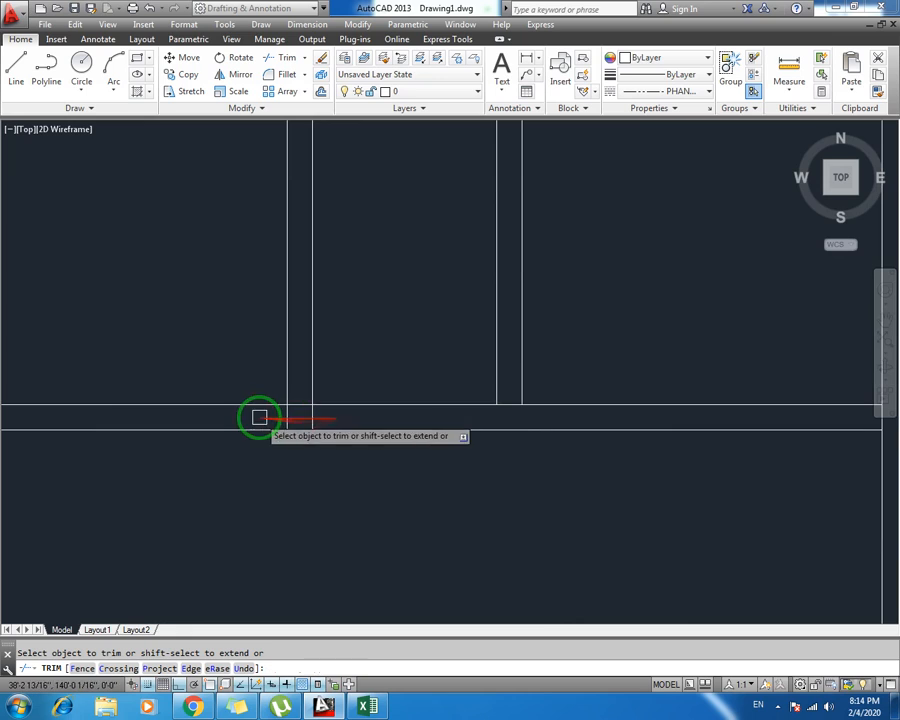
left_click(308, 416)
left_click(284, 415)
key("Escape")
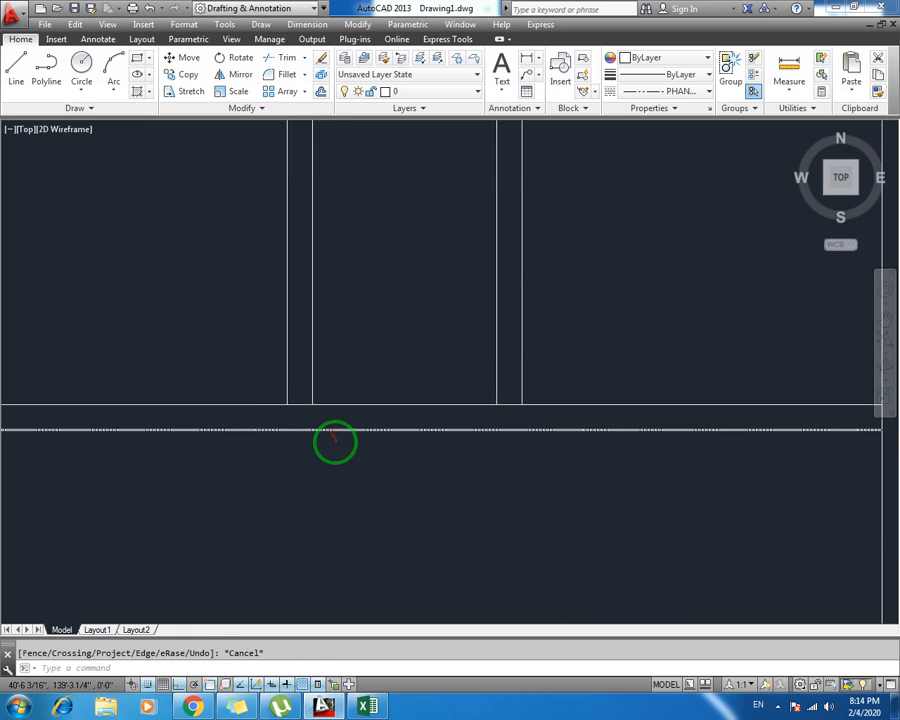
Extend the four passage wall lines down to the lower line of the cross wall
scroll(356, 400, "down", 2)
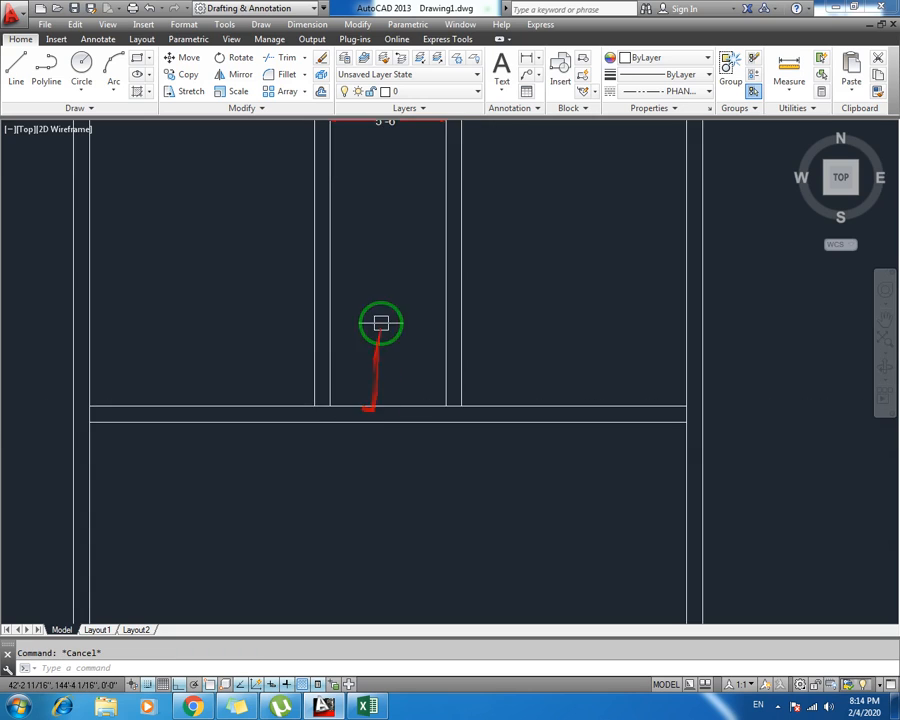
middle_click_drag(380, 320, 354, 406)
type("ex")
key("Return")
key("Return")
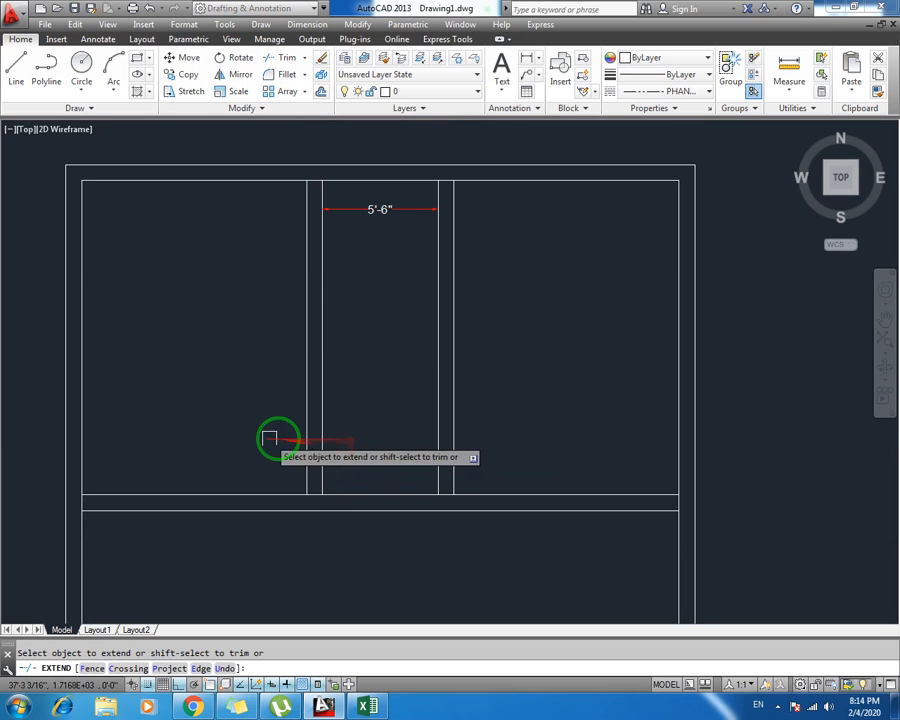
left_click(319, 457)
left_click(302, 473)
left_click(308, 473)
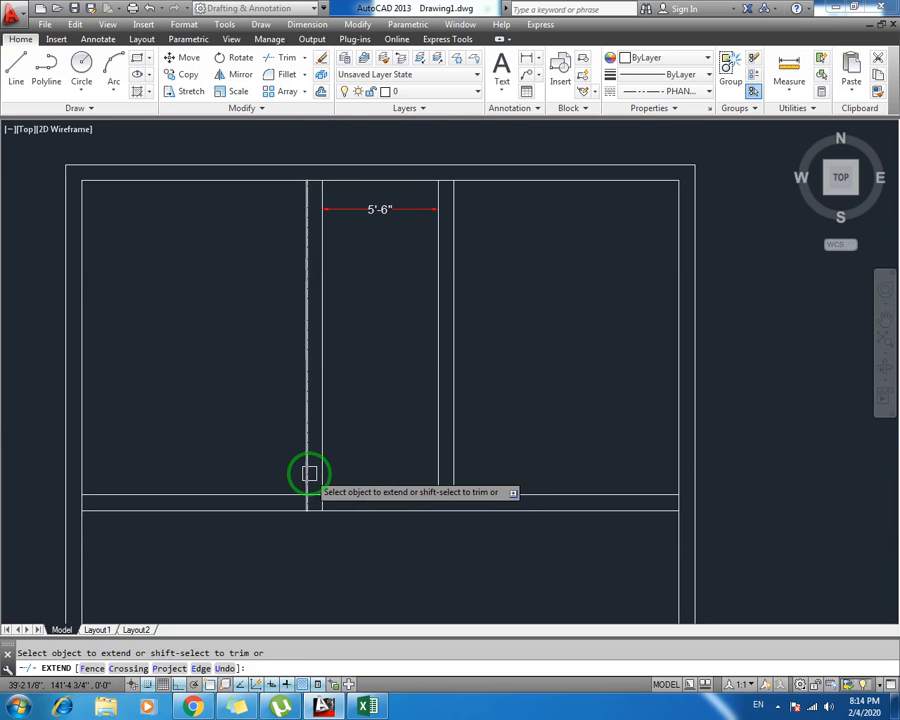
left_click(455, 468)
left_click(439, 474)
key("Escape")
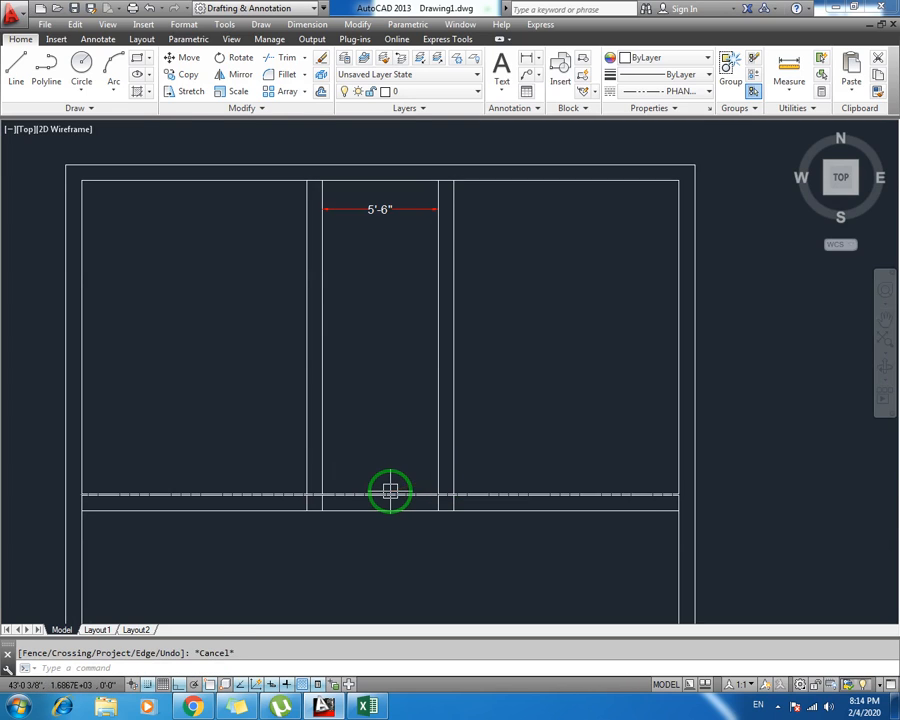
Trim both cross wall lines between the passage walls to open the passage
type("tr")
key("Return")
key("Return")
left_click(391, 472)
left_click(346, 557)
key("Escape")
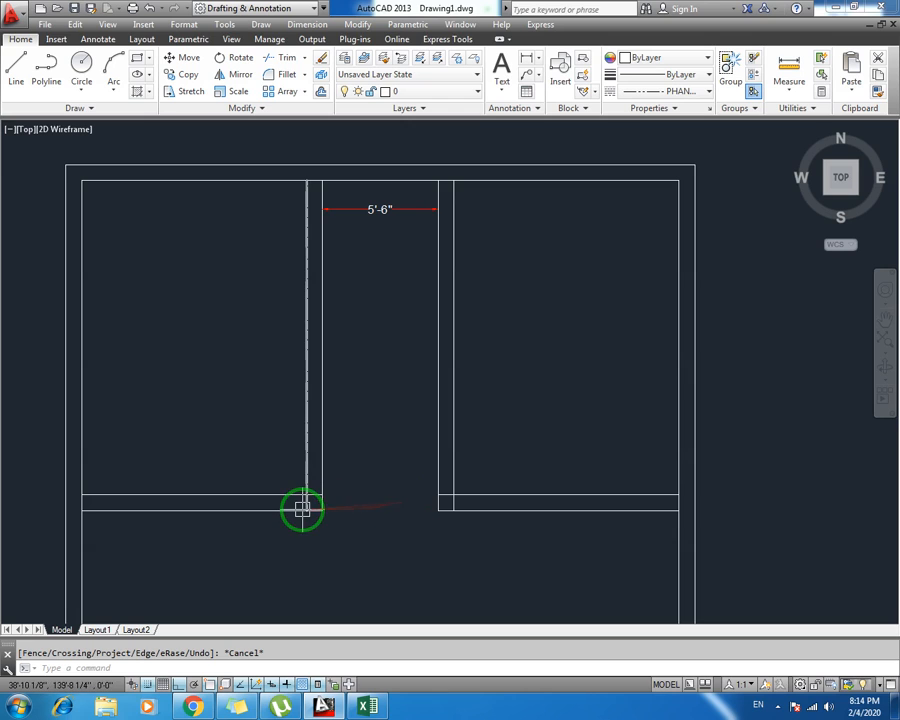
Trim the overlapping line ends inside the two corners where the cross wall meets the passage walls, and save the drawing
type("tr")
key("Return")
key("Return")
scroll(310, 508, "up", 4)
mouse_move(318, 477)
left_mouse_down()
mouse_move(604, 486)
mouse_move(282, 490)
mouse_move(299, 491)
left_mouse_up()
left_click(644, 472)
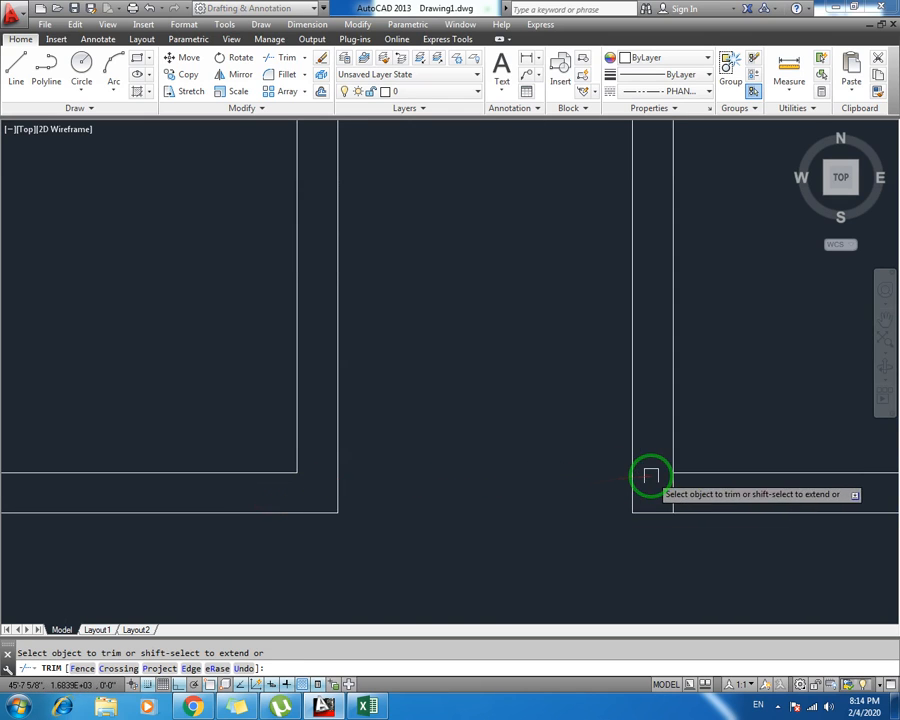
left_click(670, 488)
key("Escape")
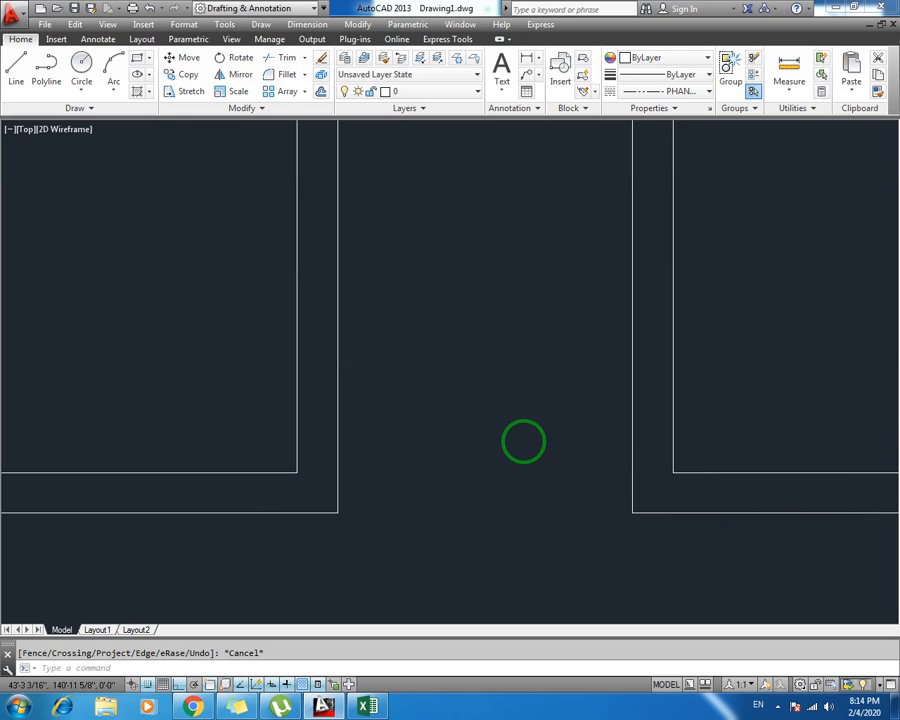
key("ctrl+s")
Offset the upper inner wall line 5' downward to set the depth of the small room in the passage
scroll(521, 437, "down", 4)
scroll(468, 340, "up", 2)
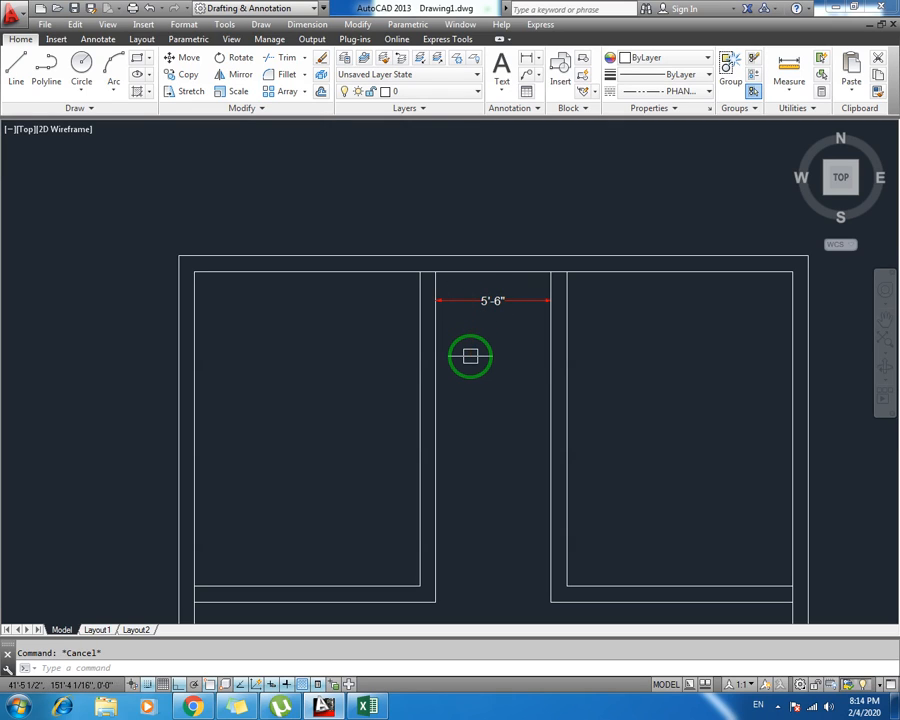
type("o")
key("Return")
type("5")
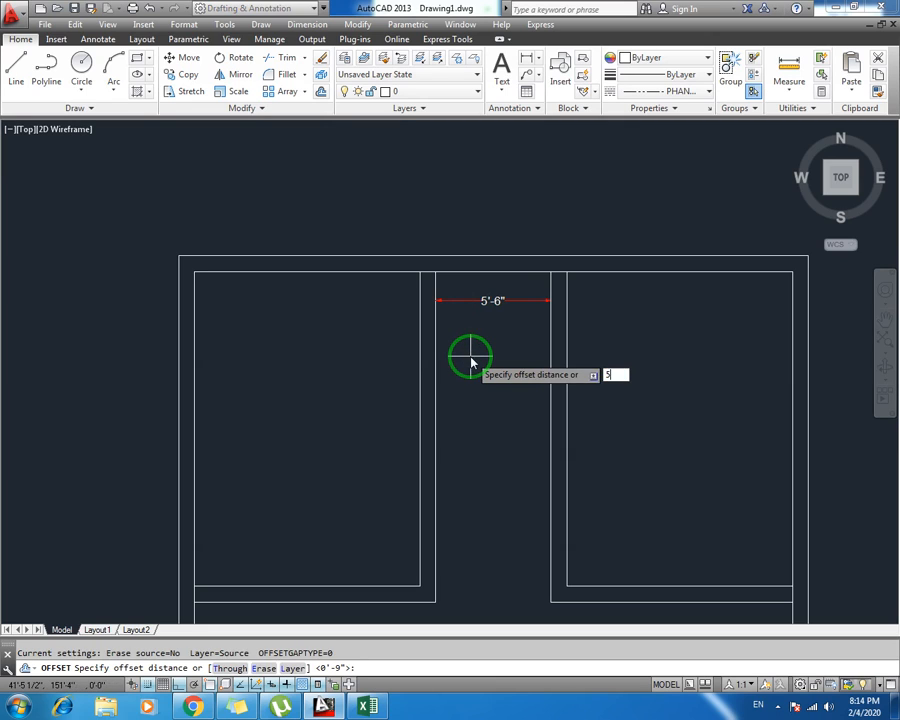
type("'")
key("Return")
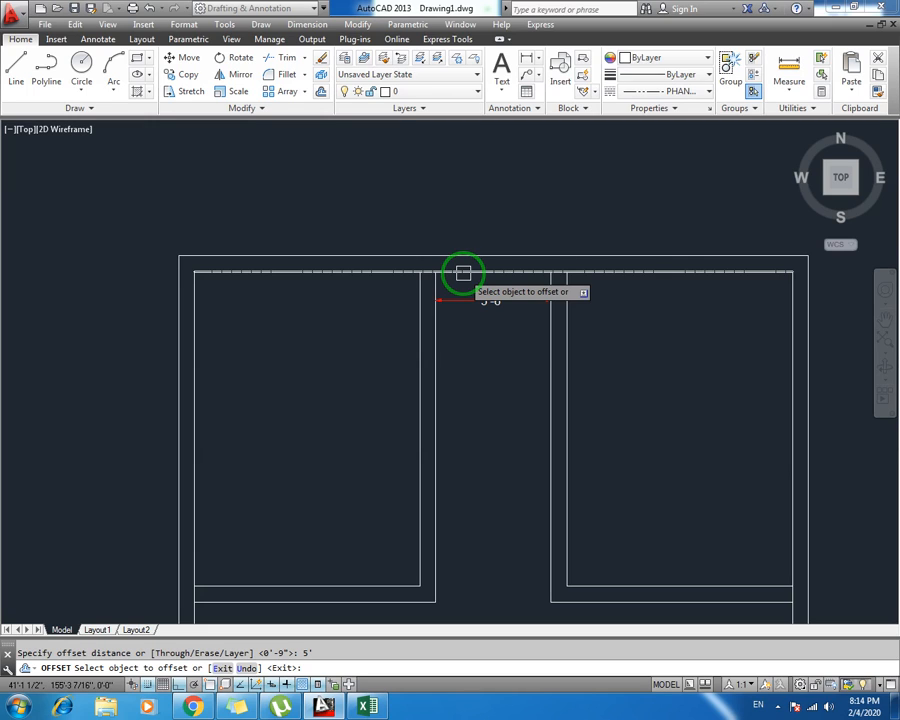
left_click(463, 273)
left_click(495, 446)
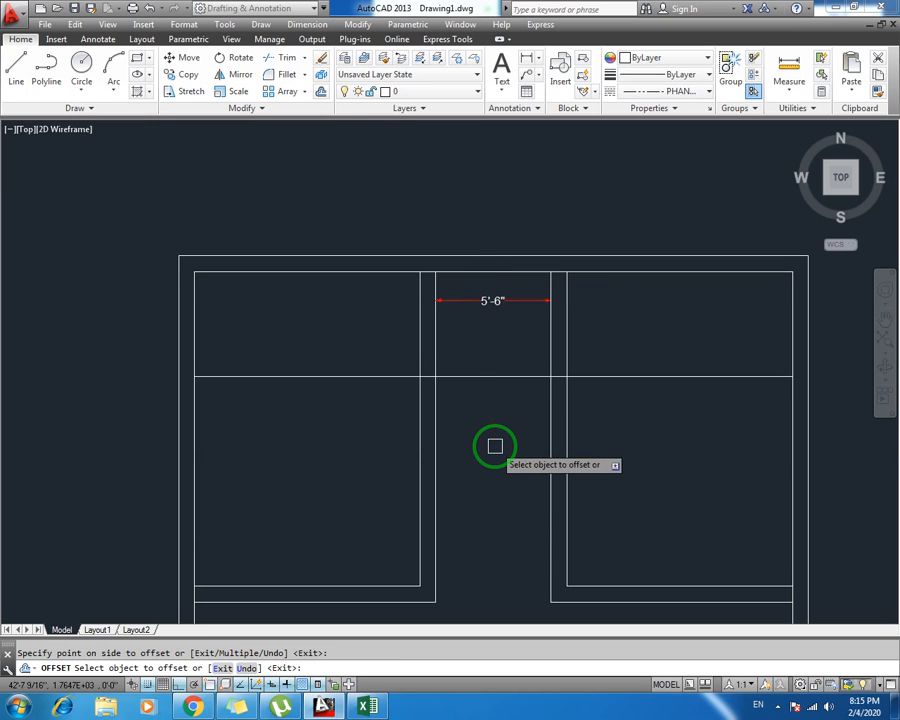
key("Escape")
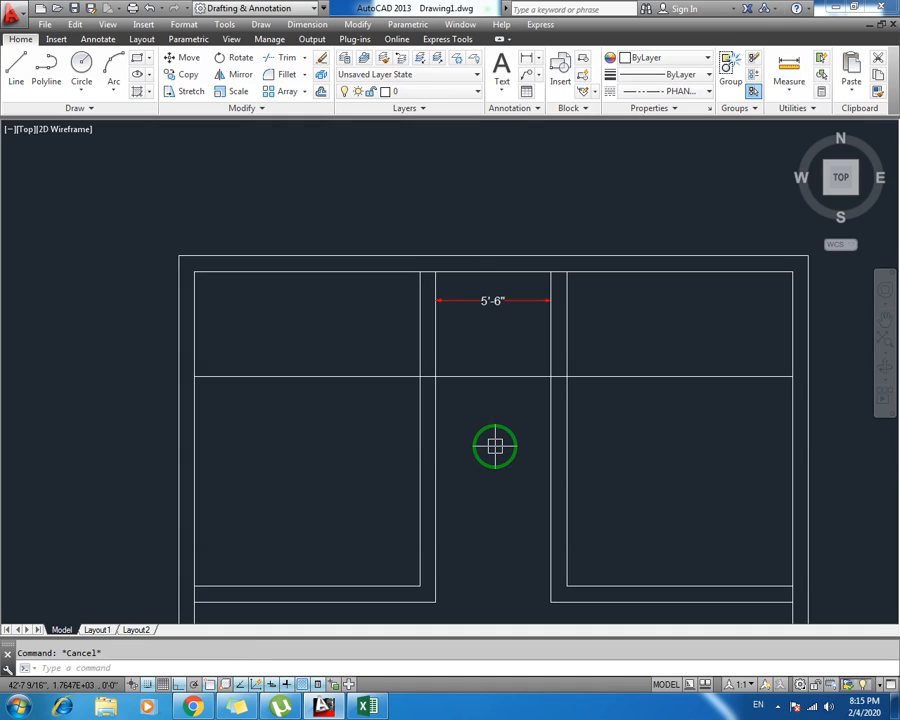
type("o")
key("Return")
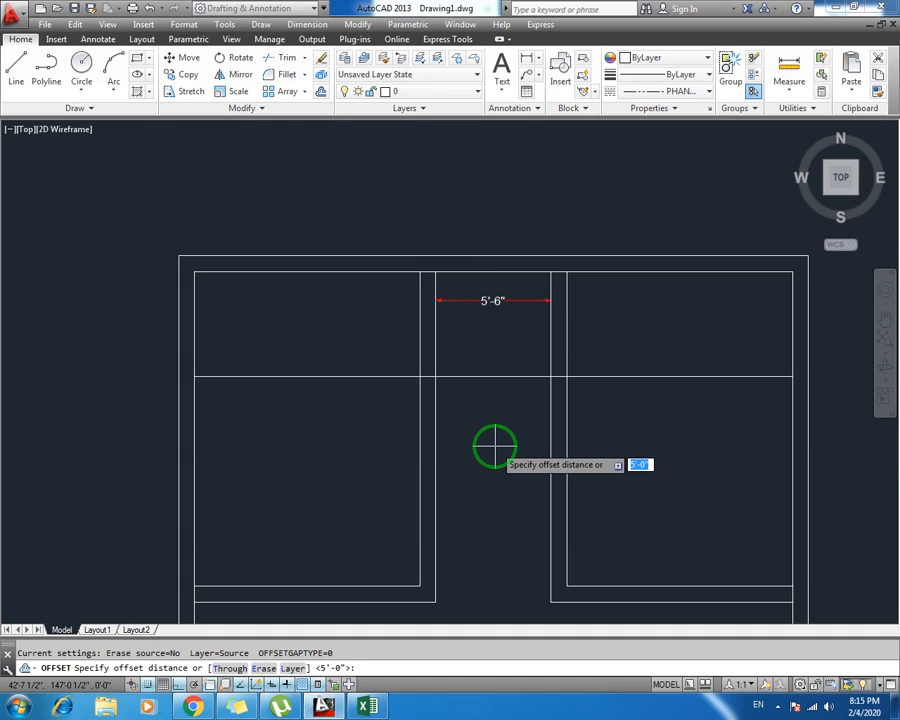
key("Escape")
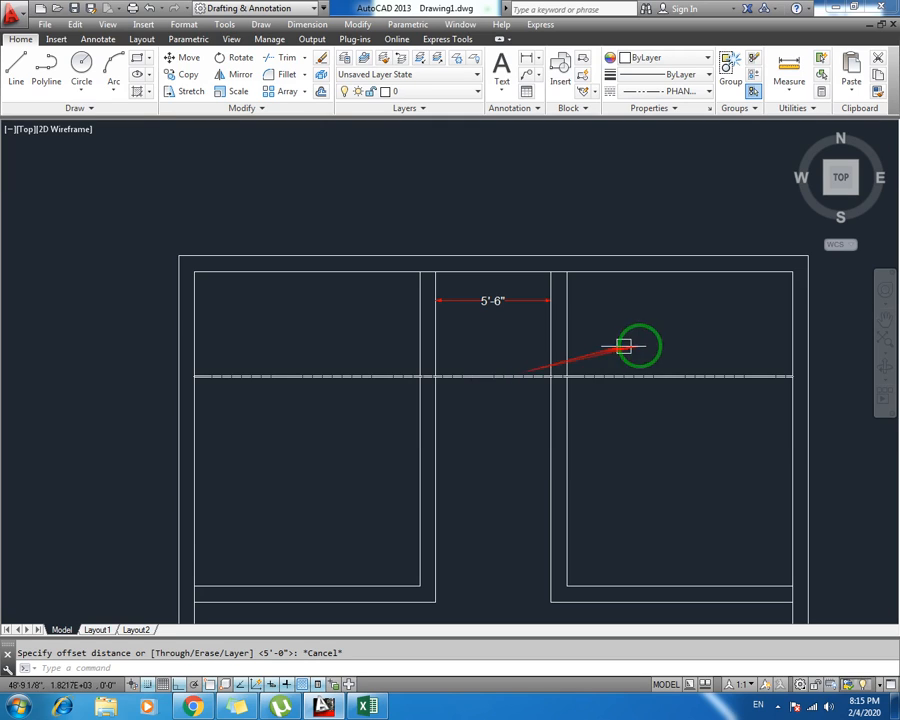
Offset the new horizontal line 9" downward to form the partition wall's thickness
key("Return")
type("9")
key("Return")
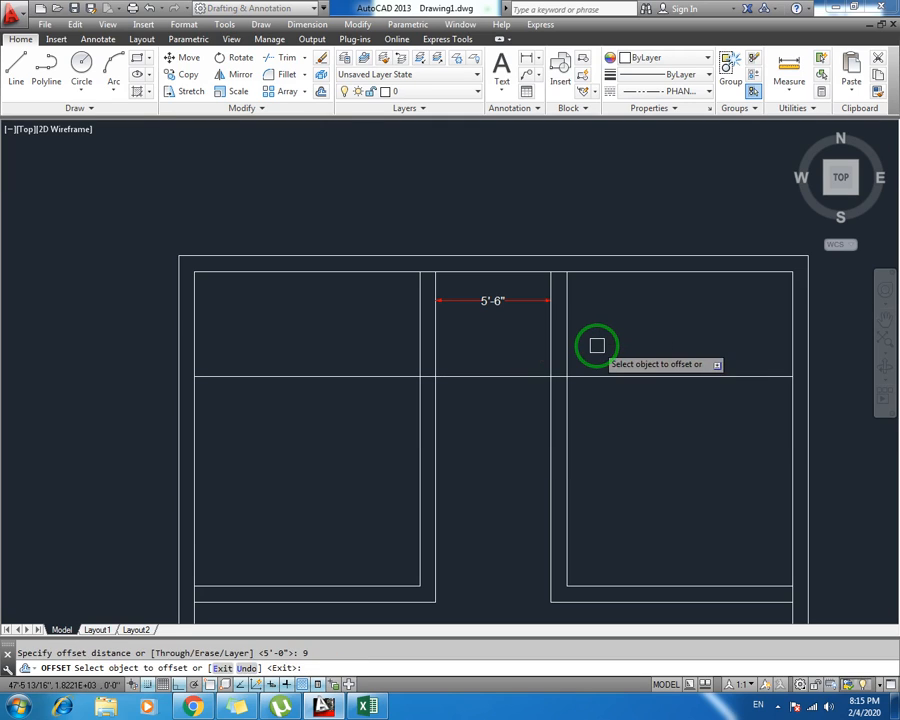
left_click(525, 376)
left_click(524, 408)
key("Escape")
Trim the two partition lines where they cross the left-hand and right-hand rooms
type("tr")
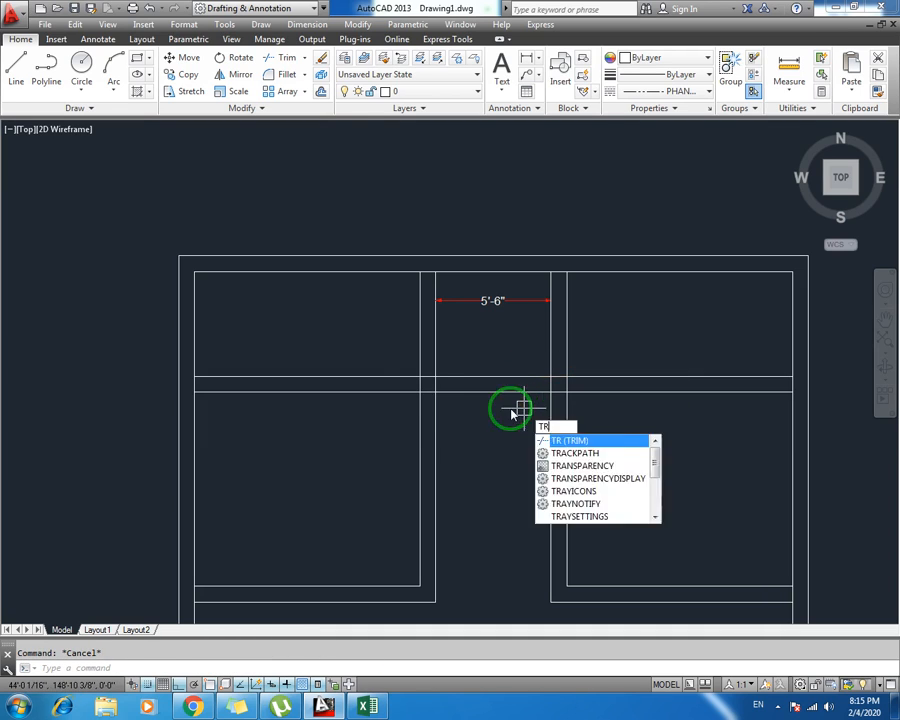
key("Return")
key("Return")
left_click(398, 358)
left_click(338, 403)
left_click(720, 358)
left_click(653, 441)
key("Escape")
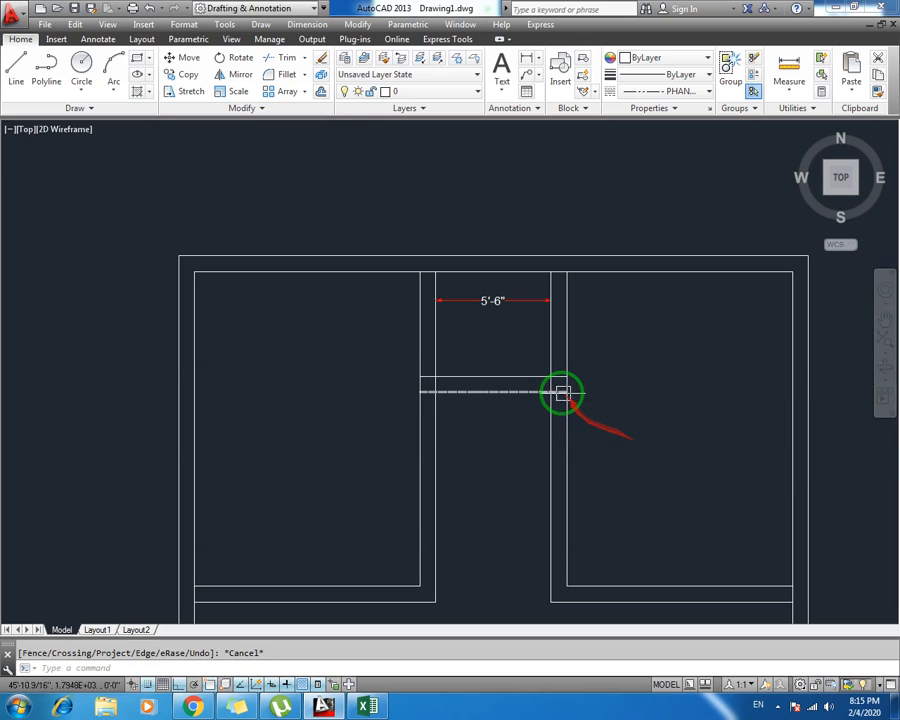
Trim the partition line ends inside both passage walls so they span only the passage, and save the drawing
type("tr")
key("Return")
key("Return")
scroll(560, 392, "up", 4)
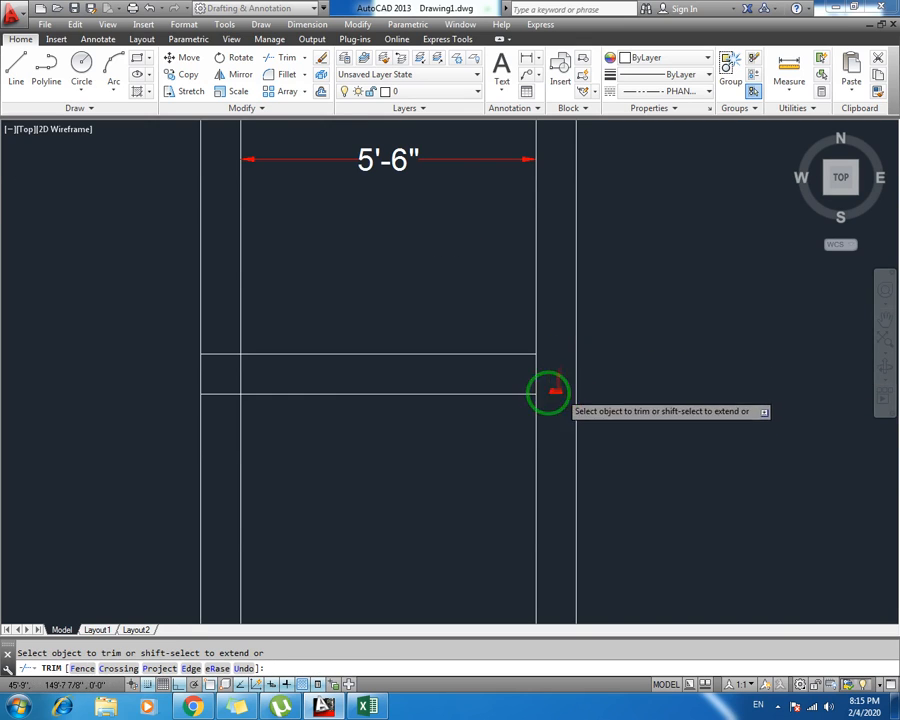
left_click(222, 354)
left_click(214, 394)
key("Escape")
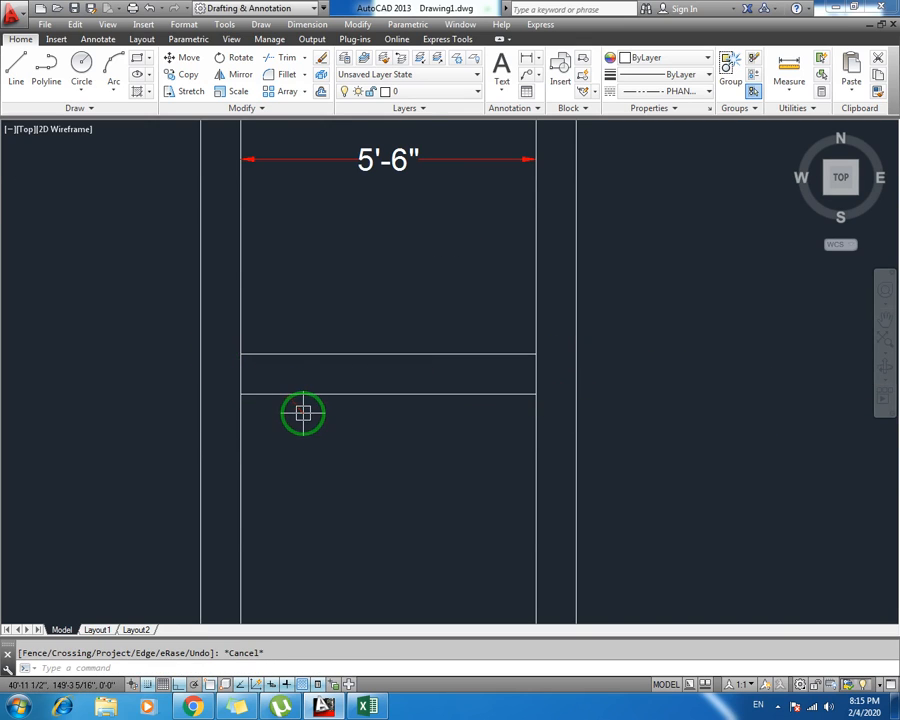
key("ctrl+s")
Add an aligned dimension for the depth of the small room atop the passage, near its left wall, and save the drawing
scroll(348, 397, "down", 3)
type("dal")
key("Return")
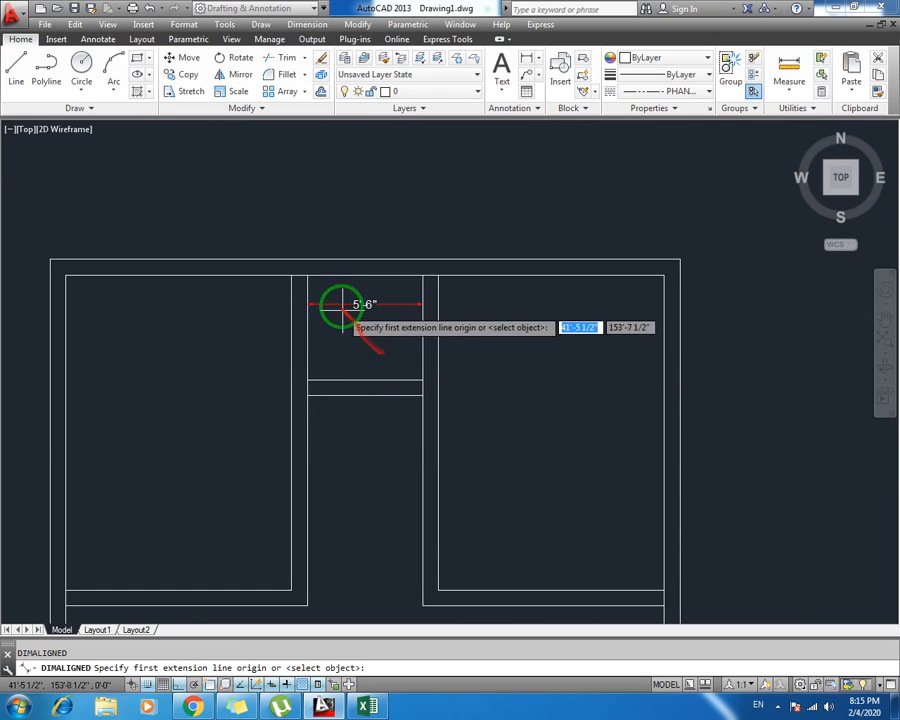
left_click(307, 275)
left_click(307, 380)
left_click(326, 376)
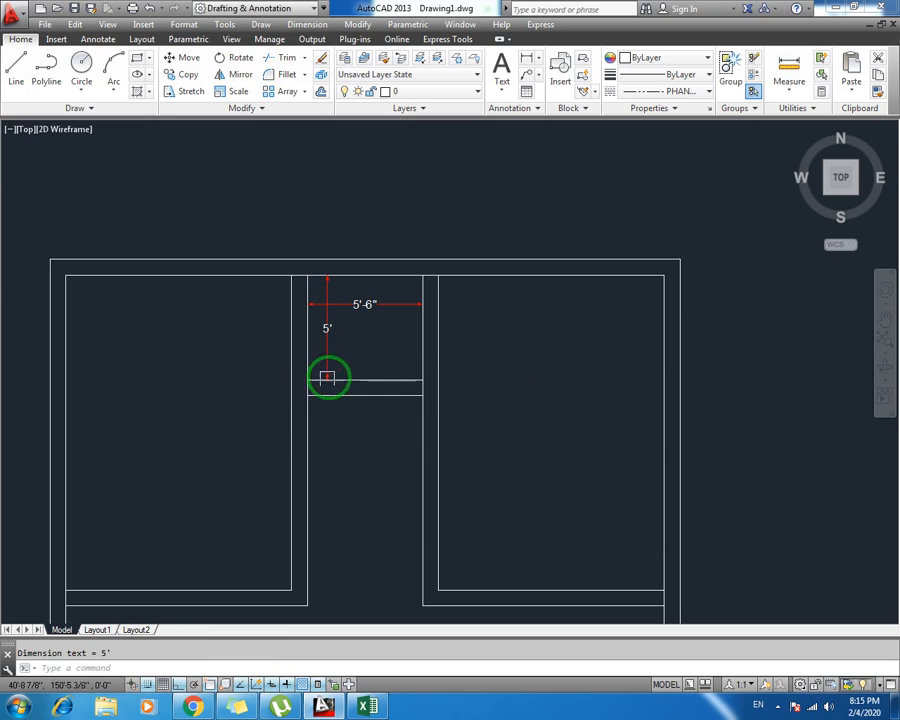
key("Escape")
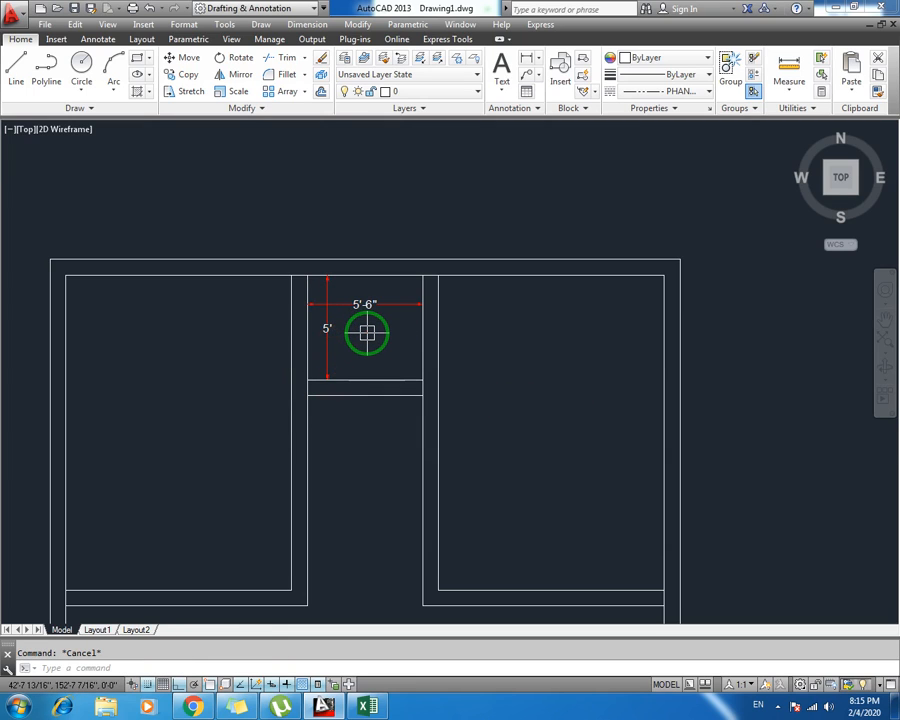
key("ctrl+s")
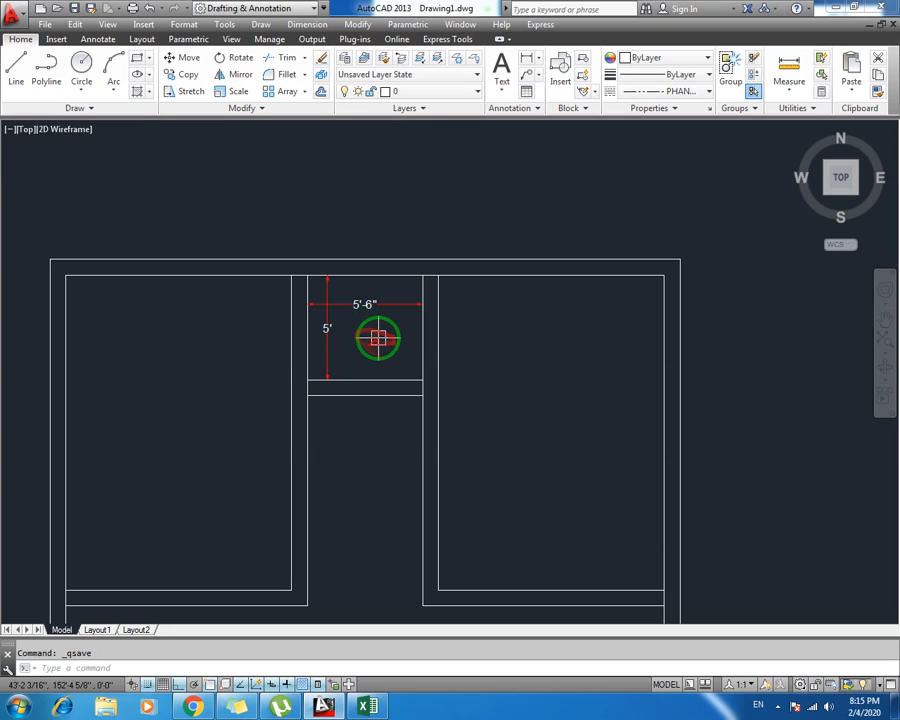
Add an aligned dimension along the passage's left wall from the partition's underside to the lower wall corner
scroll(378, 338, "up", 2)
scroll(394, 350, "down", 2)
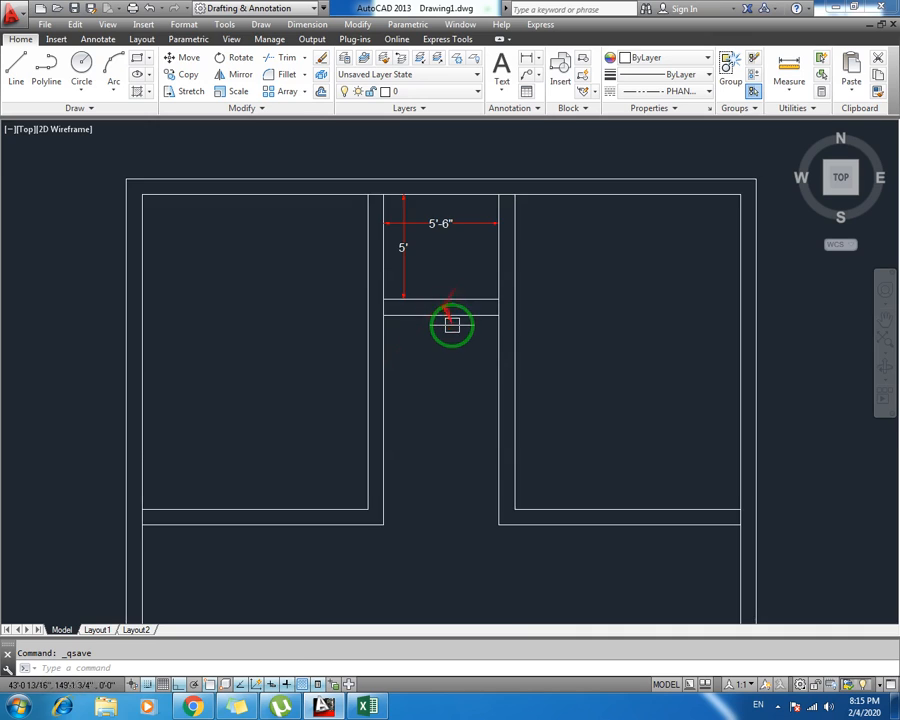
scroll(452, 324, "up", 4)
scroll(420, 364, "down", 3)
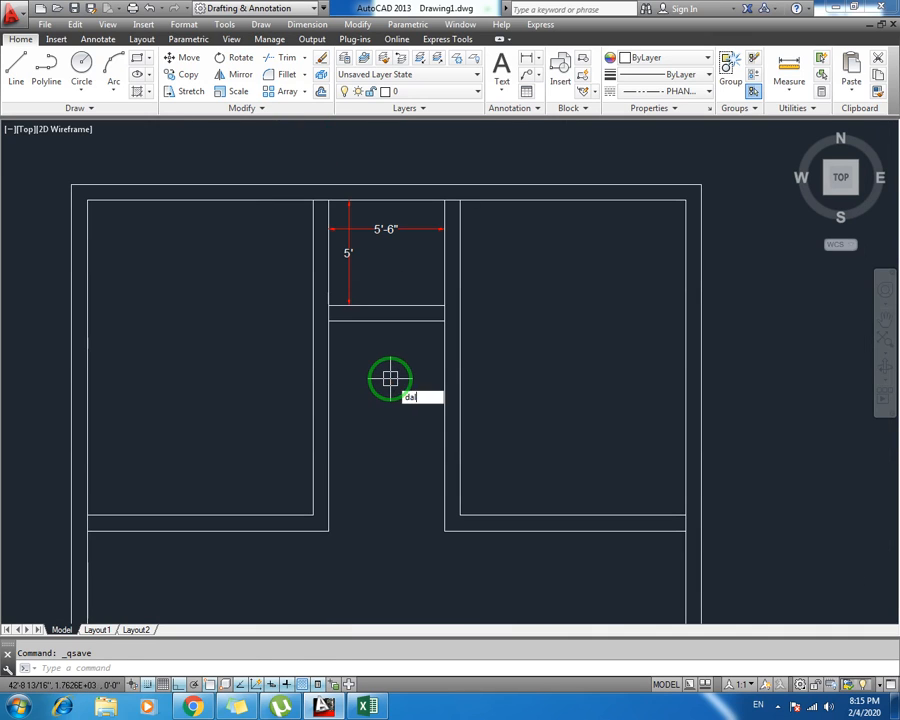
key("Return")
left_click(329, 321)
left_click(329, 531)
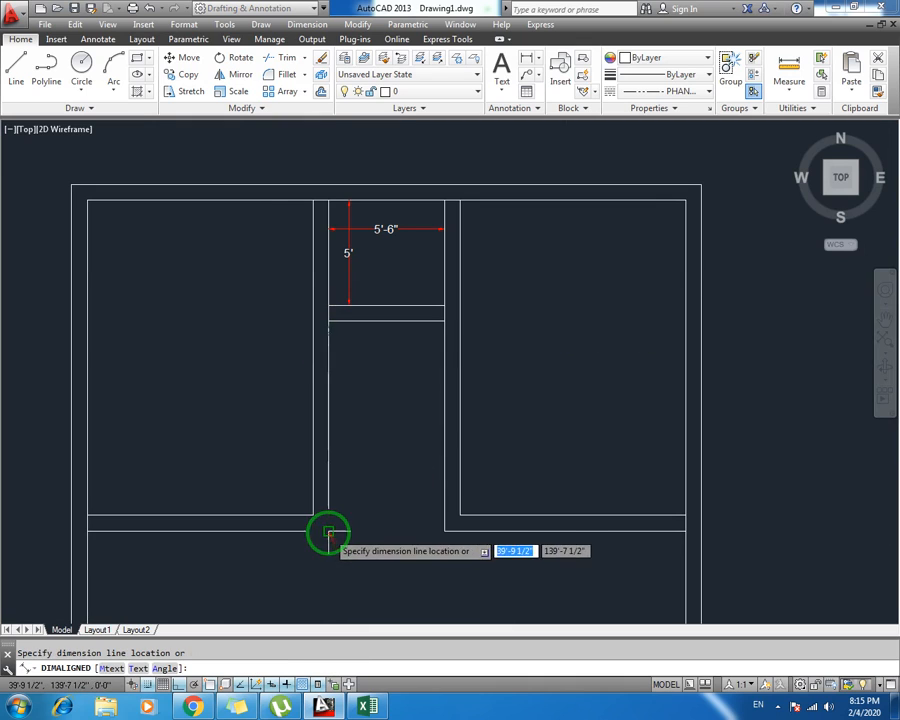
left_click(358, 490)
scroll(322, 410, "up", 2)
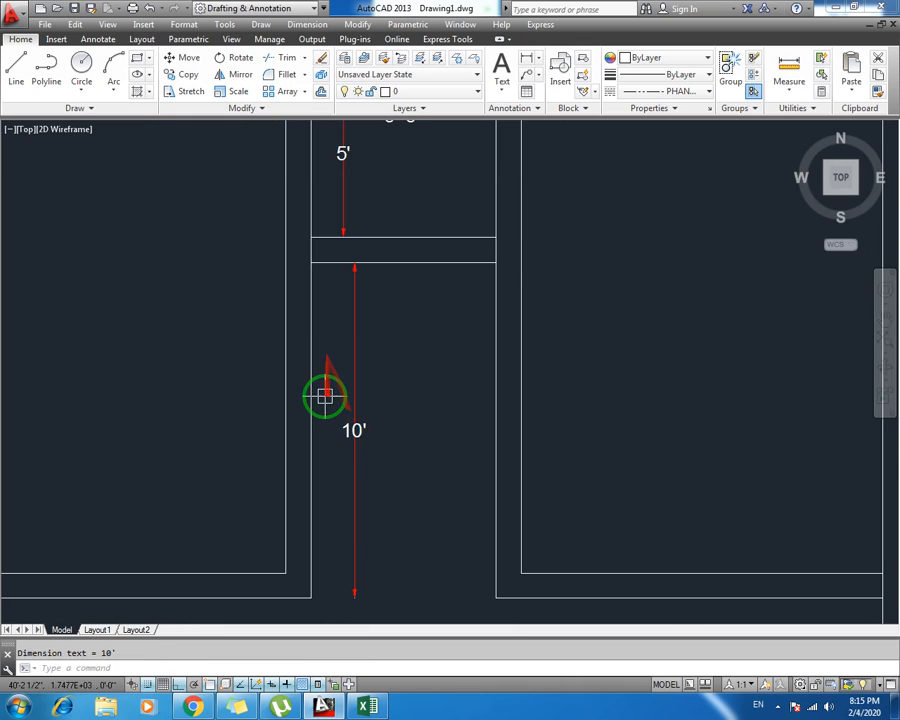
Delete the vertical passage dimension below the partition wall
left_click(352, 428)
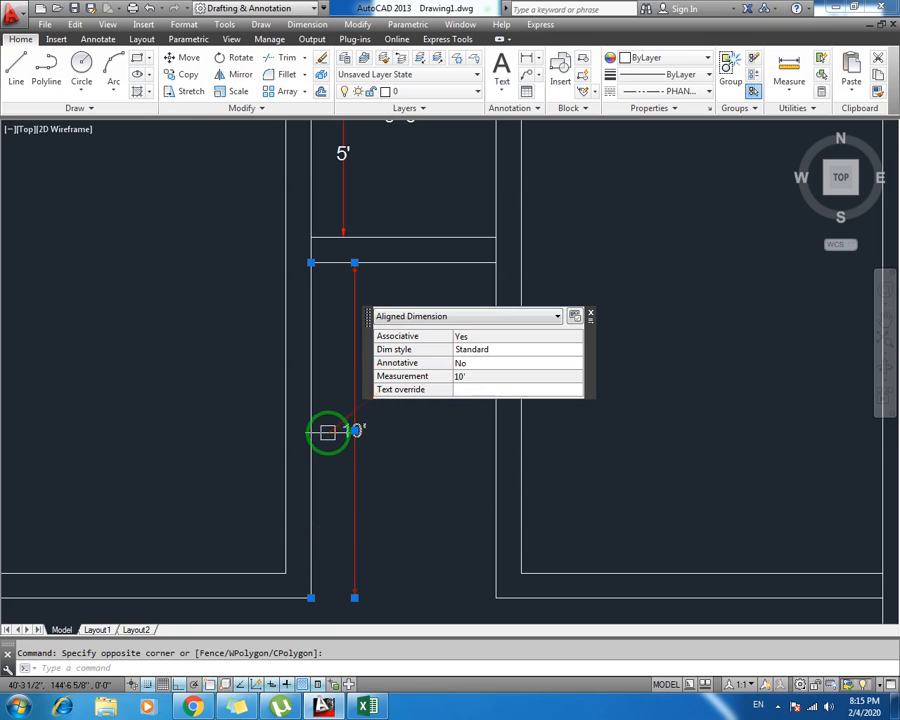
key("Delete")
key("Escape")
Save the drawing
scroll(360, 450, "down", 3)
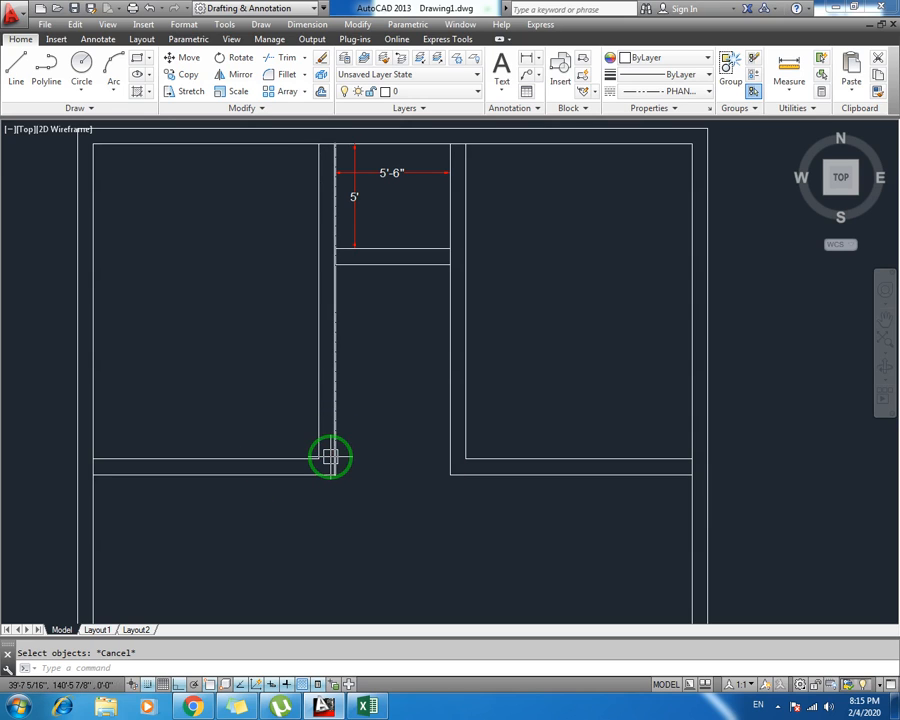
mouse_move(350, 484)
middle_mouse_down()
mouse_move(332, 432)
mouse_move(340, 348)
mouse_move(216, 330)
mouse_move(346, 366)
mouse_move(339, 402)
mouse_move(340, 370)
middle_mouse_up()
key("ctrl+s")
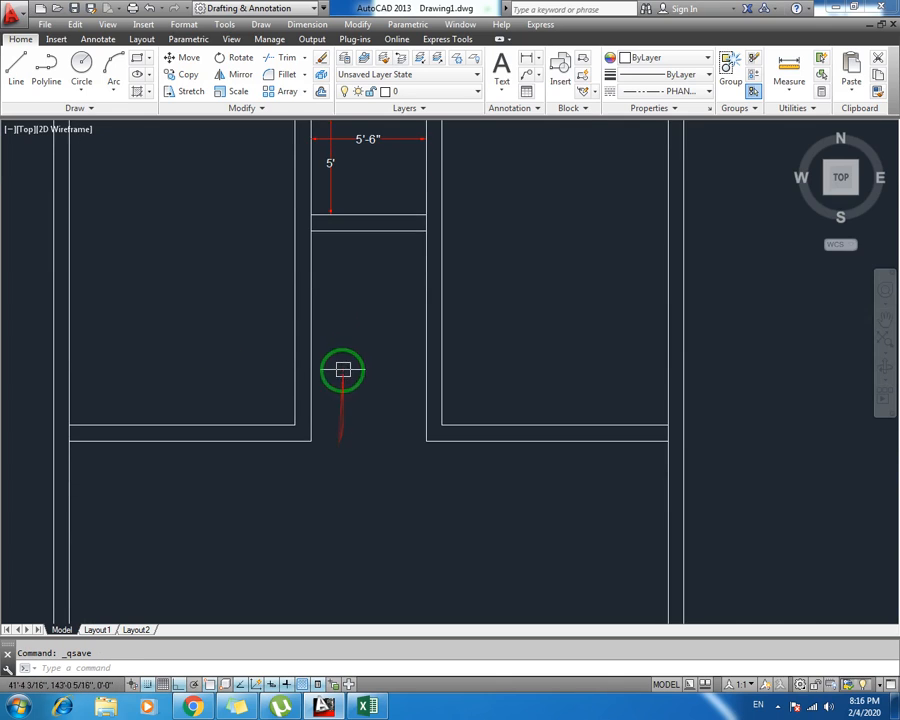
Add an aligned dimension for the left room's inner width, just below its upper wall
scroll(280, 340, "down", 2)
type("dal")
key("Return")
scroll(190, 216, "up", 3)
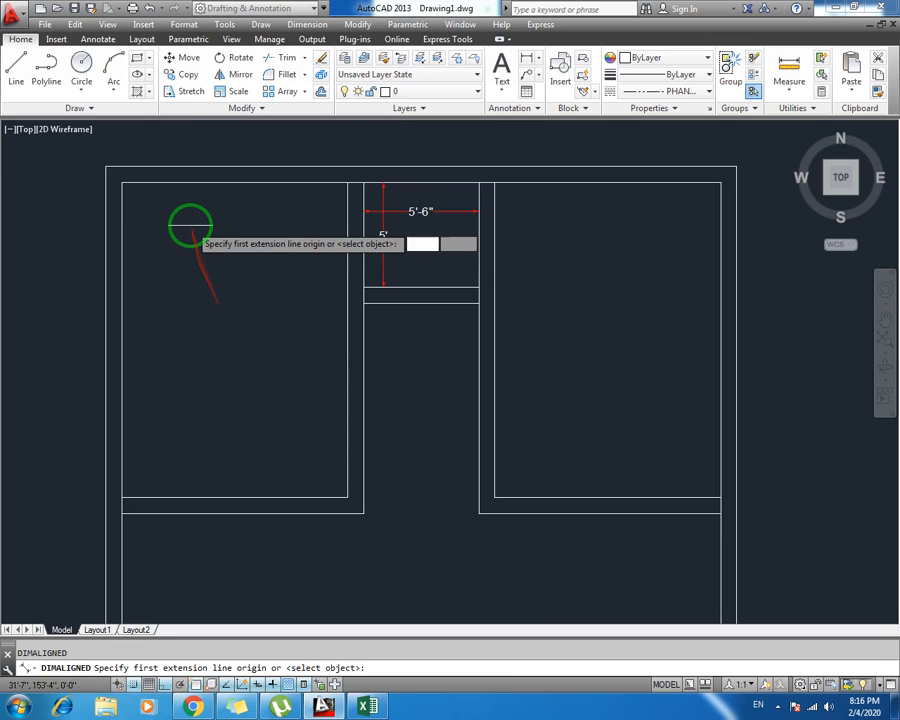
left_click(122, 182)
left_click(347, 183)
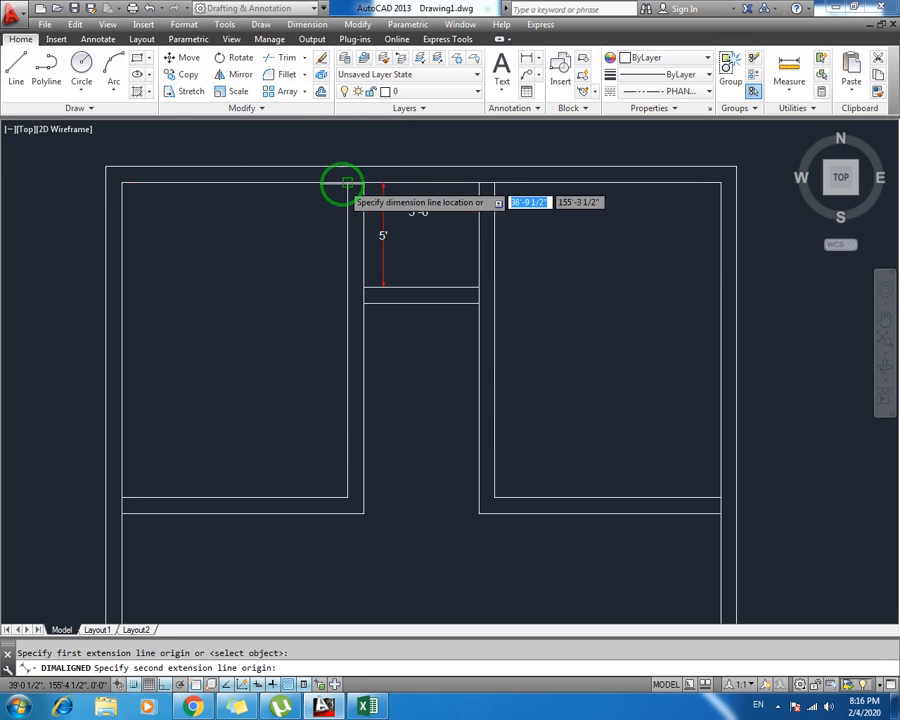
left_click(317, 204)
Try to dimension the left room's depth by selecting its outer wall's inner line as the dimension object
key("Return")
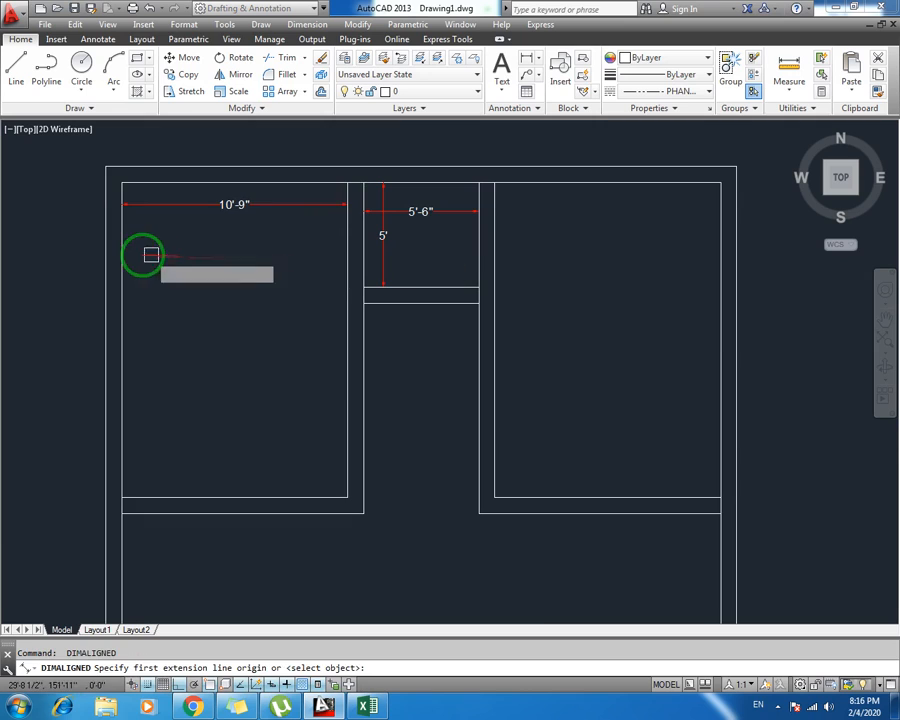
key("Return")
left_click(125, 267)
left_click(165, 274)
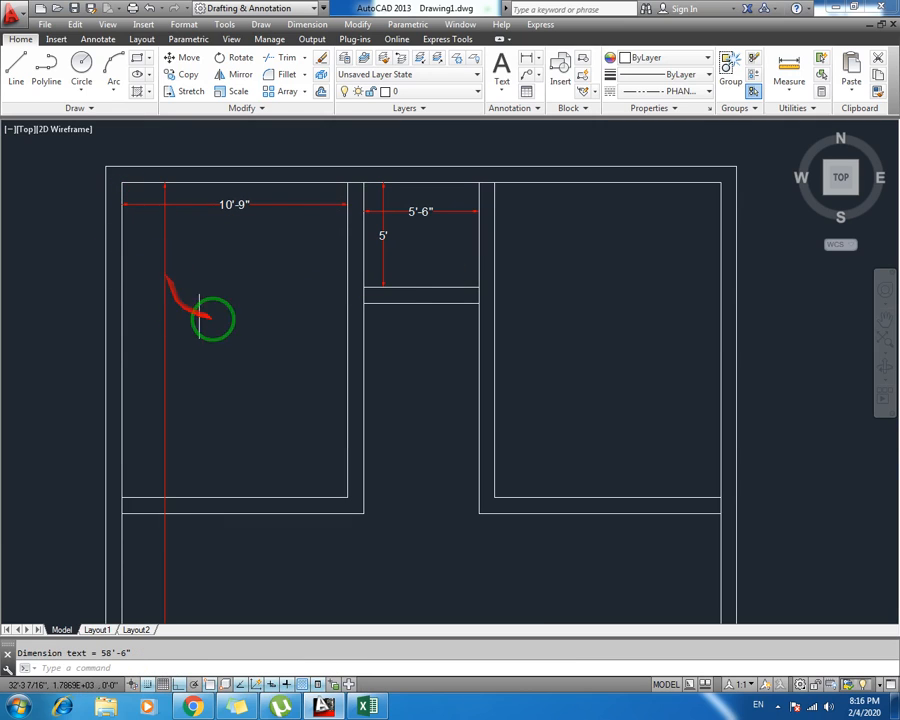
Delete the full-length vertical dimension along the left outer wall
scroll(212, 320, "down", 2)
key("Escape")
left_click(176, 330)
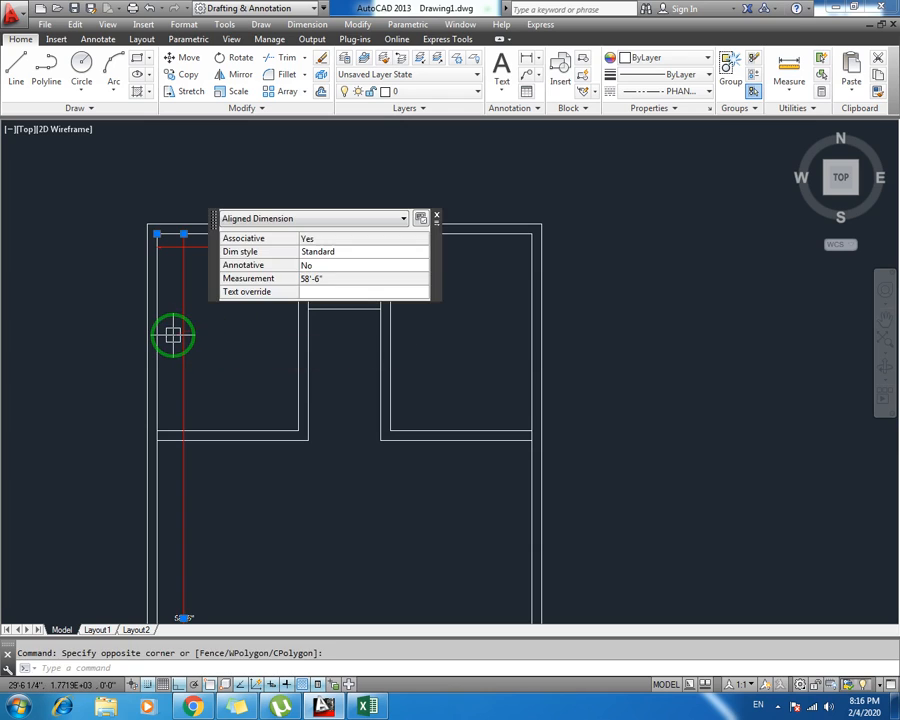
key("Delete")
key("Escape")
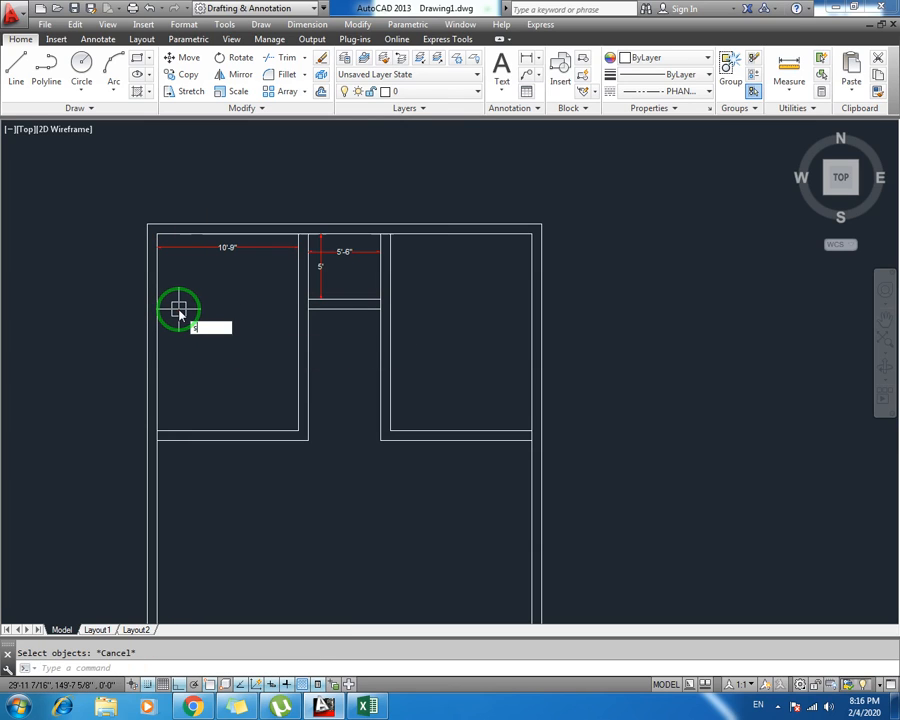
Add an aligned dimension for the left room's depth between its upper and lower inner corners, near the left wall, and save the drawing
key("Return")
scroll(155, 228, "up", 2)
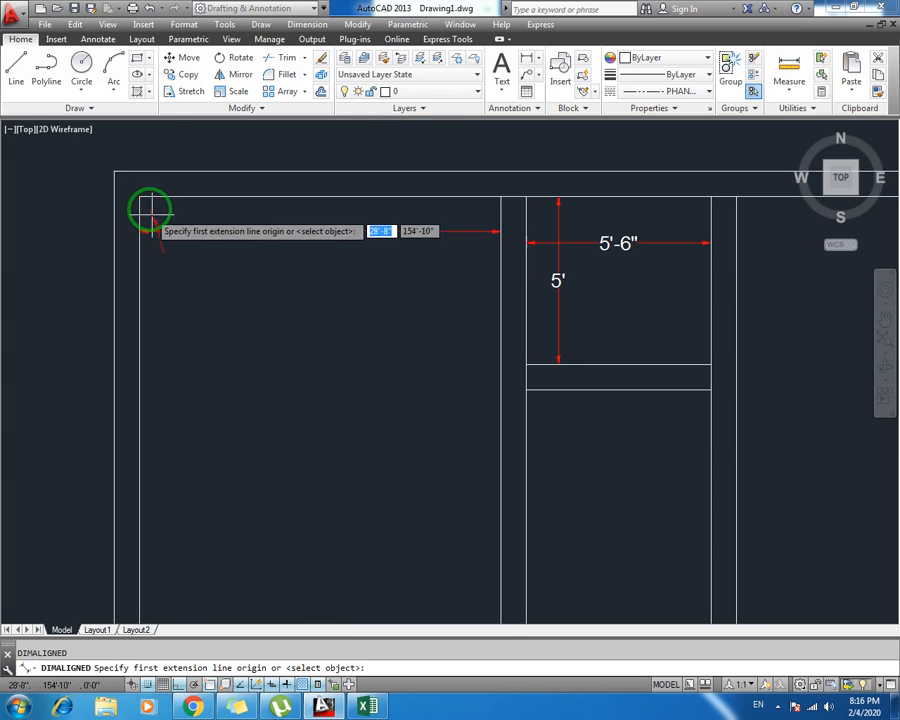
left_click(140, 202)
scroll(140, 204, "up", 2)
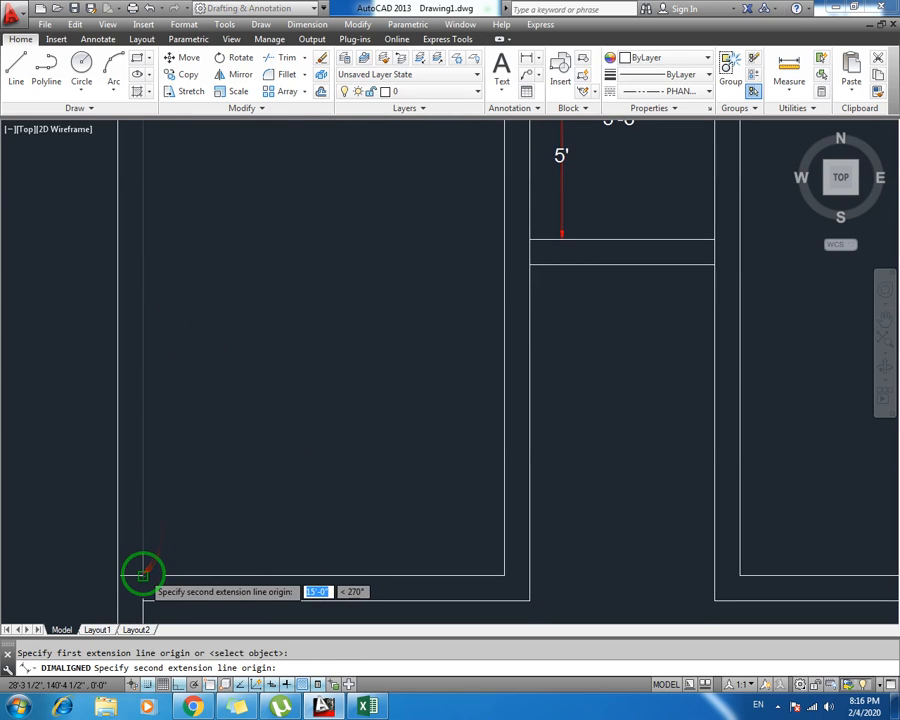
left_click(187, 570)
left_click(187, 477)
scroll(270, 400, "down", 5)
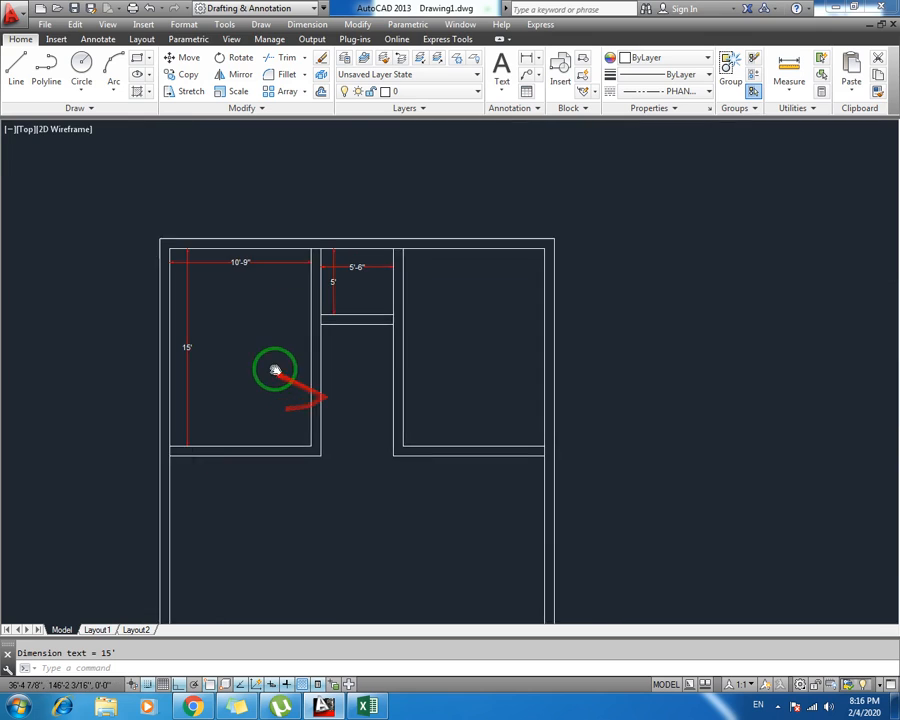
key("ctrl+s")
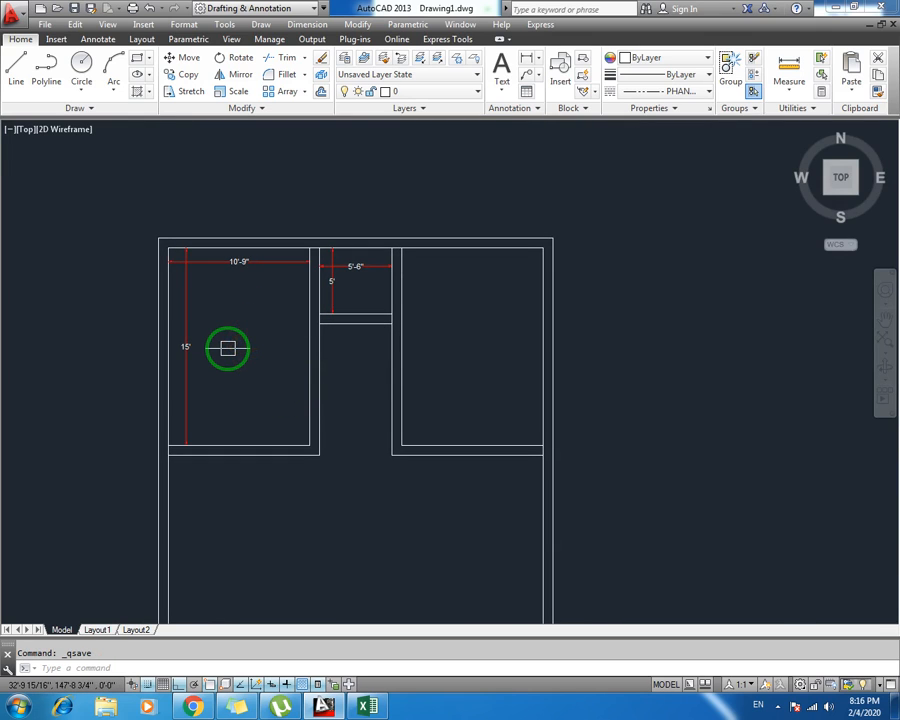
Offset the underside line of the left room's lower wall 14' downward
middle_click_drag(261, 382, 217, 298)
middle_click_drag(197, 398, 215, 333)
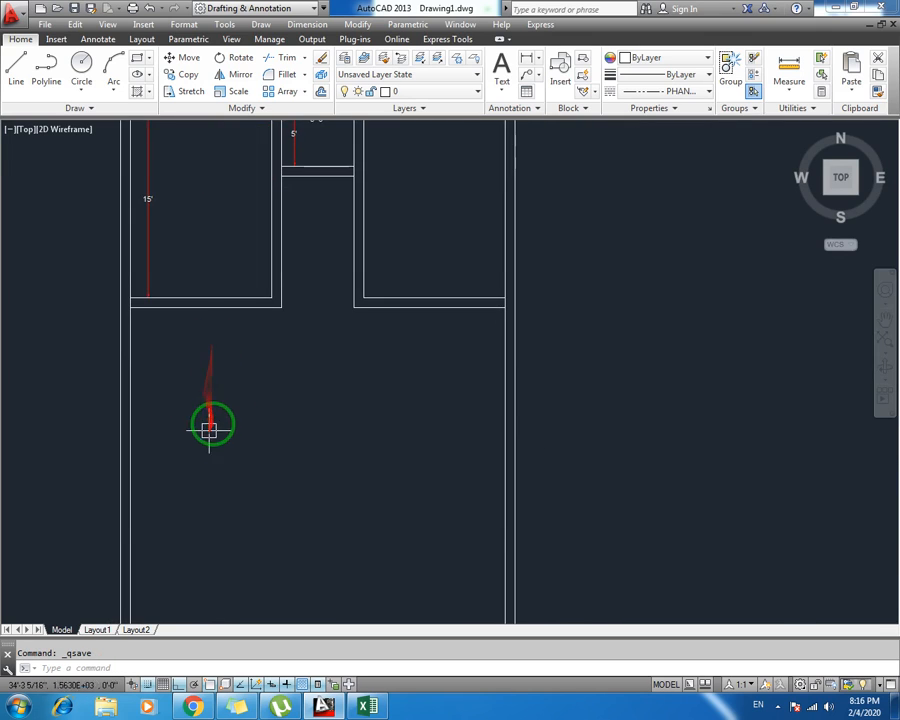
mouse_move(209, 425)
middle_mouse_down()
mouse_move(202, 367)
mouse_move(203, 416)
middle_mouse_up()
scroll(215, 378, "down", 3)
scroll(241, 388, "up", 3)
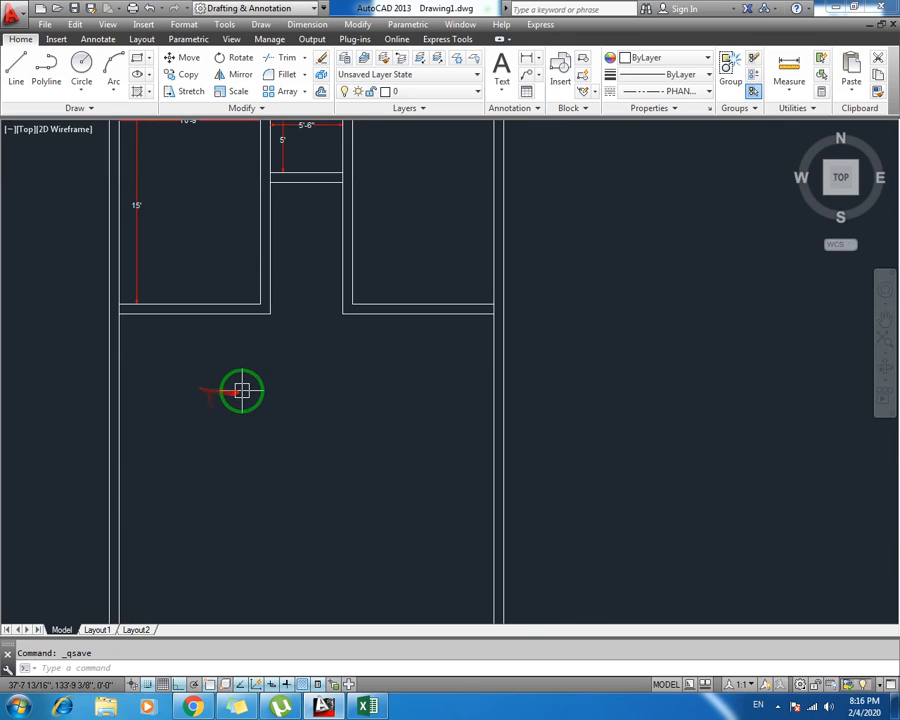
middle_click_drag(118, 368, 110, 314)
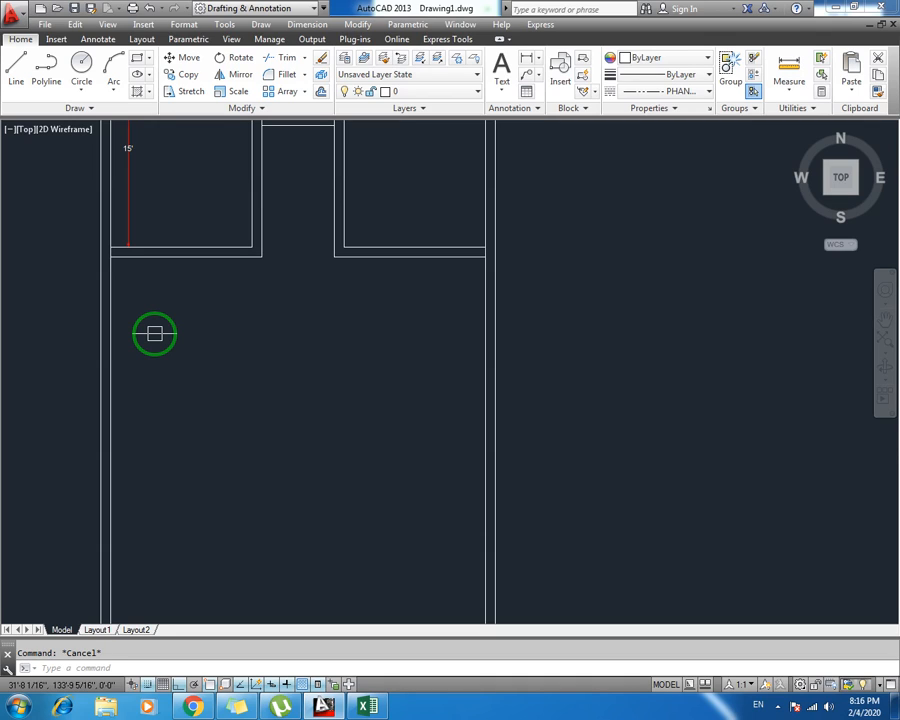
type("o")
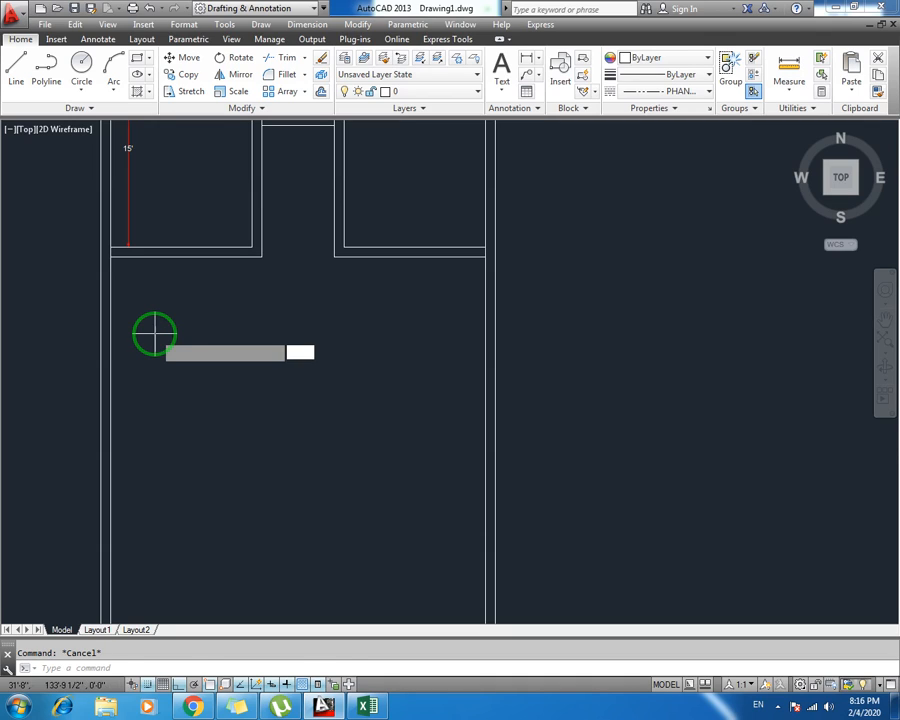
key("Return")
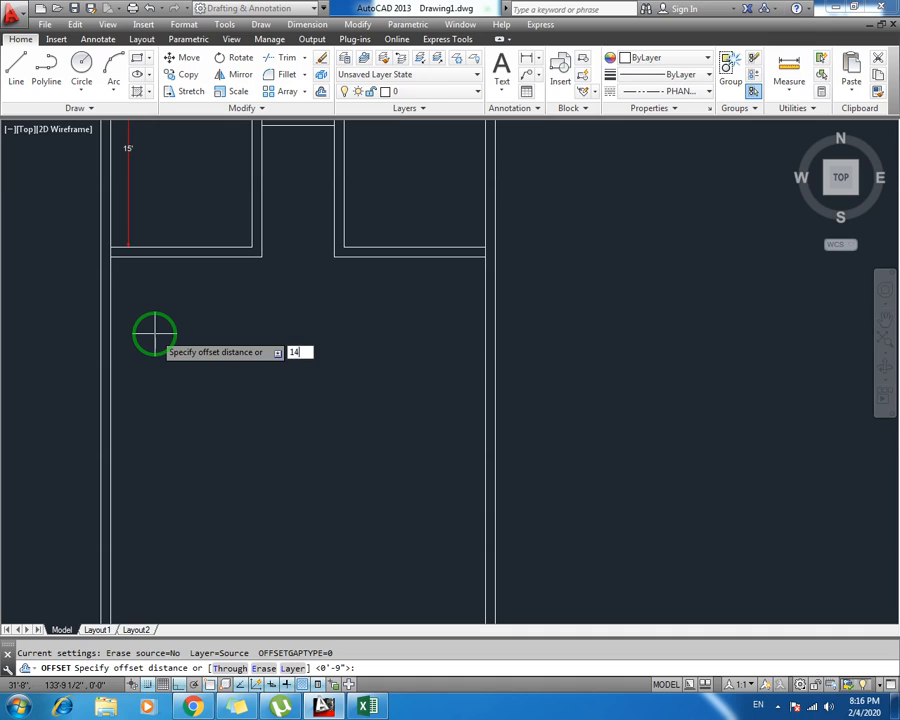
type("14")
key("Return")
left_click(166, 255)
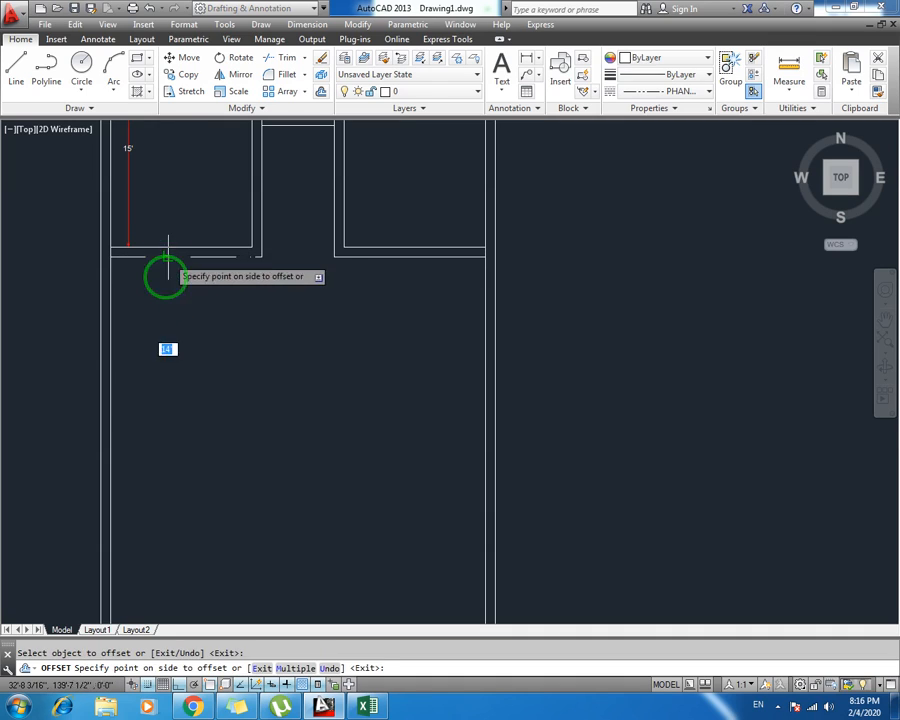
left_click(185, 429)
key("Escape")
Delete the horizontal line offset 14' below the left room
left_click(193, 393)
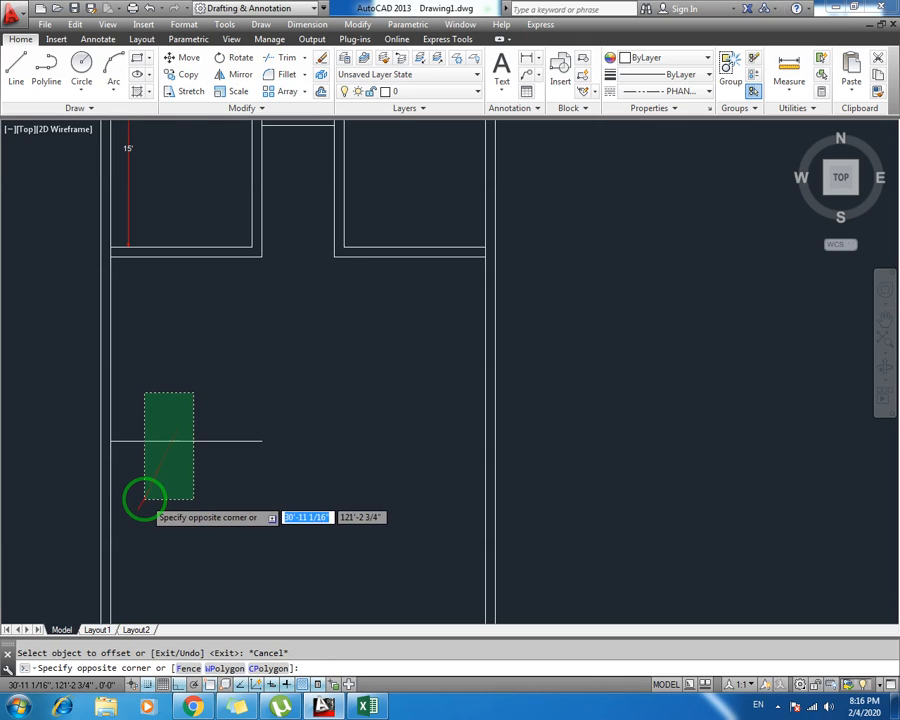
left_click(145, 498)
key("Delete")
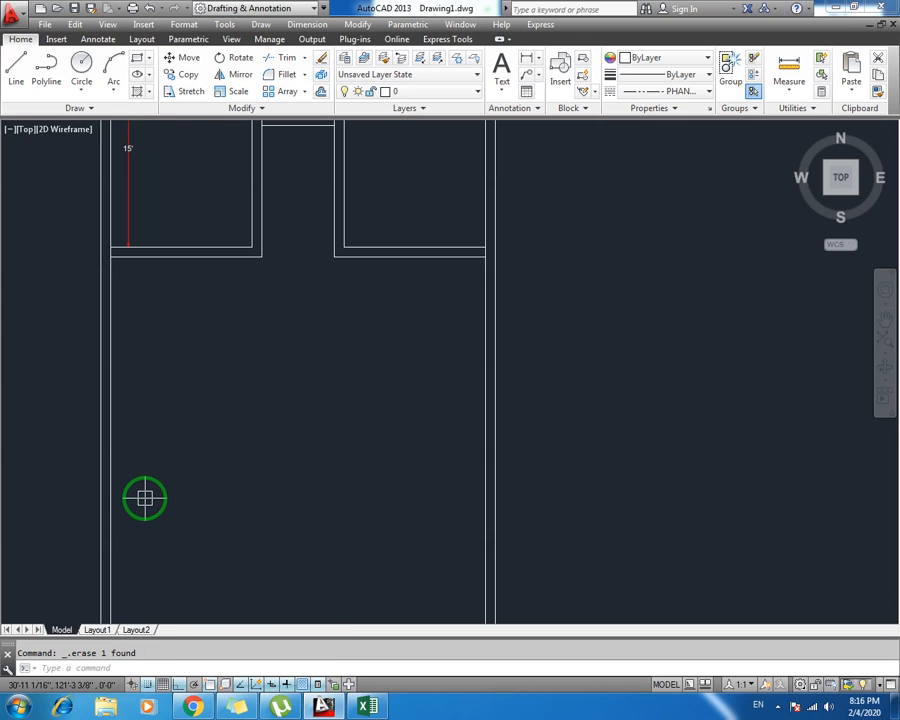
Offset the underside line of the left room's lower wall 12' downward
type("o")
key("Return")
type("12'")
key("Return")
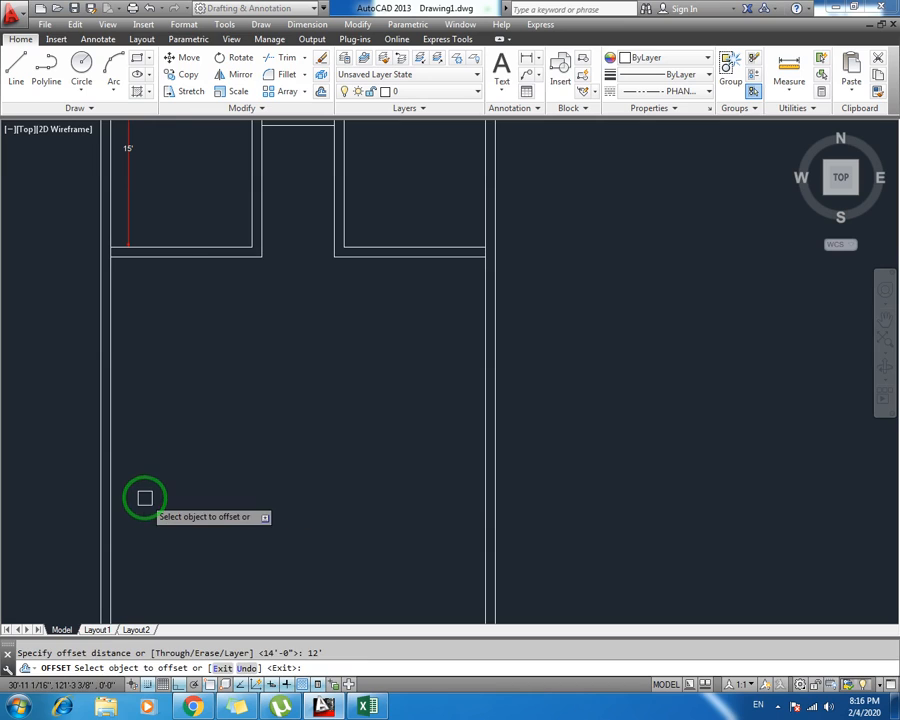
left_click(172, 261)
left_click(181, 407)
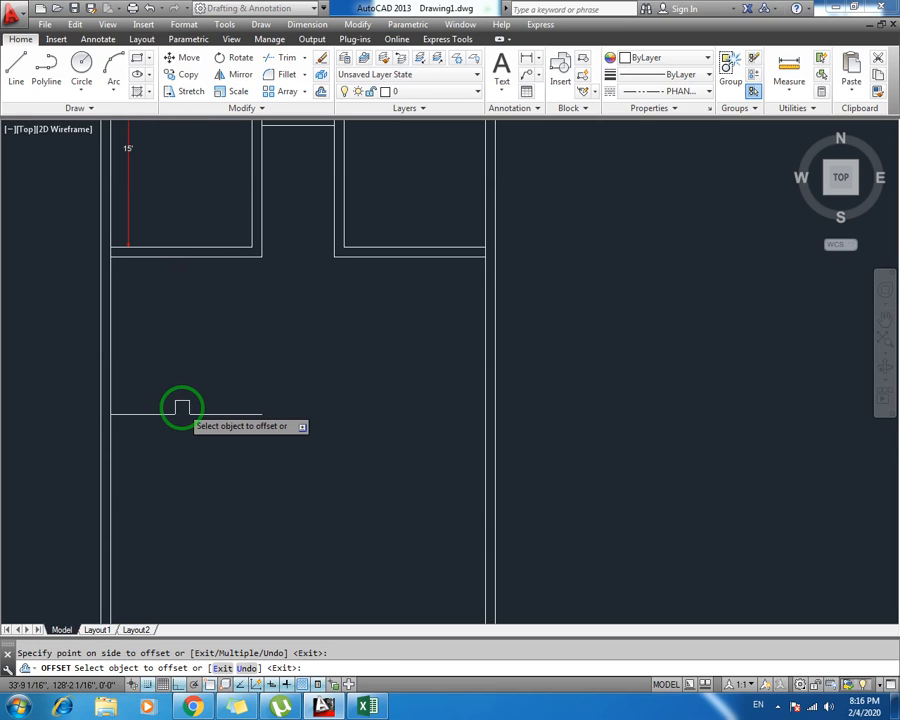
key("Escape")
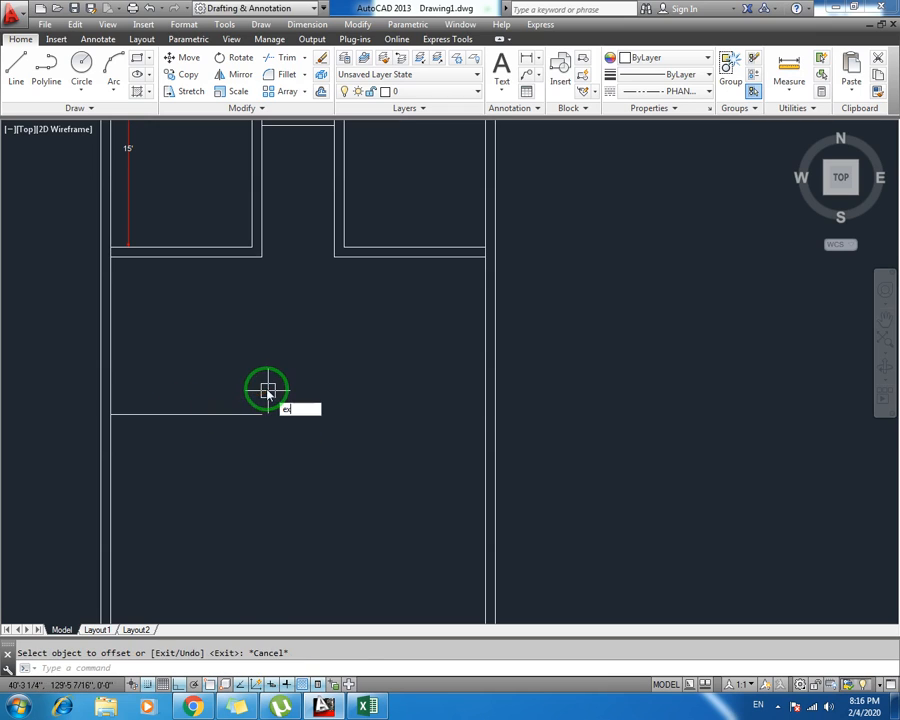
Extend the new horizontal line to the inner face of the right outer wall
key("Return")
key("Return")
left_click(256, 370)
left_click(217, 418)
key("Escape")
Offset the extended horizontal line 9" downward to form a full-width cross wall
middle_click_drag(283, 405, 242, 397)
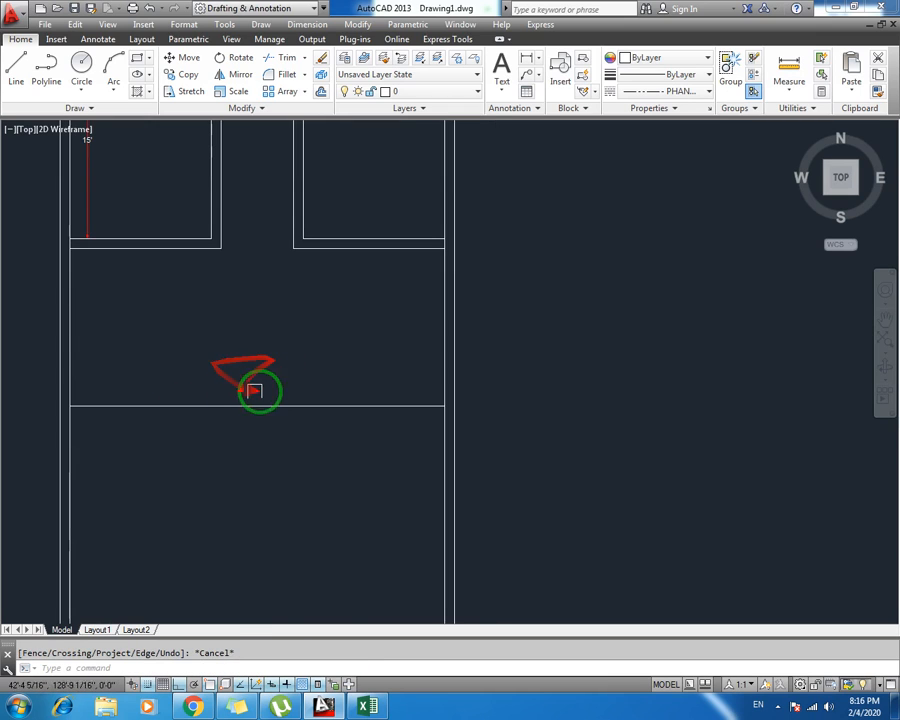
type("o")
key("Return")
type("9")
key("Return")
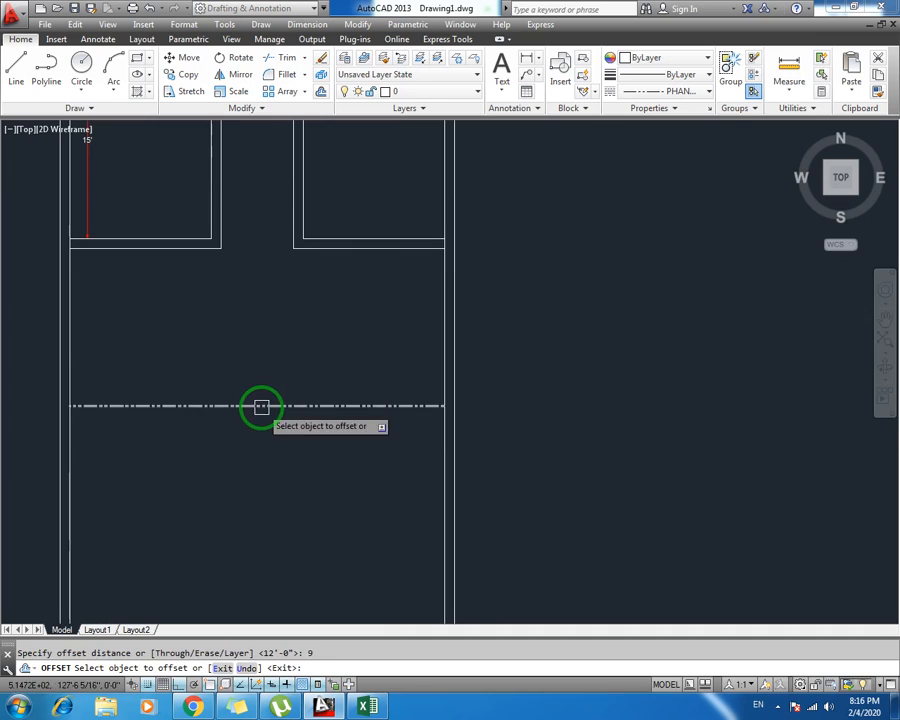
left_click(261, 406)
key("Escape")
Add an aligned dimension from the right room's lower wall to the cross wall, beside the right outer wall, and save the drawing
type("d")
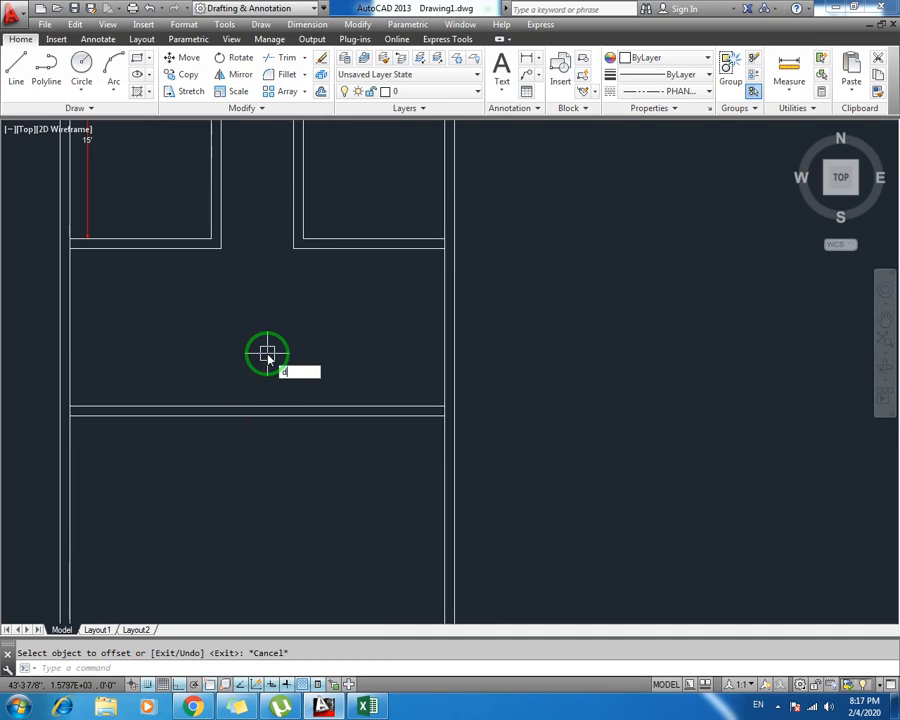
type("al")
key("Return")
scroll(436, 256, "up", 2)
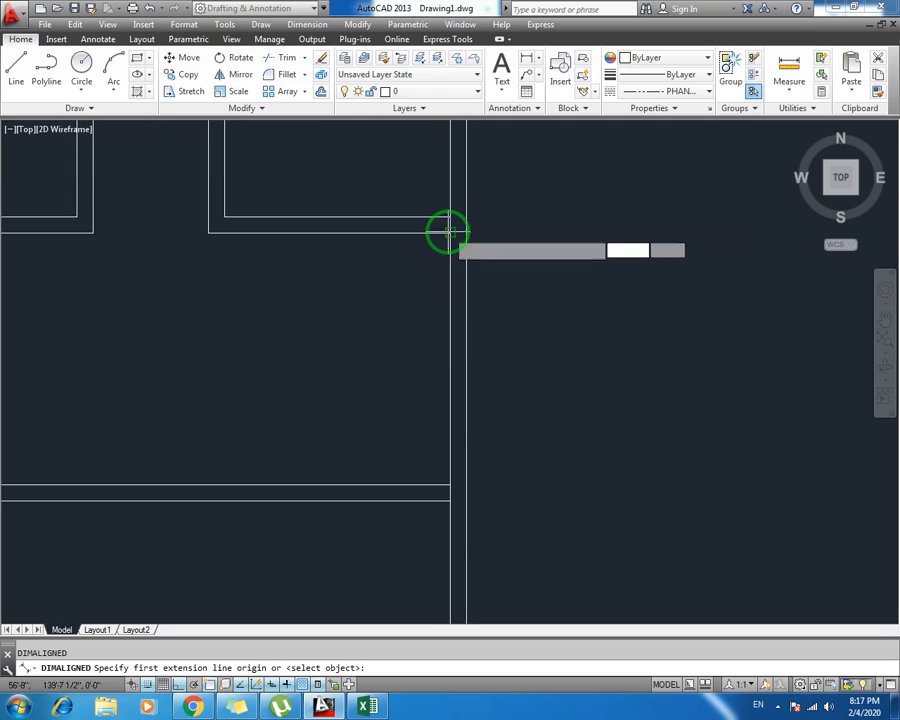
left_click(447, 232)
left_click(445, 486)
left_click(431, 478)
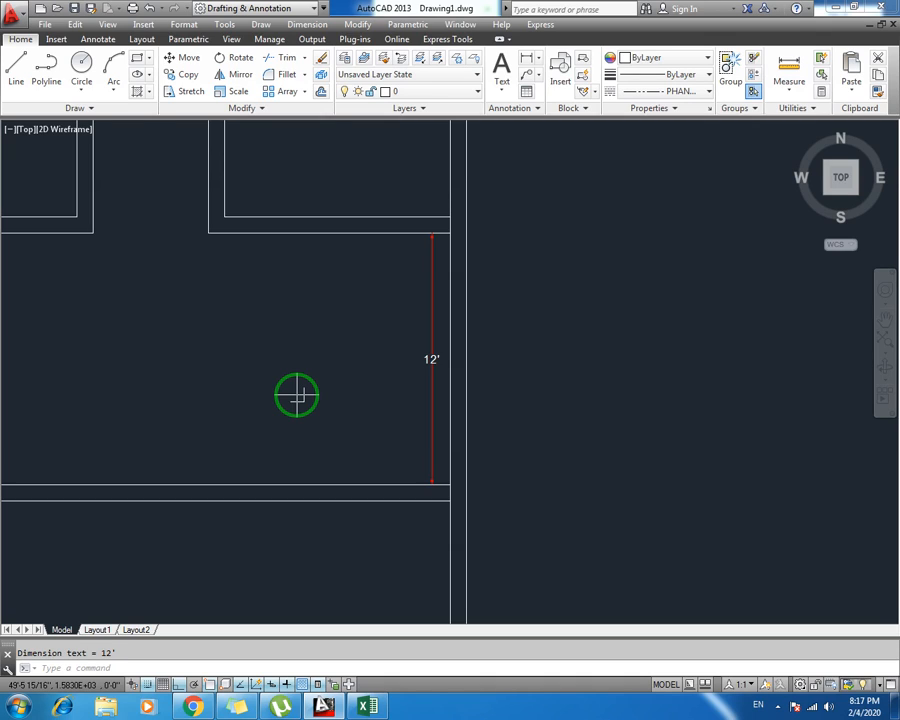
key("ctrl+s")
Offset the lower line of the full-width cross wall 10' downward
scroll(297, 395, "down", 2)
middle_click_drag(263, 400, 322, 390)
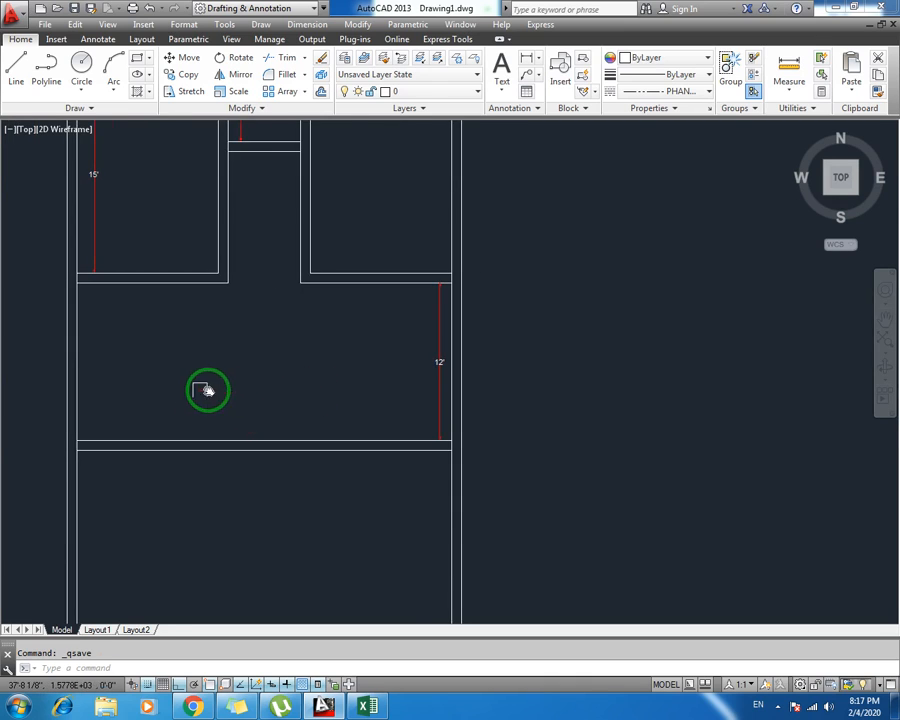
scroll(222, 312, "up", 5)
scroll(140, 275, "down", 5)
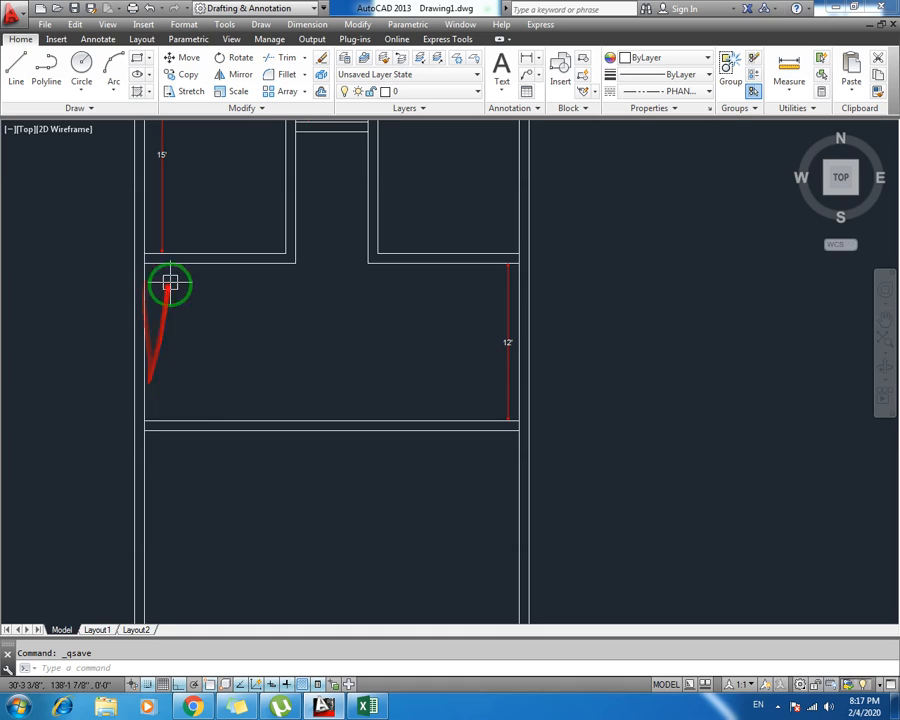
middle_click_drag(223, 380, 222, 288)
middle_click_drag(234, 470, 234, 411)
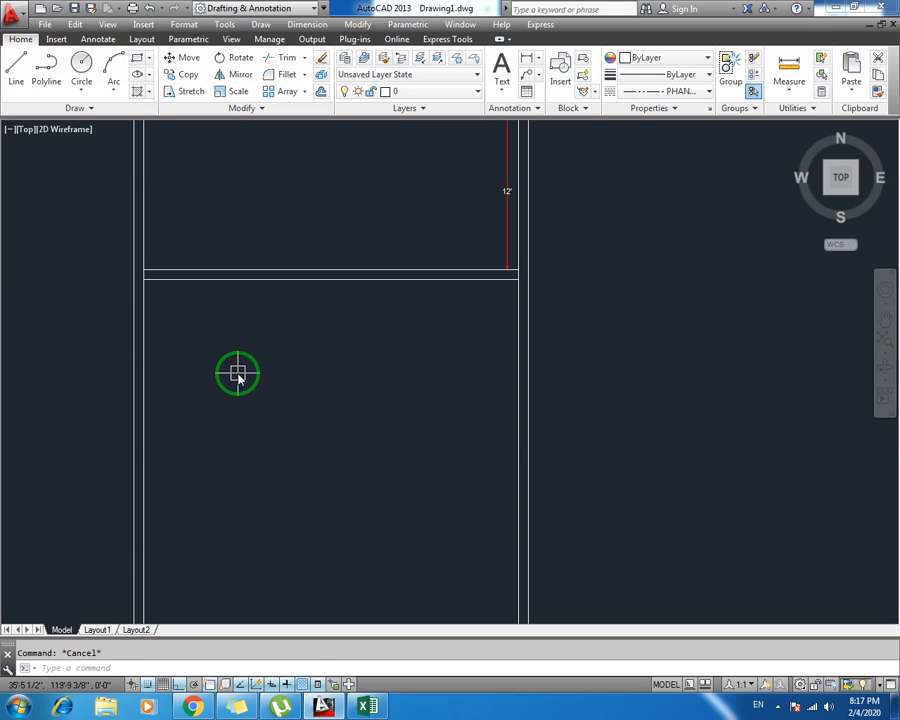
type("o")
key("Return")
type("10'")
key("Return")
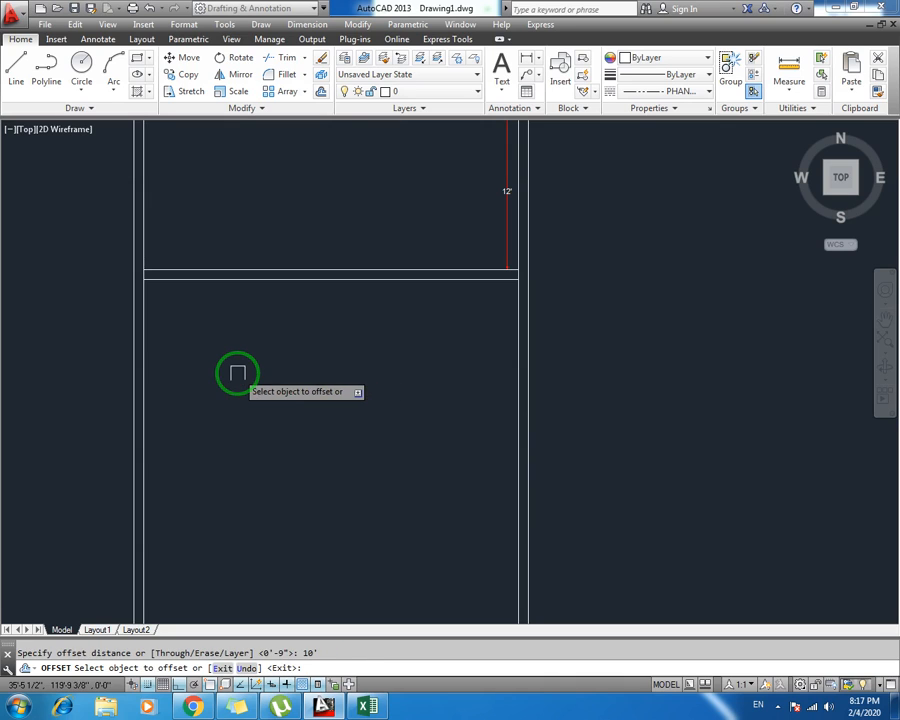
left_click(239, 278)
left_click(235, 425)
key("Escape")
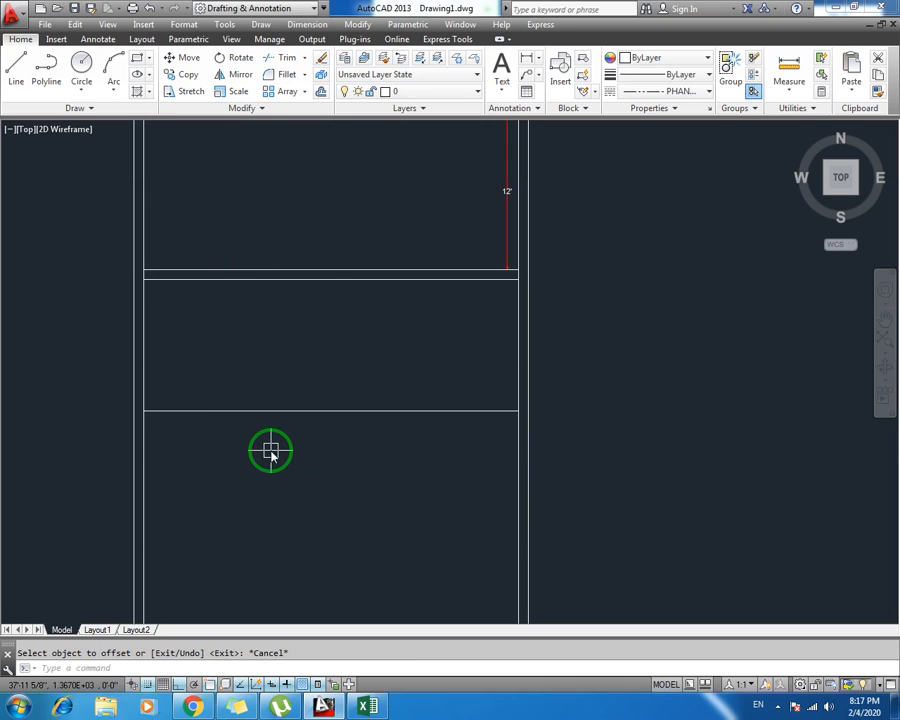
Try offsetting the new lower horizontal line 9" downward, and undo that offset
key("Return")
type("1")
key("Return")
left_click(238, 410)
left_click(241, 452)
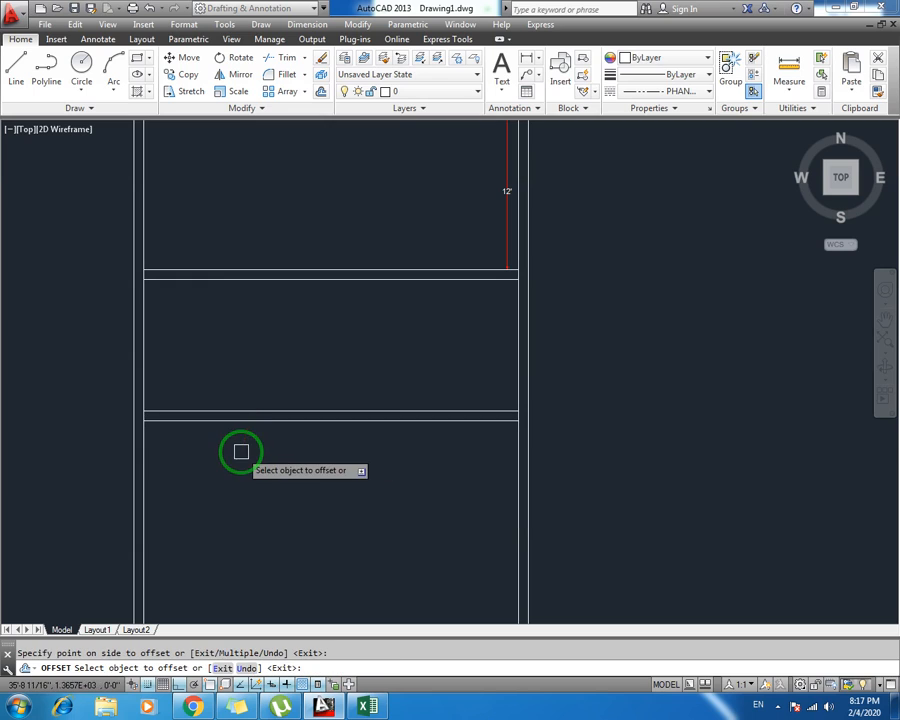
key("Escape")
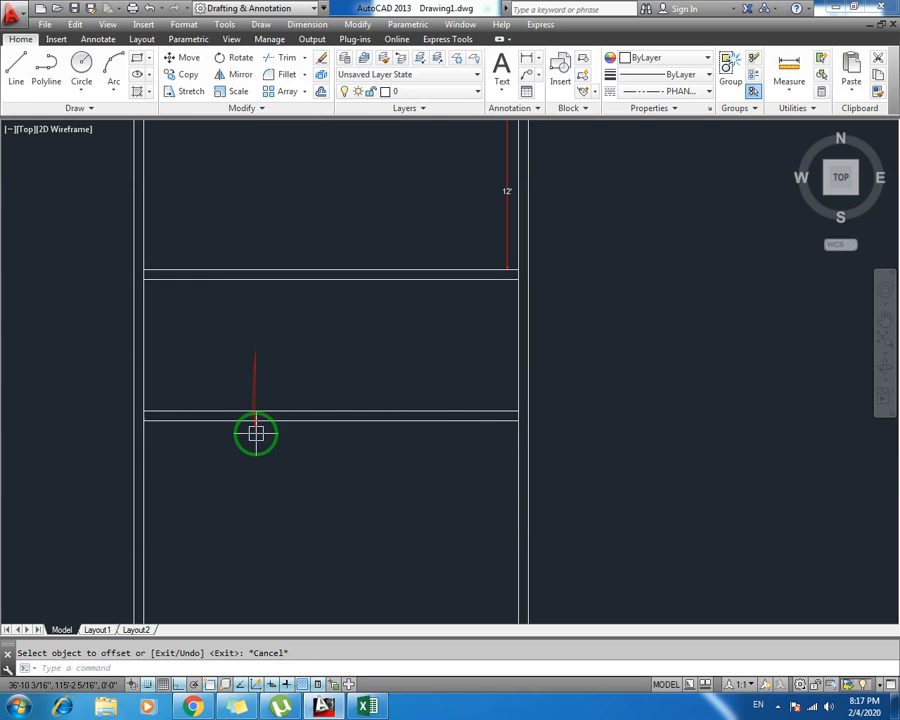
key("ctrl+z")
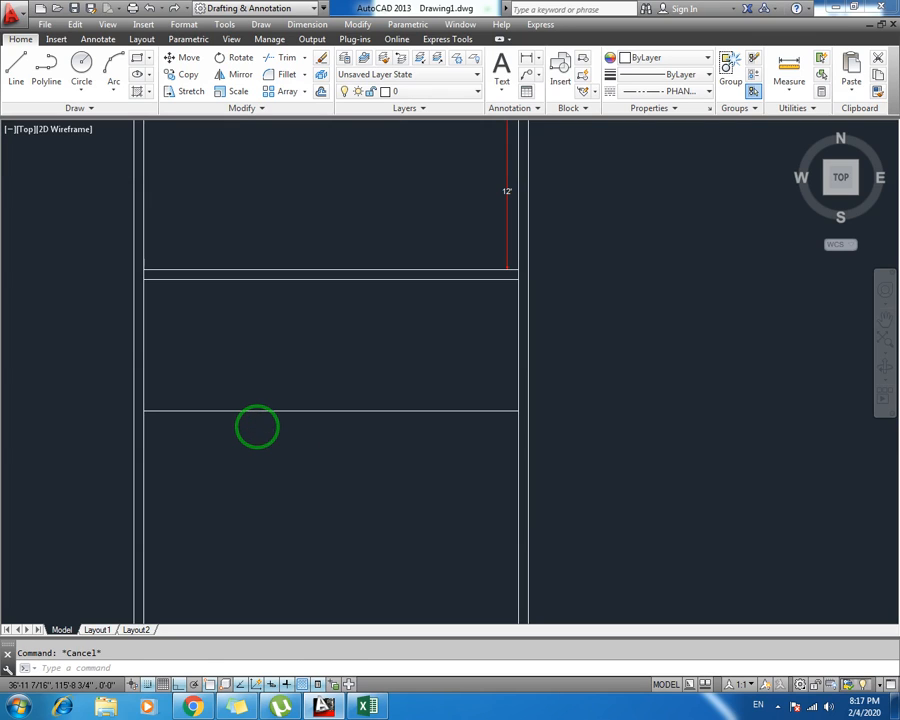
Try offsetting the new lower horizontal line 9" upward, and erase the resulting copy
key("Return")
key("Return")
left_click(248, 410)
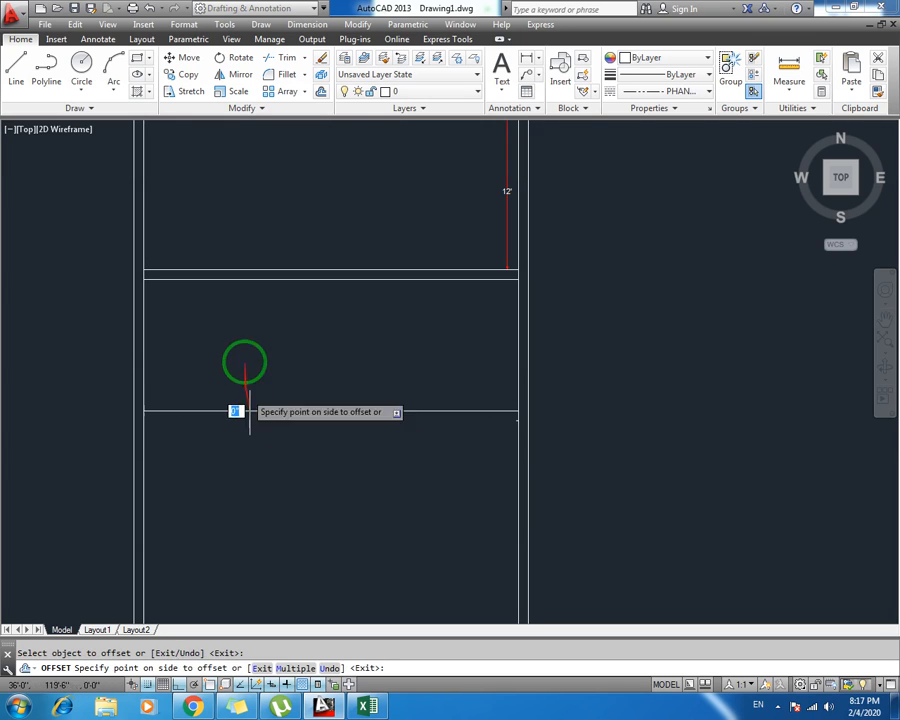
left_click(249, 414)
key("Escape")
scroll(260, 400, "down", 3)
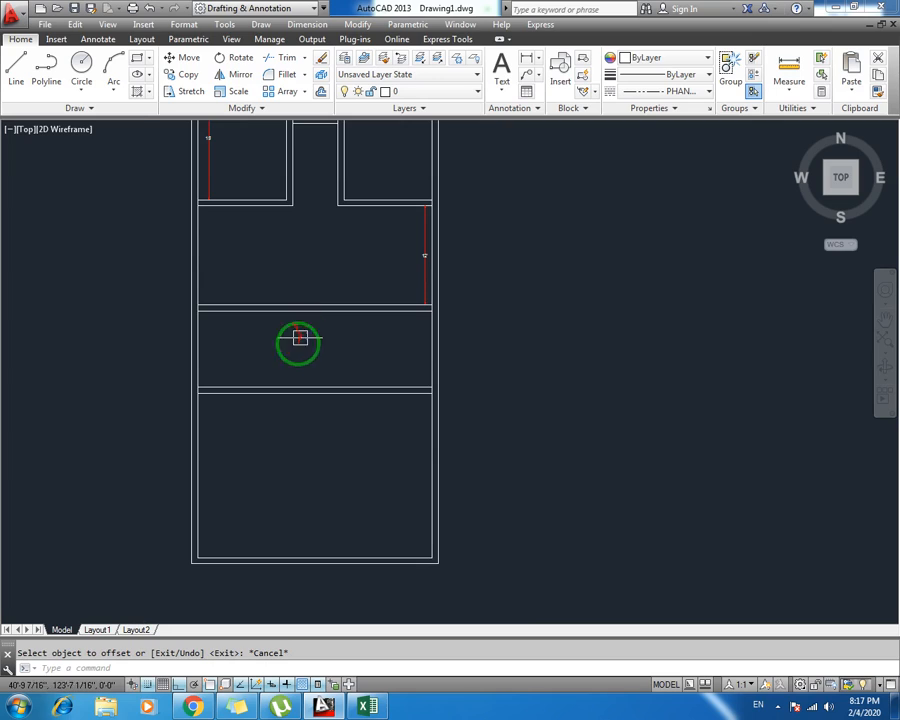
key("ctrl+z")
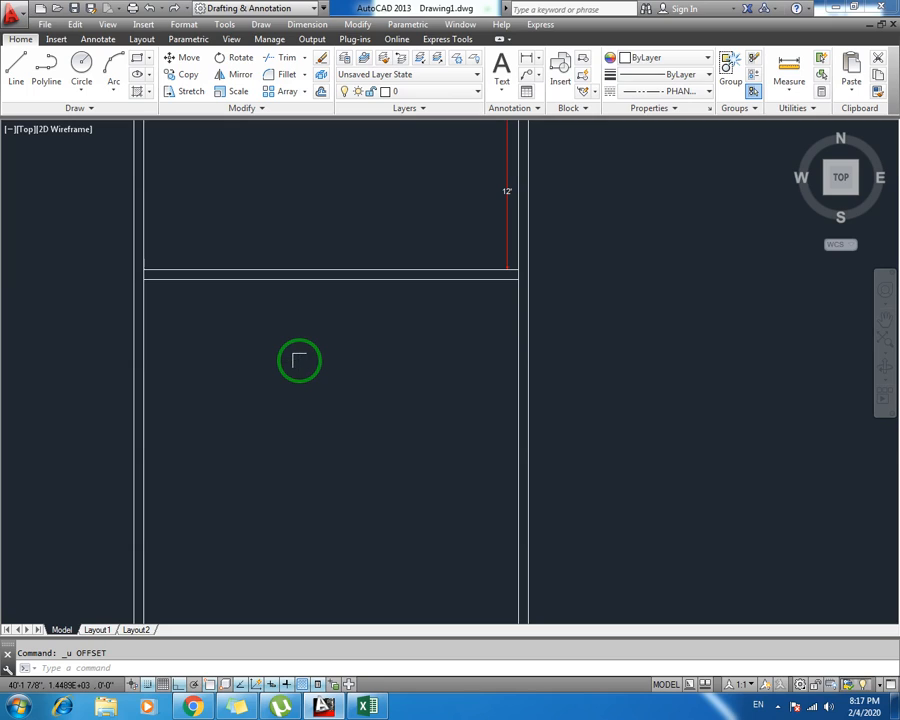
key("ctrl+y")
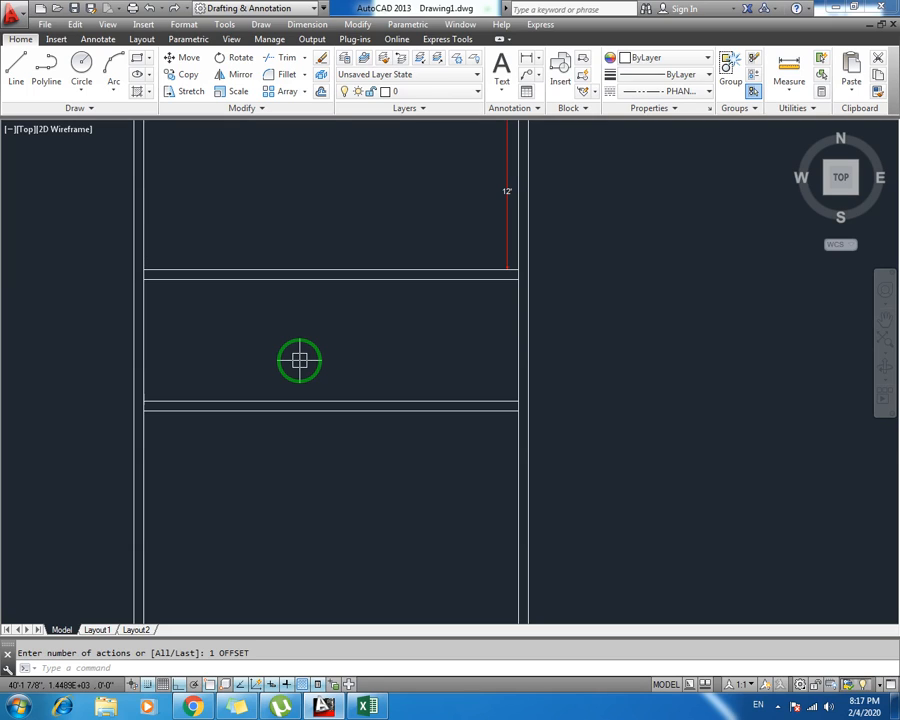
left_click(280, 400)
key("Delete")
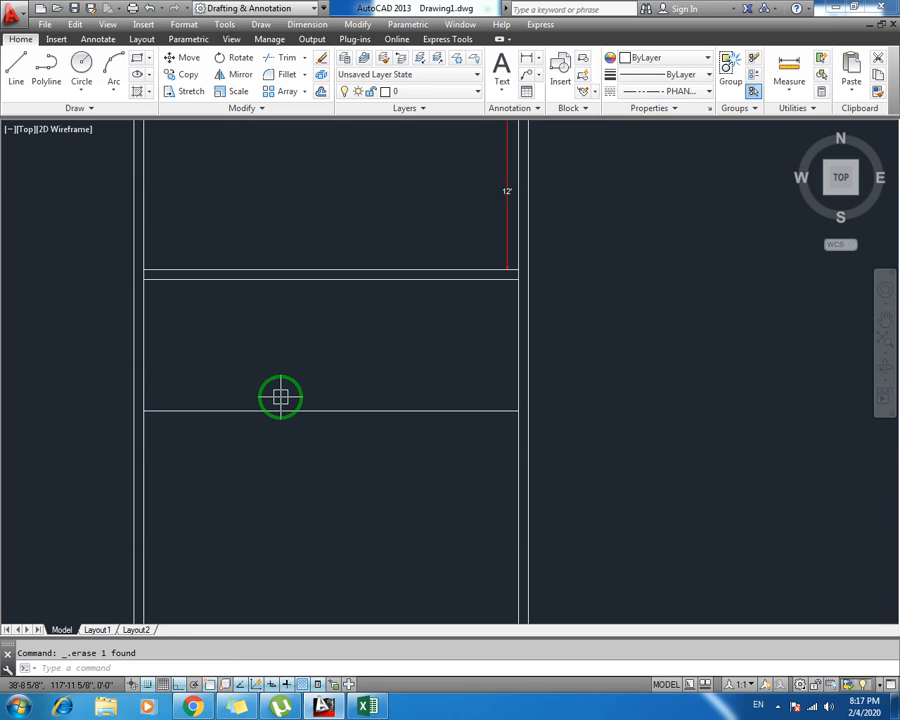
Offset the lower horizontal line 9" downward to form a second full-width cross wall
type("o")
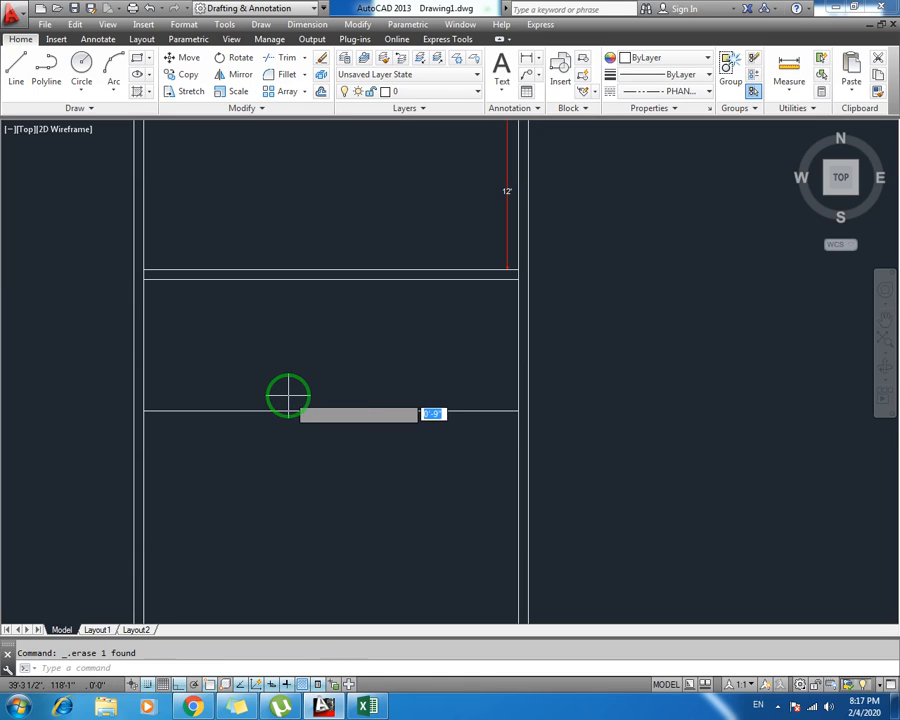
key("Return")
type("9")
key("Return")
left_click(287, 410)
left_click(269, 445)
key("Escape")
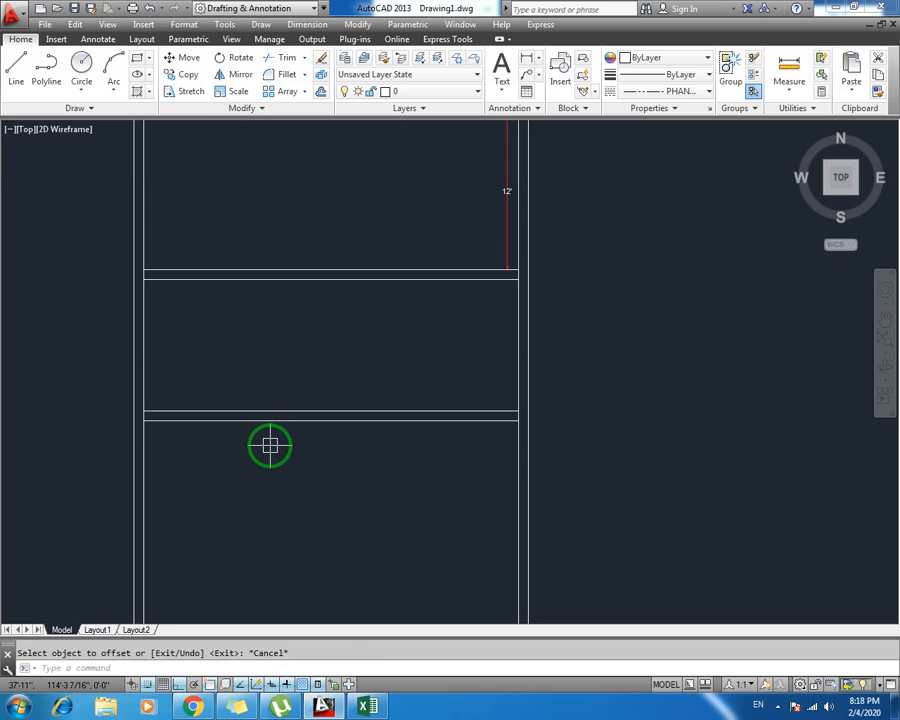
Add an aligned dimension between the two full-width cross walls, beside the left outer wall
type("dal")
key("Return")
key("Escape")
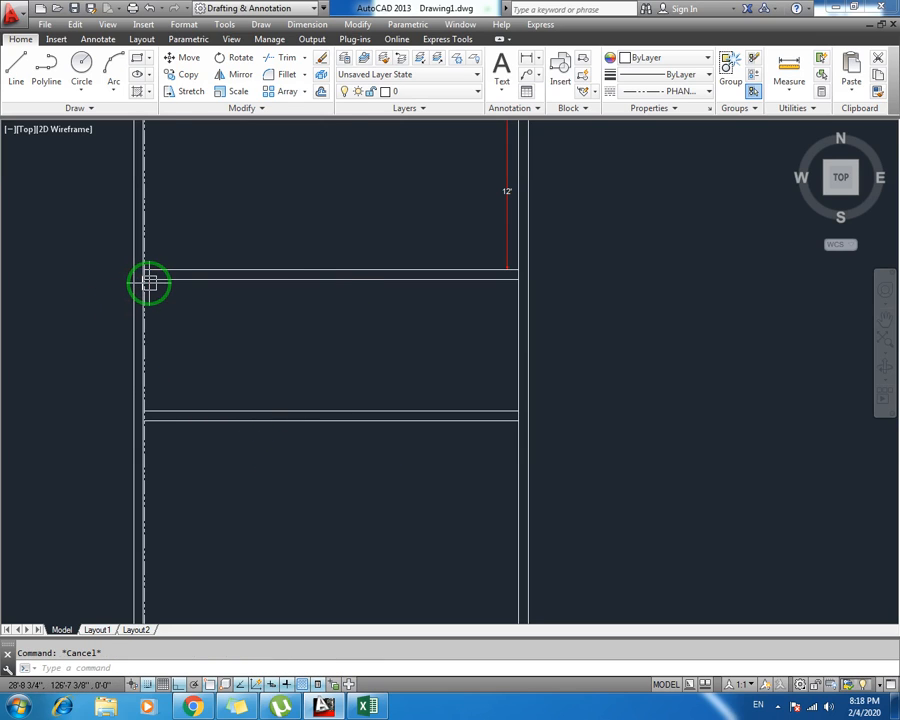
type("dal")
key("Return")
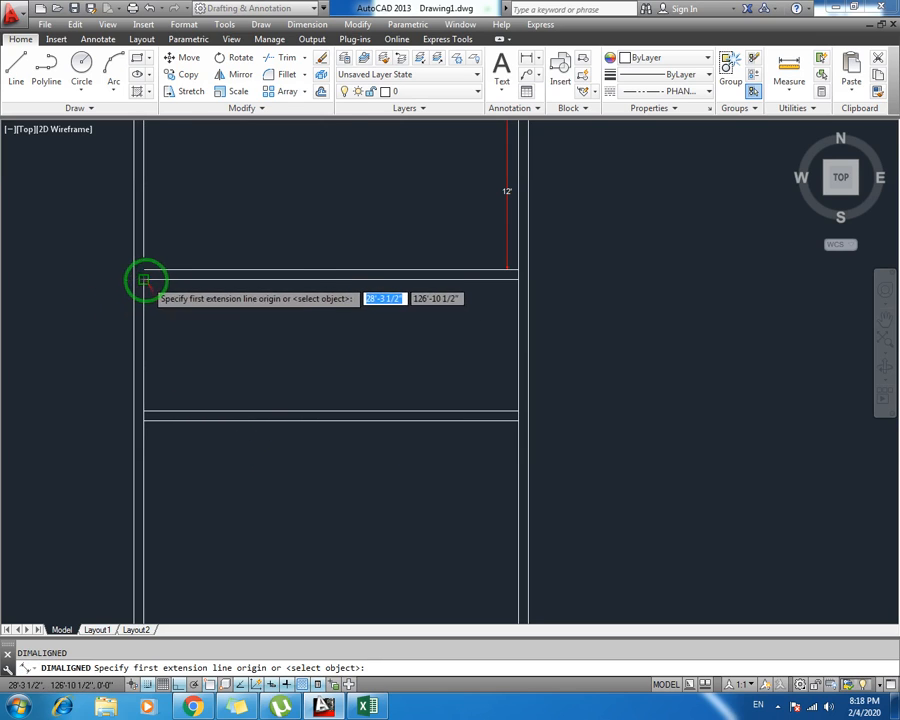
left_click(146, 281)
left_click(146, 410)
left_click(168, 395)
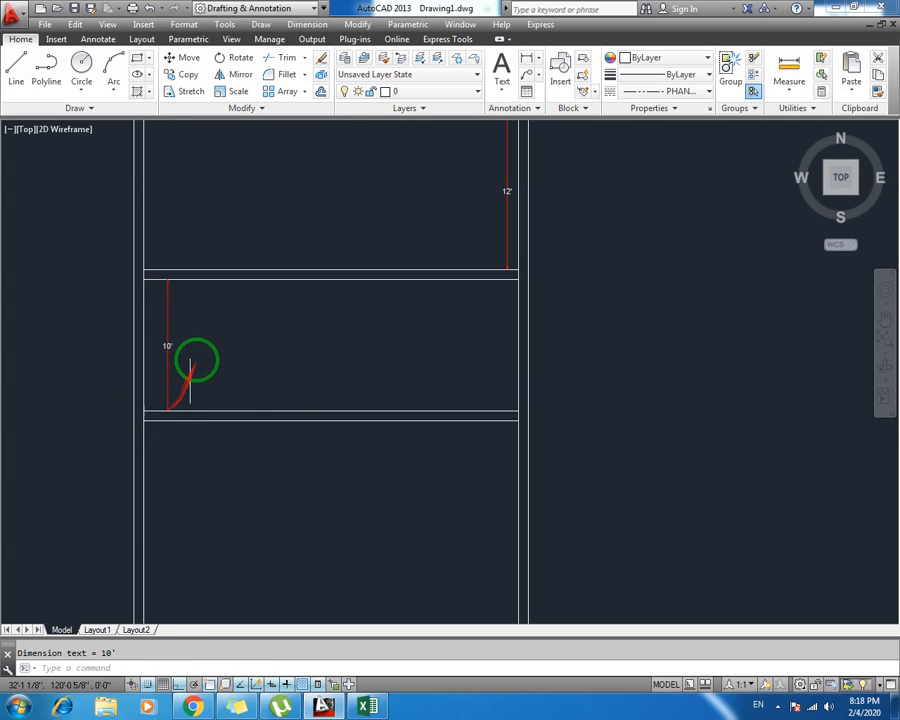
key("Escape")
Try an aligned dimension below the left room's lower wall, from the passage corner to the outer wall, and erase it
scroll(185, 317, "down", 3)
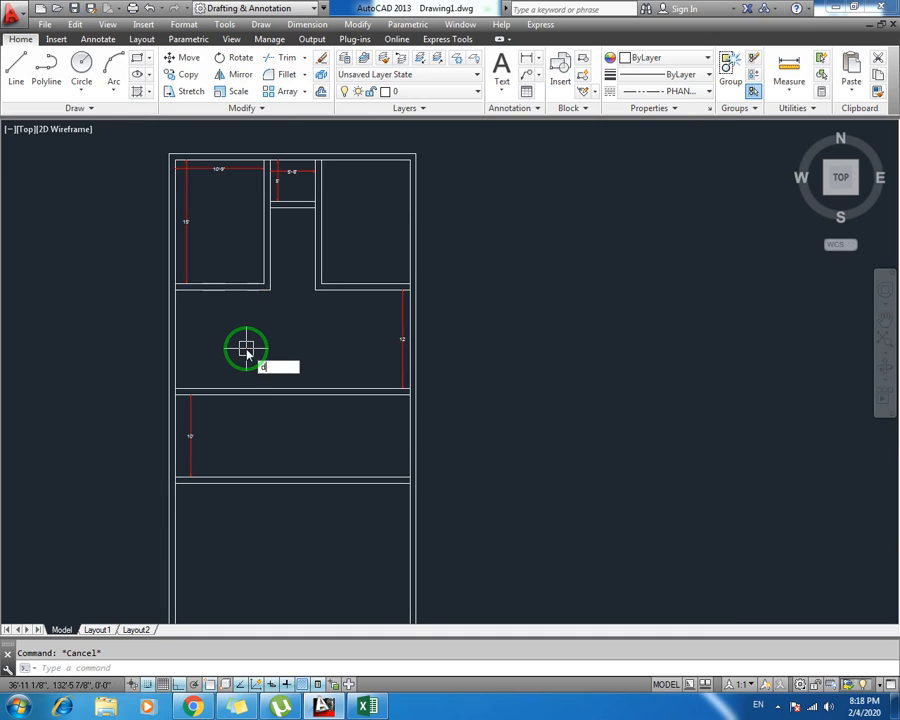
type("dal")
key("Return")
scroll(256, 325, "up", 3)
left_click(263, 279)
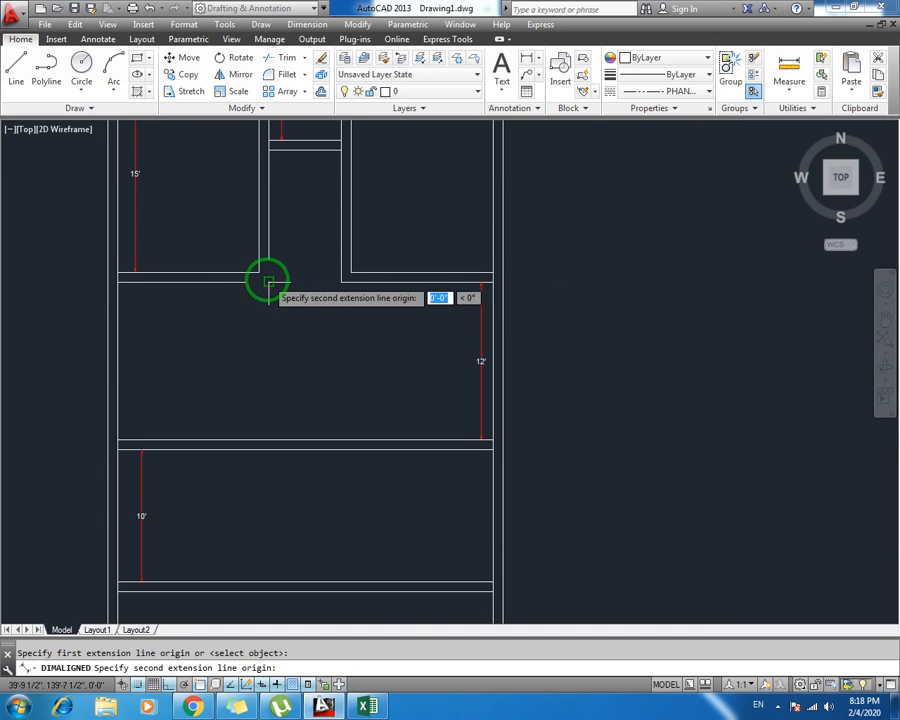
left_click(120, 303)
left_click(220, 305)
middle_click_drag(252, 316, 263, 340)
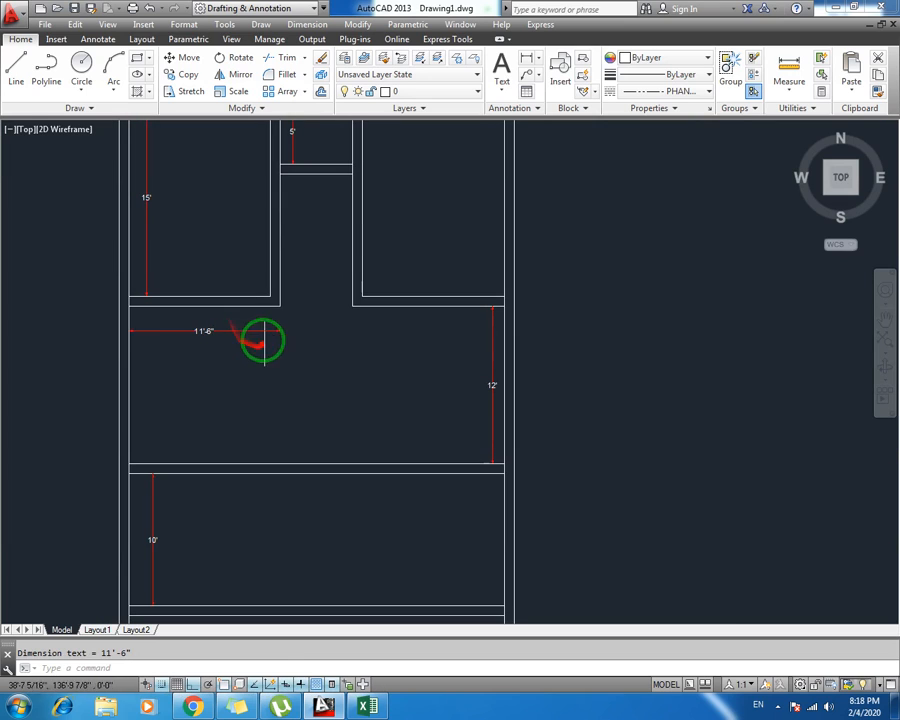
left_click(245, 321)
left_click(227, 347)
key("Delete")
key("Escape")
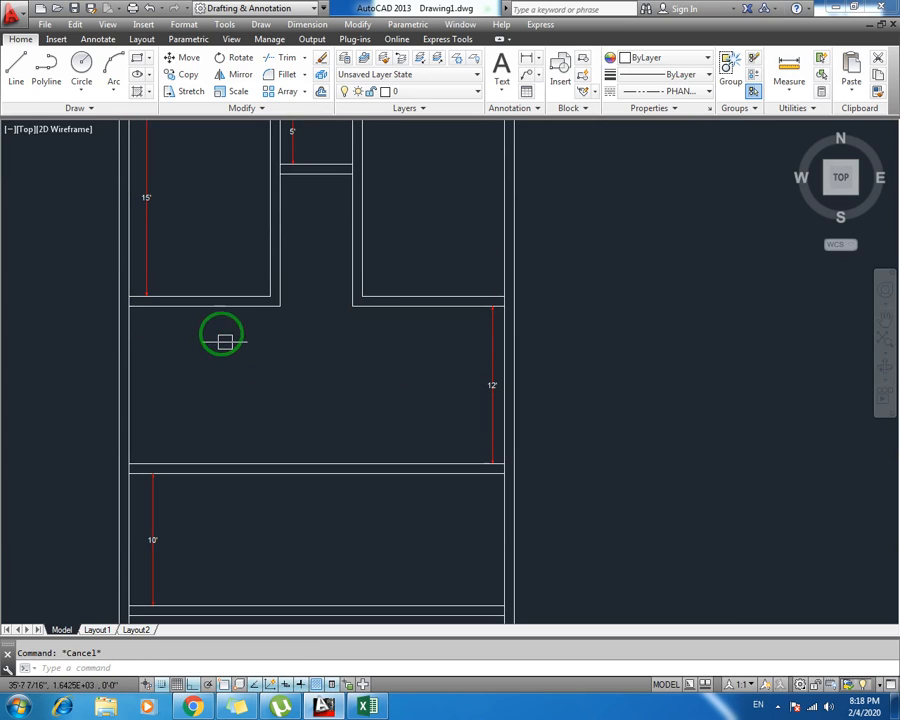
Offset the inner line of the left outer wall 10' to the right
middle_click_drag(212, 322, 224, 340)
middle_click_drag(217, 401, 227, 301)
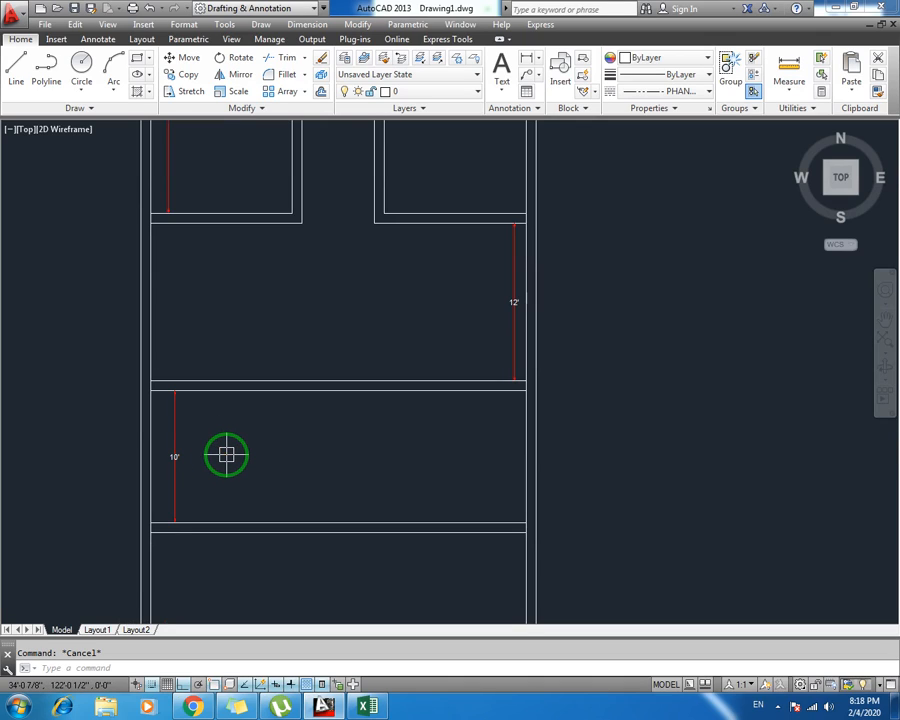
type("o")
key("Return")
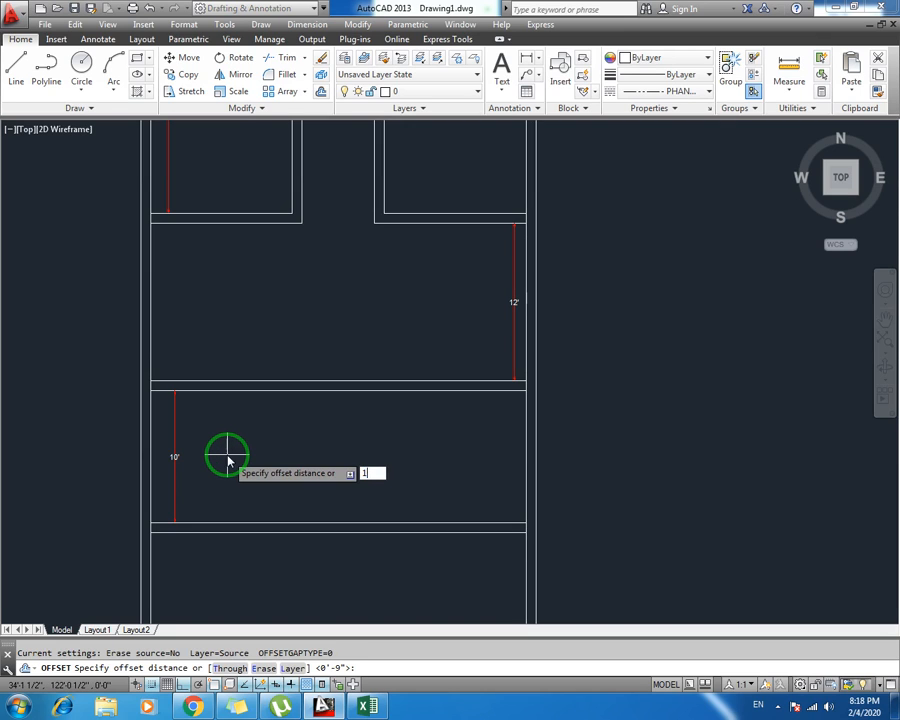
type("10'")
key("Return")
left_click(153, 458)
left_click(212, 456)
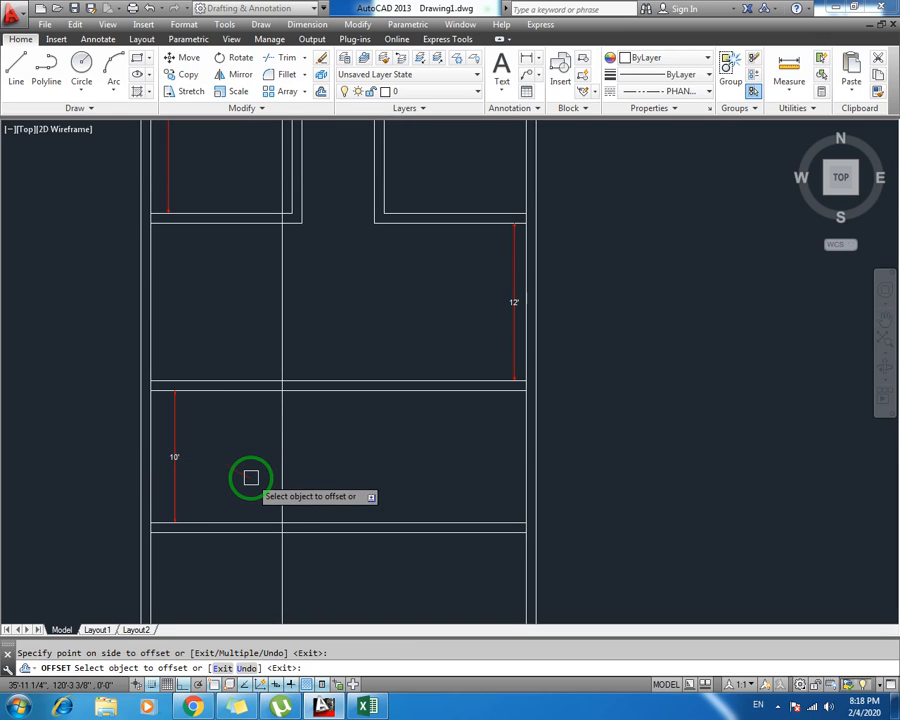
key("Escape")
Trim the new vertical line at the upper cross wall and erase its leftover piece above that wall
type("tr")
key("Return")
key("Return")
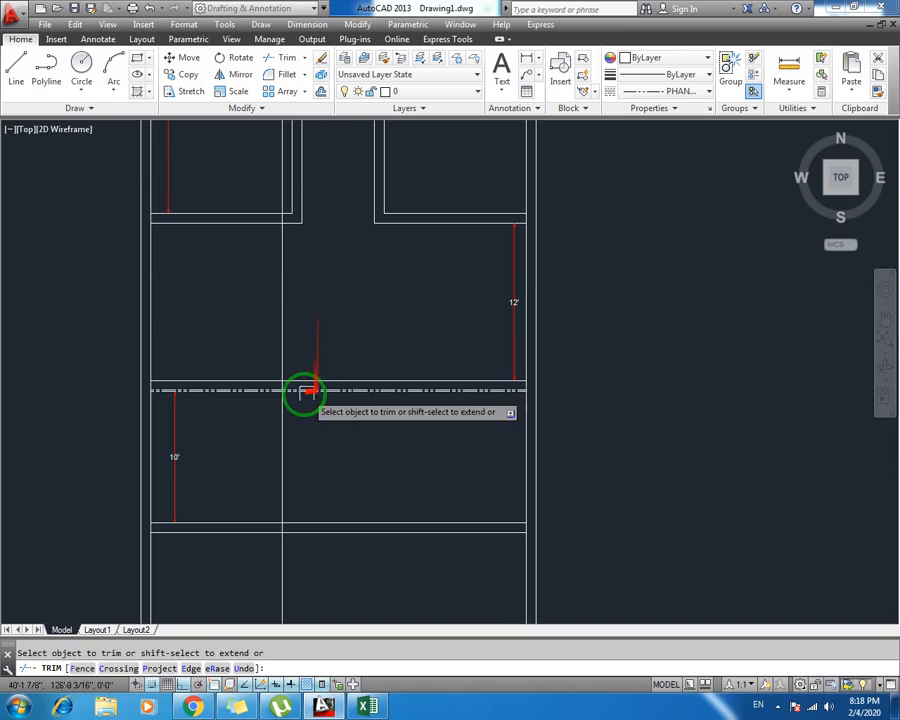
scroll(300, 385, "up", 3)
key("Escape")
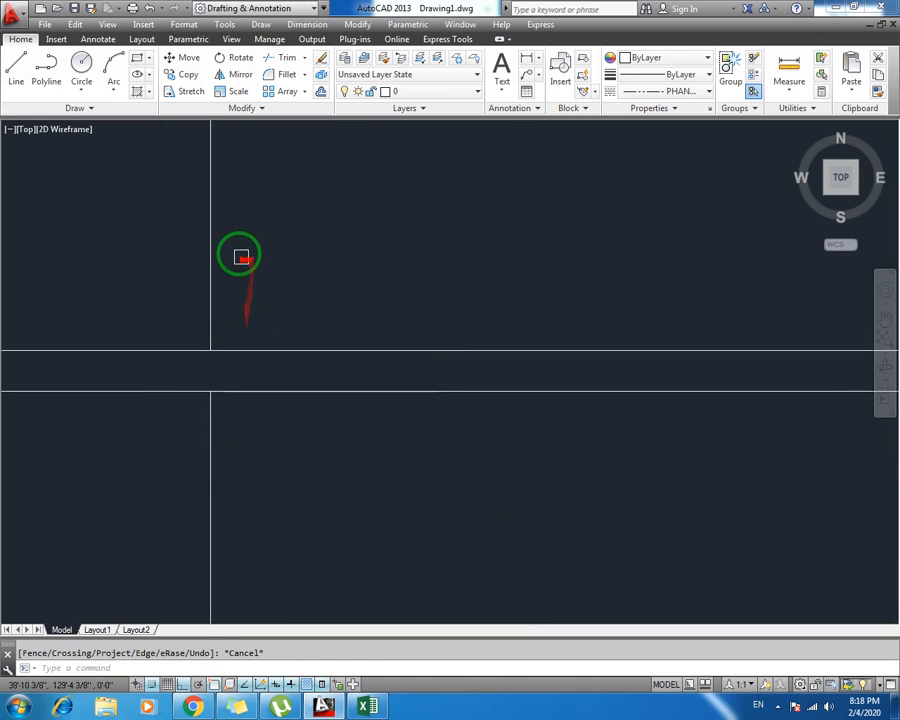
left_click(206, 252)
key("Delete")
scroll(259, 301, "down", 4)
middle_click_drag(284, 354, 322, 294)
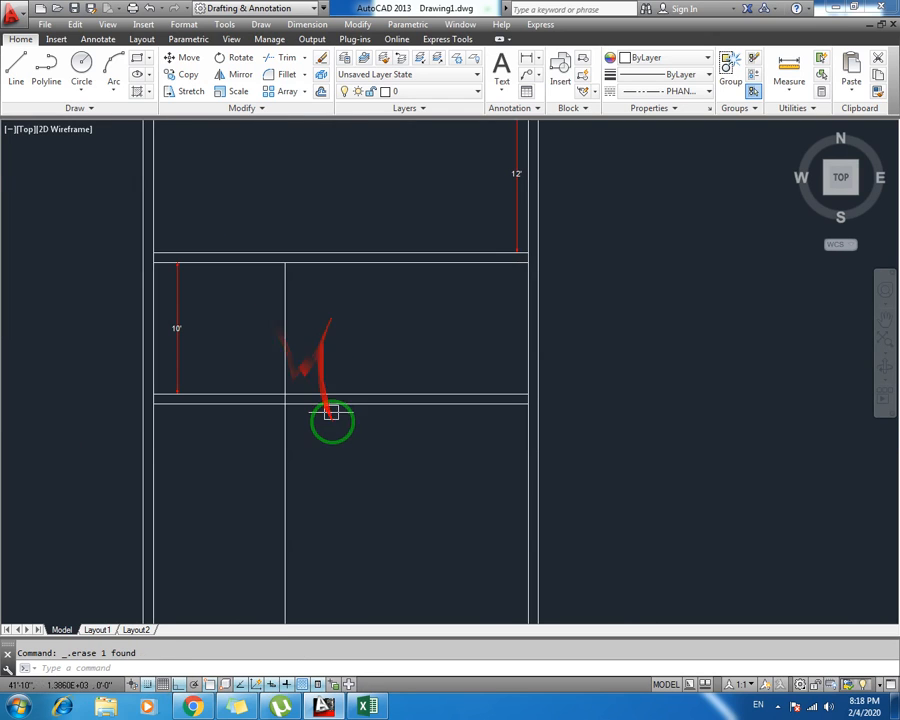
Trim the new vertical line below and within the lower cross wall so it ends at that wall's upper line
type("tr")
key("Return")
key("Return")
scroll(307, 446, "up", 2)
left_click(238, 438)
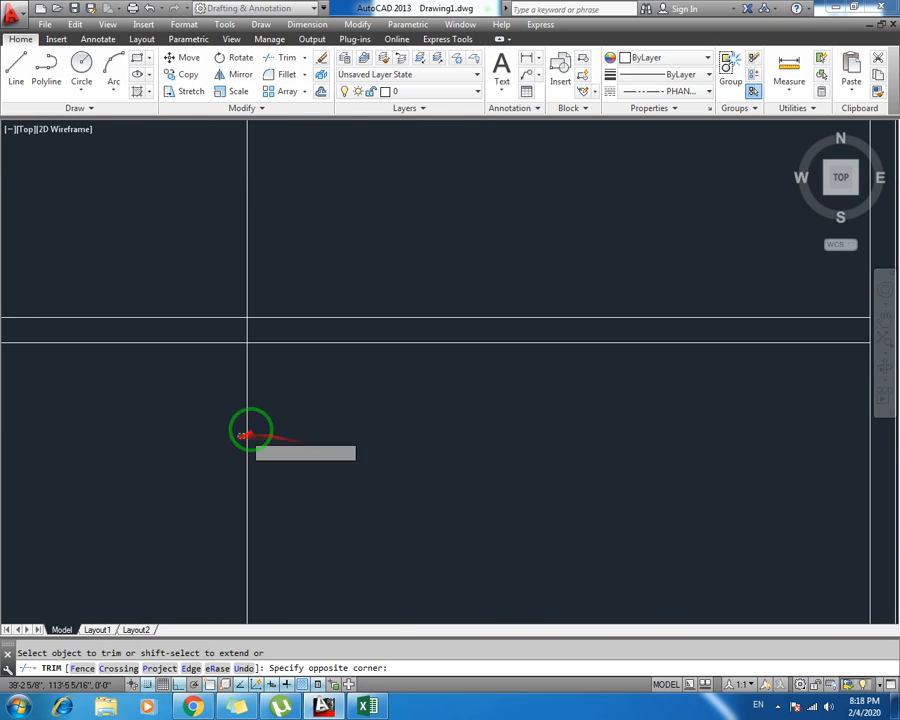
left_click(289, 426)
left_click(247, 410)
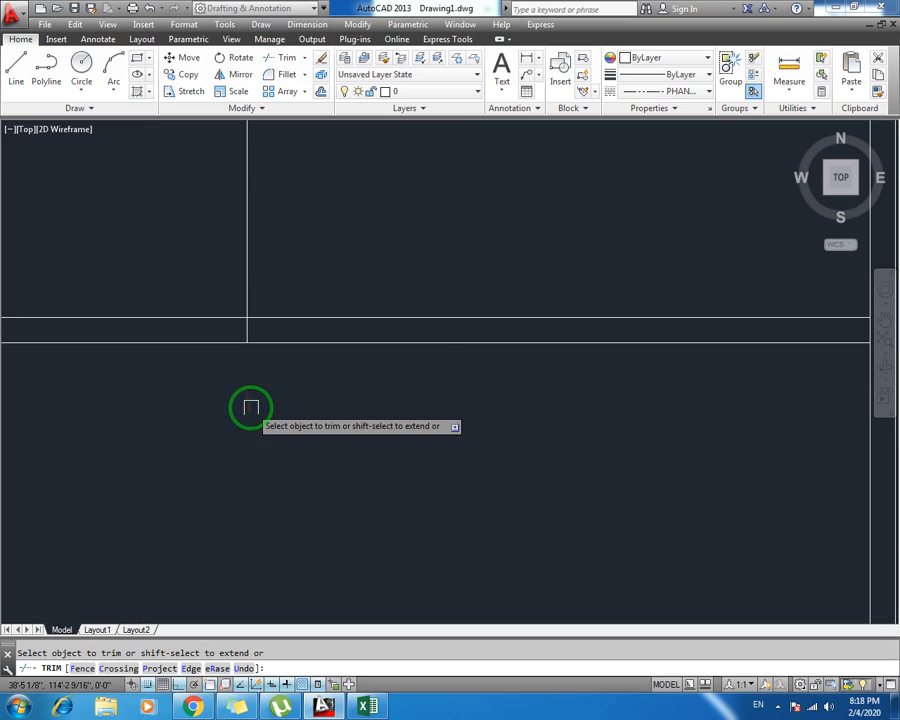
left_click(247, 330)
key("Escape")
scroll(276, 377, "down", 3)
middle_click_drag(300, 284, 292, 428)
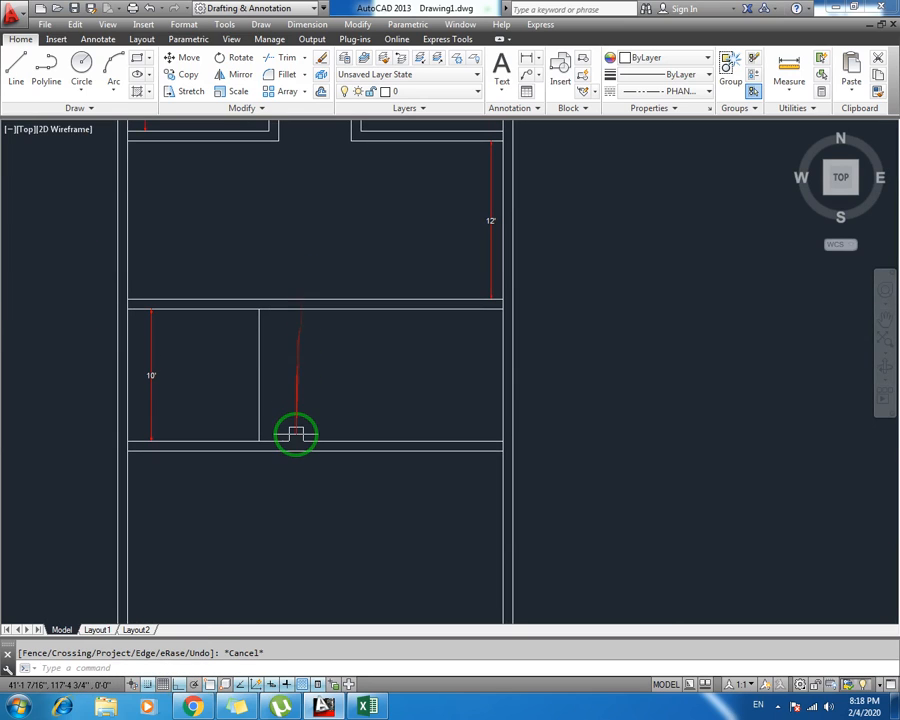
Offset the vertical line between the cross walls 9" to the right to form a partition wall, and save the drawing
type("o")
key("Return")
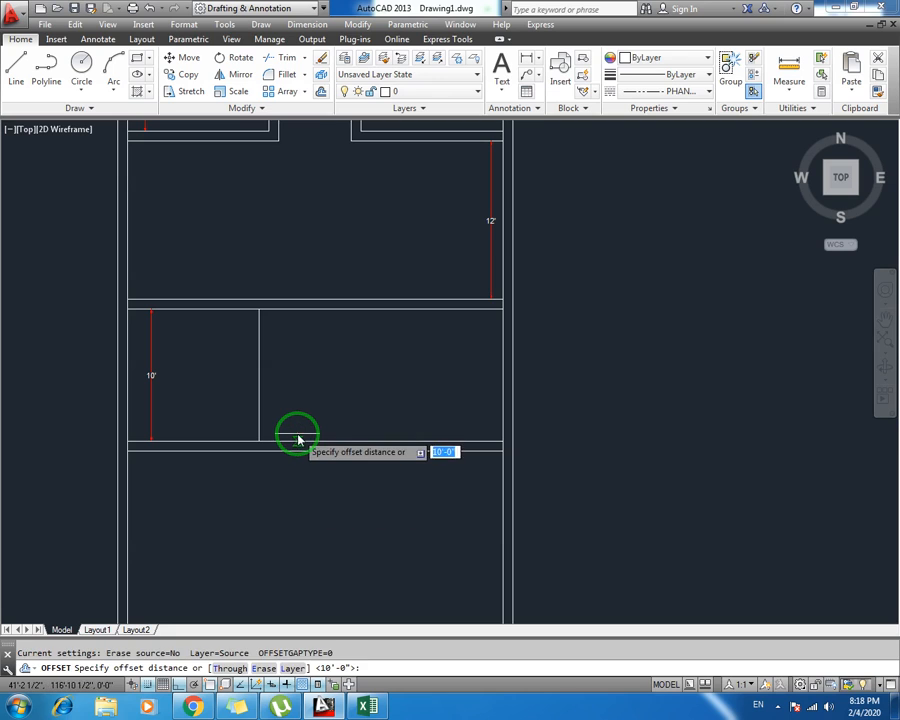
type("6")
key("Return")
left_click(260, 410)
left_click(270, 413)
key("Escape")
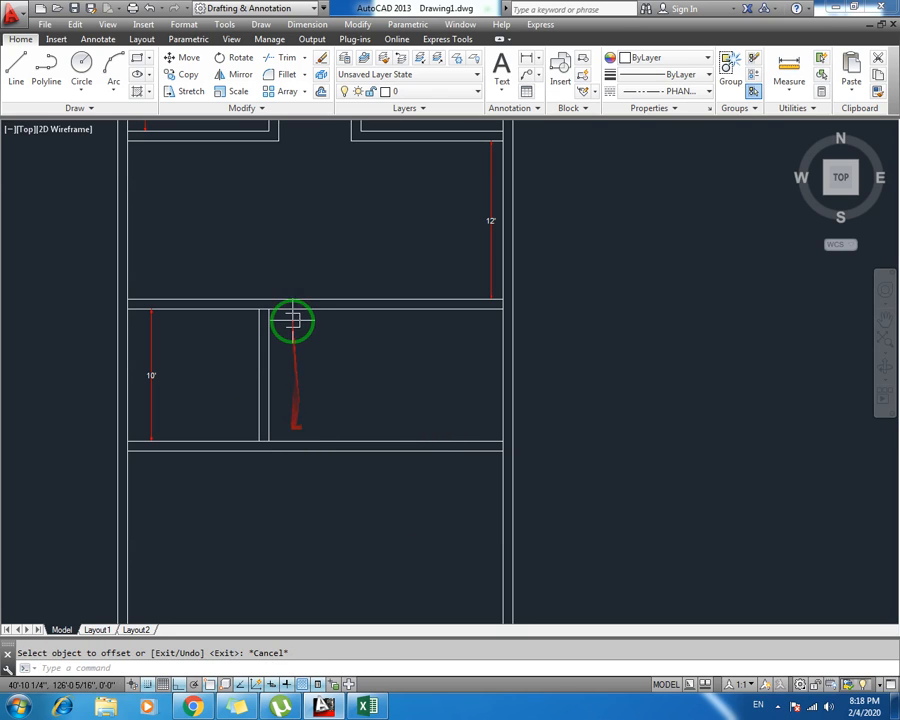
key("ctrl+s")
Extend the right room's passage-side wall line down to the upper line of the lower cross wall, undoing the extra extension beyond it
middle_click_drag(203, 368, 221, 384)
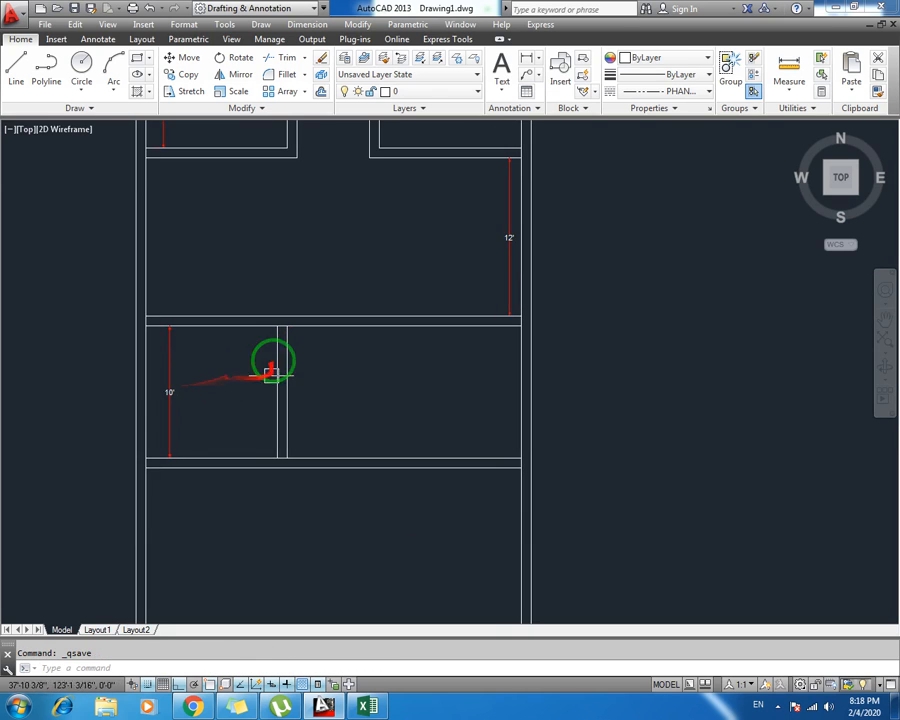
middle_click_drag(258, 344, 228, 393)
scroll(221, 371, "up", 2)
middle_click_drag(328, 426, 231, 388)
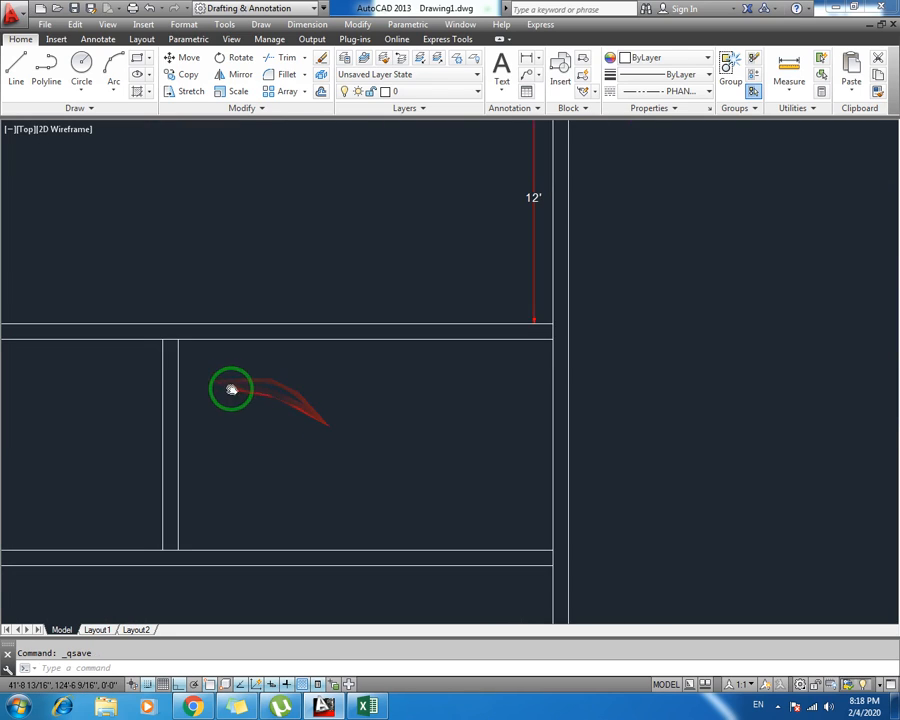
scroll(292, 407, "down", 2)
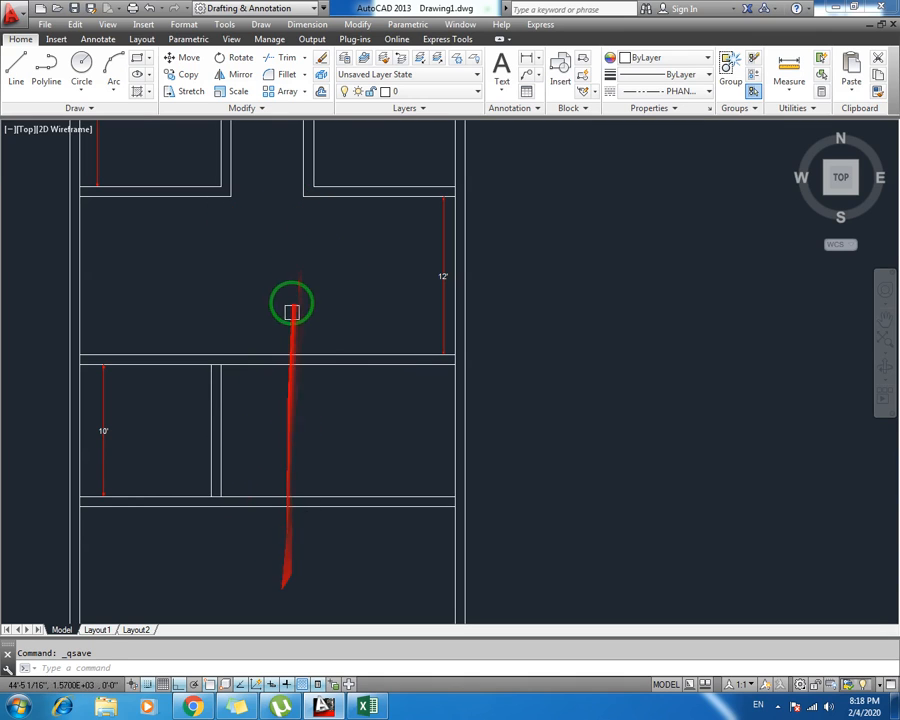
middle_click_drag(308, 424, 288, 393)
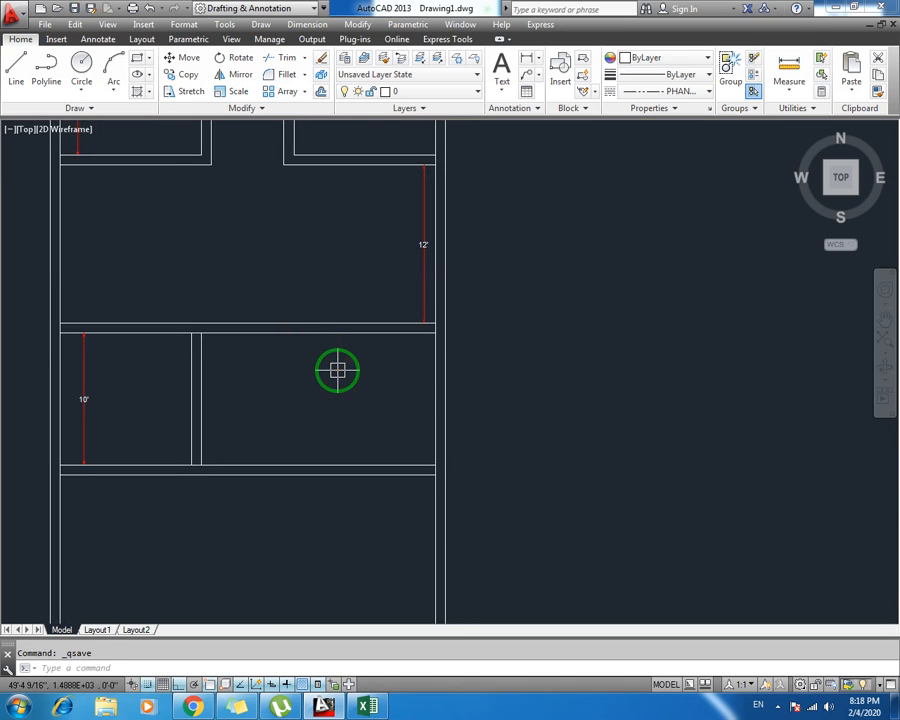
type("ex")
key("Return")
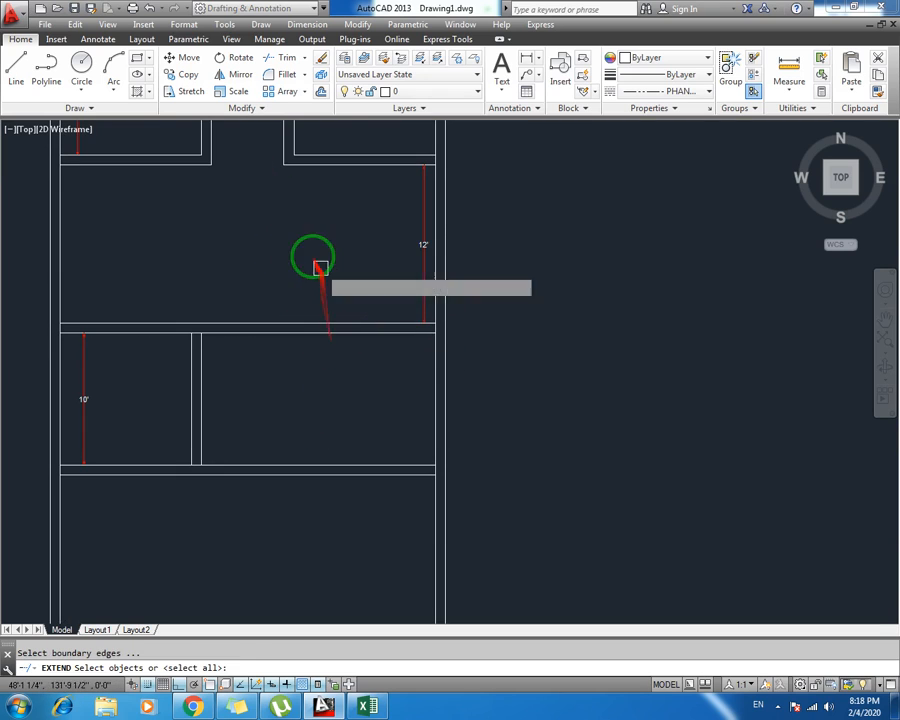
key("Return")
left_click(280, 158)
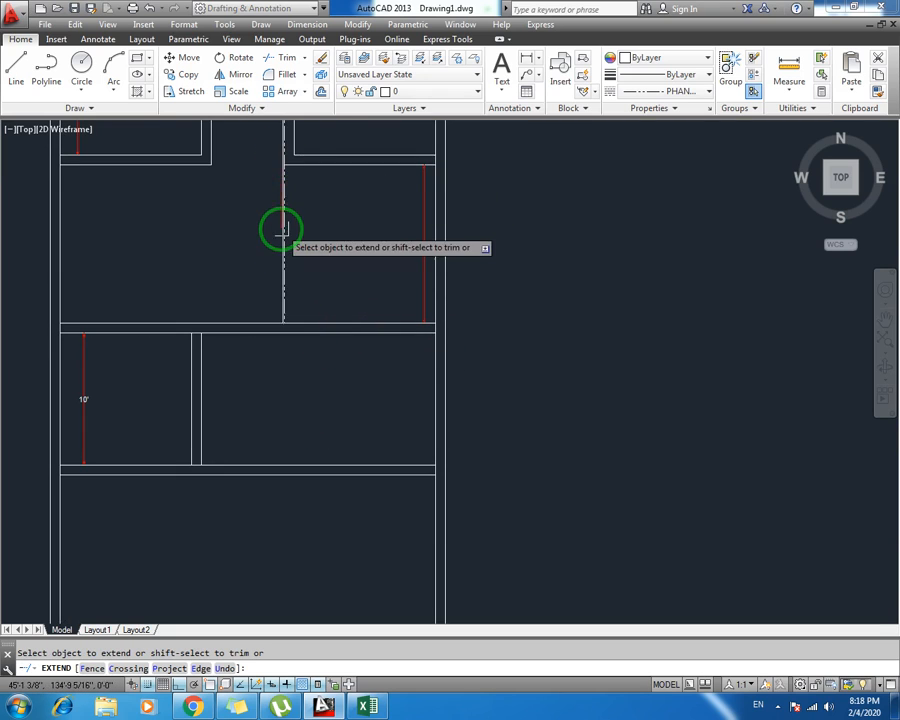
left_click(285, 312)
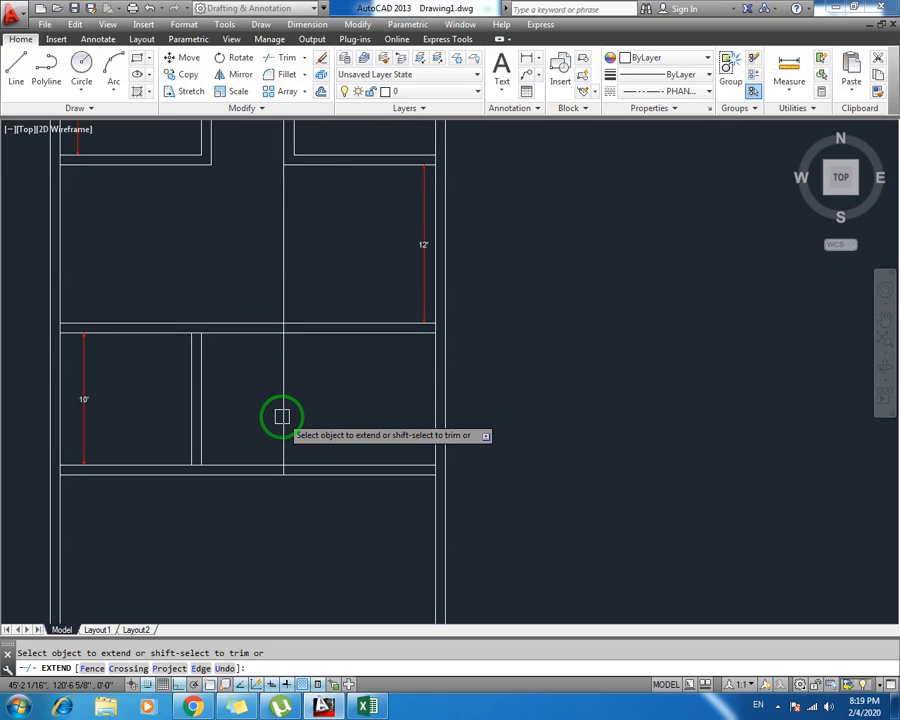
key("ctrl+z")
key("Escape")
Trim the extended line out of the 12' deep space and the upper cross wall, and save the drawing
middle_click_drag(309, 350, 308, 390)
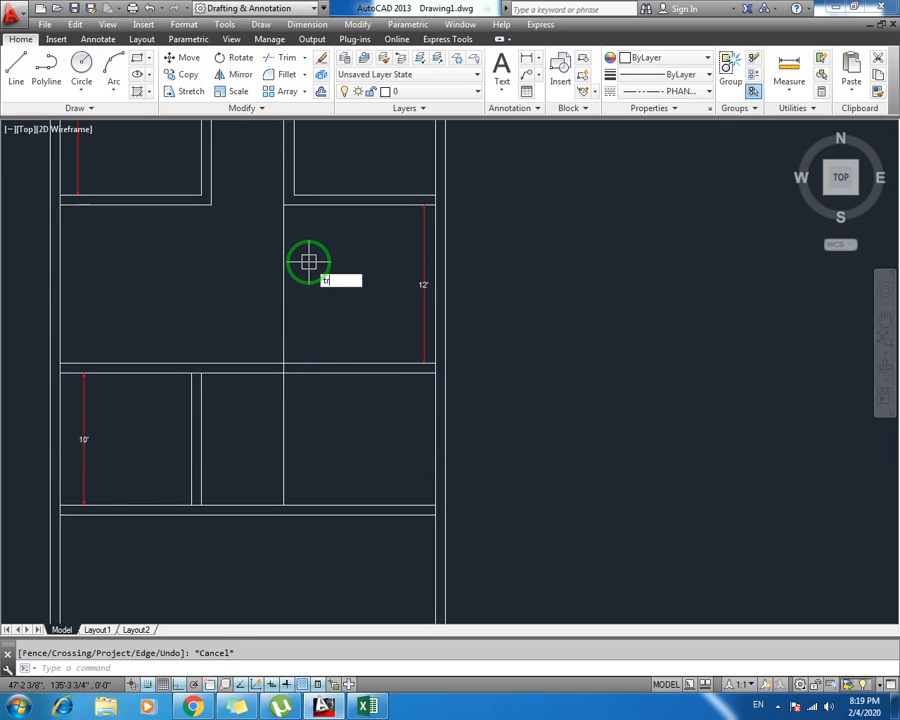
key("Return")
key("Return")
left_click(311, 249)
left_click(219, 265)
scroll(291, 351, "up", 3)
left_click(265, 393)
scroll(284, 356, "down", 3)
key("Escape")
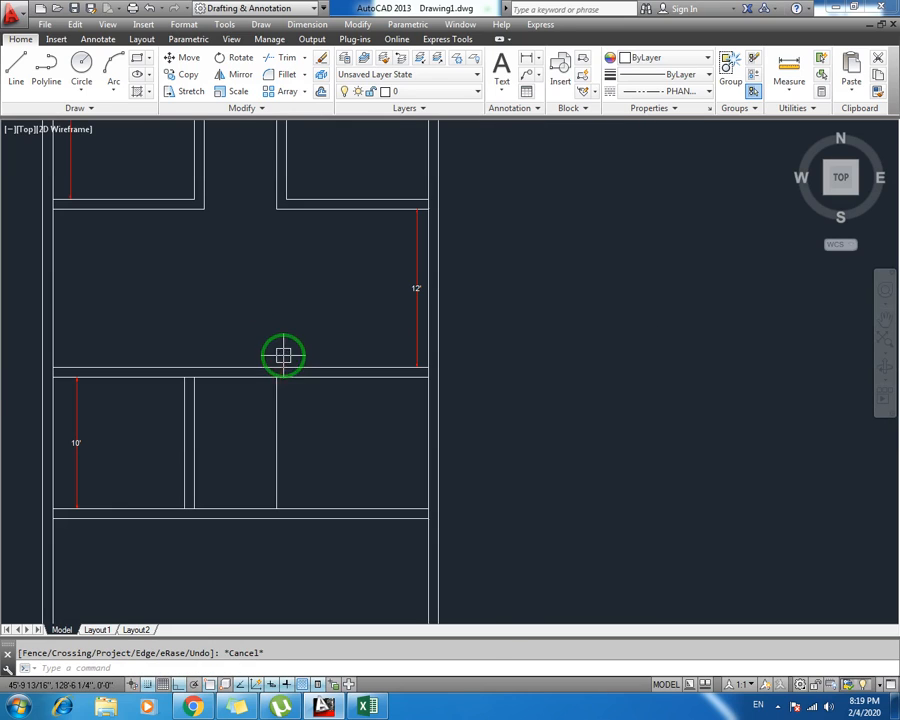
key("ctrl+s")
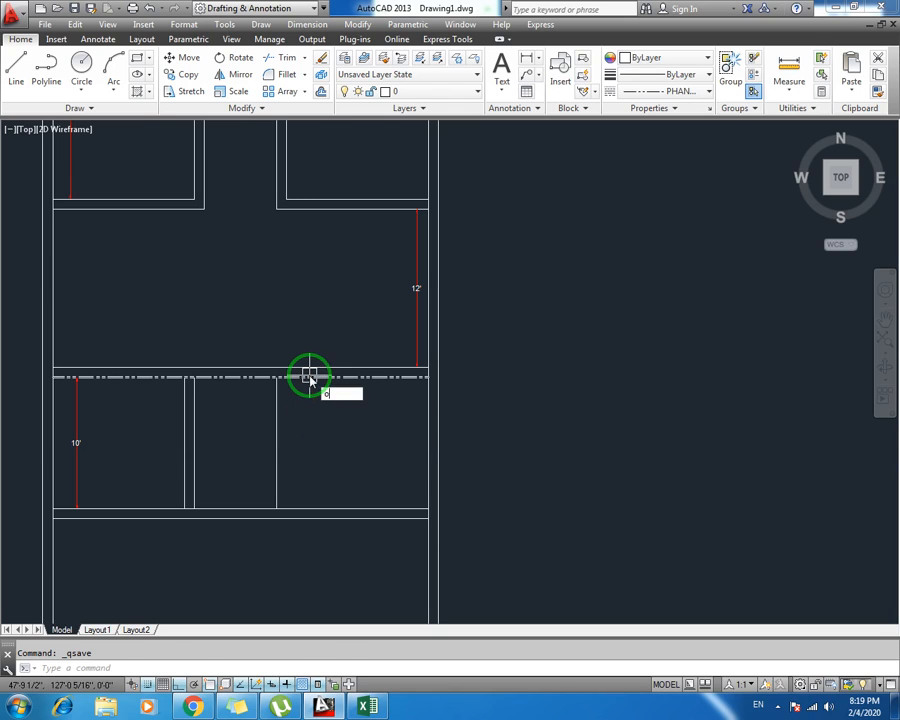
Offset the right vertical line between the cross walls 9" to the right to form a second partition wall
key("Return")
type("9")
key("Return")
left_click(278, 418)
left_click(298, 424)
key("Escape")
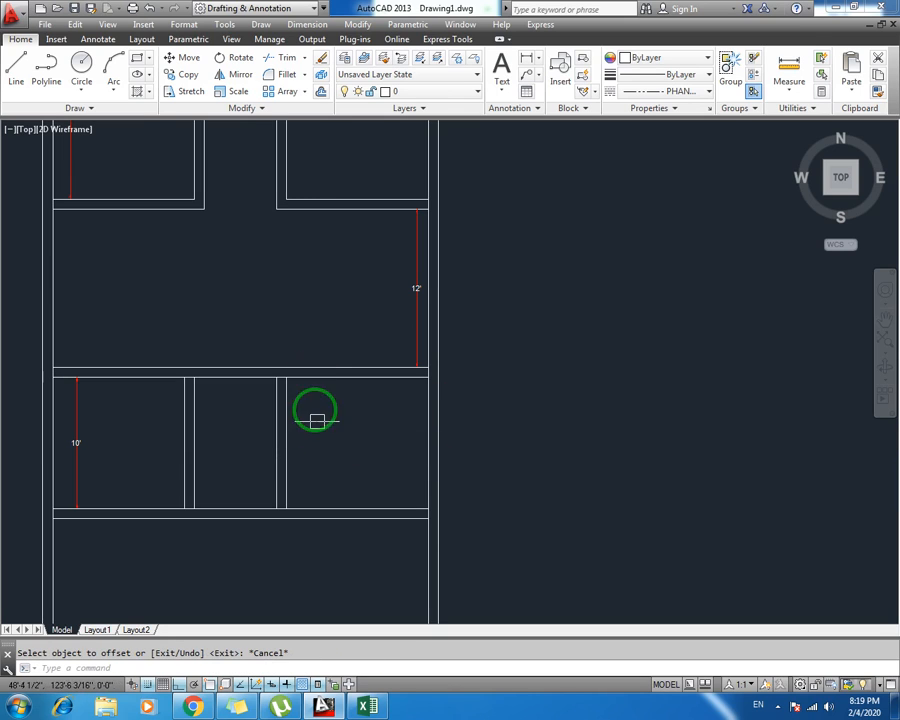
type("l")
key("Return")
left_click(287, 376)
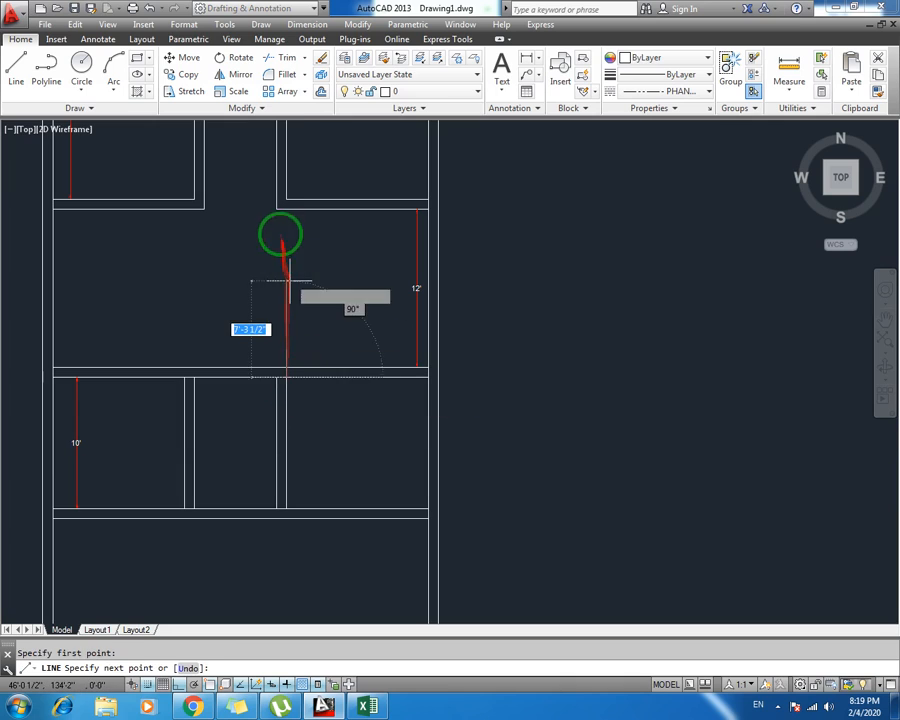
key("Escape")
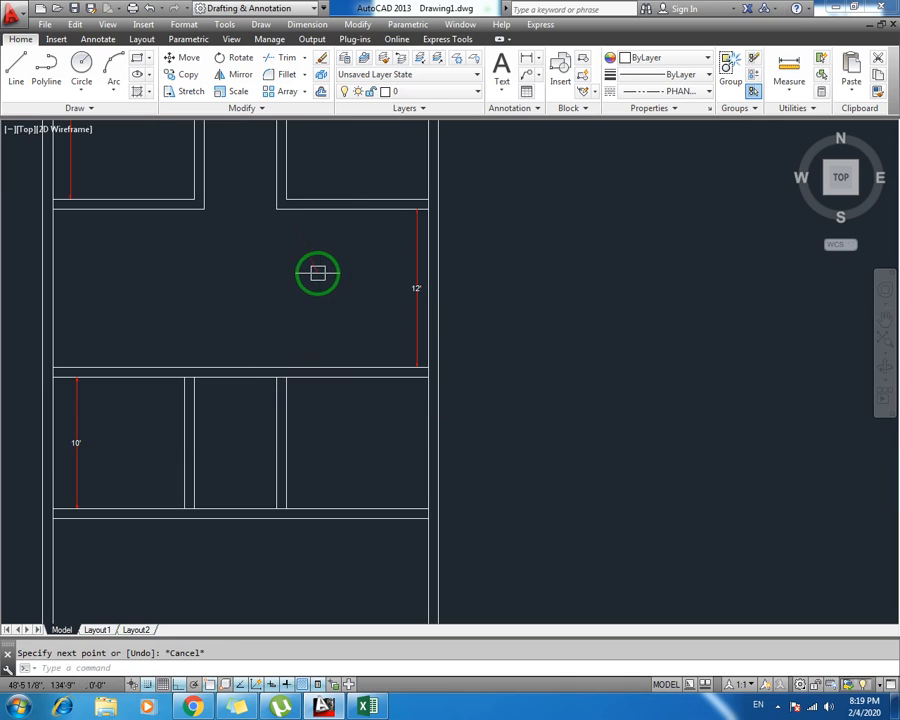
Save the drawing and dimension the lower right room's width just below the upper cross wall, erasing that dimension again
key("ctrl+s")
type("l")
key("Return")
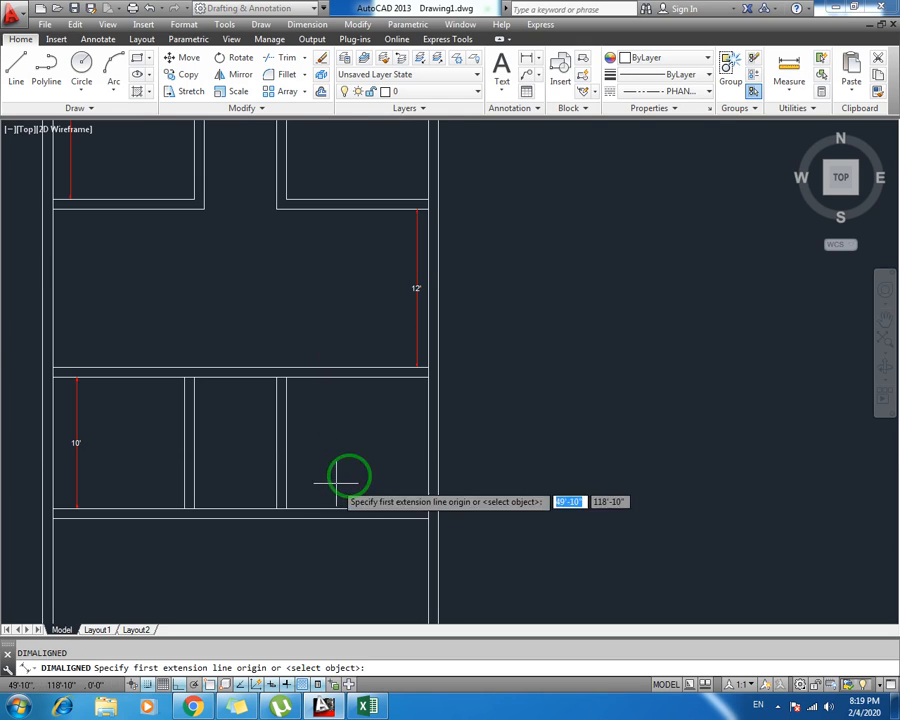
scroll(410, 395, "up", 2)
left_click(444, 352)
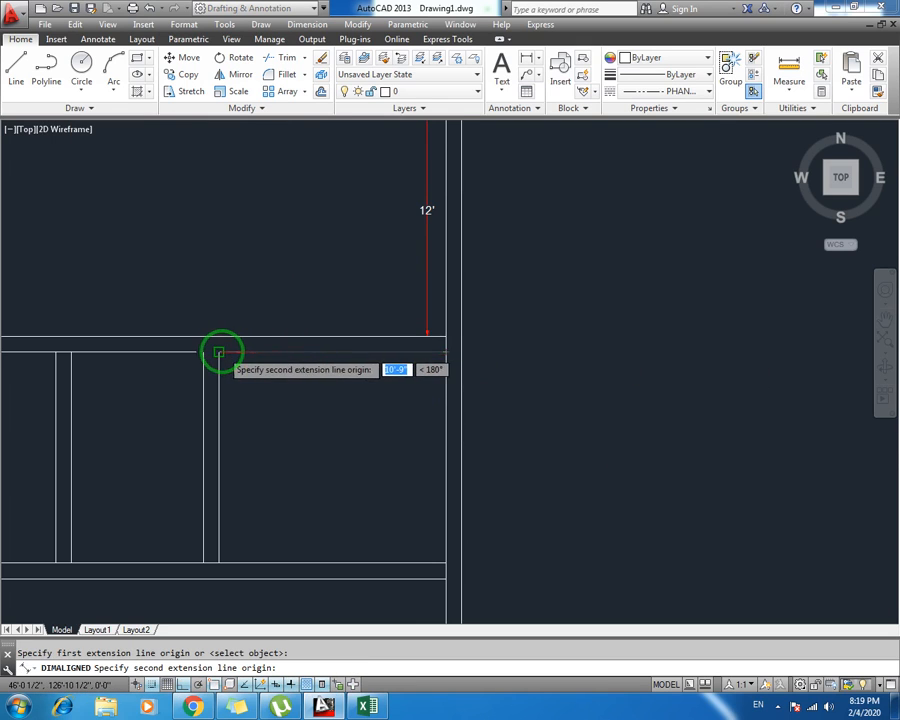
left_click(219, 352)
left_click(328, 374)
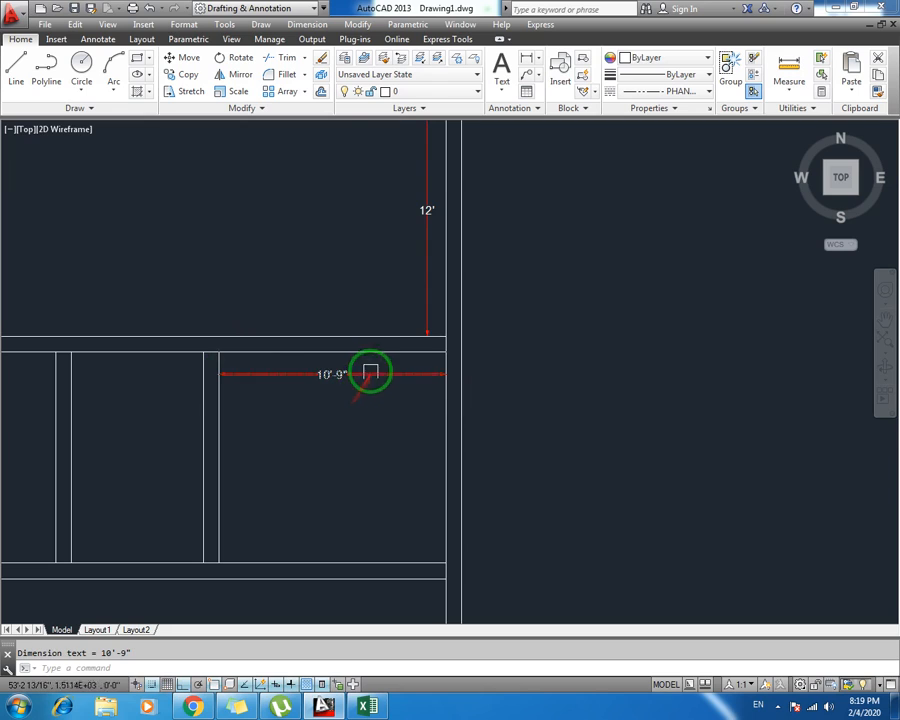
left_click(368, 375)
key("Delete")
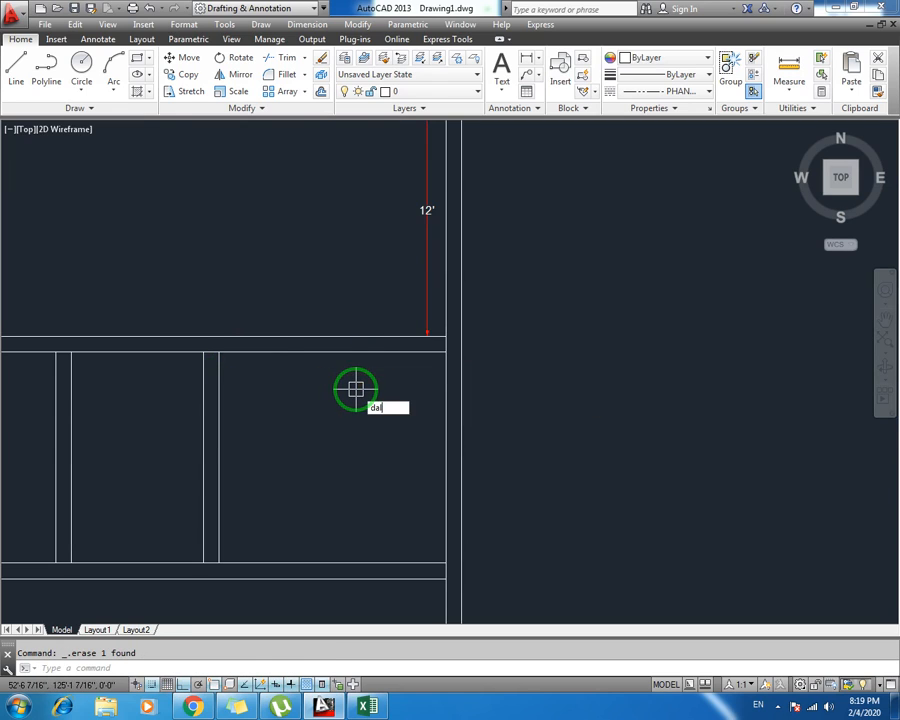
Dimension the lower right room's depth between the two cross walls beside the outer wall, and erase that dimension again
key("Return")
left_click(446, 564)
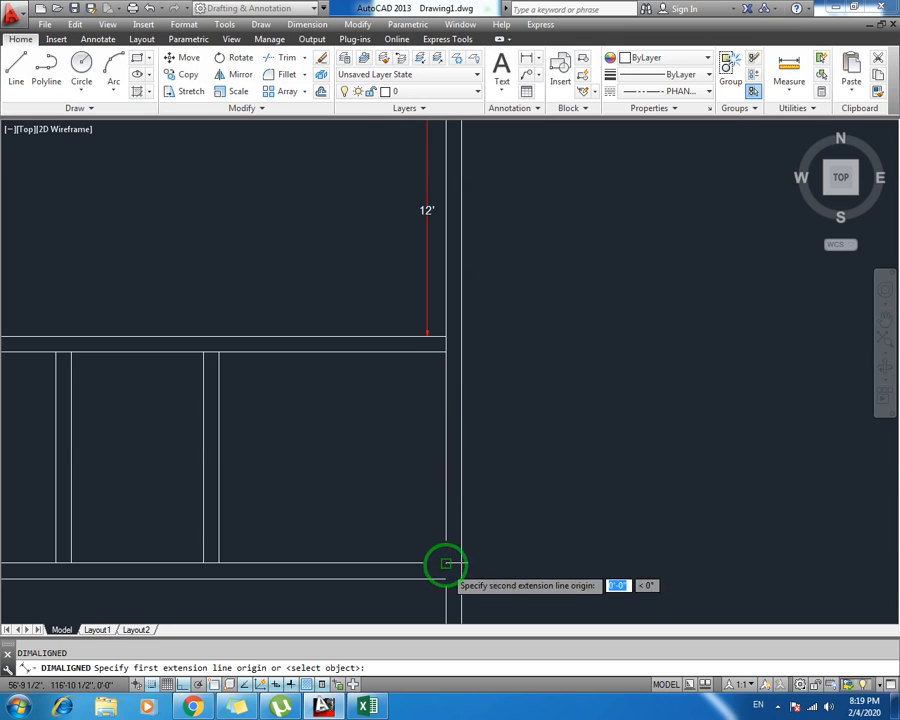
left_click(446, 352)
left_click(418, 370)
key("Escape")
left_click(433, 428)
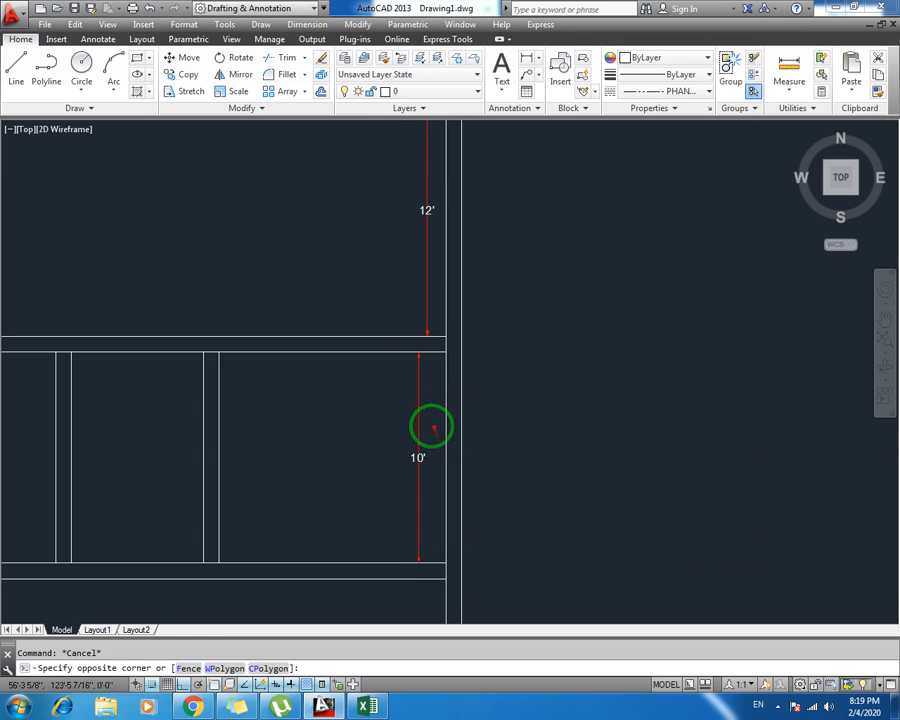
left_click(378, 435)
key("Delete")
key("Escape")
Extend both lines of the right partition down to the lower line of the lower cross wall
scroll(360, 450, "down", 3)
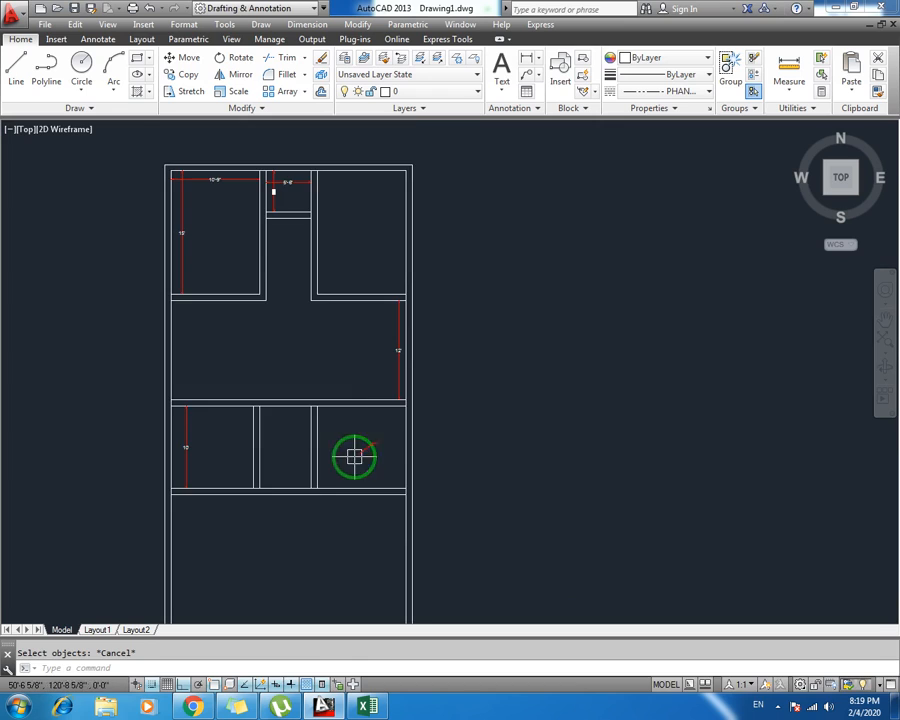
middle_click_drag(354, 457, 362, 387)
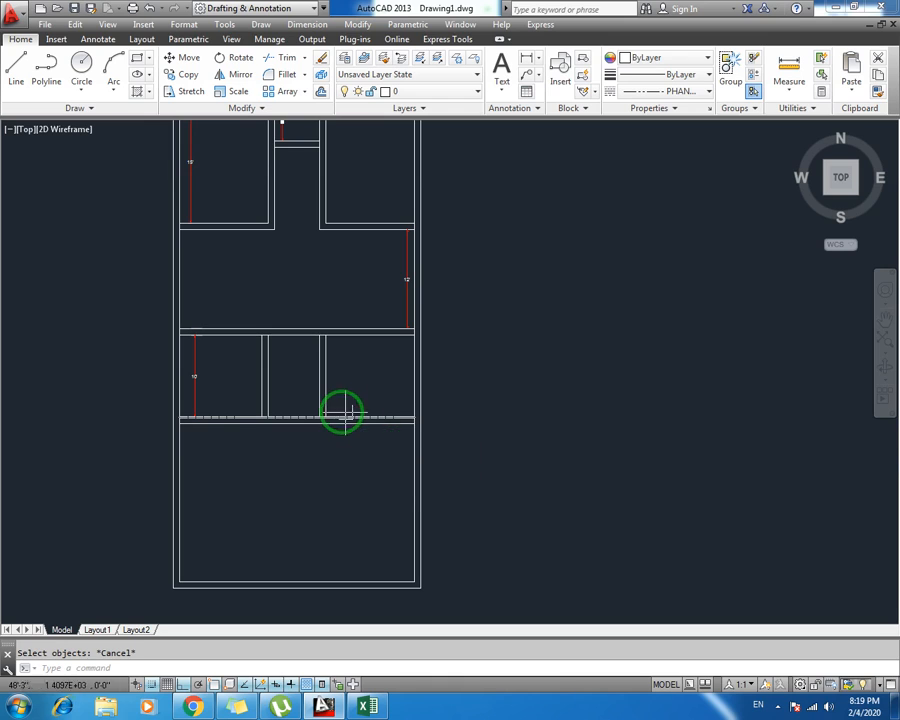
key("Return")
key("Return")
left_click(336, 388)
left_click(303, 388)
key("Escape")
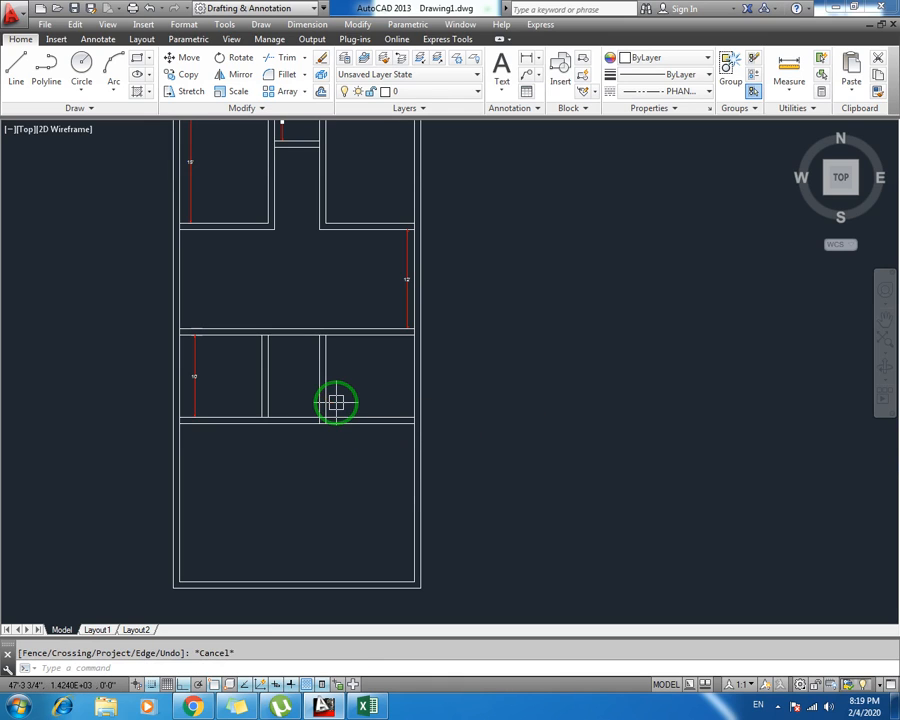
Trim both lines of the lower cross wall between the right partition and the right outer wall
key("Return")
key("Return")
left_click(373, 399)
left_click(337, 463)
key("Escape")
Delete both lines of the right partition between the cross walls
middle_click_drag(356, 382, 350, 464)
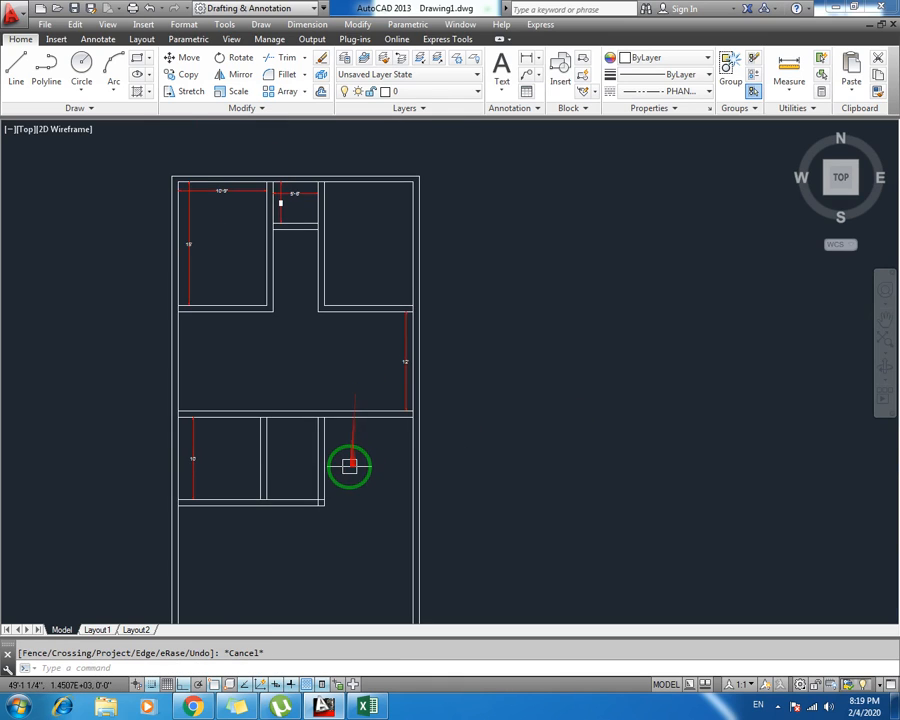
scroll(349, 465, "up", 2)
left_click(345, 430)
left_click(283, 446)
key("Delete")
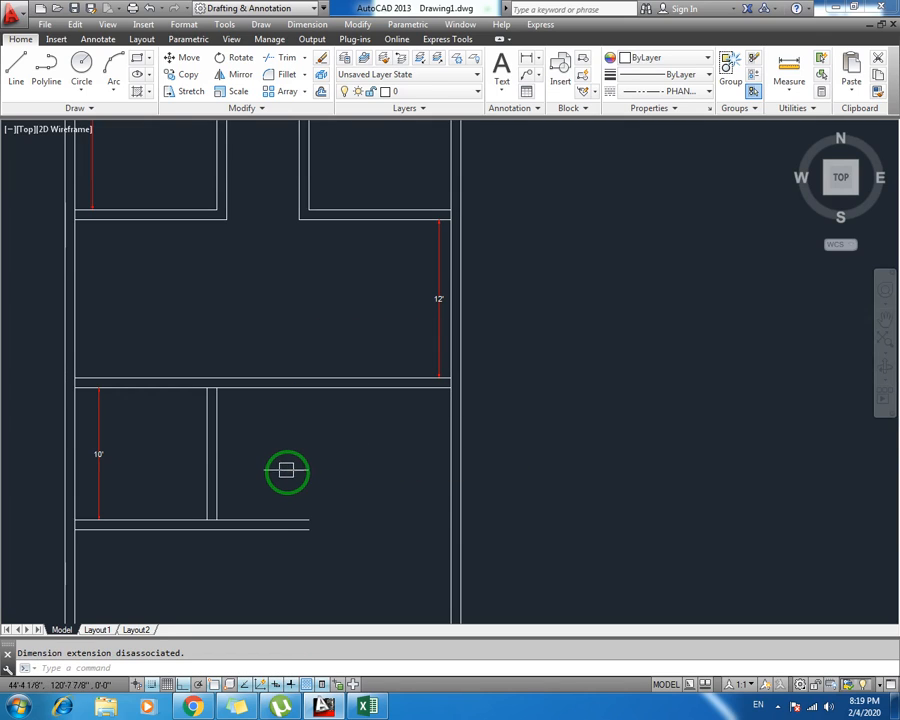
Try to trim the lower cross wall's lines that project beyond the left partition
key("Return")
key("Return")
left_click(287, 476)
left_click(256, 559)
key("Escape")
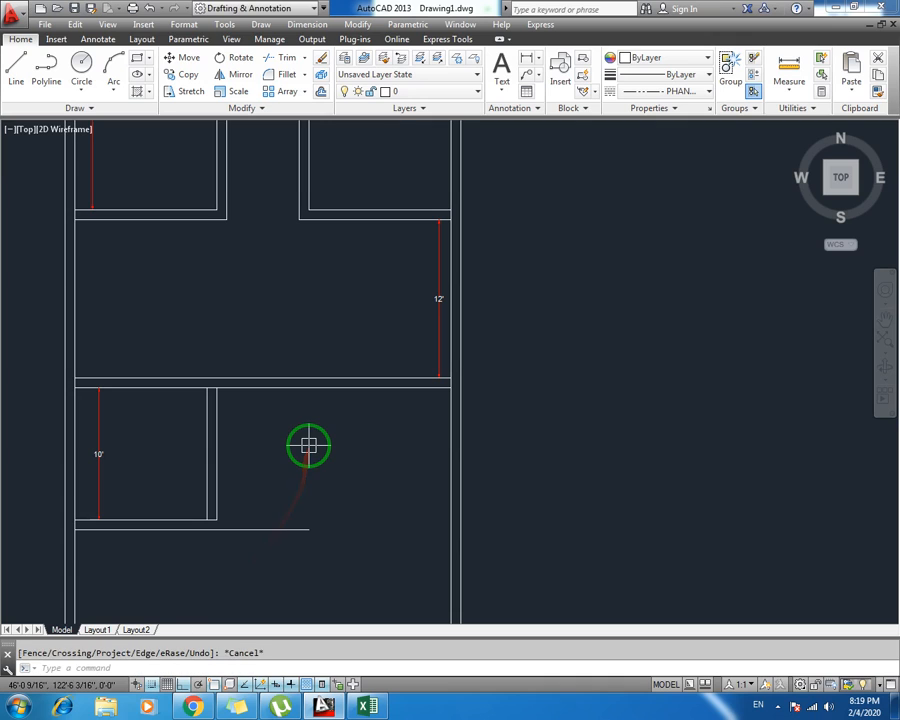
Restore the trimmed wall line and extend both left partition lines down to the lower line of the lower cross wall
key("Escape")
type("ex")
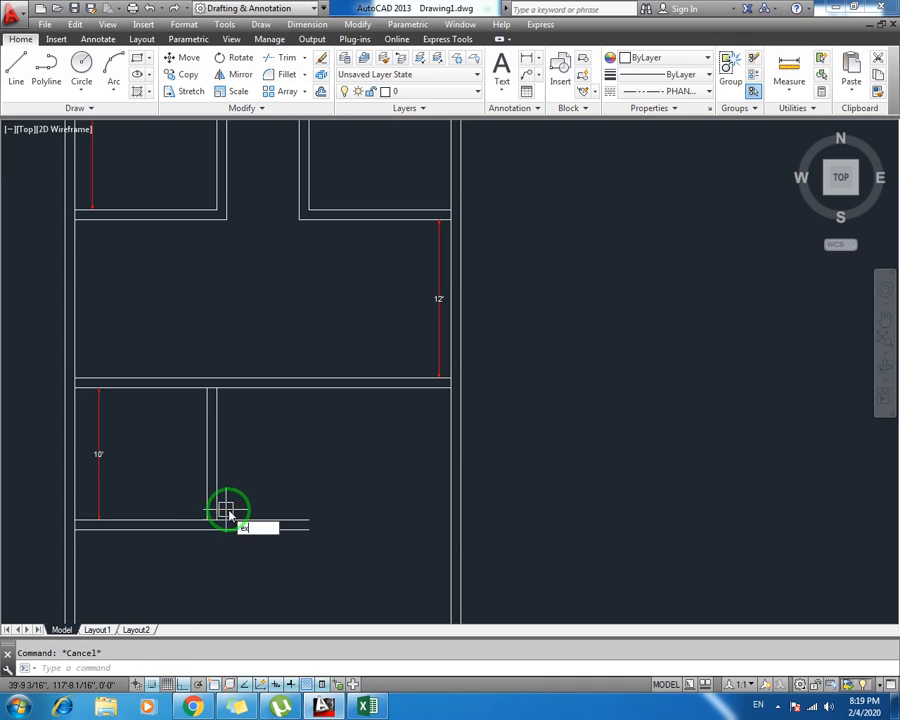
key("Return")
key("Return")
left_click(172, 484)
left_click(240, 503)
key("Escape")
Trim both lower cross wall lines that project to the right of the remaining partition
type("tr")
key("Return")
key("Return")
left_click(267, 497)
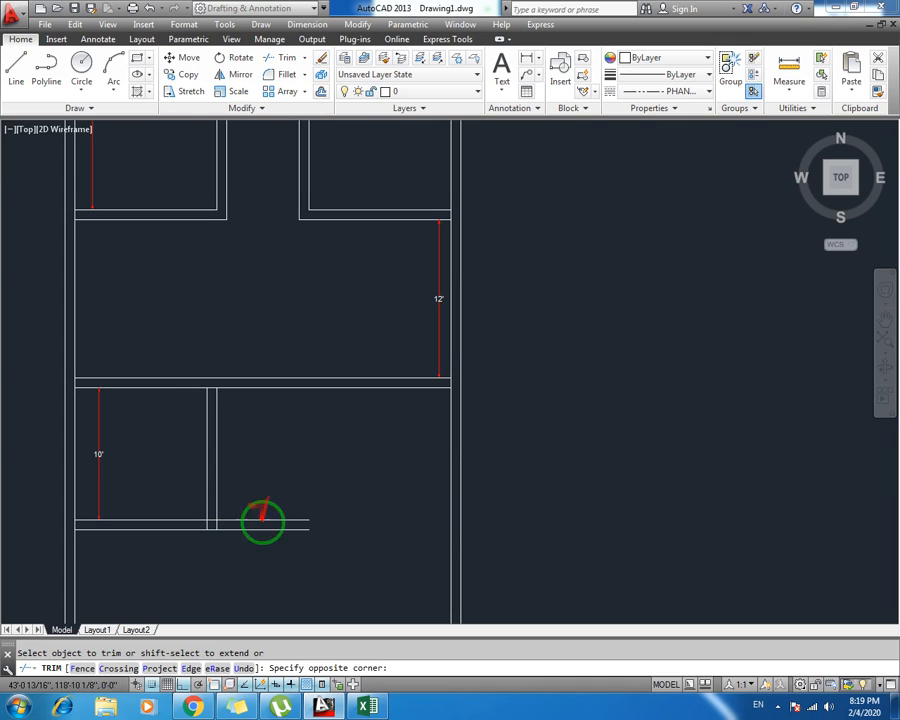
left_click(231, 583)
key("Escape")
middle_click_drag(255, 446, 254, 484)
type("ex")
key("Return")
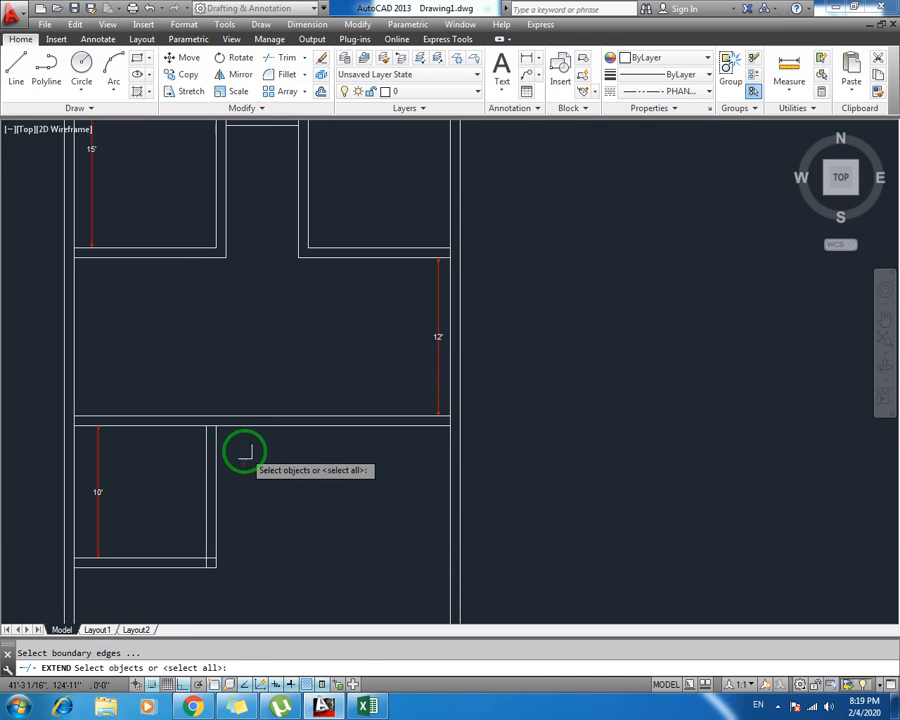
key("Return")
key("Escape")
left_click(215, 454)
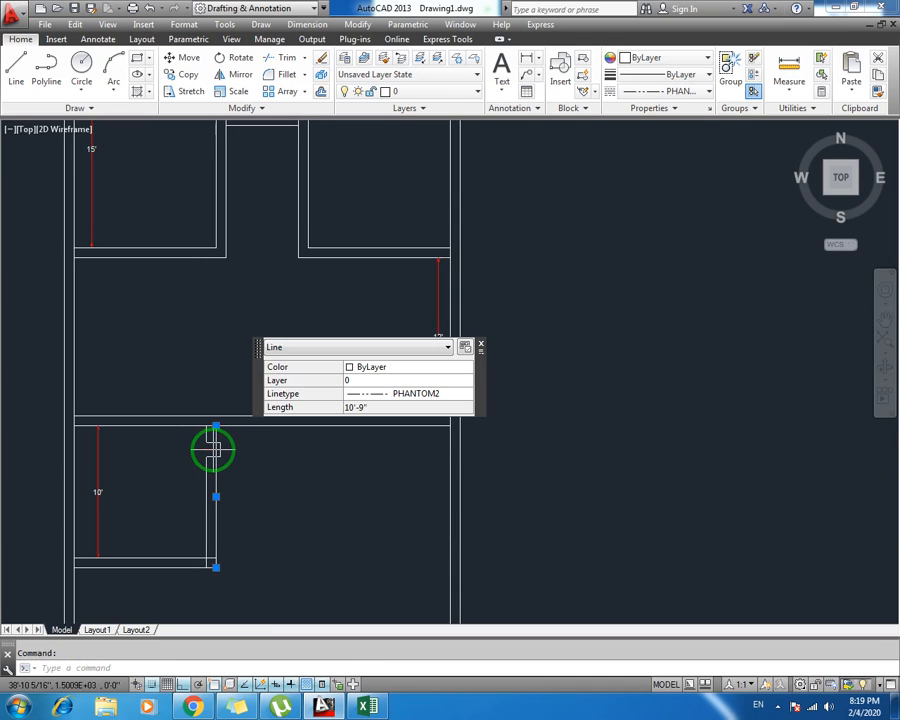
key("Escape")
Extend both partition lines up through the upper cross wall to its upper line
type("ex")
key("Return")
key("Return")
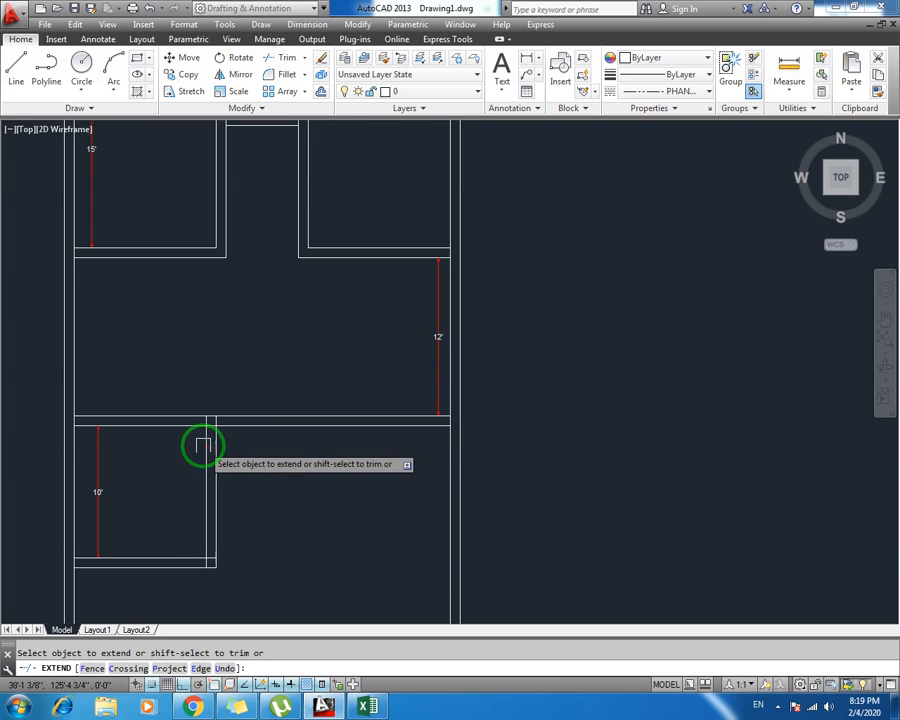
key("Escape")
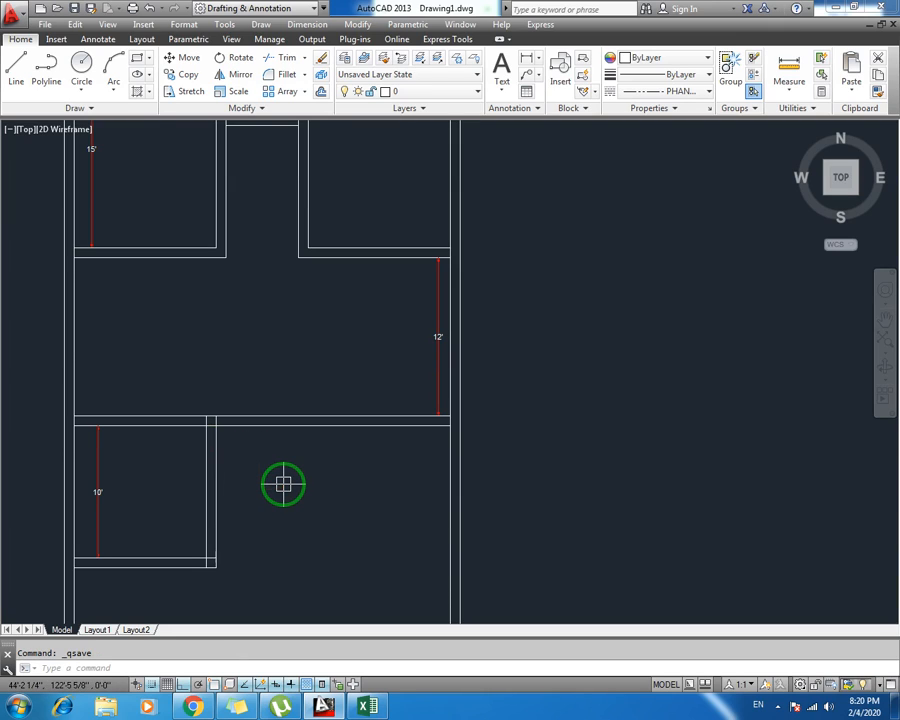
Trim the lower line of the upper cross wall between the partition and the right outer wall
key("Return")
key("Return")
left_click(264, 427)
key("Escape")
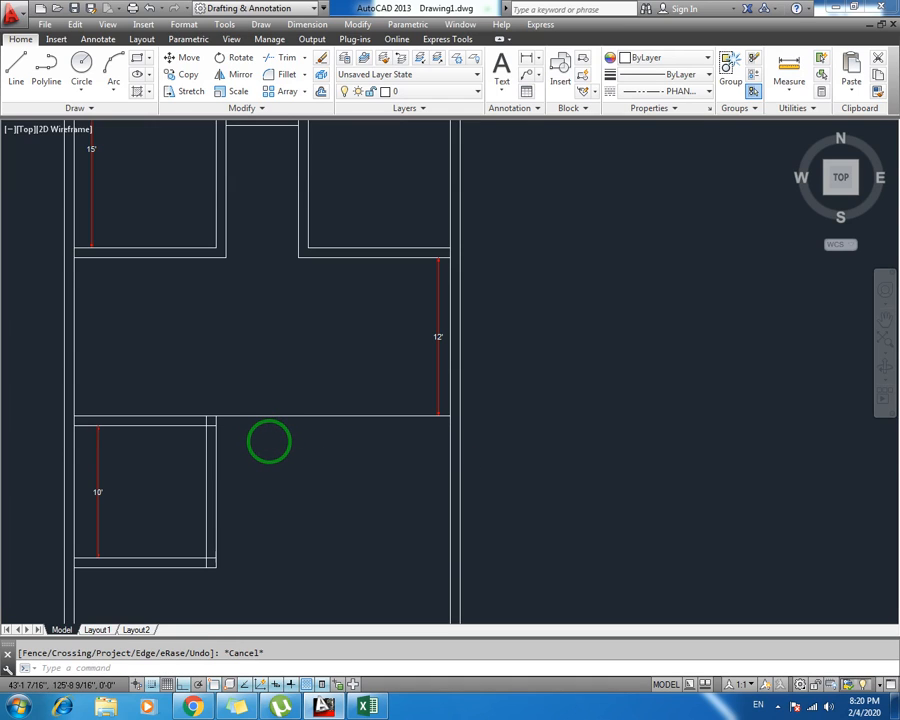
Offset the upper line of the upper cross wall 9" downward to form the wall's lower line
type("o")
key("Return")
type("9")
key("Return")
left_click(277, 417)
left_click(282, 446)
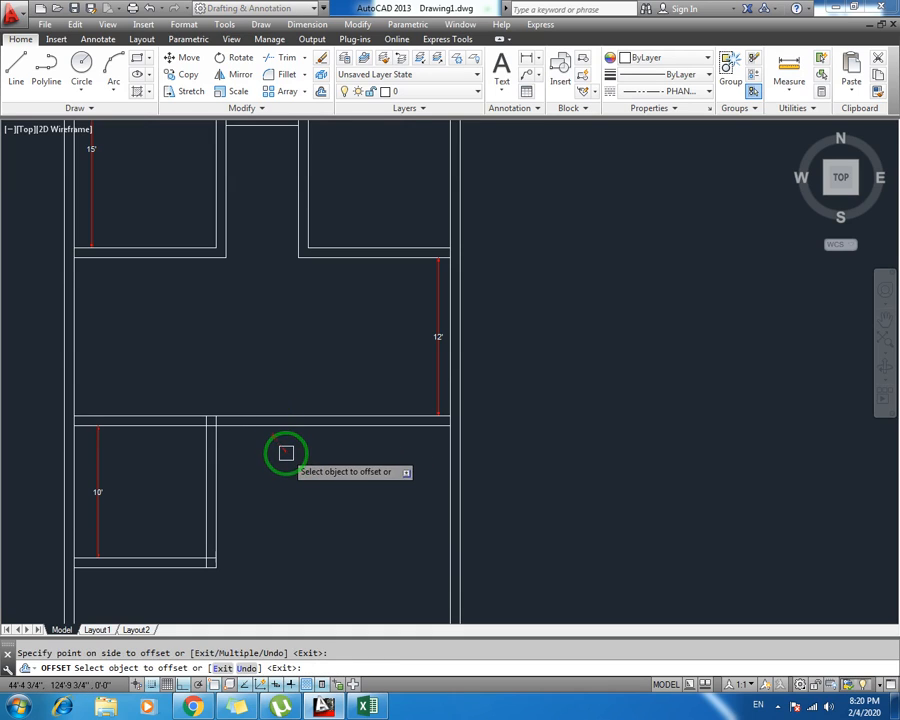
key("Escape")
Offset the lower line of the upper cross wall 5' downward
middle_click_drag(386, 486, 383, 432)
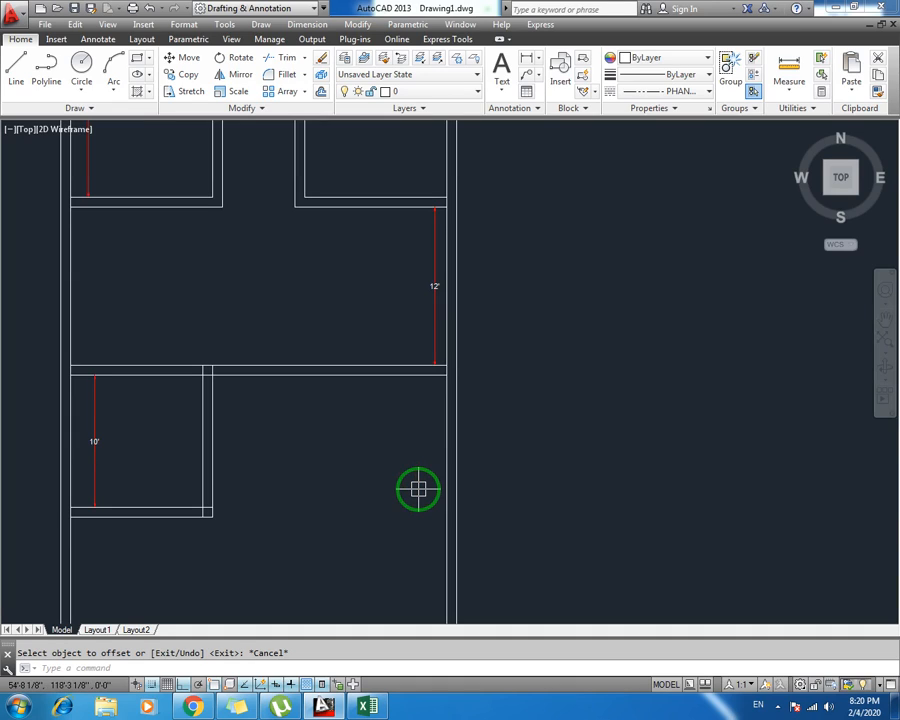
key("Return")
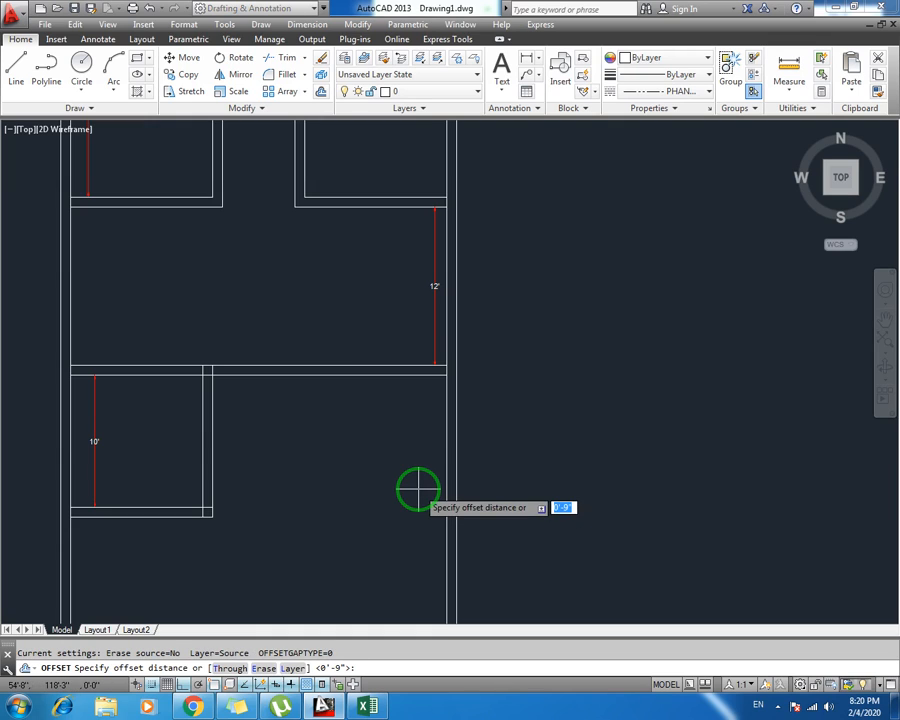
type("5")
key("Return")
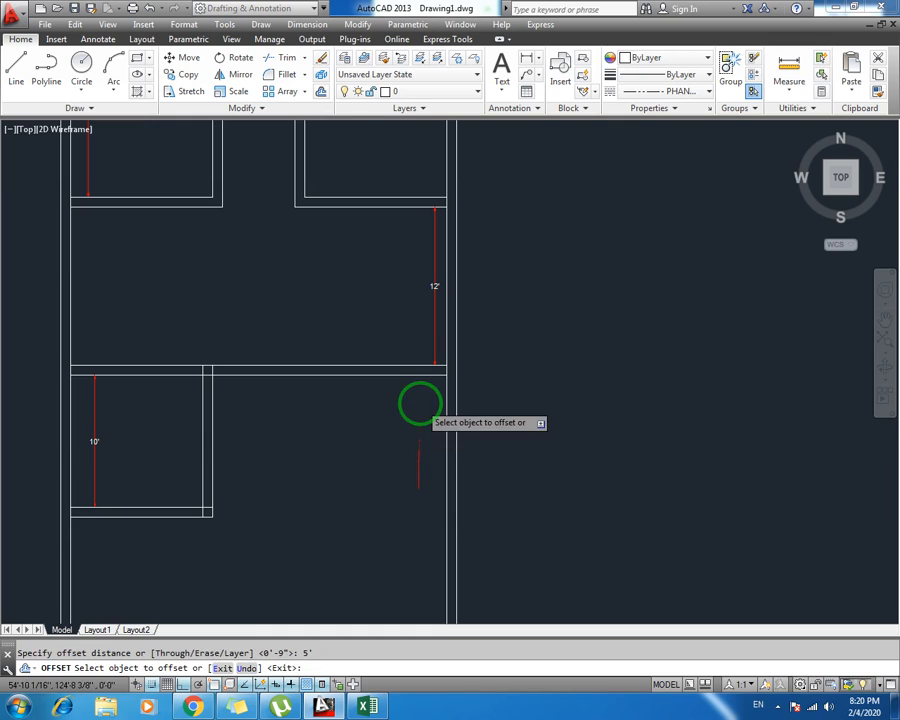
left_click(416, 372)
left_click(419, 493)
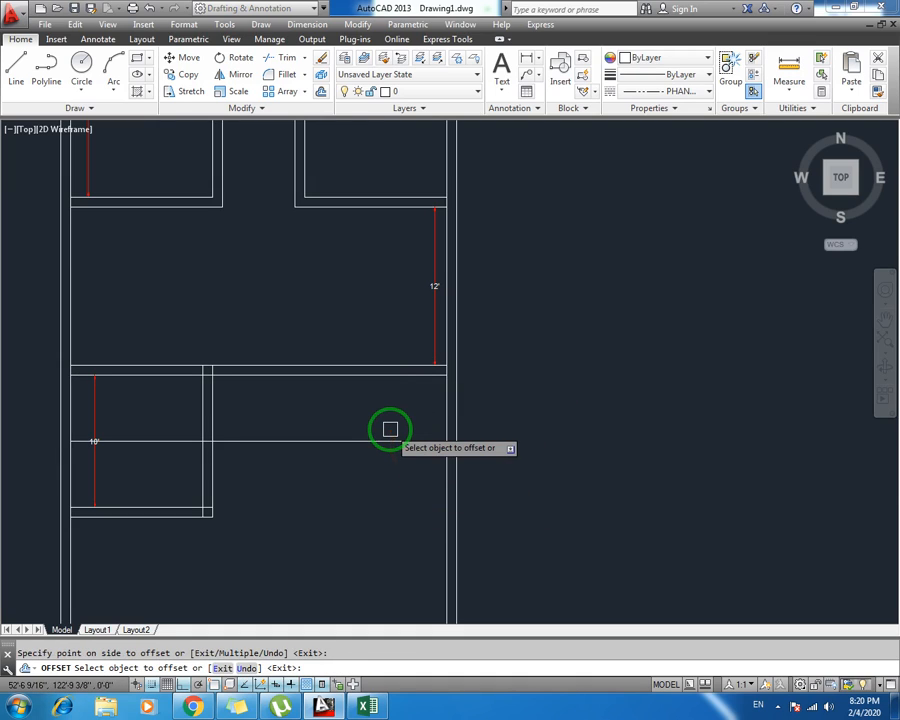
key("Escape")
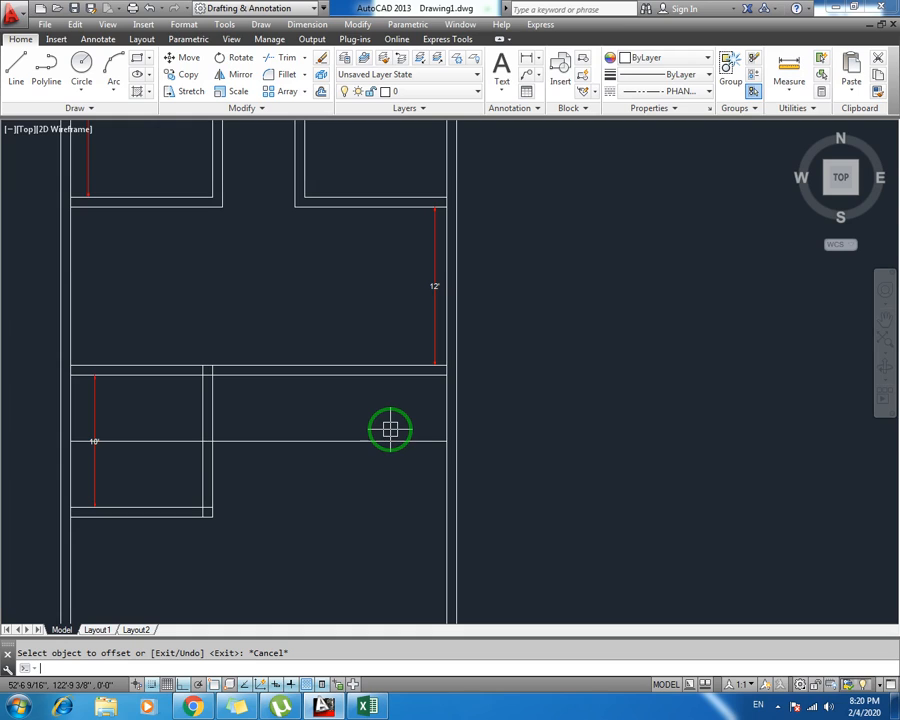
Offset the new horizontal line 9" downward to form another cross wall
key("Return")
type("9")
key("Return")
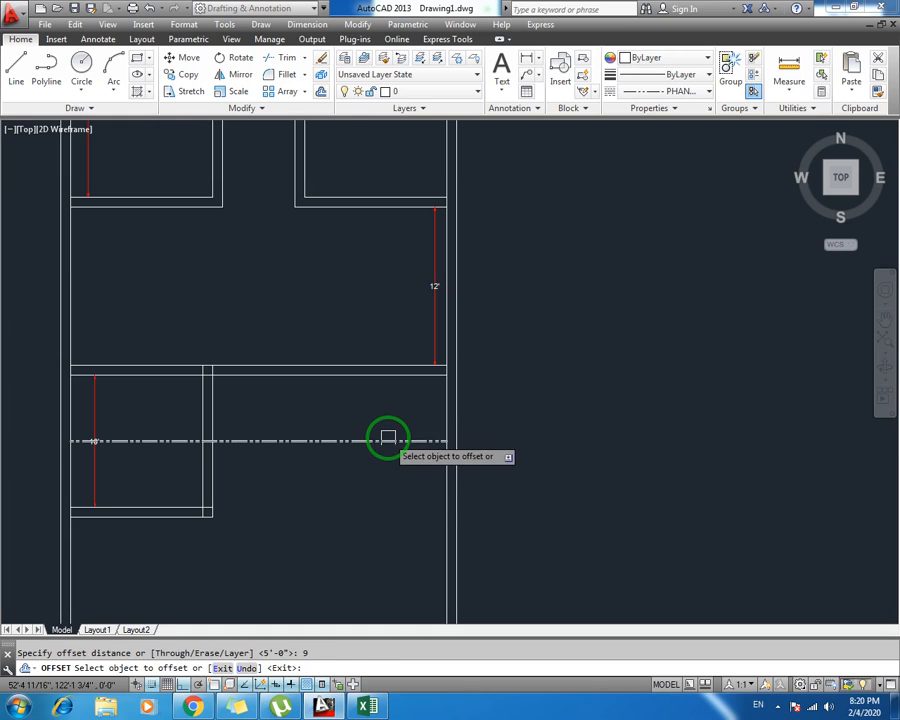
left_click(388, 440)
left_click(387, 486)
key("Escape")
key("Escape")
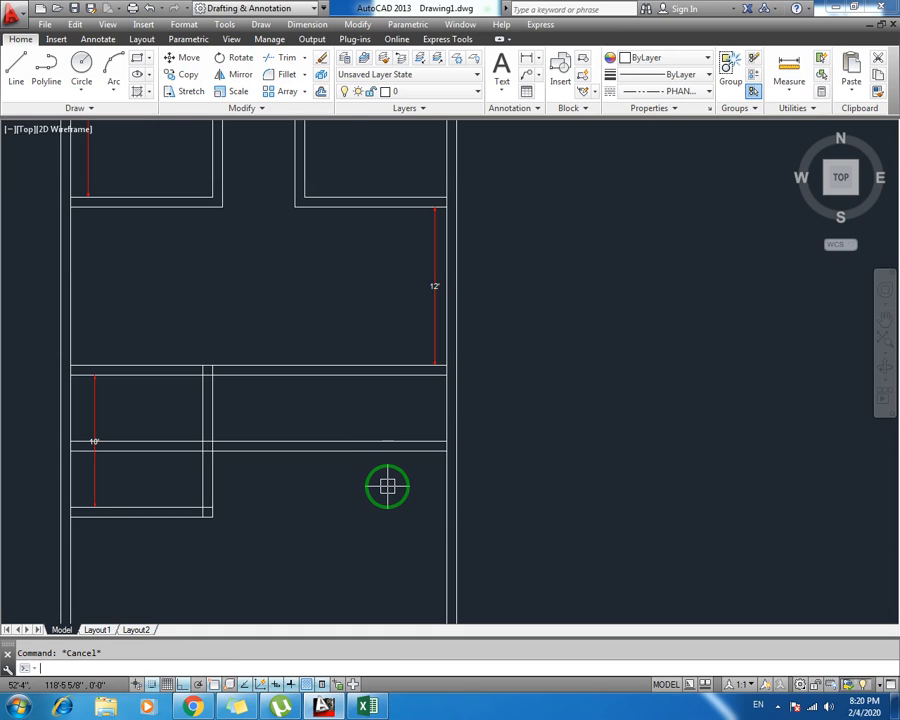
Trim the new cross wall's lines out of the left room and the partition so they end at the partition's right face
type("tr")
key("Return")
scroll(190, 440, "up", 2)
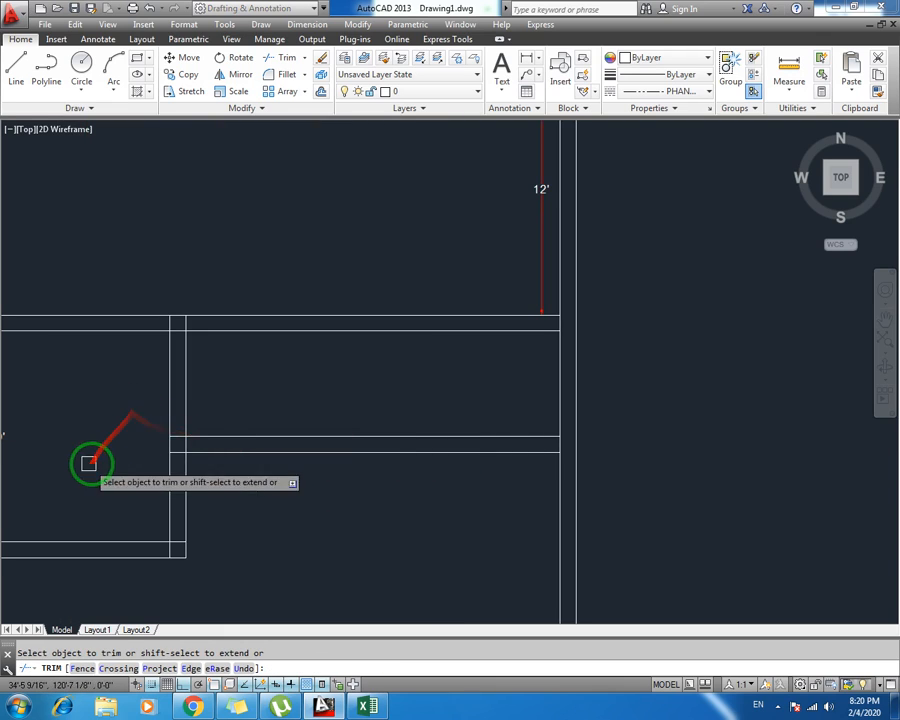
key("Escape")
Place an aligned dimension beside the right wall for the clear depth between the two cross walls
scroll(290, 478, "down", 3)
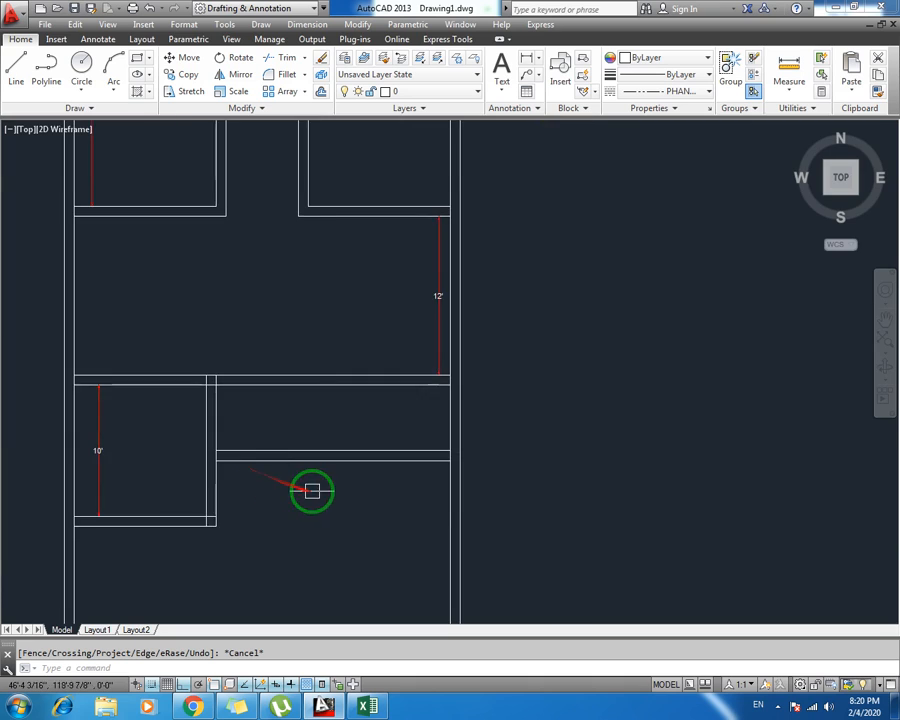
middle_click_drag(467, 418, 426, 452)
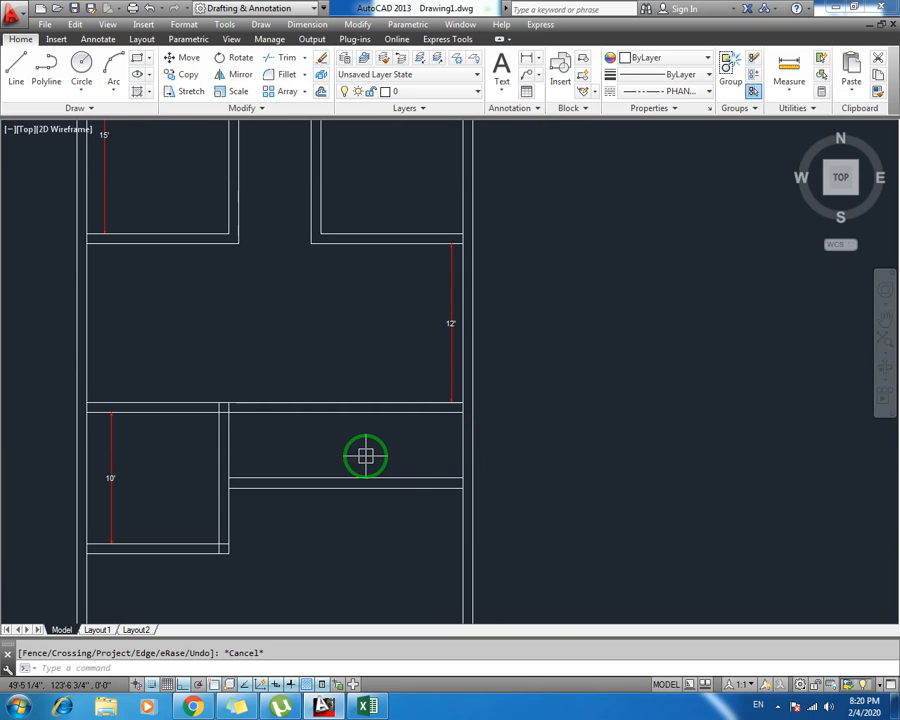
type("dal")
key("Return")
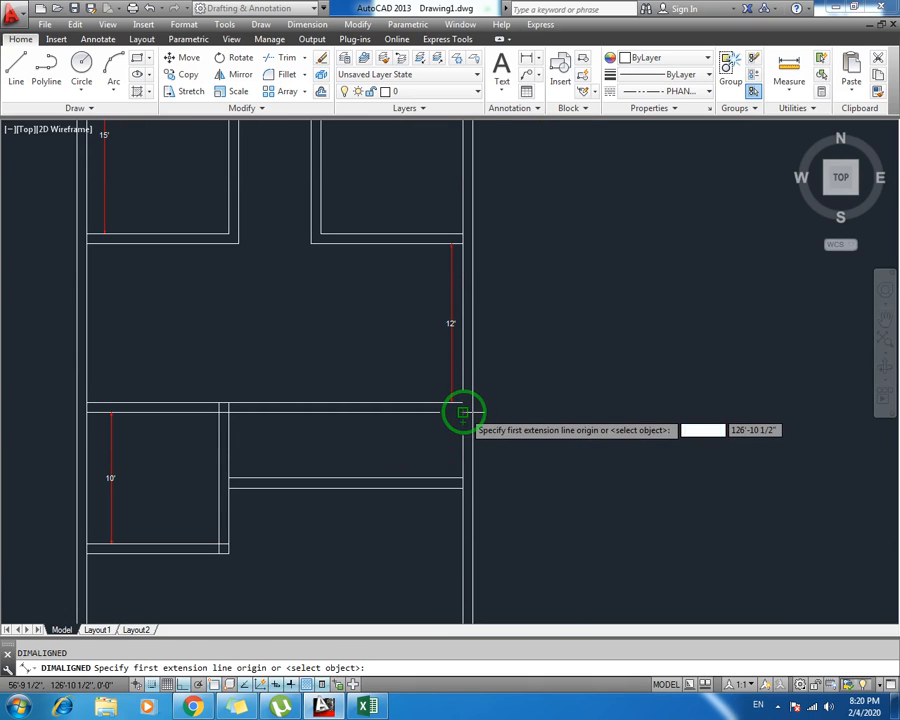
left_click(432, 412)
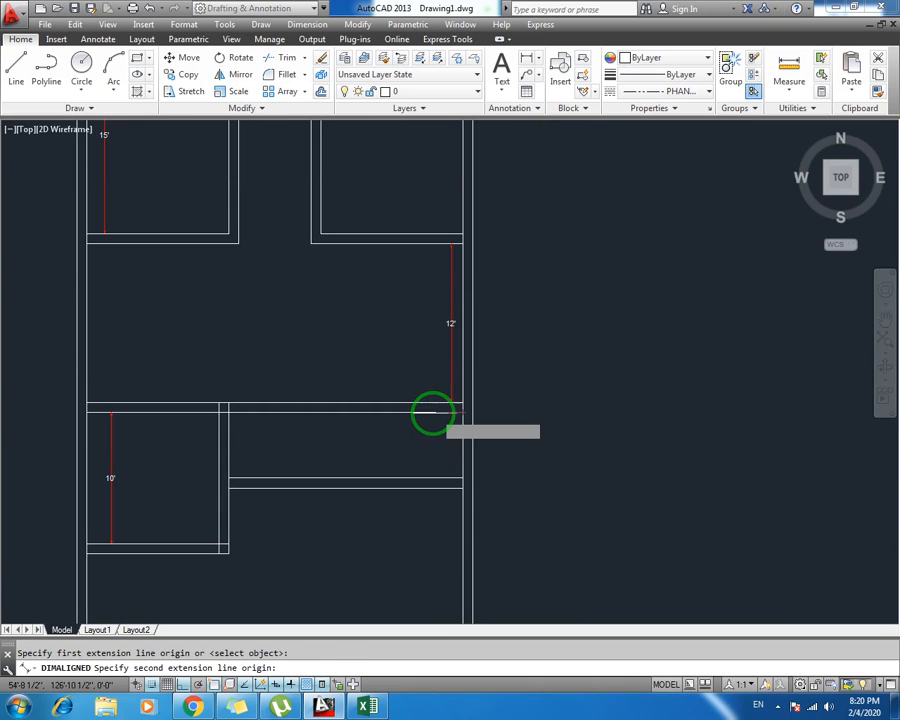
left_click(461, 478)
left_click(432, 446)
Delete the aligned dimension between the two cross walls
scroll(430, 446, "up", 2)
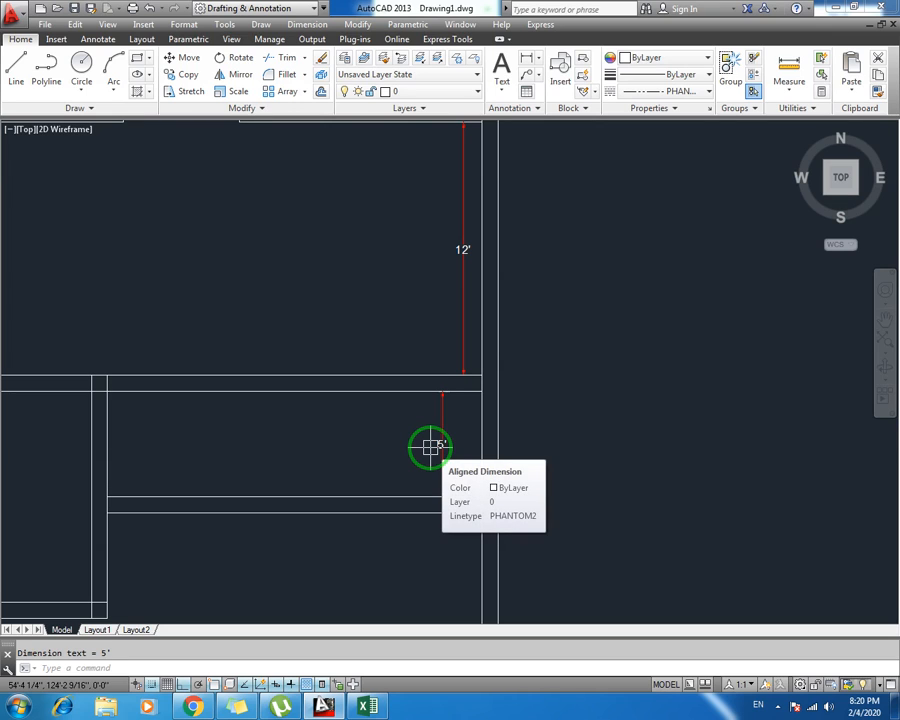
left_click(462, 430)
left_click(416, 454)
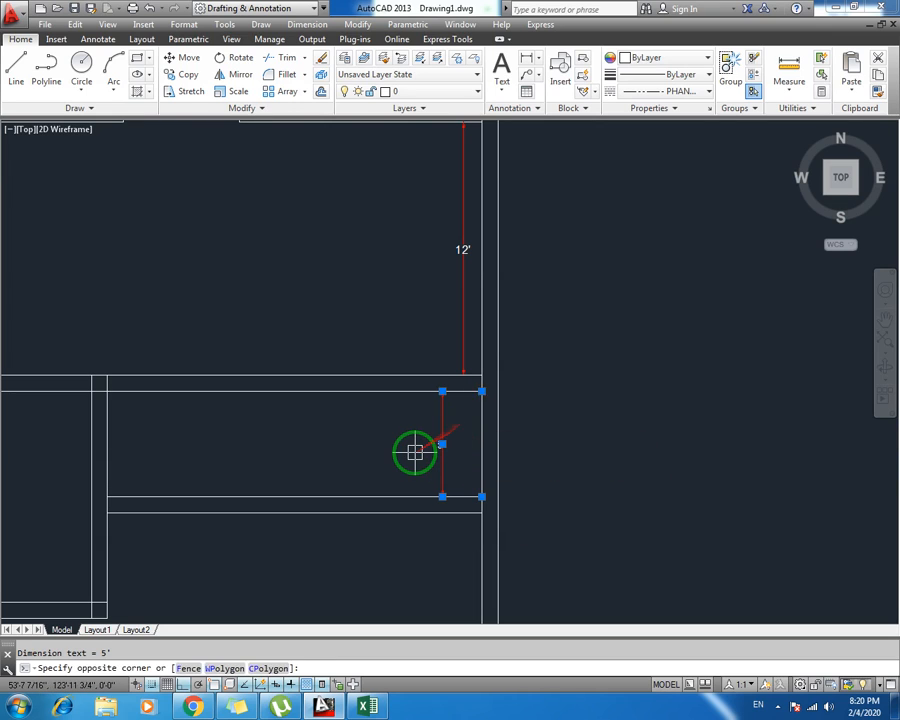
key("Delete")
key("Escape")
Extend the left line of the upper right room's partition down through both cross walls to the lower cross wall's bottom line
scroll(306, 440, "down", 3)
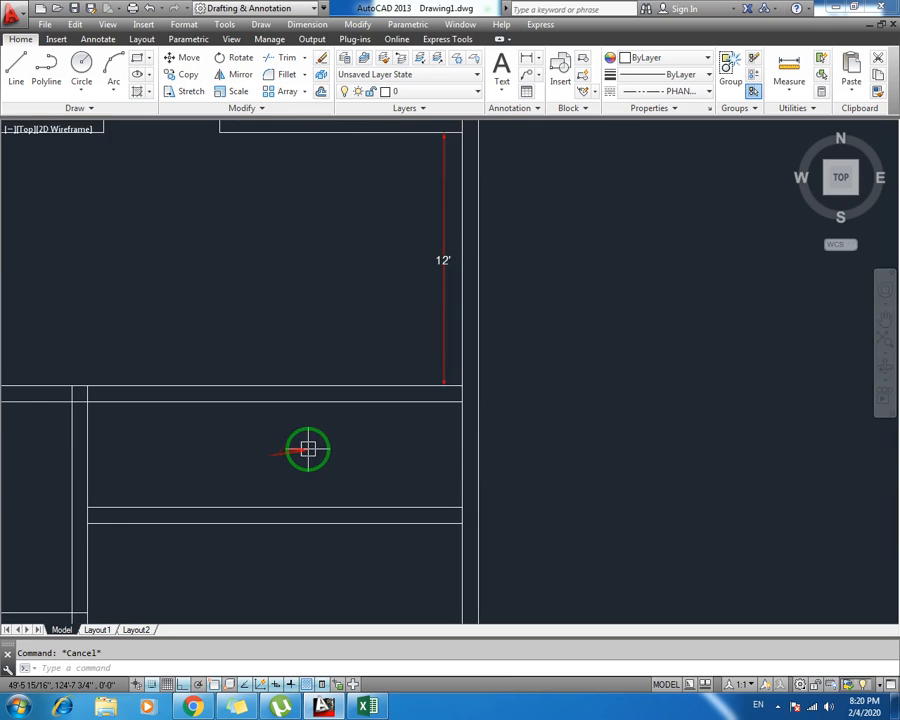
type("ex")
key("space")
key("space")
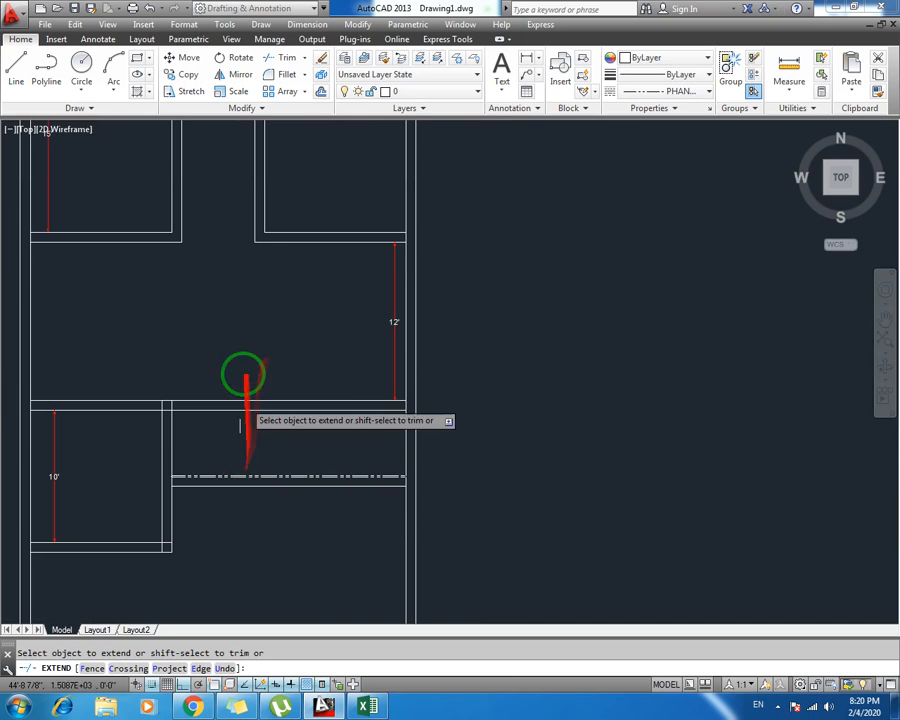
left_click(255, 210)
key("Escape")
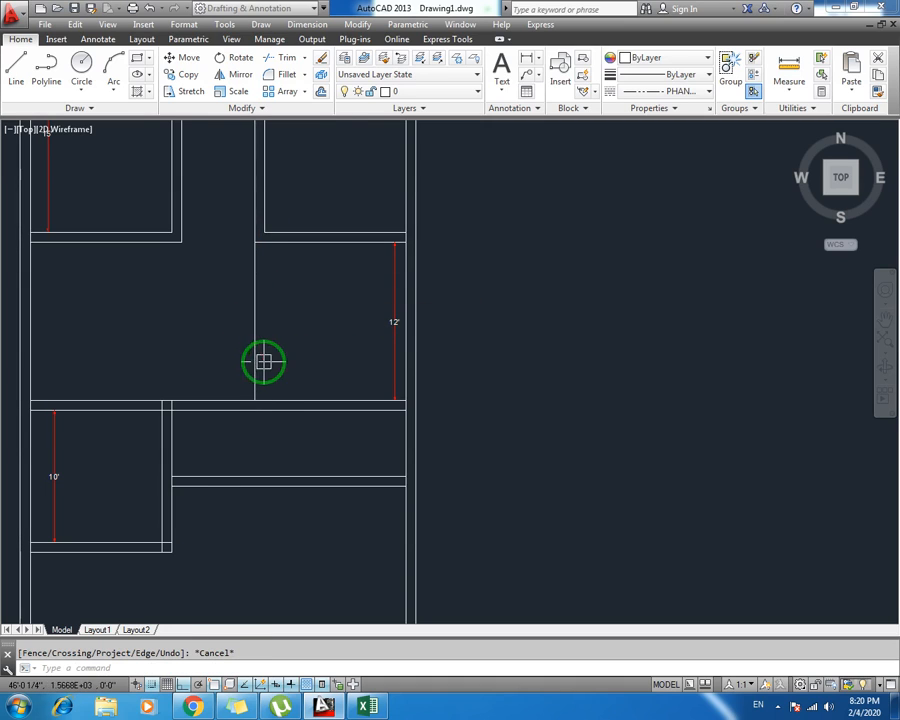
key("space")
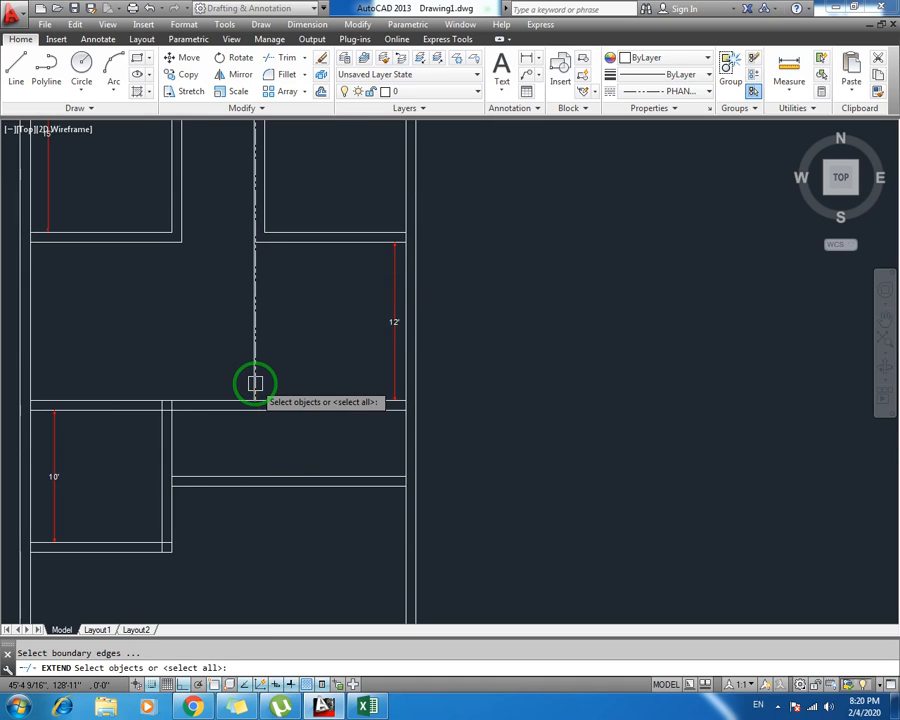
left_click(250, 481)
key("space")
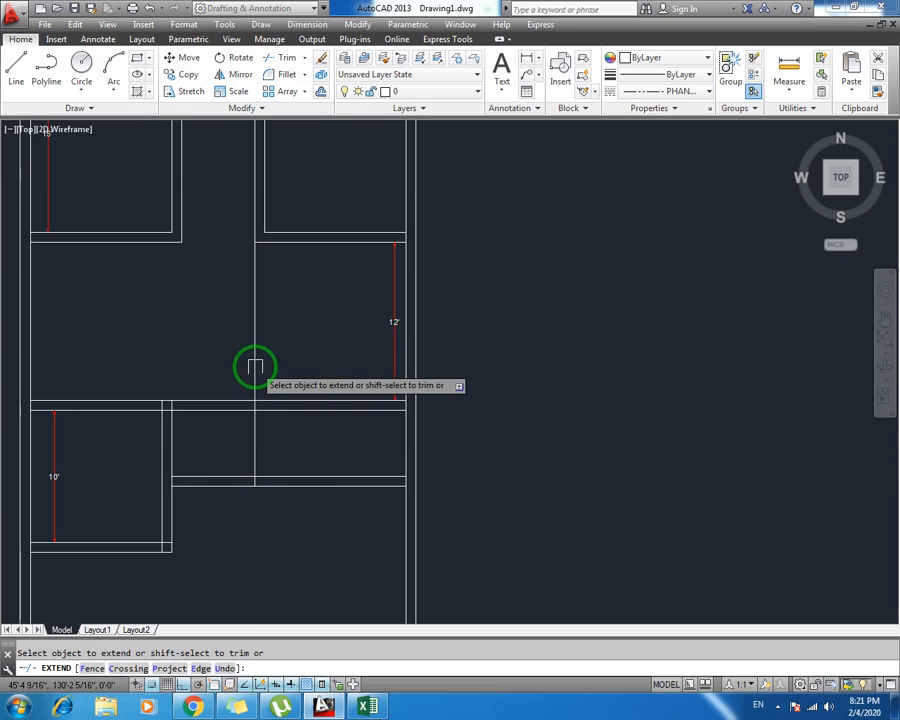
key("Escape")
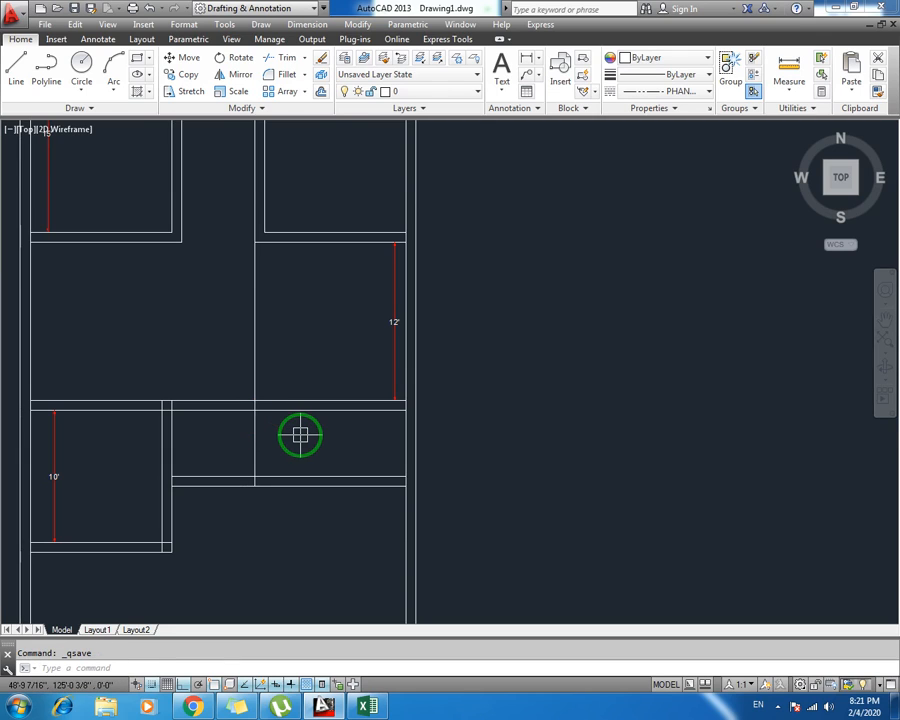
Offset the extended partition line 9" to the right to form the wall's second face
mouse_move(336, 435)
middle_mouse_down()
mouse_move(293, 372)
mouse_move(287, 408)
mouse_move(318, 441)
middle_mouse_up()
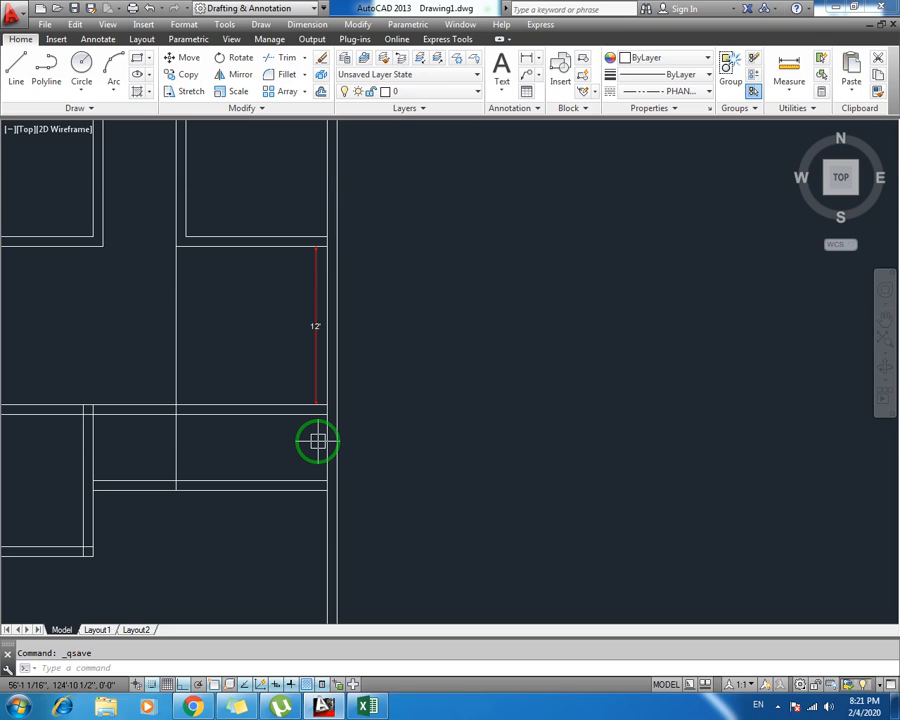
key("Return")
type("6")
key("Return")
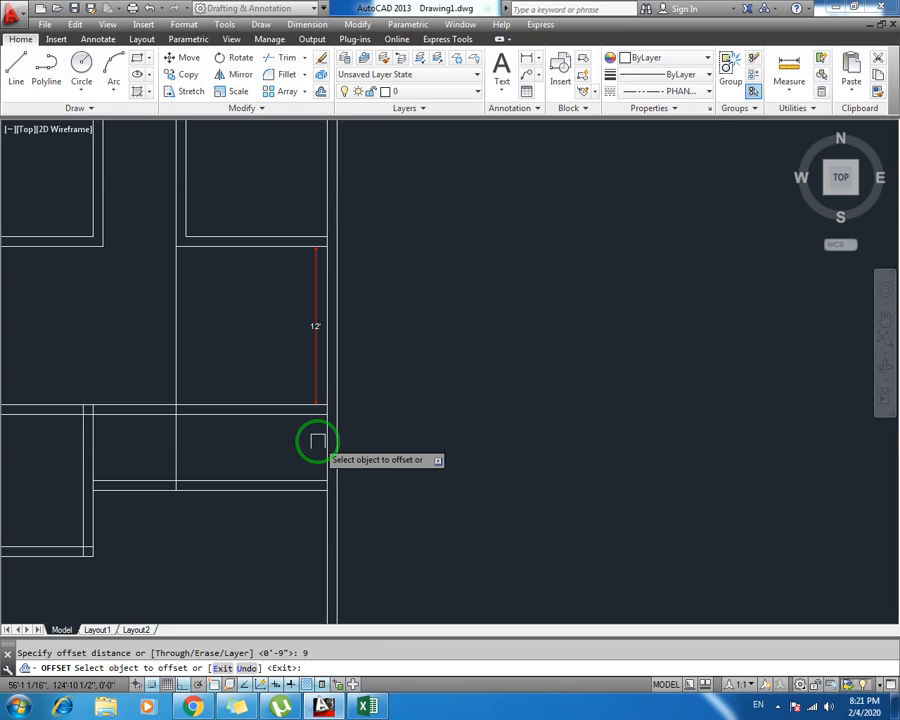
left_click(176, 448)
left_click(213, 449)
key("Escape")
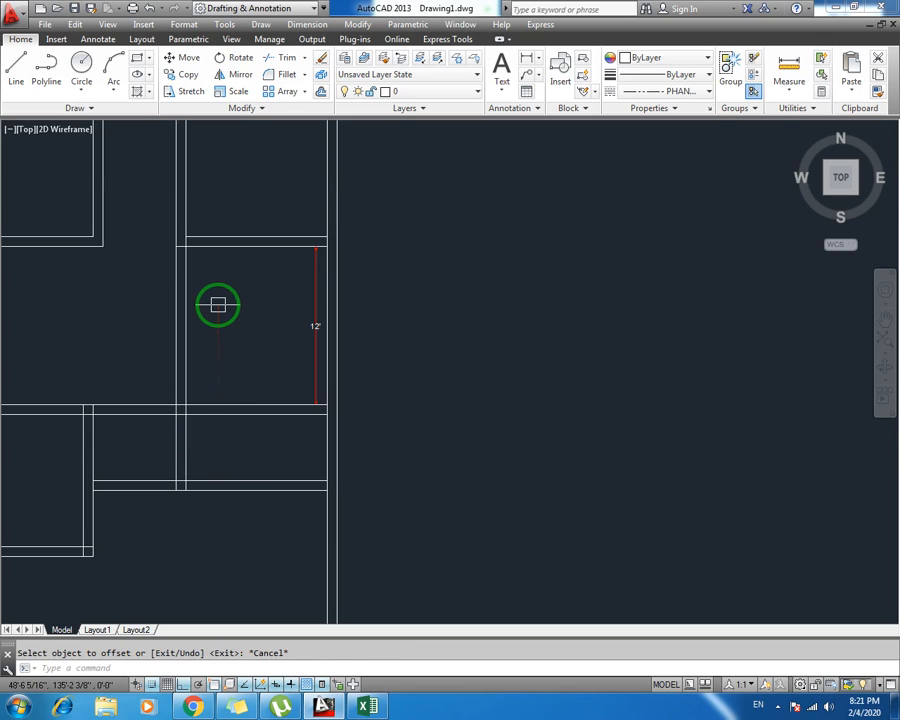
Check the width from the right wall to the new partition with an aligned dimension and delete that dimension
middle_click_drag(275, 406, 265, 346)
type("dal")
key("Return")
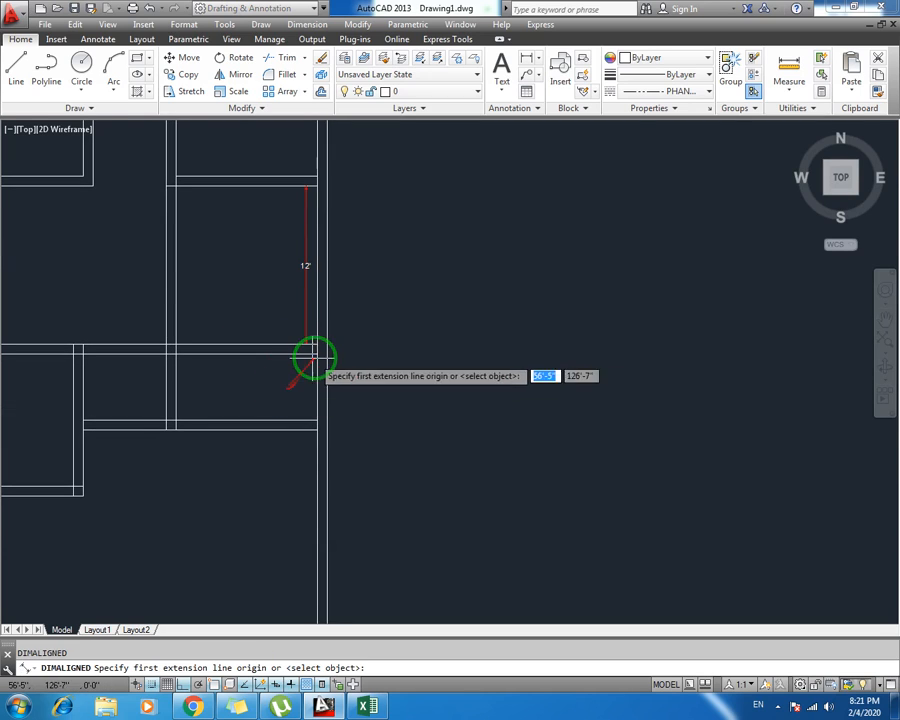
left_click(311, 355)
left_click(177, 352)
left_click(180, 374)
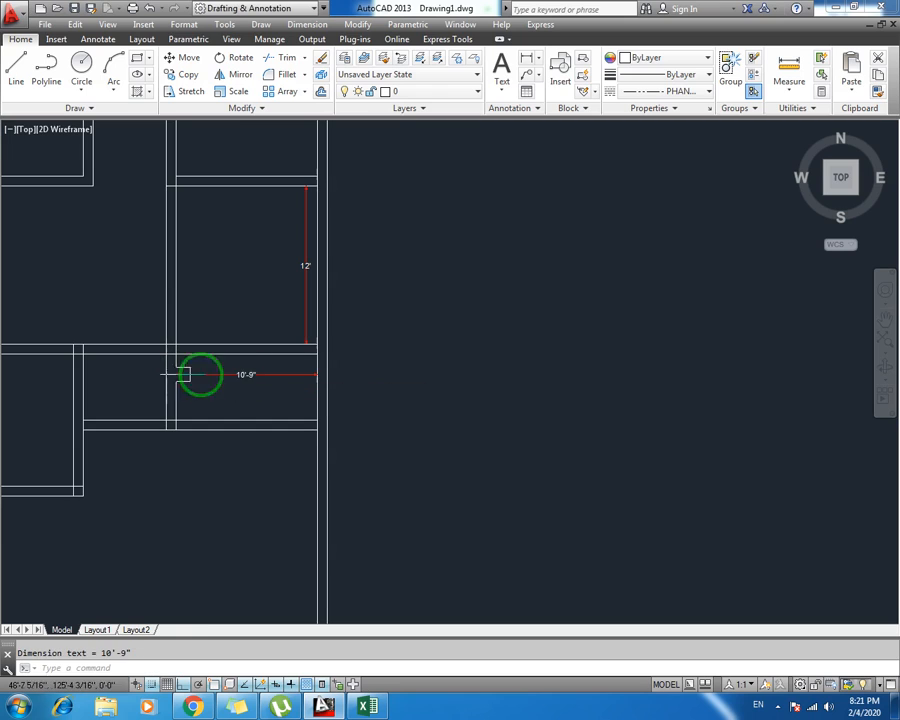
left_click(266, 373)
key("Delete")
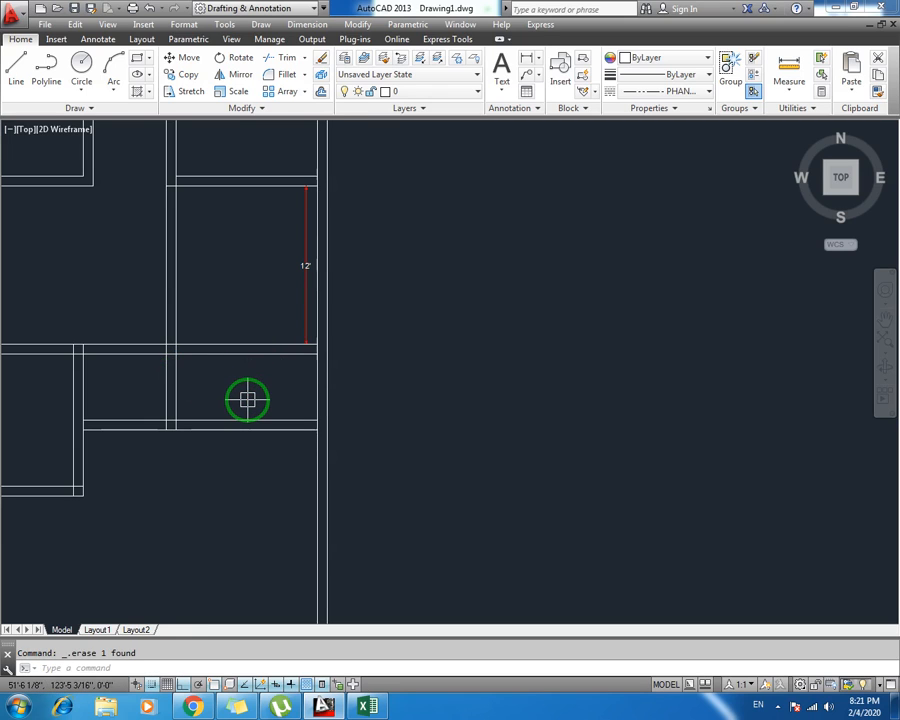
Offset the right outer wall's inner line 5' to the left
key("Return")
type("6")
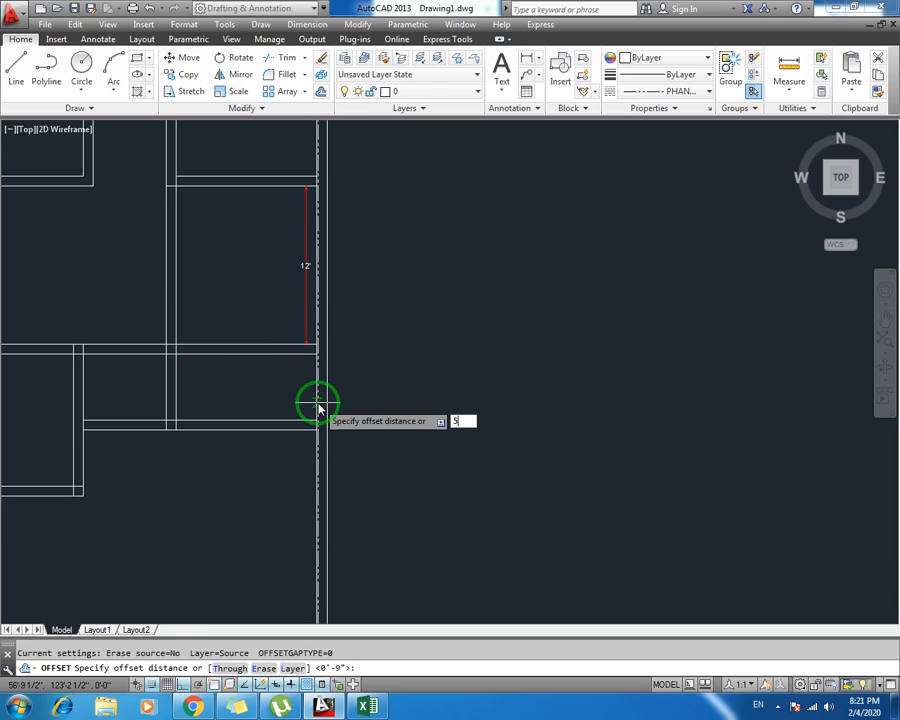
key("Return")
left_click(318, 406)
left_click(285, 395)
key("Escape")
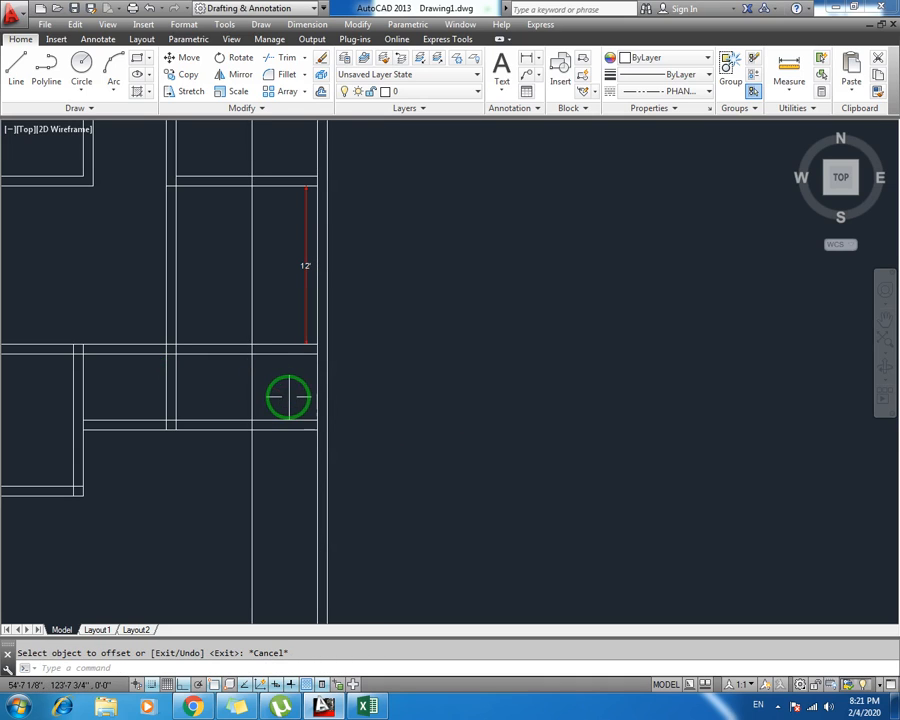
Trim the new vertical line at both cross walls and delete its leftover pieces above and below them
key("Return")
key("Return")
scroll(255, 366, "up", 5)
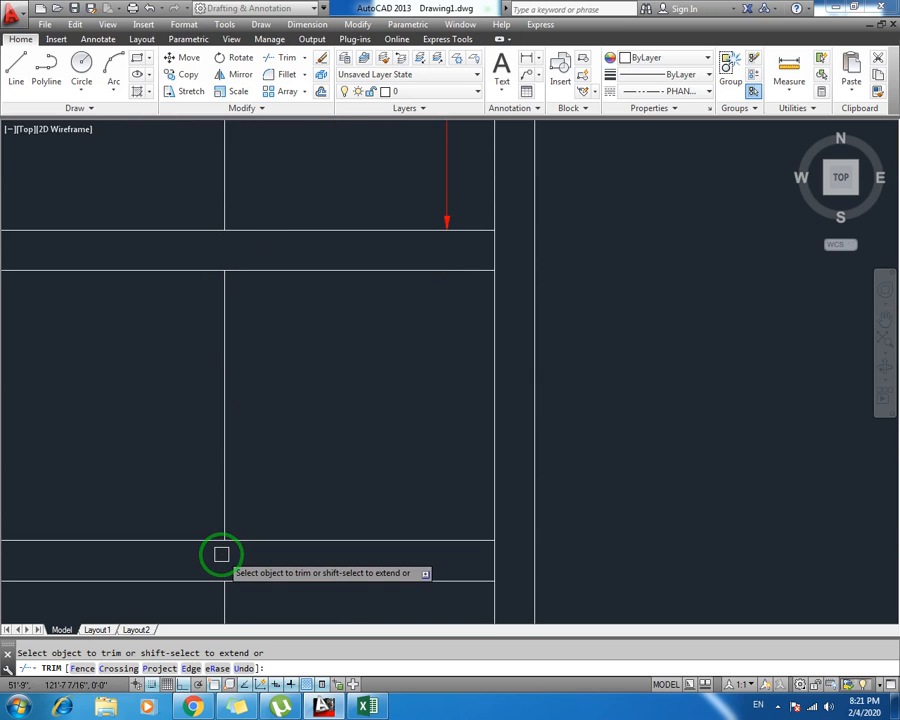
key("Escape")
scroll(236, 526, "down", 3)
left_click(267, 269)
left_click(165, 300)
key("Delete")
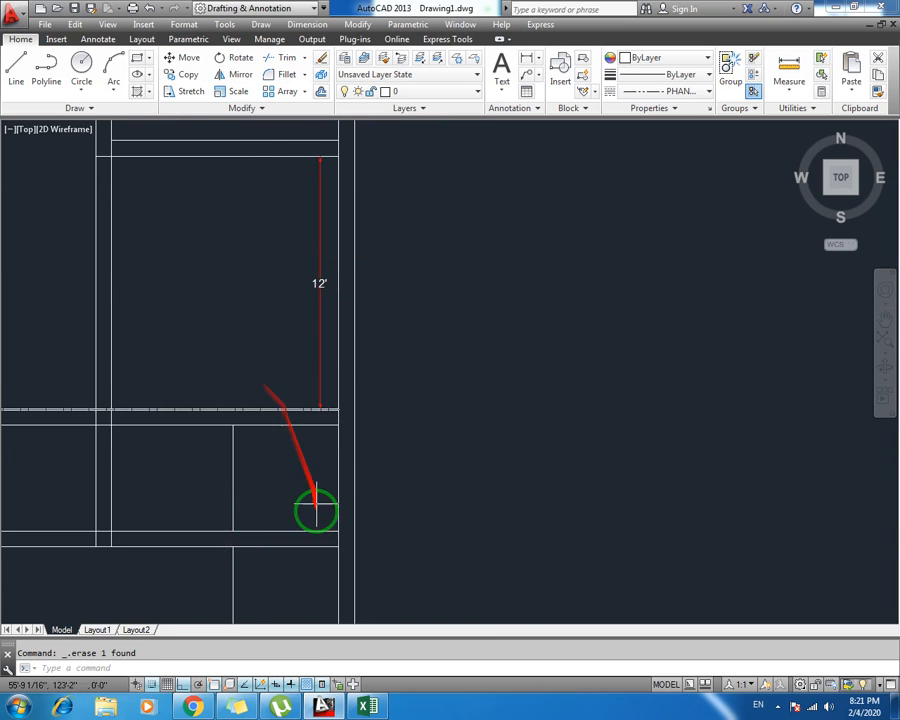
scroll(290, 354, "down", 2)
left_click(262, 471)
left_click(247, 480)
key("Delete")
Offset the short vertical line between the cross walls 4.5" to the left
middle_click_drag(263, 390, 260, 427)
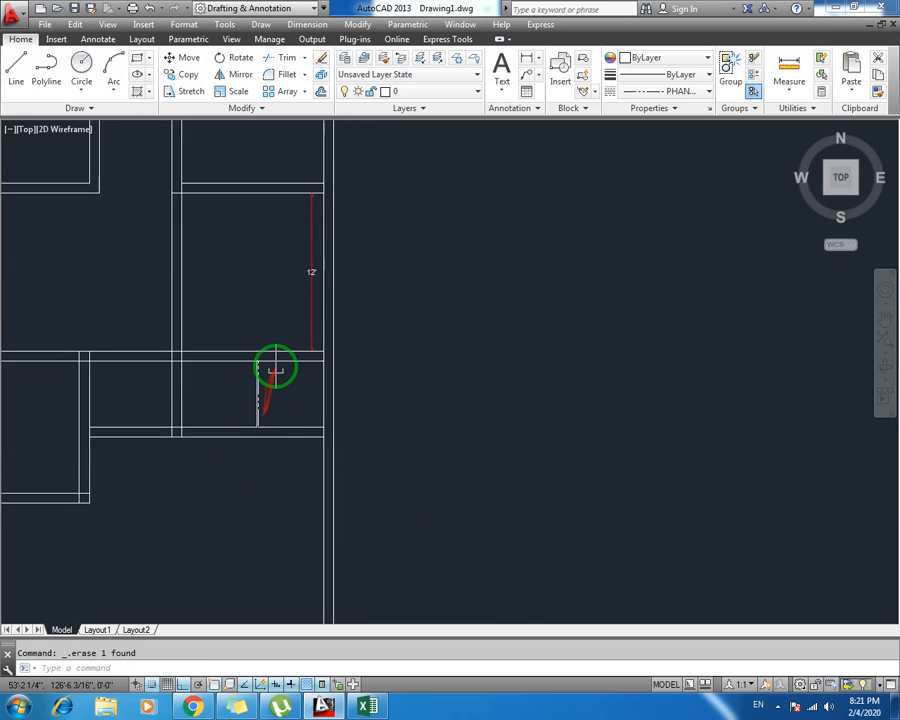
scroll(278, 369, "up", 2)
type("o")
key("Return")
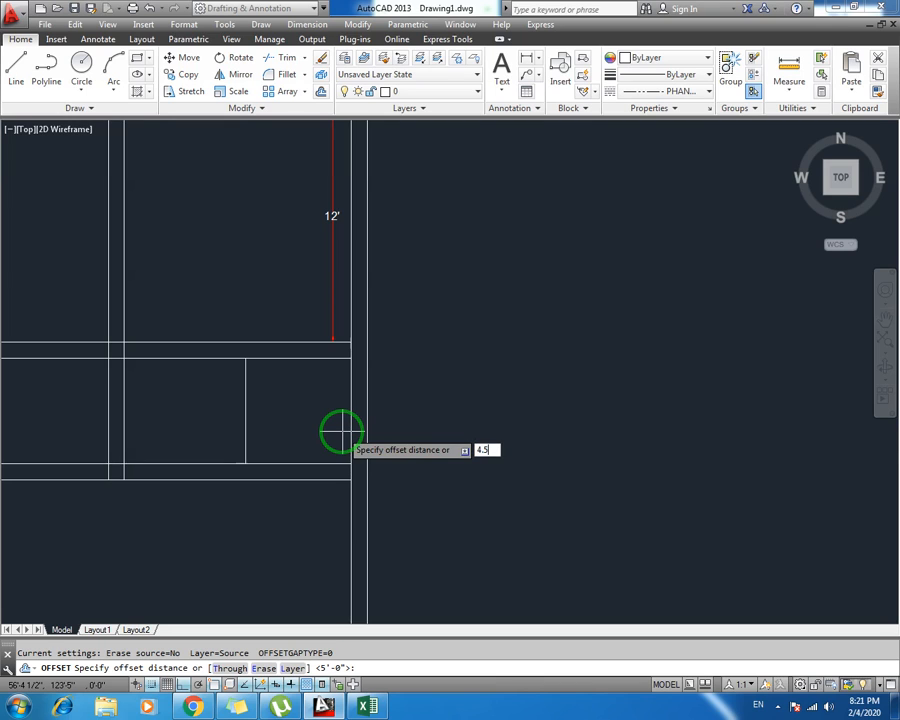
type("4.5")
key("Return")
left_click(245, 424)
left_click(212, 420)
key("Escape")
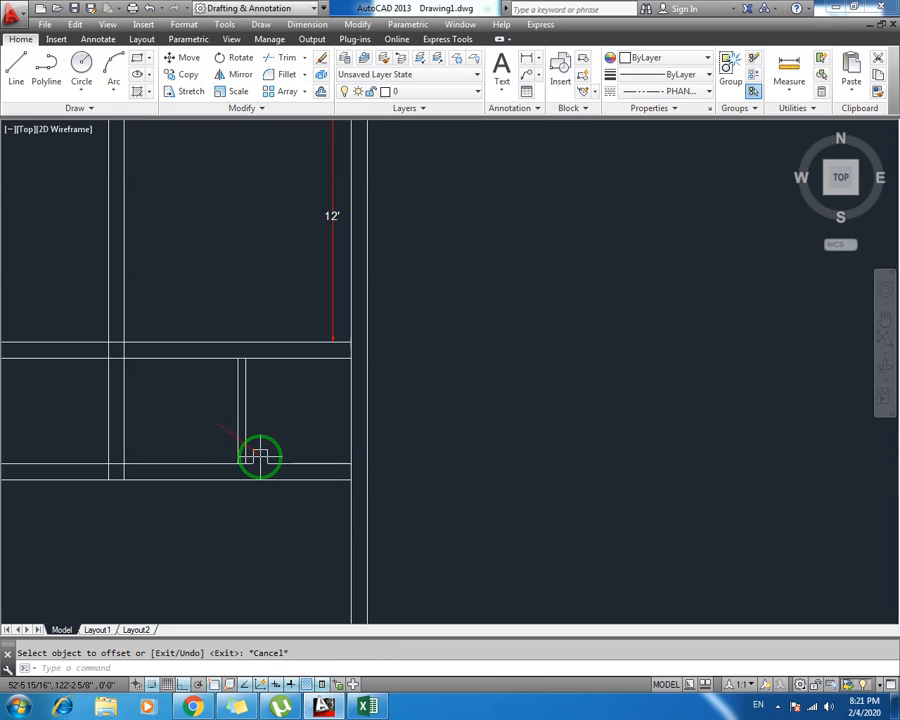
Place an aligned dimension from the thin partition's left face to the 9" wall's right face
type("dal")
key("Return")
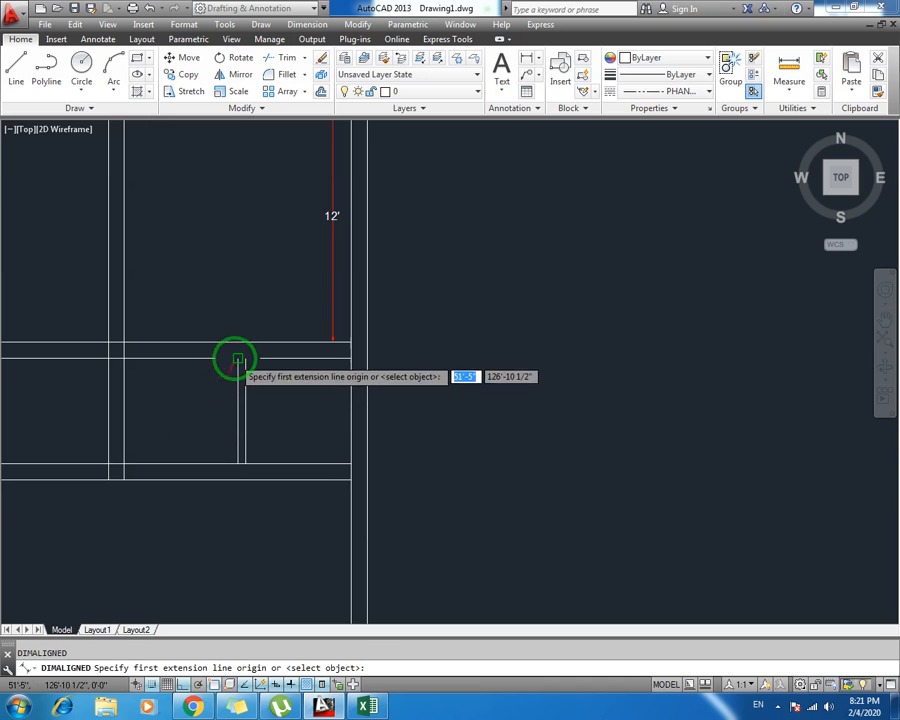
left_click(237, 358)
left_click(123, 359)
left_click(190, 375)
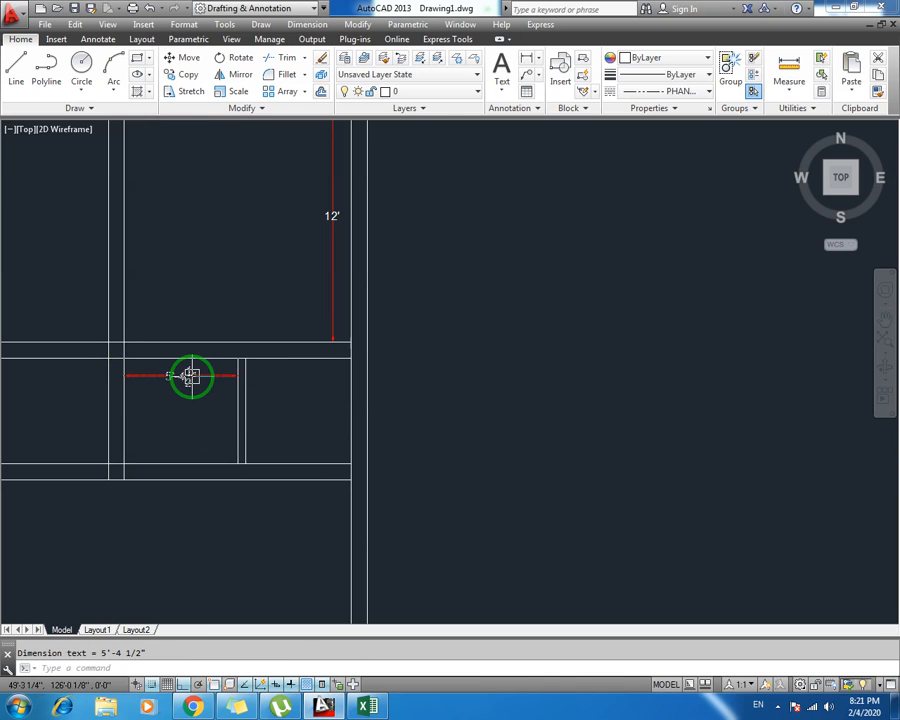
Delete the width dimension and undo the 4.5" leftward offset
left_click(192, 374)
key("Delete")
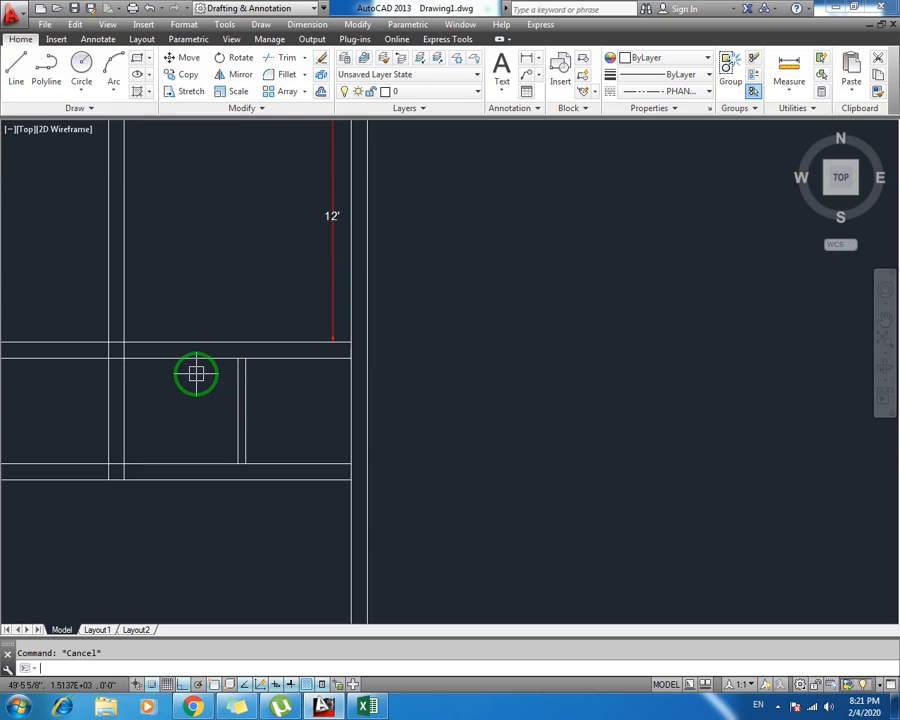
key("ctrl+z")
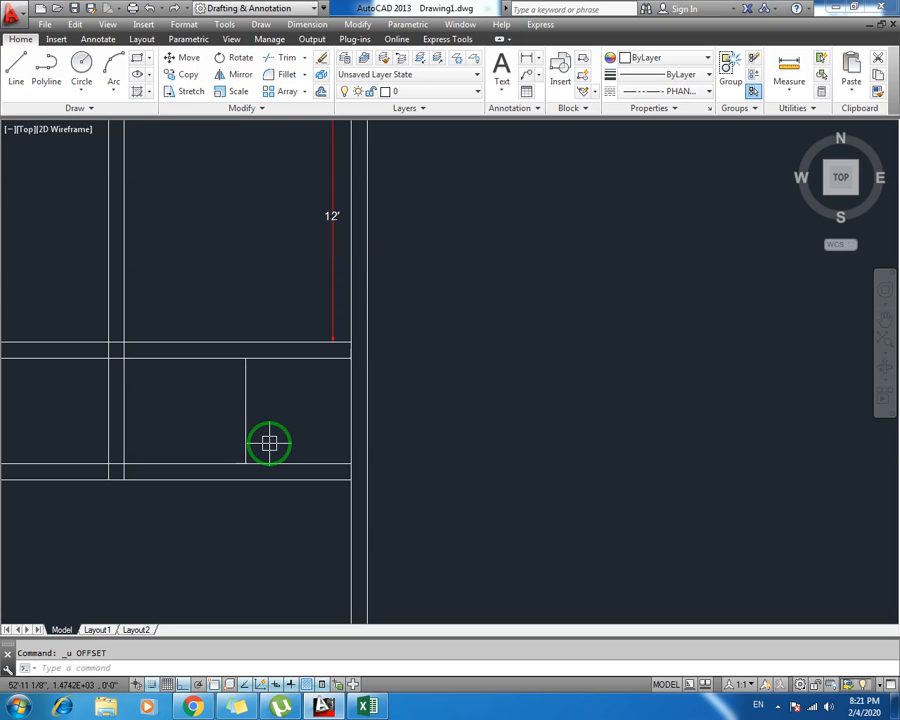
Offset the short vertical line between the cross walls 4.5" to the right to form a thin partition
type("o")
key("Return")
type("4")
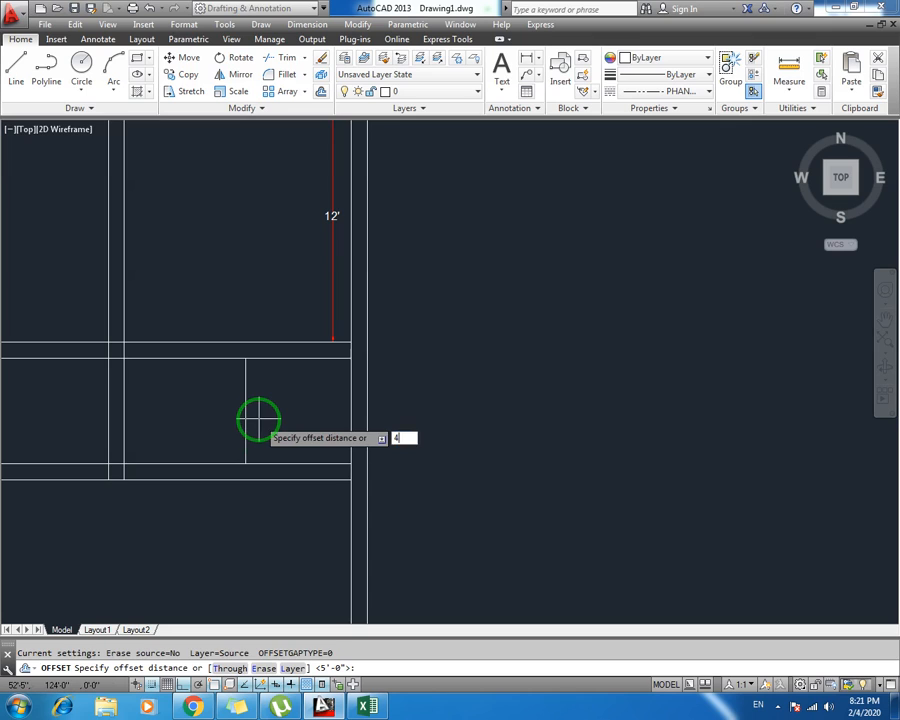
type(".5")
key("Return")
left_click(248, 419)
left_click(281, 428)
key("Escape")
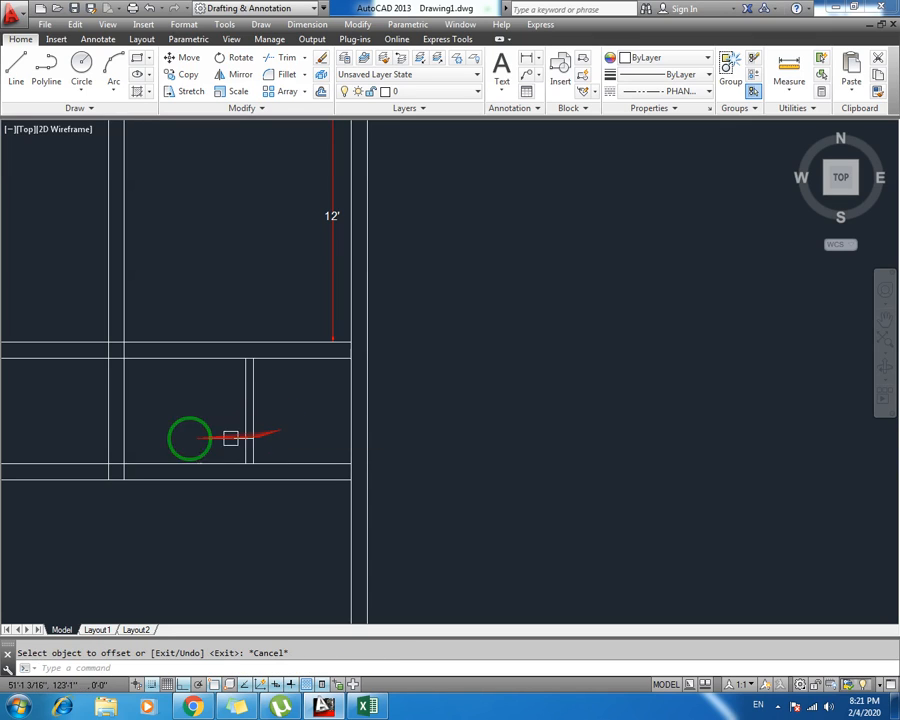
Trim both cross walls' lines out of the passage between the left room and the extended 9" wall
scroll(200, 415, "down", 3)
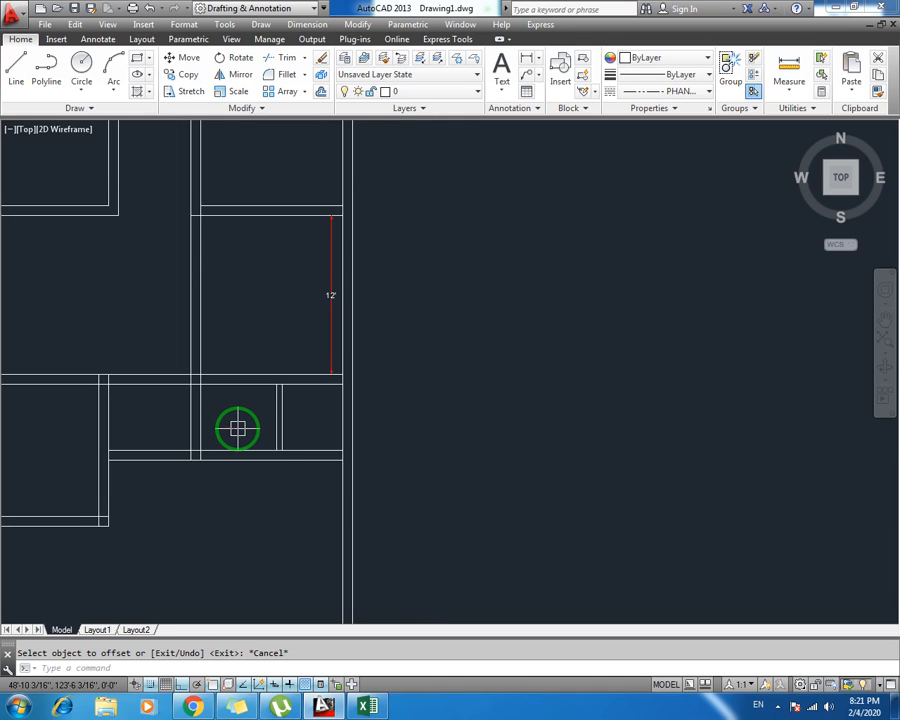
key("Return")
key("Return")
left_click(163, 360)
left_click(155, 412)
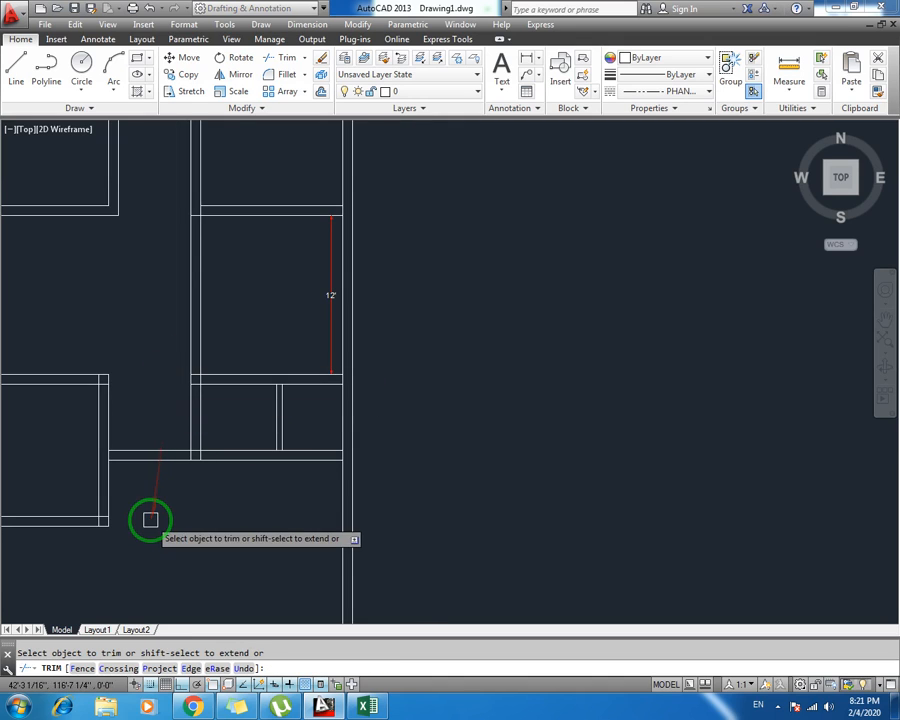
left_click(157, 455)
key("Escape")
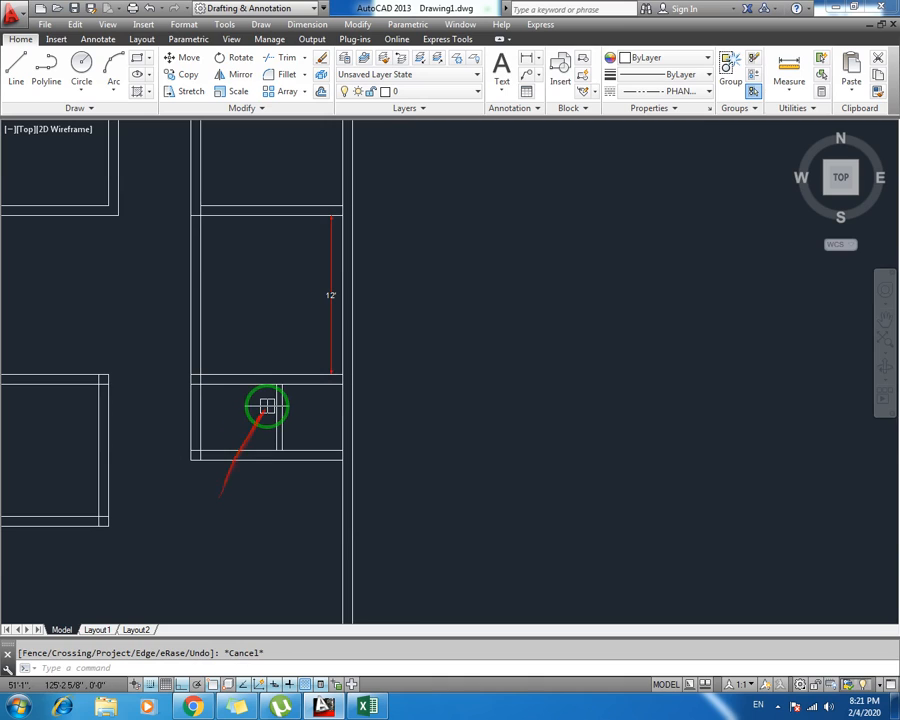
Place an aligned dimension across the width of the right small room, from the 9" wall to the partition's right face
type("da")
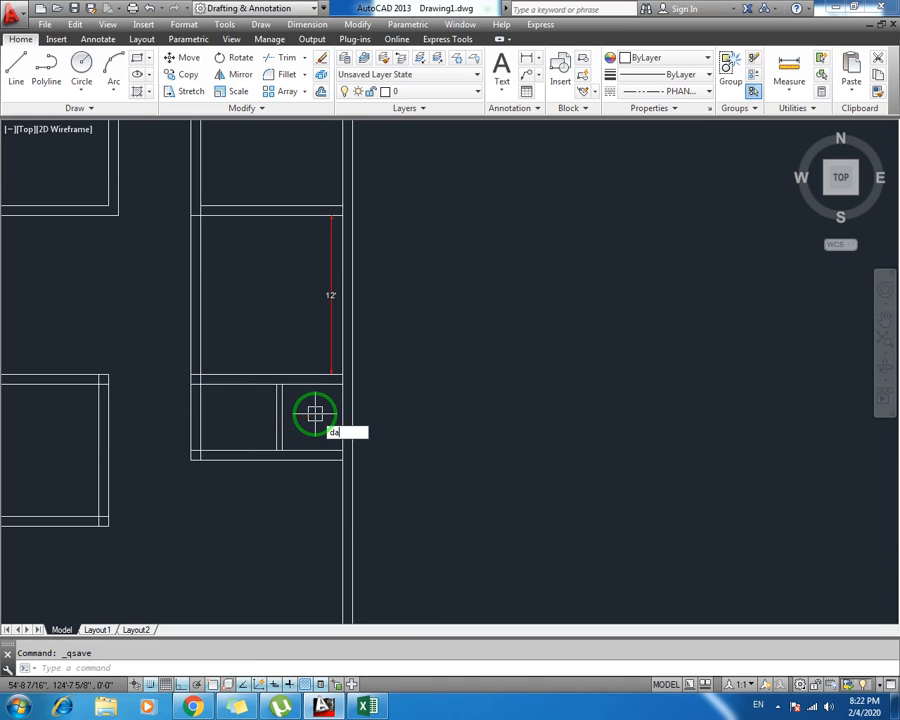
type("l")
key("Return")
scroll(352, 377, "up", 2)
left_click(337, 389)
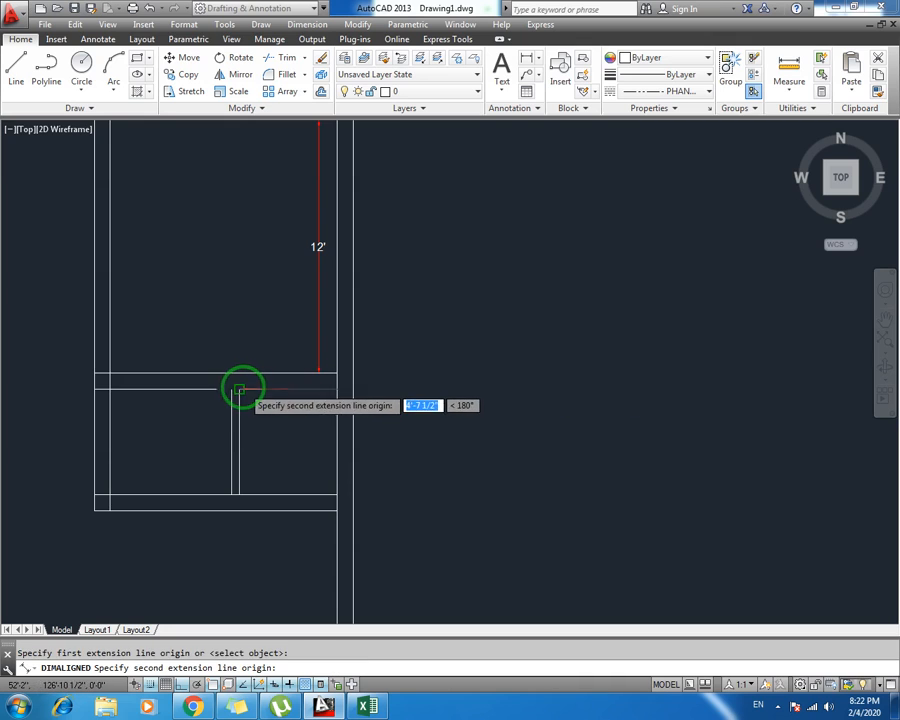
left_click(239, 389)
left_click(240, 391)
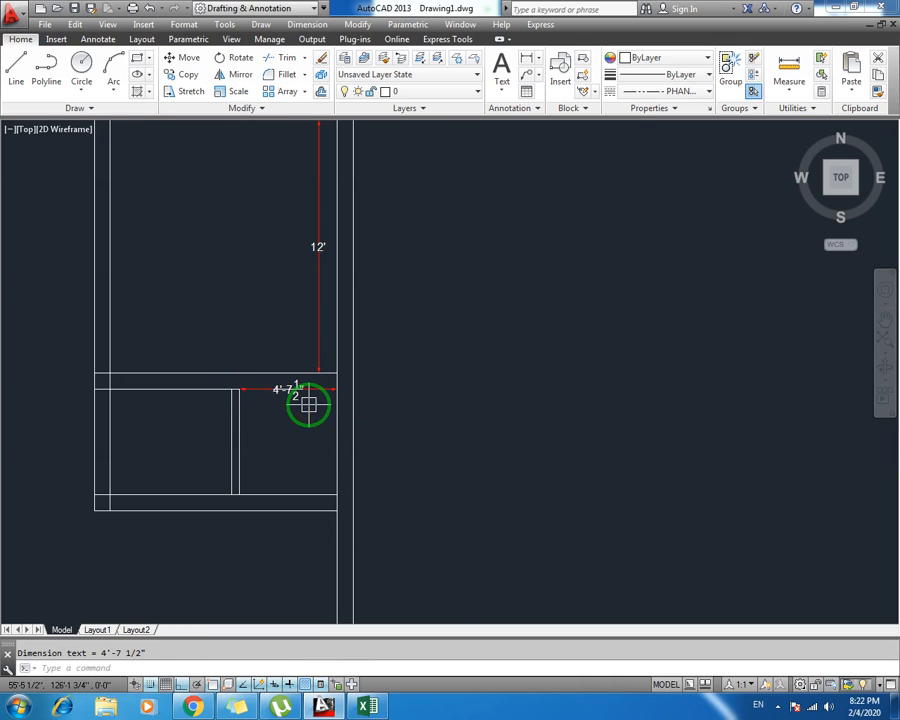
Place a vertical aligned dimension between the two cross walls inside the right small room
type("dal")
key("Return")
left_click(337, 389)
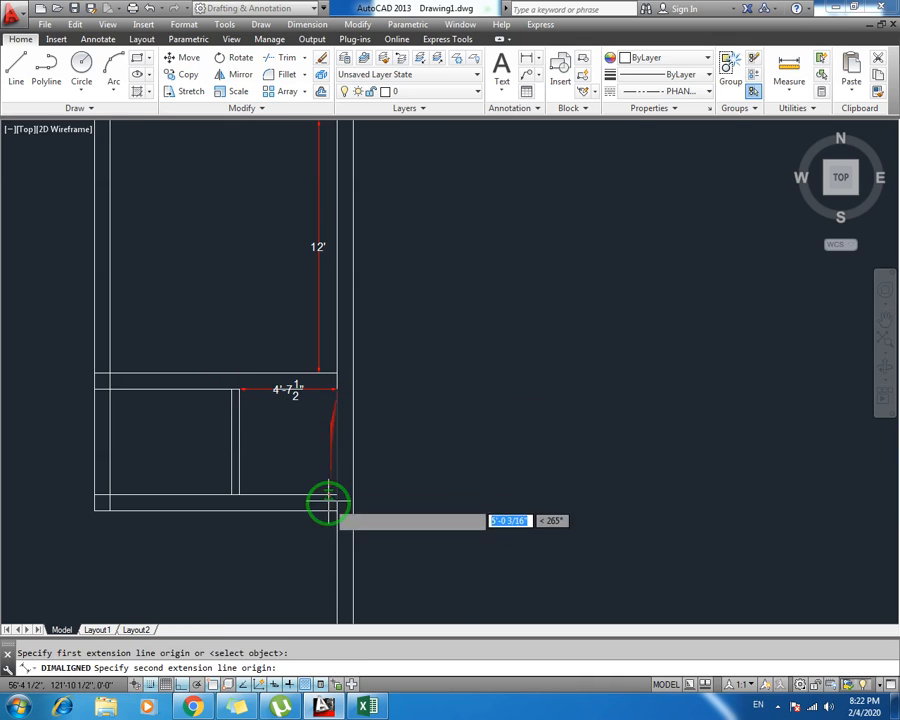
left_click(337, 494)
left_click(318, 490)
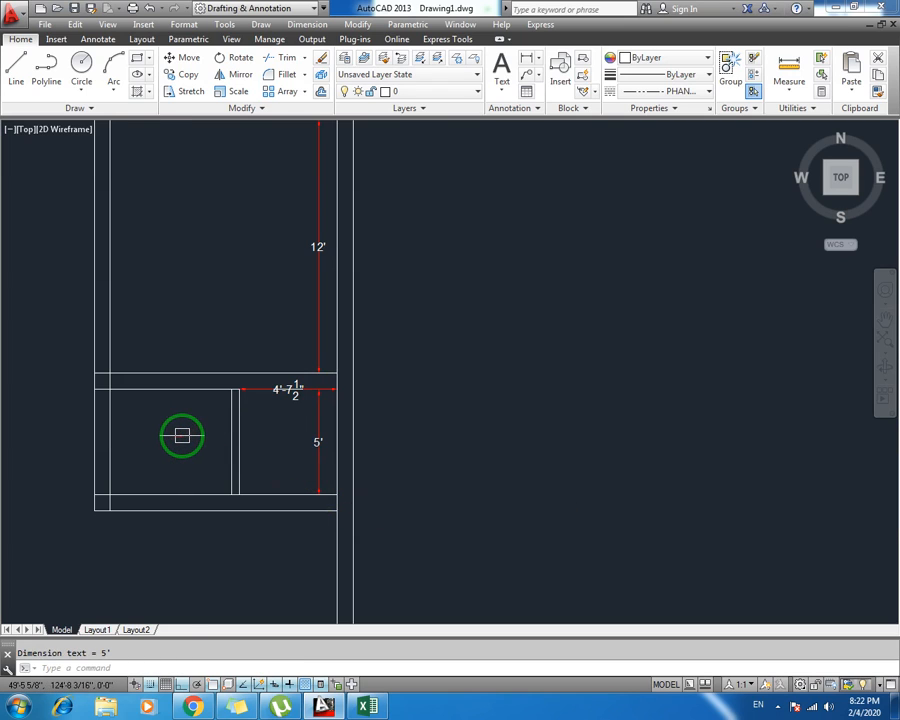
Place an aligned dimension across the left small room, from the partition's left face to the left wall's inner face
type("dal")
key("Return")
left_click(229, 389)
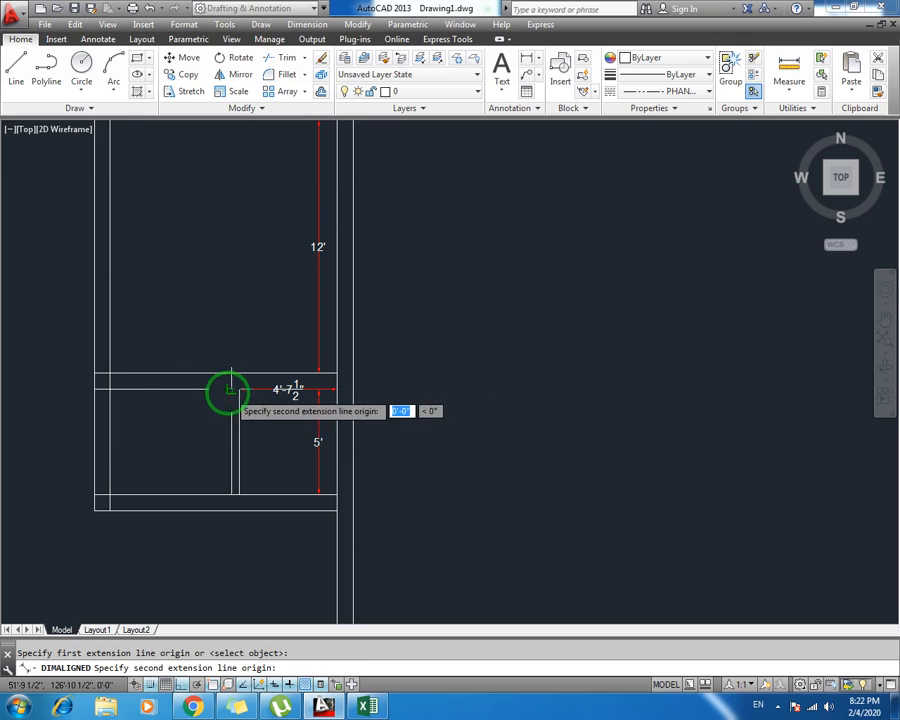
left_click(110, 389)
left_click(165, 401)
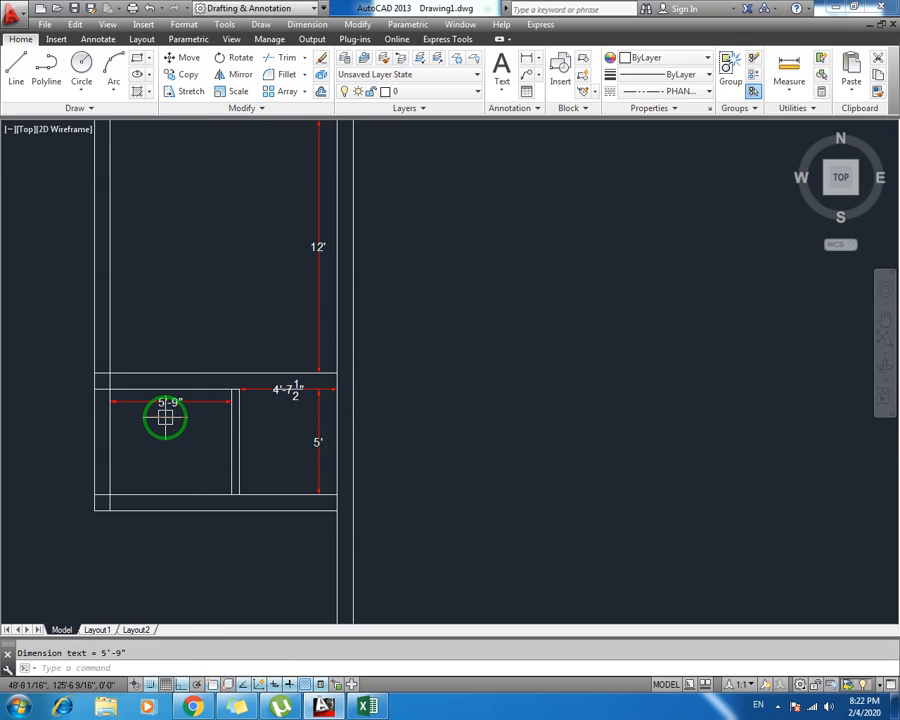
Trim the overlapping line ends where both cross walls of the small rooms meet the left wall
mouse_move(165, 418)
middle_mouse_down()
mouse_move(202, 403)
mouse_move(216, 408)
middle_mouse_up()
scroll(189, 411, "down", 2)
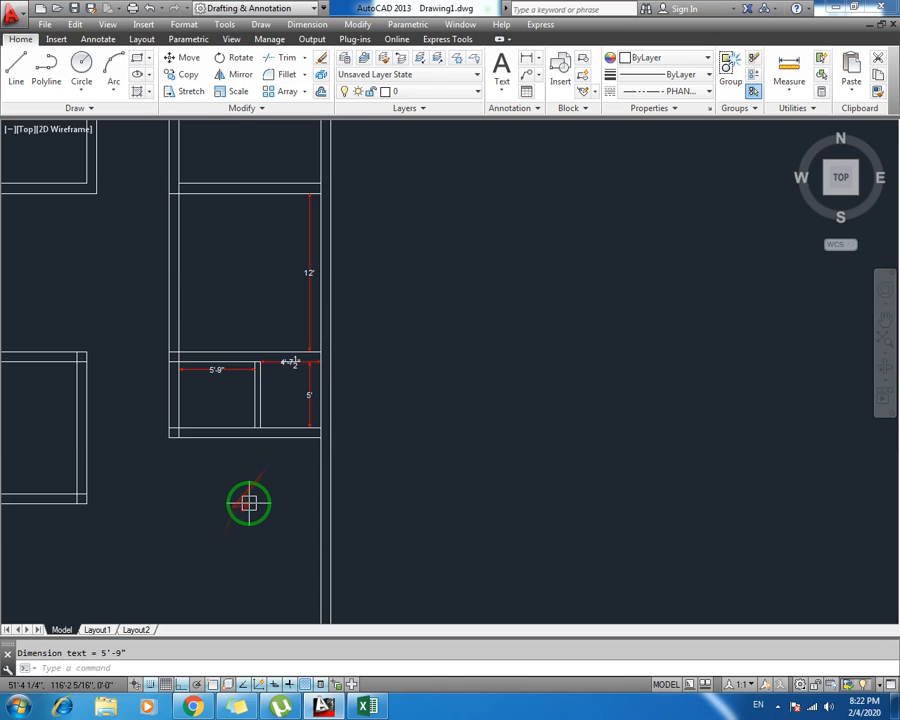
type("tr")
key("Return")
key("Return")
scroll(170, 425, "up", 2)
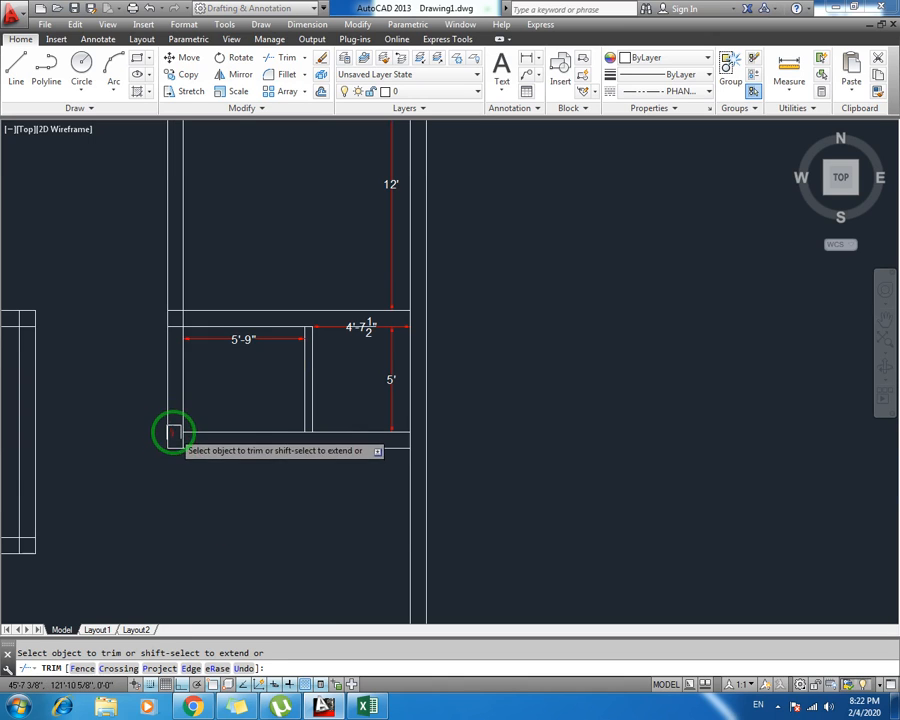
scroll(164, 310, "up", 2)
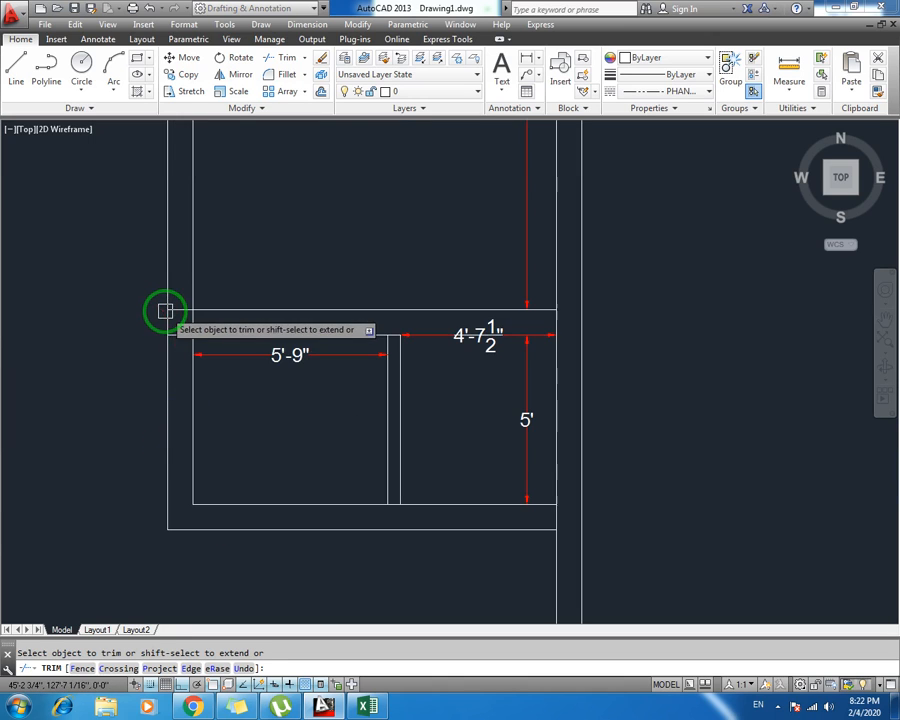
key("Escape")
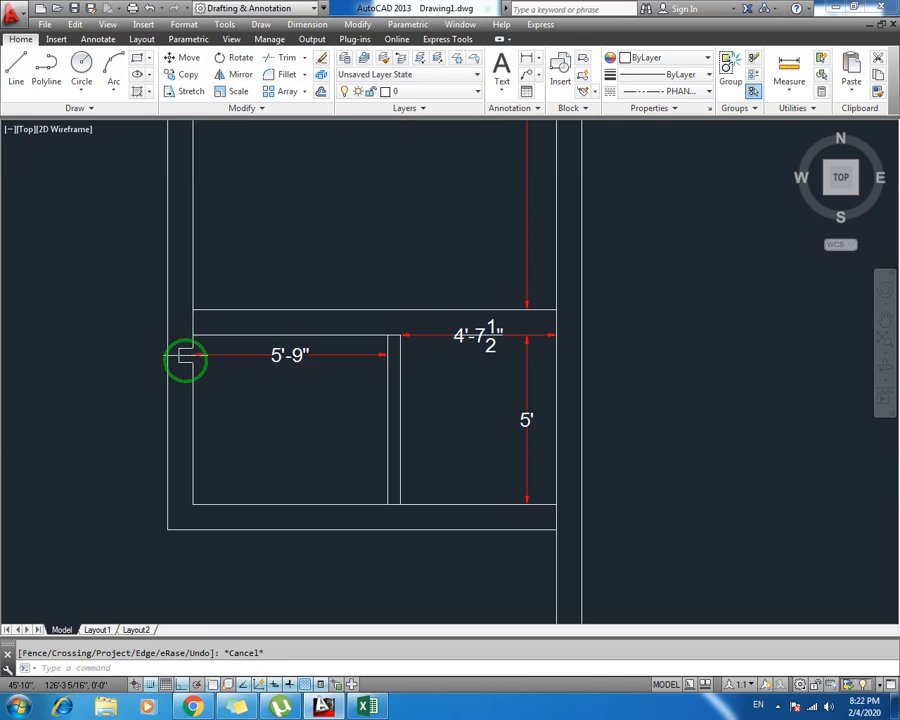
Offset the lower line of the small rooms' bottom wall 14' downward
scroll(200, 420, "down", 2)
middle_click_drag(212, 418, 176, 369)
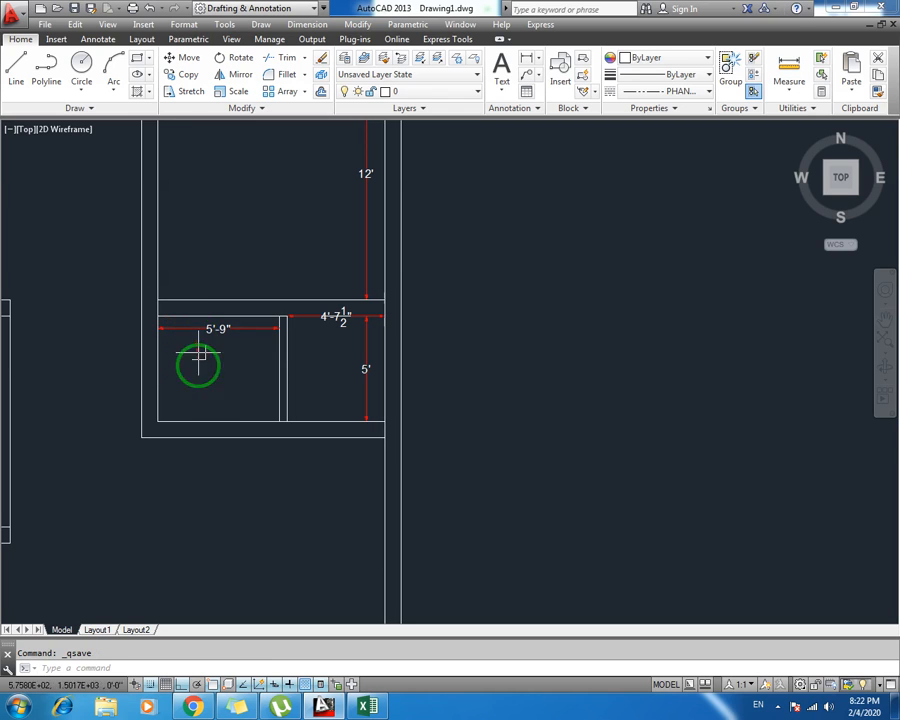
scroll(239, 356, "down", 2)
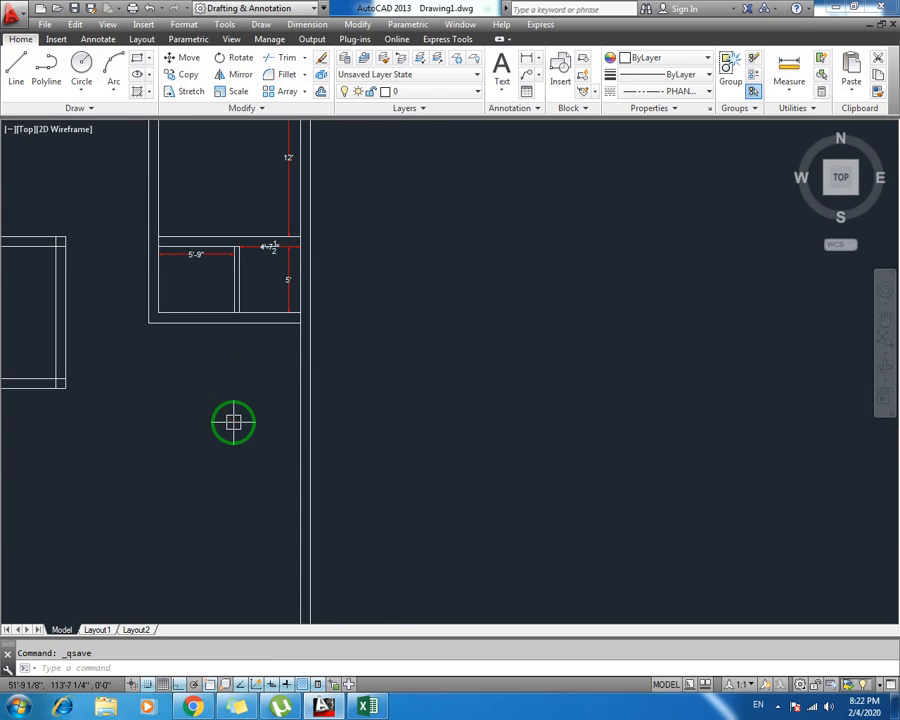
type("o")
key("Return")
type("14")
key("Return")
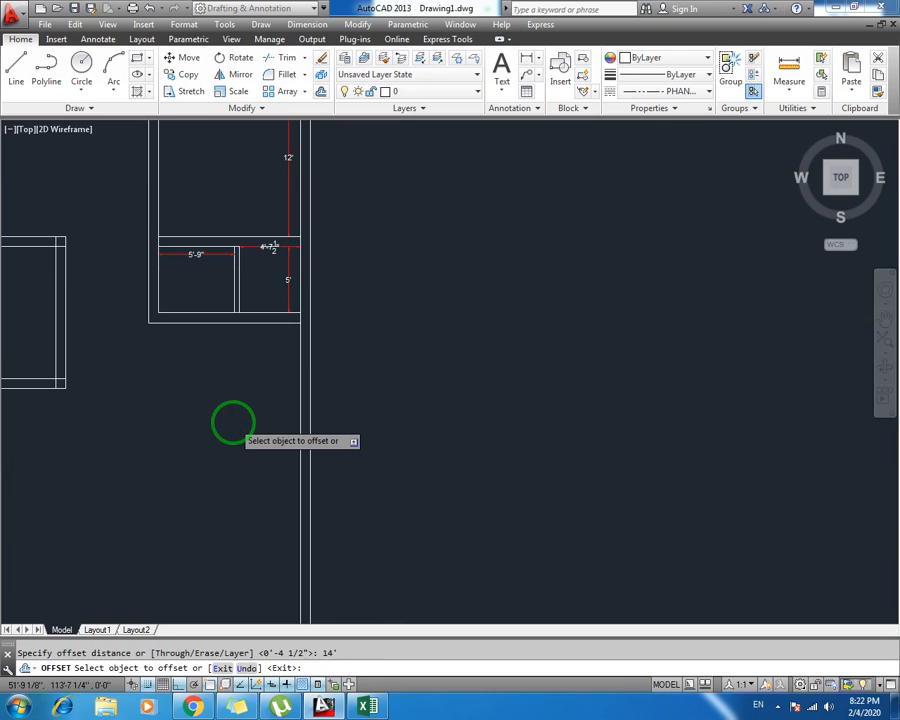
left_click(230, 321)
left_click(200, 432)
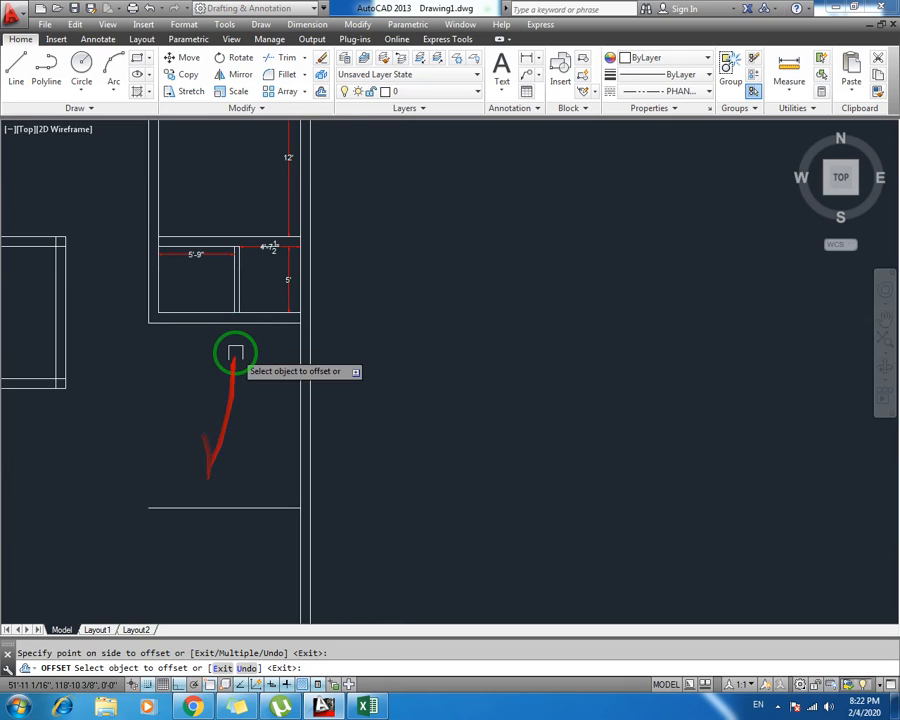
key("Escape")
Check the length of the small rooms' bottom wall with an aligned dimension and delete the dimension
type("dal")
key("Return")
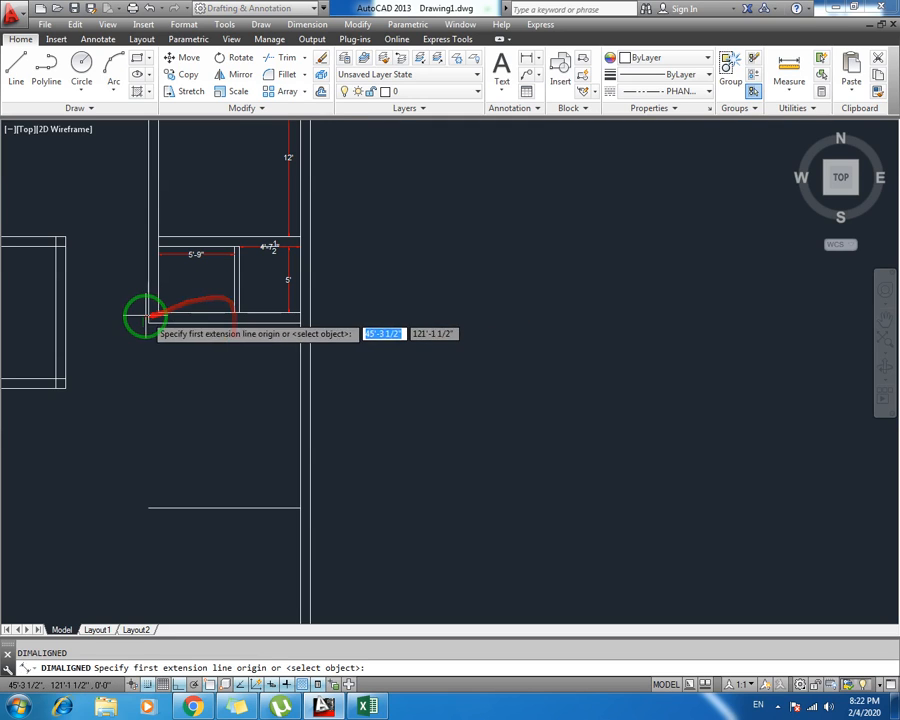
left_click(150, 321)
left_click(298, 321)
left_click(287, 341)
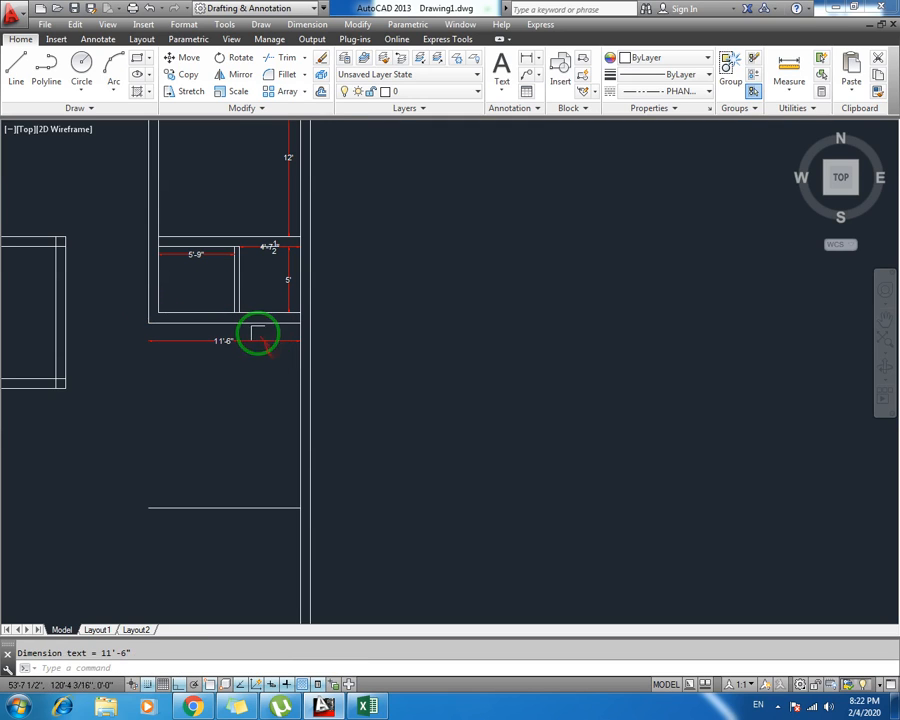
left_click(258, 339)
key("Delete")
key("Escape")
Check the distance from the offset line down to the outer wall's inner corner with an aligned dimension and delete it
scroll(238, 359, "down", 2)
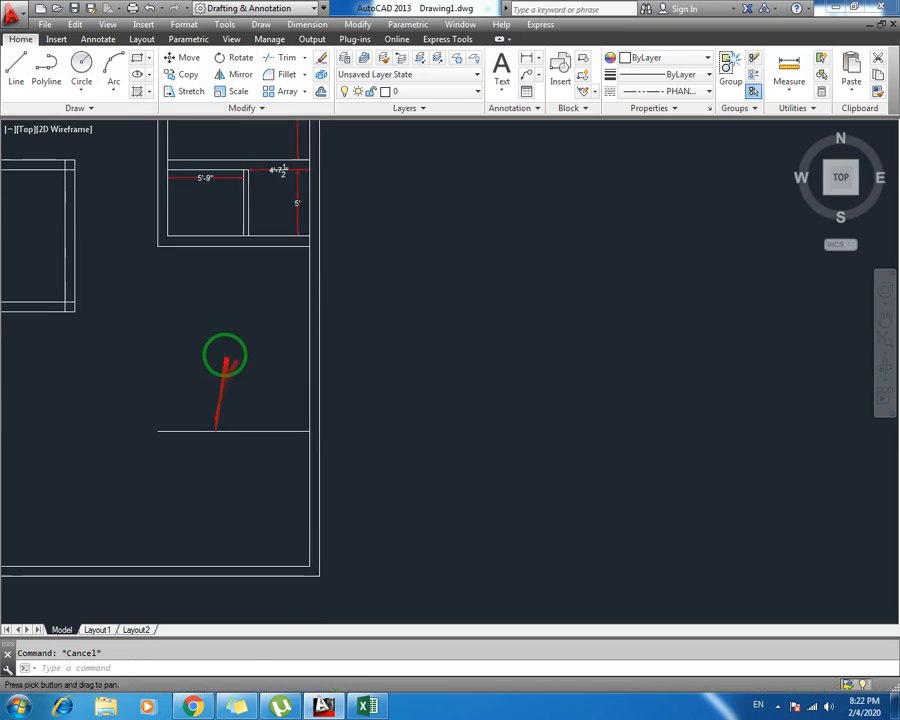
type("dal")
key("Return")
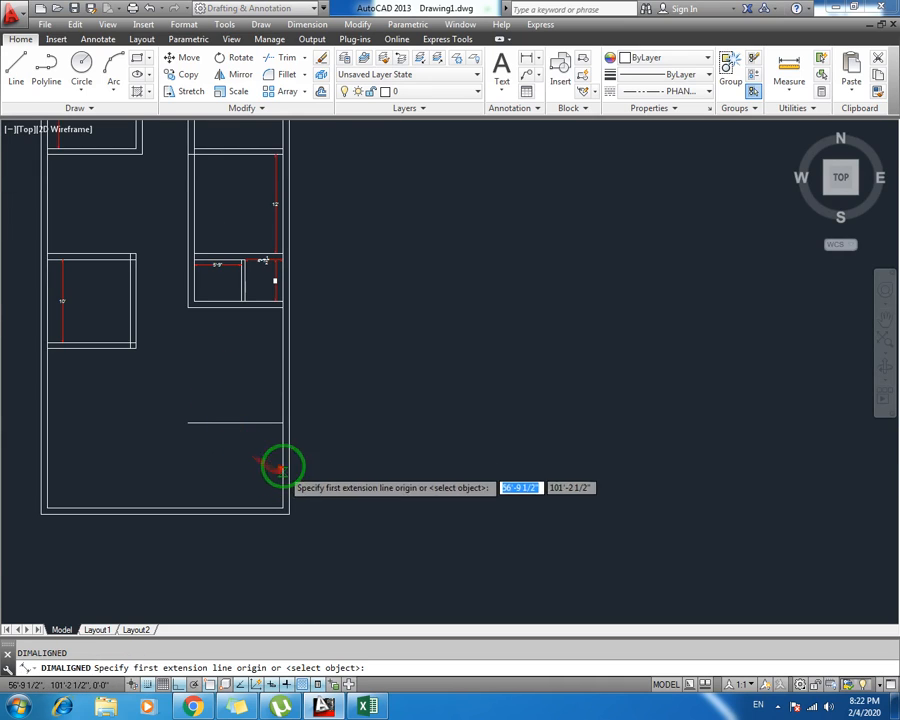
scroll(280, 450, "up", 2)
left_click(277, 444)
left_click(277, 565)
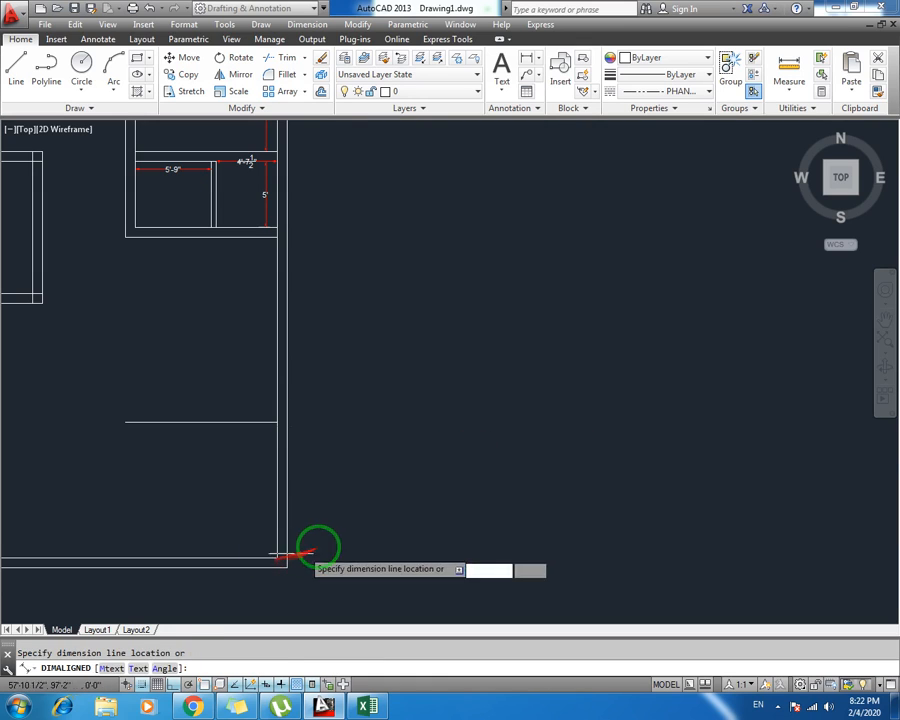
left_click(321, 590)
left_click(332, 470)
left_click(309, 505)
key("Delete")
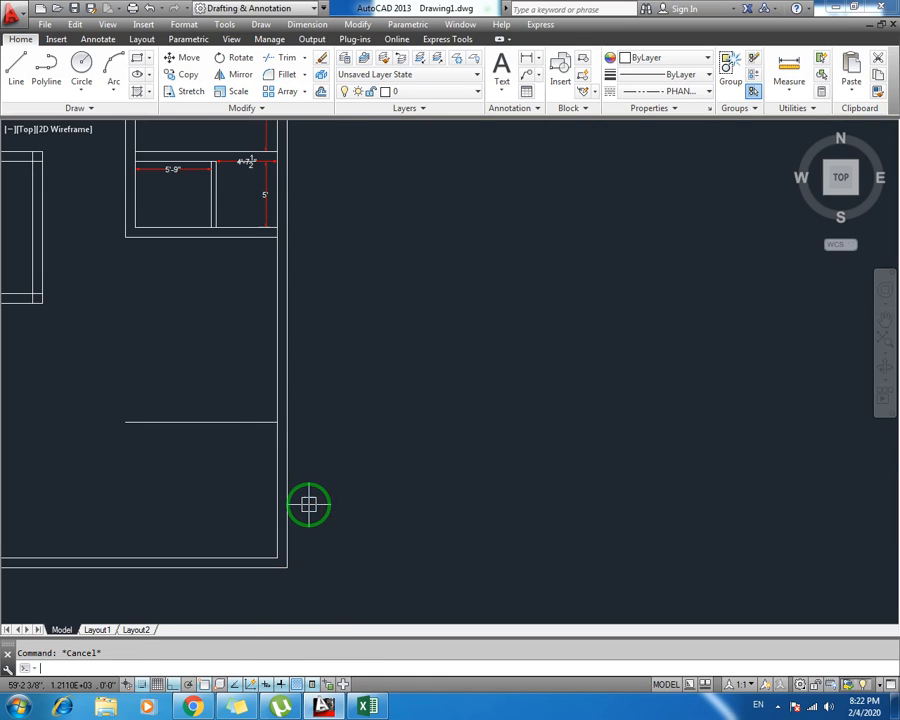
Move the offset horizontal line 2' downward
mouse_move(266, 490)
left_mouse_down()
mouse_move(226, 408)
mouse_move(191, 446)
left_mouse_up()
key("Return")
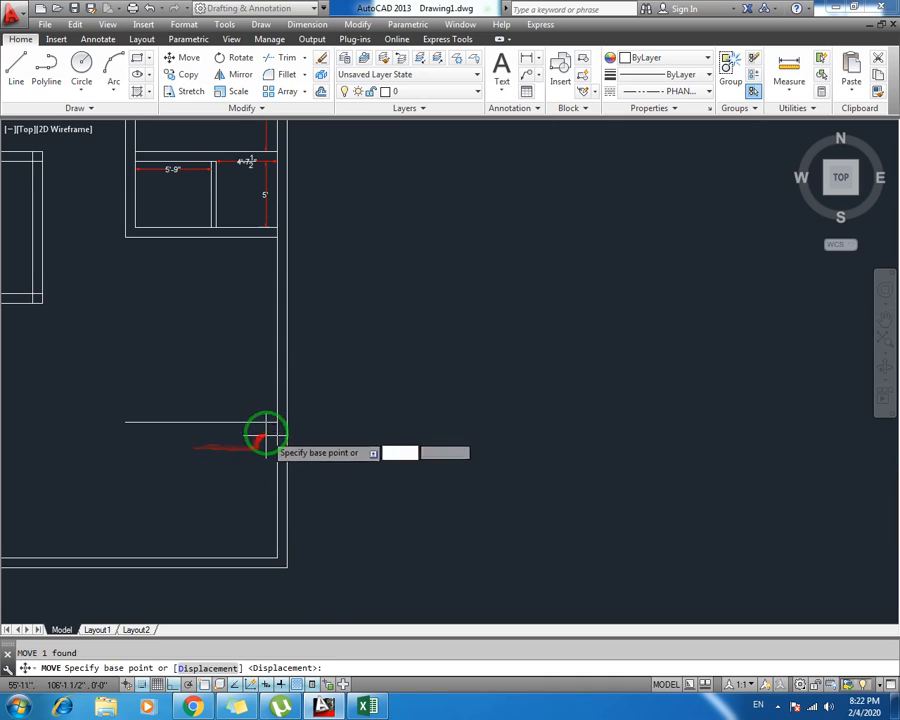
left_click(274, 422)
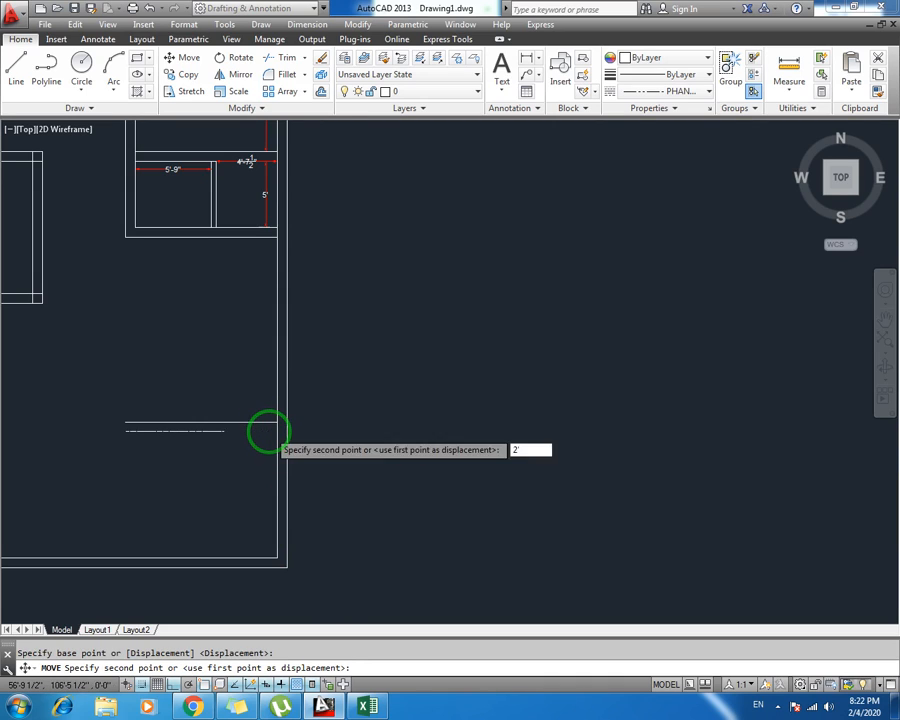
key("Escape")
Check the distance from the small rooms' bottom wall to the moved line with an aligned dimension and delete it
type("dal")
key("Return")
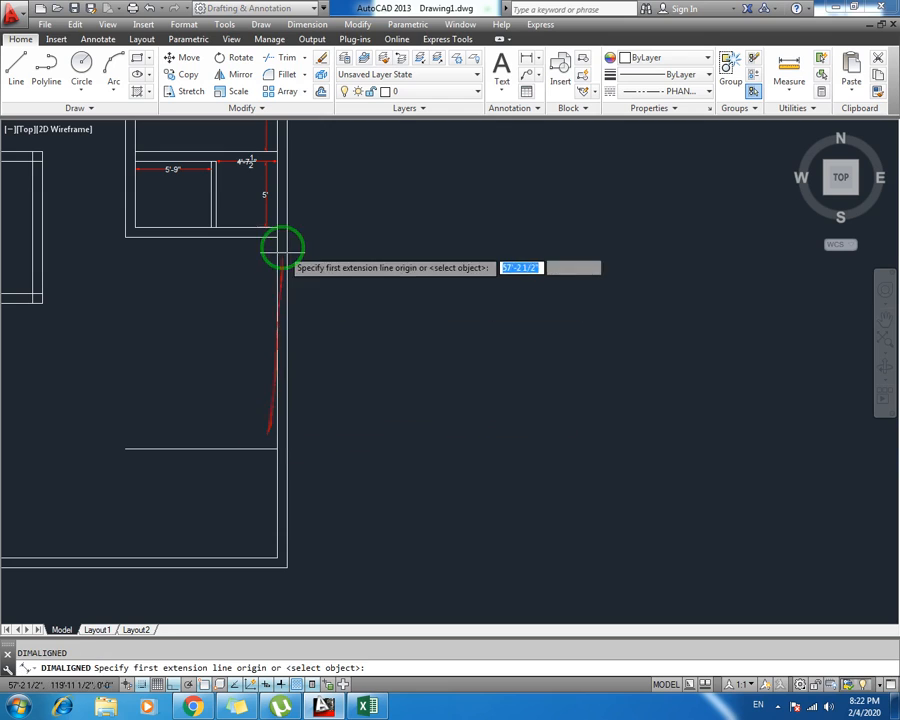
left_click(275, 243)
left_click(274, 447)
left_click(345, 437)
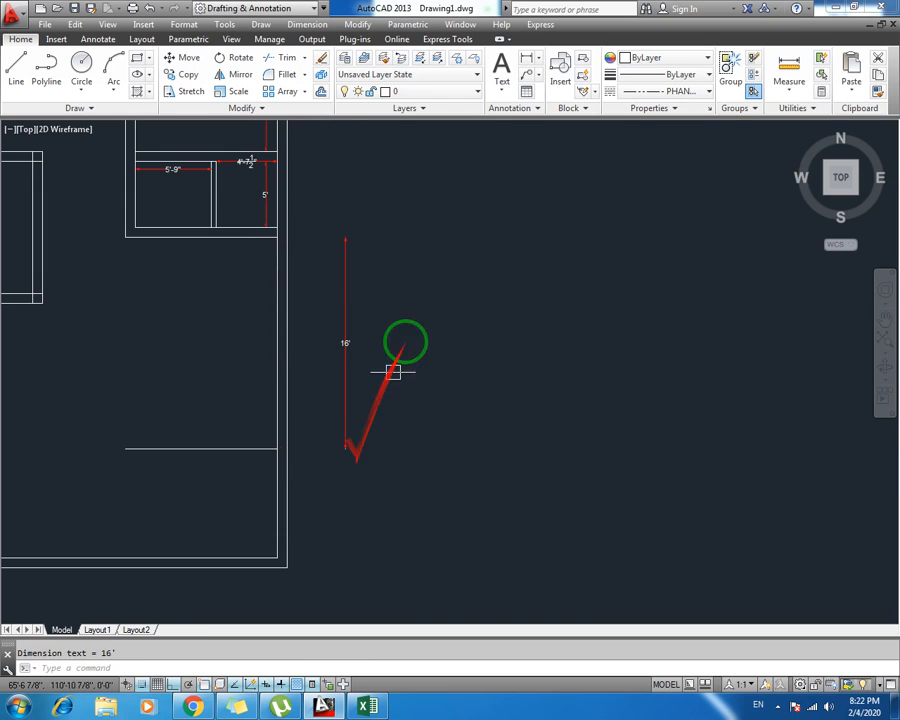
left_click(408, 306)
left_click(342, 358)
key("Delete")
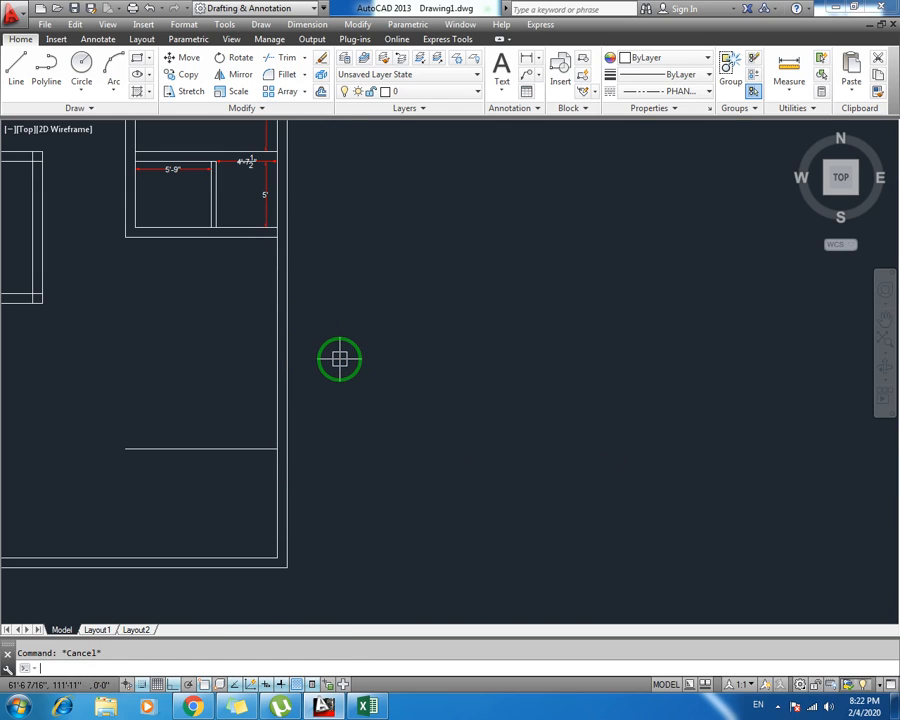
Offset the moved horizontal line 9" upward to form a new cross wall
key("Return")
type("8")
key("Return")
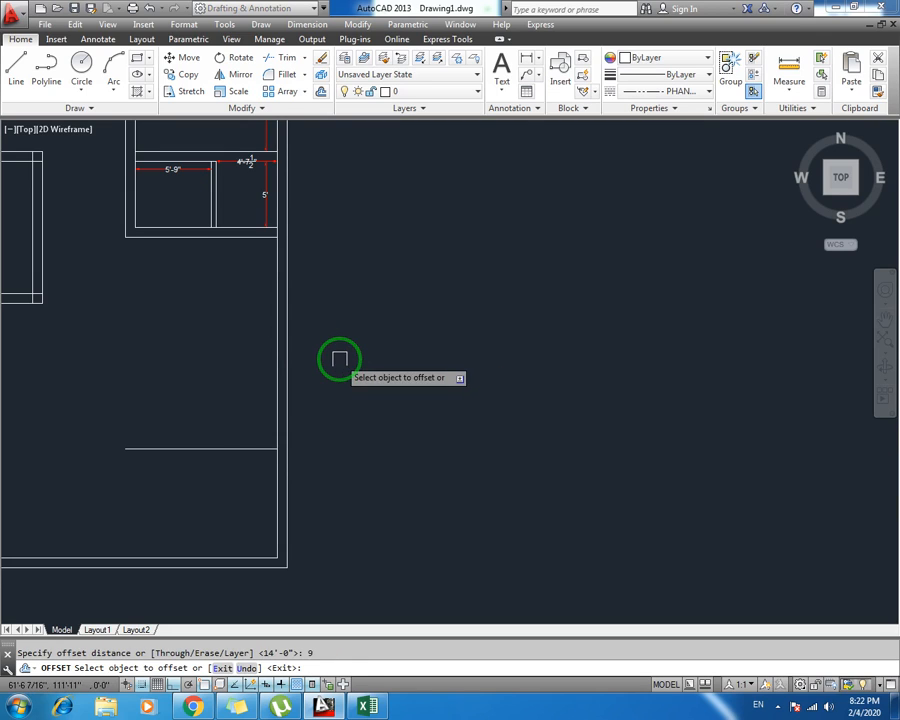
left_click(213, 446)
left_click(240, 420)
key("Escape")
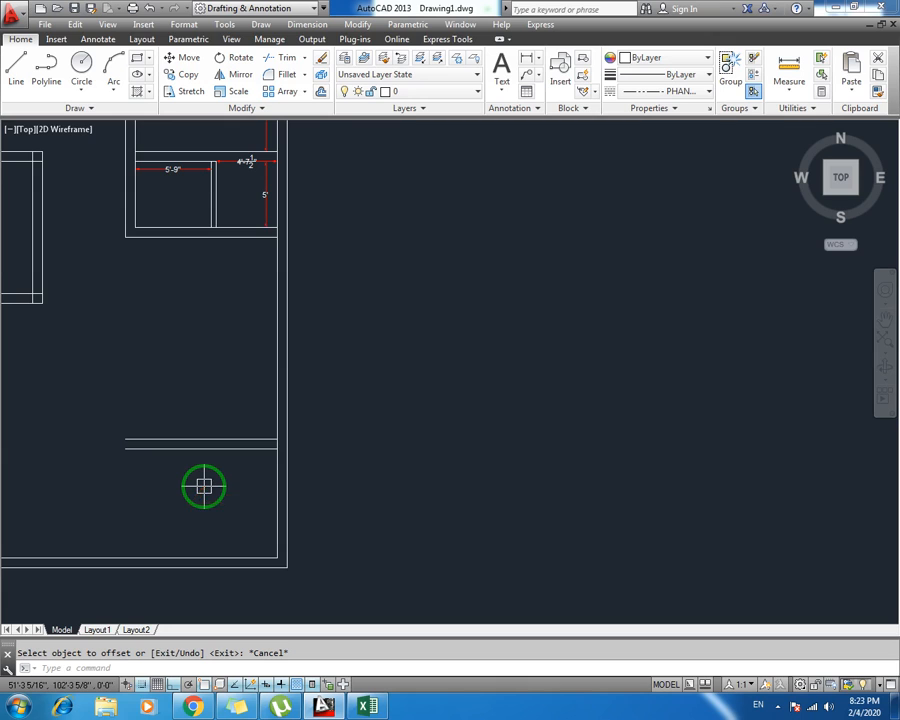
Extend the left wall's outer line from the small rooms down to the new cross wall's upper line
middle_click_drag(191, 515, 255, 481)
middle_click_drag(257, 347, 283, 385)
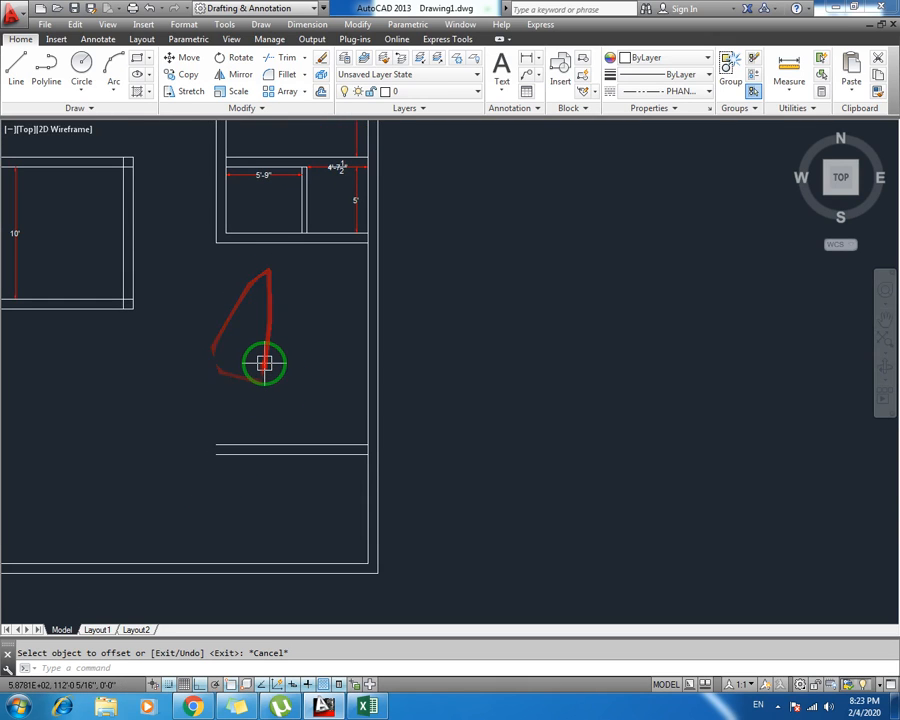
type("ex")
key("Return")
key("Return")
left_click(241, 214)
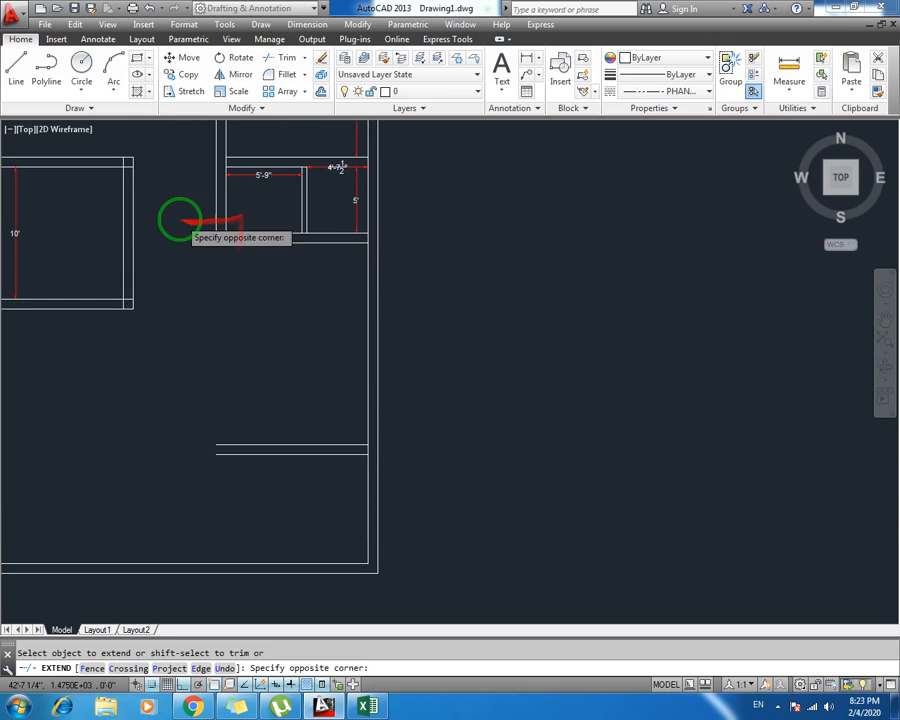
left_click(183, 228)
key("Escape")
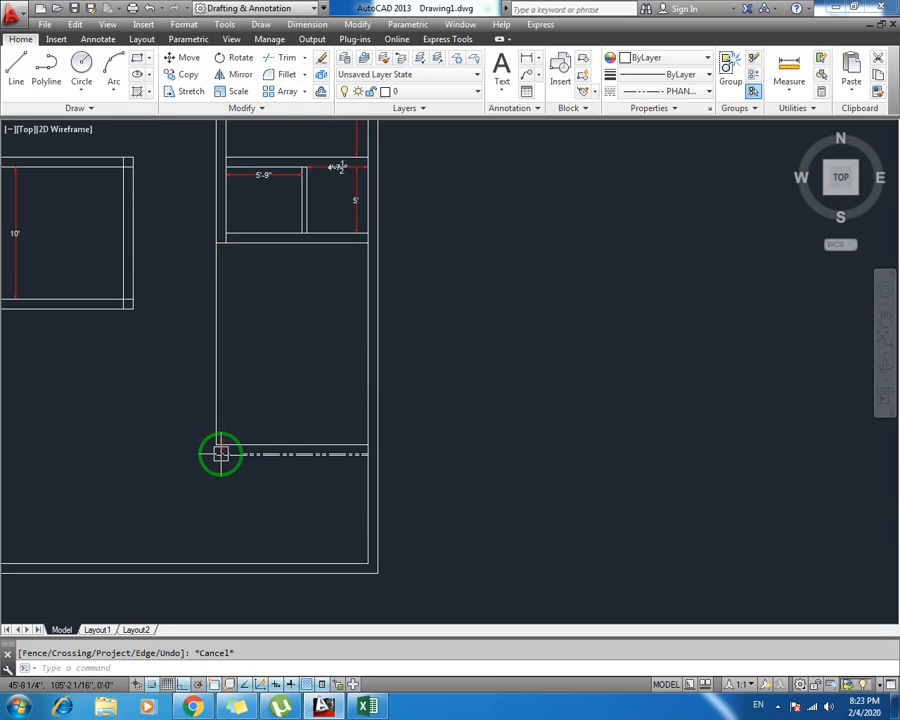
Extend the left wall's outer line further to the new cross wall's lower line
type("ex")
key("Return")
key("Return")
left_click(233, 389)
left_click(187, 403)
key("Escape")
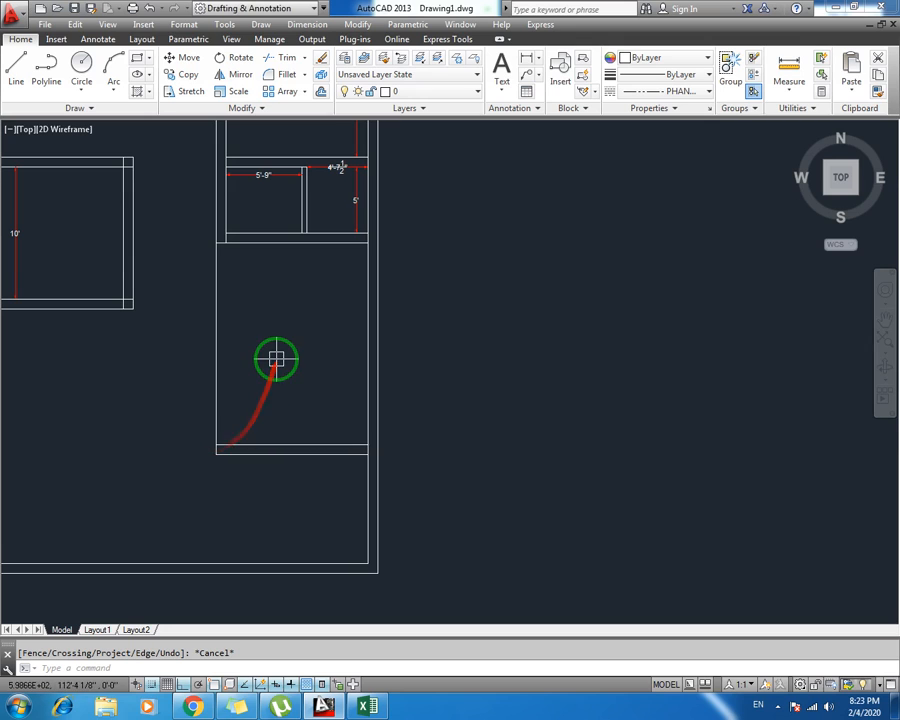
Extend the left wall's inner line from the small rooms down to the new cross wall's upper line
scroll(227, 243, "up", 3)
type("ex")
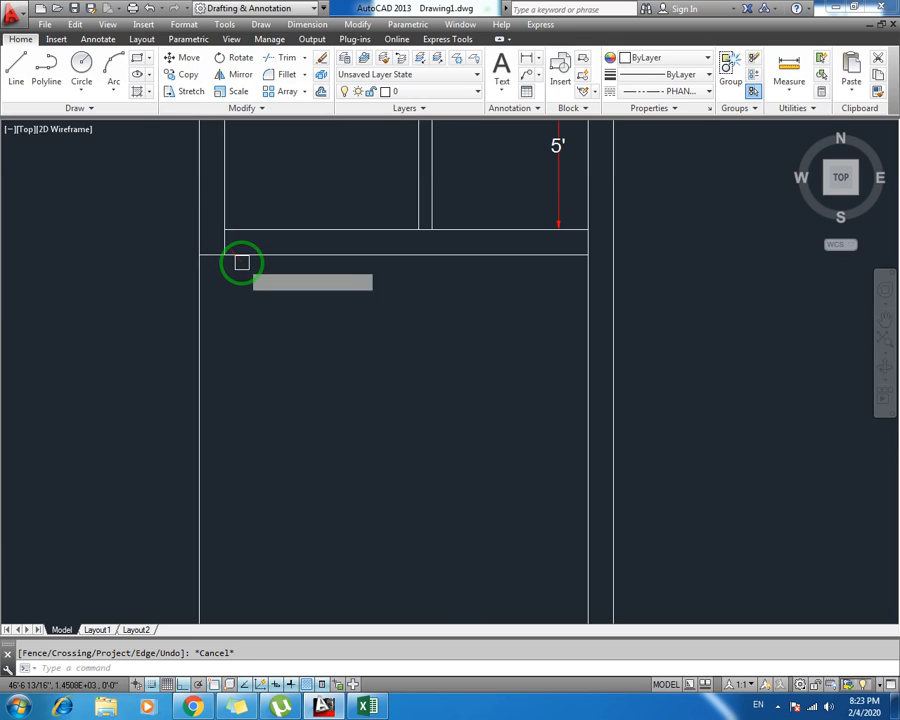
key("Return")
key("Return")
scroll(227, 241, "down", 2)
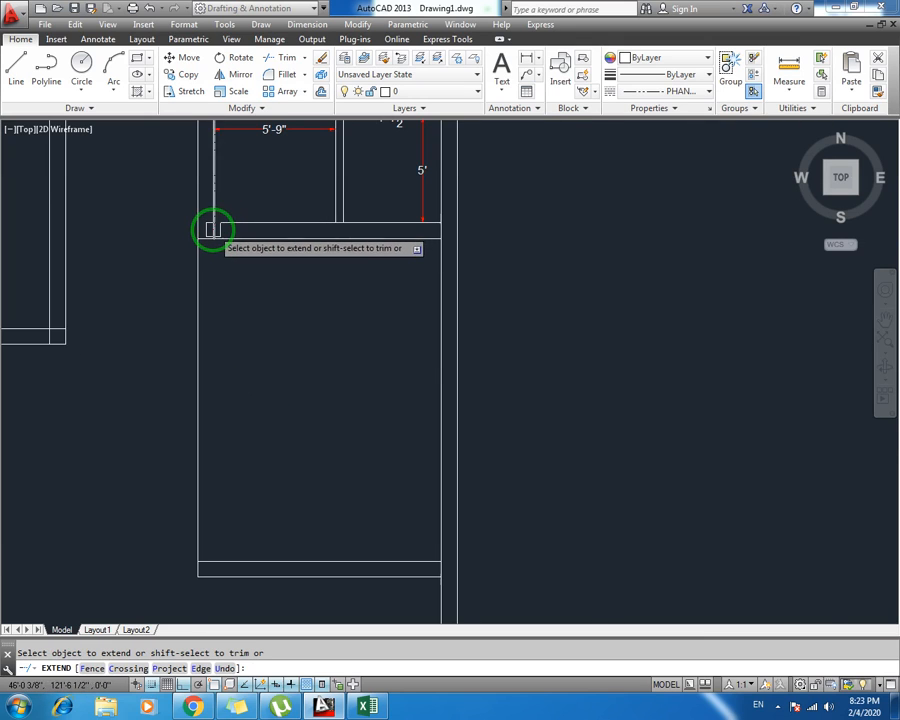
scroll(217, 231, "up", 2)
middle_click_drag(217, 233, 275, 177)
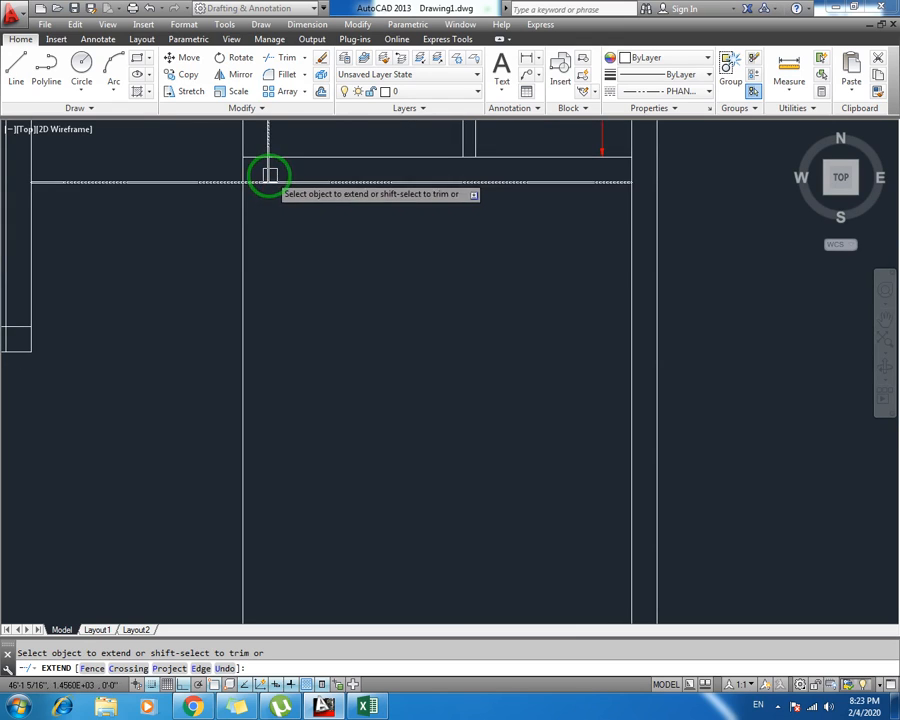
scroll(270, 218, "down", 2)
middle_click_drag(279, 243, 272, 181)
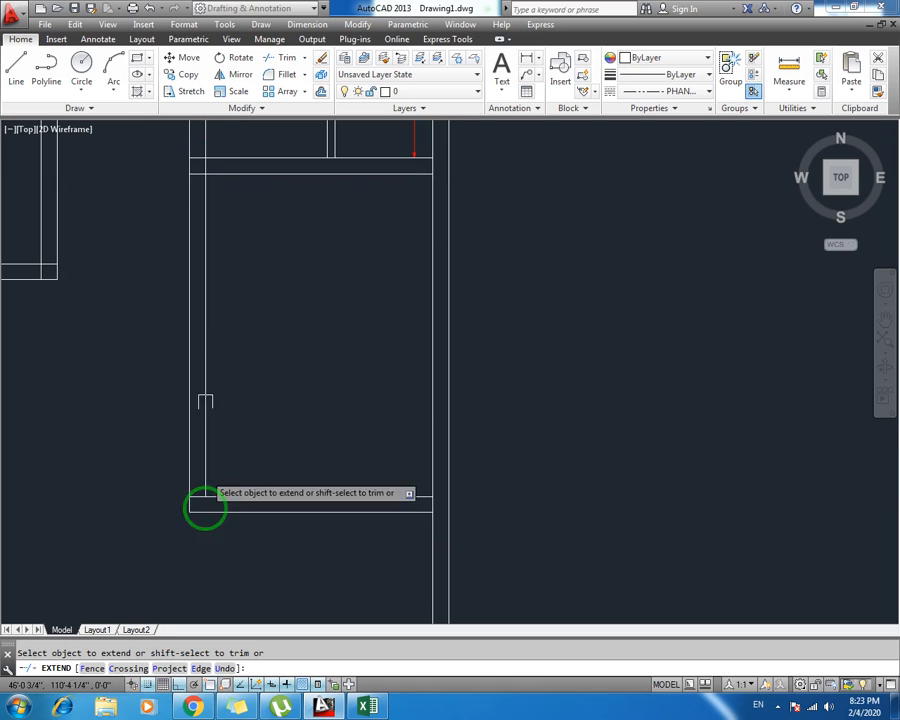
key("Escape")
middle_click_drag(217, 325, 233, 382)
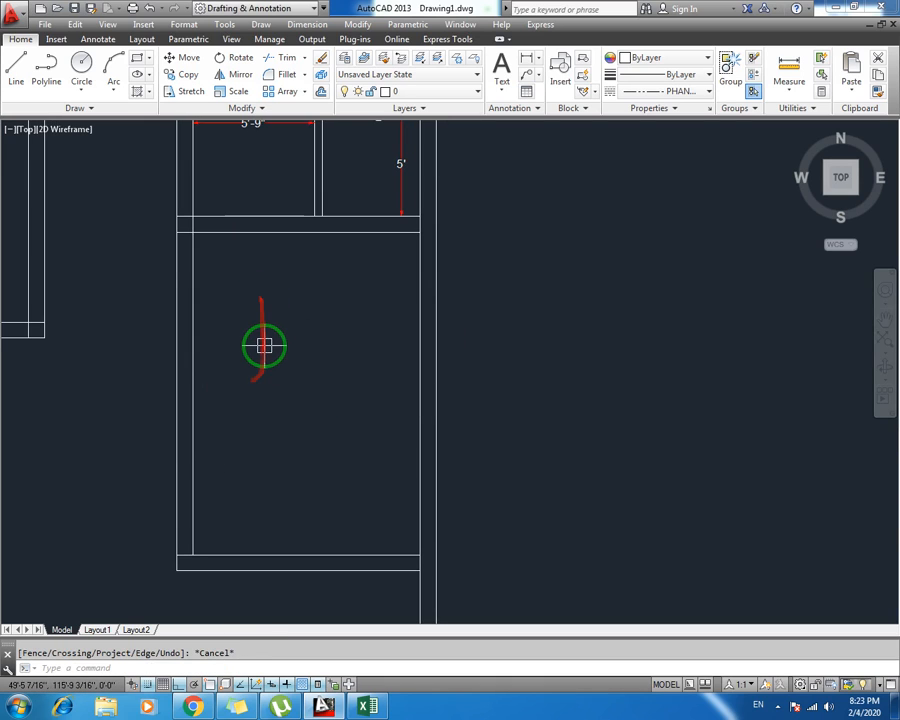
Extend the small rooms' top wall to the left wall's outer line
middle_click_drag(265, 294, 269, 365)
scroll(271, 366, "down", 4)
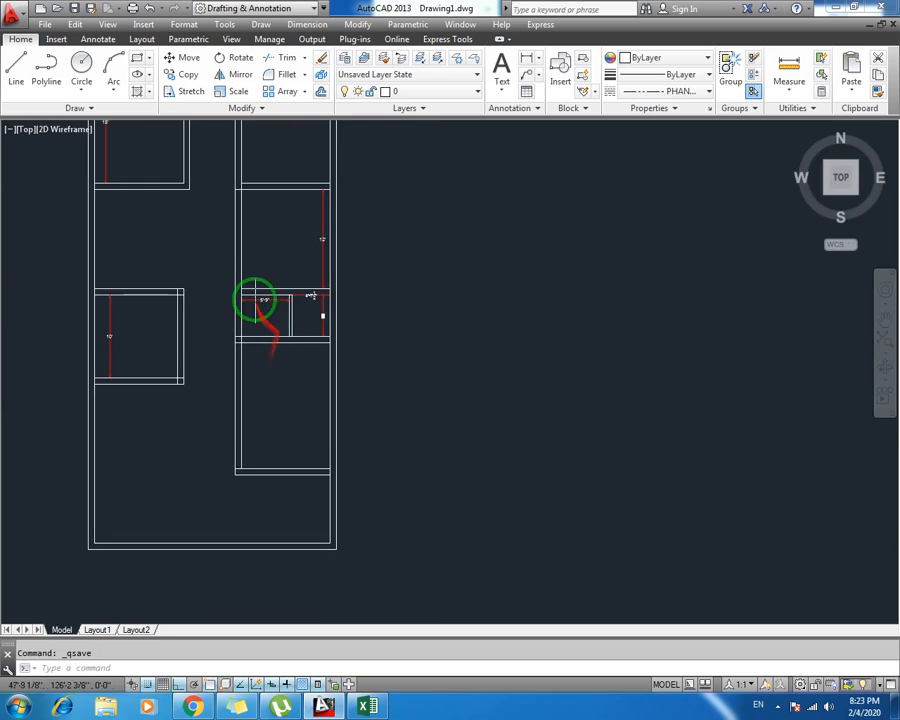
middle_click_drag(255, 299, 255, 379)
middle_click_drag(231, 266, 217, 354)
scroll(226, 268, "up", 2)
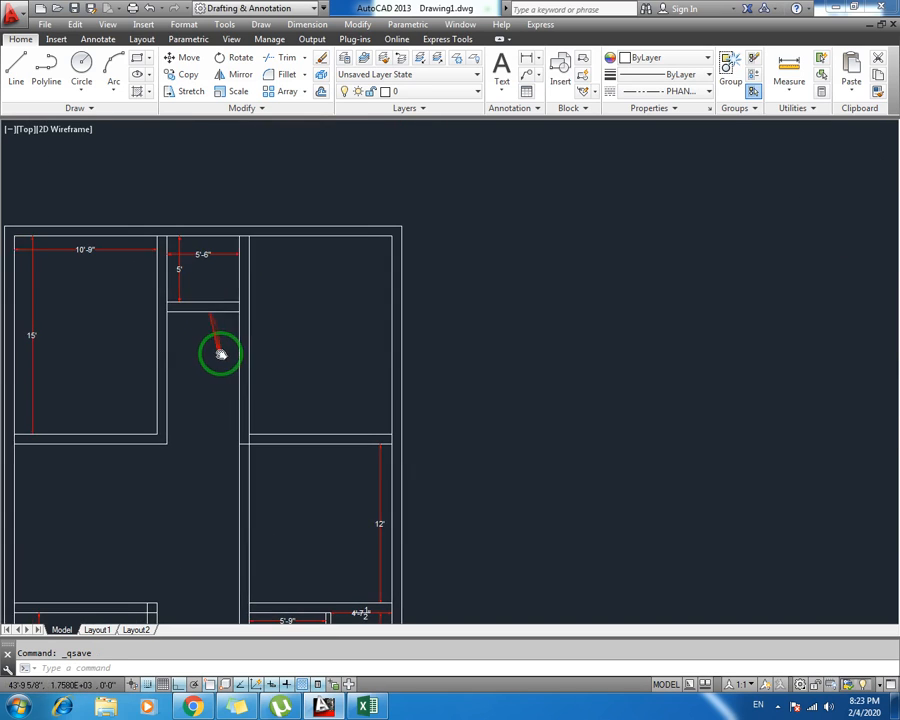
middle_click_drag(180, 423, 222, 393)
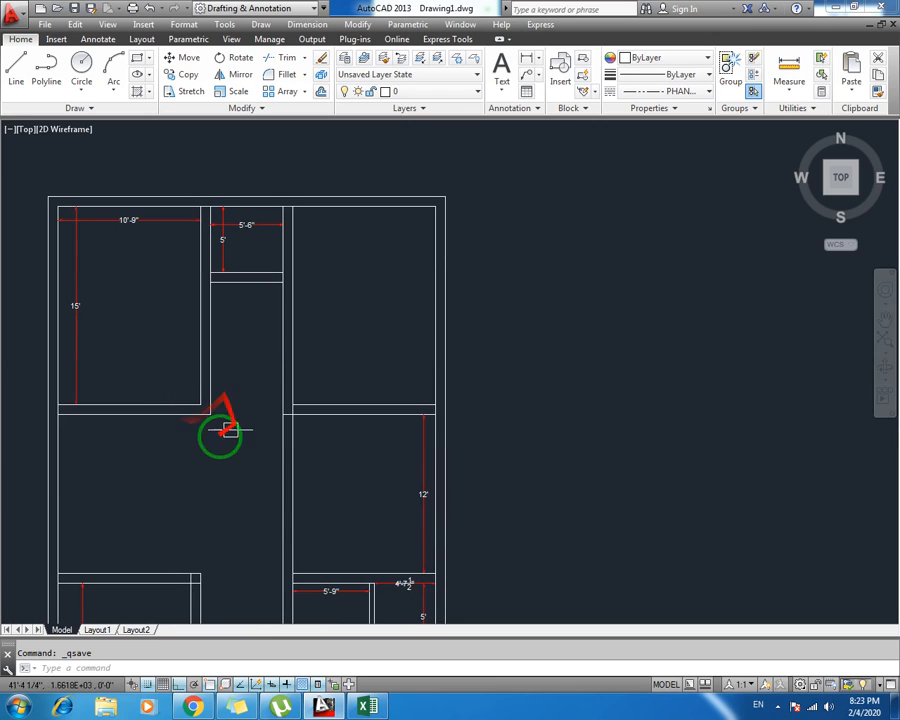
middle_click_drag(253, 438, 276, 320)
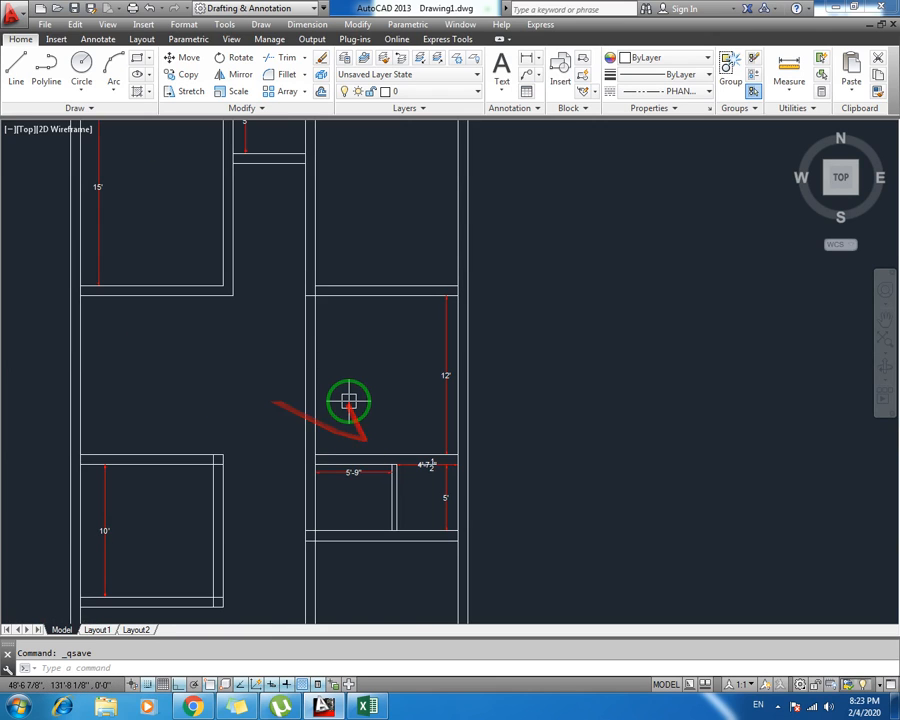
type("tr")
key("Return")
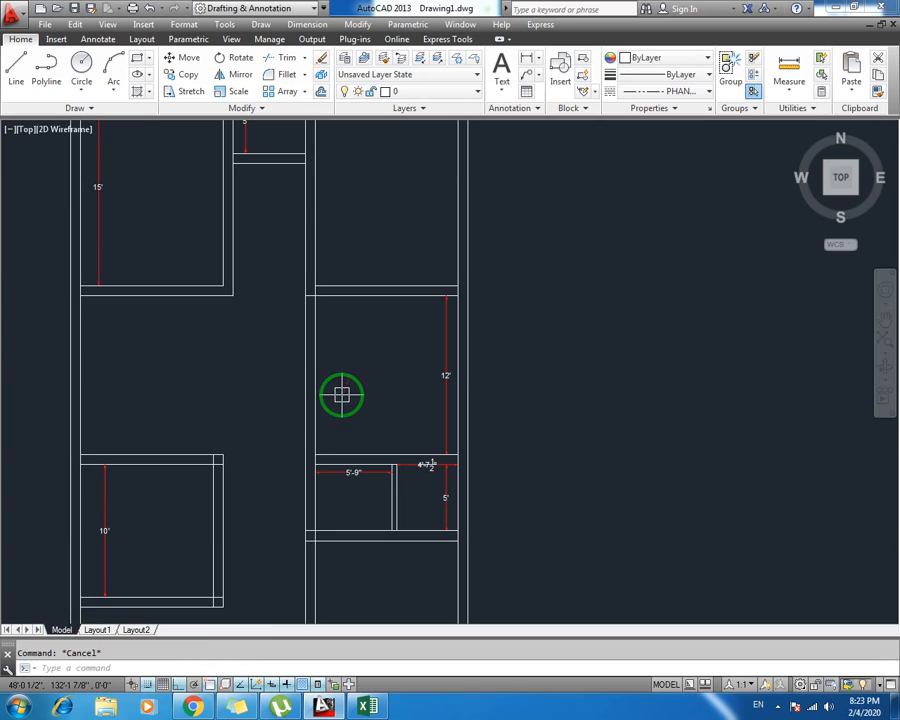
key("Return")
key("Return")
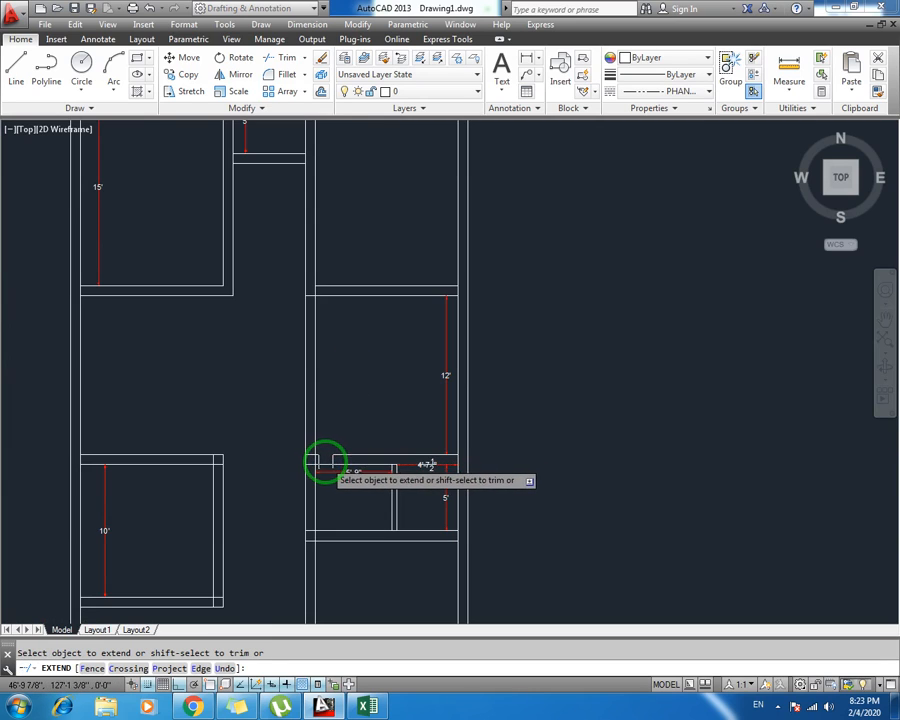
left_click(326, 463)
key("Escape")
Trim both left wall lines across the 12' space to open it to the passage, and save the drawing
type("tr")
key("Return")
key("Return")
left_click(335, 352)
left_click(270, 378)
key("Escape")
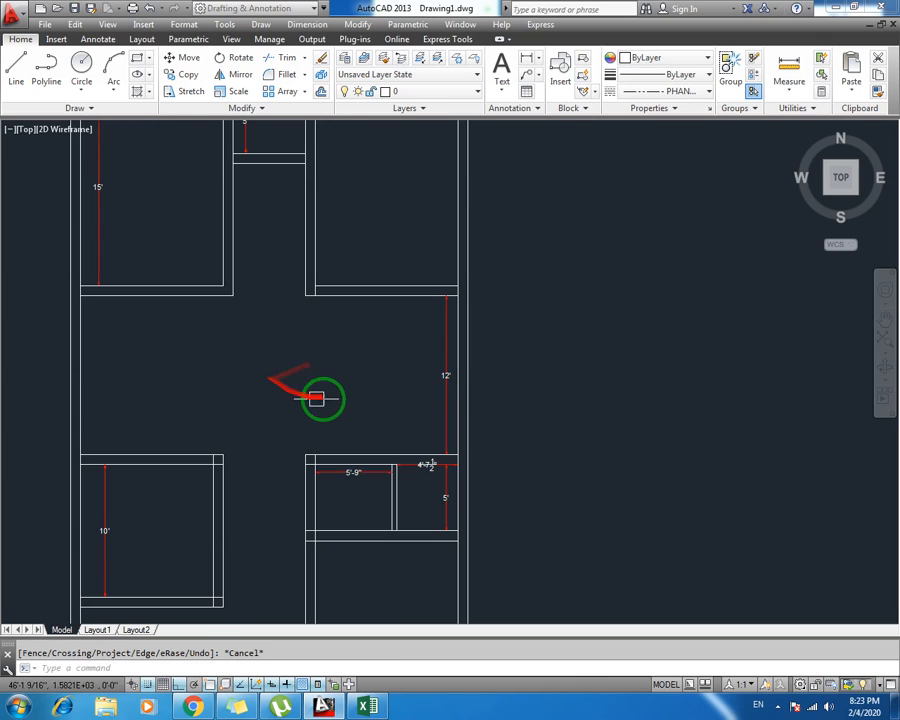
key("ctrl+s")
Trim the overlapping wall lines at the upper-left and lower-left corners of the small rooms, and save the drawing
scroll(327, 484, "up", 2)
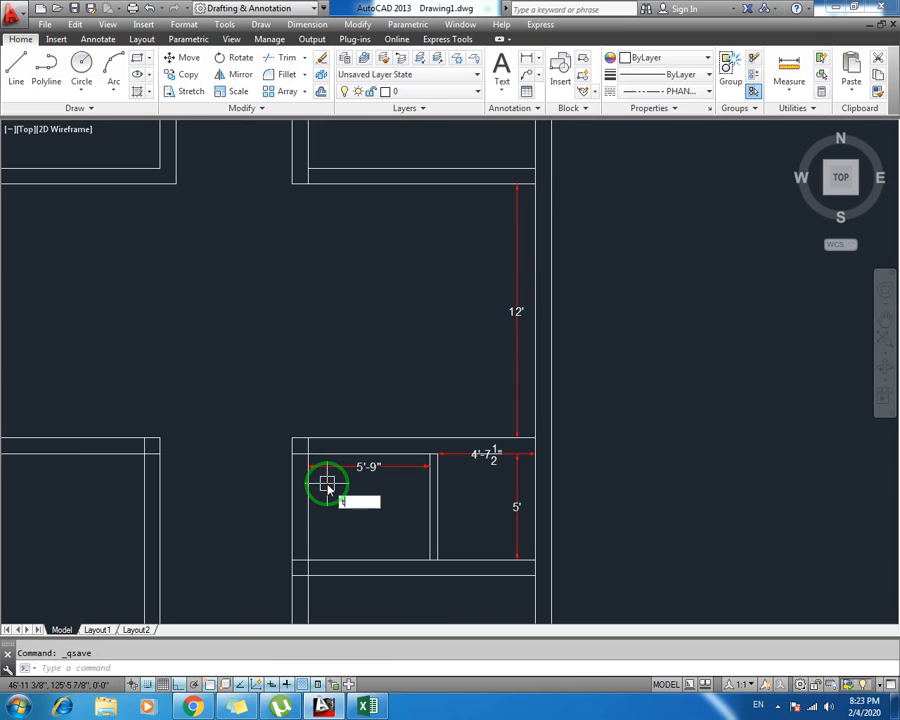
type("r")
key("Return")
key("Return")
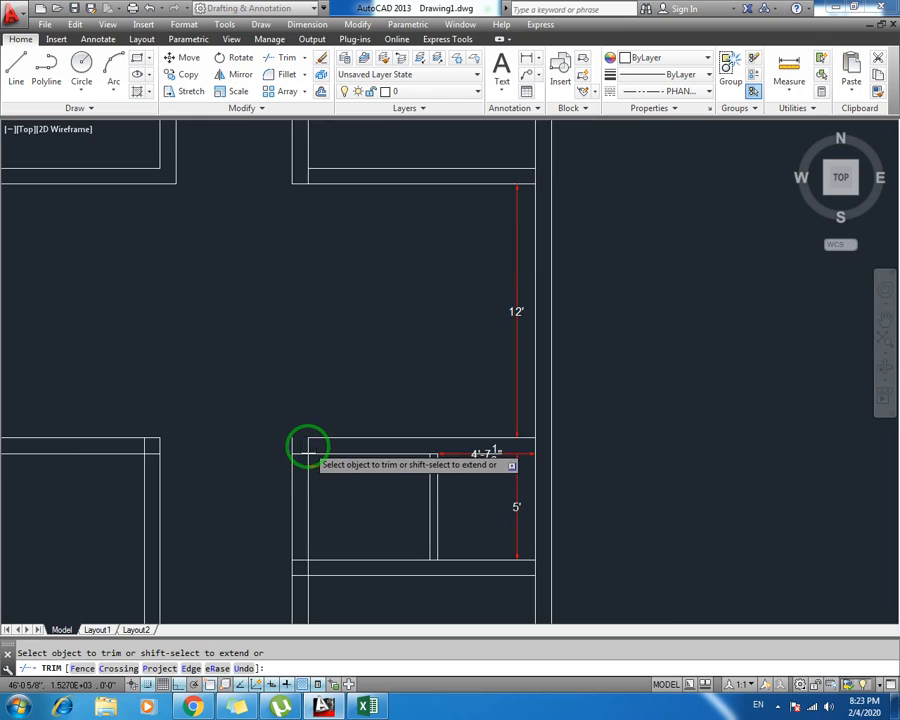
scroll(307, 451, "up", 2)
middle_click_drag(317, 532, 365, 332)
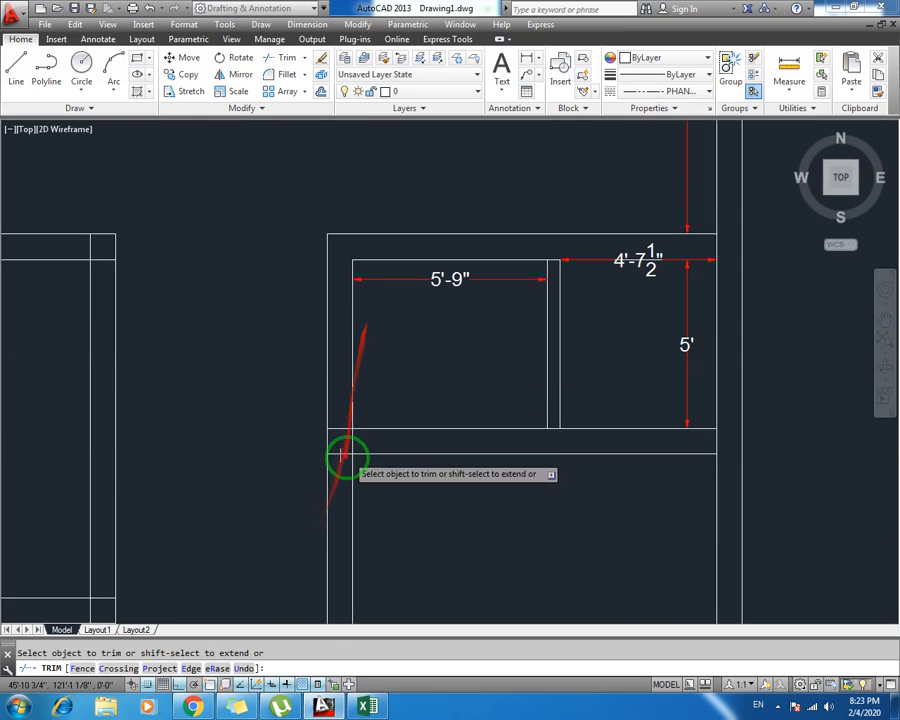
left_click(341, 428)
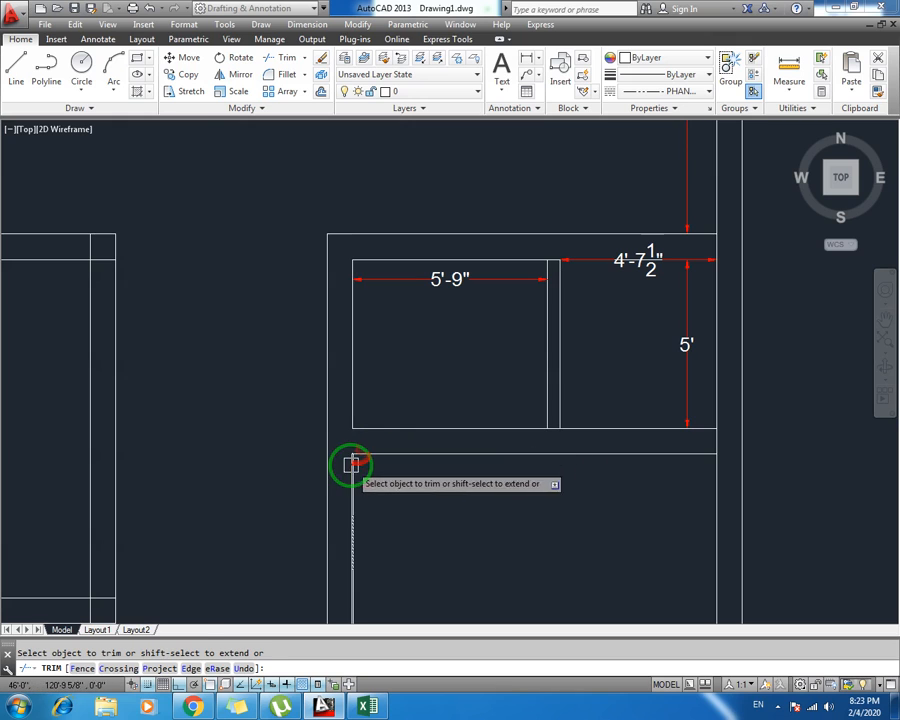
key("Escape")
key("ctrl+s")
Try chamfering the 15' room's outer corner beside the passage with distances of 2' and 3', and undo it
scroll(351, 463, "down", 1)
middle_click_drag(364, 270, 367, 401)
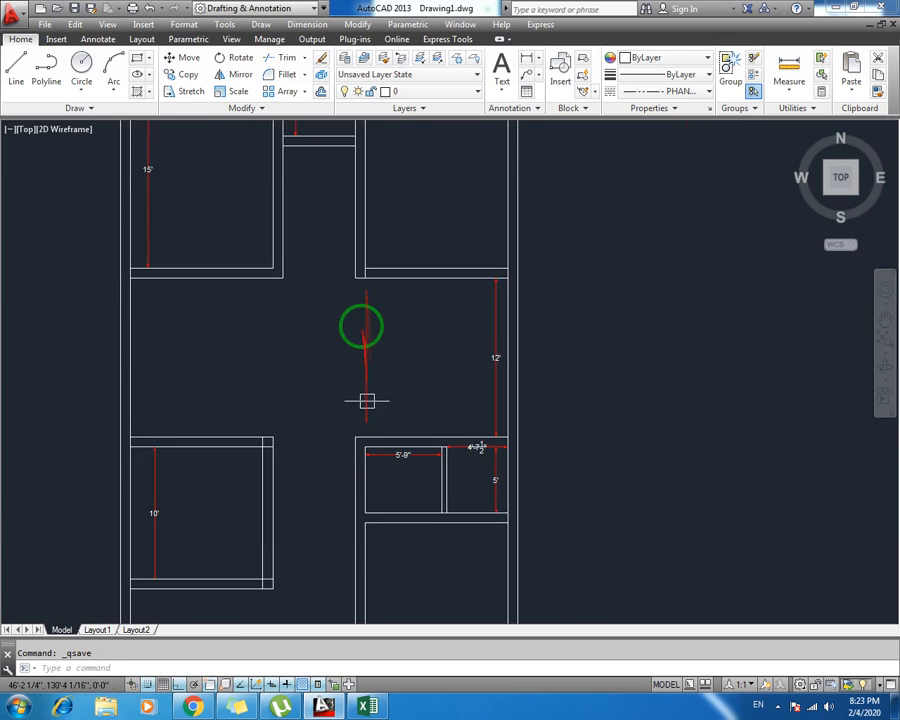
scroll(295, 335, "up", 2)
middle_click_drag(297, 321, 245, 455)
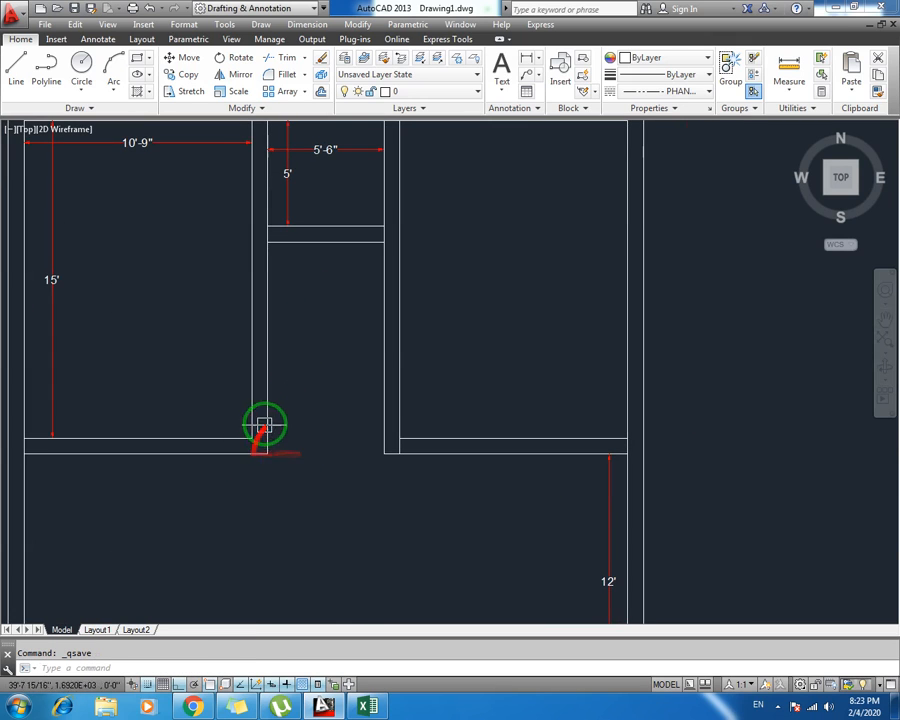
type("m")
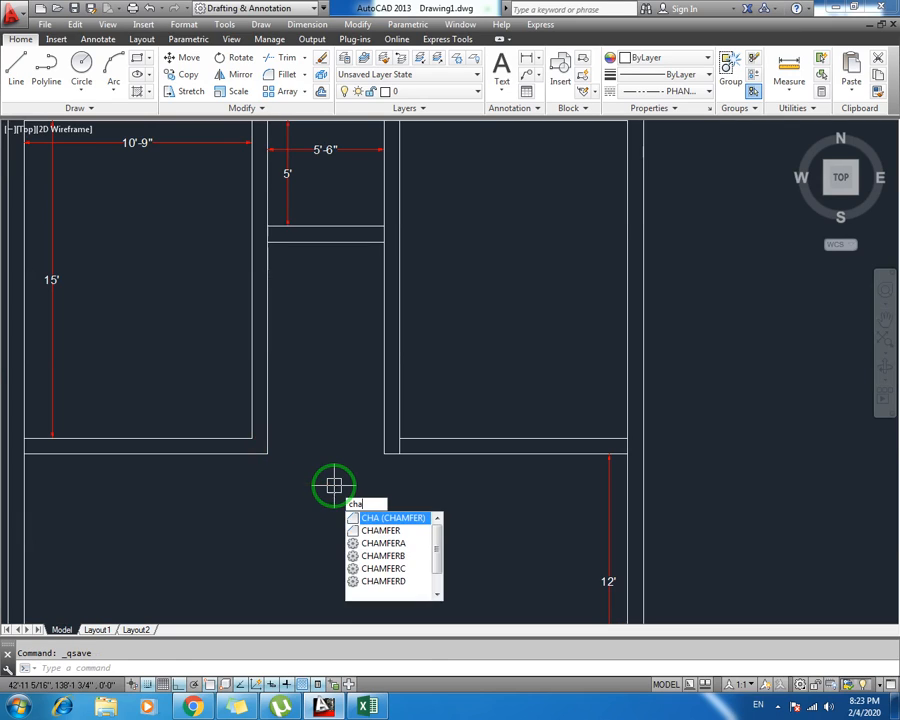
key("Return")
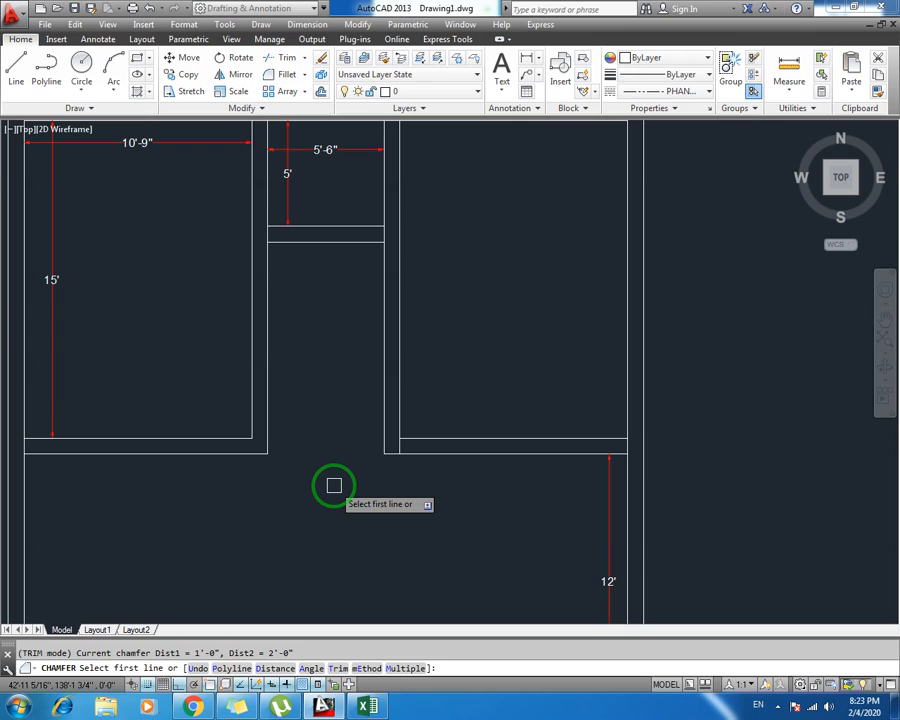
type("d")
key("Return")
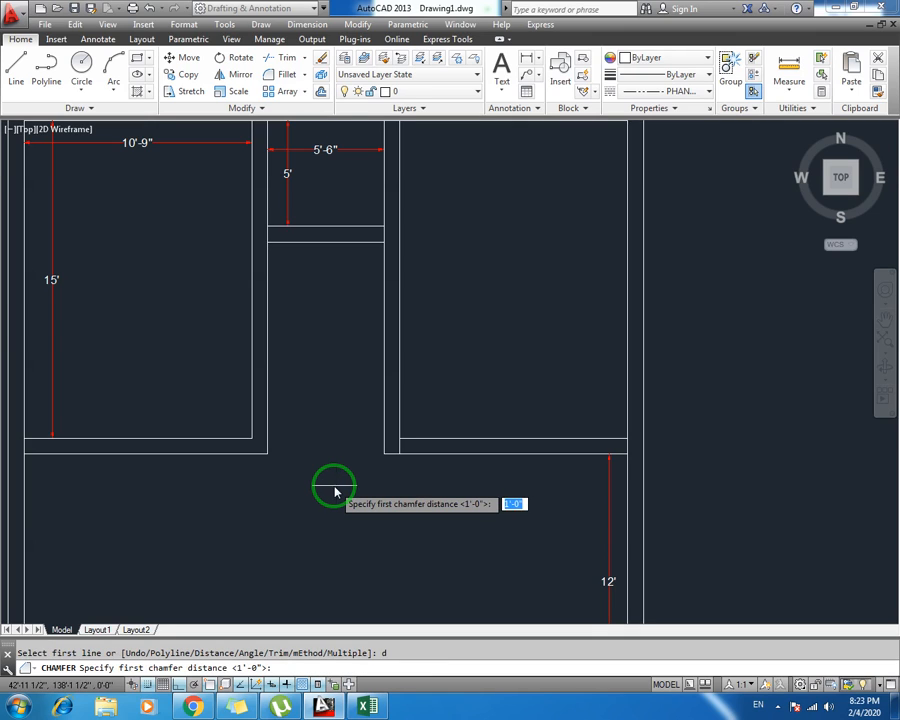
type("2'")
key("Return")
type("3'")
key("Return")
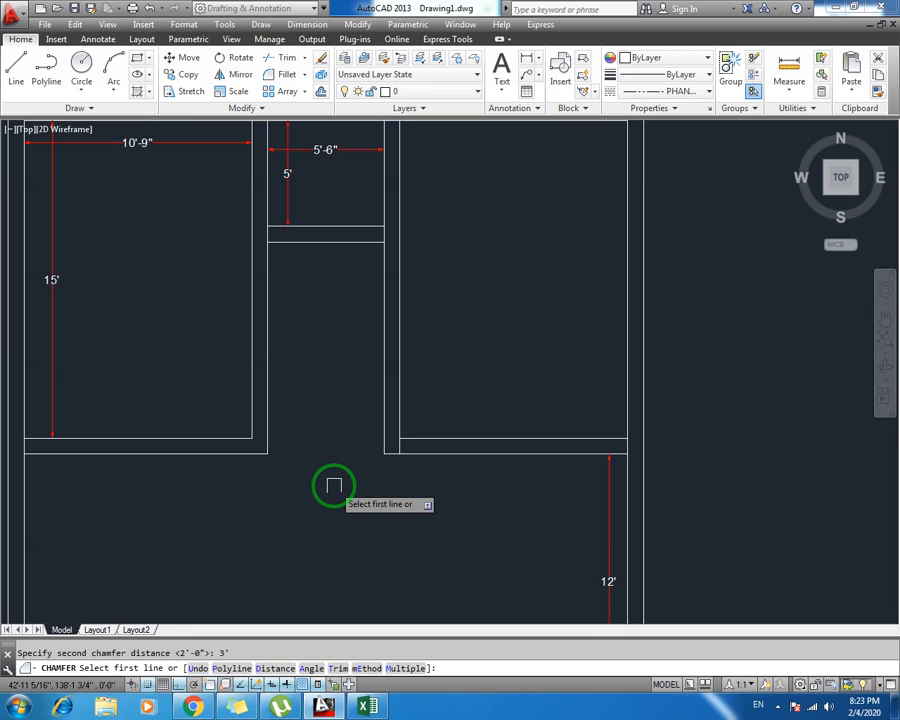
left_click(220, 452)
left_click(267, 409)
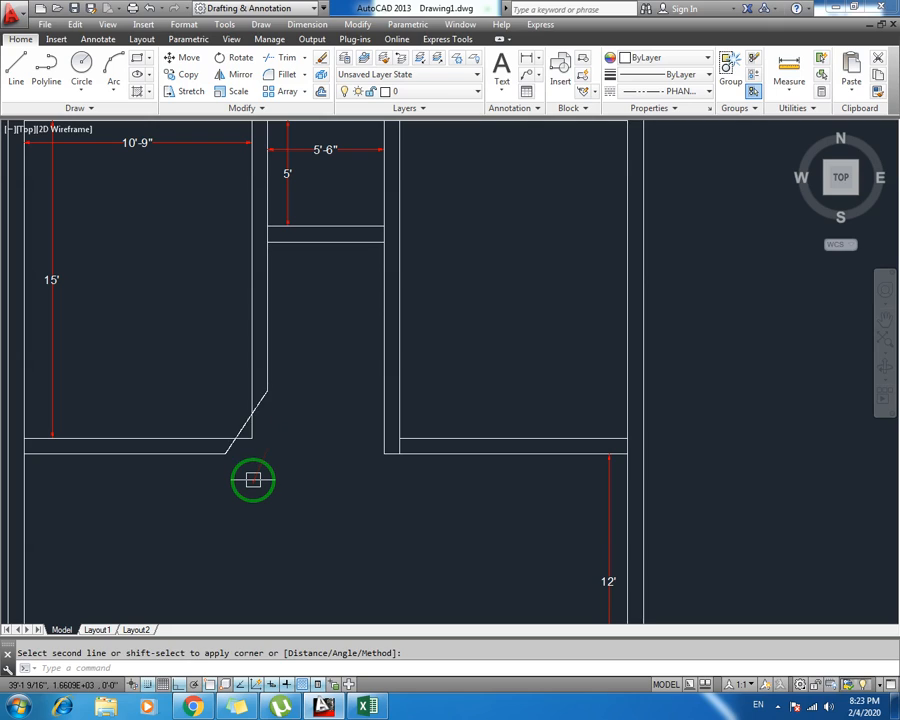
key("ctrl+z")
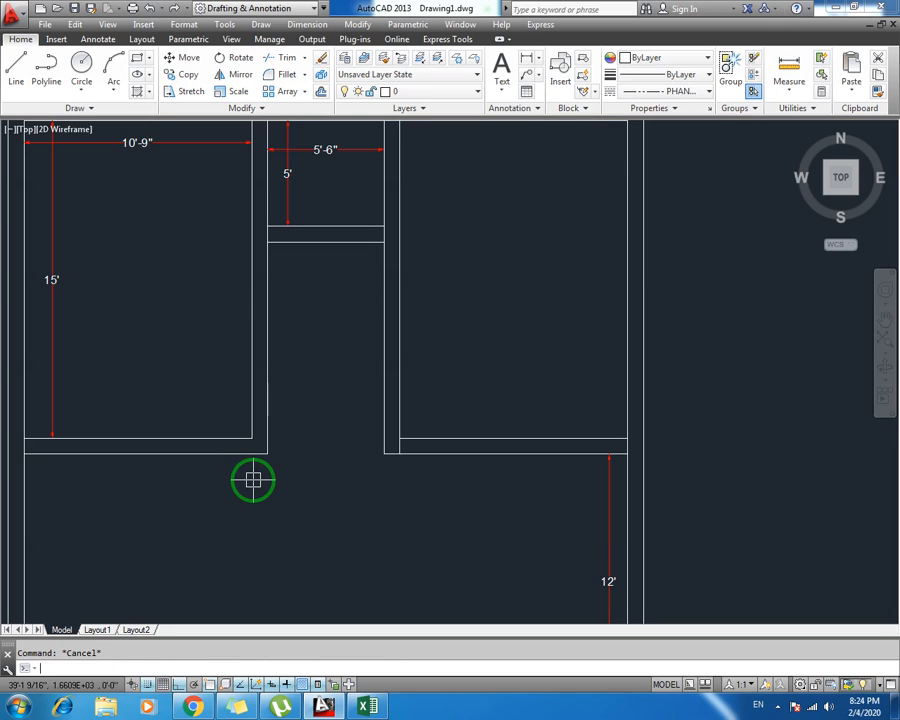
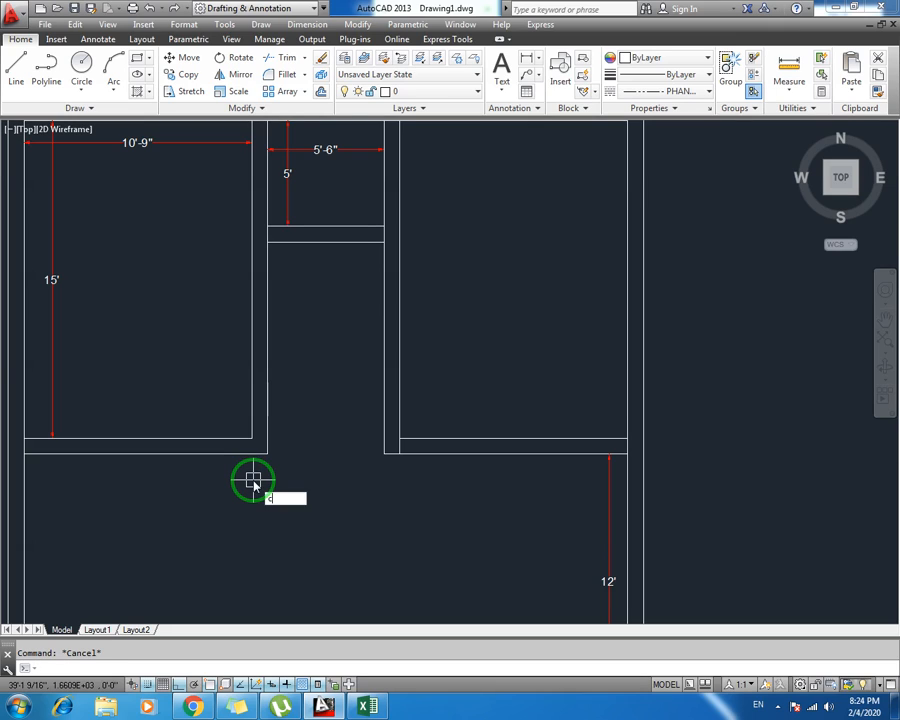
Chamfer the 15' room's outer corner beside the passage, 2' along the bottom wall and 4' up the side wall
key("Return")
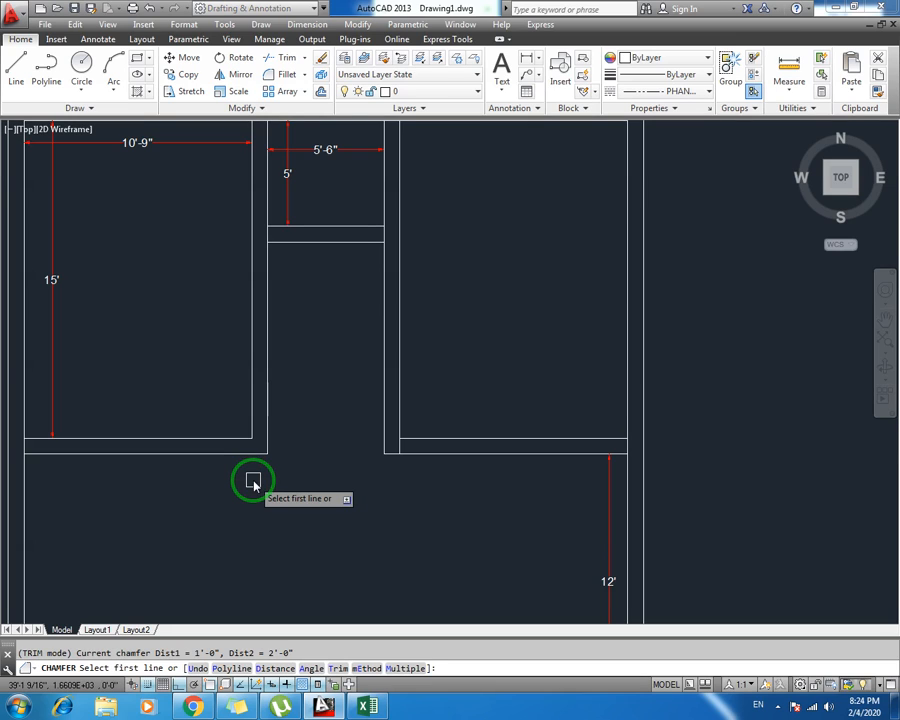
type("d")
key("Return")
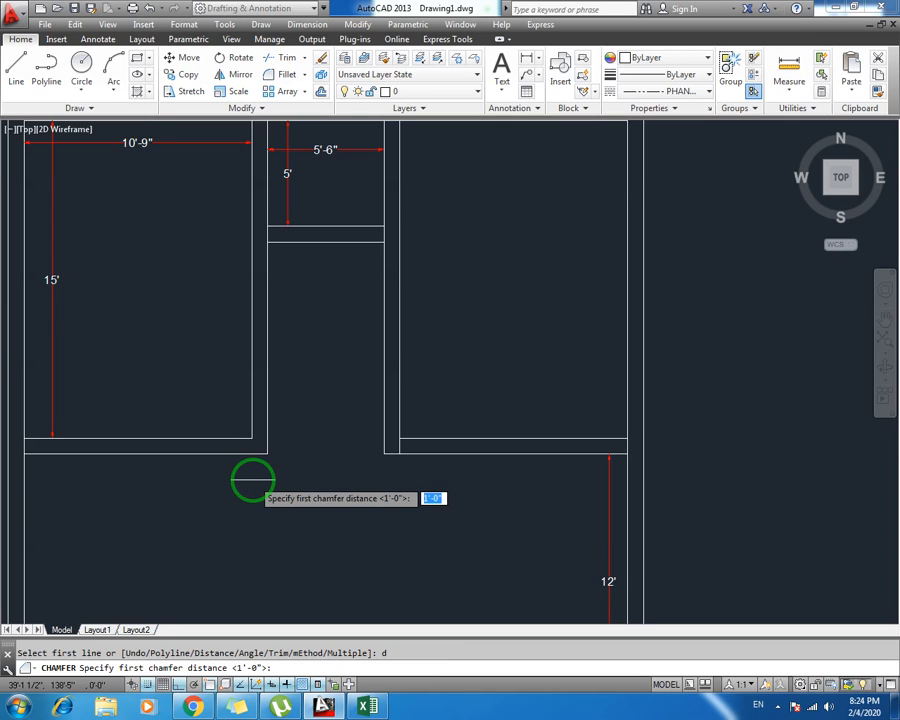
type("2'")
key("Return")
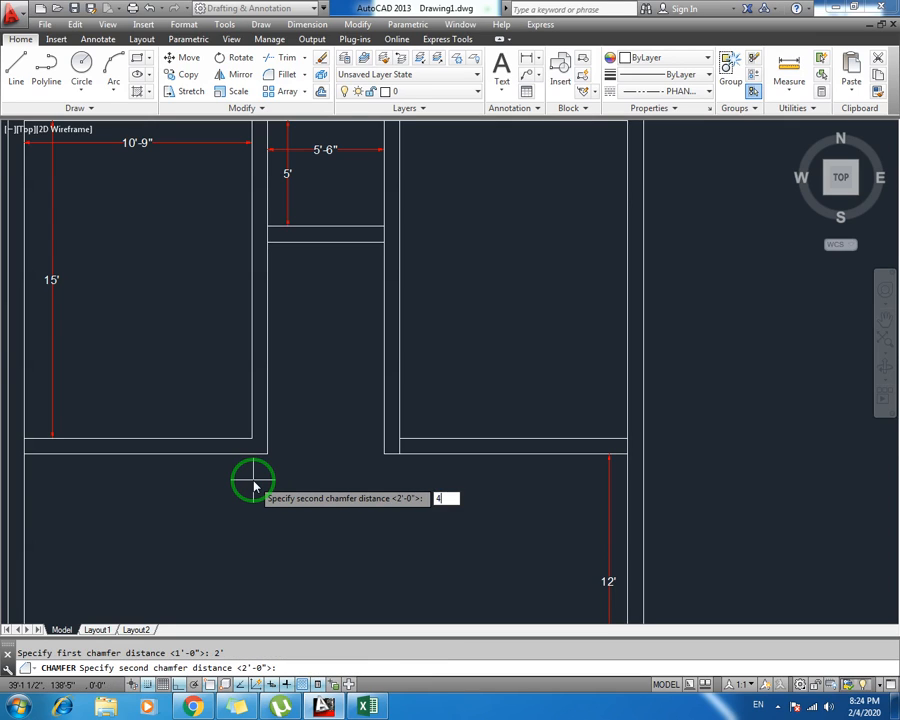
type("4'")
key("Return")
left_click(250, 453)
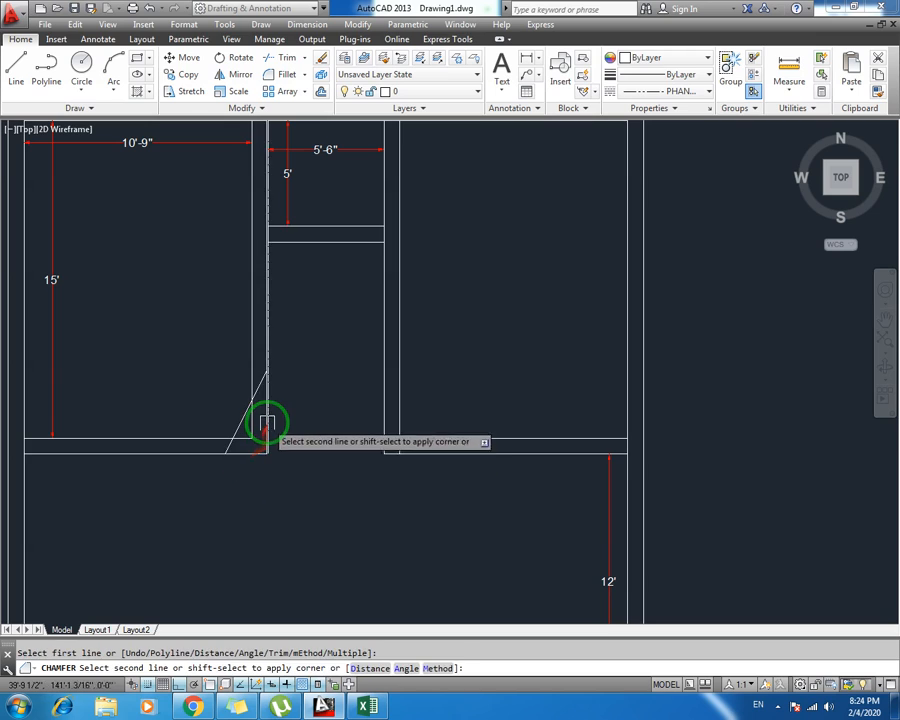
left_click(267, 422)
key("Escape")
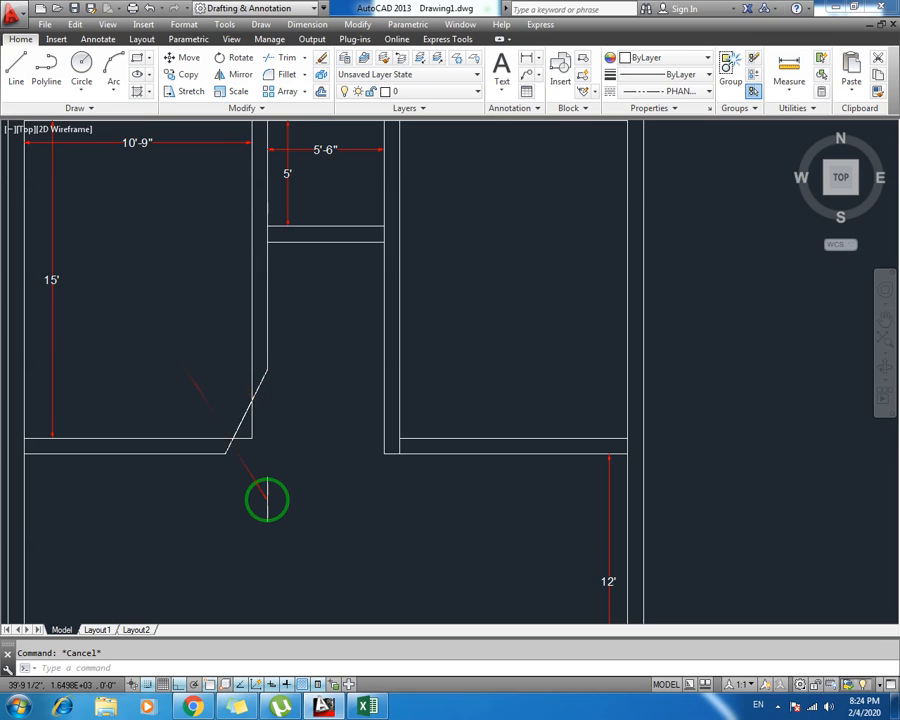
Offset the chamfer line 9" toward the inside of the 15' room
type("o")
key("Return")
type("6")
key("Return")
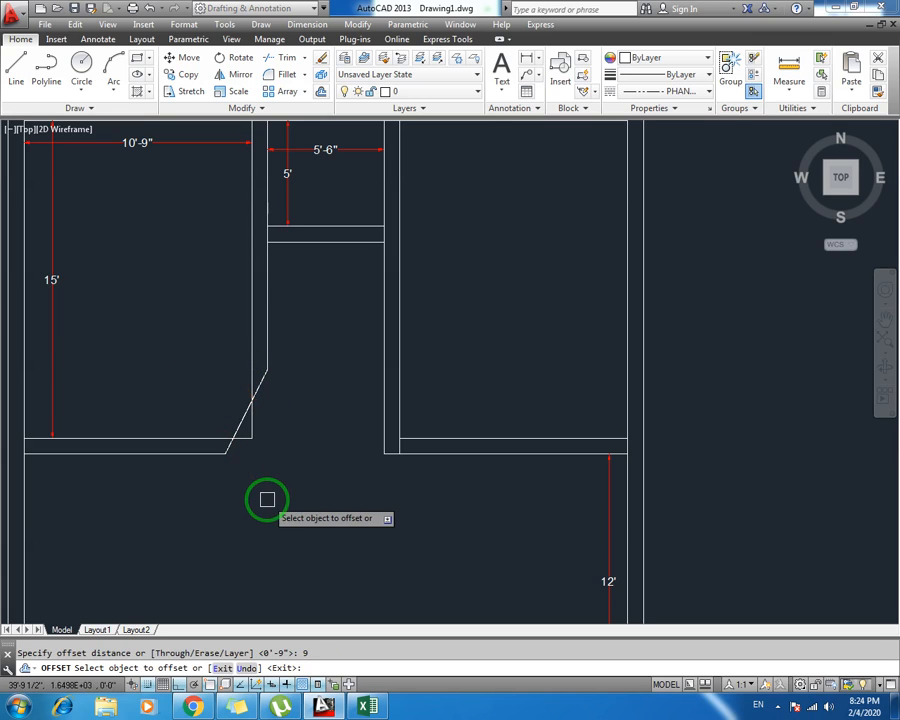
left_click(256, 389)
left_click(248, 422)
key("Escape")
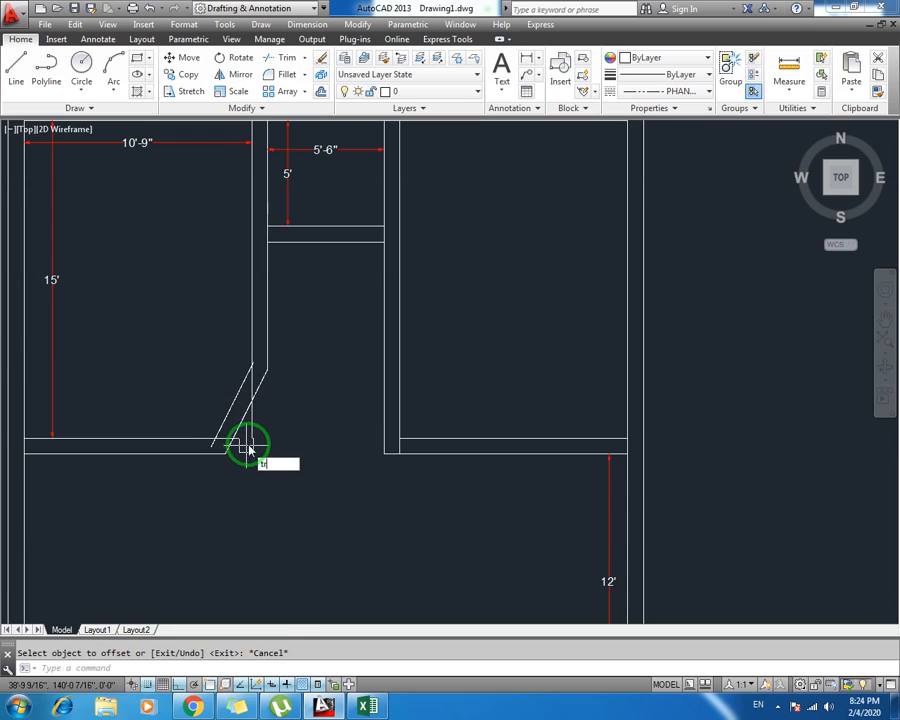
Trim the 15' room's inner wall lines and the offset diagonal so they meet cleanly at both ends
type("tr")
key("Return")
scroll(249, 450, "up", 2)
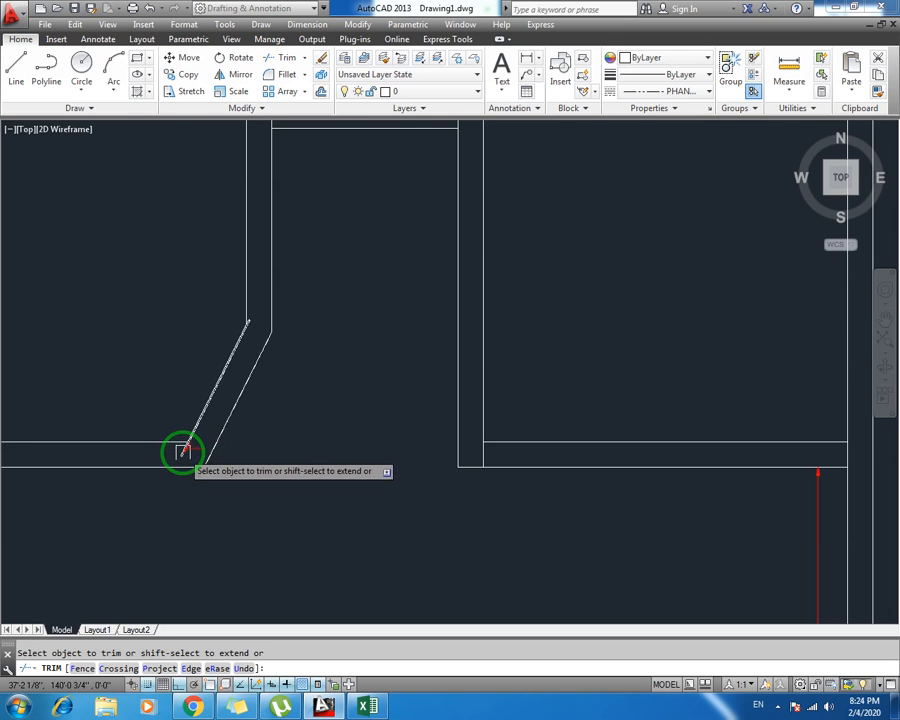
scroll(183, 452, "up", 3)
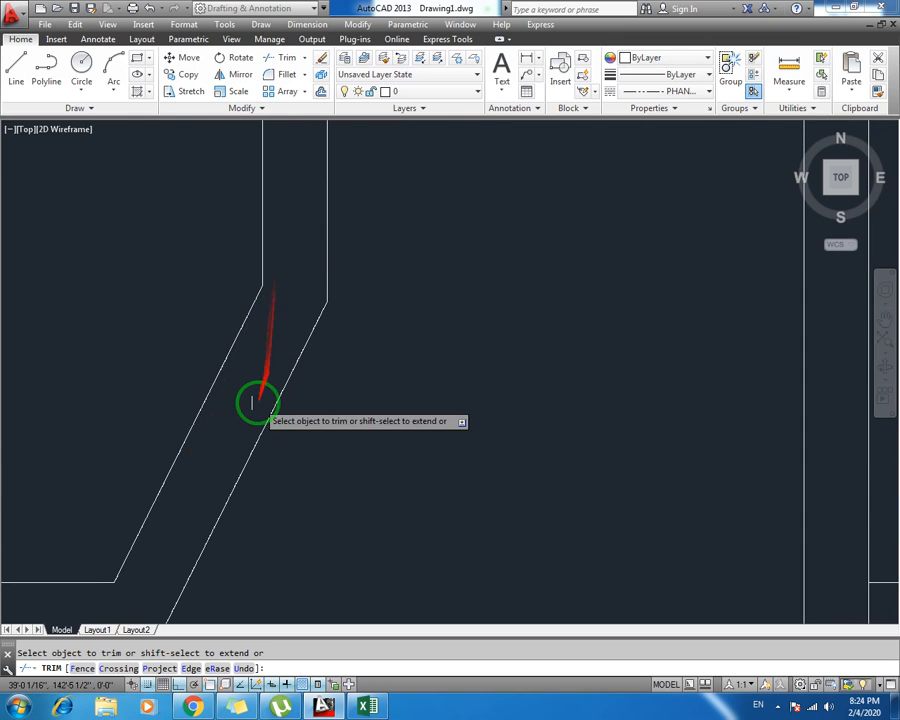
scroll(258, 403, "down", 4)
key("Escape")
middle_click_drag(449, 468, 340, 411)
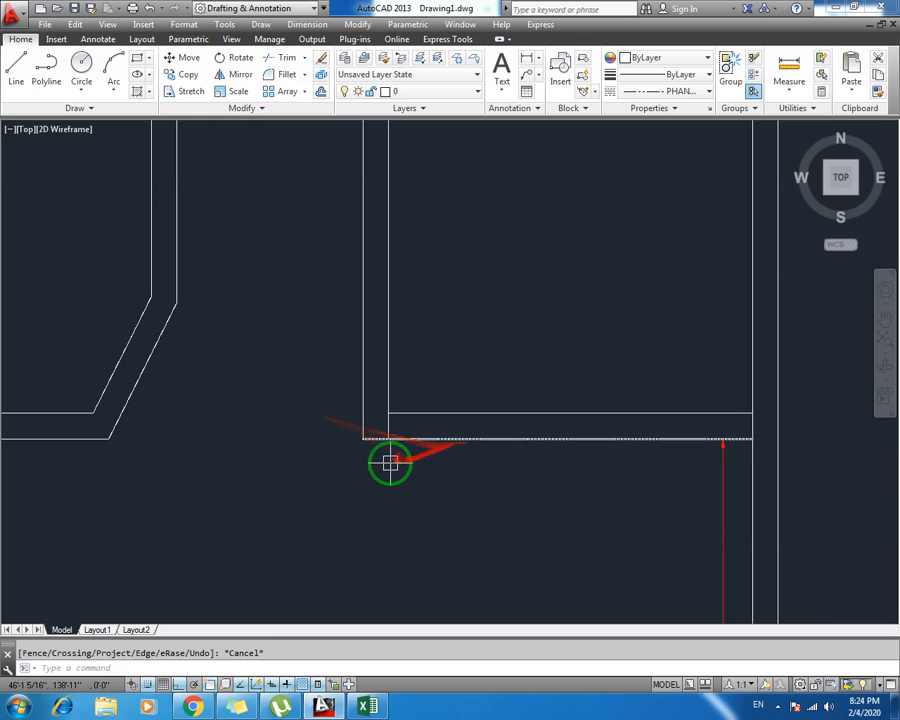
type("tr")
key("Return")
key("Return")
key("Escape")
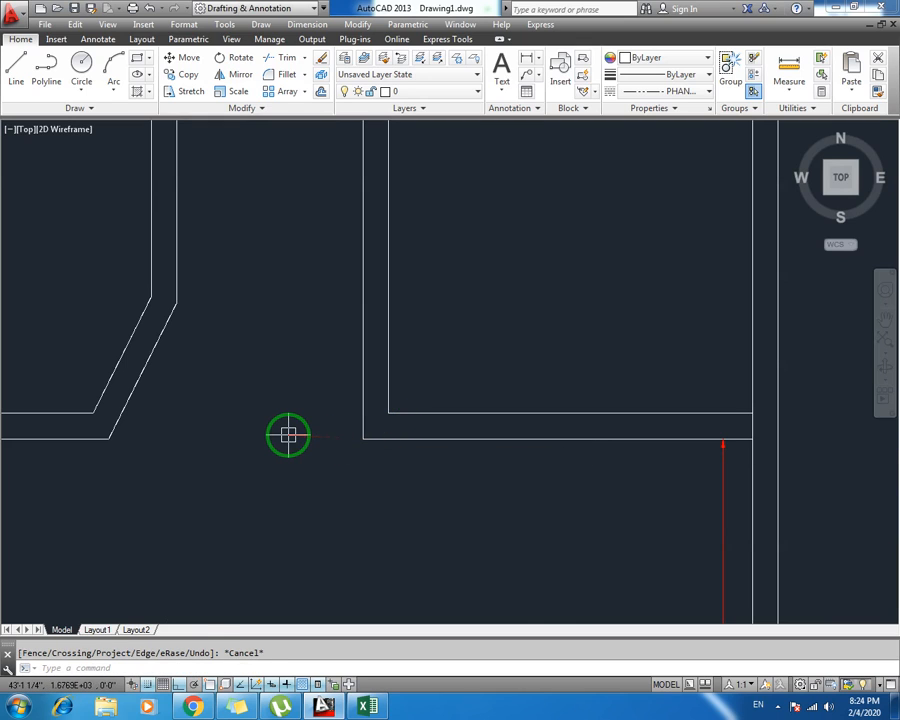
Chamfer the outer corner of the room right of the passage, 2' along the bottom wall and 4' up the side wall
type("cha")
key("Return")
type("d")
key("Return")
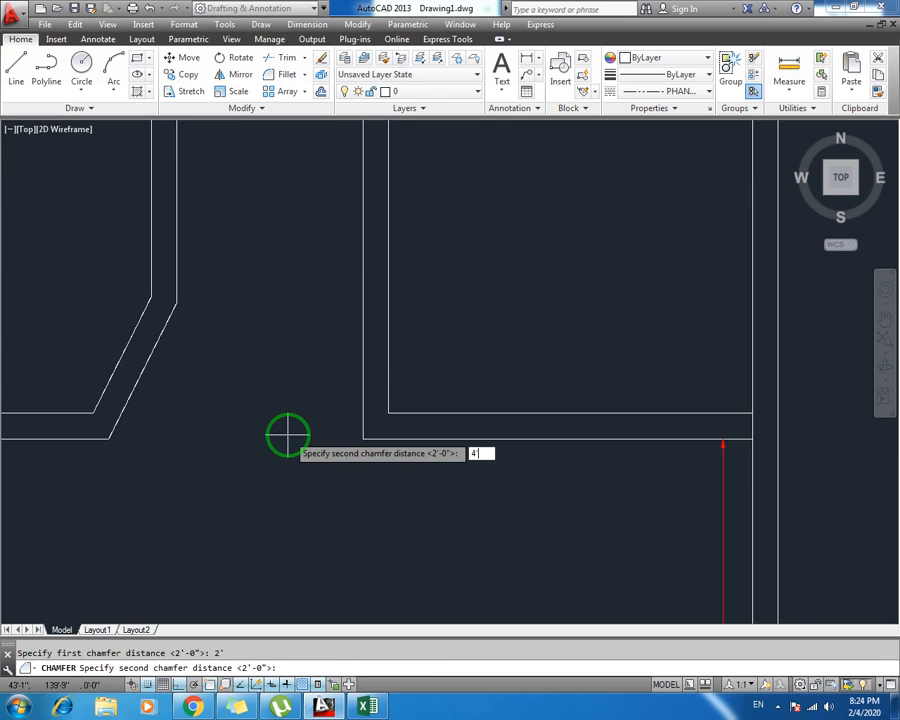
key("Return")
left_click(412, 437)
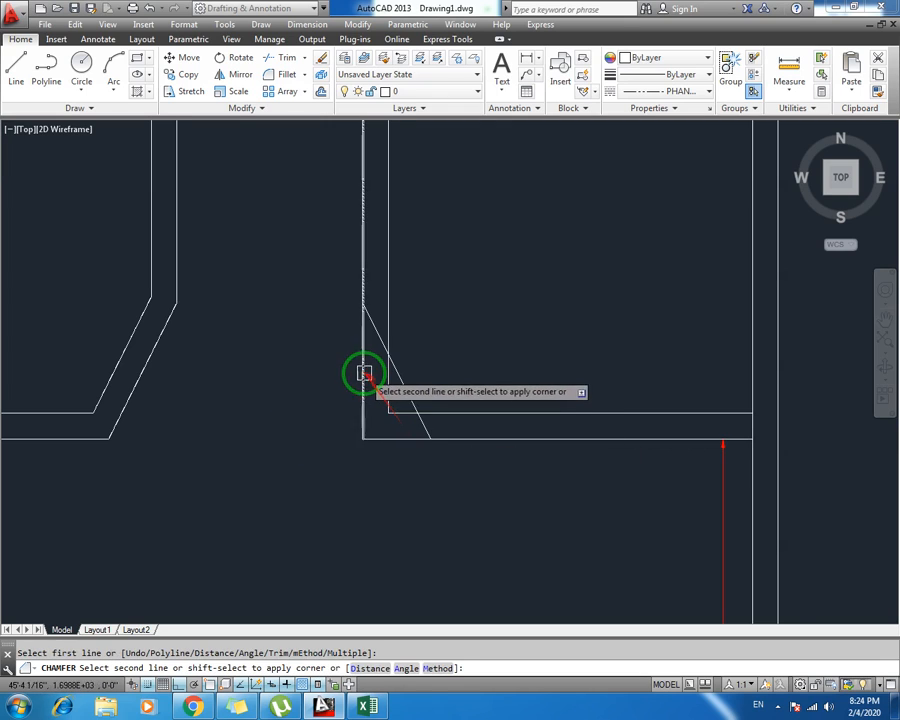
left_click(364, 373)
key("Escape")
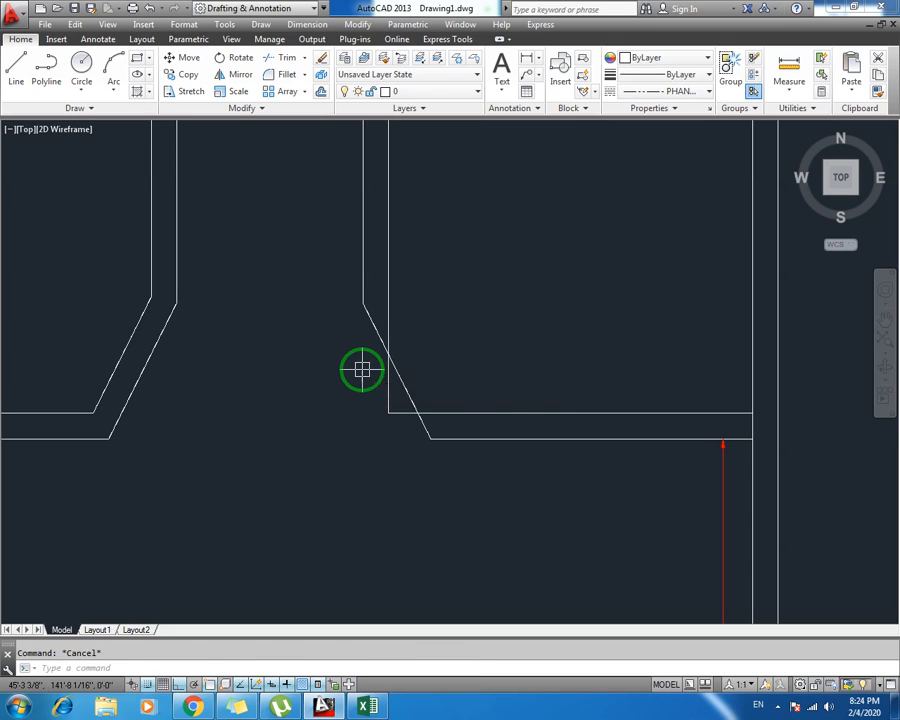
Offset the right room's new chamfer line 9" toward the inside of the room
type("o")
key("Return")
type("6")
key("Return")
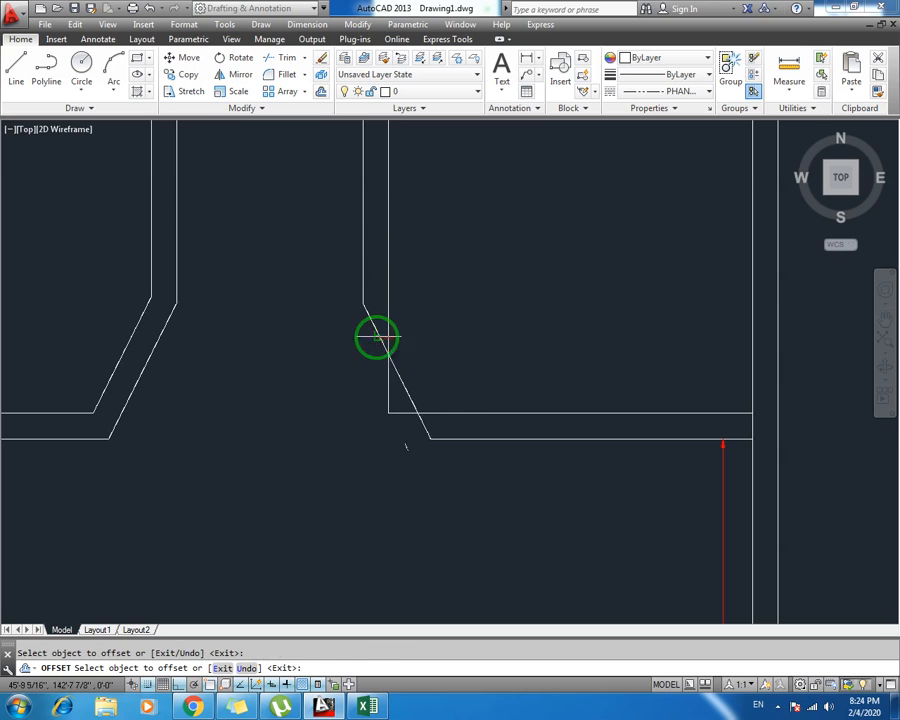
key("Escape")
Trim the right room's inner wall lines and the offset diagonal so they meet at both ends of the chamfer
type("tr")
key("Return")
key("Return")
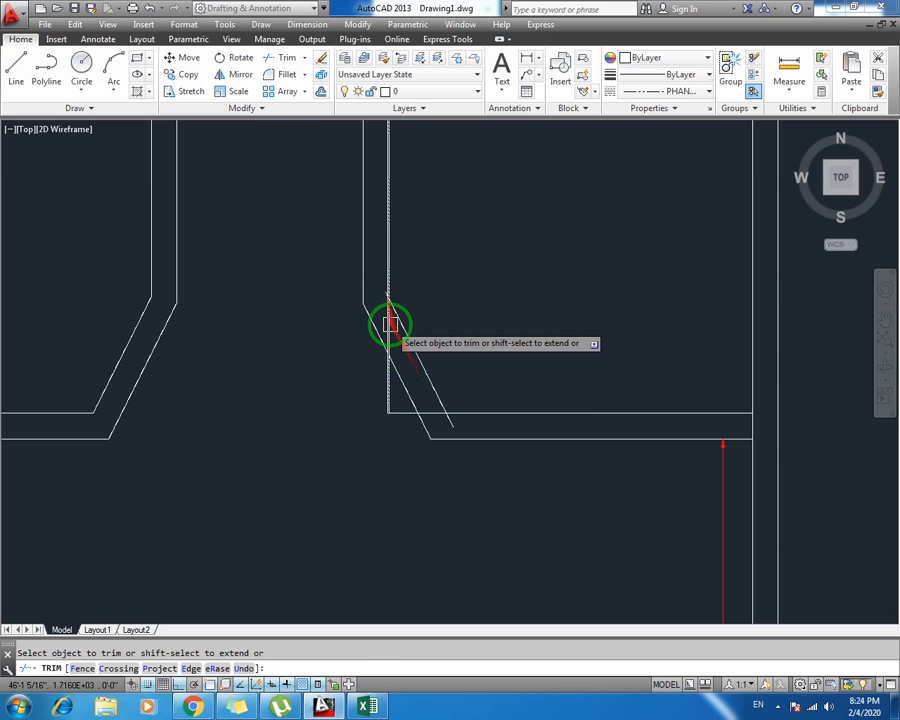
scroll(393, 317, "up", 4)
left_click(377, 301)
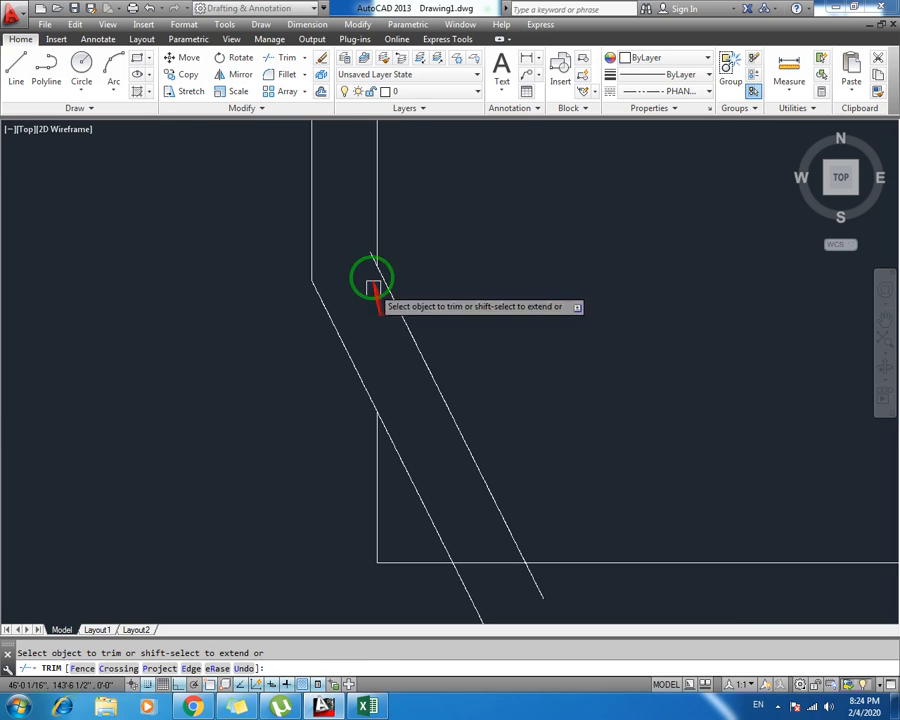
left_click(368, 252)
left_click(543, 590)
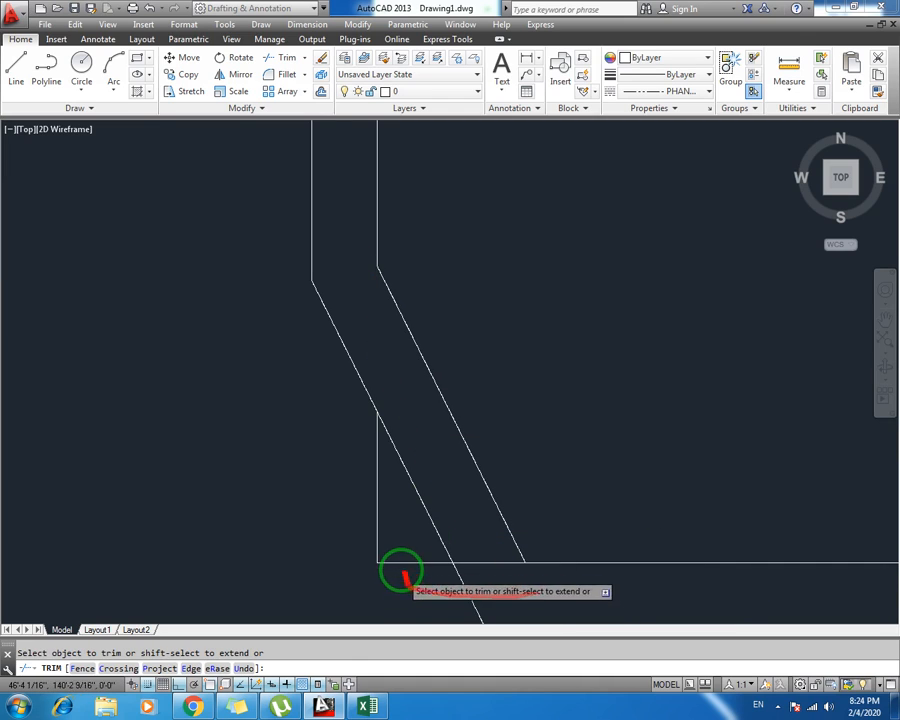
left_click(398, 563)
key("Escape")
Erase the leftover pieces of the inner vertical wall line outside the right room's diagonal wall
left_click(378, 527)
left_click(322, 549)
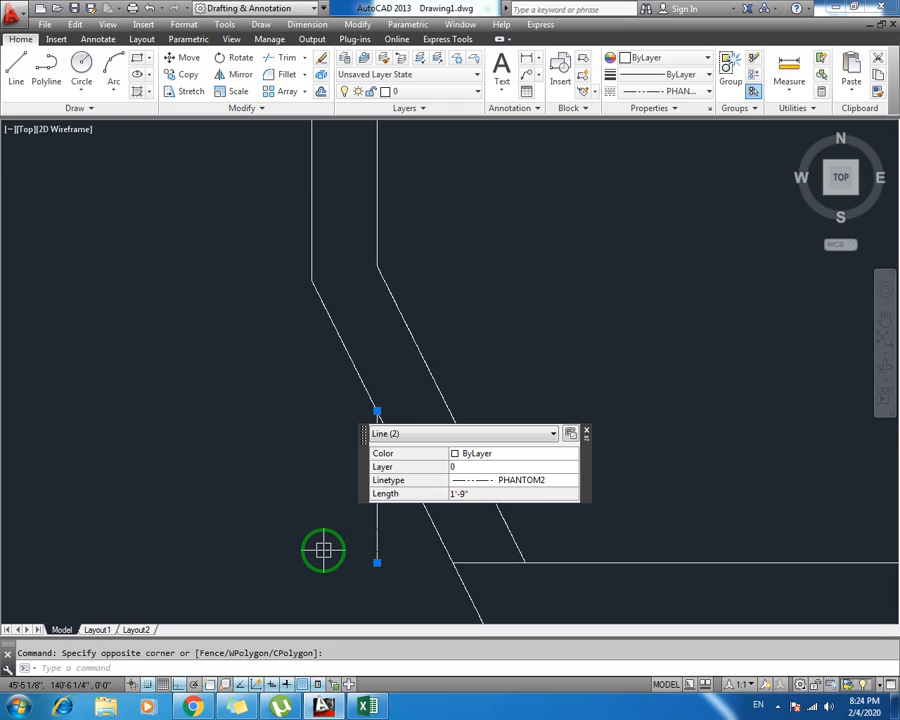
key("Delete")
scroll(466, 586, "down", 3)
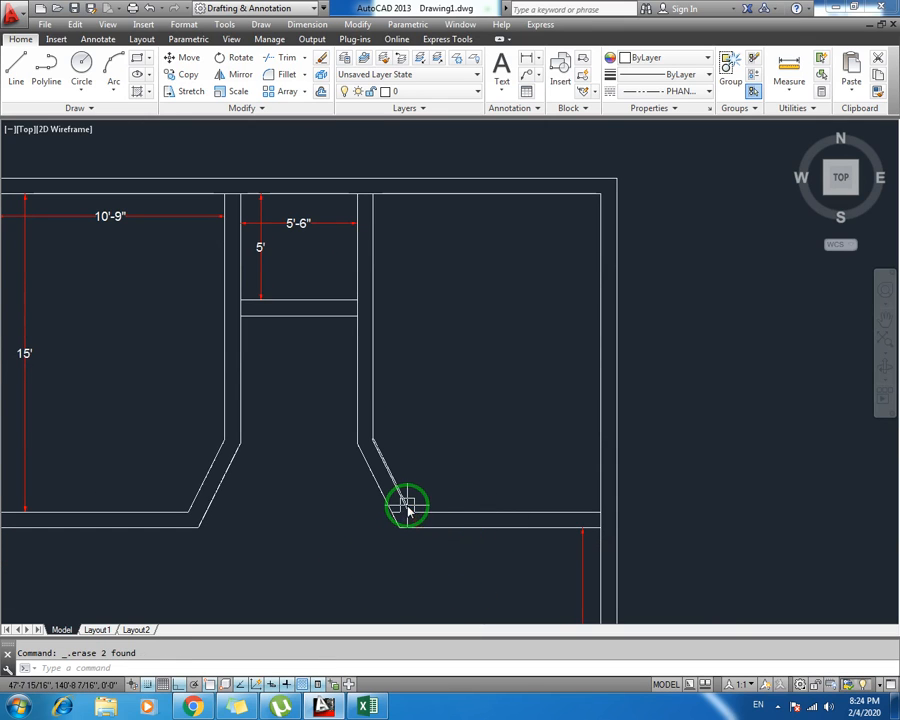
type("tr")
key("Return")
key("Return")
scroll(402, 508, "up", 4)
scroll(410, 514, "down", 4)
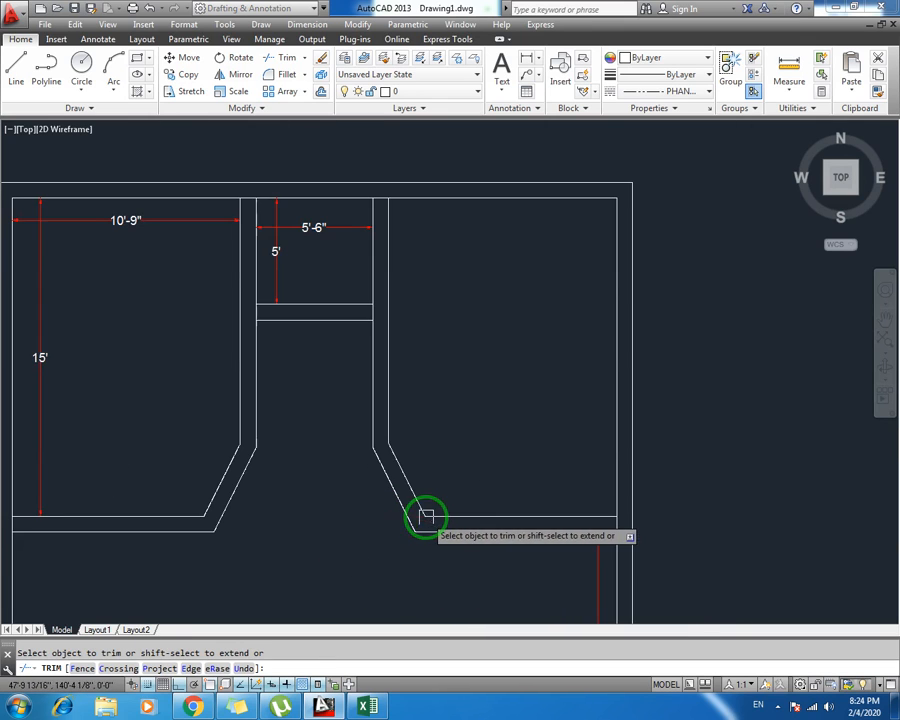
left_click_drag(475, 603, 477, 605)
Save the drawing
key("ctrl+s")
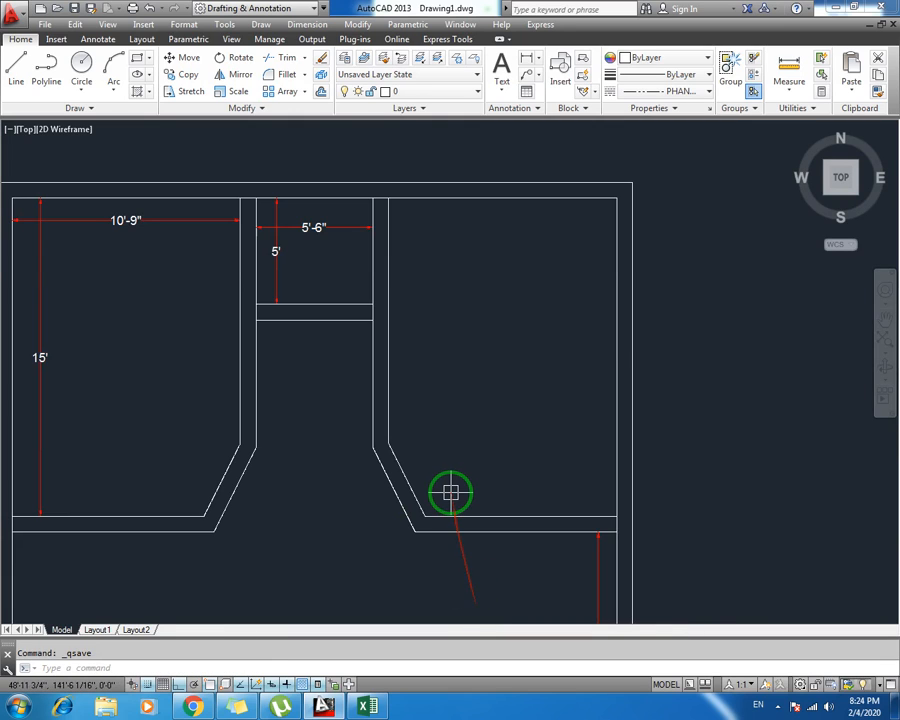
scroll(307, 430, "down", 5)
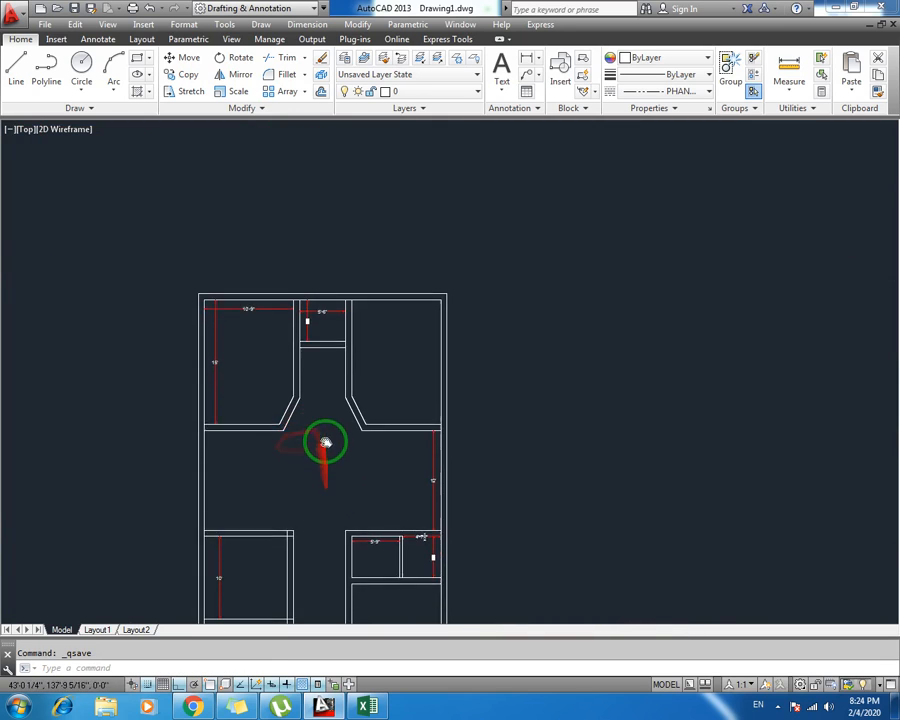
scroll(307, 414, "up", 2)
left_click_drag(328, 432, 284, 350)
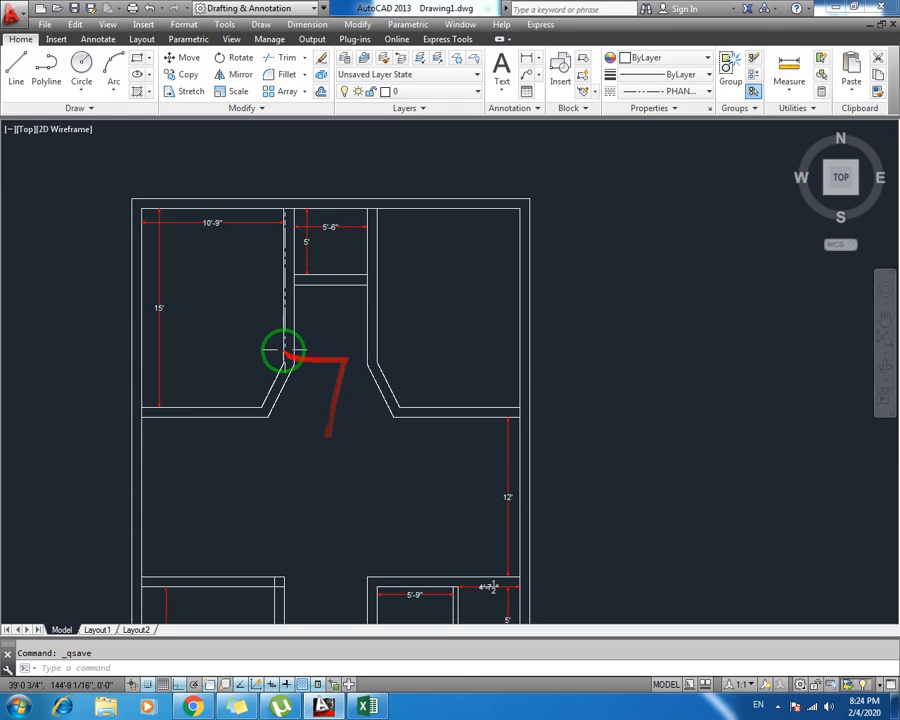
scroll(320, 414, "up", 2)
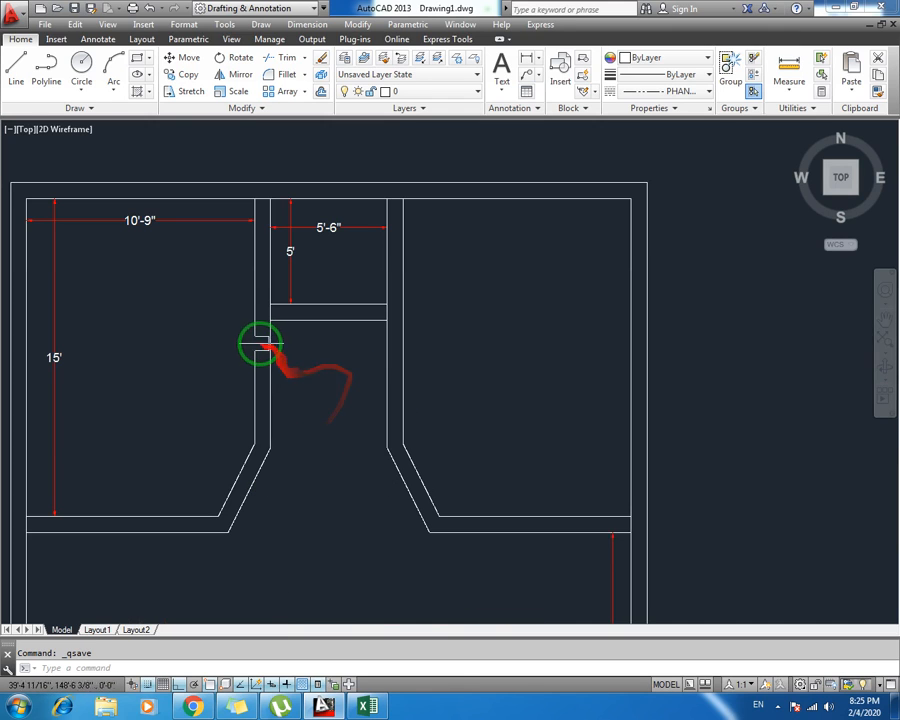
Measure the passage's straight side wall between the 5' room's bottom wall and the chamfer with an aligned dimension, and erase that dimension
key("Return")
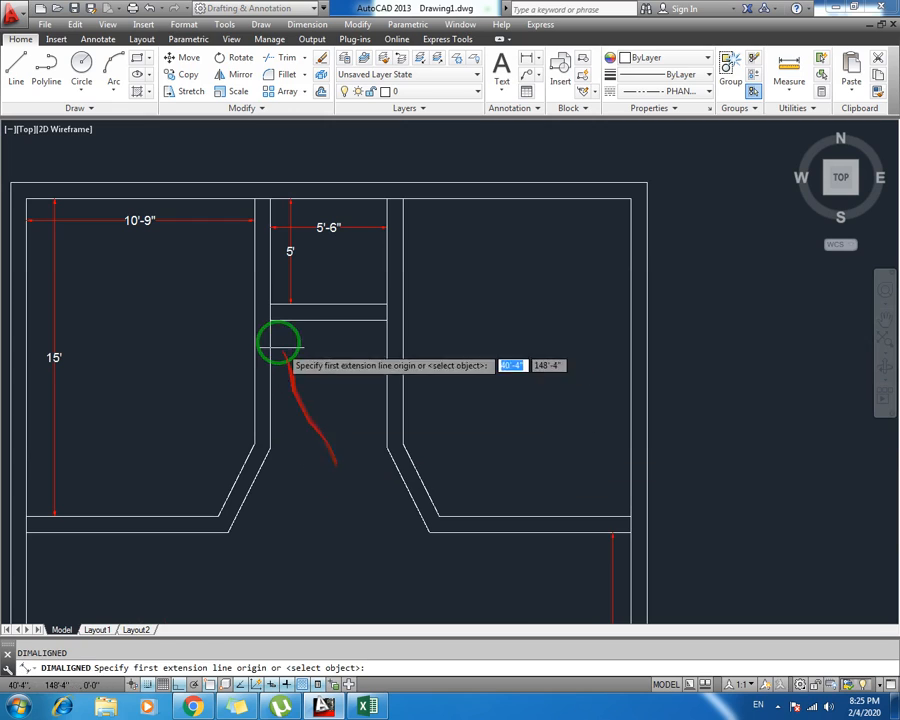
left_click(271, 320)
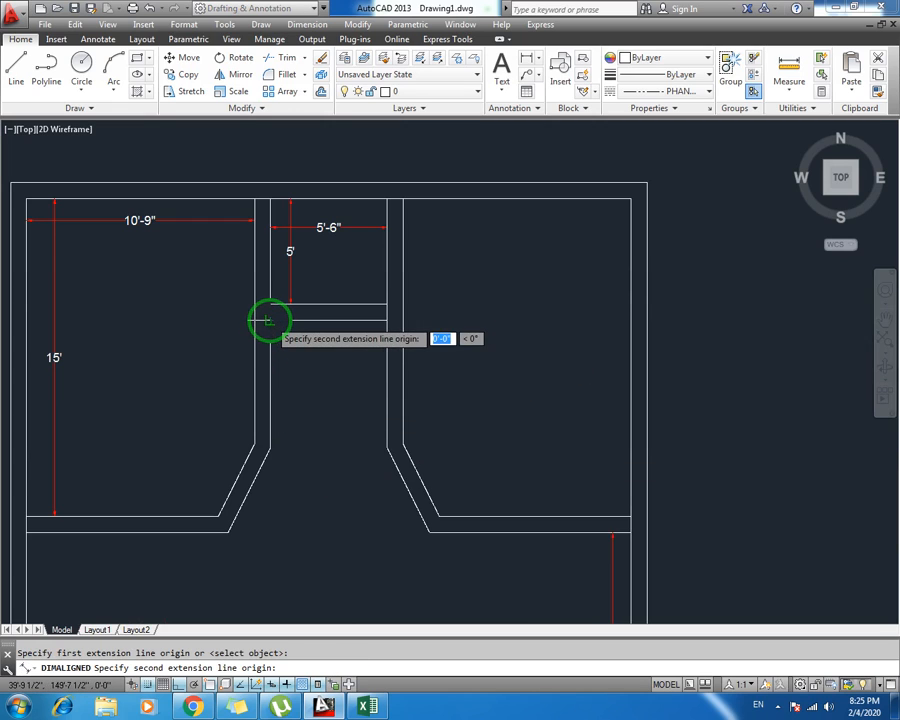
left_click(270, 444)
left_click(291, 444)
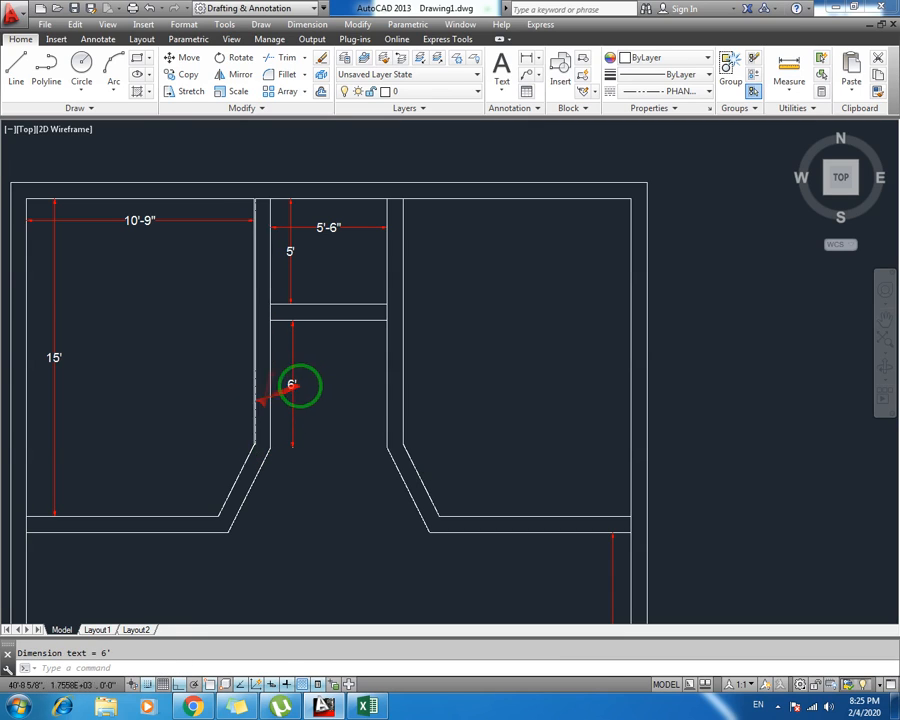
left_click(310, 365)
left_click(287, 391)
key("Delete")
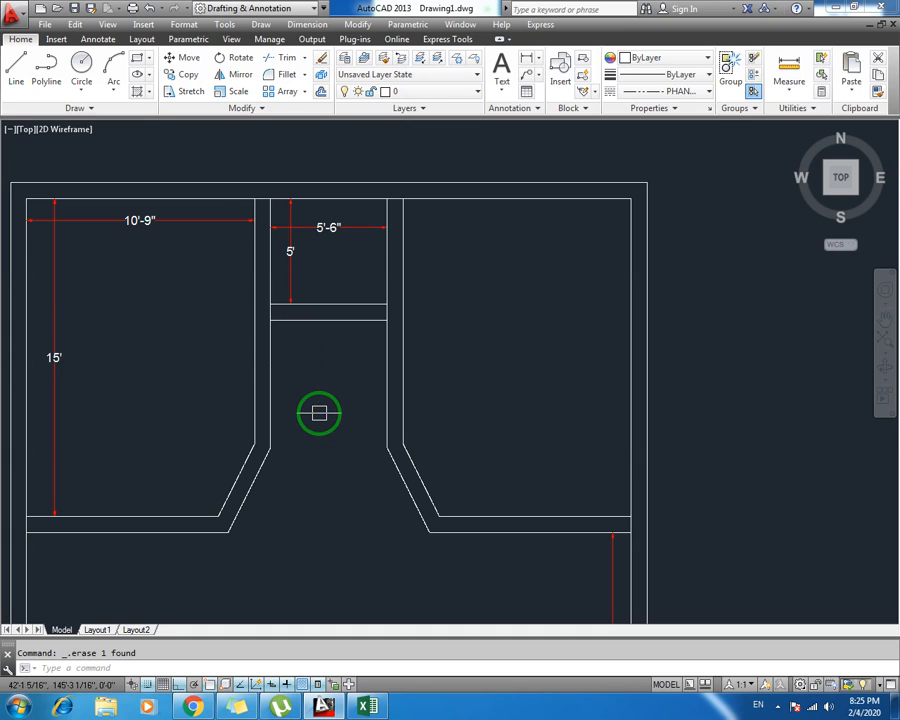
Offset the lower line of the 5' room's bottom wall 3' down into the passage
type("o")
key("Return")
type("3'")
key("Return")
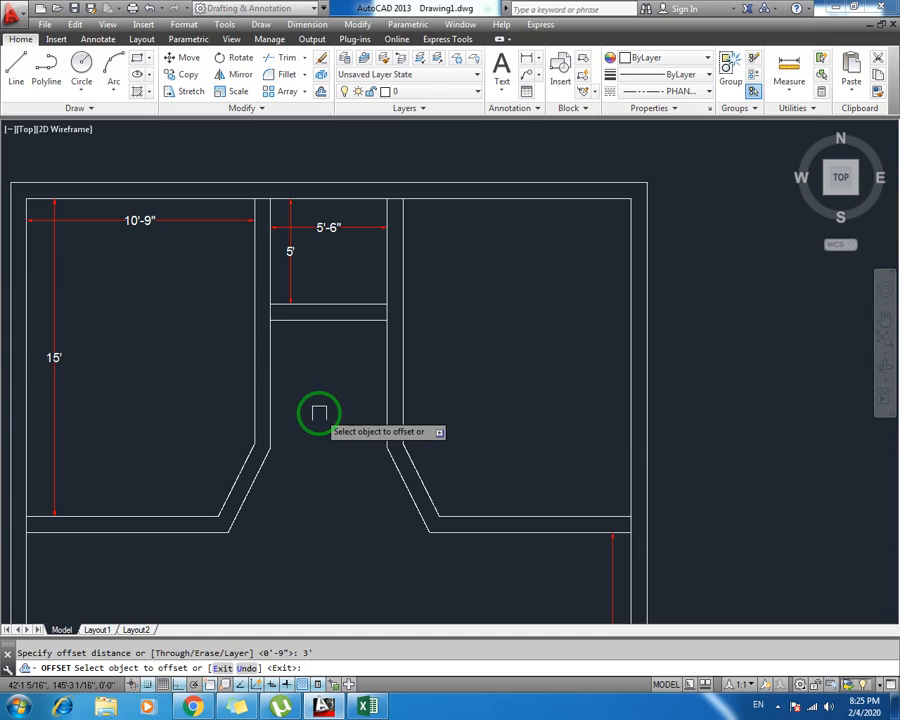
left_click(322, 322)
left_click(320, 413)
key("Escape")
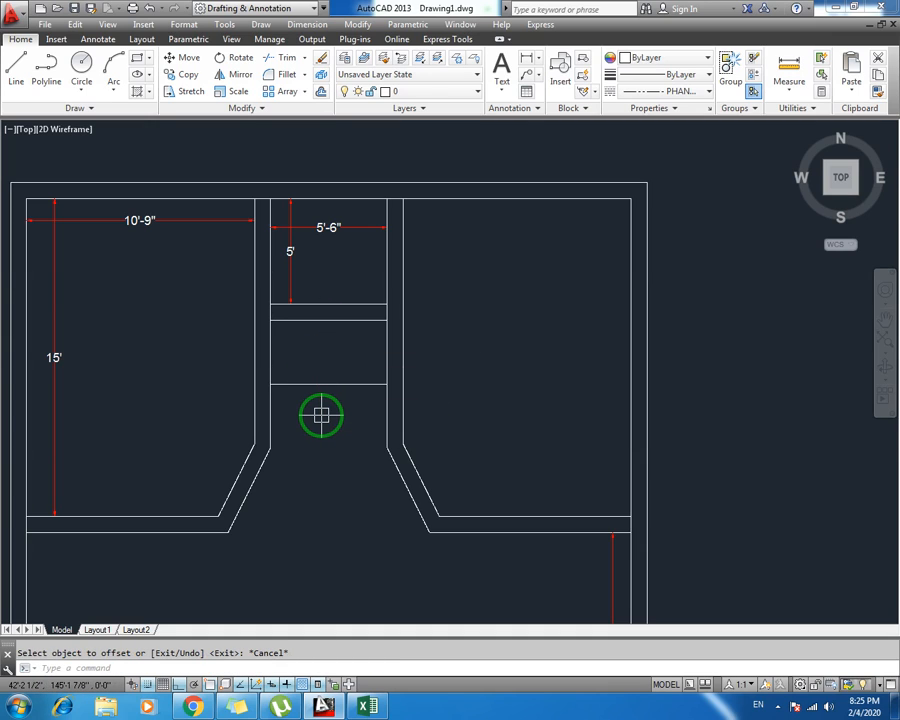
Offset the new passage line 4.5" downward to form the thickness of a thin cross wall
key("Return")
key("Escape")
key("Escape")
key("Return")
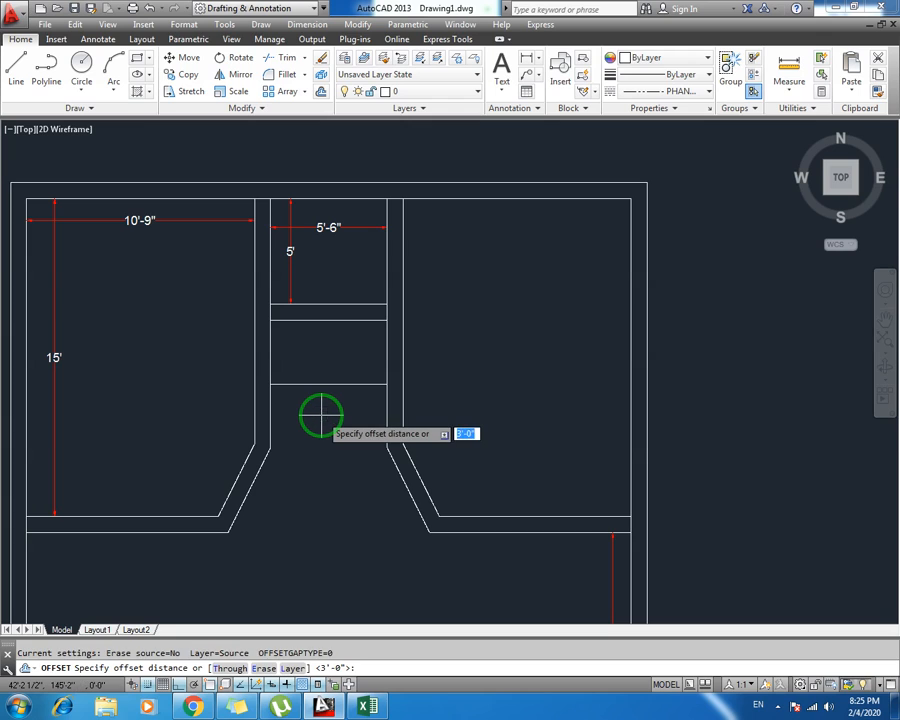
type("4.5")
key("Return")
left_click(311, 384)
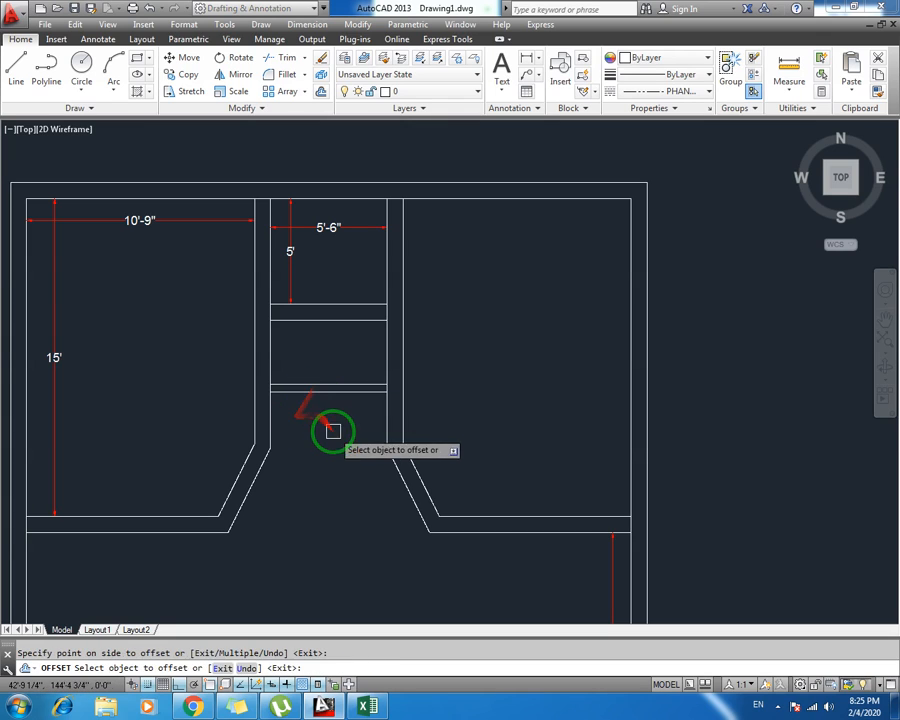
left_click(329, 430)
key("Escape")
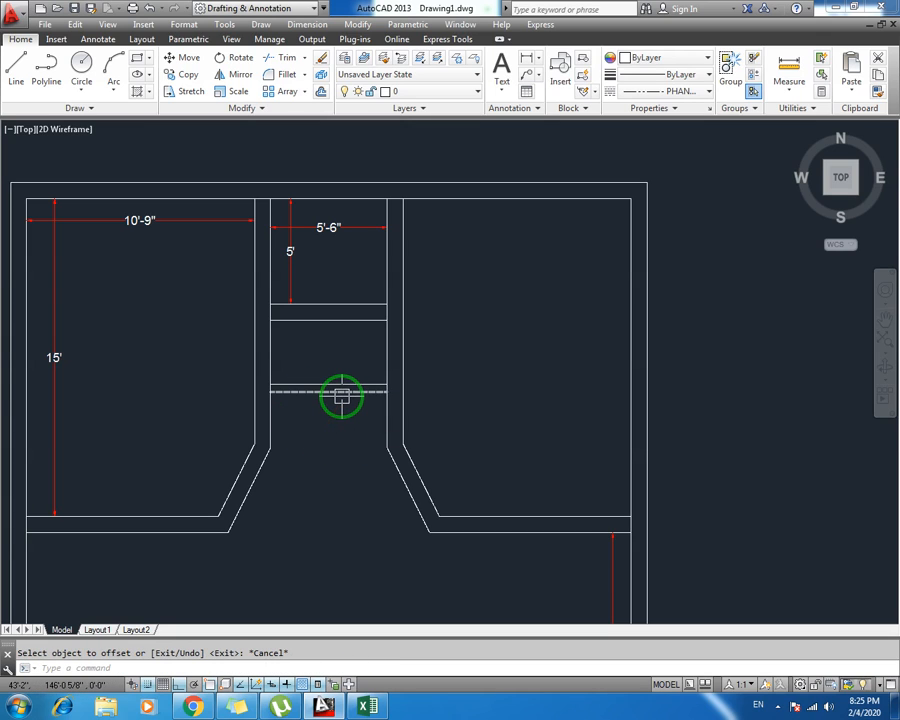
Save the drawing, and extend both lines of the thin cross wall through the side walls to the inner faces of the adjoining rooms
key("ctrl+s")
type("ex")
key("Return")
key("Return")
left_click(303, 376)
left_click(295, 408)
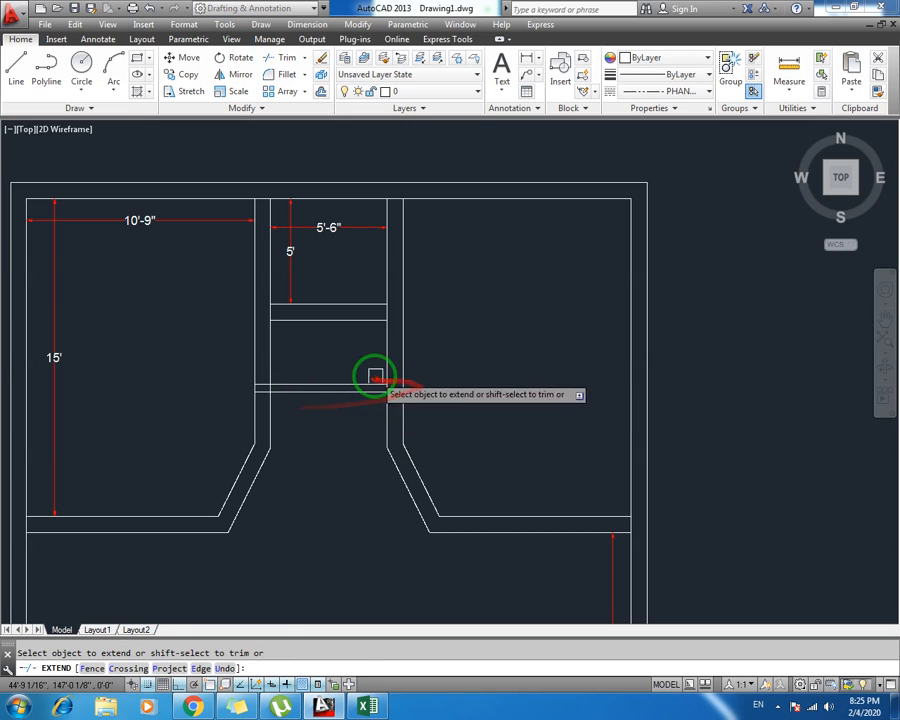
left_click(375, 376)
left_click(376, 422)
key("Escape")
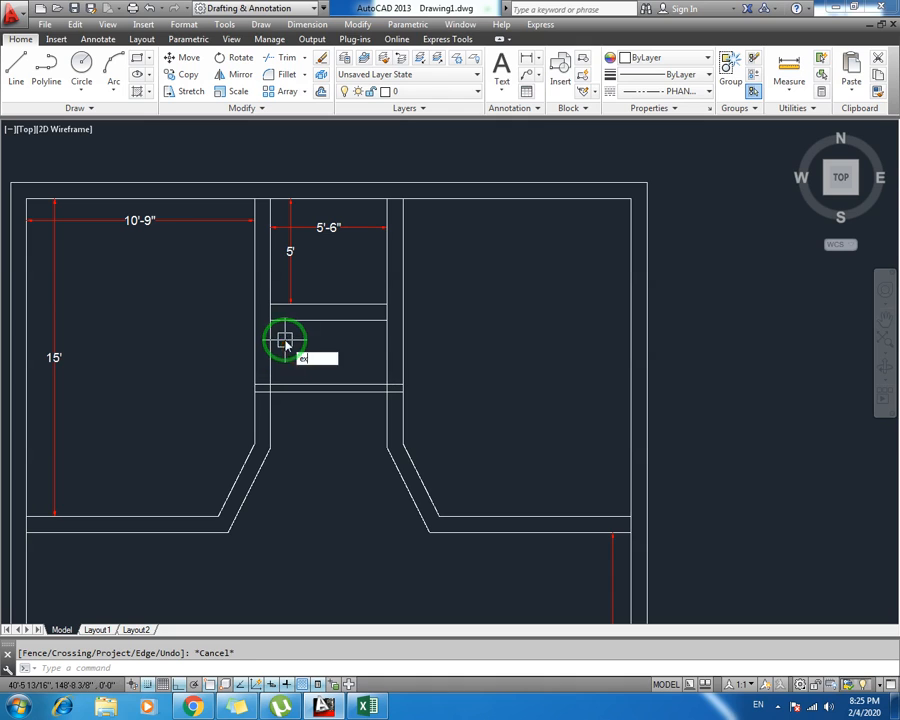
Extend both lines of the 5' room's bottom wall through the side walls to the inner faces of the adjoining rooms
type("ex")
key("Return")
key("Return")
left_click(270, 300)
left_click(270, 322)
left_click(370, 300)
left_click(373, 320)
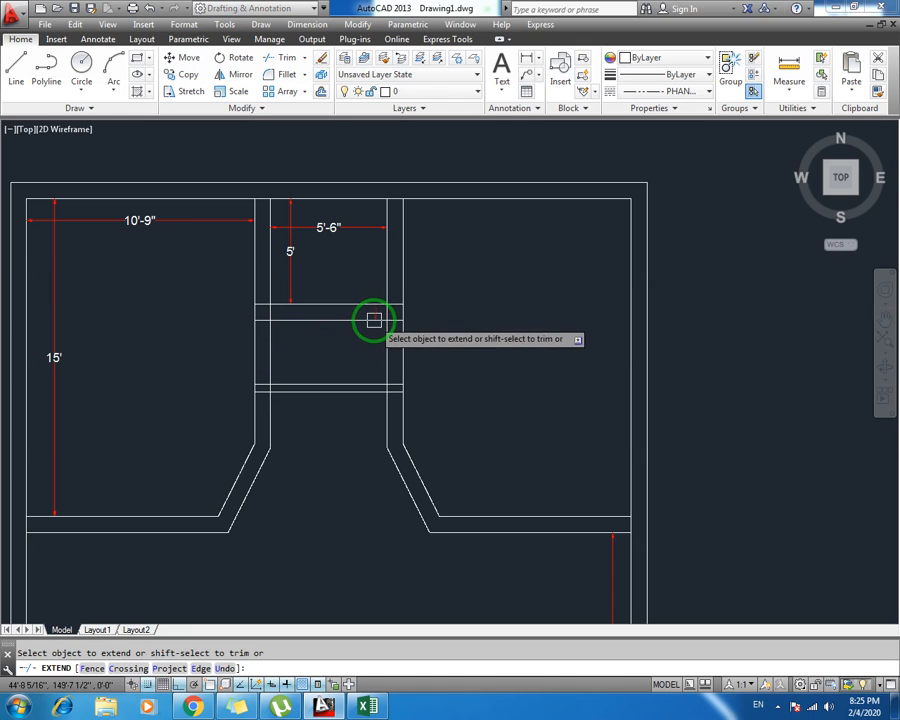
scroll(373, 320, "up", 4)
scroll(250, 336, "down", 2)
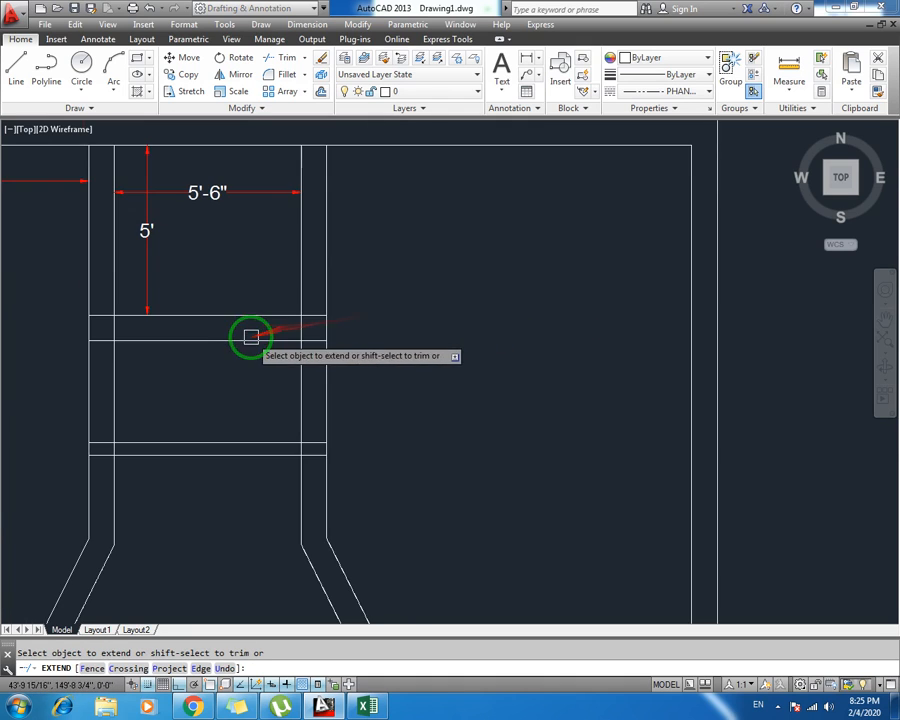
key("Escape")
Draw a vertical line from the midpoint of the 5' room's bottom wall down to the thin cross wall
scroll(172, 376, "down", 3)
scroll(152, 378, "up", 2)
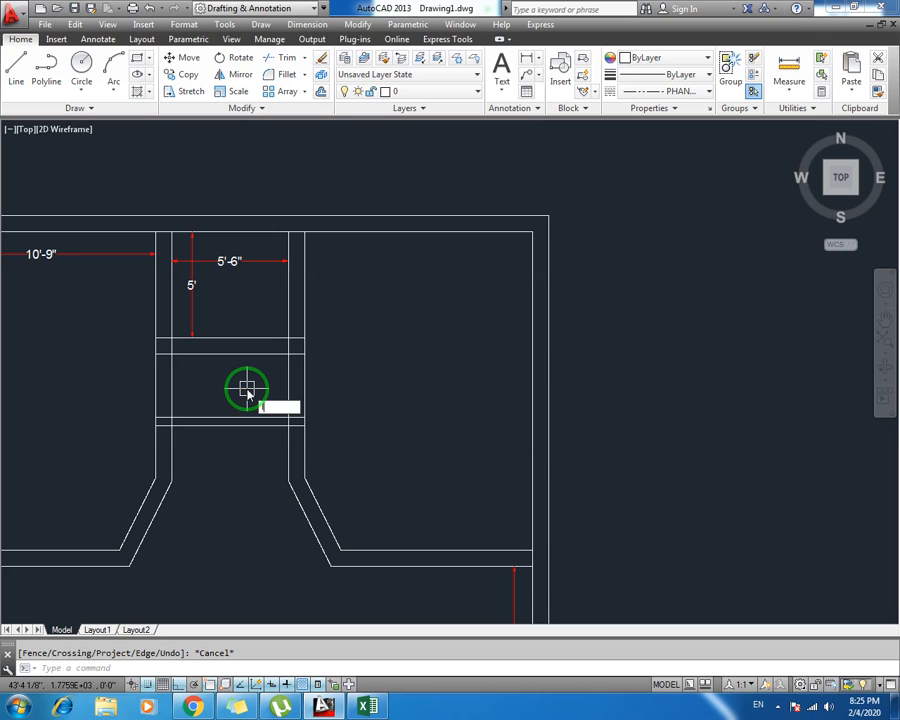
type("l")
key("Return")
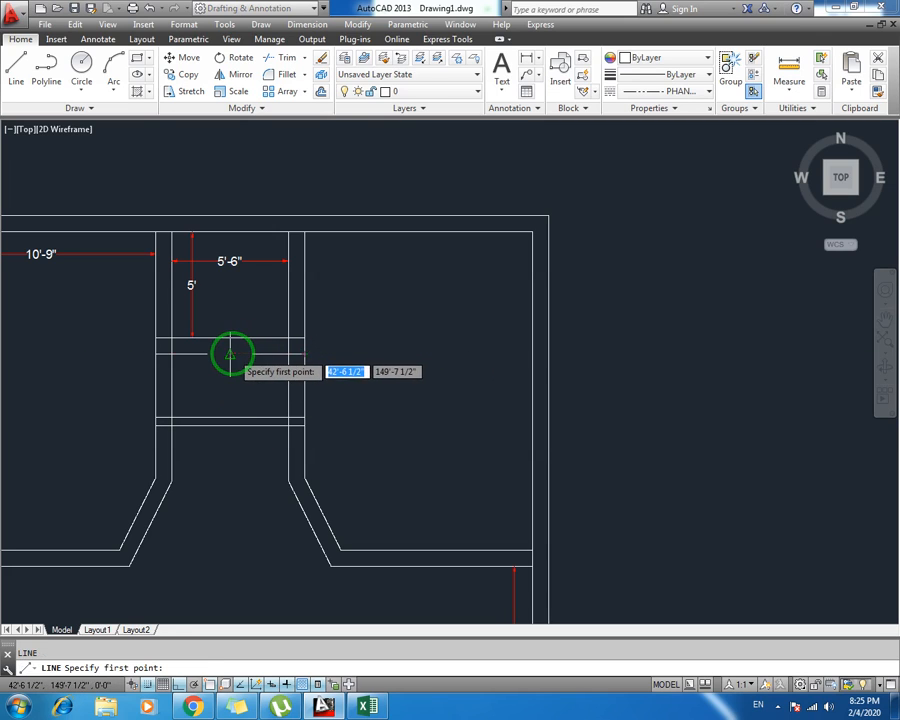
left_click(230, 355)
left_click(232, 415)
key("Escape")
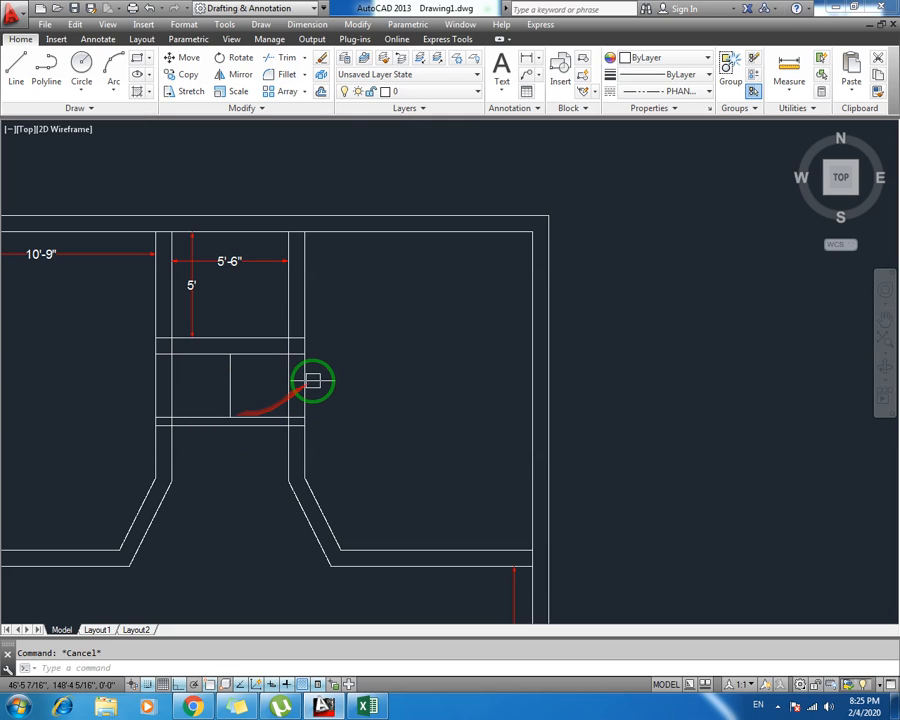
Offset the vertical center line 2" to each side
type("o")
key("Return")
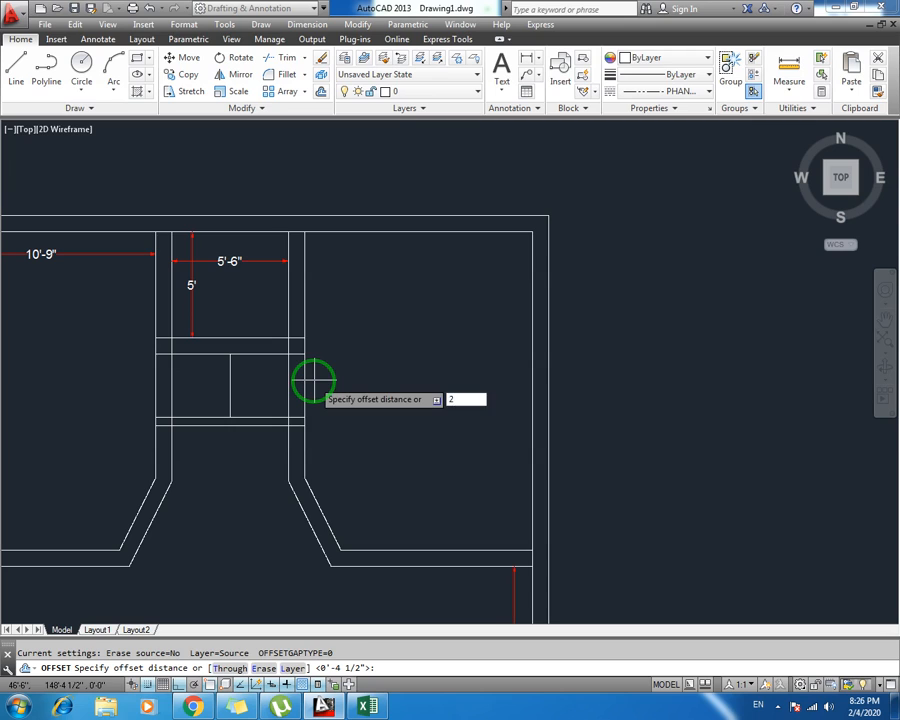
key("Return")
left_click(229, 378)
left_click(234, 381)
scroll(234, 381, "up", 2)
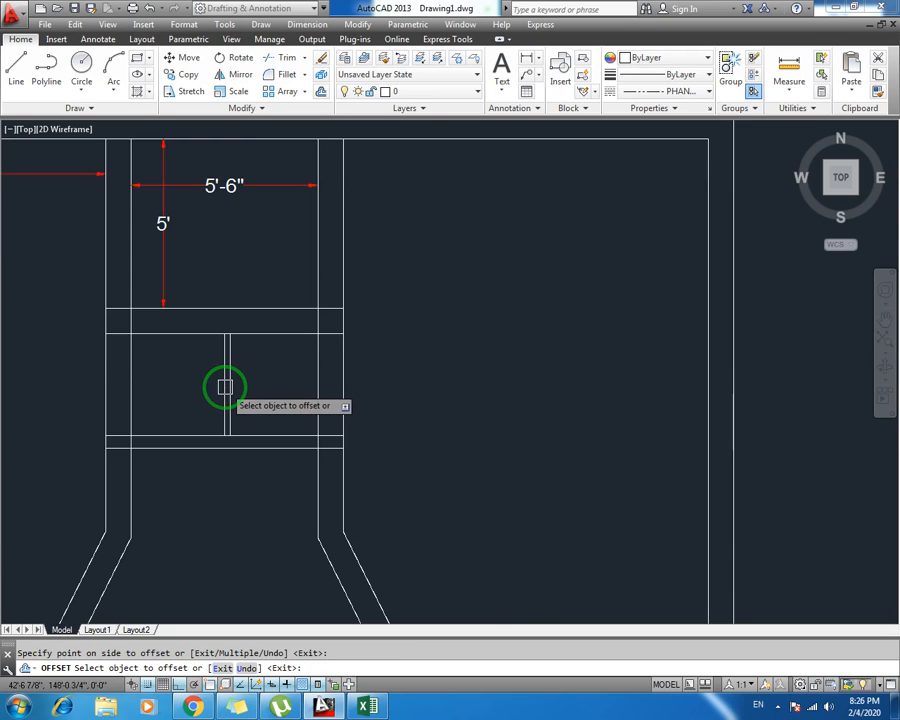
left_click(225, 386)
left_click(197, 388)
left_click(219, 394)
left_click(194, 390)
key("Escape")
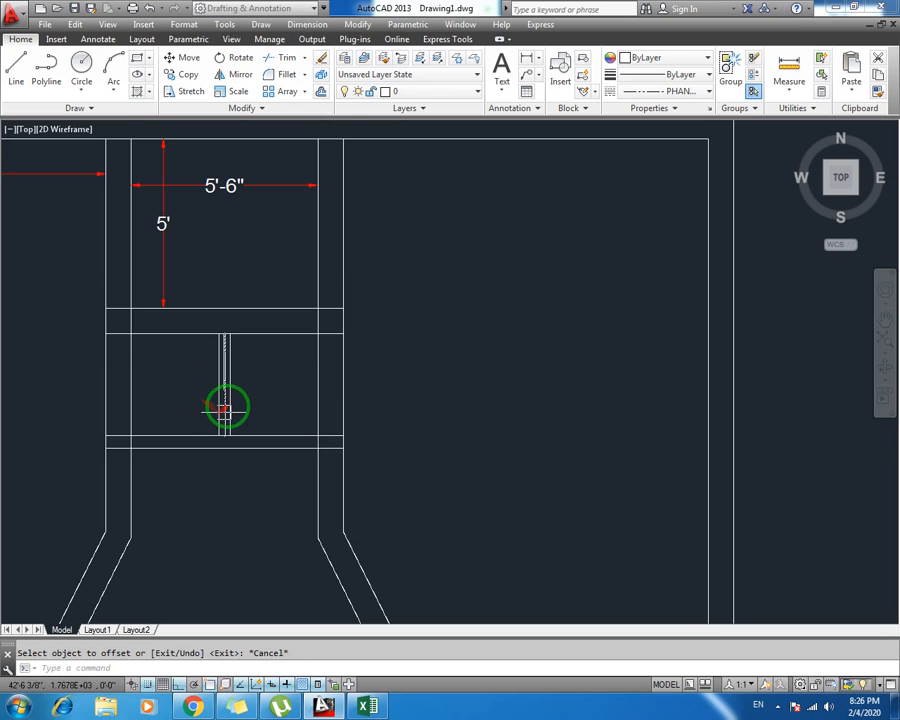
Erase the center line between the two offset partition lines
scroll(225, 410, "up", 2)
left_click(217, 396)
key("Delete")
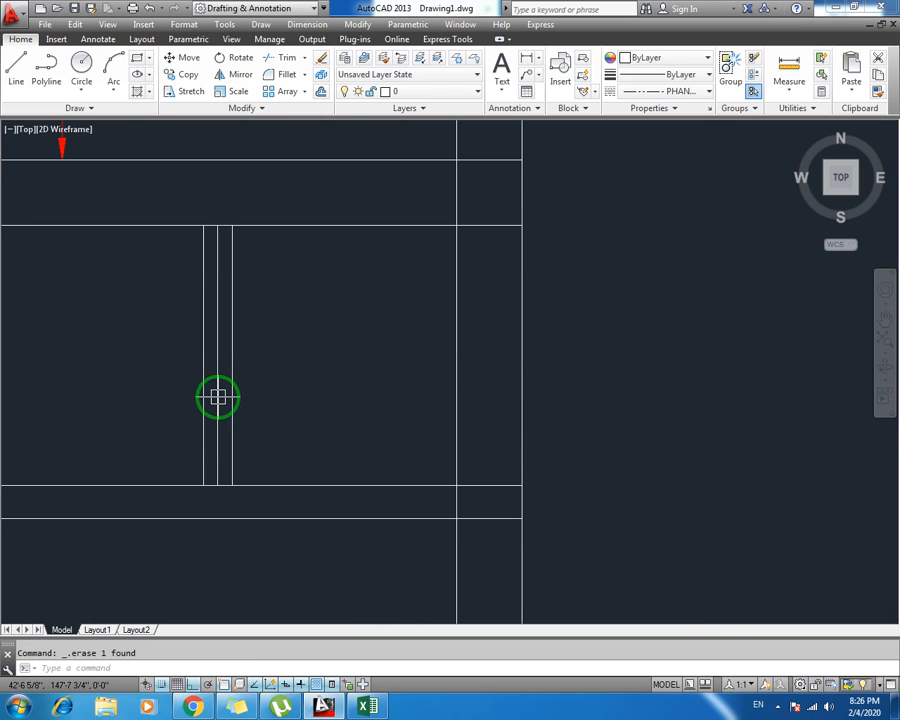
Erase the leftover center line in the partition and trim the cross-wall lines where they run through both side walls
left_click(218, 397)
key("Delete")
scroll(216, 392, "down", 3)
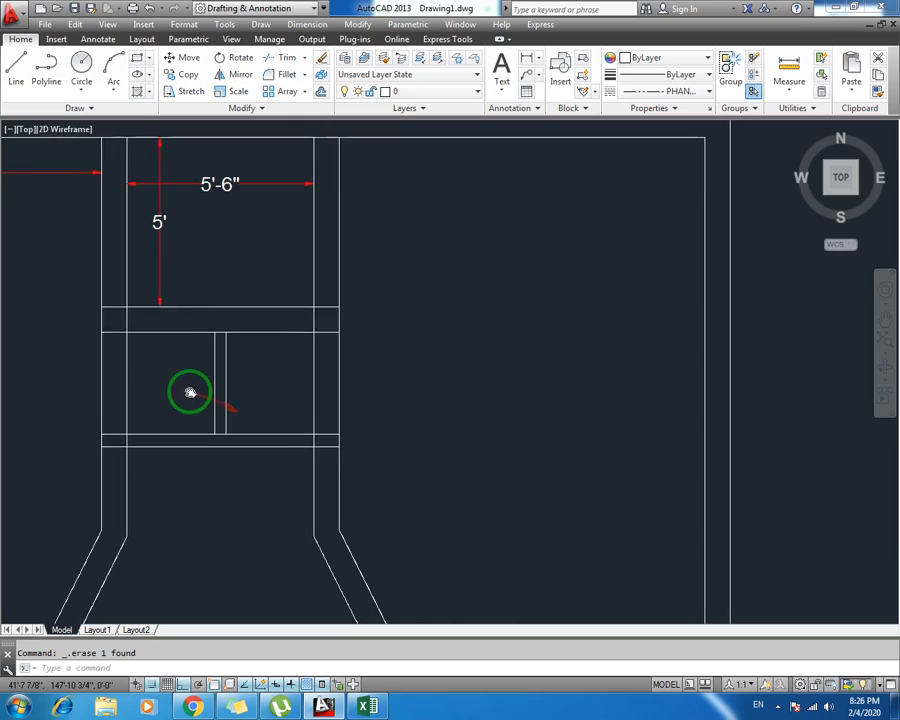
middle_click_drag(190, 392, 200, 398)
type("tr")
key("Return")
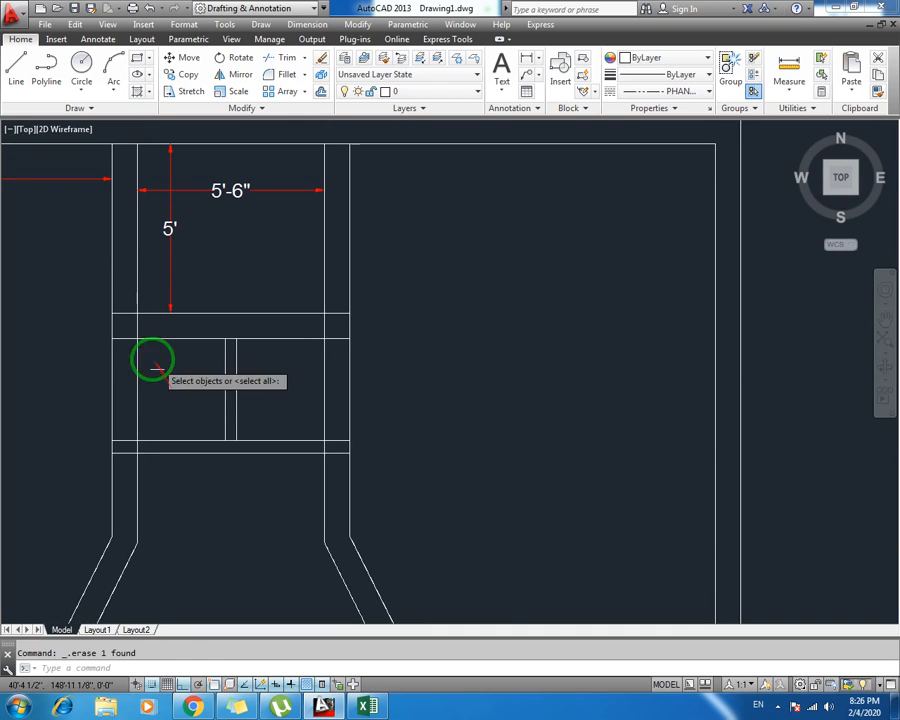
key("Return")
mouse_move(130, 315)
left_mouse_down()
mouse_move(271, 346)
mouse_move(330, 318)
mouse_move(341, 336)
left_mouse_up()
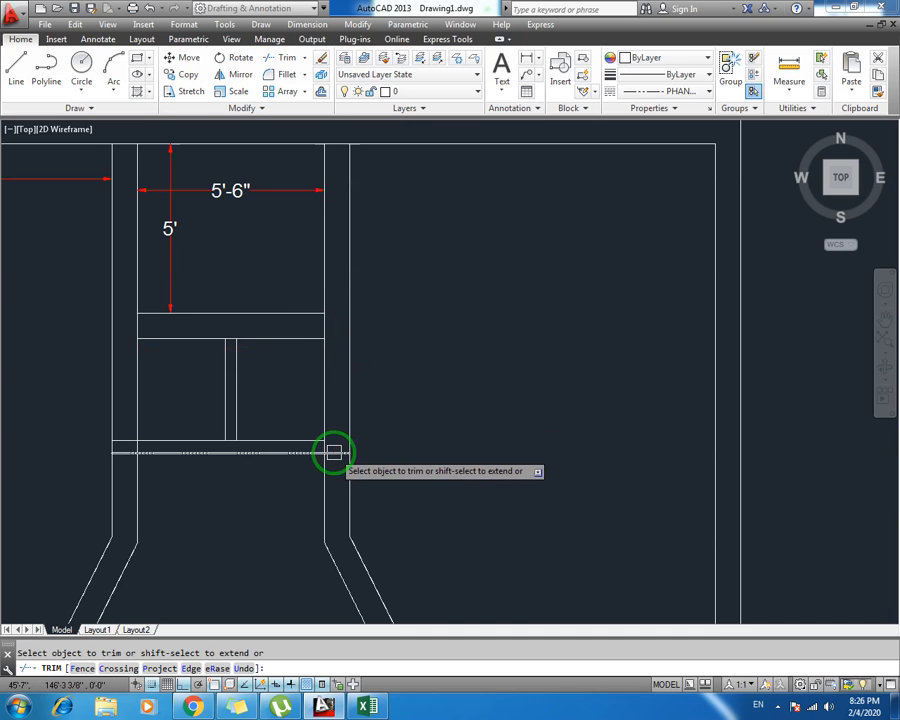
left_click_drag(126, 442, 150, 462)
key("Escape")
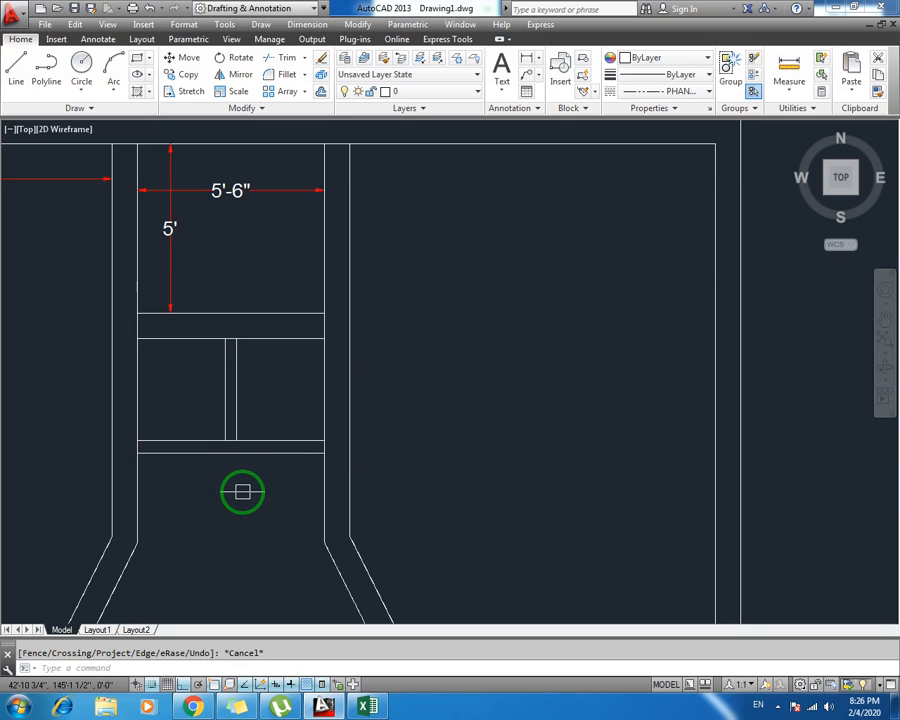
Examine the whole plan and the 12' open space between the chamfered rooms and the rooms below
middle_click_drag(165, 395, 238, 389)
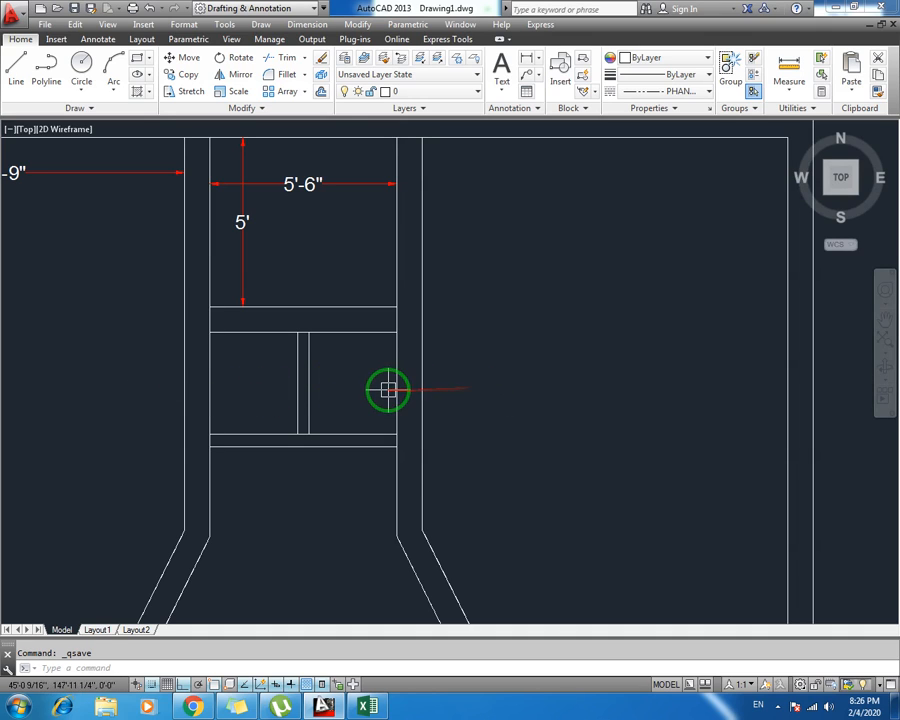
scroll(388, 390, "down", 2)
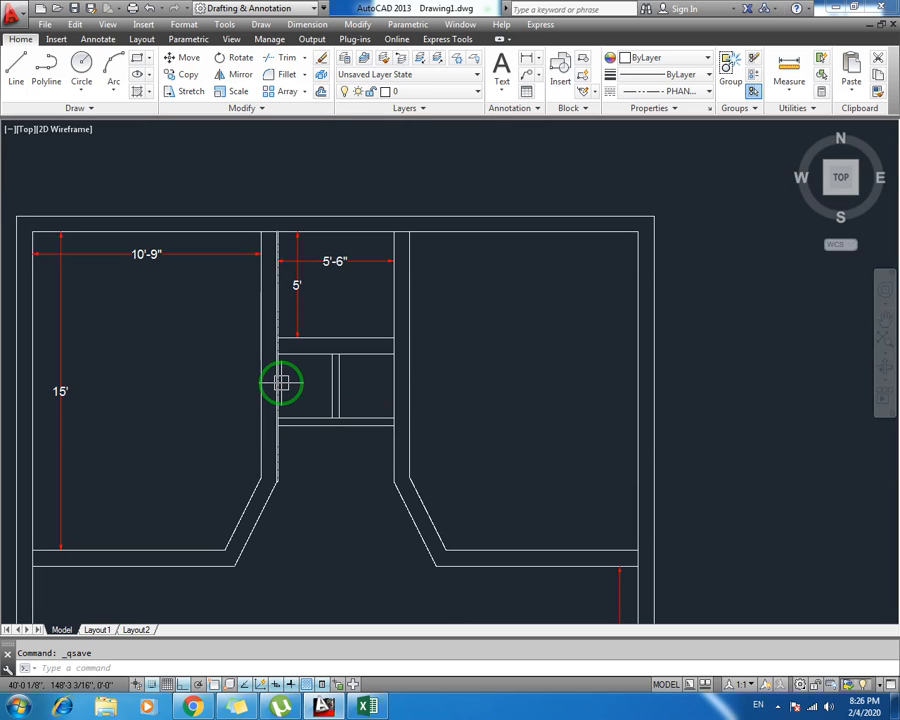
middle_click_drag(425, 381, 367, 323)
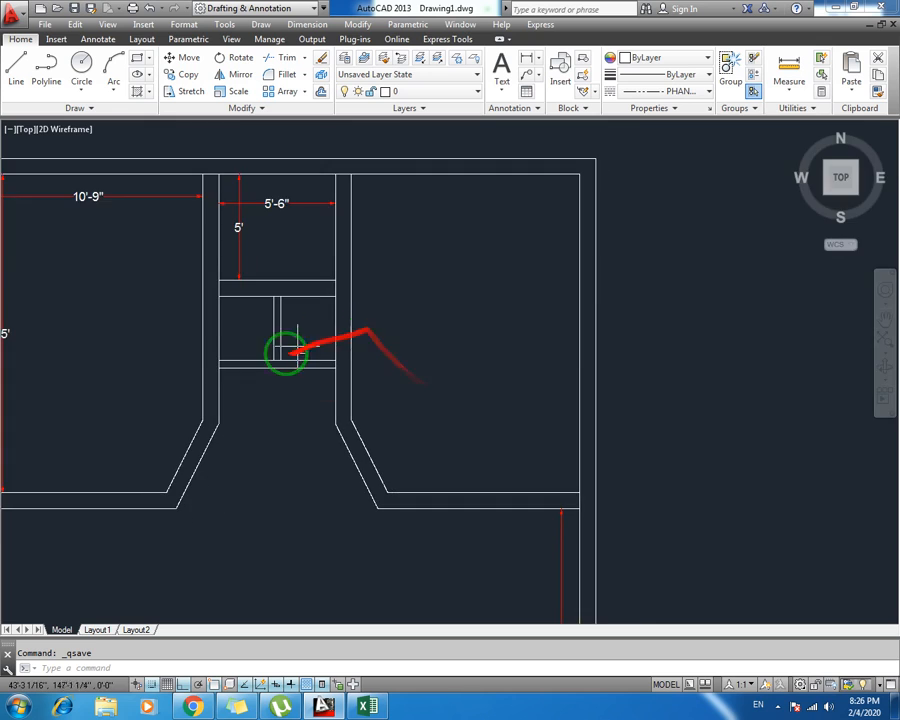
middle_click_drag(308, 430, 376, 352)
scroll(334, 374, "down", 2)
middle_click_drag(344, 468, 340, 370)
scroll(317, 464, "down", 2)
mouse_move(316, 463)
middle_mouse_down()
mouse_move(326, 415)
mouse_move(288, 346)
middle_mouse_up()
scroll(313, 410, "up", 4)
middle_click_drag(330, 418, 305, 345)
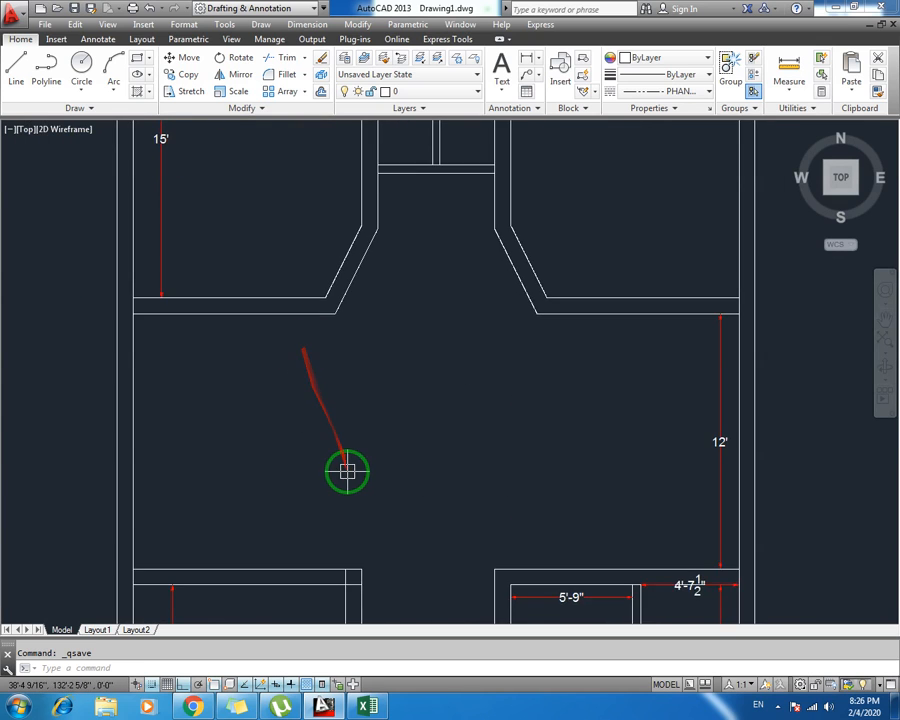
scroll(347, 470, "down", 2)
scroll(305, 433, "up", 2)
middle_click_drag(318, 434, 265, 425)
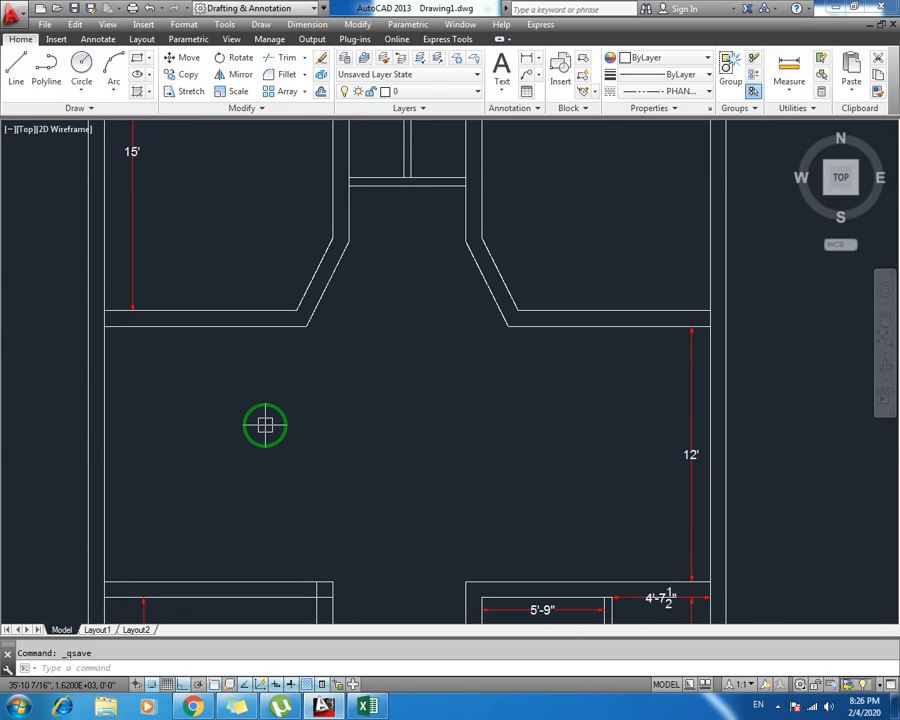
scroll(307, 468, "down", 2)
middle_click_drag(307, 468, 317, 410)
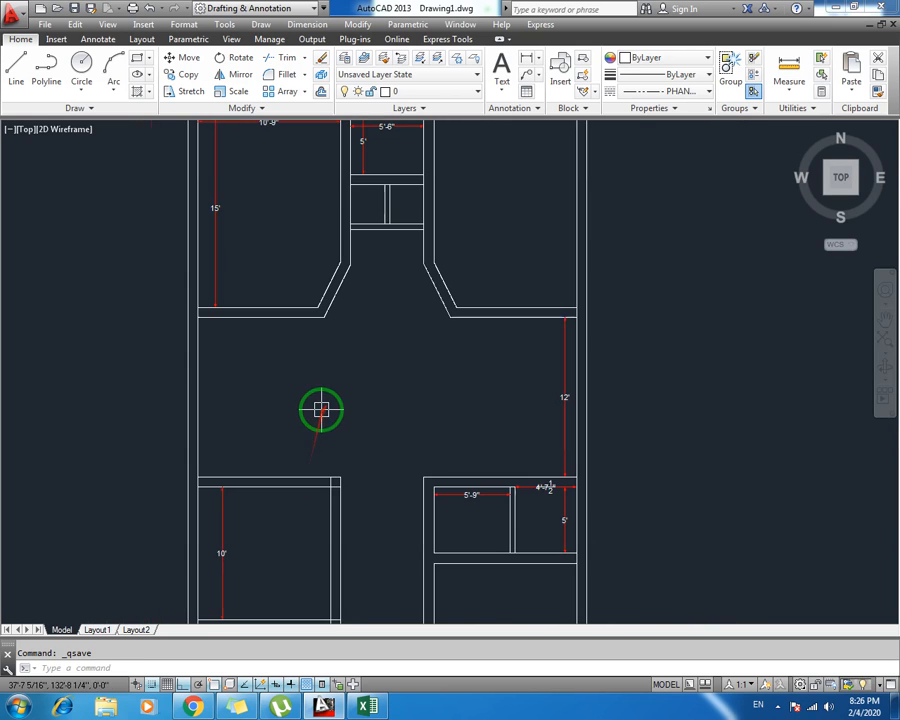
scroll(339, 441, "down", 2)
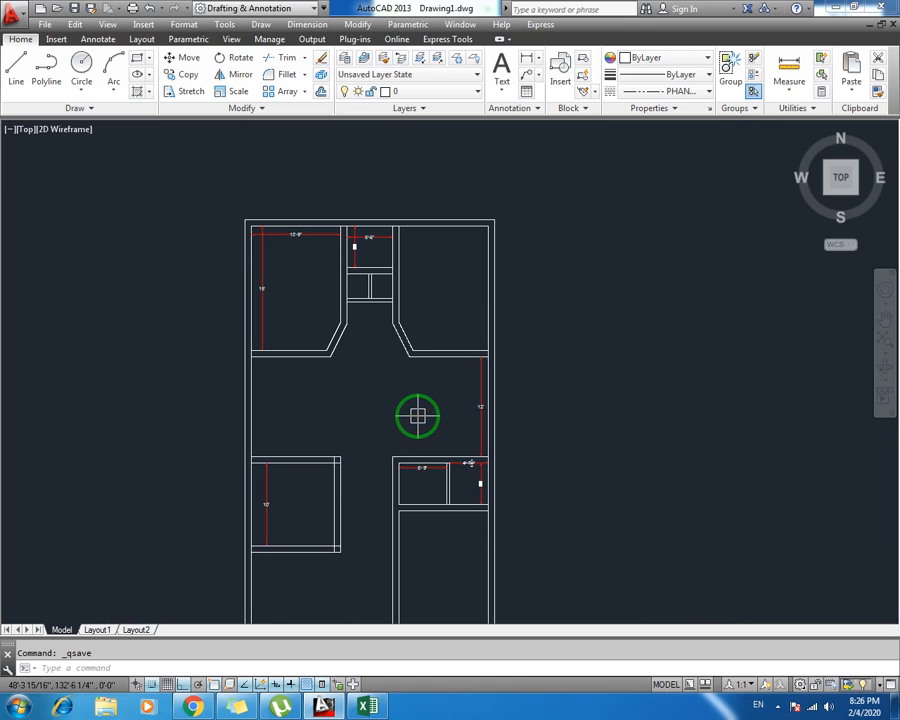
scroll(325, 380, "up", 2)
middle_click_drag(330, 378, 313, 429)
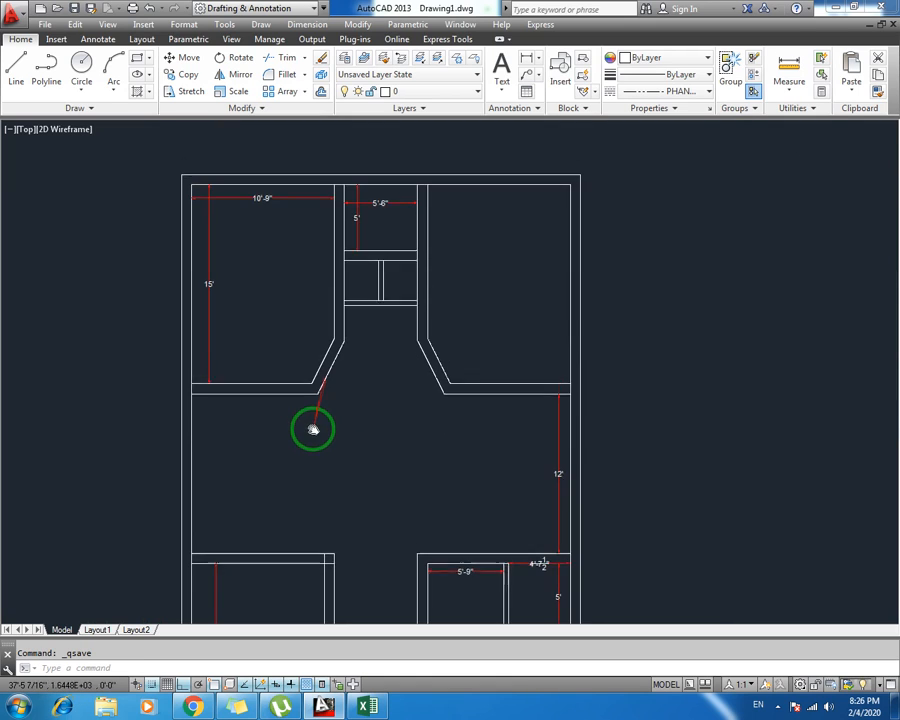
scroll(302, 409, "up", 2)
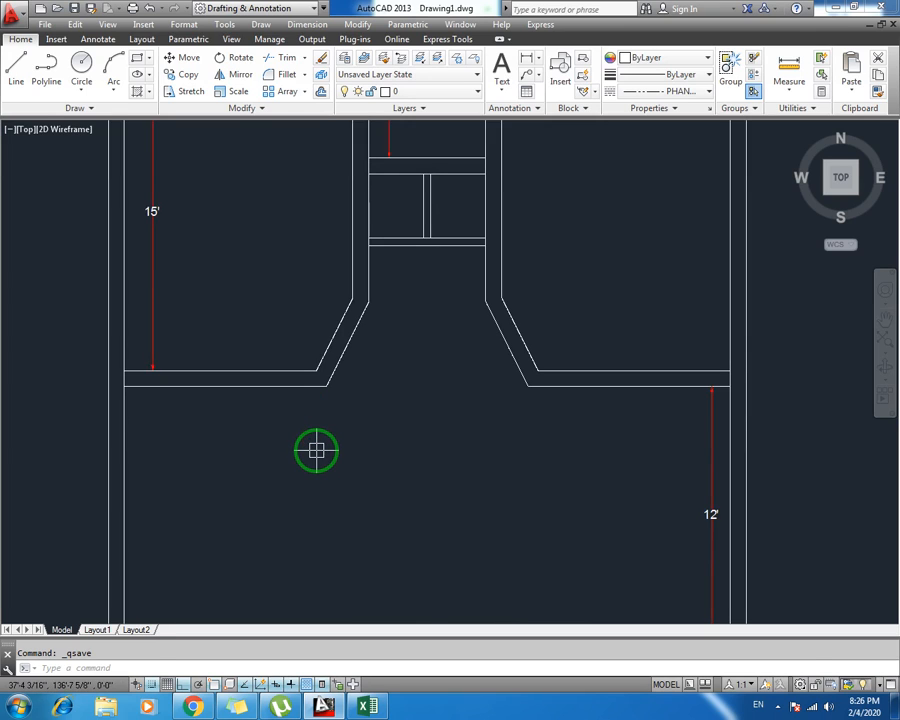
middle_click_drag(328, 469, 324, 394)
scroll(322, 394, "down", 2)
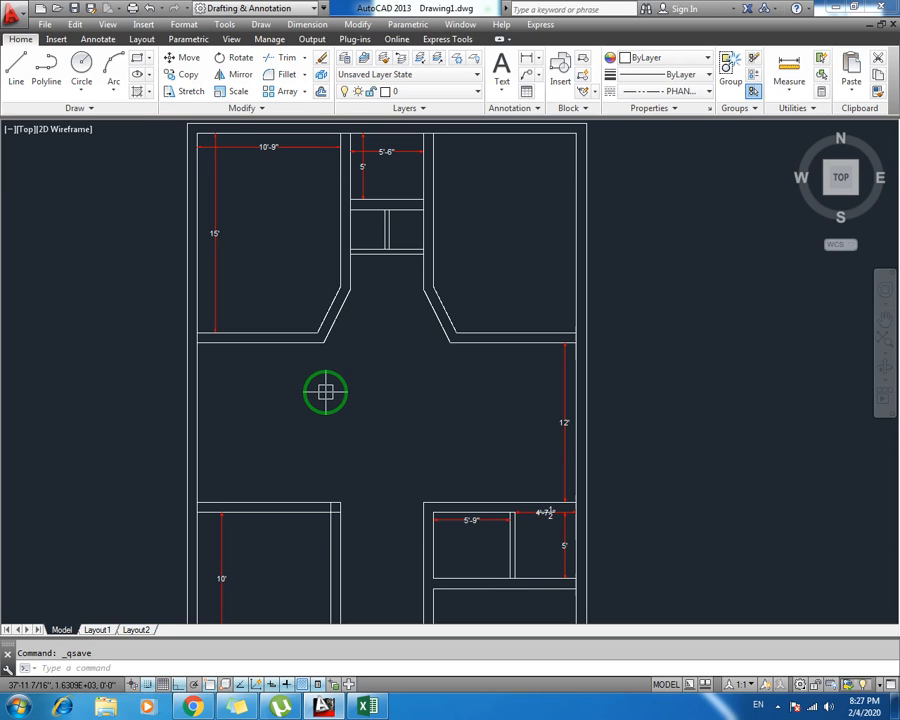
Draw a 4' vertical line down from the 15' room's bottom wall, about 6' from the left outer wall's inner face
type("l")
key("Return")
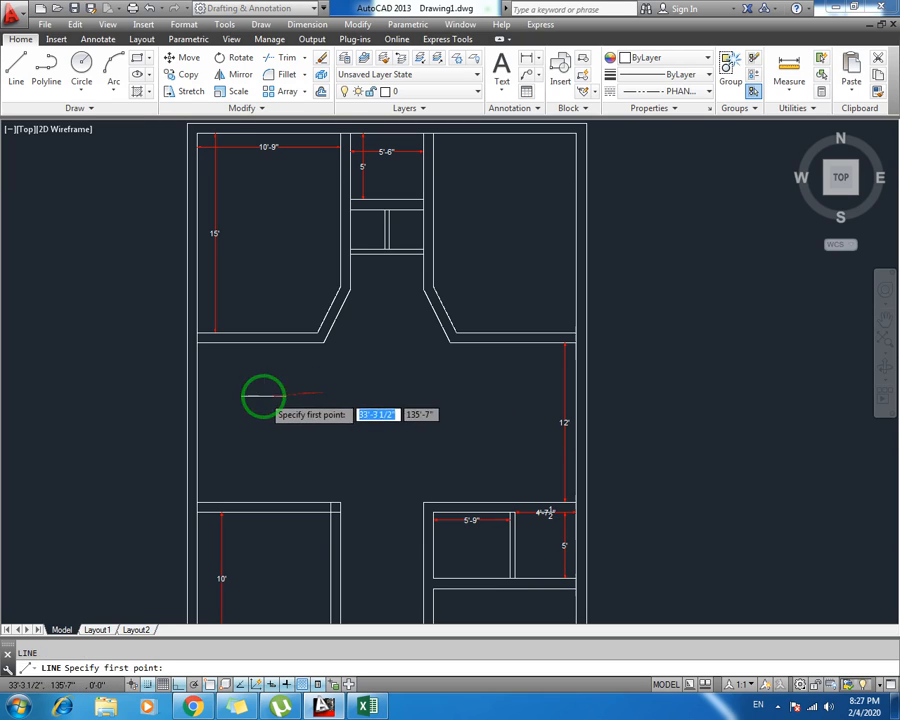
left_click(276, 343)
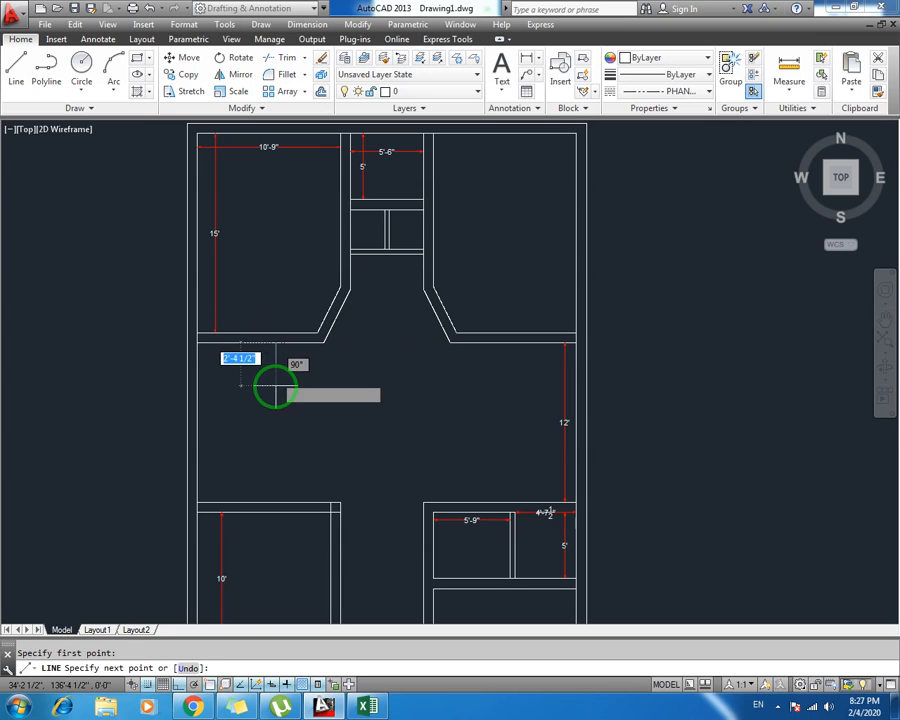
type("4'")
key("Return")
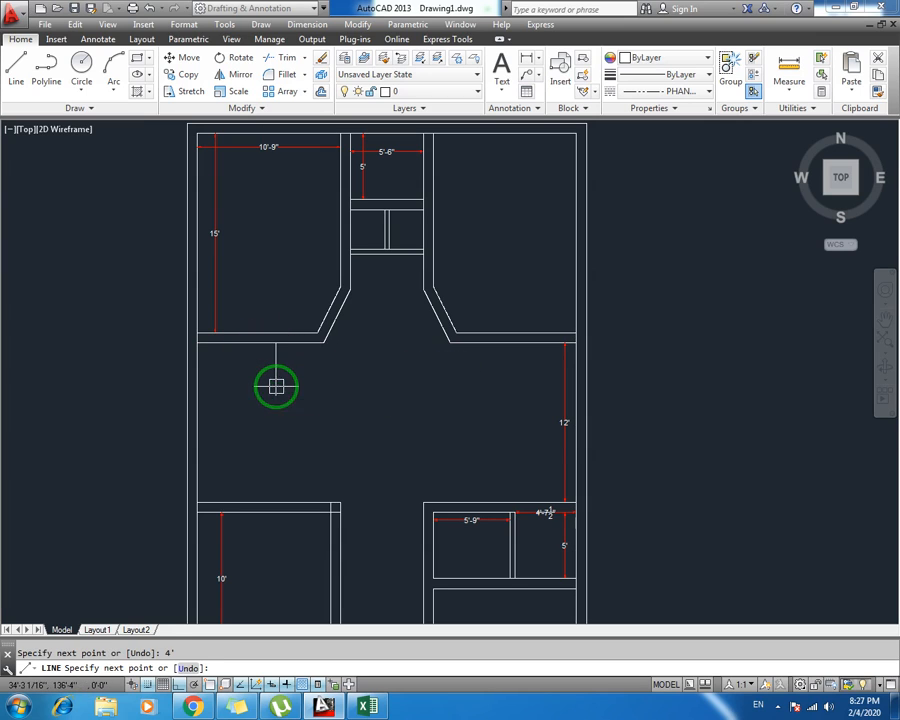
key("Escape")
Offset the 4' vertical line 1' to the left three times in succession for the stair treads
scroll(306, 392, "up", 2)
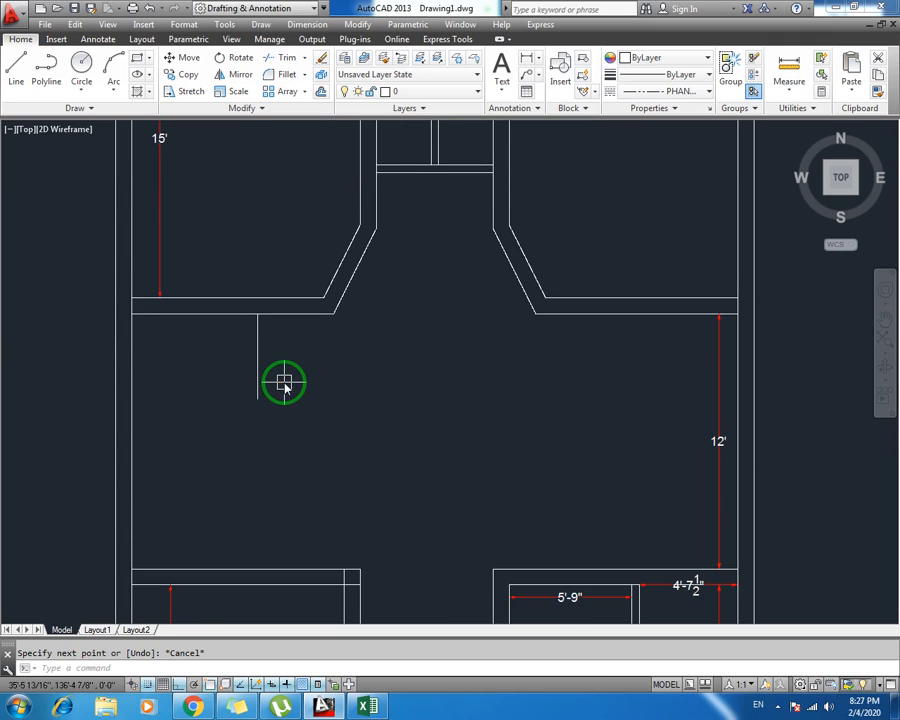
type("o")
key("Return")
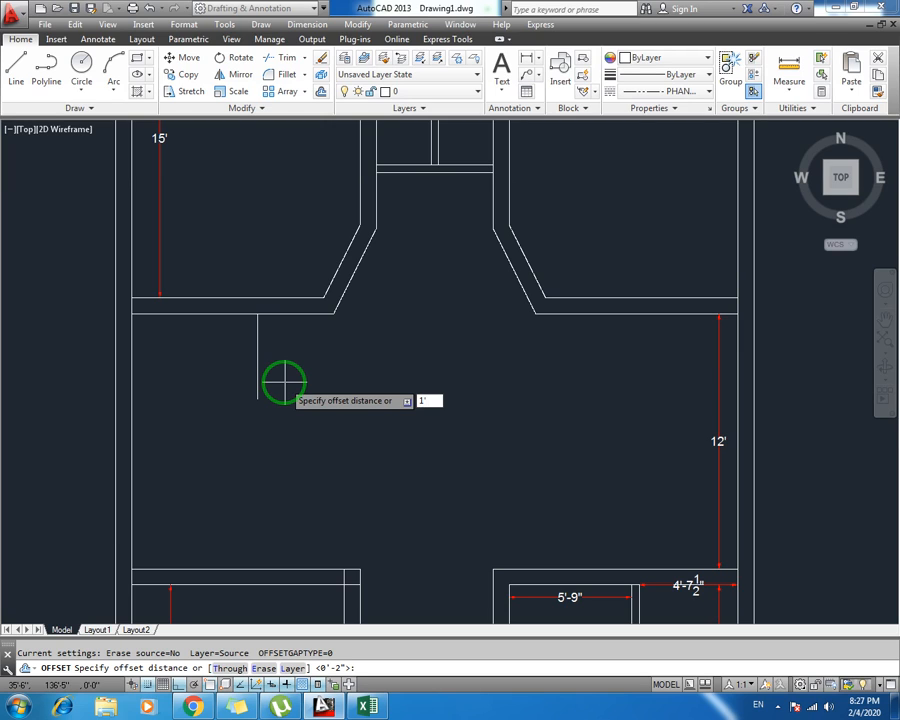
type("1'")
key("Return")
left_click(259, 368)
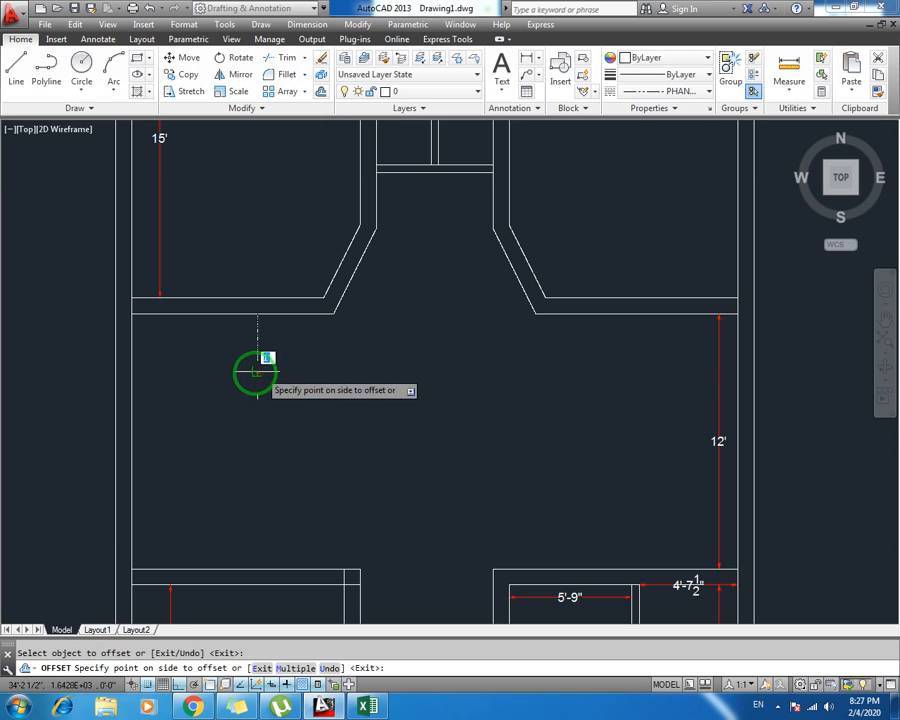
left_click(233, 366)
left_click(236, 366)
left_click(196, 367)
left_click(214, 367)
left_click(195, 420)
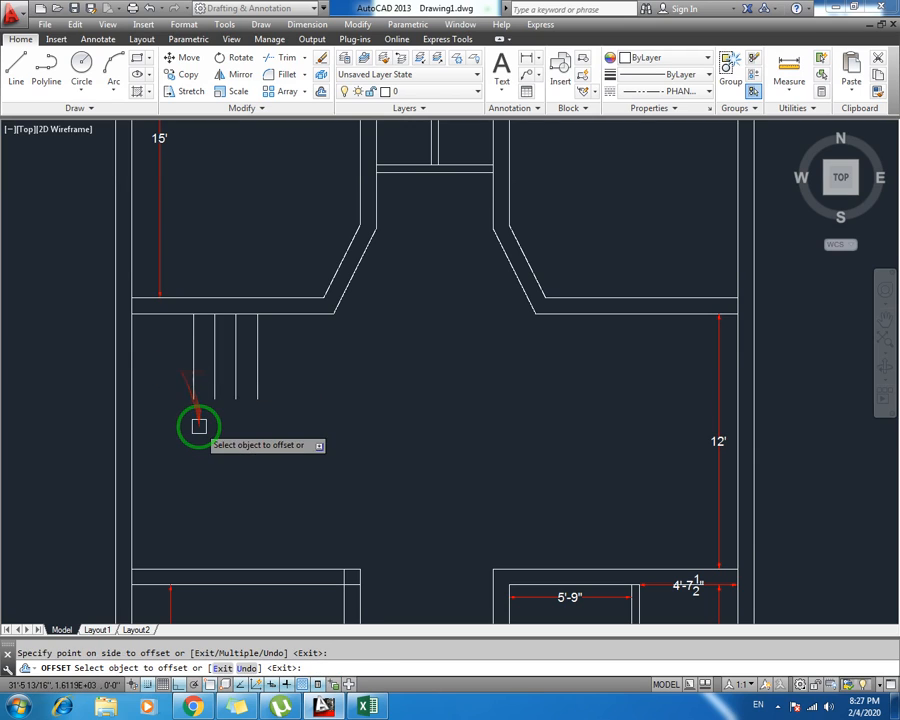
key("Escape")
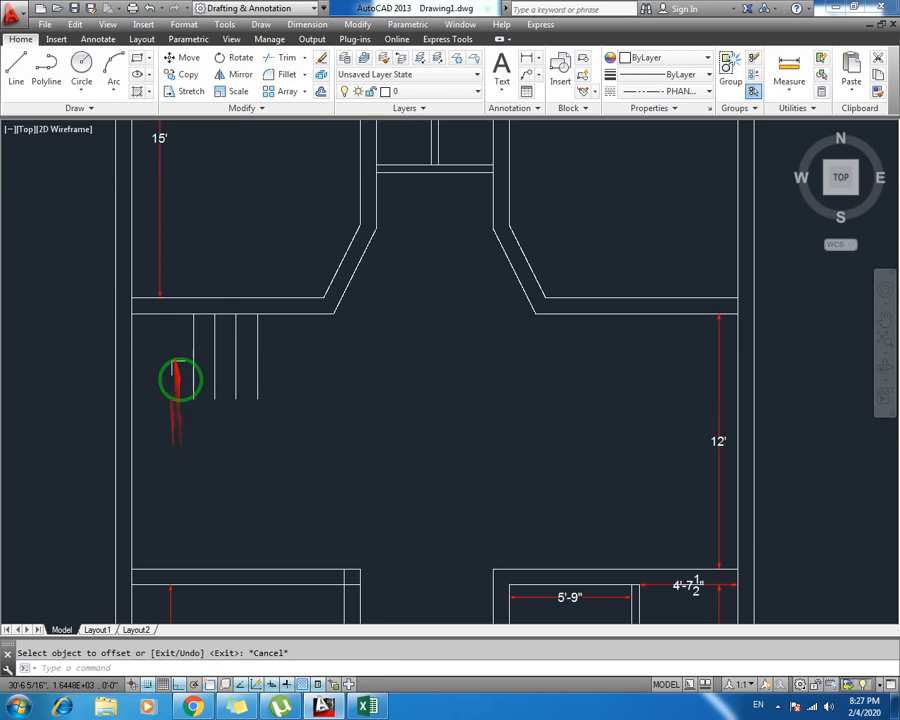
Draw a horizontal line from the first tread line's lower end to the left outer wall's inner face
type("l")
key("Return")
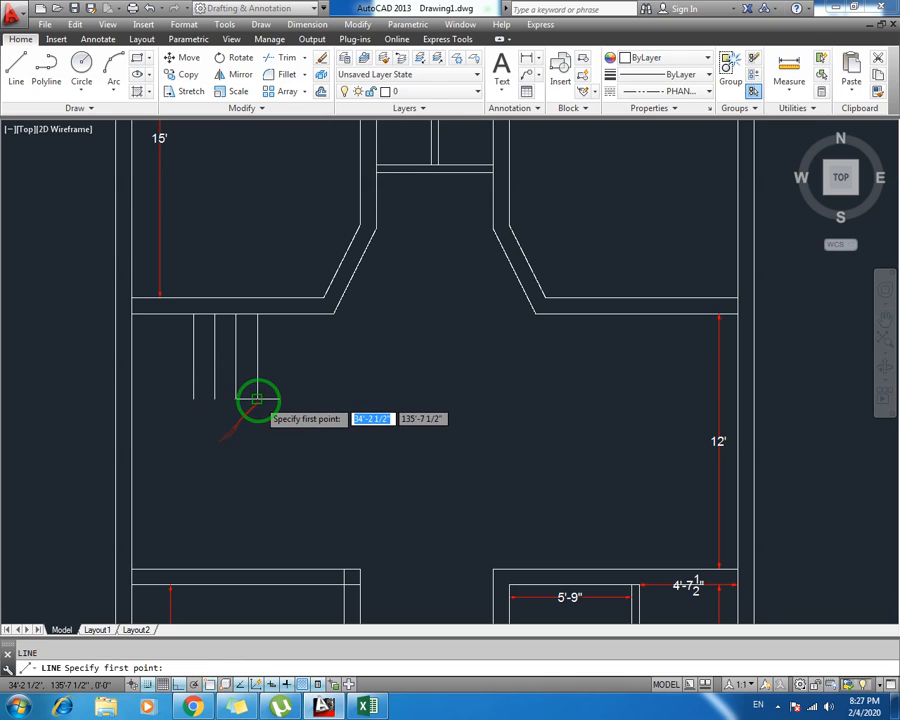
left_click(258, 398)
left_click(131, 398)
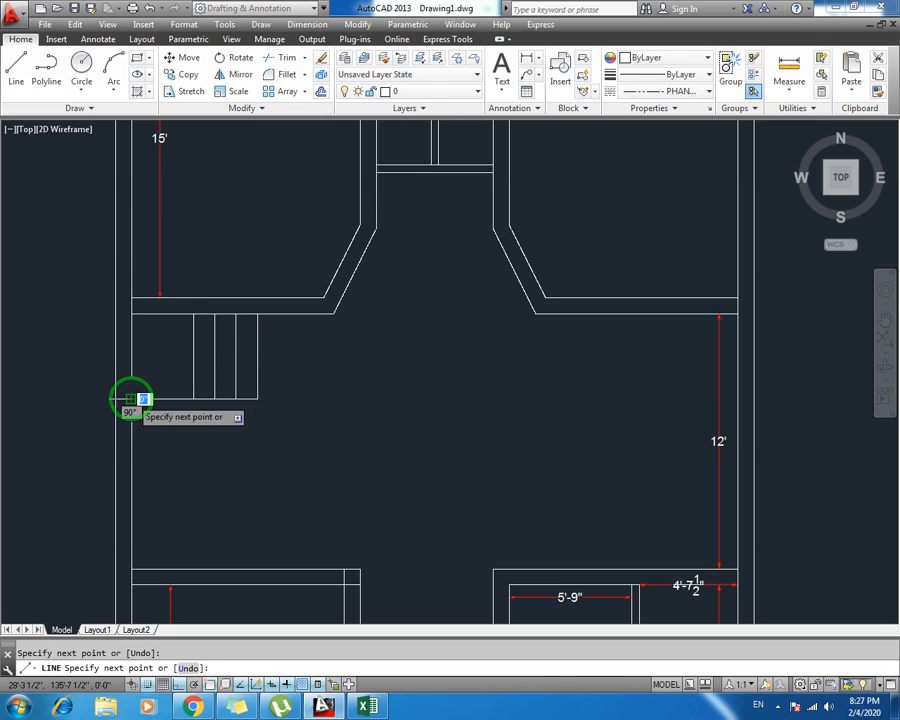
key("Escape")
Offset the stair's horizontal bottom line 1' downward
middle_click_drag(236, 432, 257, 408)
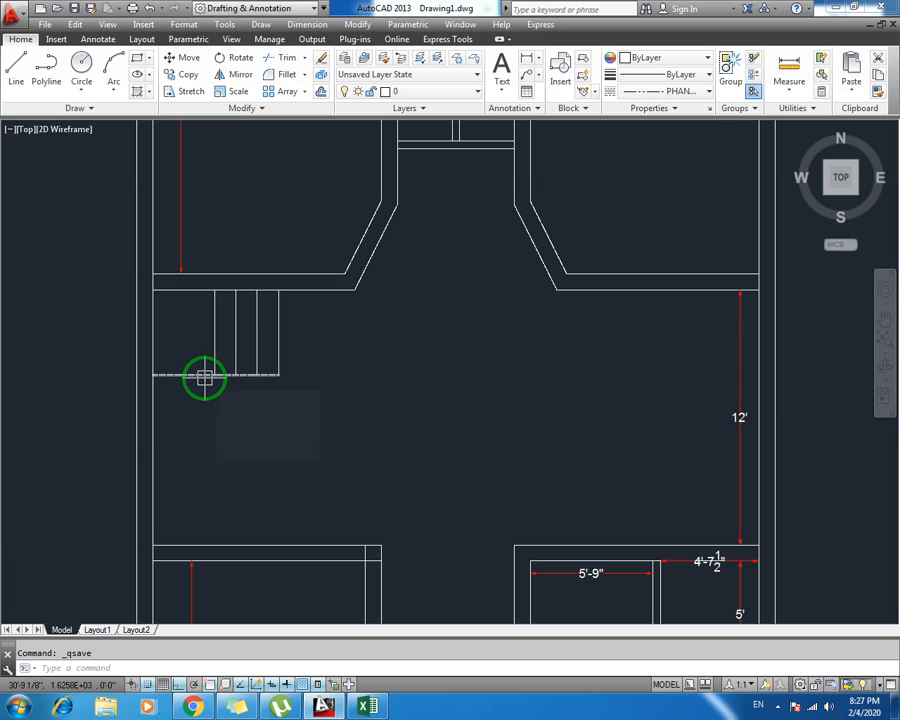
mouse_move(204, 376)
type("o")
key("Return")
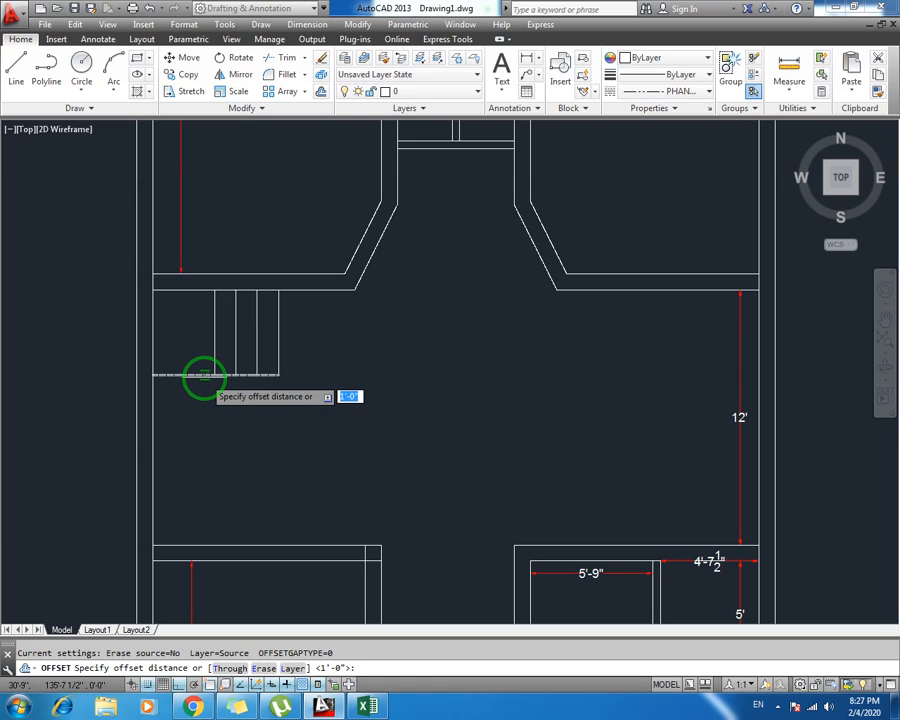
type("1")
key("Return")
left_click(203, 376)
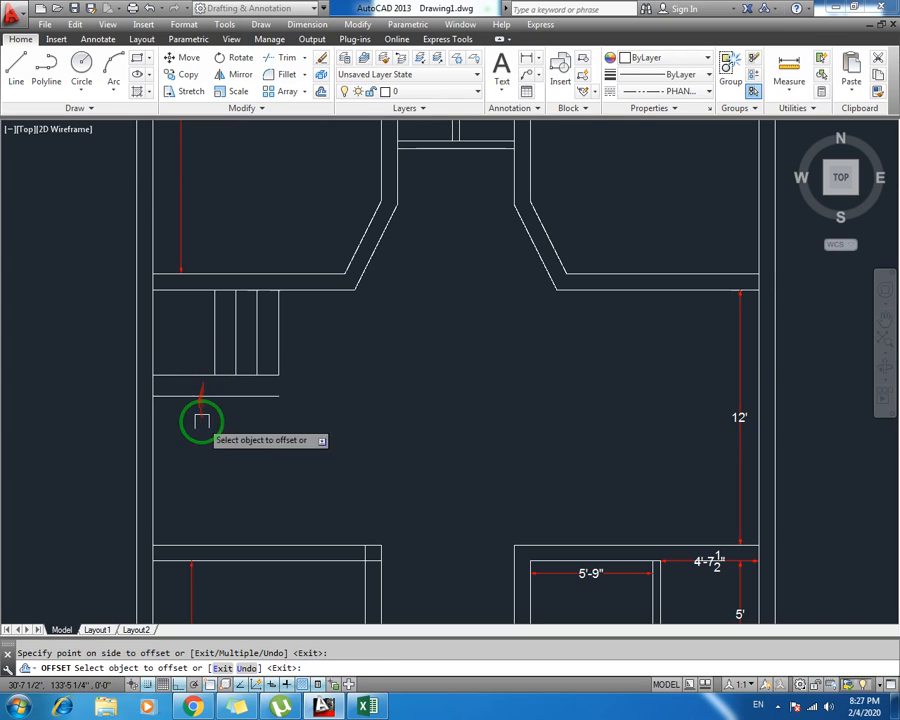
left_click(225, 428)
key("Escape")
Extend the leftmost vertical tread line down to the offset line and trim the offset line's portion to its right
type("ex")
key("Return")
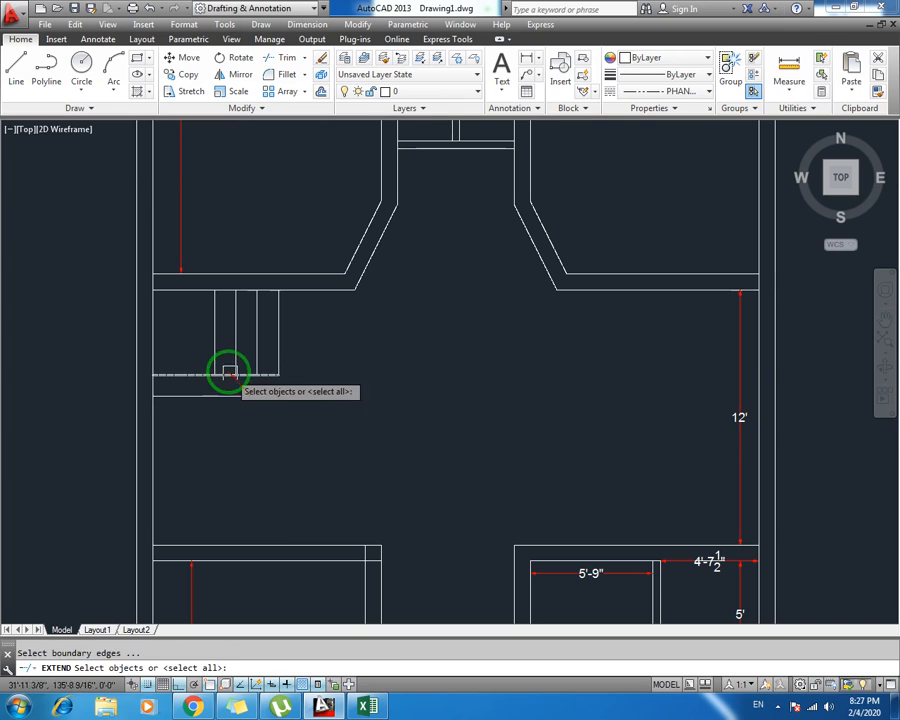
key("Return")
key("Escape")
type("tr")
key("Return")
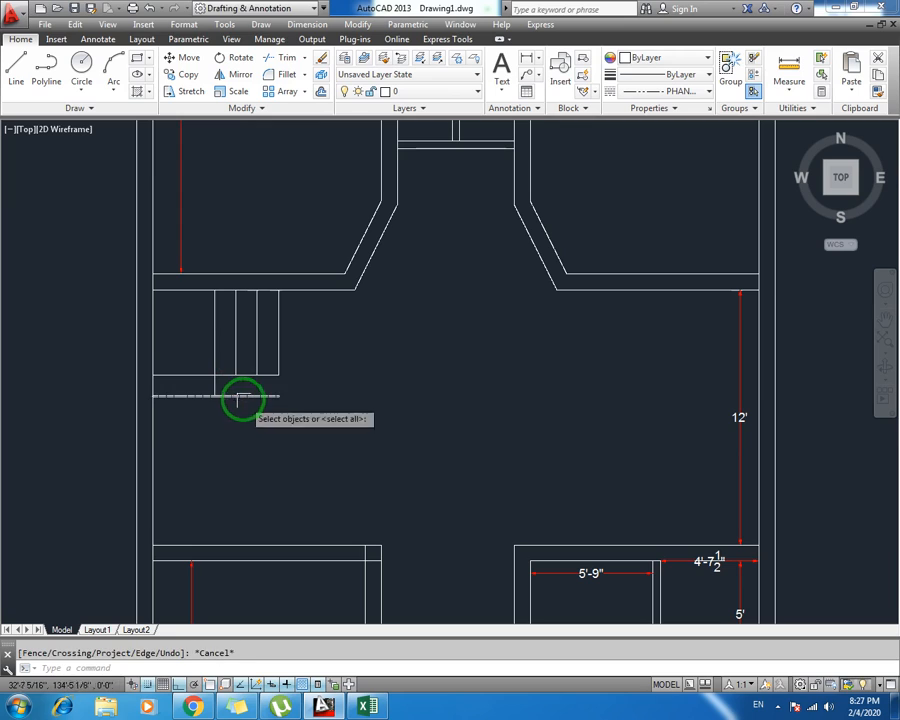
key("Return")
left_click(246, 396)
key("Escape")
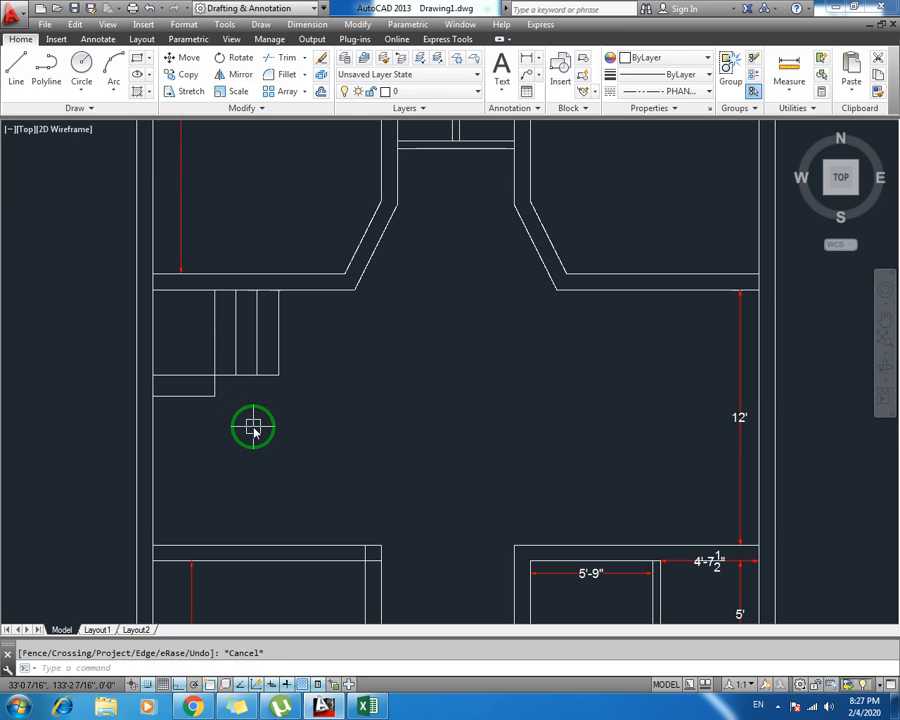
Offset the short horizontal tread line 1' downward six times in succession
type("o")
key("Return")
type("1")
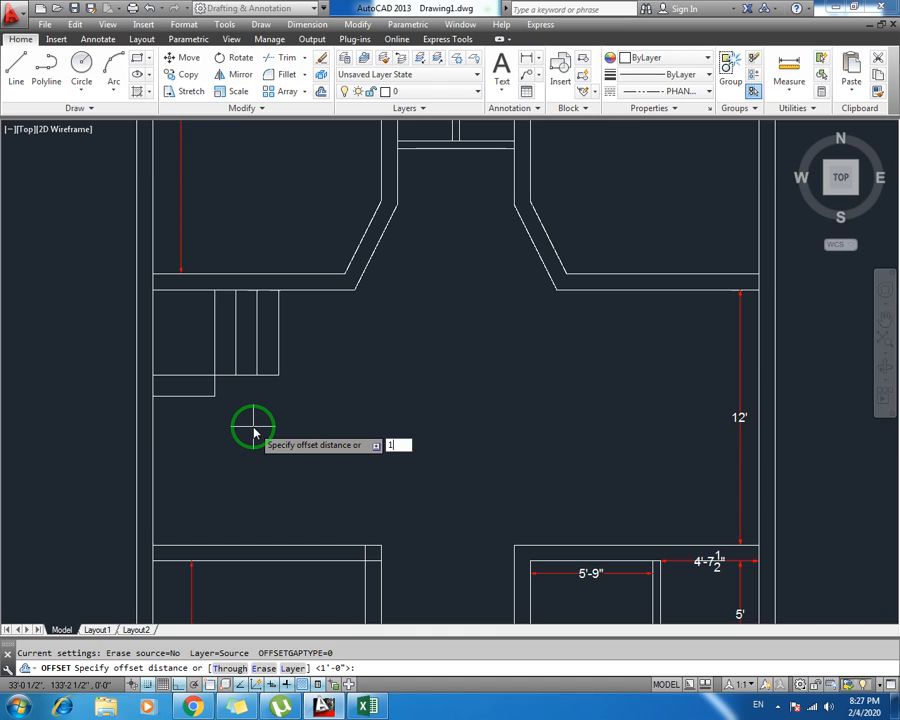
key("Return")
left_click(195, 398)
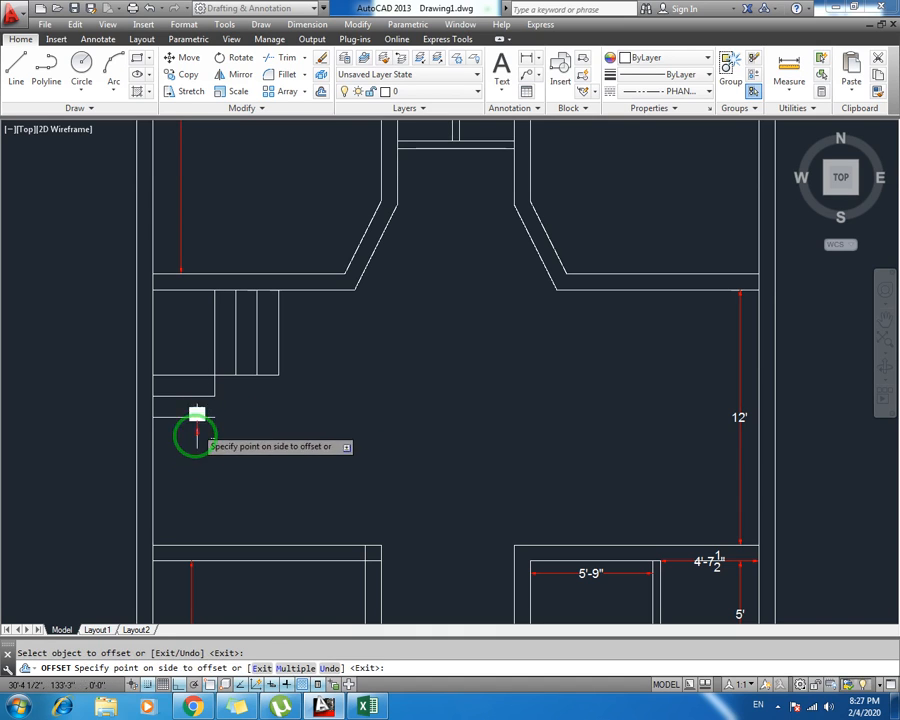
left_click(196, 437)
left_click(186, 438)
left_click(186, 466)
left_click(186, 458)
left_click(190, 494)
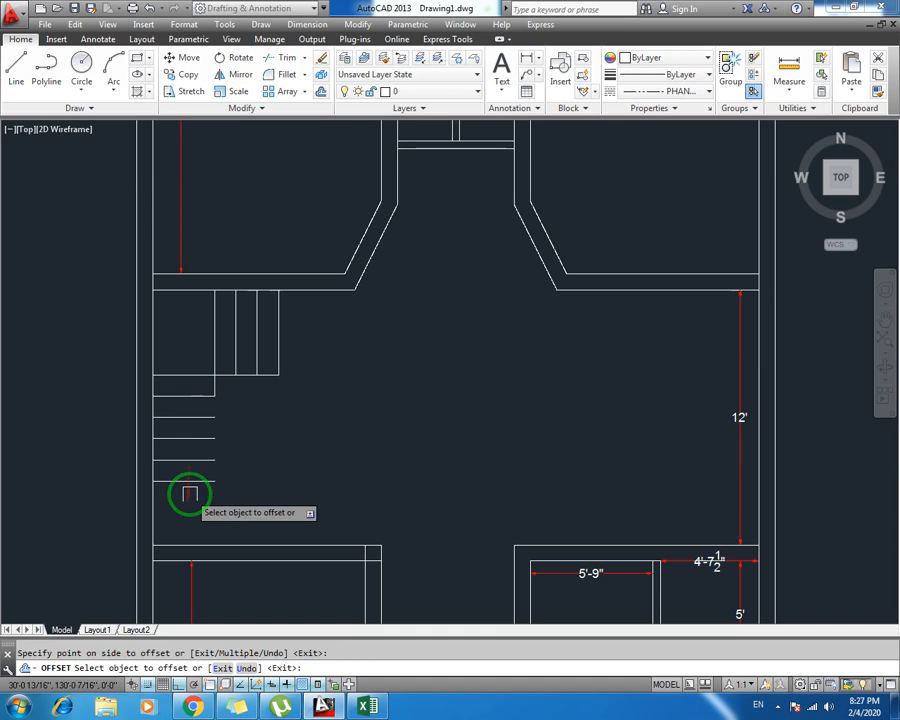
left_click(188, 482)
left_click(189, 510)
left_click(191, 501)
left_click(199, 531)
key("Escape")
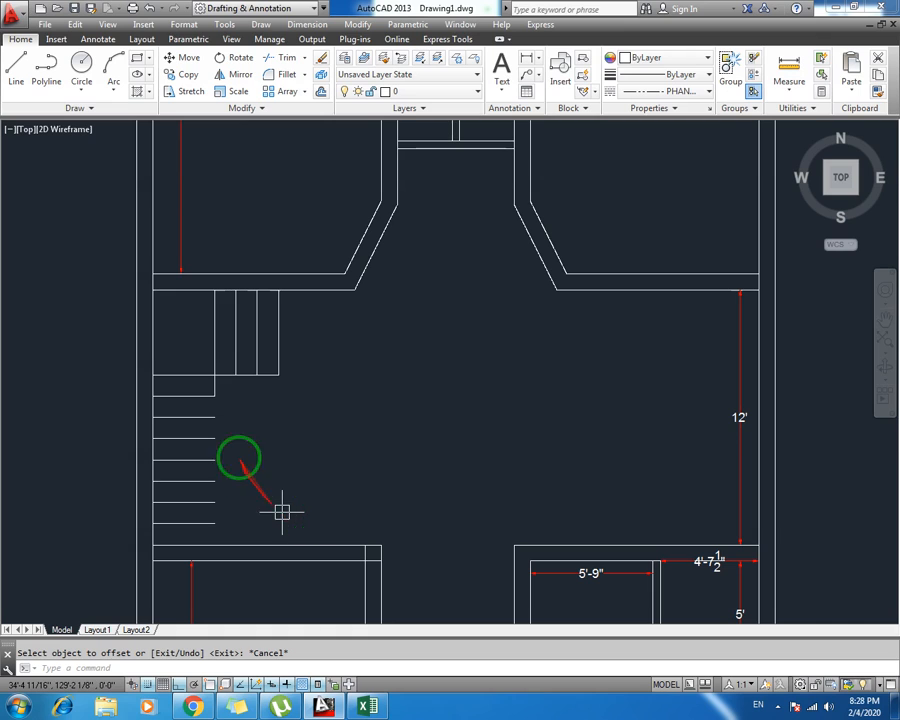
Extend the stair's vertical edge line down past all the horizontal treads to the wall below and save the drawing
type("ex")
key("Return")
key("Return")
left_click(212, 417)
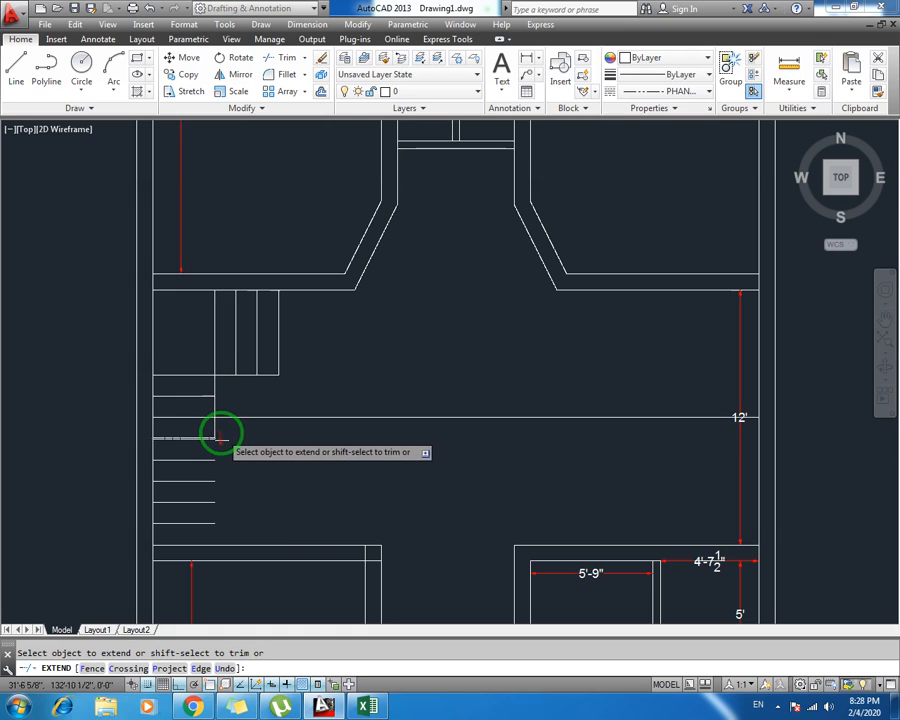
key("ctrl+z")
scroll(228, 422, "up", 2)
left_click(209, 440)
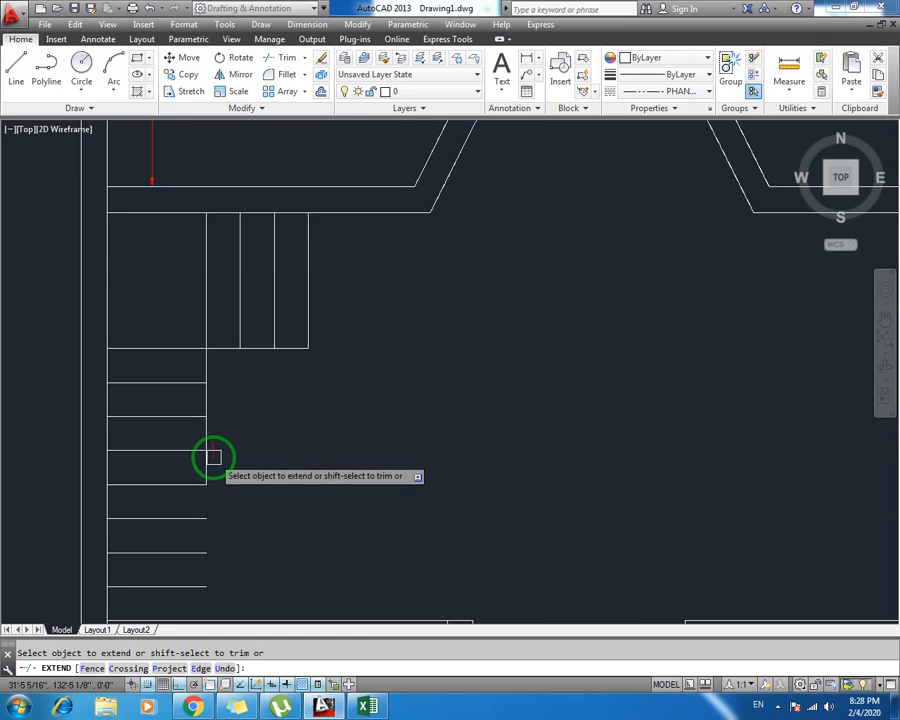
left_click(209, 464)
middle_click_drag(251, 484, 312, 375)
left_click(267, 397)
left_click(267, 430)
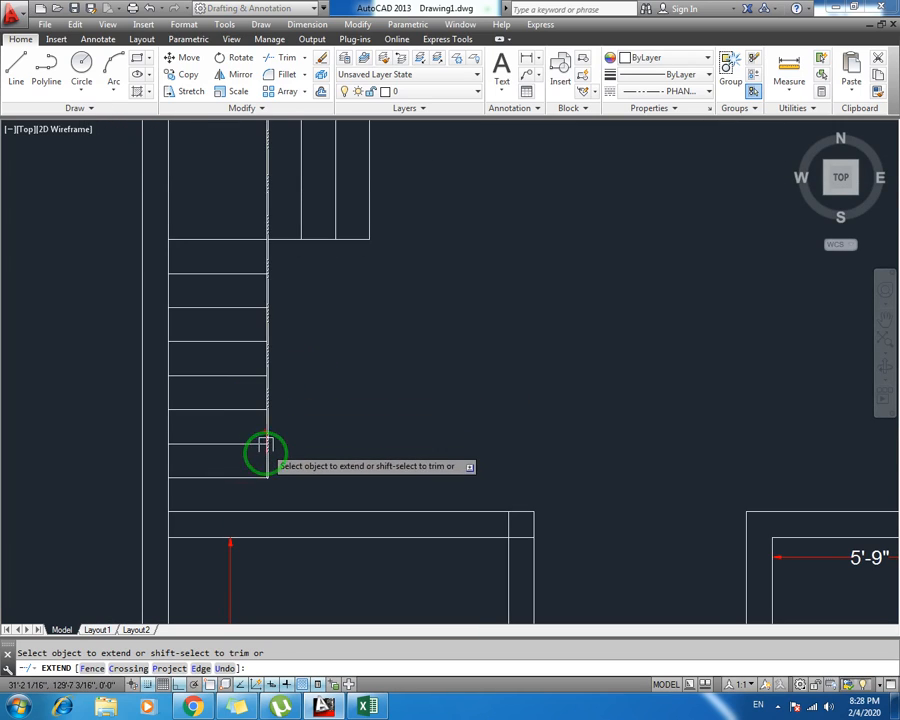
left_click(267, 458)
key("Escape")
key("ctrl+s")
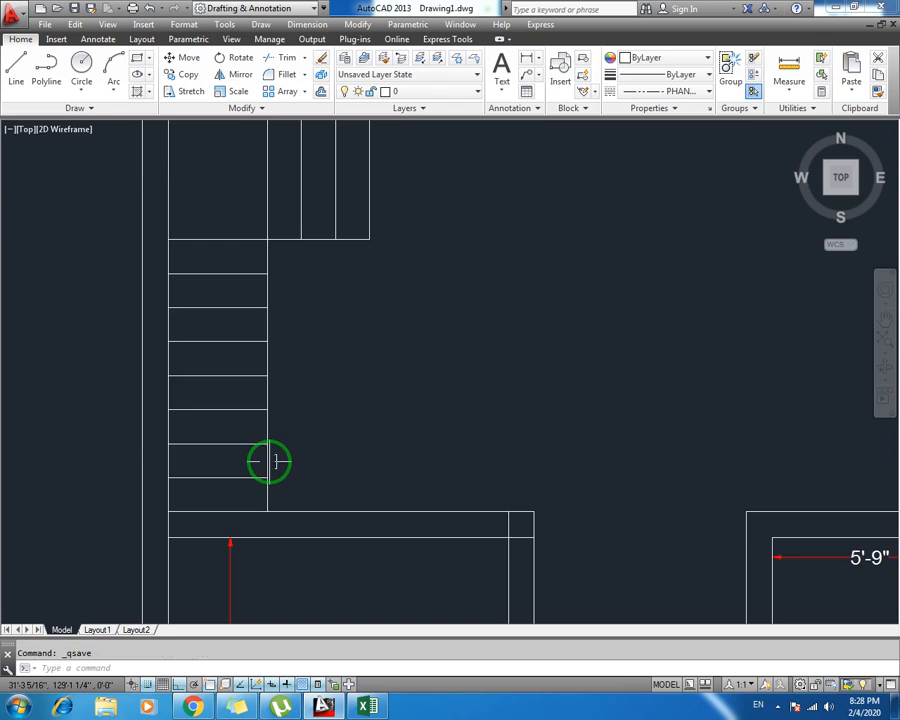
Draw a 4" wide polyline from the rightmost tread's midpoint about 4'-5 1/2" left into the landing, and 6' down to a horizontal tread's midpoint
scroll(300, 458, "down", 3)
scroll(330, 400, "up", 1)
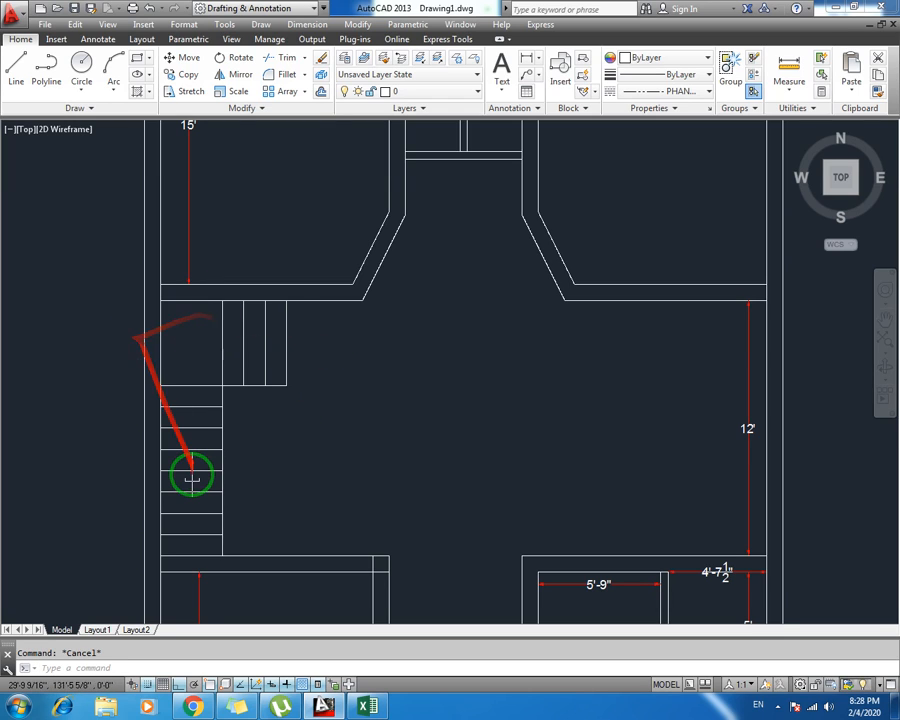
type("o")
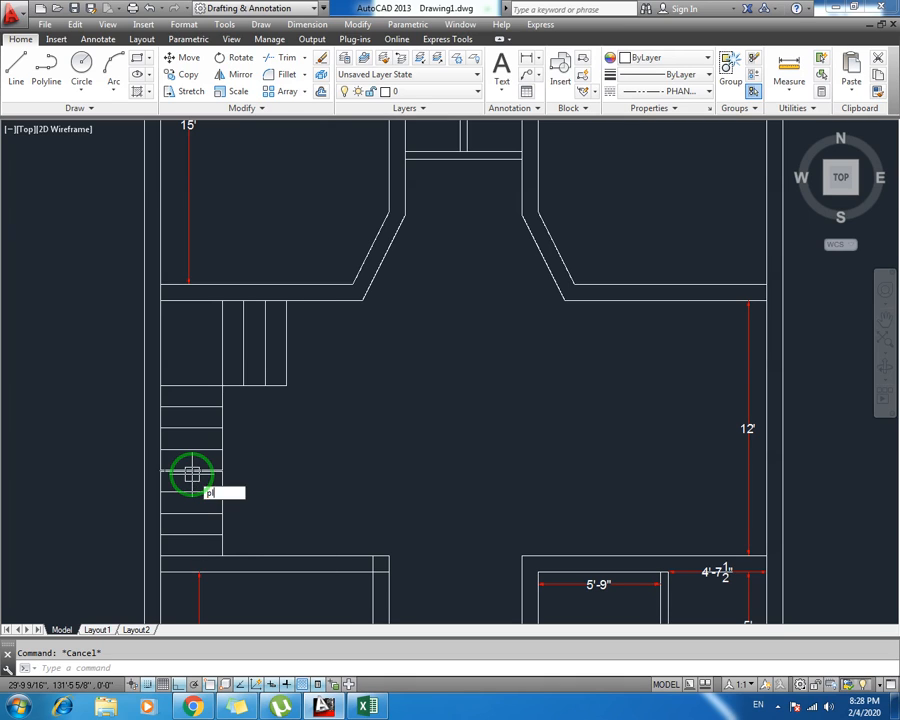
type("l")
key("Return")
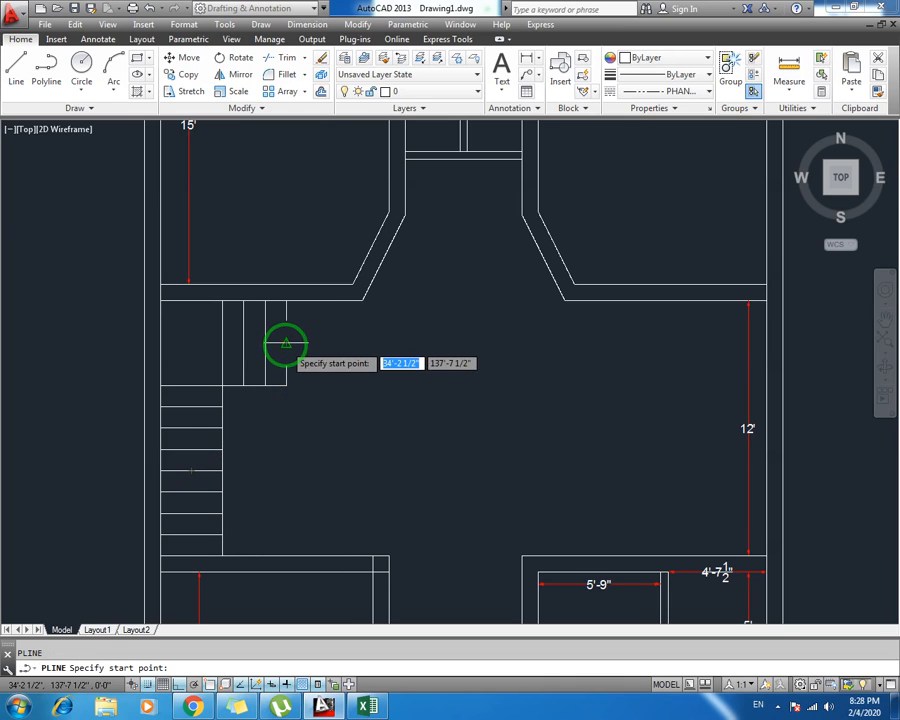
left_click(286, 343)
type("w")
key("Return")
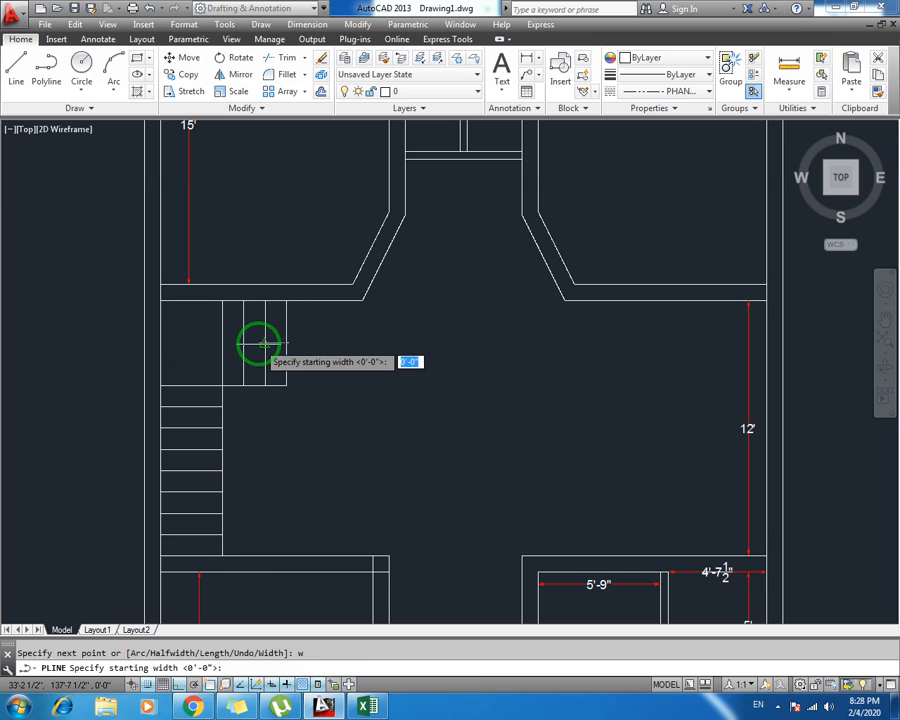
type("4")
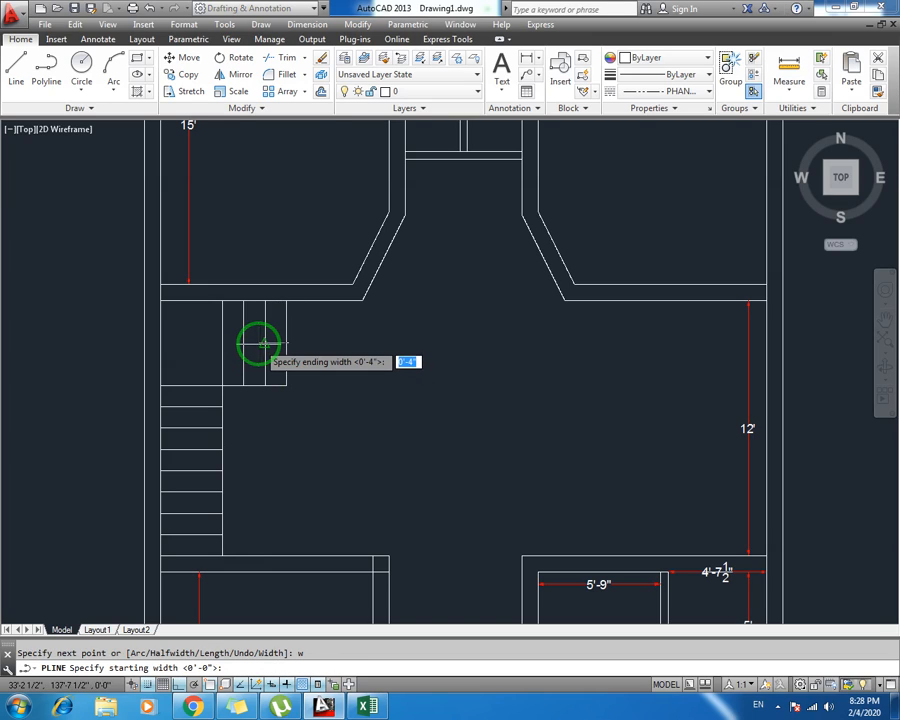
key("Return")
type("4")
key("Return")
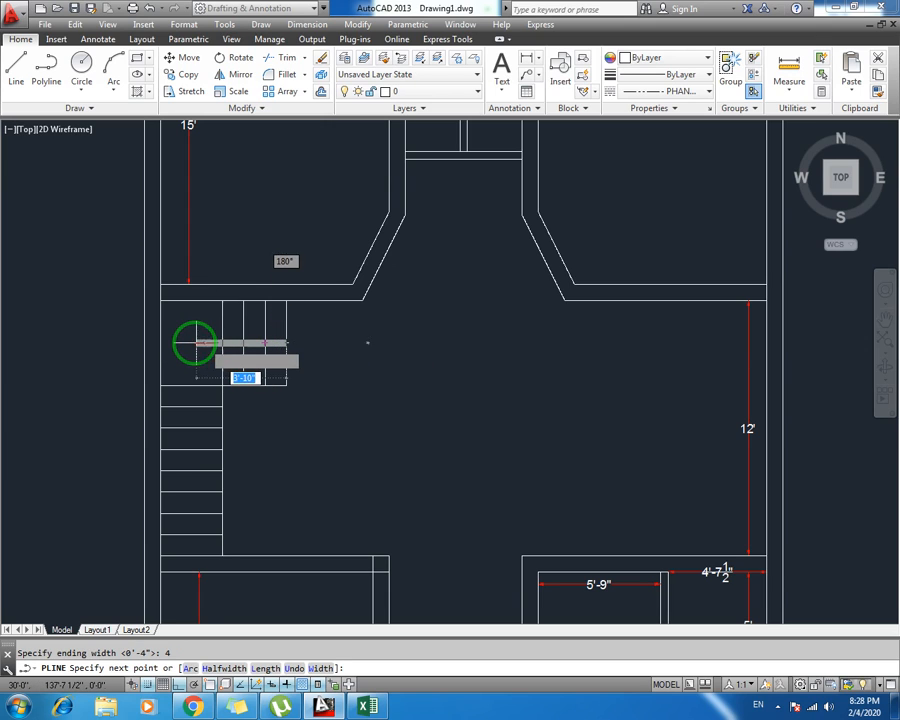
left_click(190, 343)
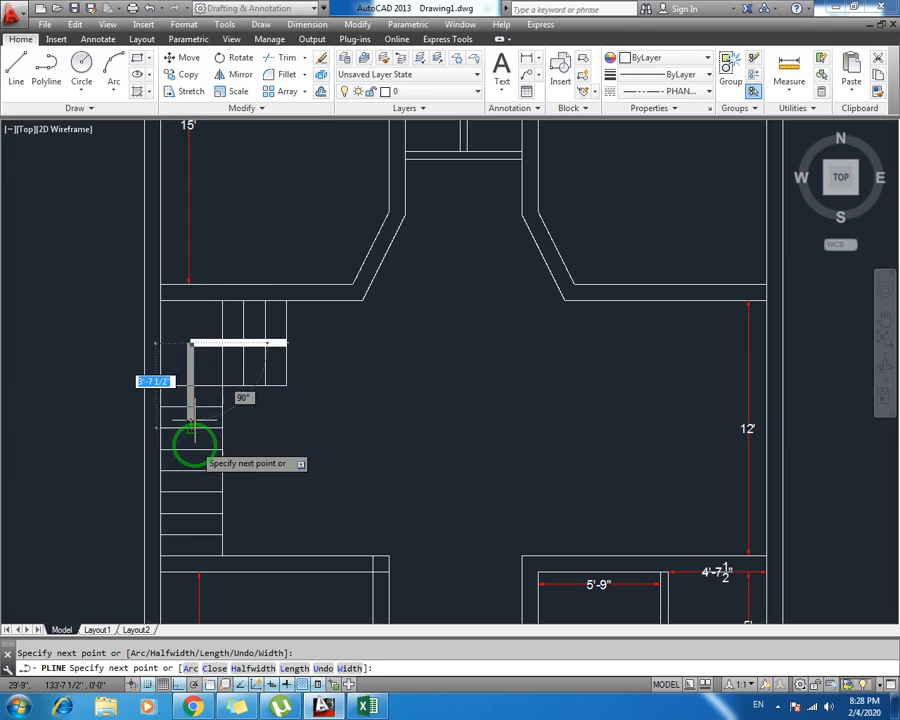
left_click(191, 470)
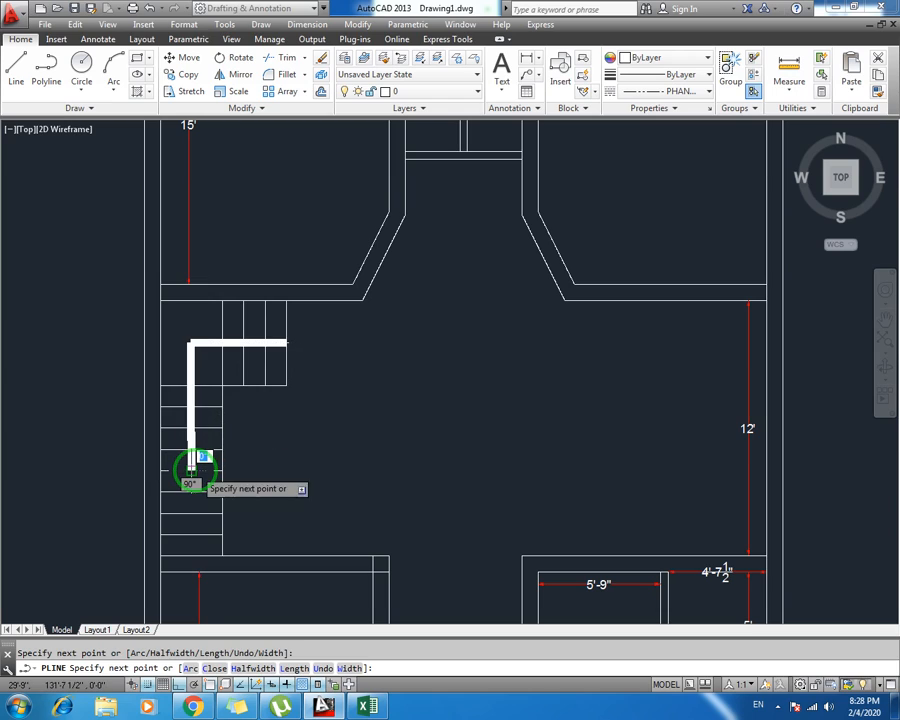
Open the width option for the polyline's next segment at the horizontal tread's midpoint
type("w")
key("Return")
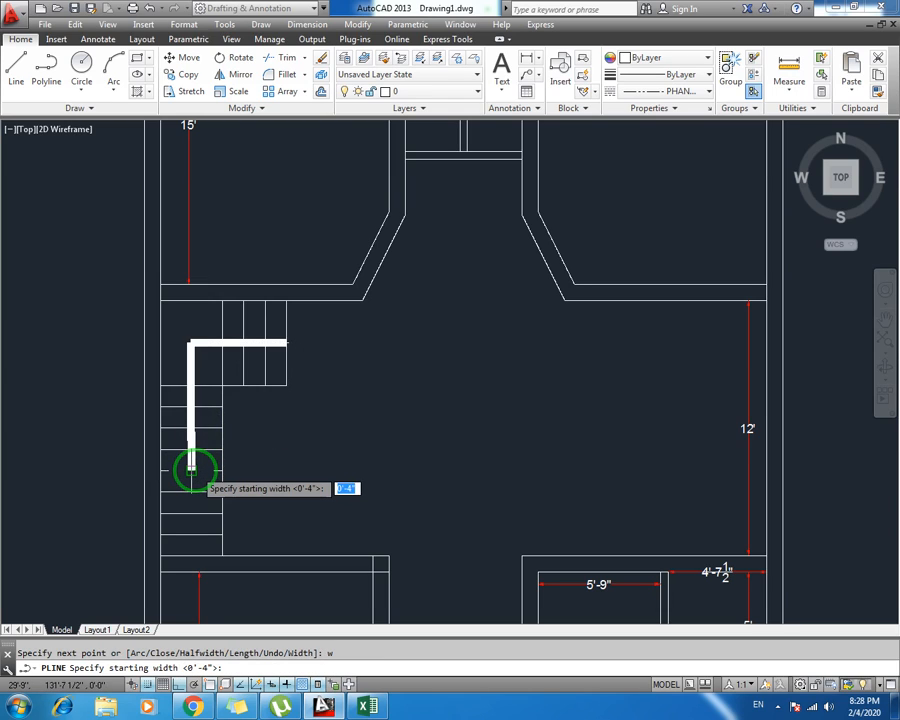
End the stair direction polyline with an arrowhead tapering from 8" to 0 width, one tread long, and save the drawing
type("8")
key("Return")
type("0")
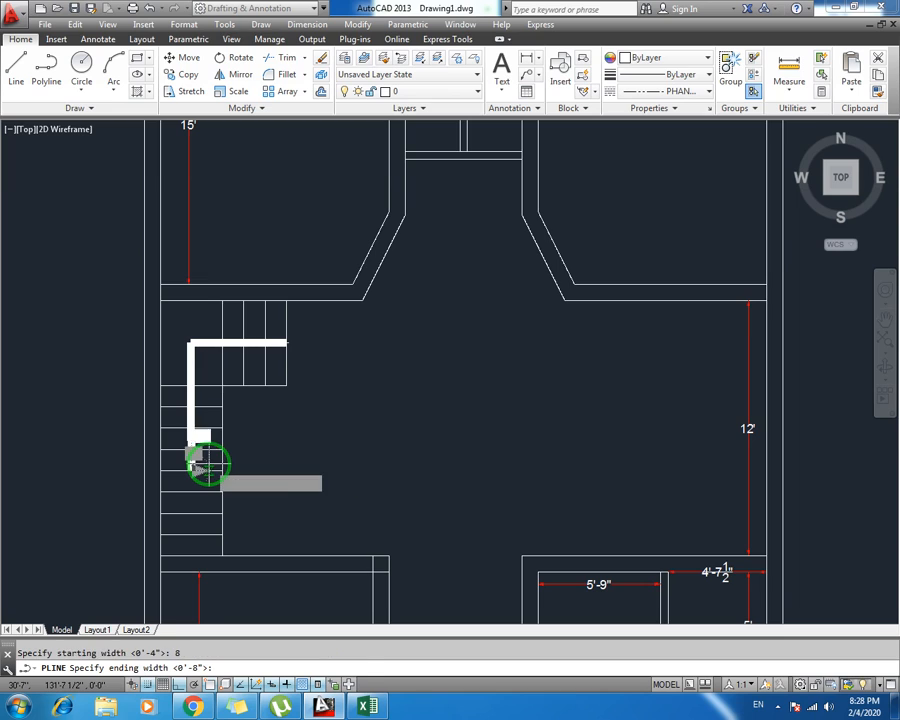
key("Return")
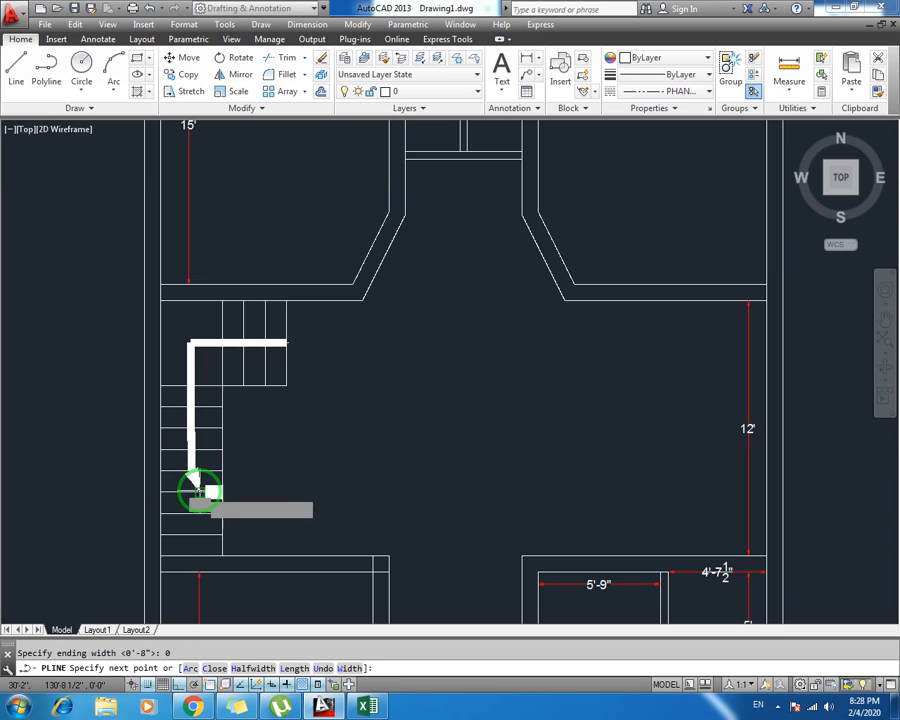
left_click(194, 489)
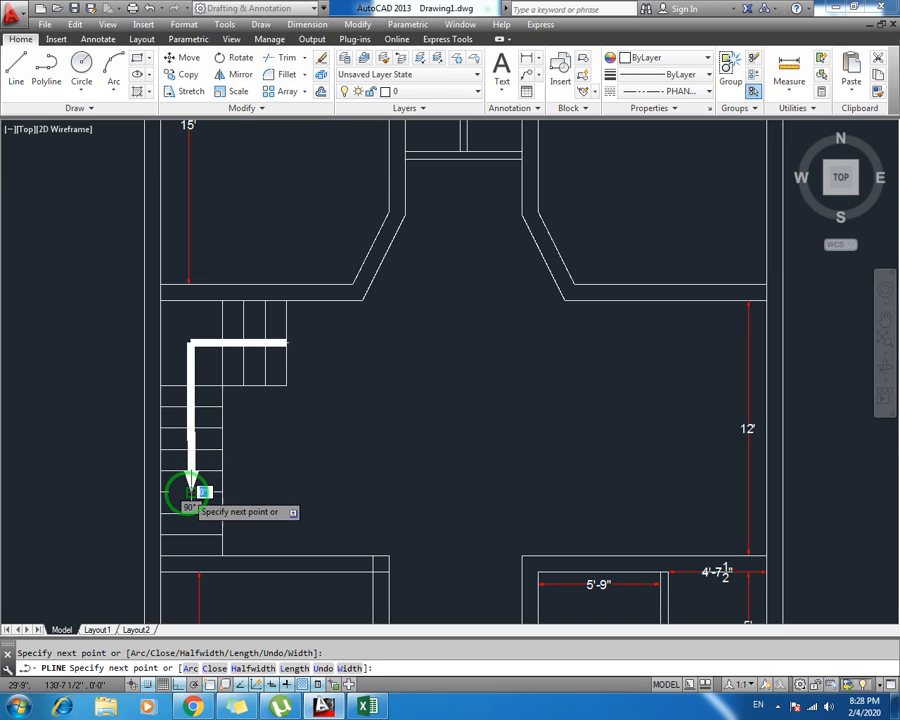
key("Escape")
key("ctrl+s")
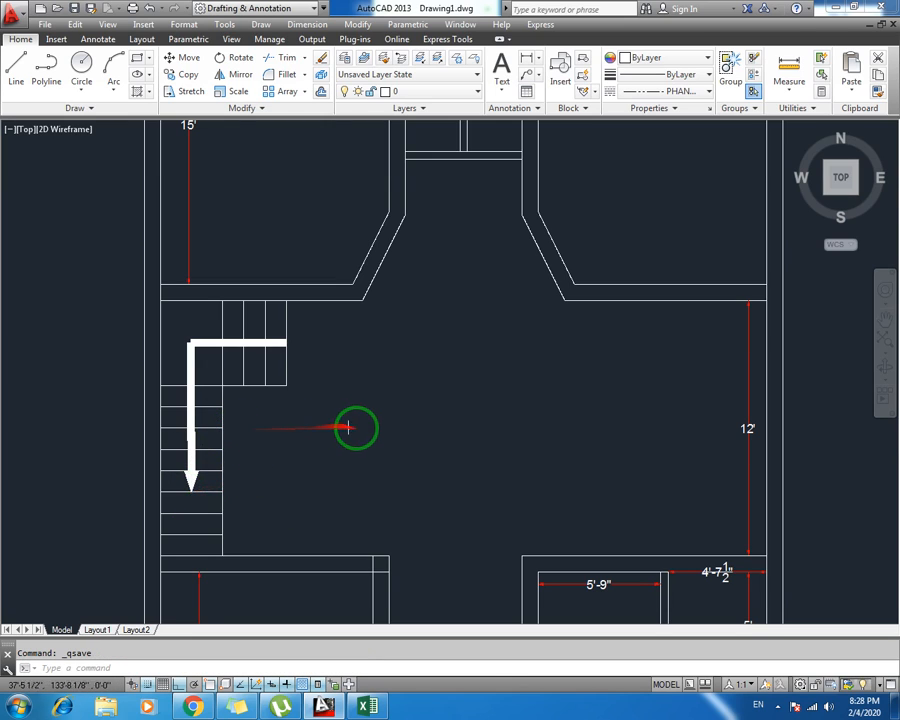
middle_click_drag(362, 425, 321, 387)
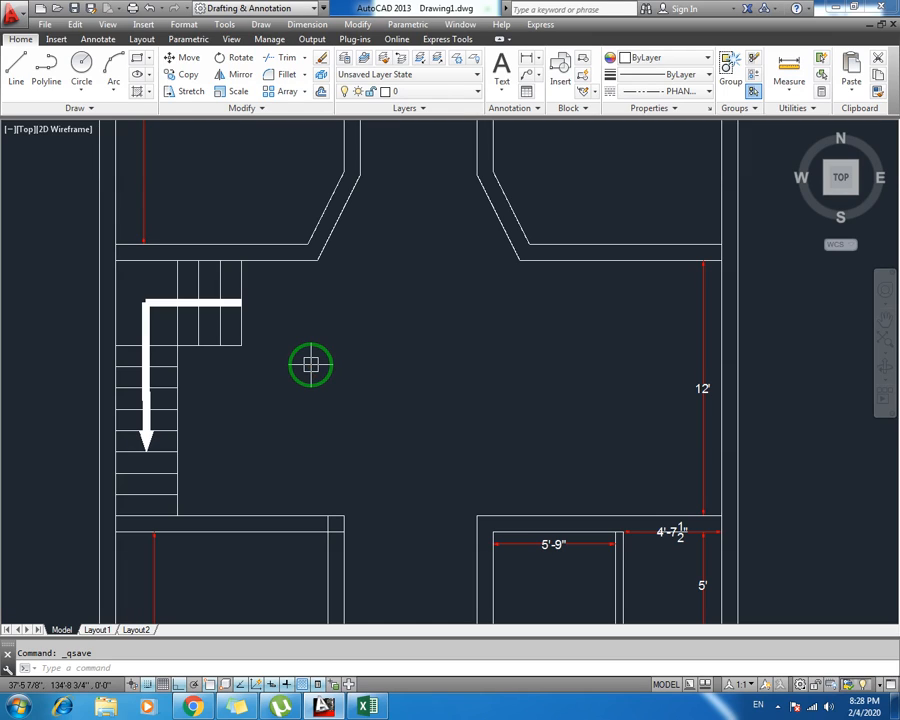
middle_click_drag(252, 364, 198, 336)
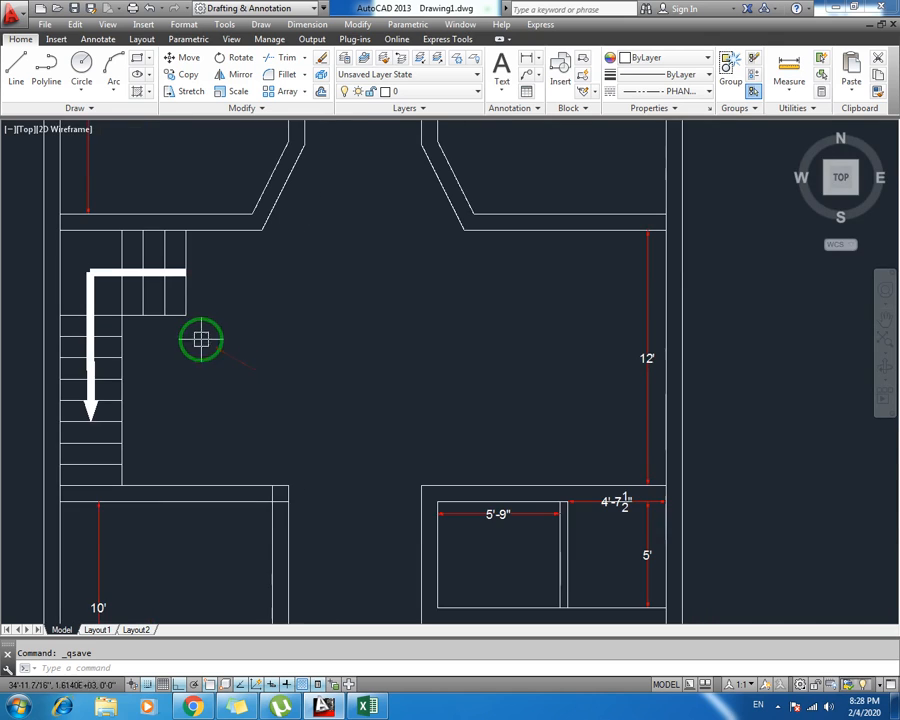
scroll(110, 368, "up", 4)
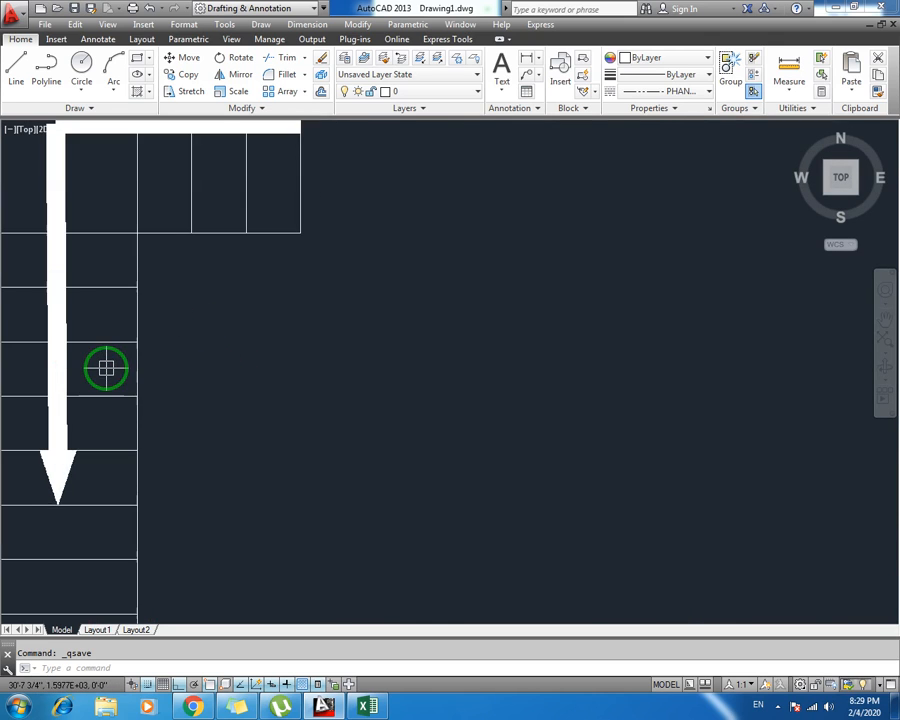
scroll(118, 366, "down", 2)
scroll(356, 300, "down", 2)
Trim the overlapping wall lines at the upper-right corner of the 10' room below the staircase
middle_click_drag(356, 300, 267, 302)
scroll(328, 305, "down", 2)
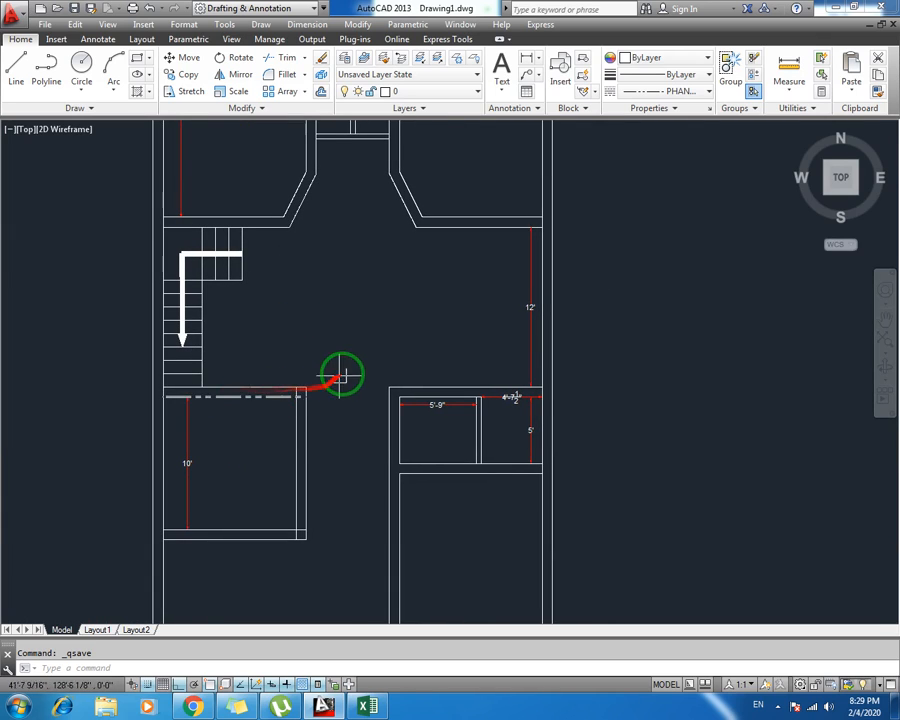
type("tr")
key("Return")
key("Return")
scroll(300, 400, "up", 2)
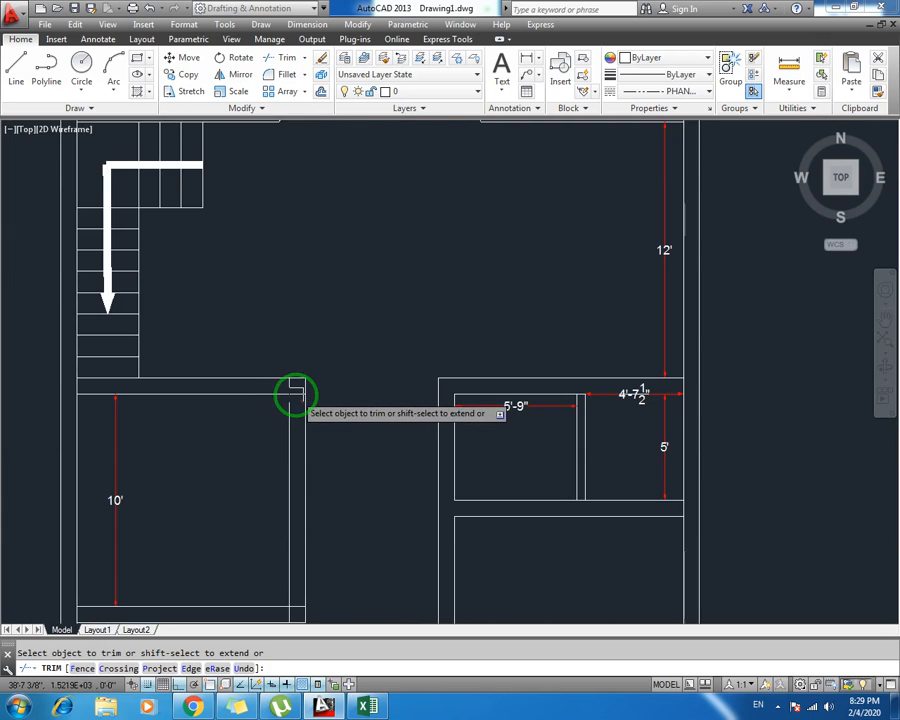
scroll(298, 396, "down", 2)
scroll(295, 394, "up", 4)
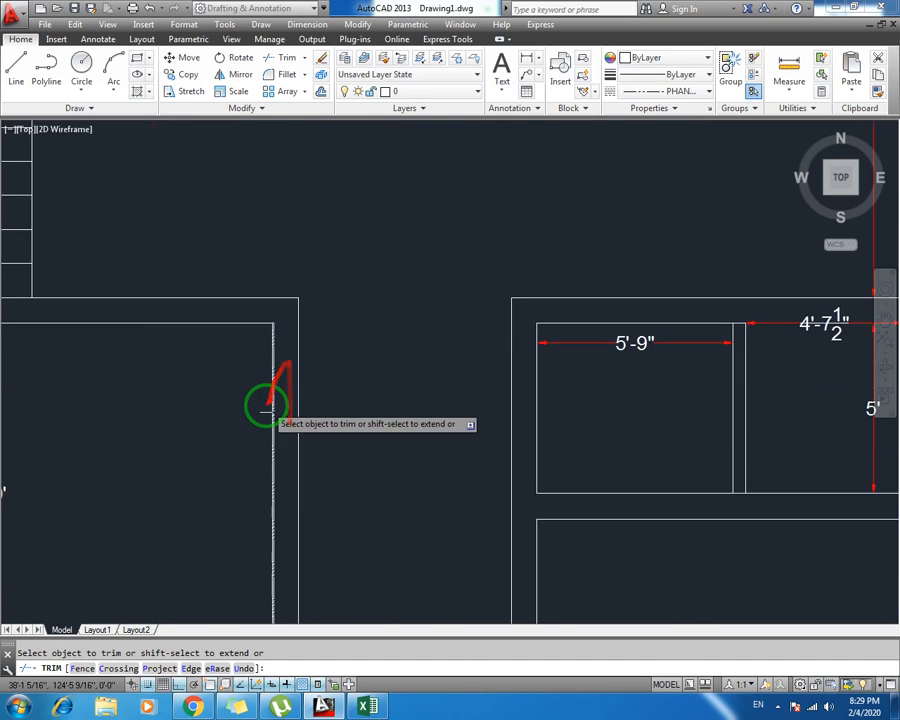
key("Escape")
Trim the overlapping wall lines at the lower-right corner of the same room
scroll(275, 497, "down", 4)
key("Return")
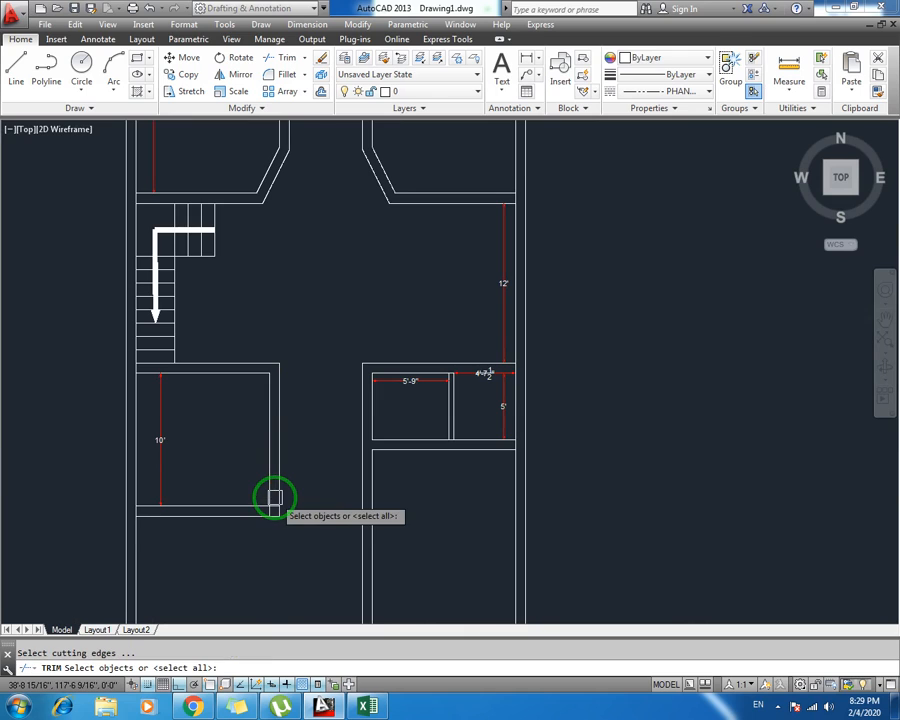
scroll(275, 494, "up", 4)
key("Return")
key("Escape")
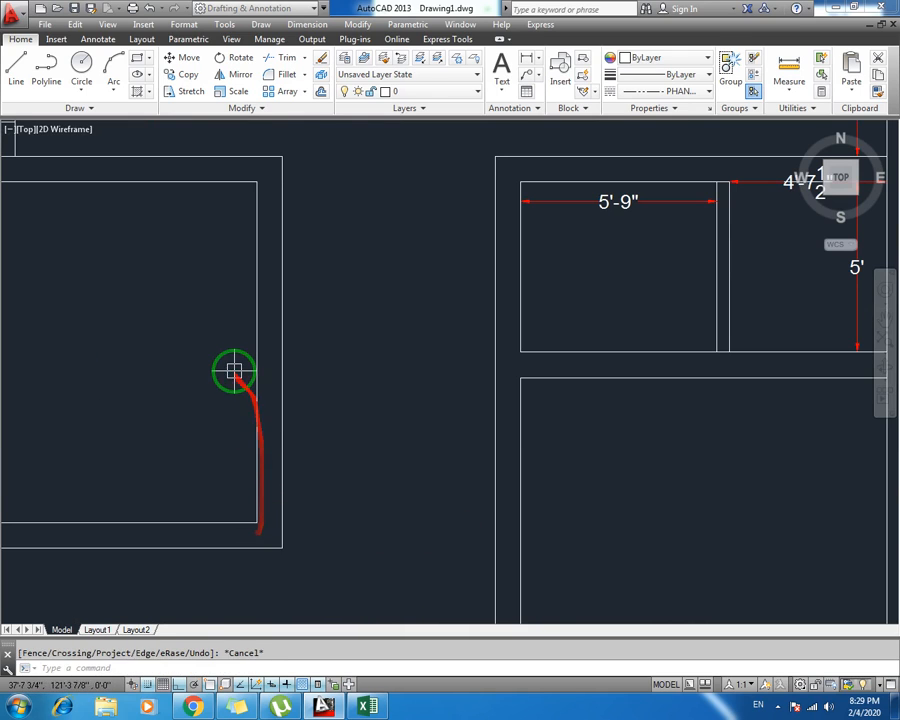
Draw a vertical line across the room's upper wall, from the upper-right inner corner to the outer wall line
scroll(210, 382, "down", 3)
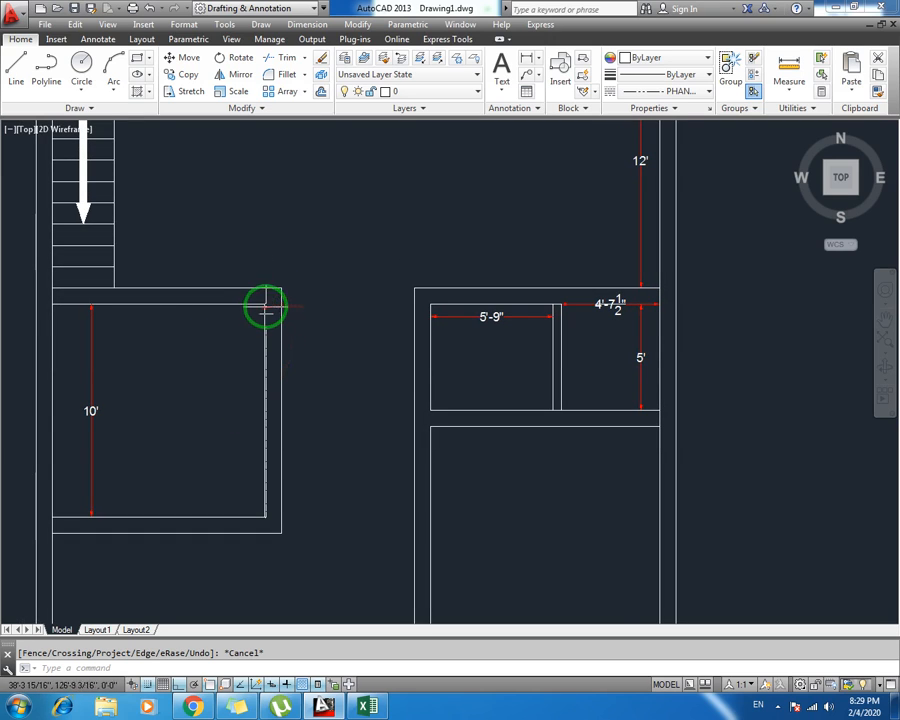
type("l")
key("Return")
scroll(268, 316, "up", 3)
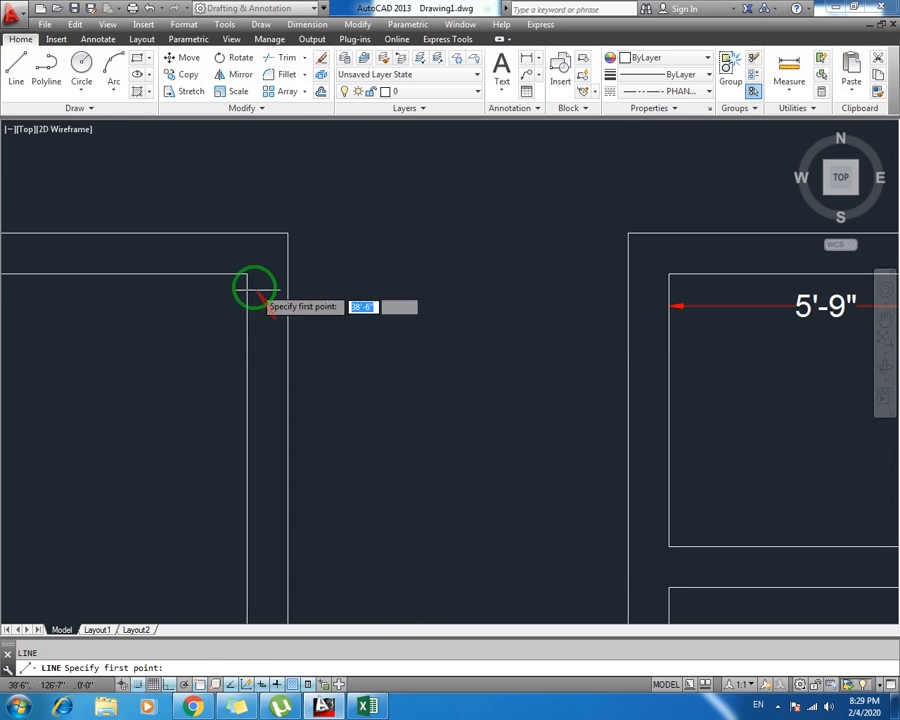
left_click(247, 273)
key("Escape")
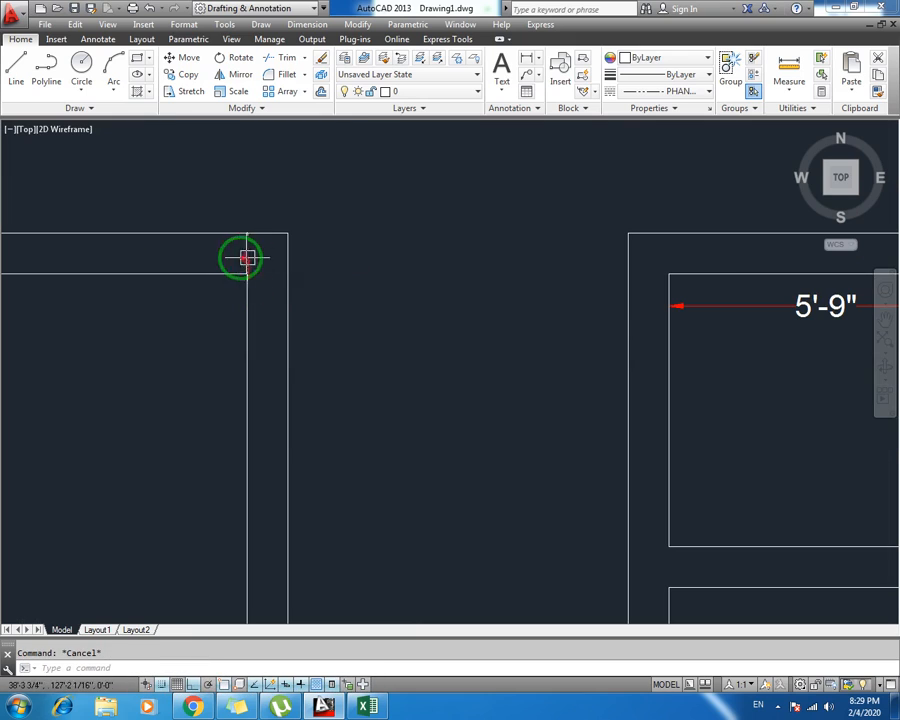
mouse_move(241, 257)
middle_mouse_down()
mouse_move(242, 310)
mouse_move(258, 316)
middle_mouse_up()
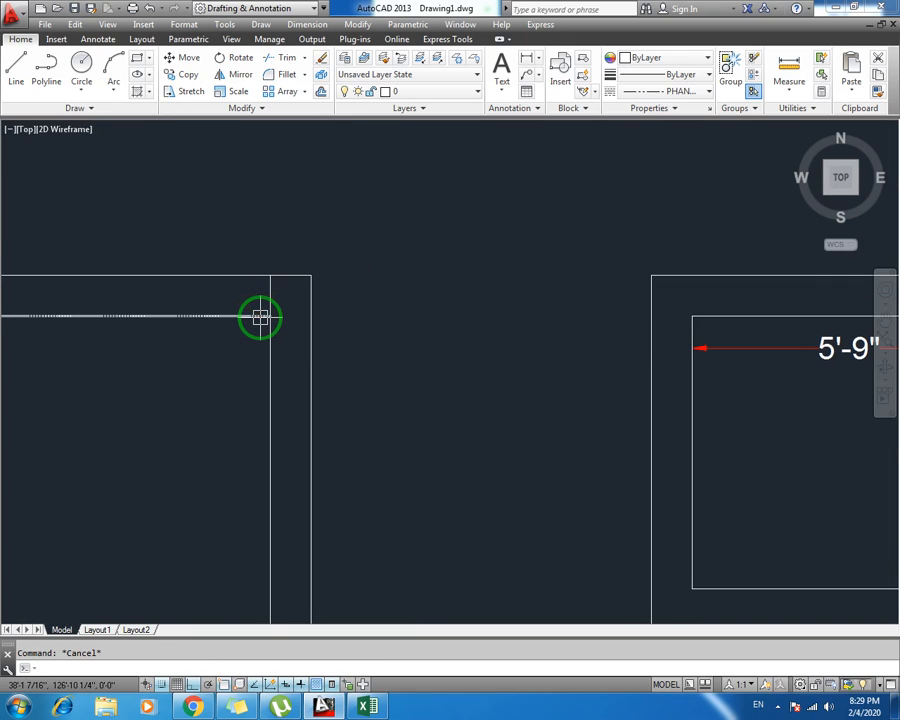
type("o")
key("Return")
type("4")
key("Return")
key("Escape")
type("m")
key("Return")
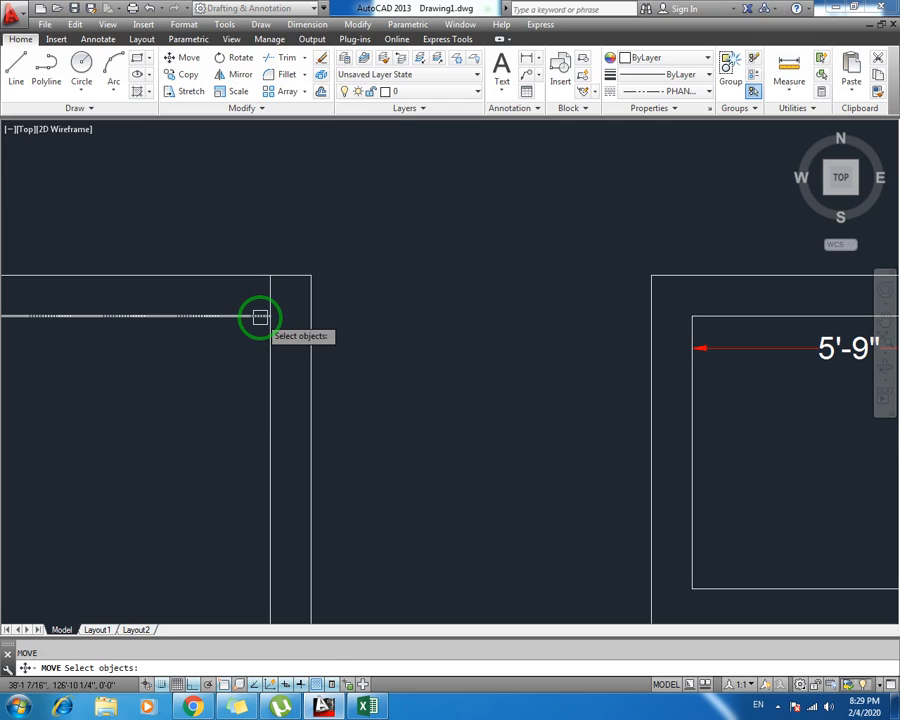
left_click(265, 306)
left_click(268, 301)
key("Return")
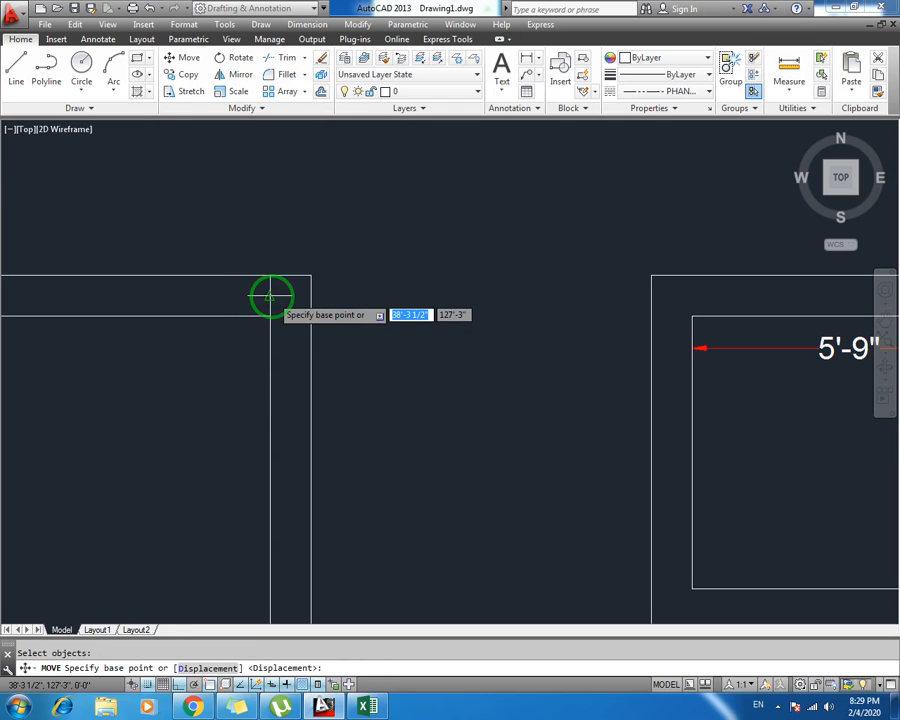
key("Escape")
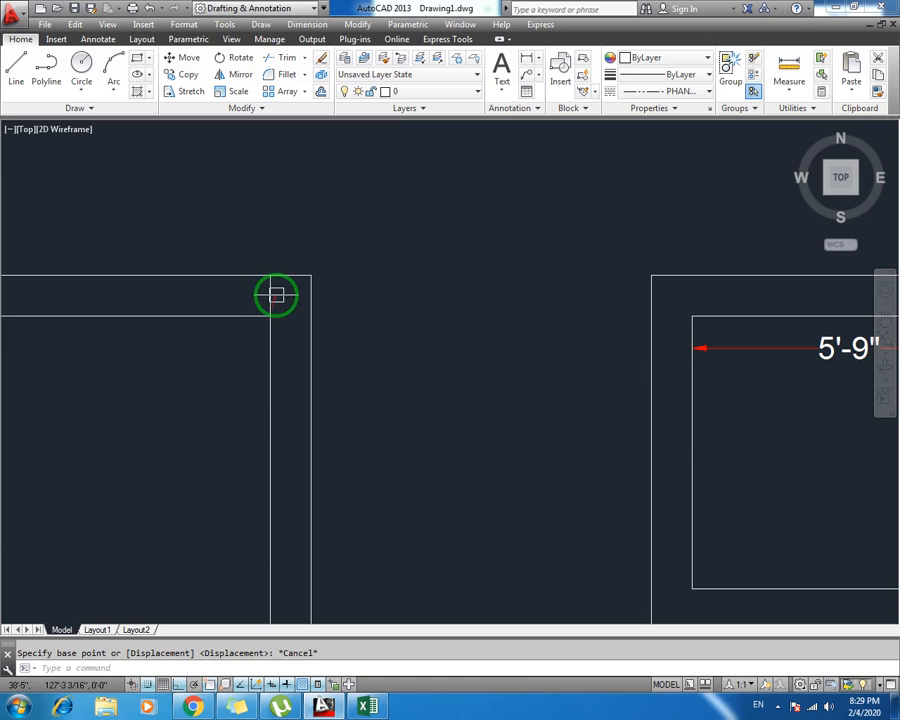
left_click(270, 305)
key("Escape")
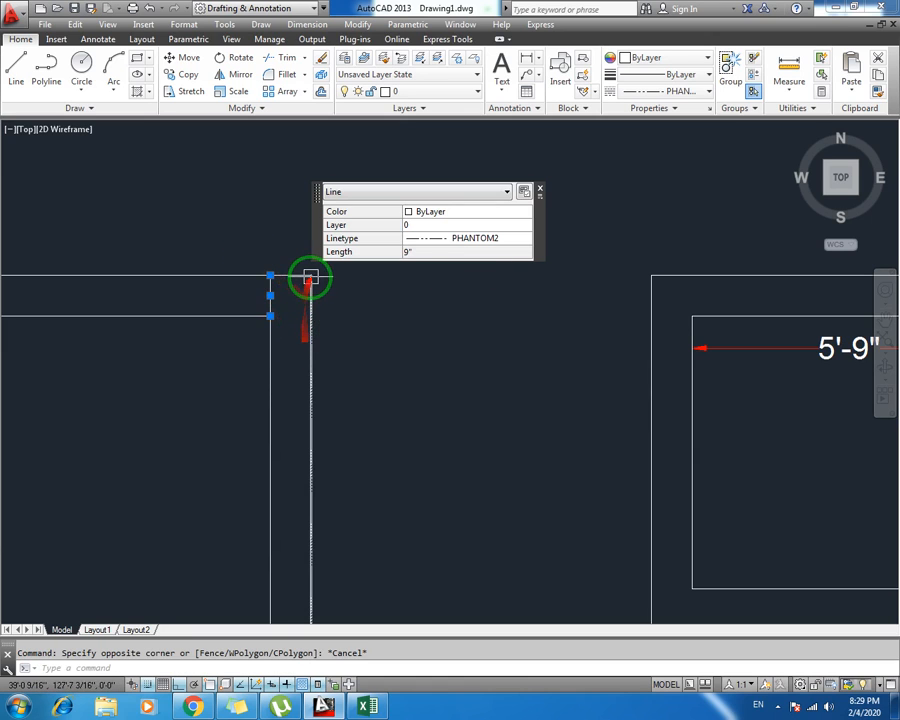
key("Escape")
Move the short line across the upper wall 4" to the left, away from the room's inner corner
left_click(265, 295)
left_click(285, 335)
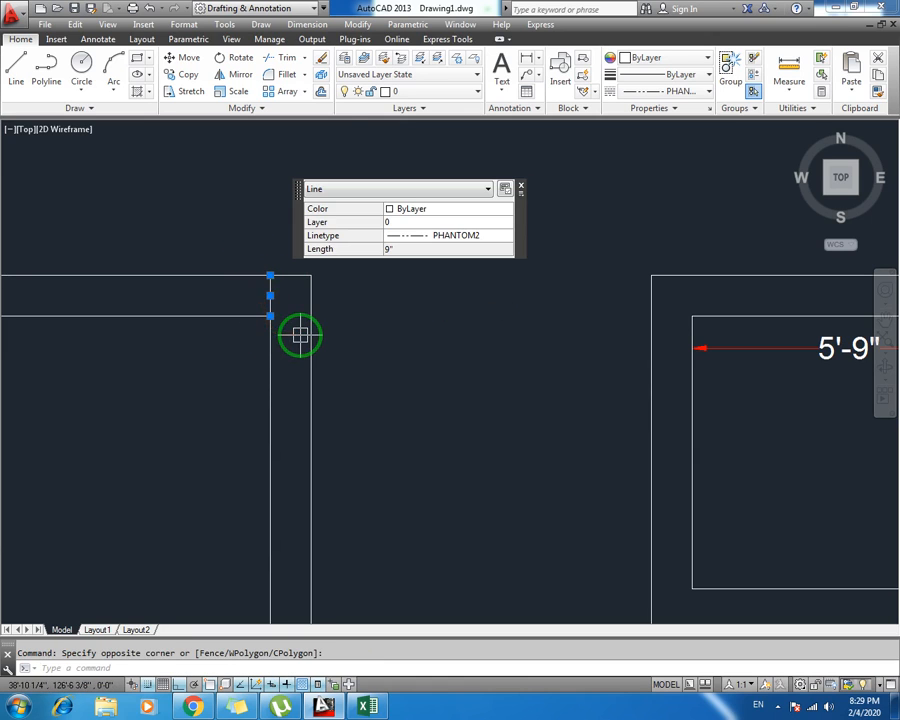
type("m")
key("Return")
left_click(270, 316)
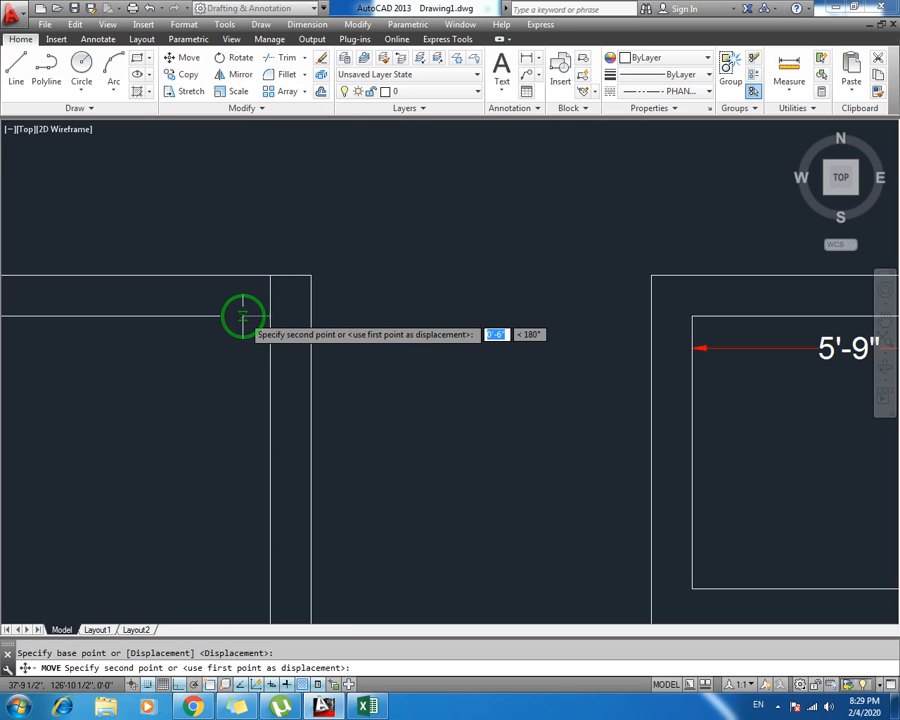
type("4")
key("Return")
key("Escape")
Offset the short line across the upper wall 4' to the left to mark the door opening
middle_click_drag(201, 335, 280, 371)
scroll(242, 377, "down", 2)
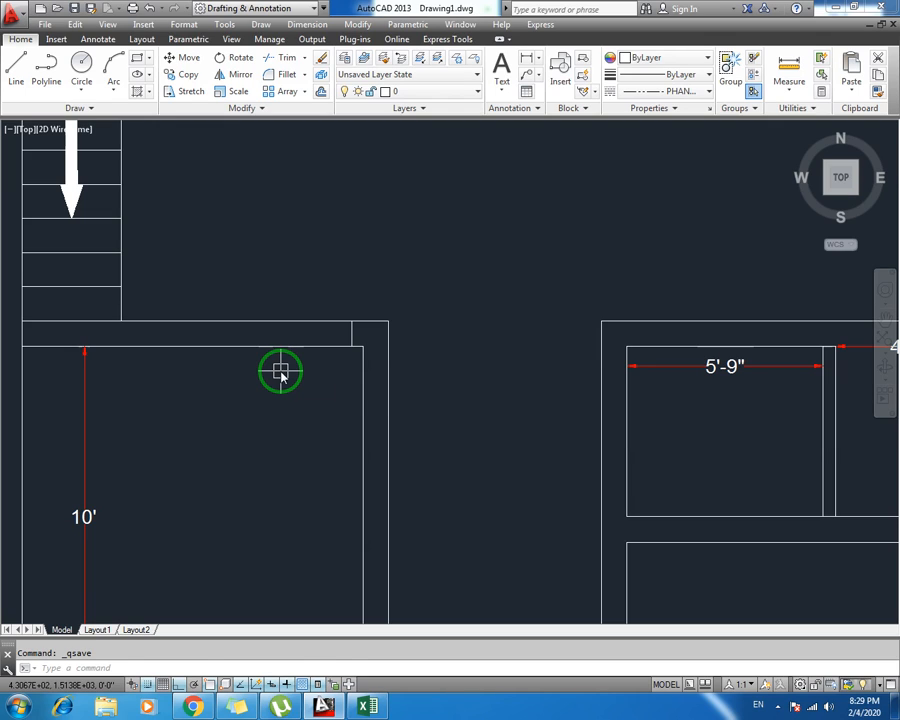
type("o")
key("Return")
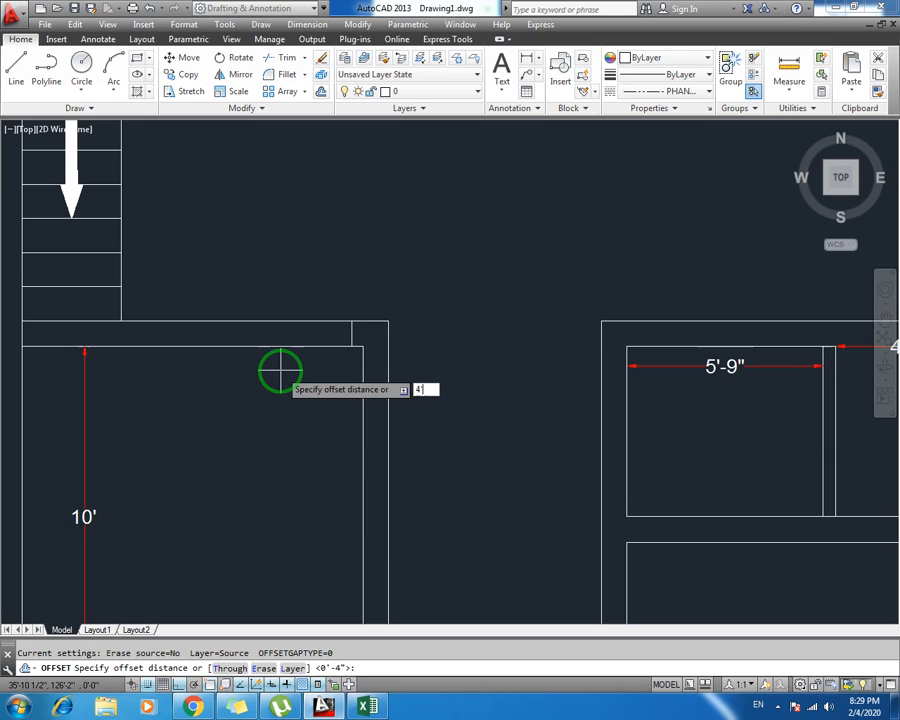
type("4")
key("Return")
left_click(350, 321)
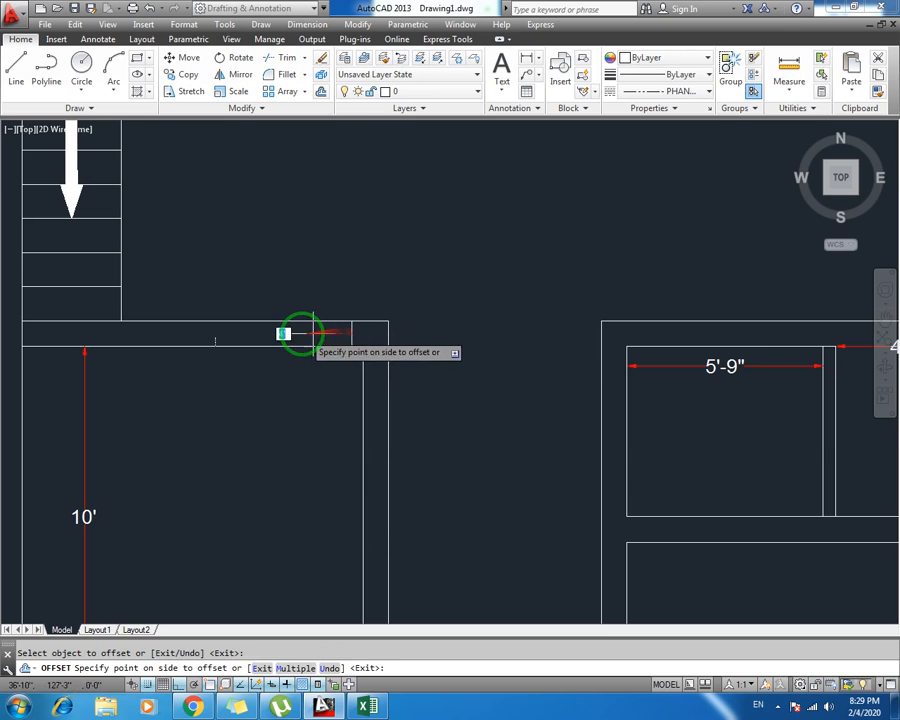
left_click(316, 358)
key("Escape")
Trim both upper wall lines between the two jamb lines to open the doorway
type("tr")
key("Return")
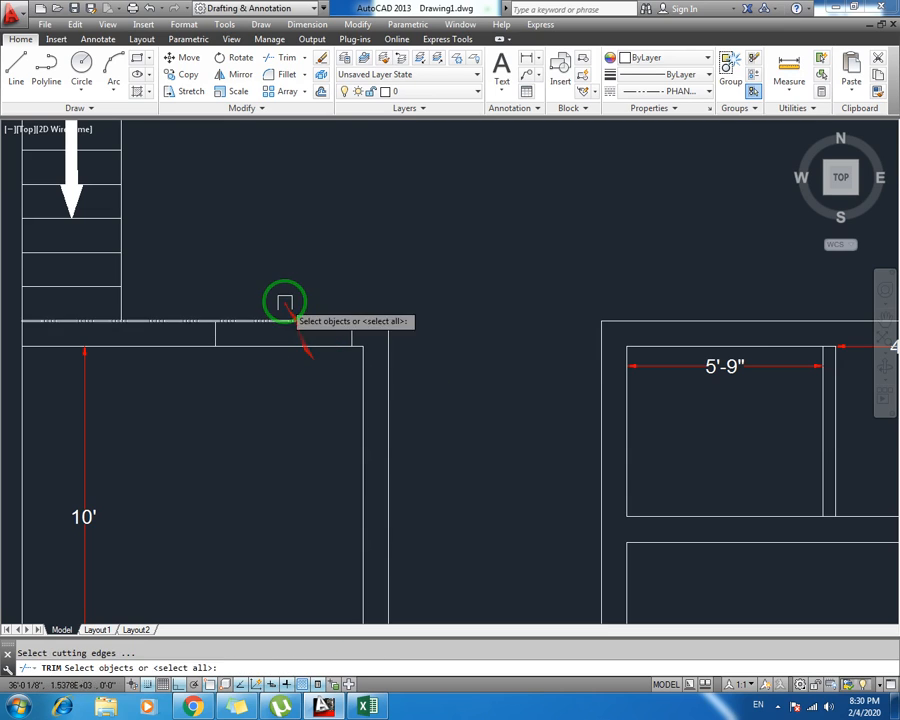
key("Return")
left_click(284, 301)
left_click(258, 401)
key("Escape")
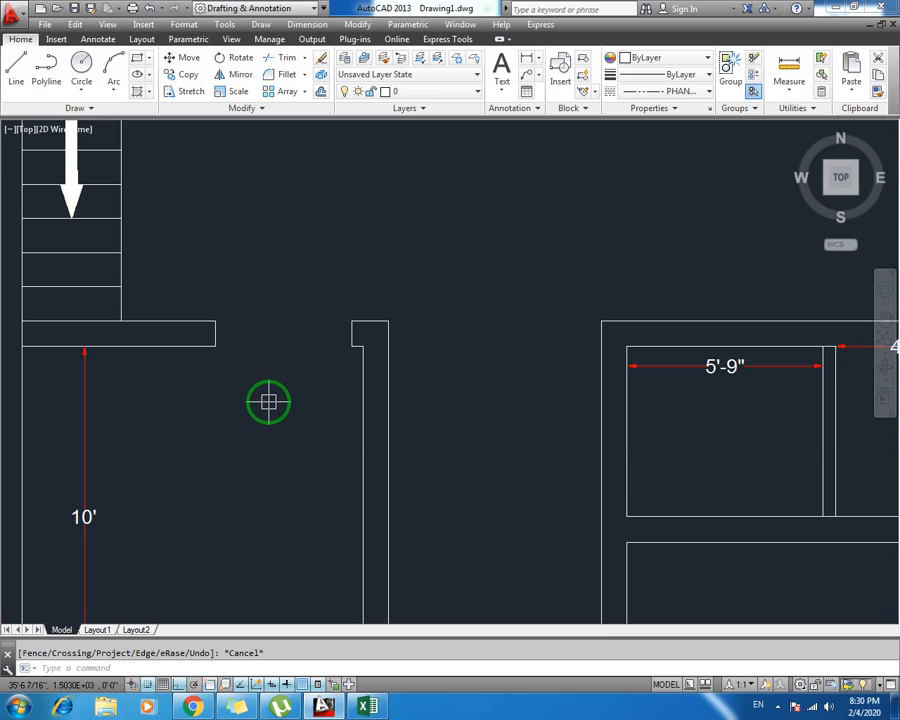
Draw a line across the doorway between the midpoints of its two jambs and save the drawing
type("l")
key("Return")
left_click(215, 333)
left_click(350, 333)
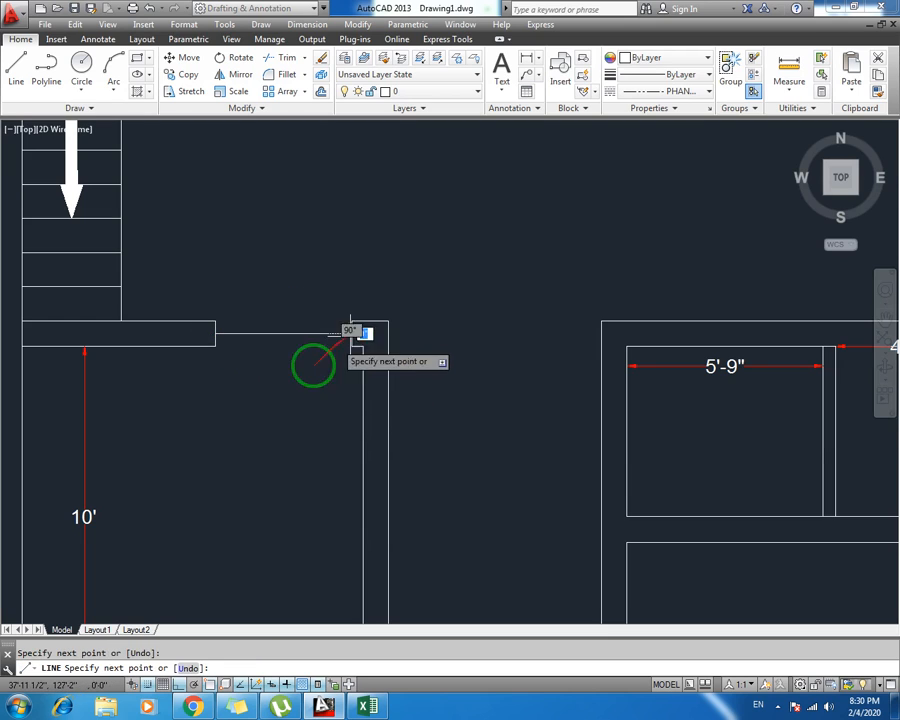
key("Escape")
key("ctrl+s")
Draw a short vertical line across the room's lower wall, just right of the 10' dimension
scroll(282, 419, "down", 4)
middle_click_drag(291, 456, 300, 375)
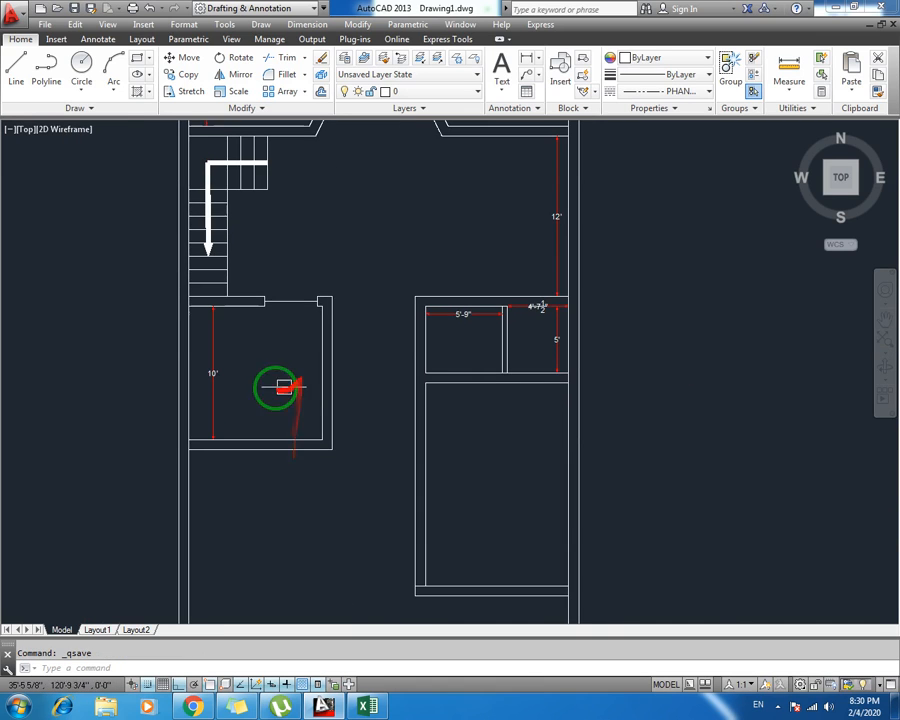
mouse_move(257, 450)
middle_mouse_down()
mouse_move(260, 374)
mouse_move(197, 374)
middle_mouse_up()
scroll(260, 374, "up", 2)
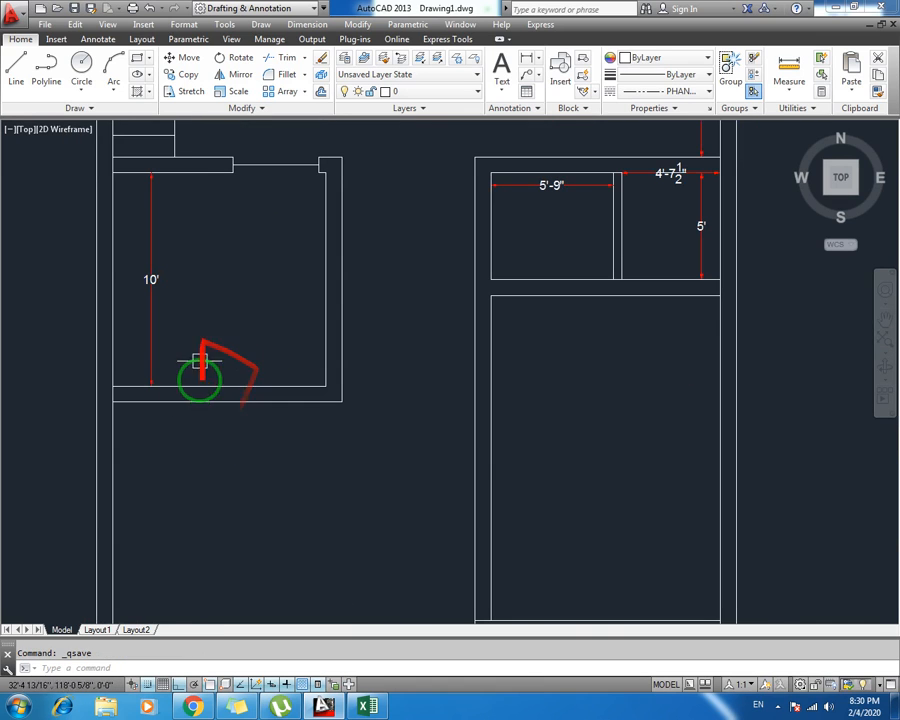
scroll(180, 401, "up", 2)
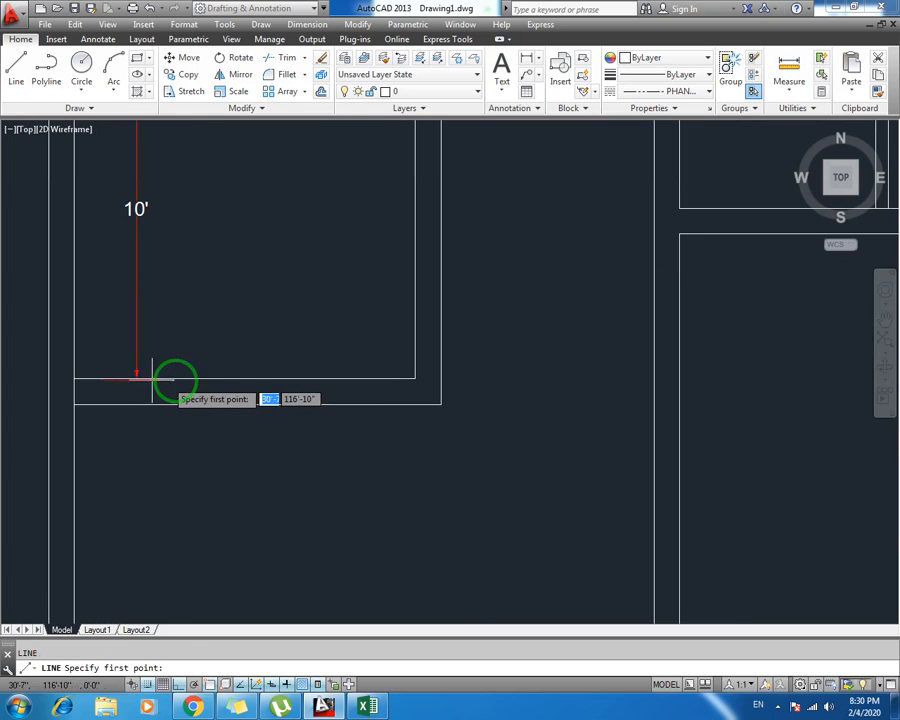
left_click(165, 379)
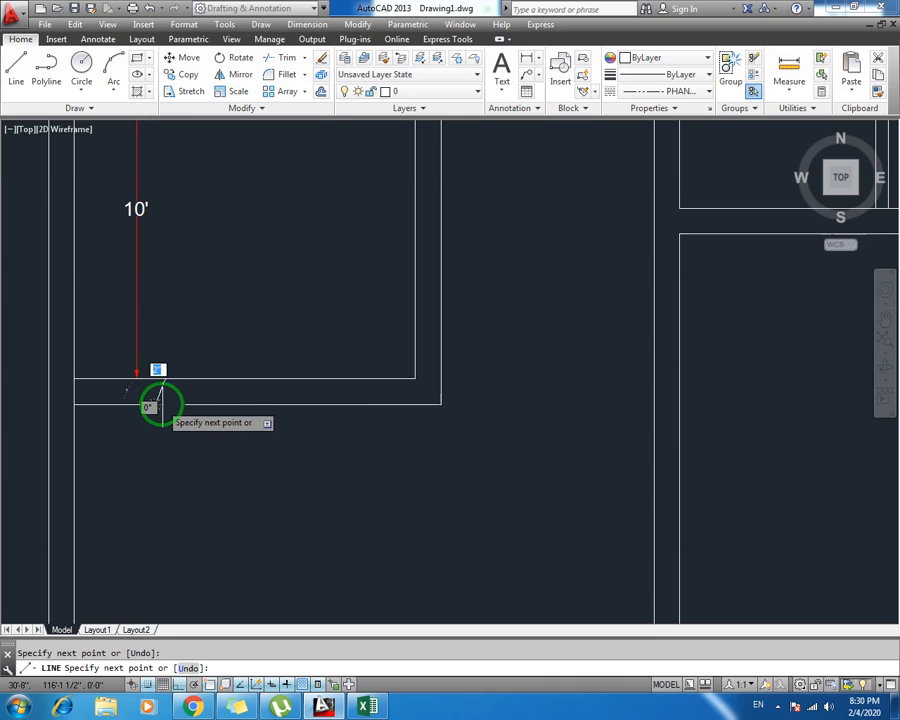
left_click(165, 404)
key("Escape")
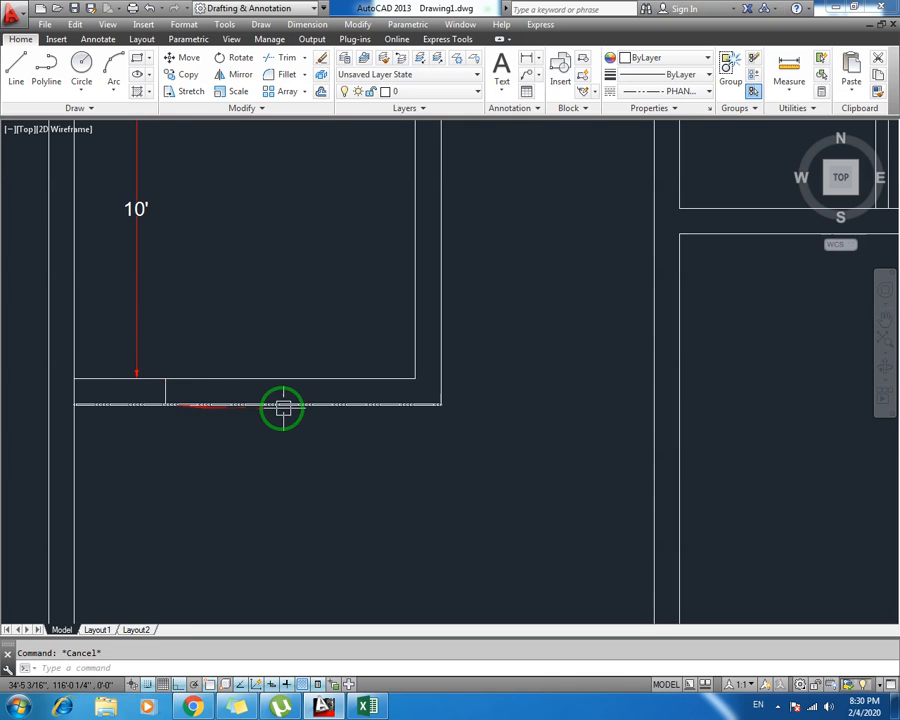
Offset the short line across the lower wall 5' to the right
type("o")
key("Return")
type("5'")
key("Return")
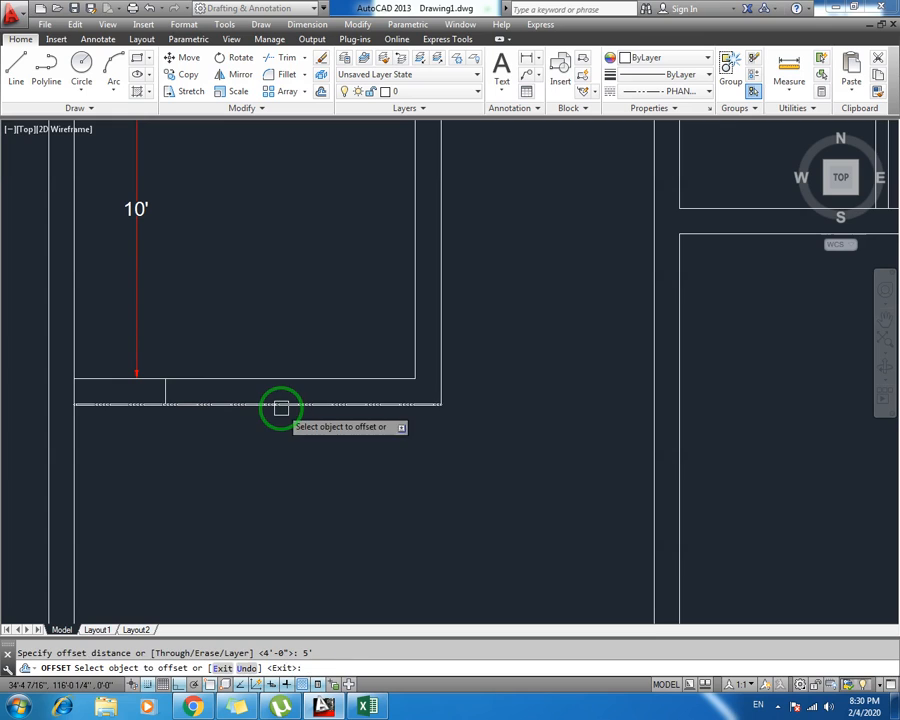
left_click(164, 390)
left_click(322, 416)
key("Escape")
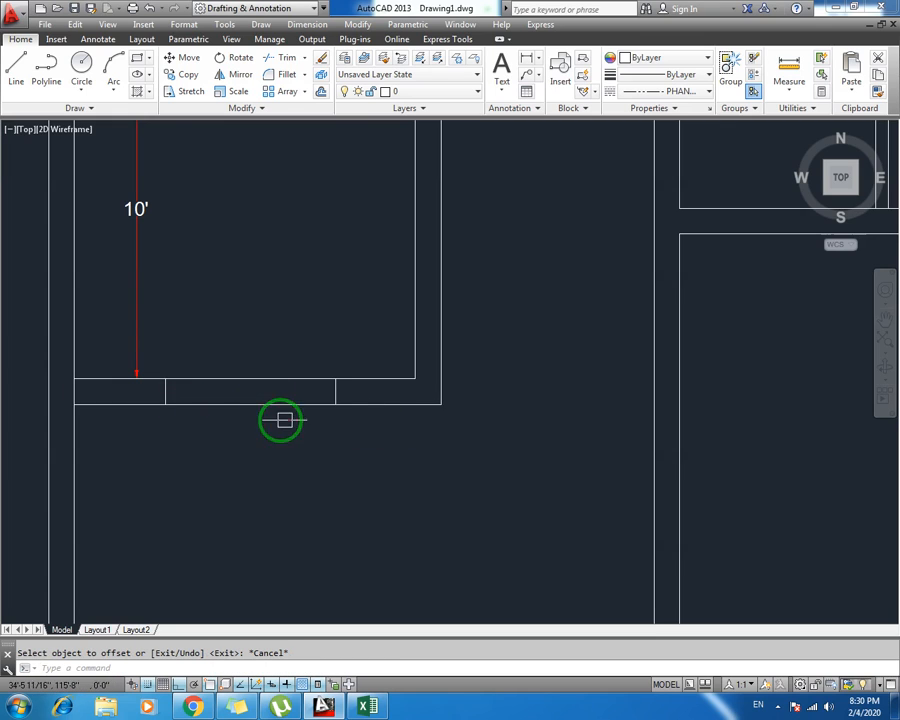
Trim both lower wall lines between the two short crossing lines to open the window gap
type("tr")
key("Return")
key("Return")
left_click(260, 378)
left_click(251, 404)
key("Escape")
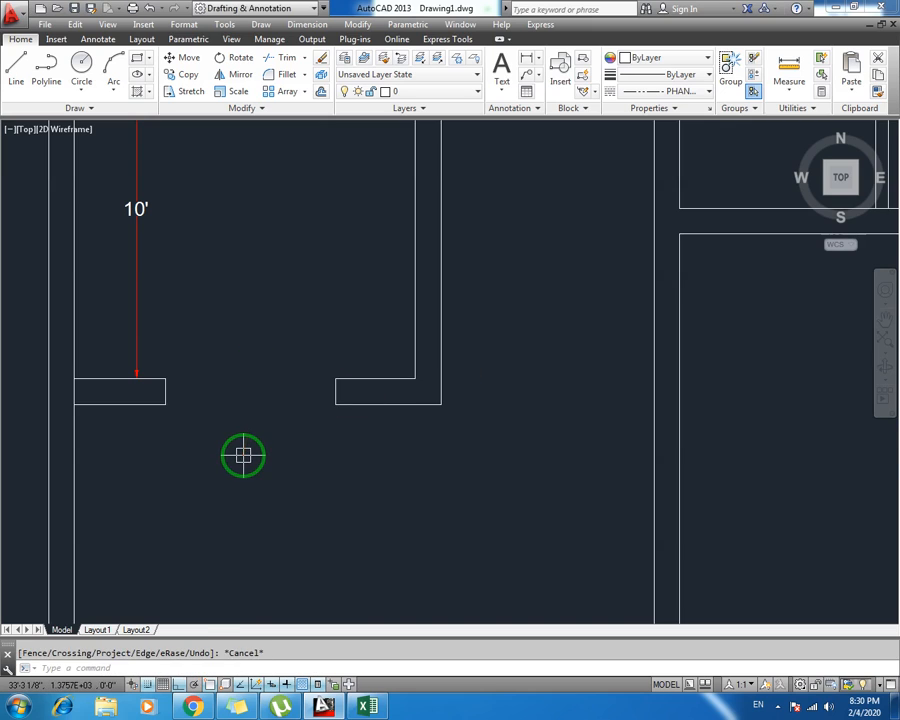
Draw a line along the inner wall face across the window gap, joining the upper ends of both jambs
type("l")
key("Return")
left_click(165, 378)
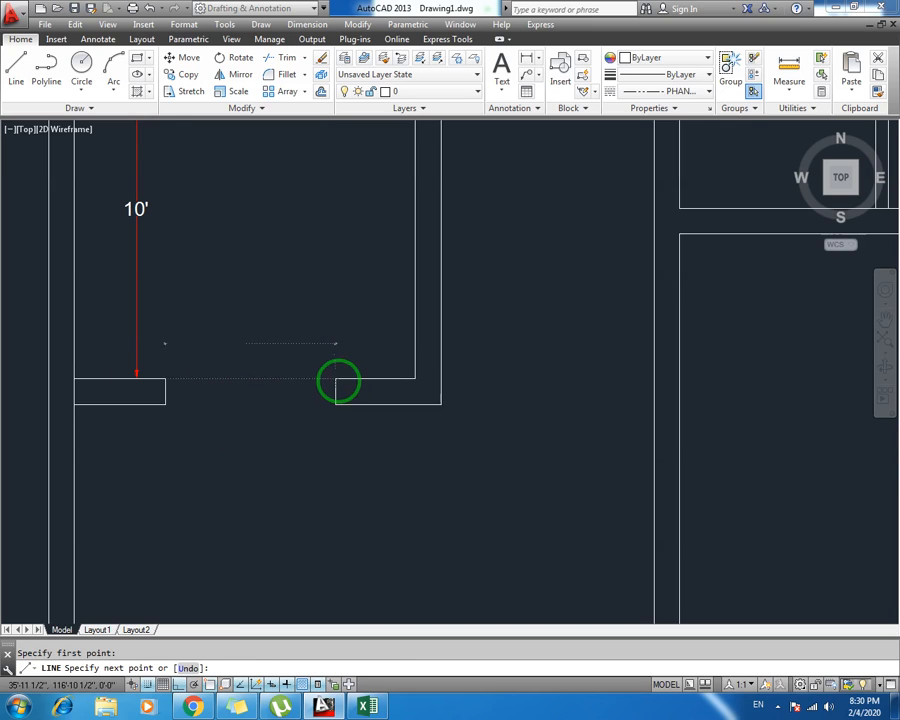
Offset the window line downward three times at 3" spacing to fill the wall thickness, and save the drawing
type("o")
key("Return")
type("5")
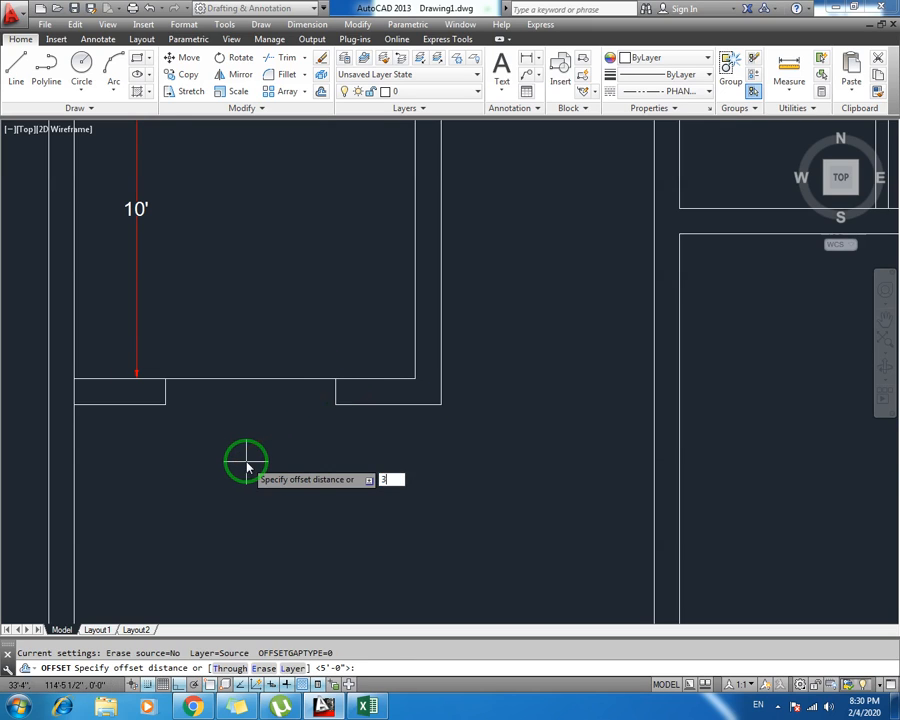
key("Return")
left_click(248, 378)
left_click(238, 392)
left_click(240, 386)
left_click(241, 412)
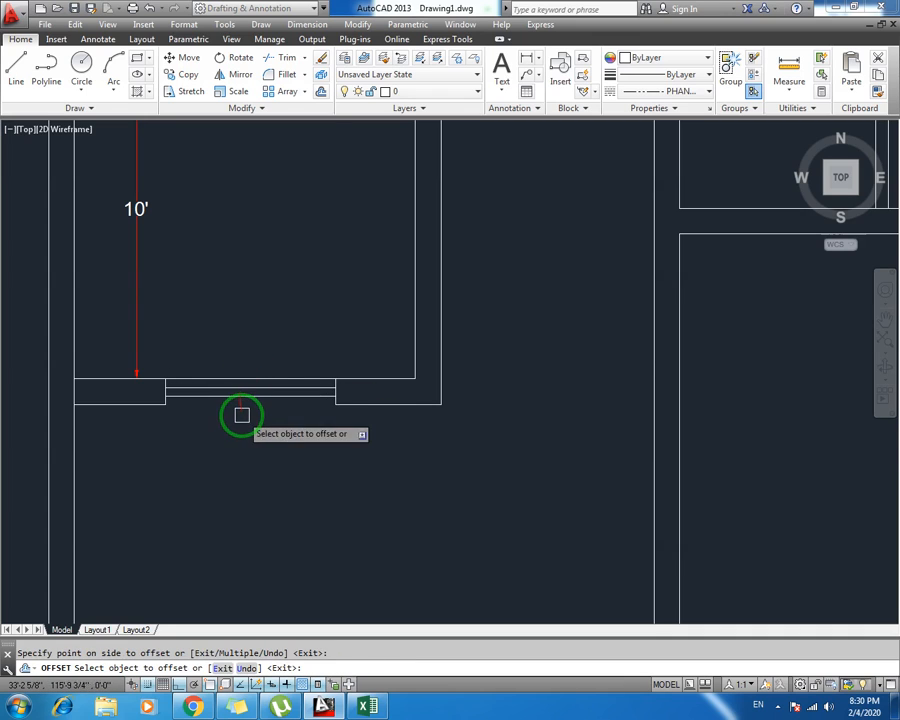
left_click(237, 393)
left_click(236, 415)
key("Escape")
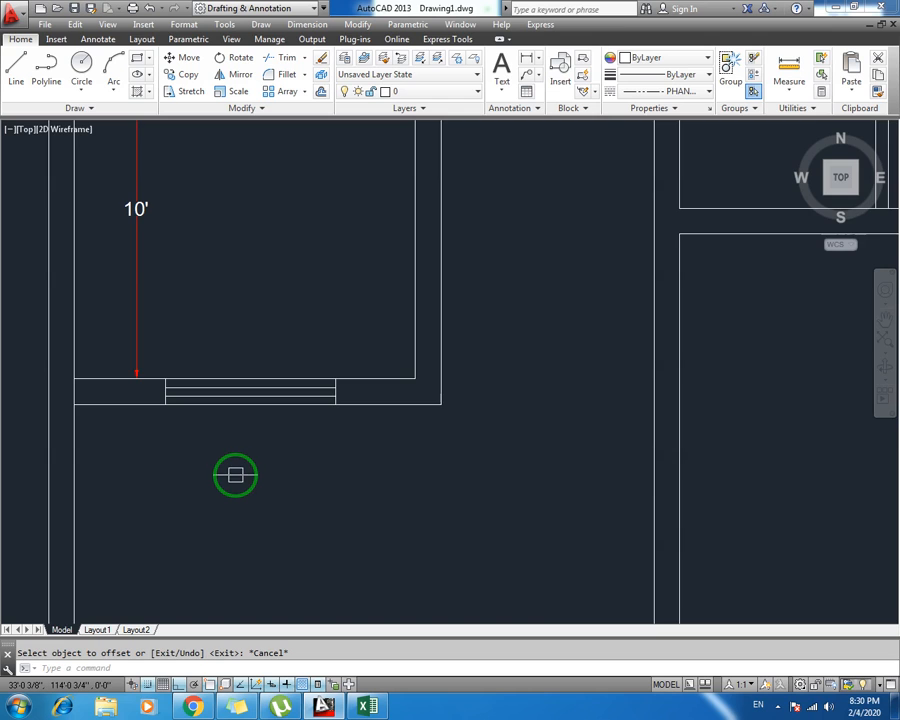
key("ctrl+s")
Examine the upper rooms, their outer wall and the stair area to decide where further windows are needed
scroll(249, 474, "down", 4)
middle_click_drag(277, 394, 223, 416)
middle_click_drag(281, 200, 292, 456)
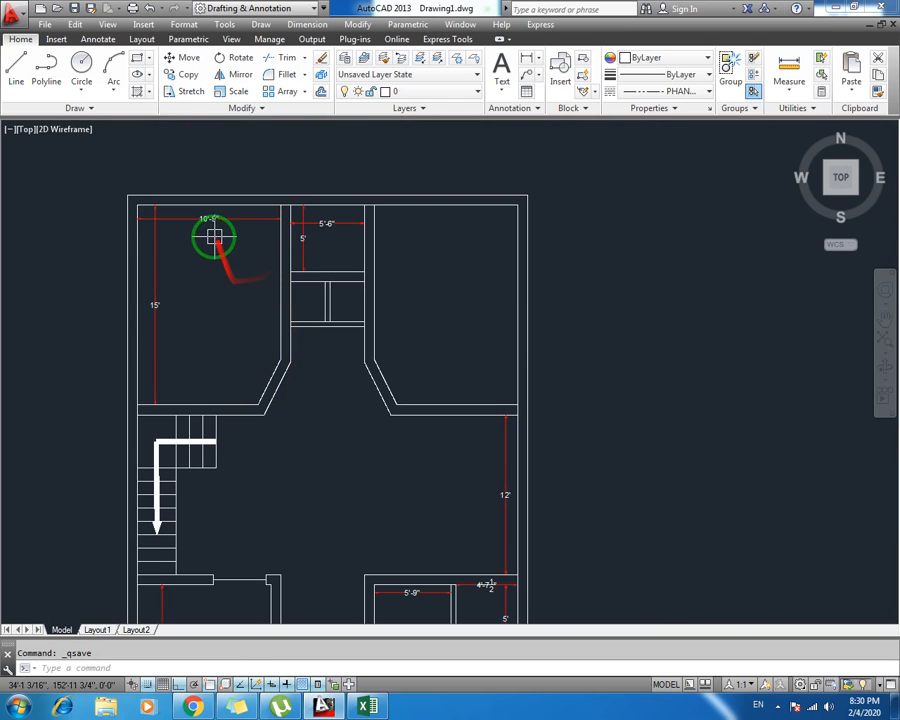
scroll(214, 236, "up", 2)
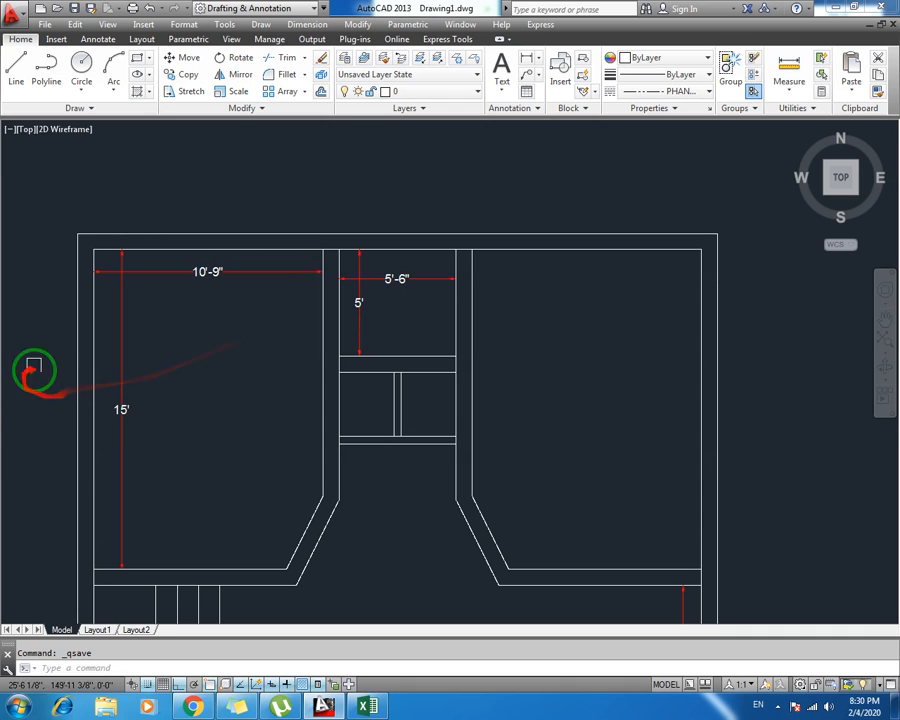
scroll(230, 292, "down", 2)
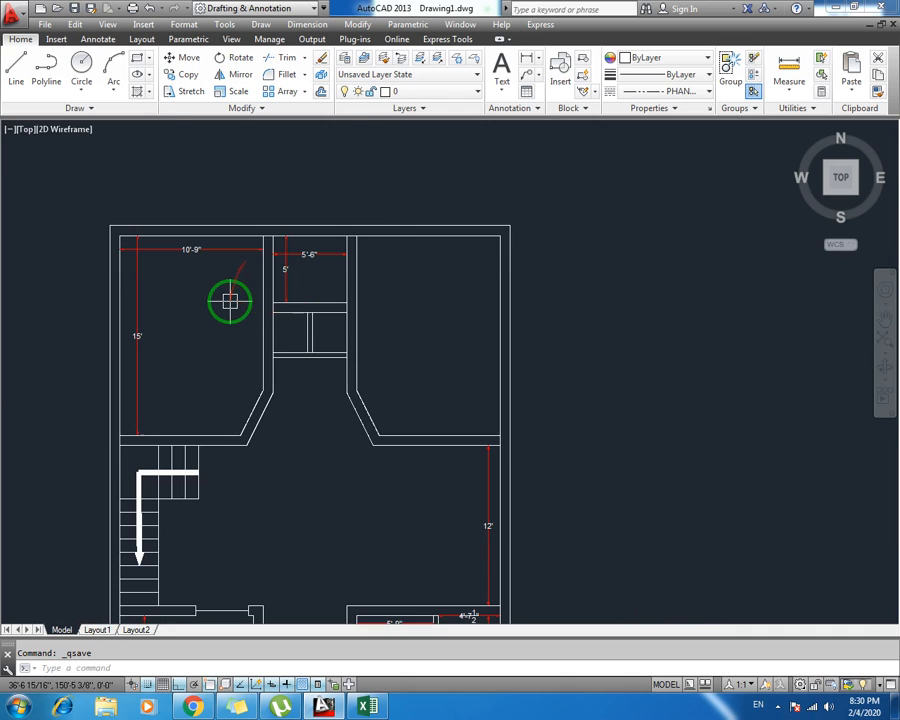
scroll(223, 221, "up", 3)
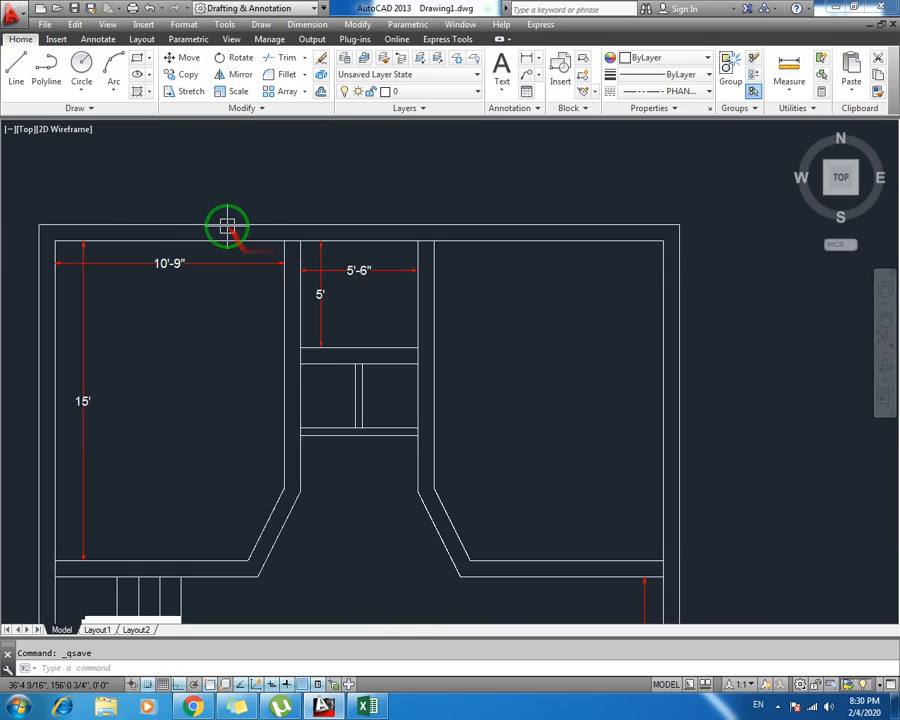
scroll(220, 265, "up", 2)
scroll(157, 255, "down", 2)
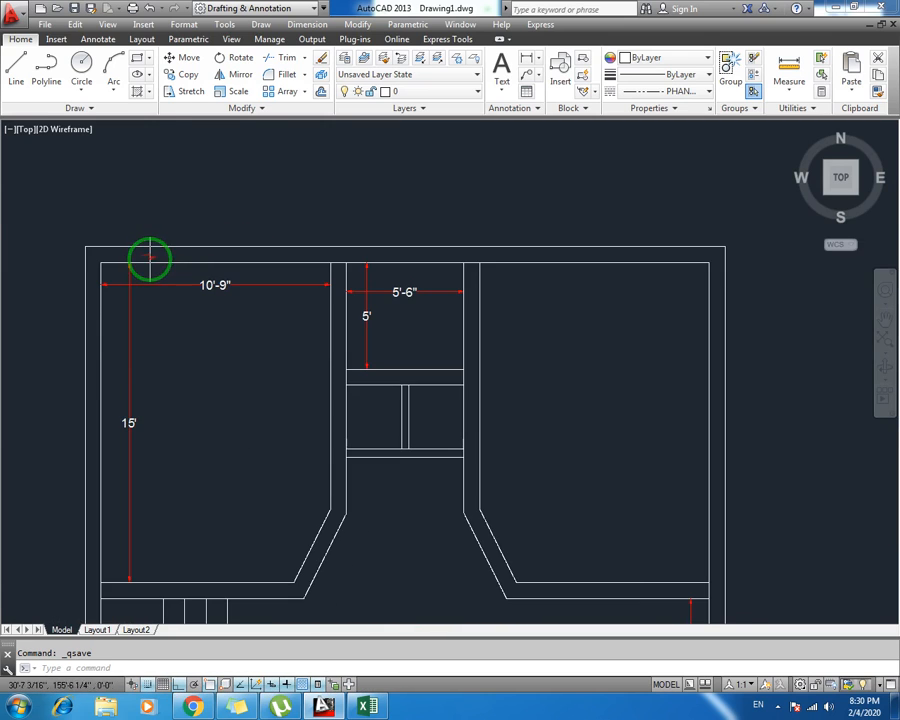
middle_click_drag(253, 360, 260, 136)
middle_click_drag(247, 420, 261, 227)
scroll(228, 401, "down", 2)
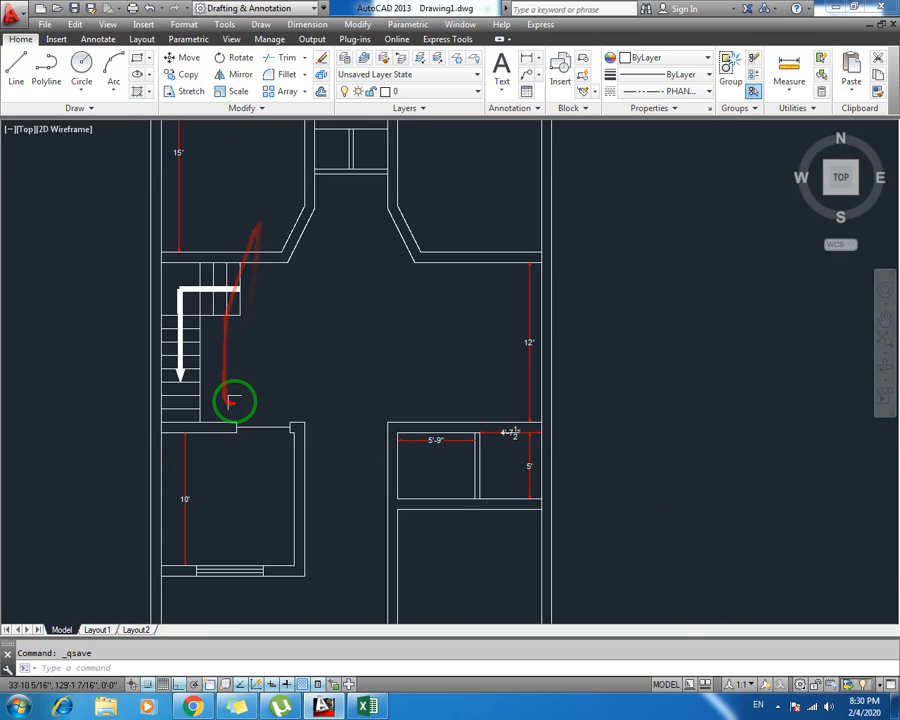
Copy the window's jambs and inner lines from its right jamb's upper end straight up to the outer wall of the 10'-9" room
middle_click_drag(259, 530, 315, 322)
scroll(356, 406, "up", 4)
middle_click_drag(256, 291, 333, 265)
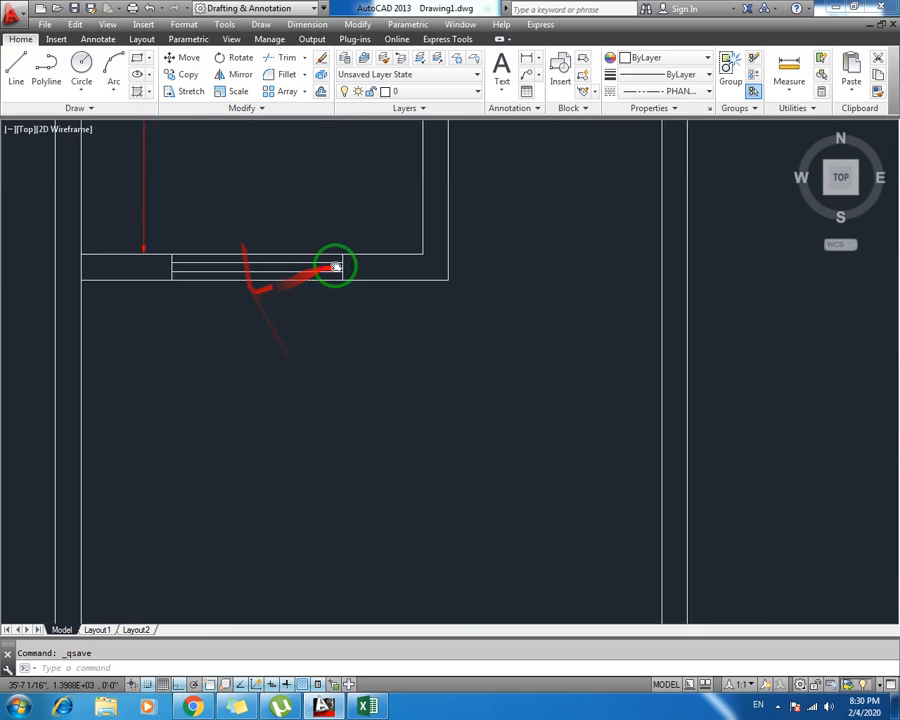
scroll(384, 277, "up", 2)
middle_click_drag(397, 273, 402, 378)
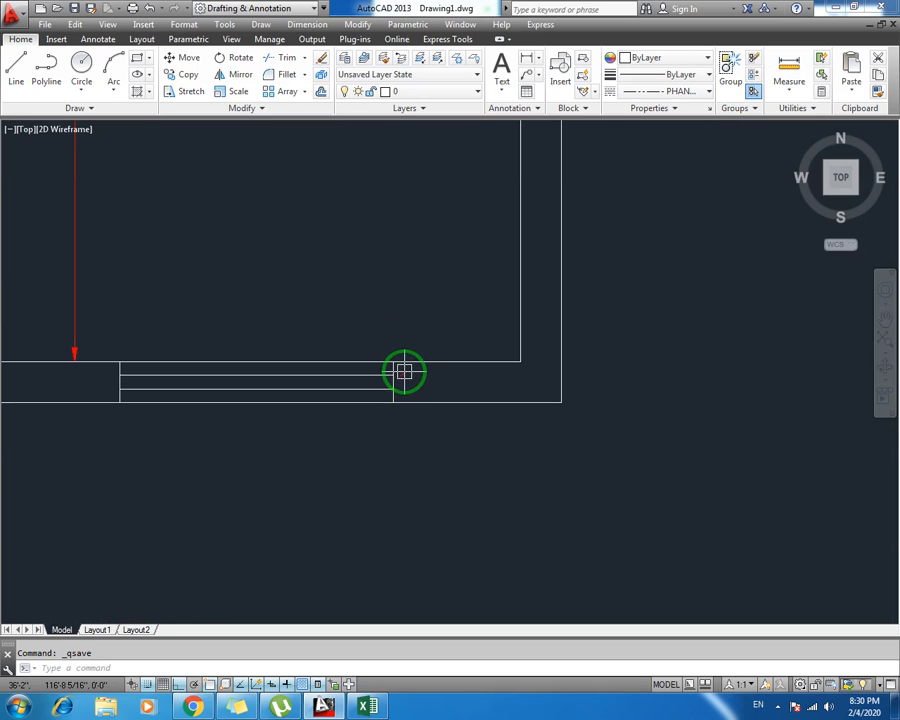
left_click(401, 373)
left_click(116, 395)
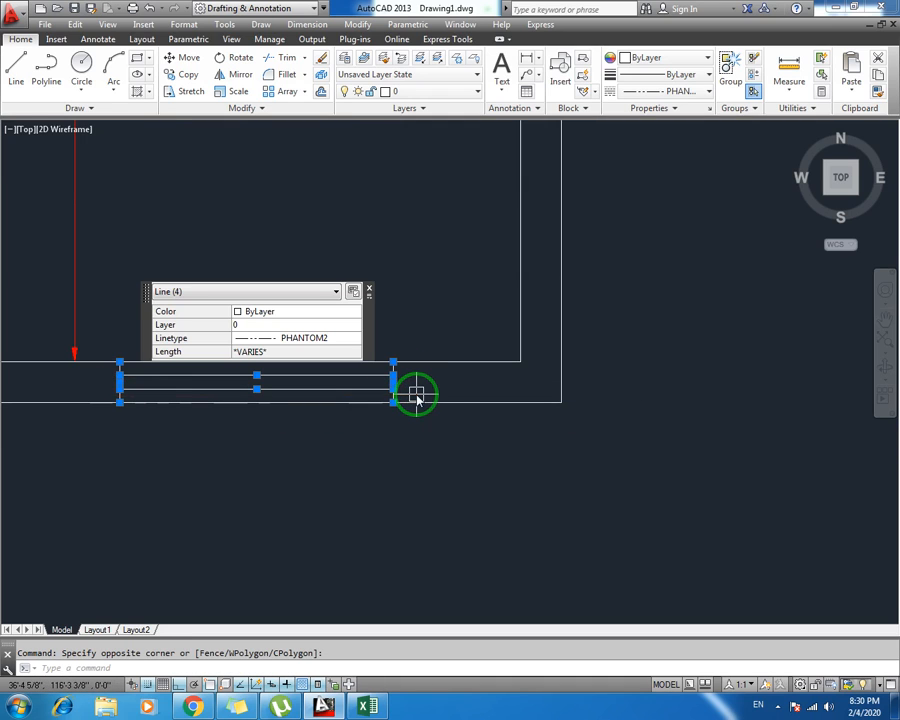
type("co")
key("Return")
left_click(394, 362)
scroll(382, 280, "down", 6)
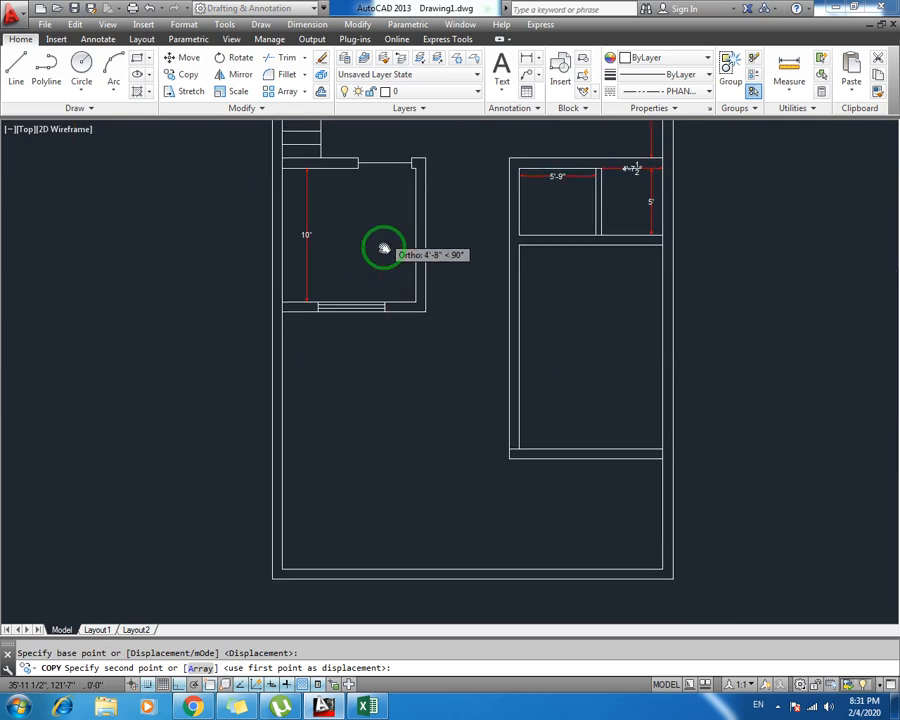
mouse_move(384, 247)
middle_mouse_down()
mouse_move(383, 460)
mouse_move(372, 453)
middle_mouse_up()
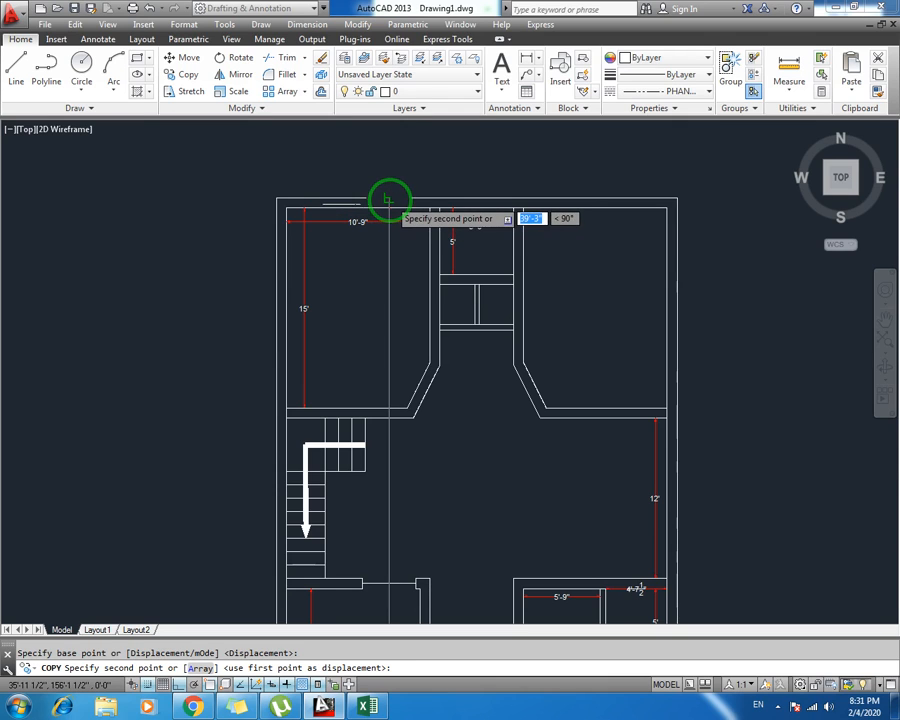
left_click(388, 201)
key("Escape")
middle_click_drag(401, 246, 404, 356)
scroll(389, 272, "up", 4)
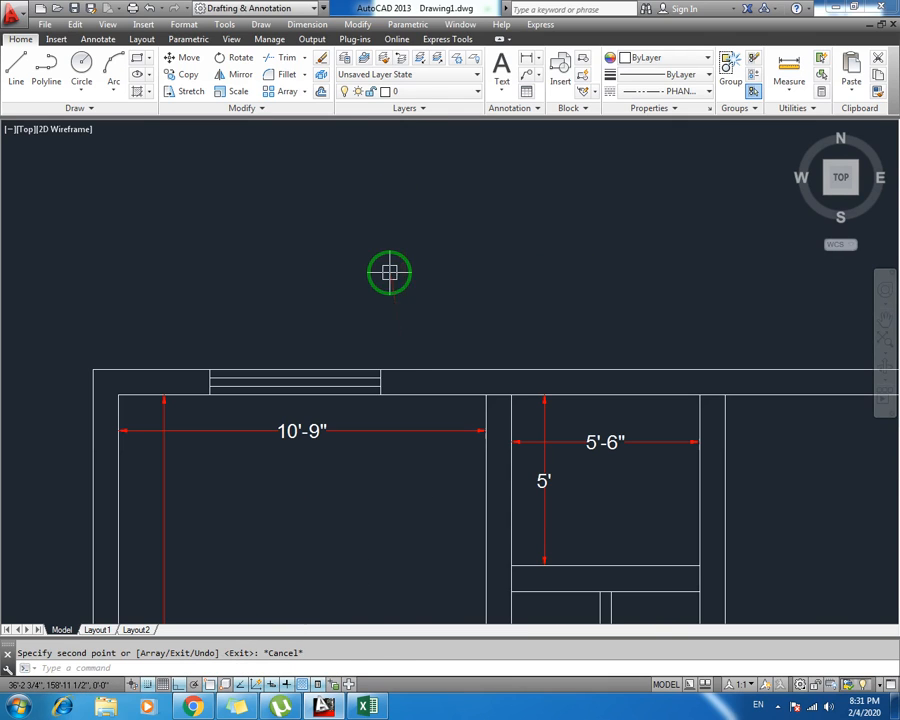
left_click(390, 379)
left_click(190, 388)
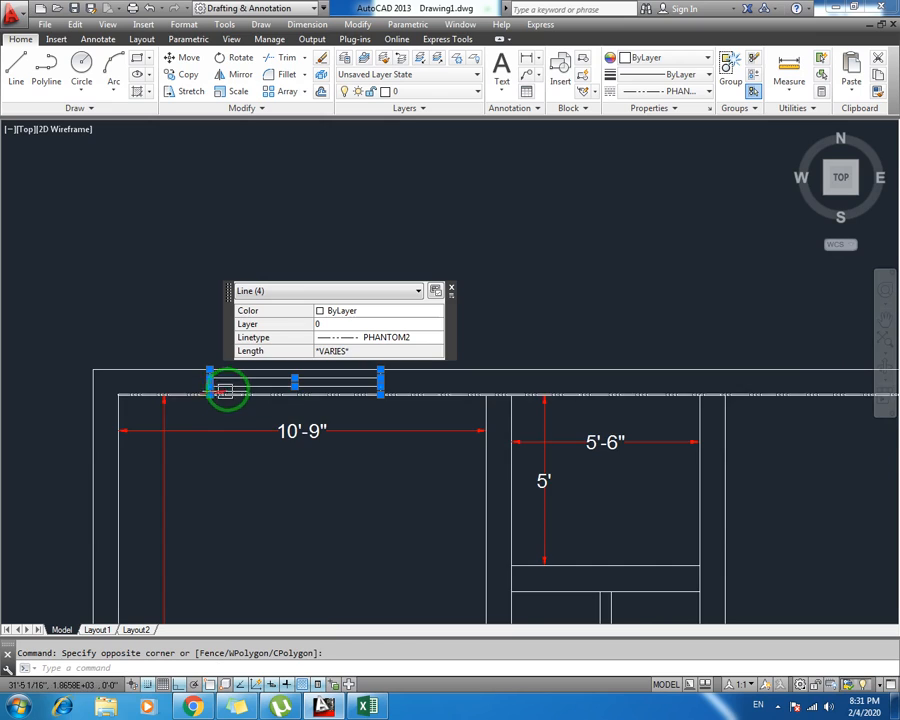
scroll(239, 378, "up", 3)
key("Escape")
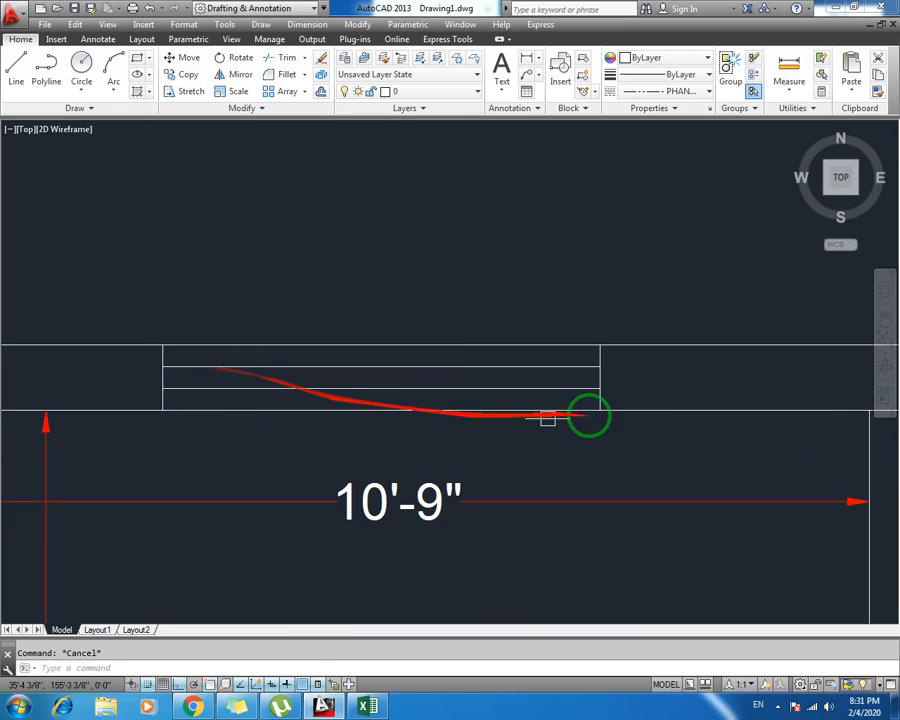
Mirror the 10'-9" room's window about a vertical line through the upper outer wall's midpoint, keeping the original, and save
left_click(606, 360)
left_click(161, 404)
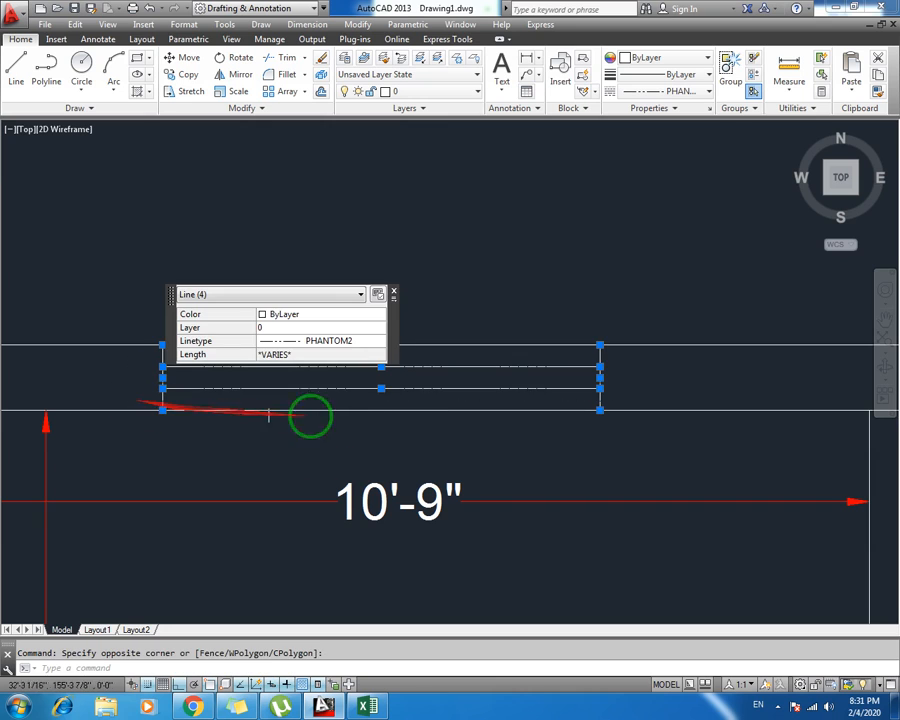
type("mi")
key("Return")
scroll(690, 404, "down", 2)
middle_click_drag(699, 405, 213, 403)
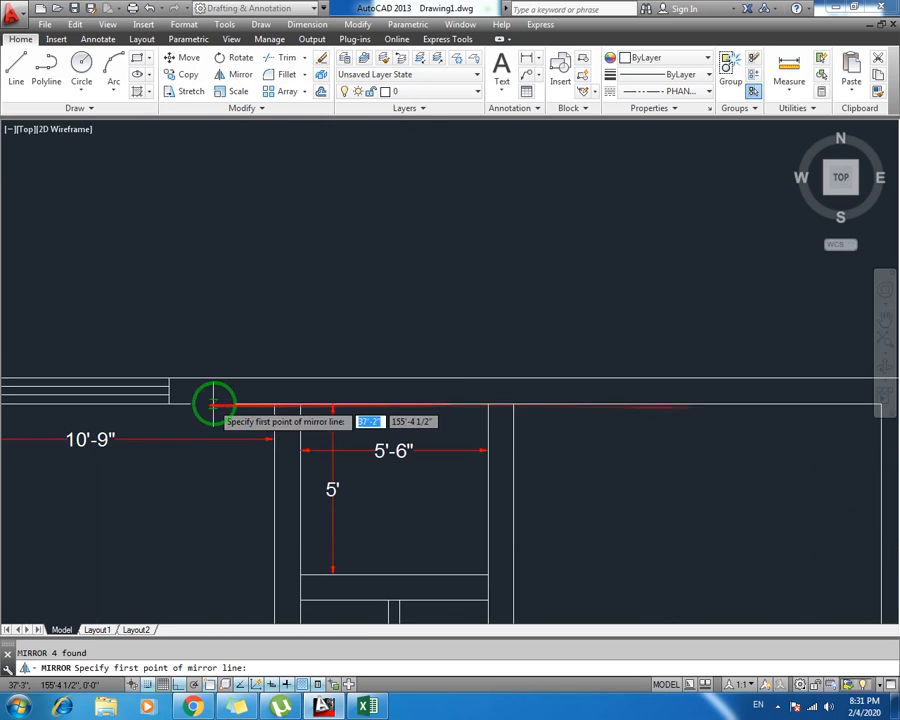
scroll(462, 402, "down", 2)
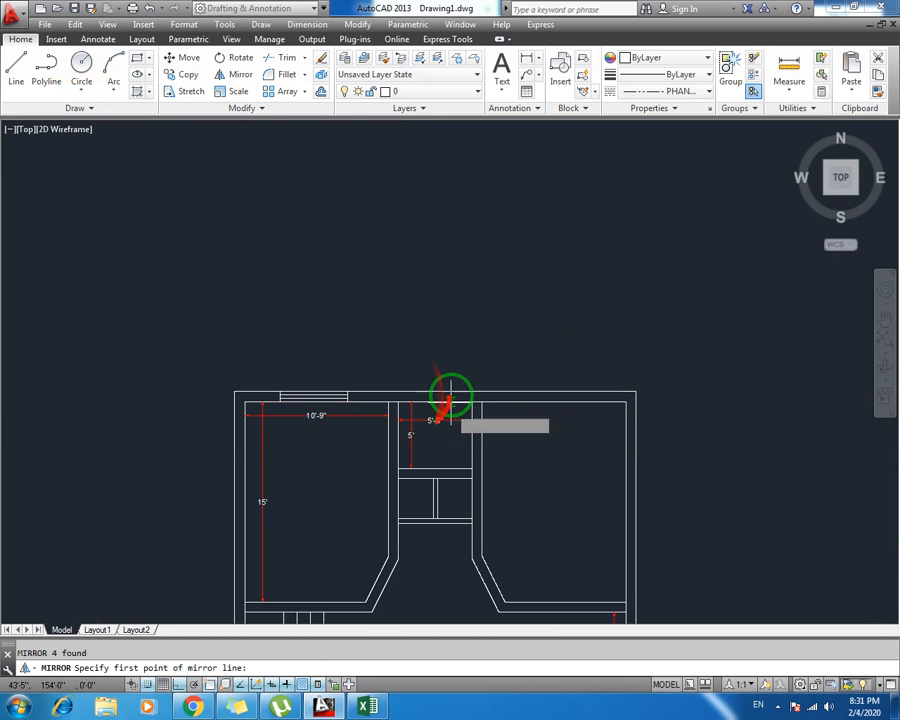
left_click(435, 391)
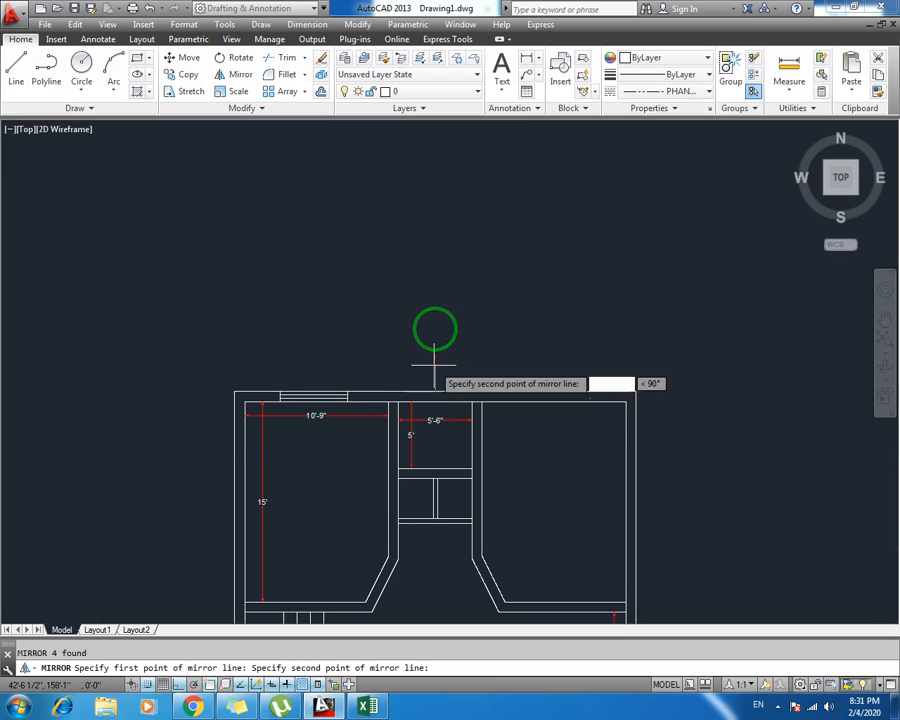
left_click(435, 304)
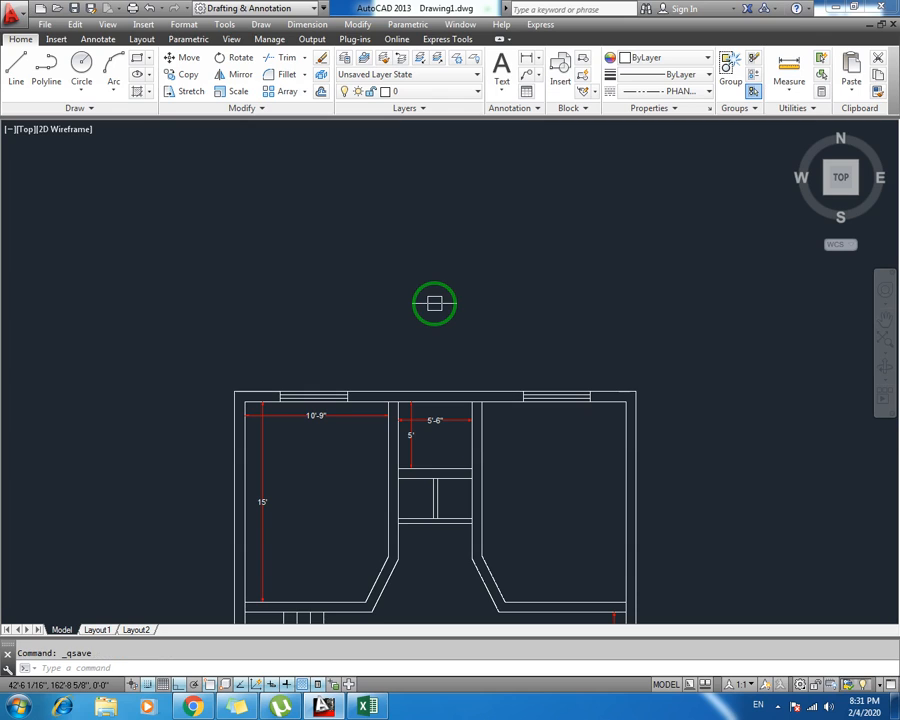
Draw a short horizontal line across the wall right of the 5'-6" room, just below the upper outer wall
middle_click_drag(480, 400, 476, 324)
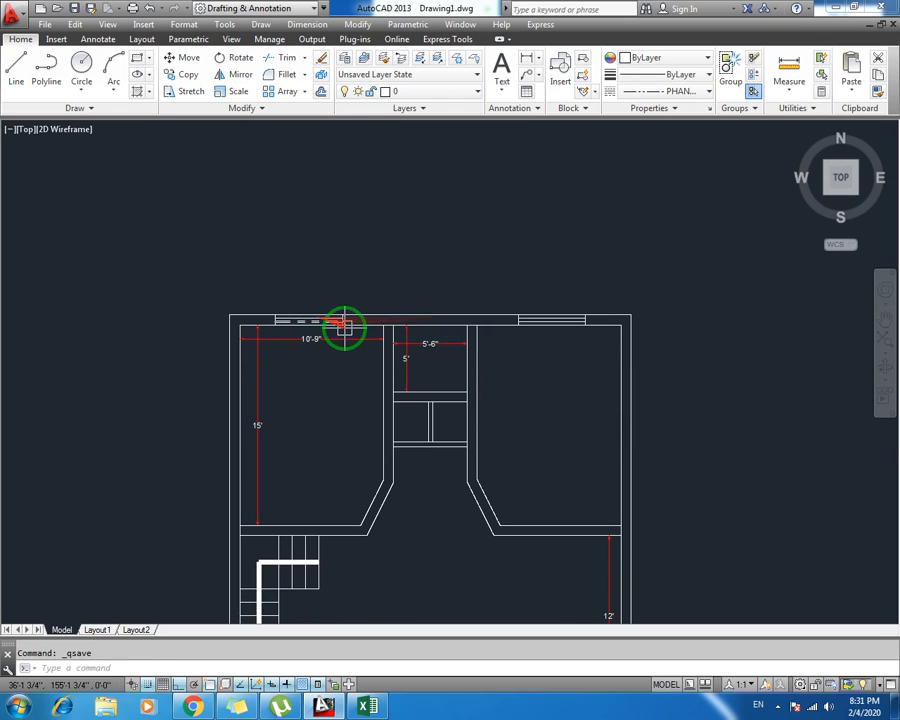
scroll(345, 330, "up", 2)
scroll(345, 380, "down", 2)
mouse_move(345, 378)
middle_mouse_down()
mouse_move(378, 211)
mouse_move(332, 306)
middle_mouse_up()
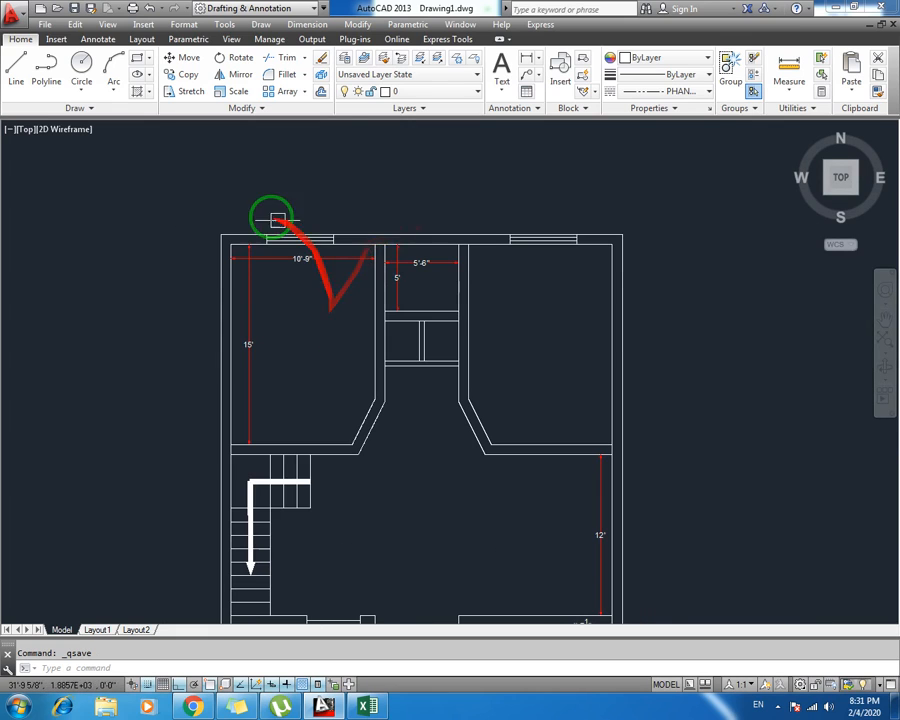
scroll(410, 295, "up", 2)
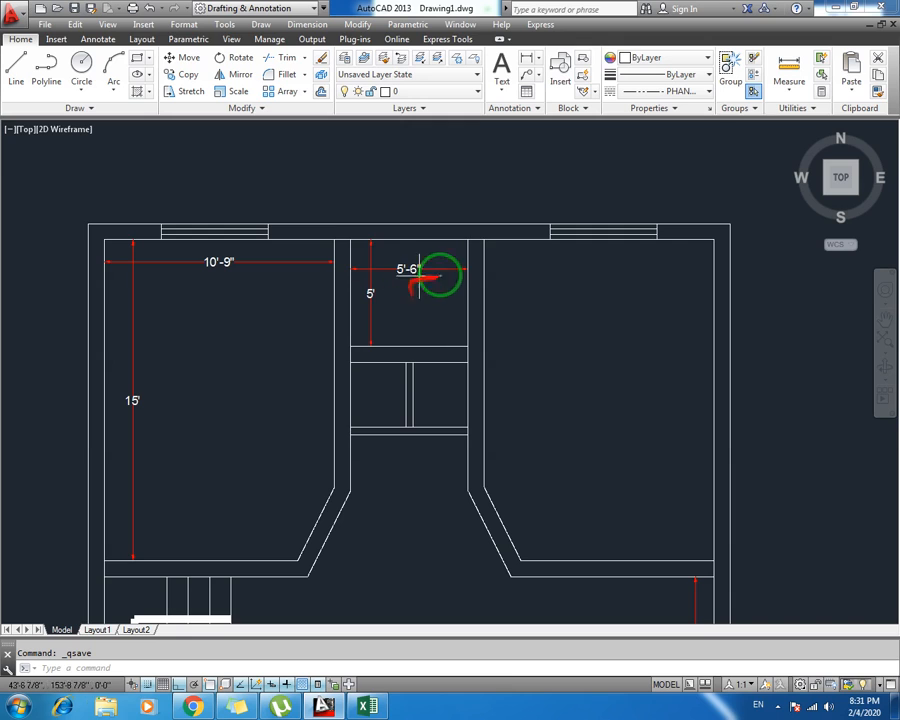
middle_click_drag(439, 280, 396, 300)
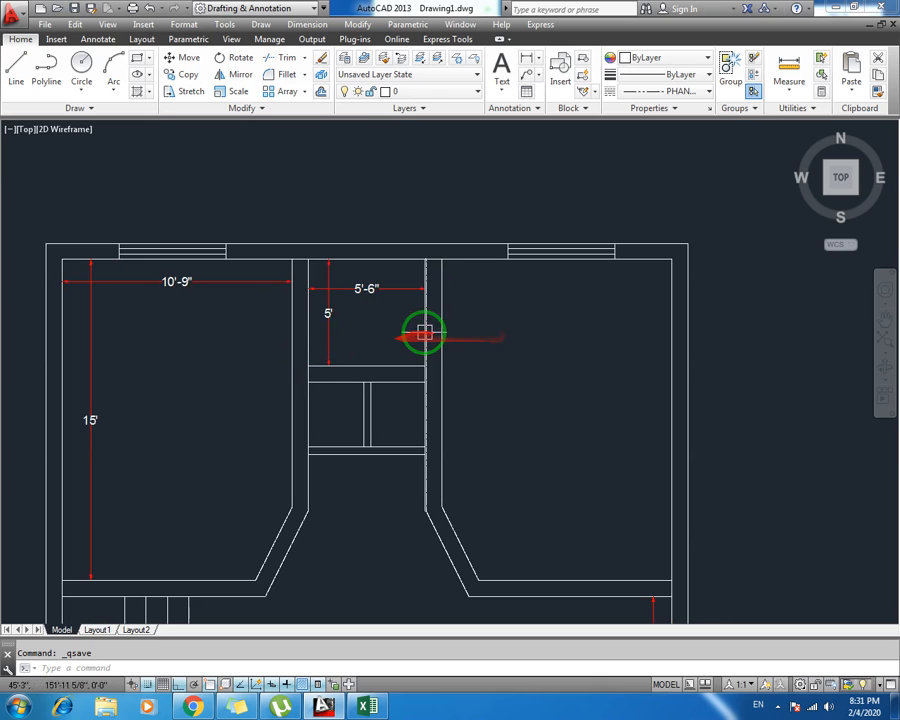
middle_click_drag(425, 332, 368, 311)
key("l")
key("Return")
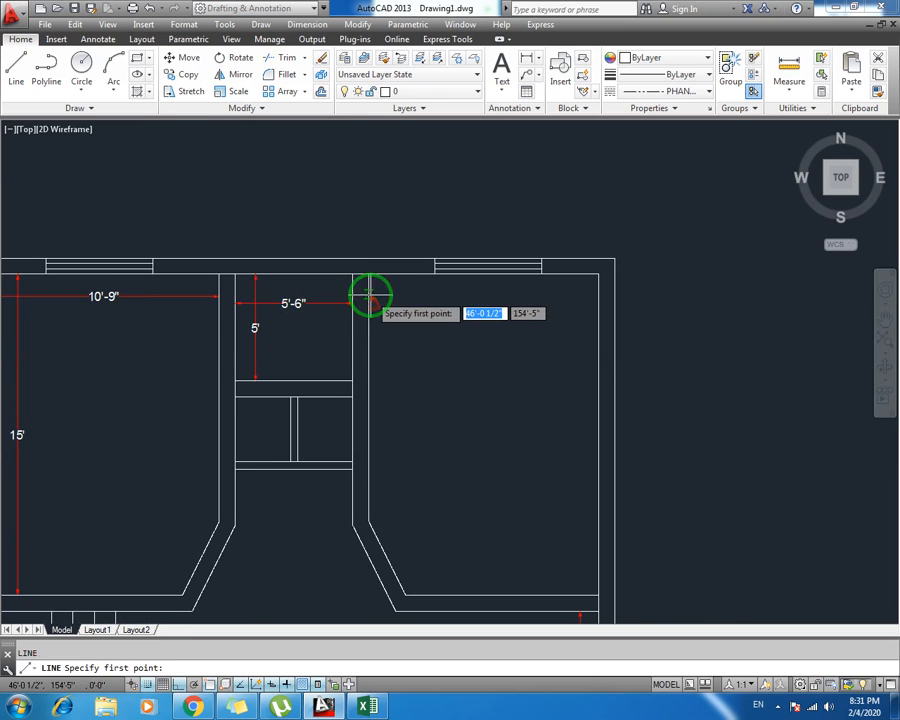
scroll(362, 295, "up", 2)
left_click(360, 284)
key("Escape")
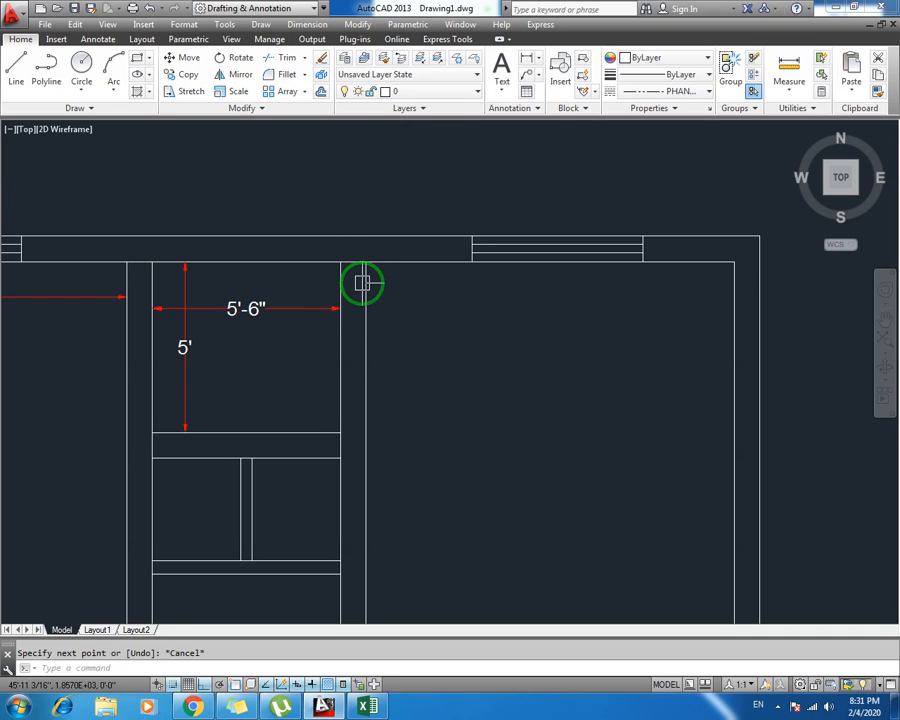
Offset the short line across the 5'-6" room's right wall 3' downward
key("o")
key("Return")
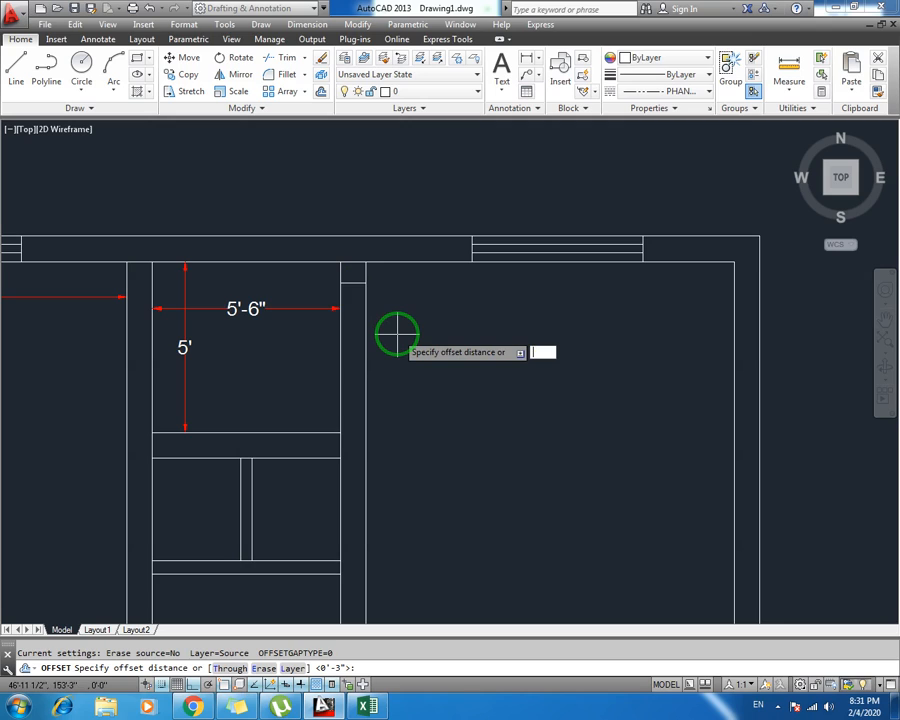
type("3")
key("Return")
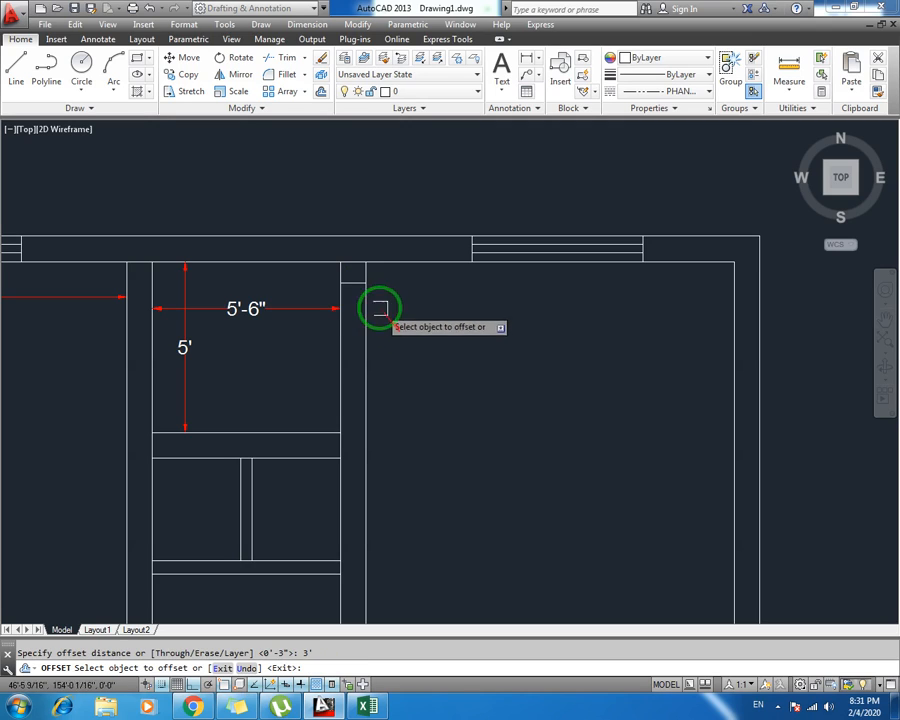
key("Escape")
Trim both lines of the 5'-6" room's right wall between the two jamb lines to open the doorway
type("t")
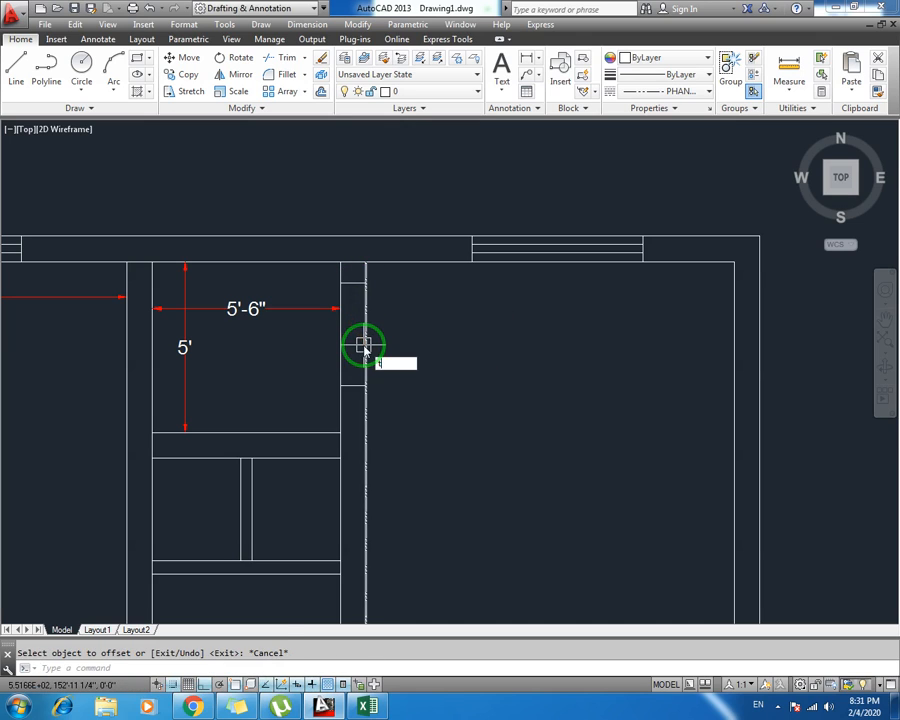
type("r")
key("Return")
key("Return")
left_click(376, 335)
left_click(317, 347)
key("Escape")
Draw a vertical line across the 5'-6" room's doorway between the midpoints of its two jambs
type("l")
key("Return")
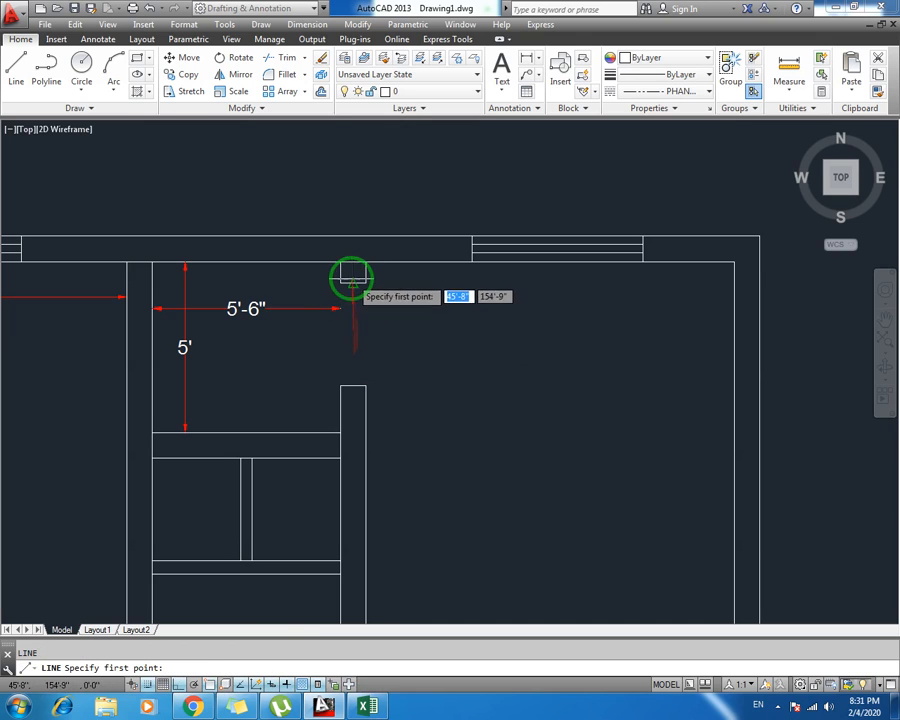
left_click(352, 283)
left_click(352, 385)
key("Escape")
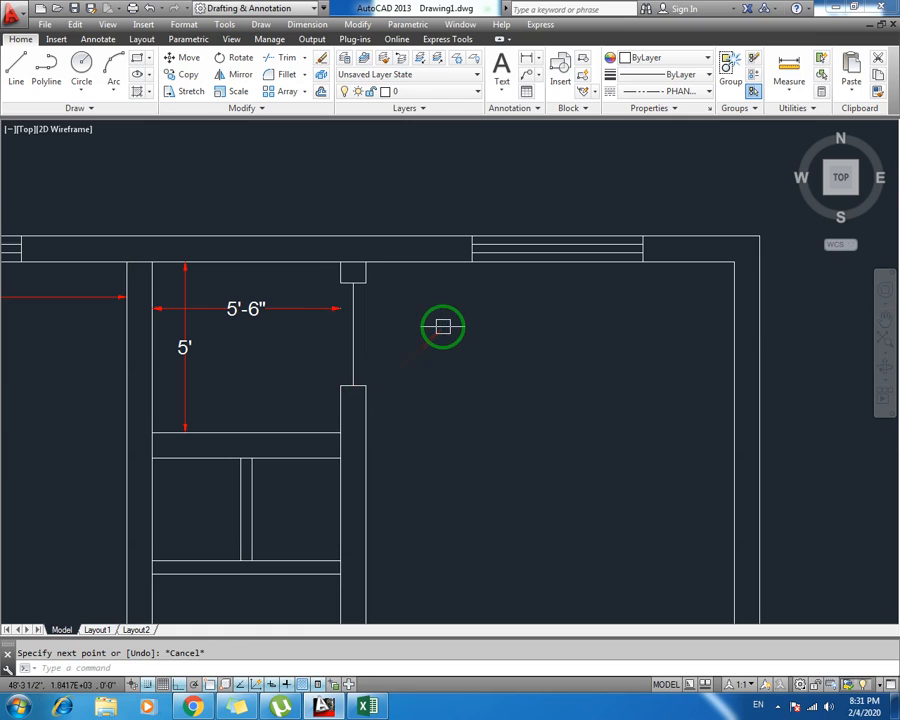
Save the drawing and place single-line text reading "Bathroom", 4" high with 0 rotation, in the room right of the new doorway
key("ctrl+s")
middle_click_drag(394, 416, 400, 310)
scroll(388, 293, "down", 2)
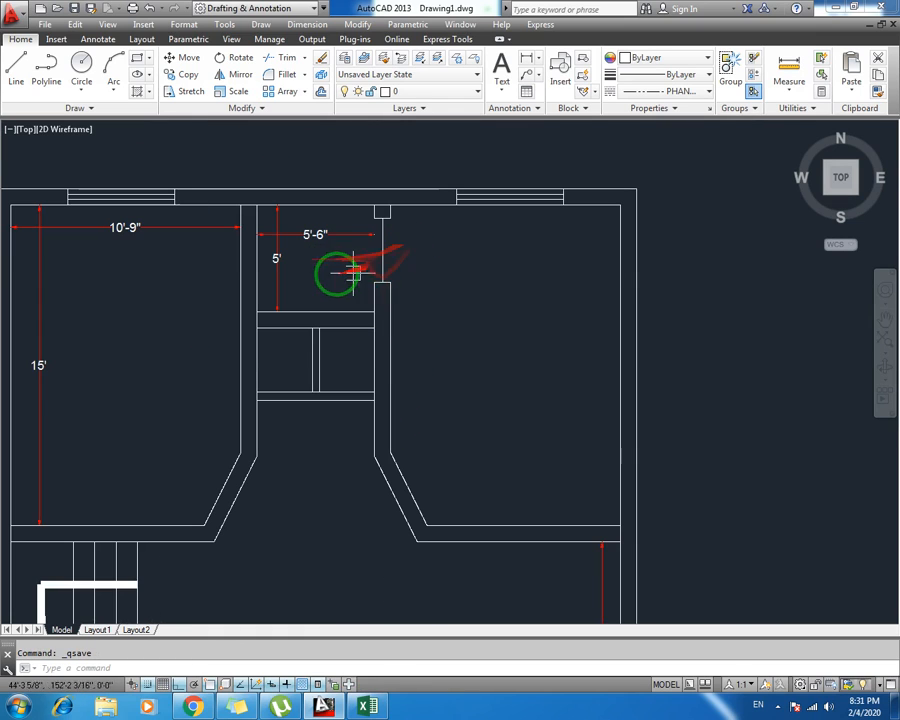
mouse_move(339, 276)
middle_mouse_down()
mouse_move(339, 300)
mouse_move(321, 282)
mouse_move(317, 298)
middle_mouse_up()
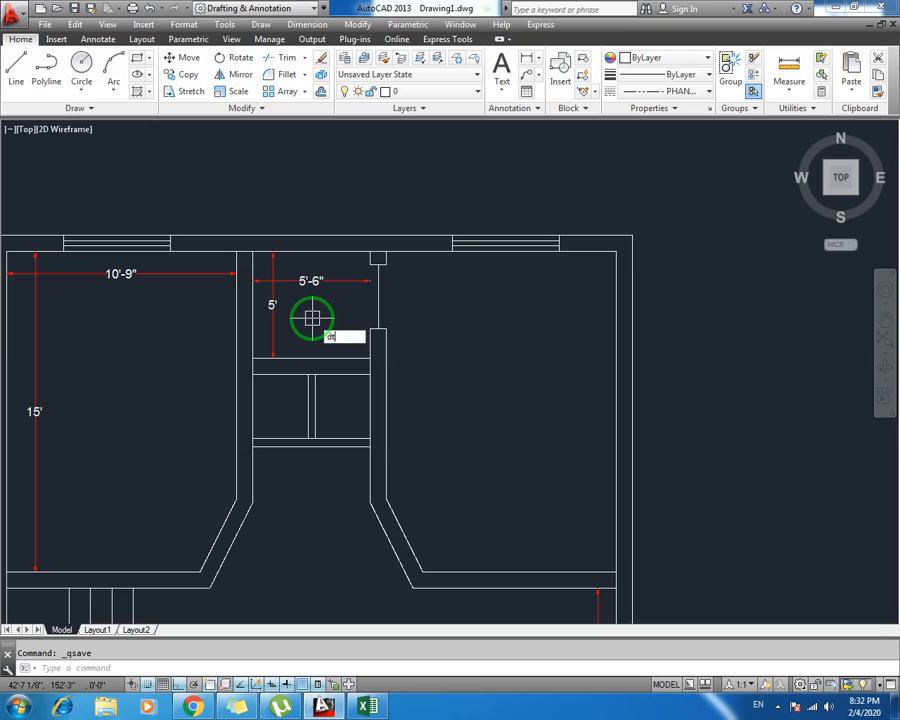
key("Return")
left_click(427, 311)
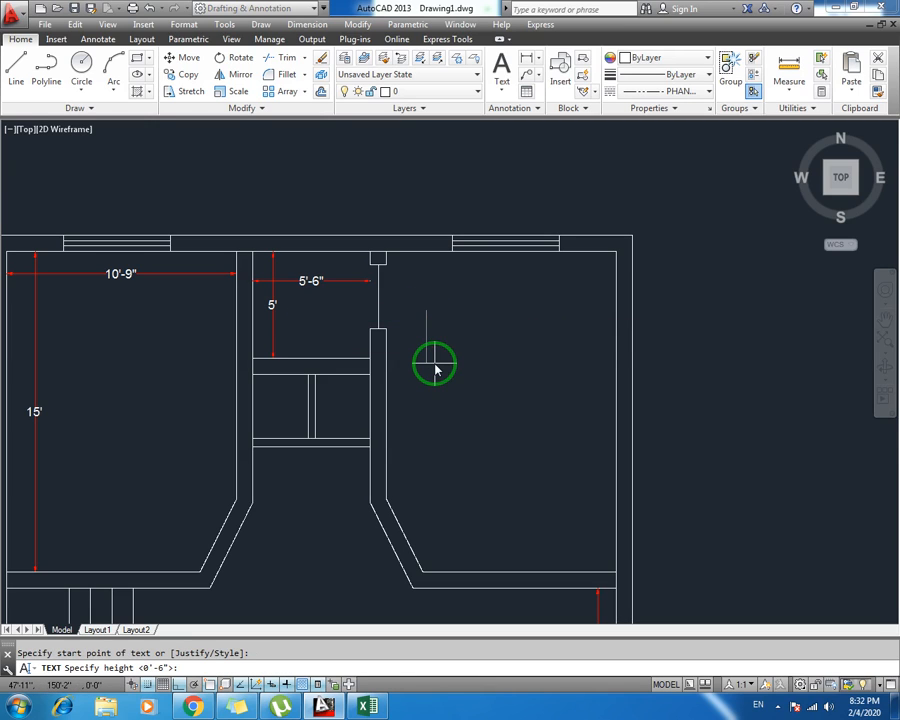
key("Return")
key("Return")
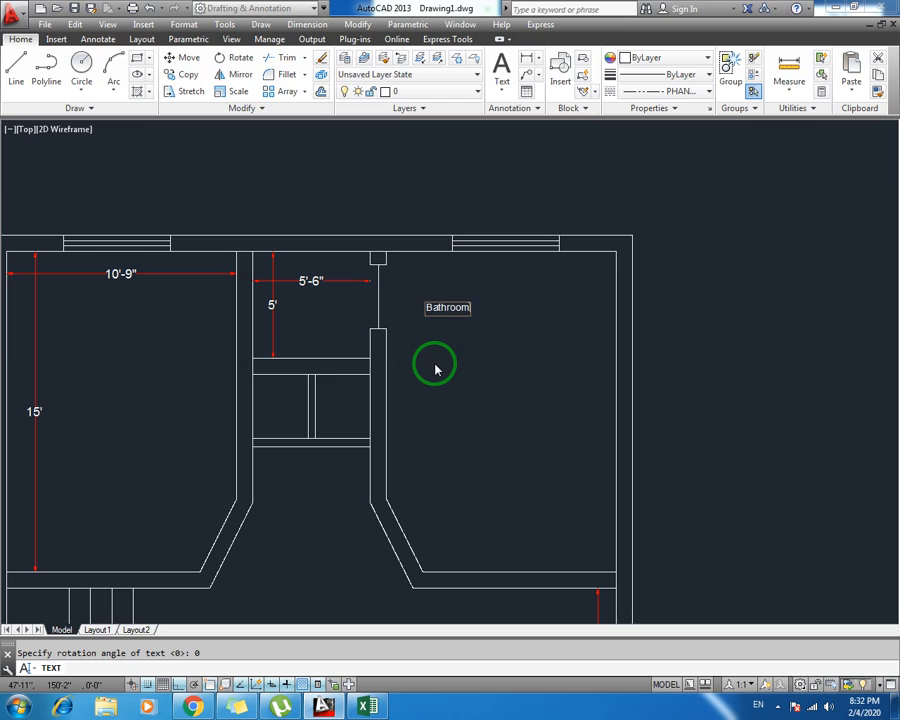
key("Escape")
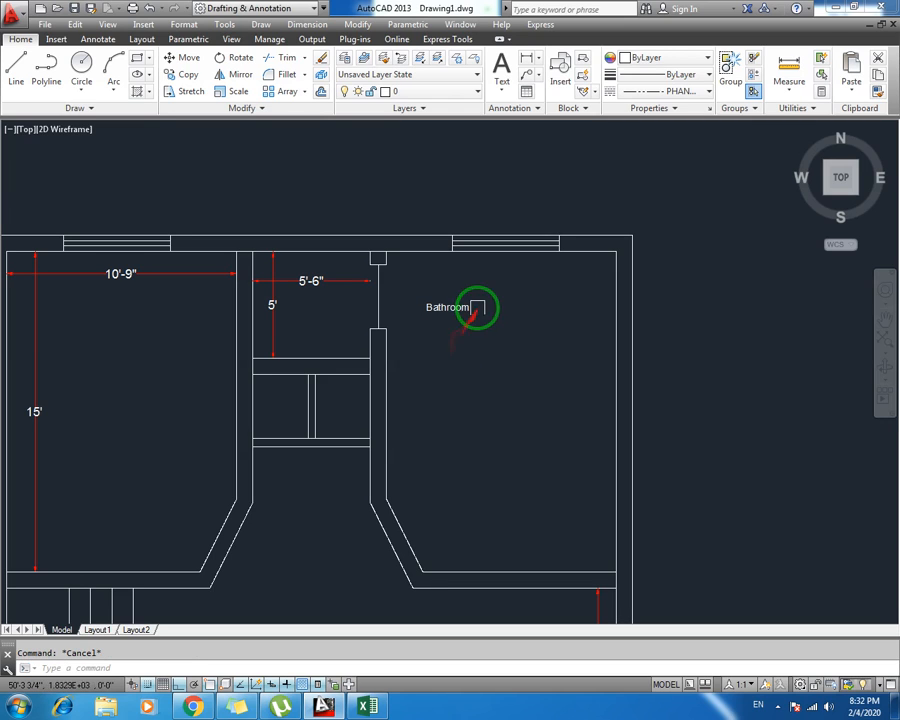
Copy the Bathroom text straight down to form a second line directly beneath it
left_click(463, 309)
type("co")
key("Return")
left_click(457, 346)
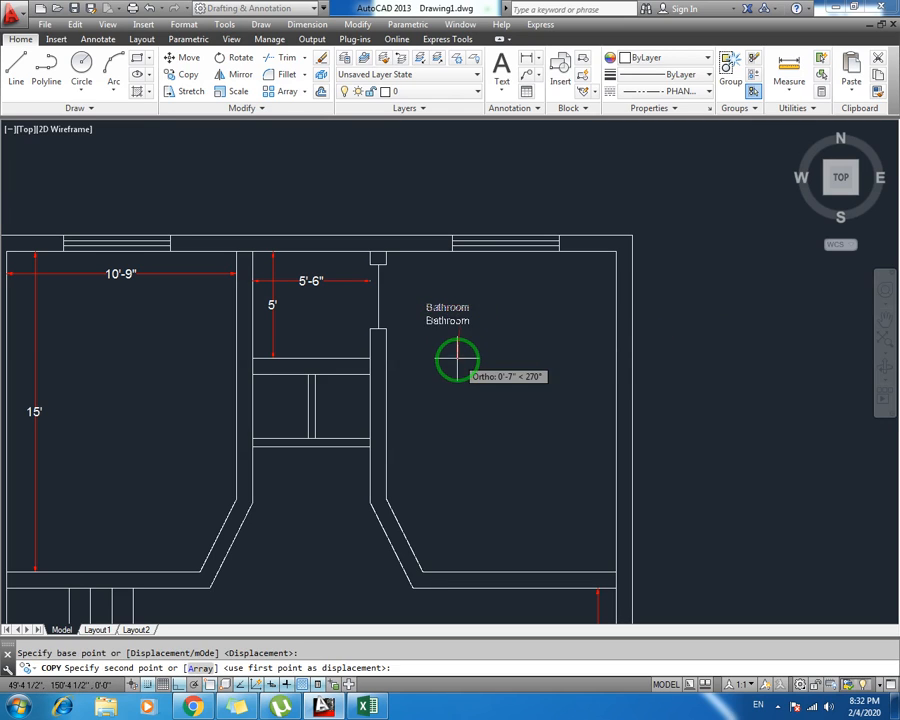
left_click(457, 360)
key("Escape")
Change the lower copy of the Bathroom text to 5' x 5'6"
scroll(450, 343, "up", 2)
double_click(446, 316)
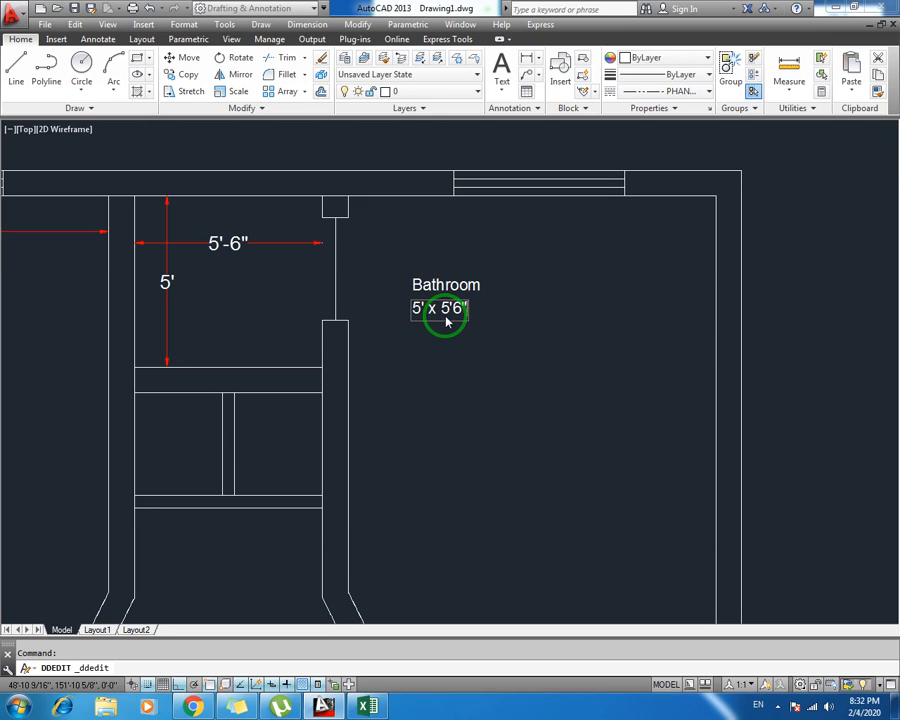
key("Return")
key("Escape")
Move the Bathroom text and its 5' x 5'6" line horizontally left into the small room with the 5'-6" dimension
left_click(435, 284)
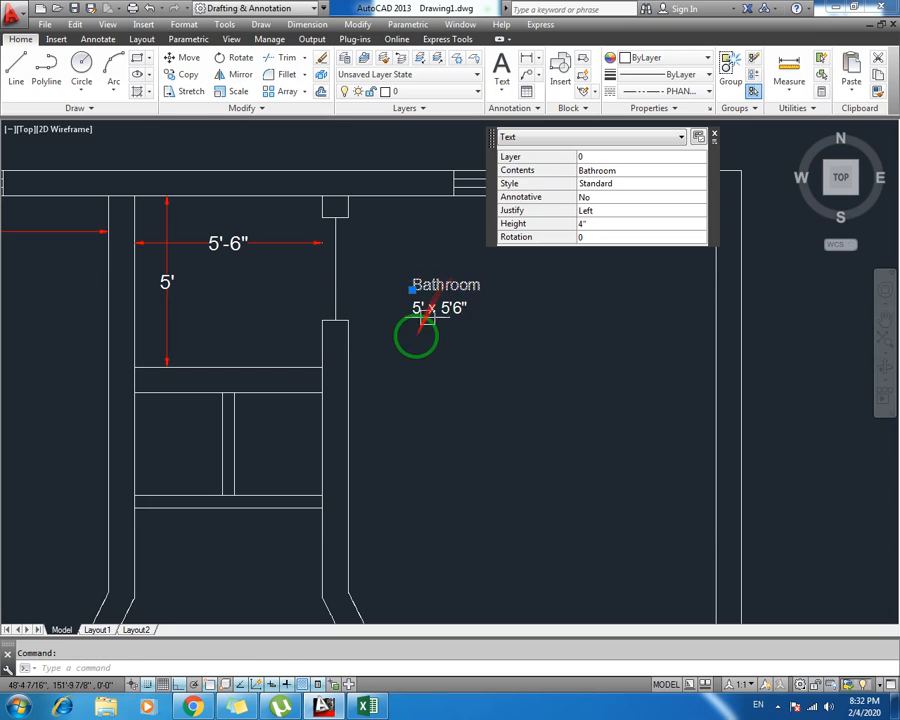
left_click(402, 343)
key("Escape")
left_click(516, 248)
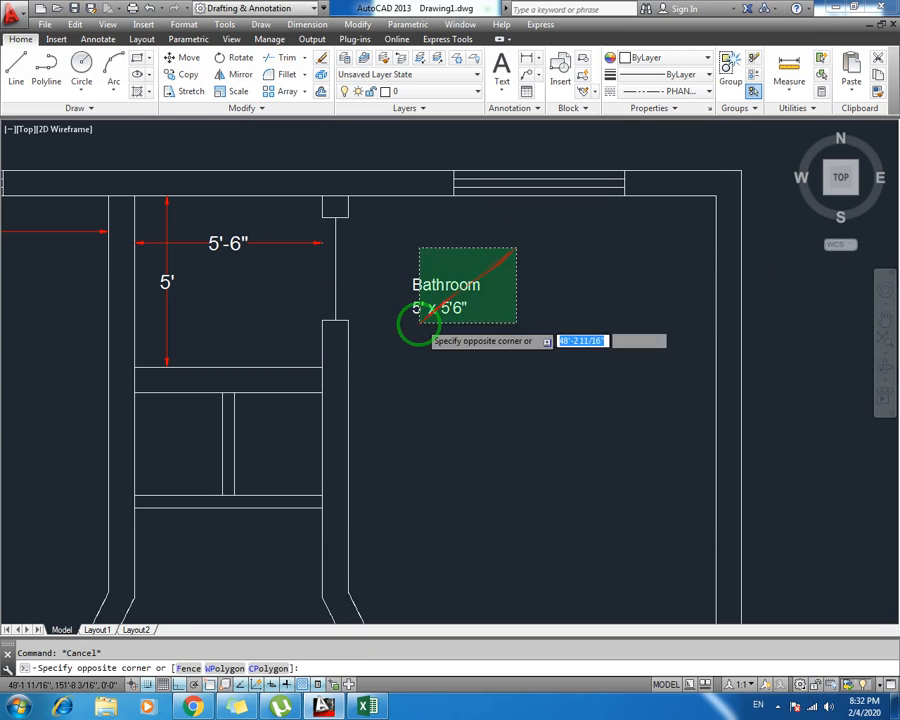
left_click(417, 323)
type("m")
key("Return")
left_click(415, 355)
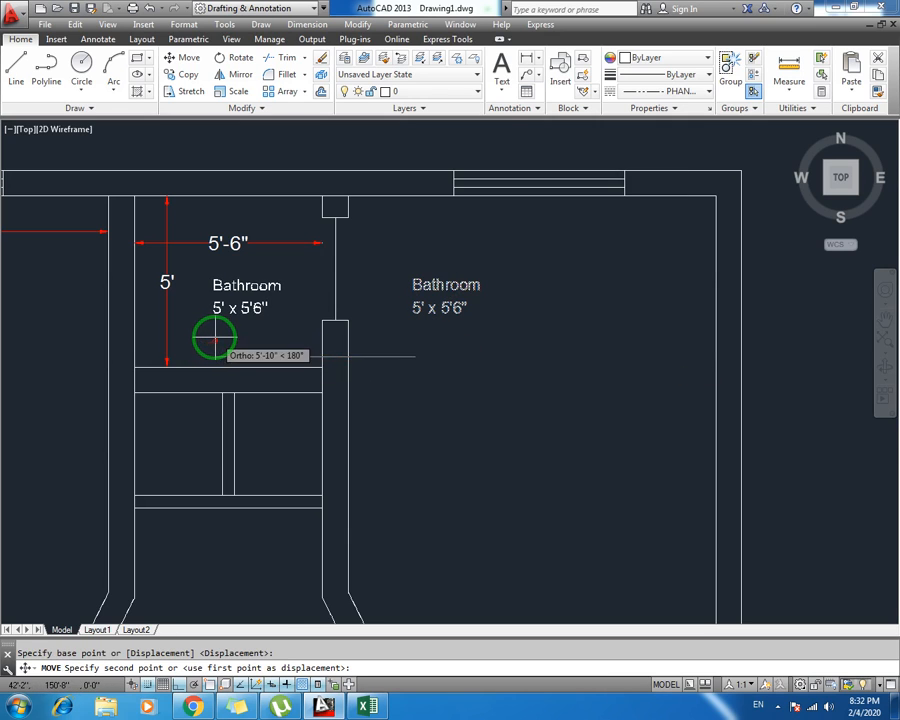
left_click(214, 340)
key("Escape")
Delete the 5'-6" and 5' dimensions inside the bathroom
left_click(243, 243)
key("Delete")
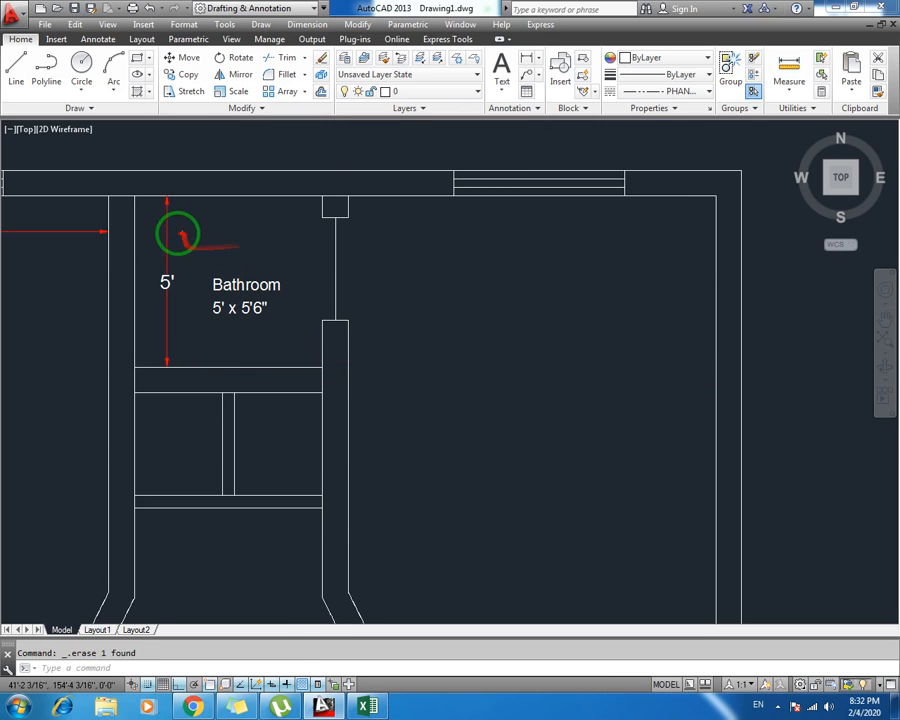
left_click(167, 243)
key("Delete")
Move both bathroom label lines slightly up and left within the bathroom, with Ortho mode off
left_click(278, 270)
left_click(226, 313)
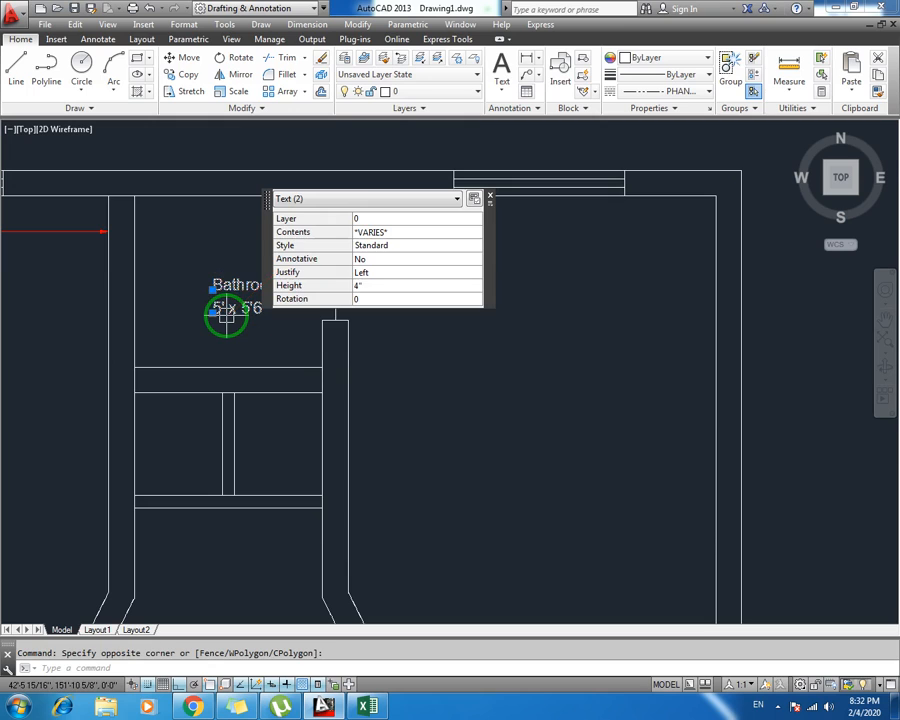
key("m")
key("Return")
left_click(214, 284)
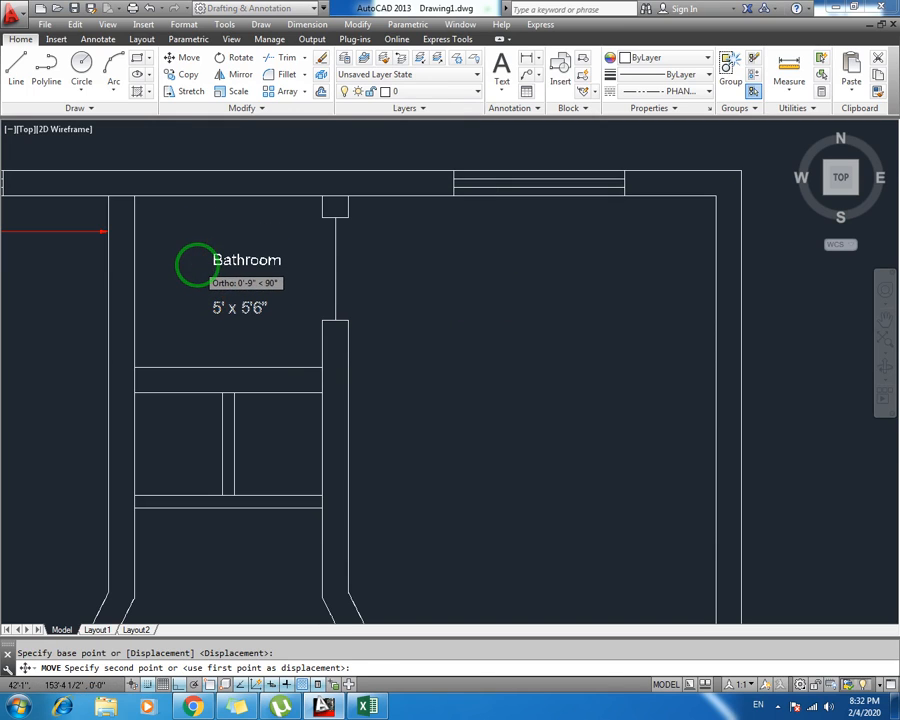
key("F8")
left_click(187, 262)
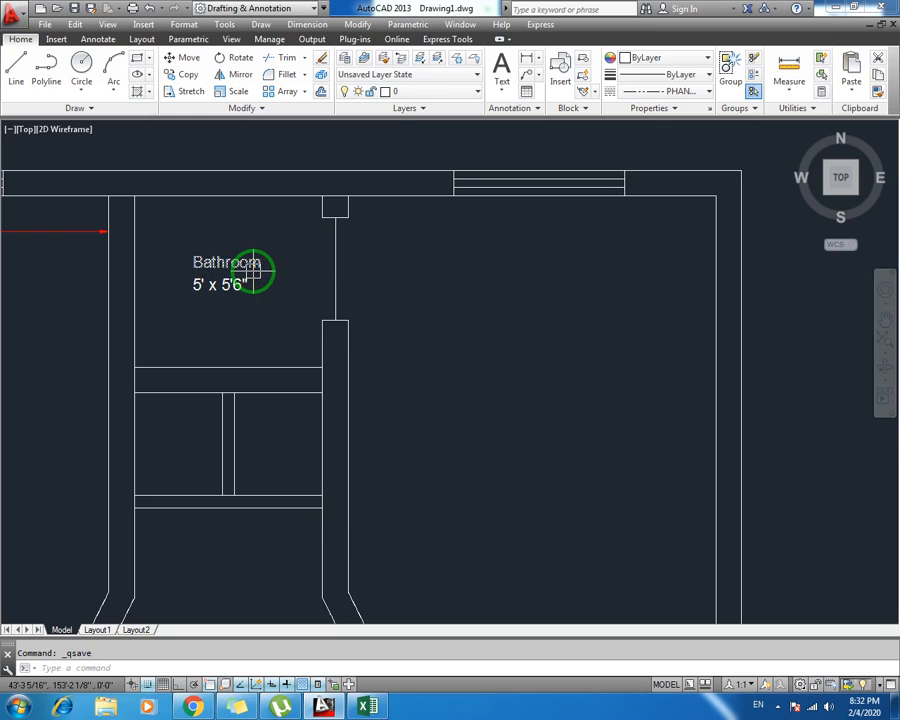
mouse_move(253, 269)
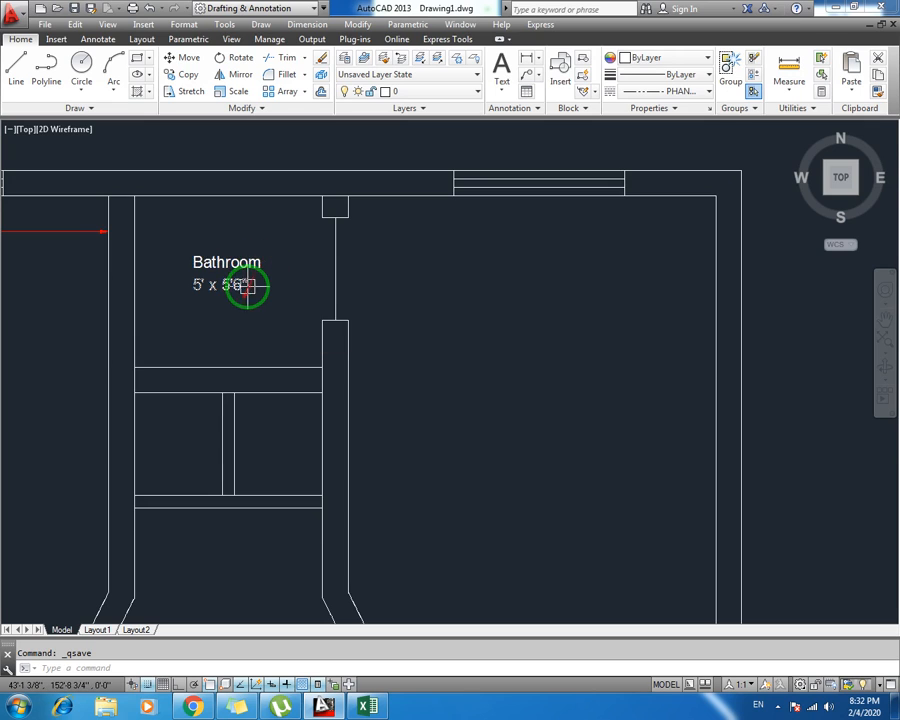
middle_click_drag(248, 280, 257, 259)
mouse_move(244, 262)
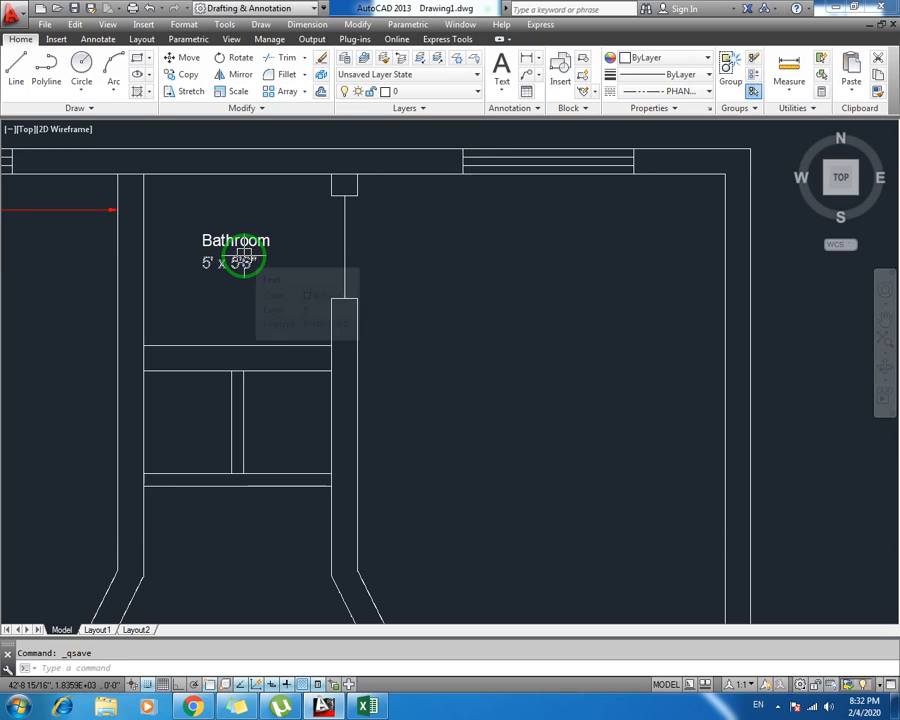
middle_click_drag(330, 270, 368, 253)
middle_click_drag(292, 250, 315, 202)
left_click(304, 181)
key("Escape")
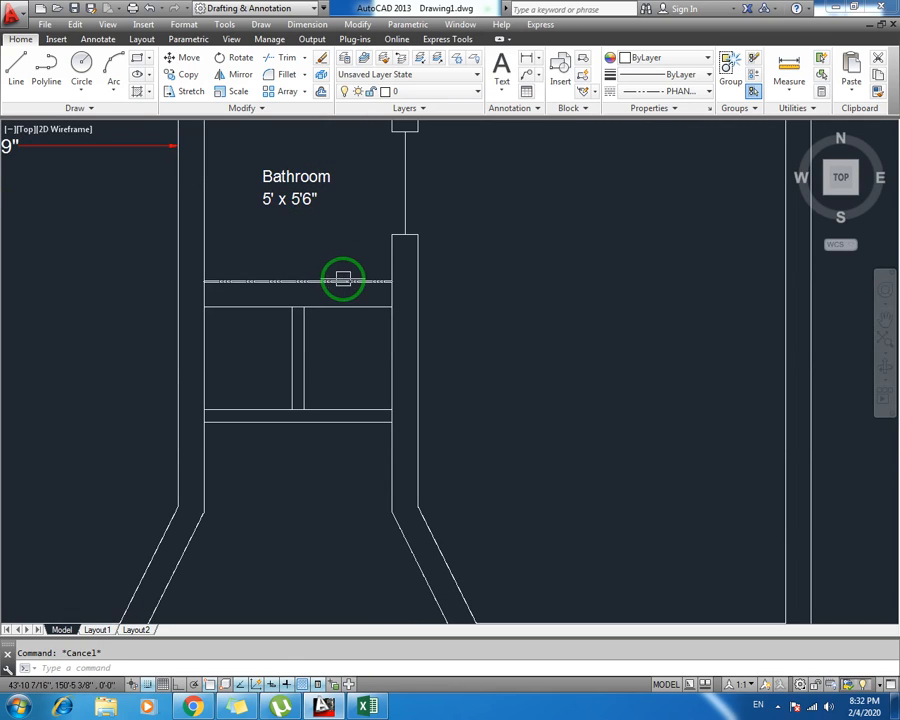
mouse_move(344, 272)
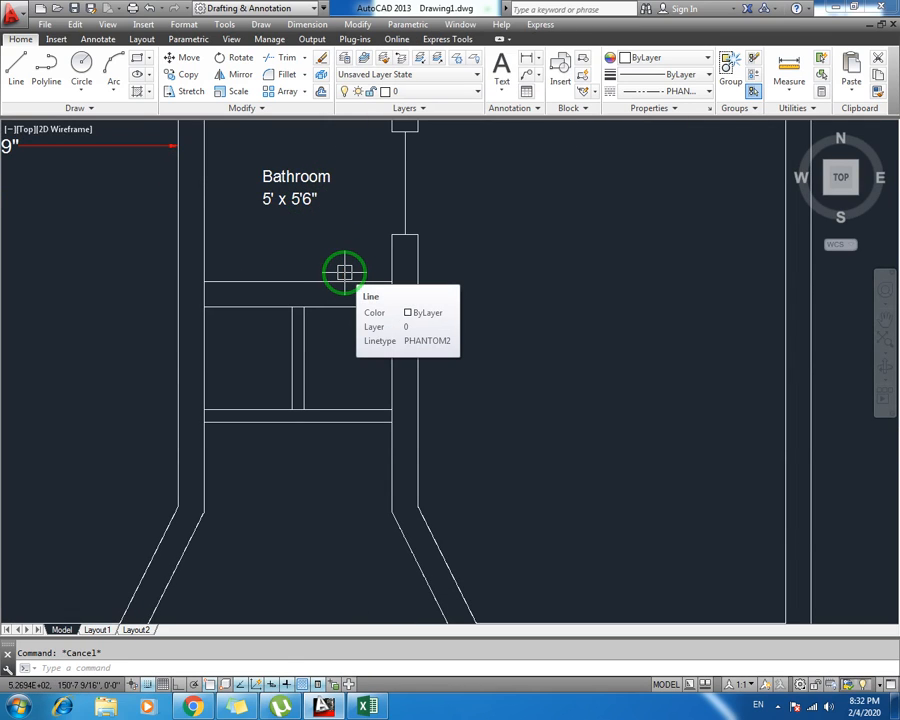
Copy the Bathroom text into the left compartment below the bathroom, erasing the extra copy in the right compartment
left_click(315, 183)
type("co")
key("Return")
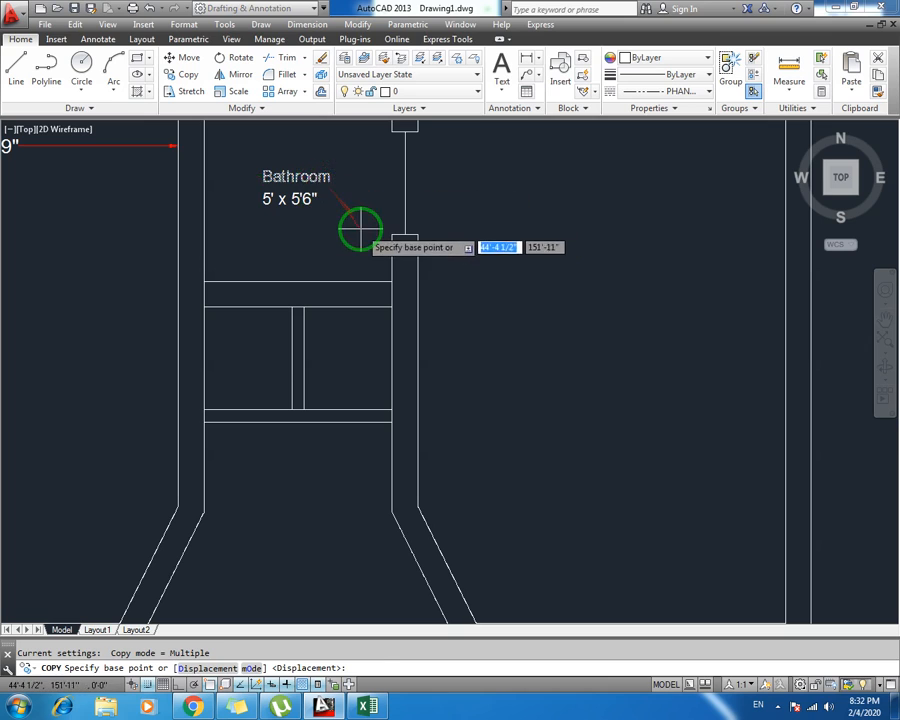
left_click(361, 229)
left_click(409, 398)
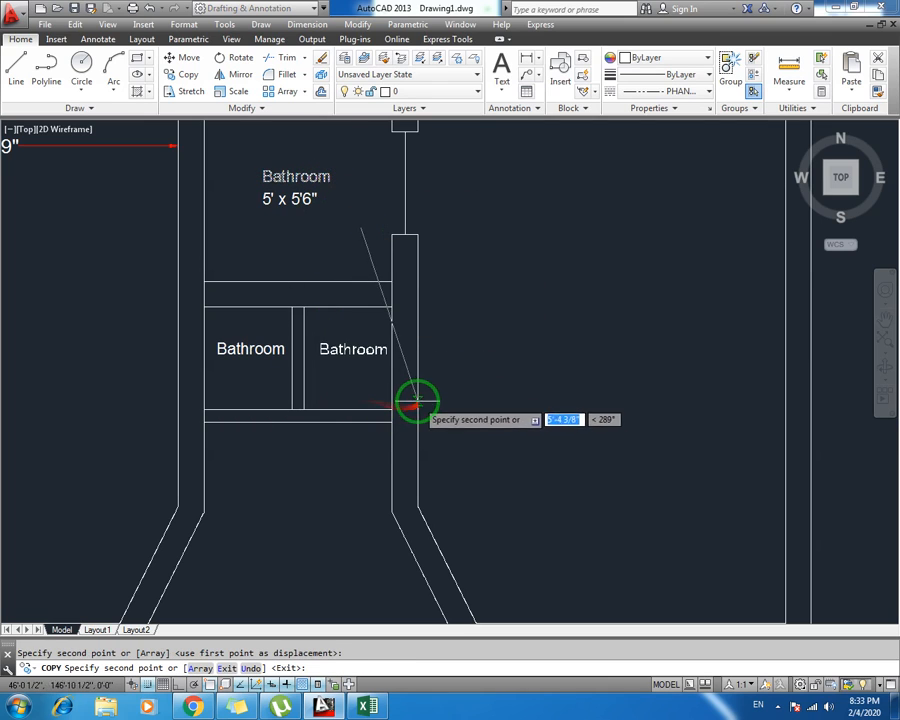
key("Escape")
left_click(362, 360)
key("Delete")
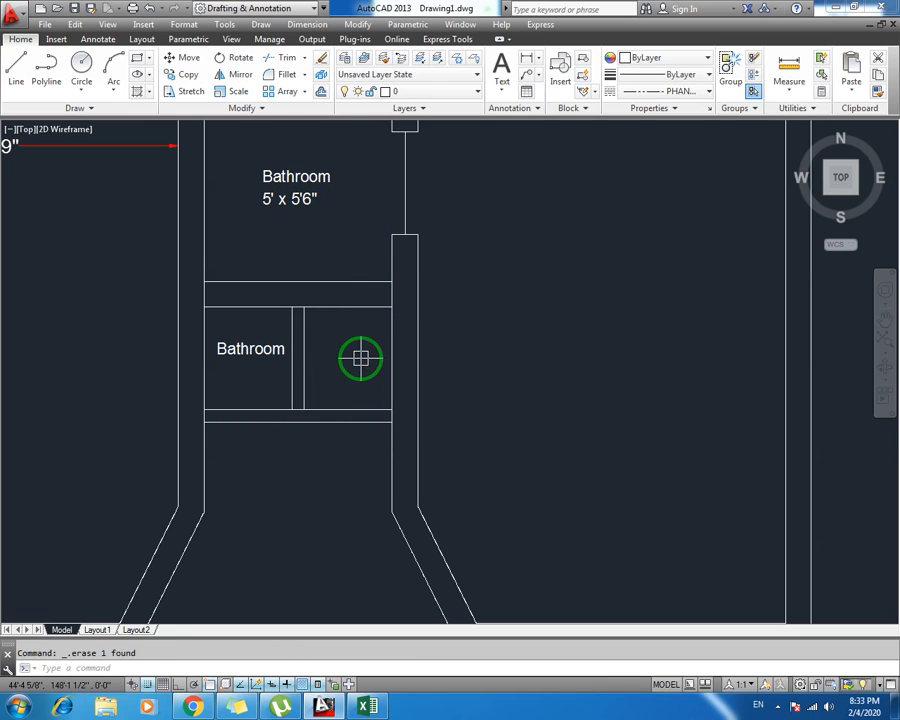
Change the text in the left compartment below the bathroom to "Almira"
left_click(252, 348)
double_click(258, 352)
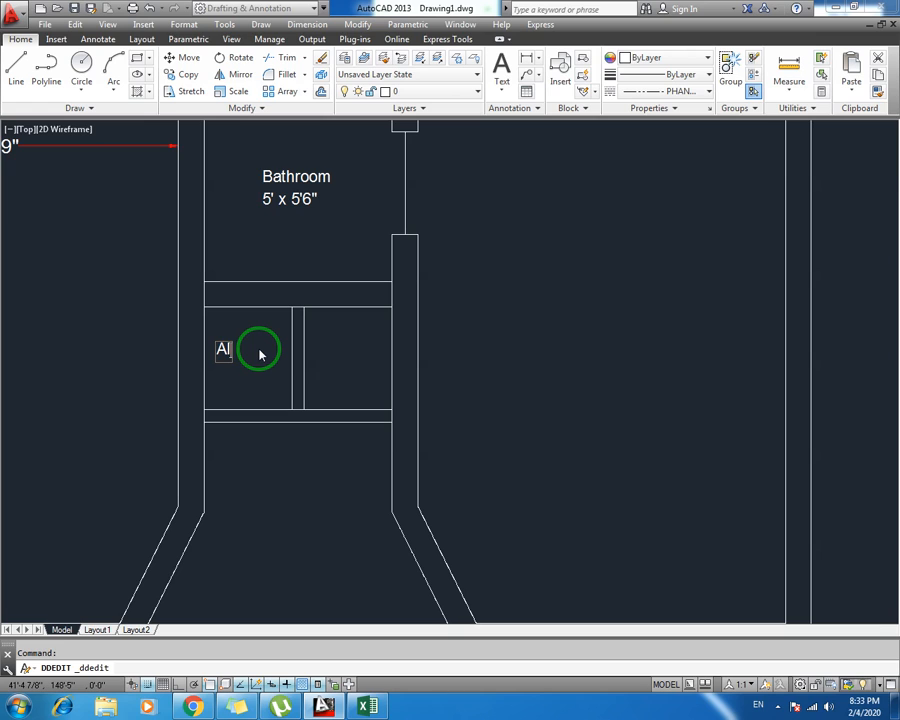
left_click(266, 492)
key("Escape")
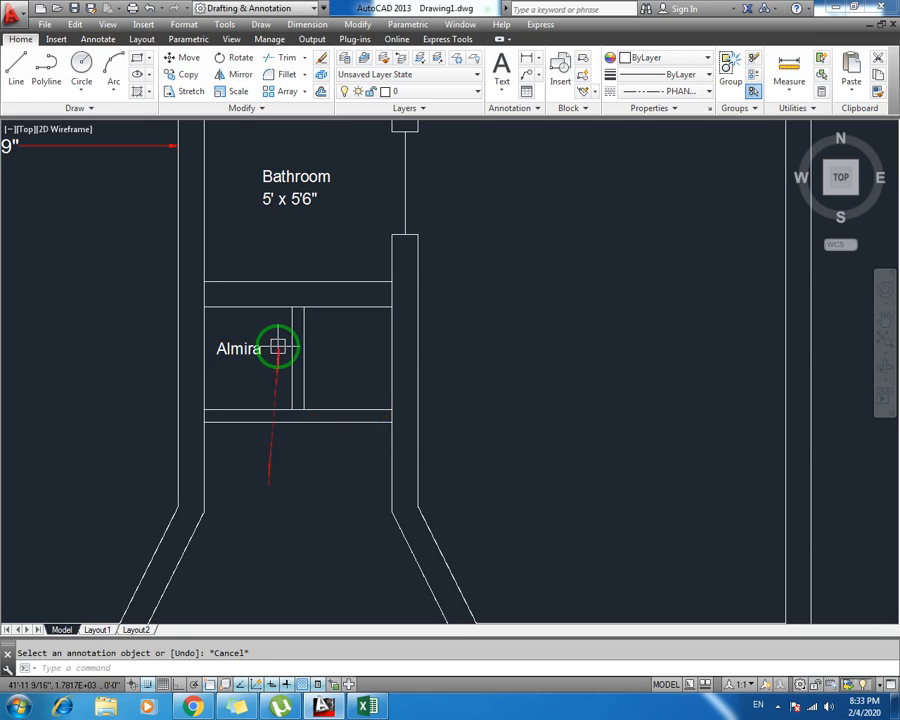
Copy the Almira text into the right compartment below the bathroom
left_click(241, 349)
key("Return")
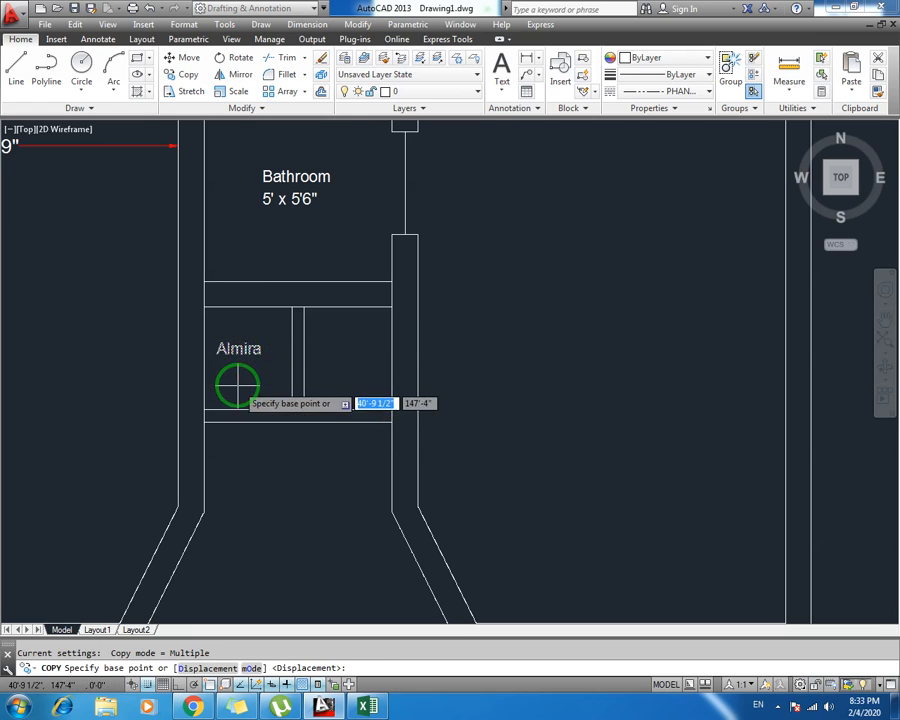
left_click(238, 380)
left_click(346, 380)
key("Escape")
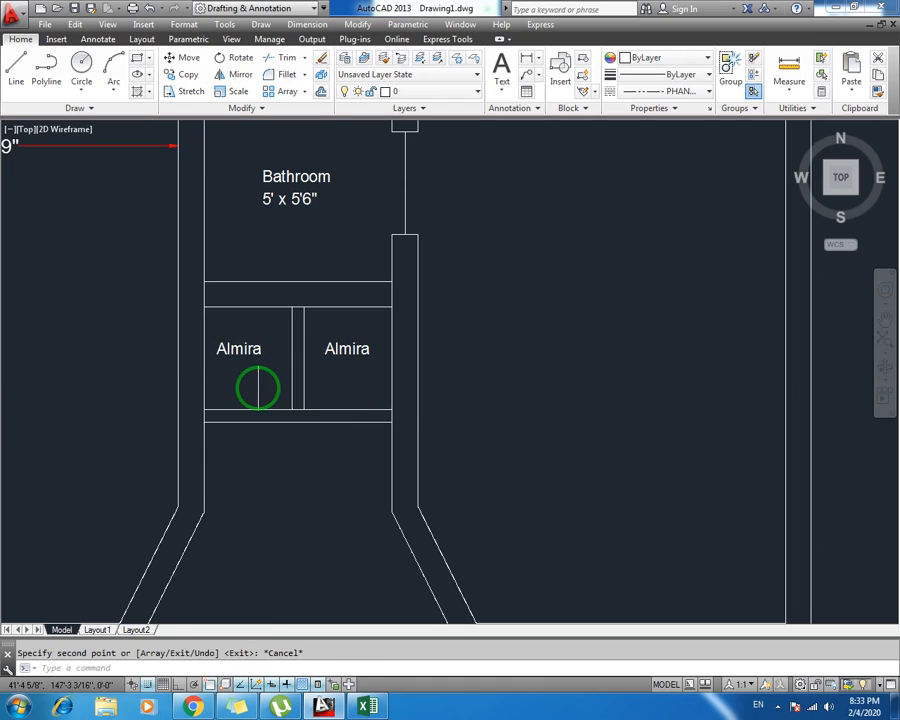
Copy the two bathroom label lines into the middle of the 15' by 10'-9" room and save the drawing
left_click(345, 149)
left_click(291, 203)
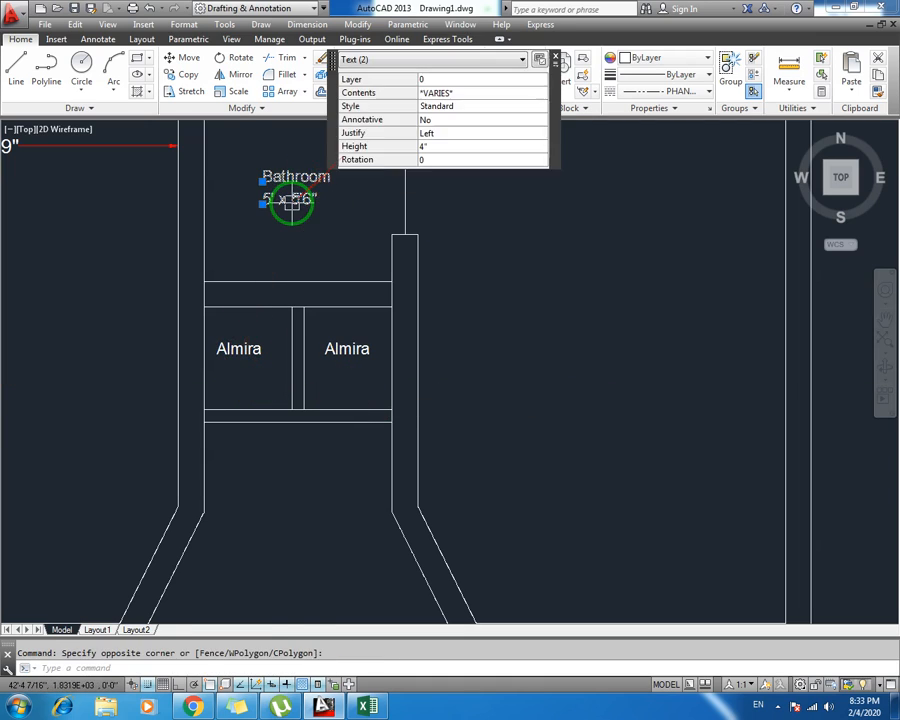
type("co")
key("Return")
scroll(291, 203, "down", 2)
left_click(299, 233)
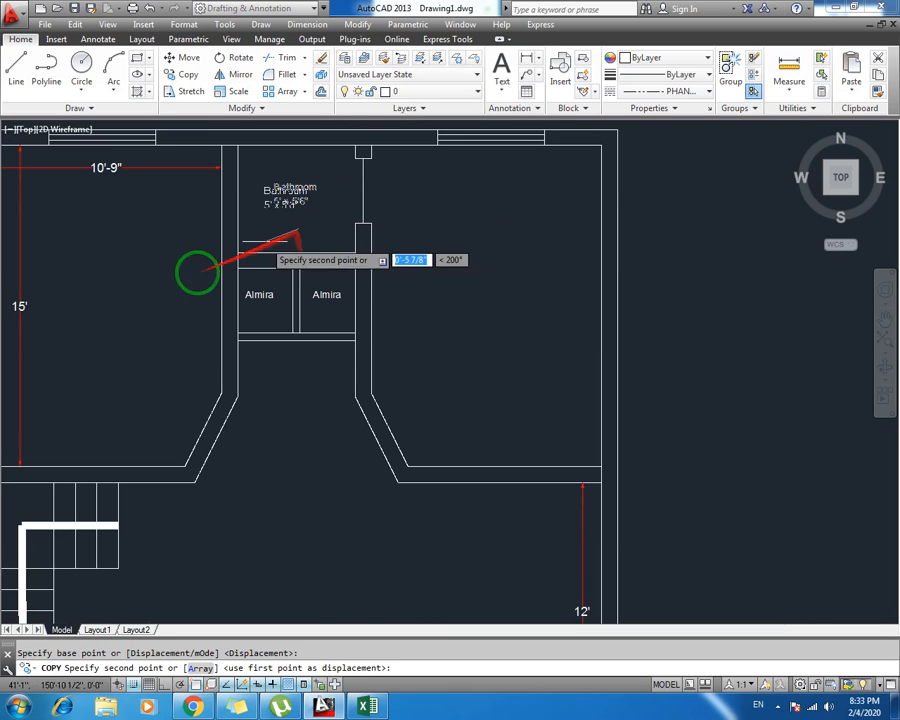
left_click(112, 318)
key("Escape")
middle_click_drag(155, 325, 250, 335)
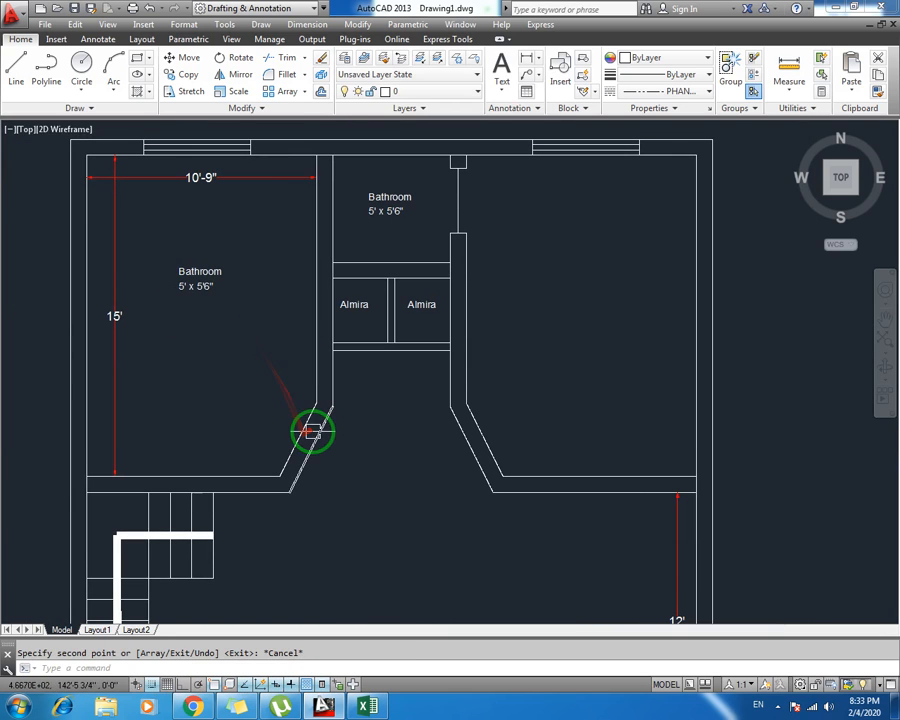
key("ctrl+s")
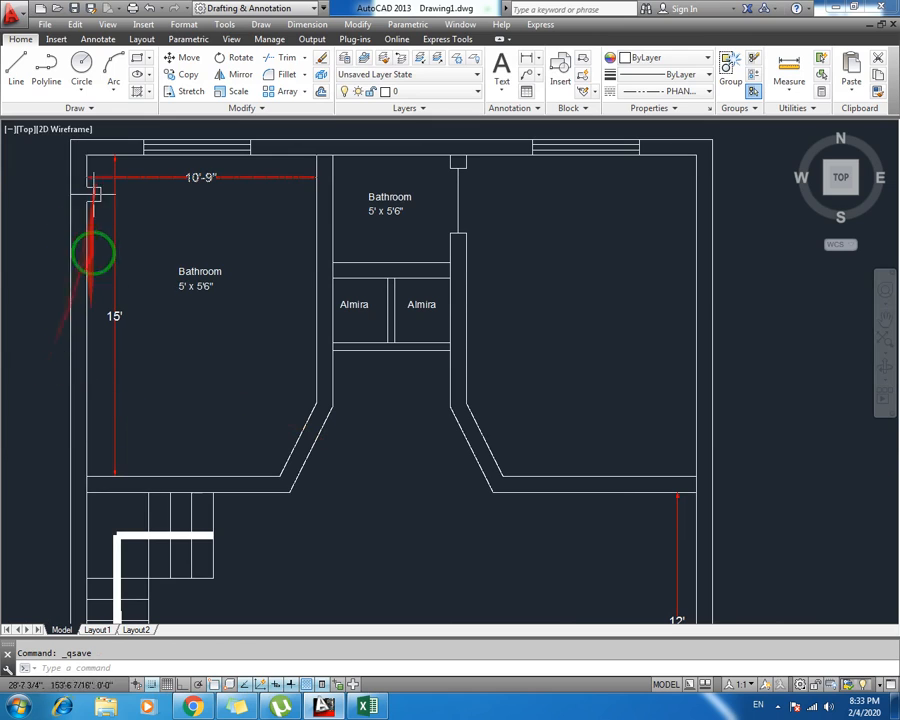
Change the copied label lines in the left room to 15' x 10'9" and "BEDROOM"
double_click(192, 289)
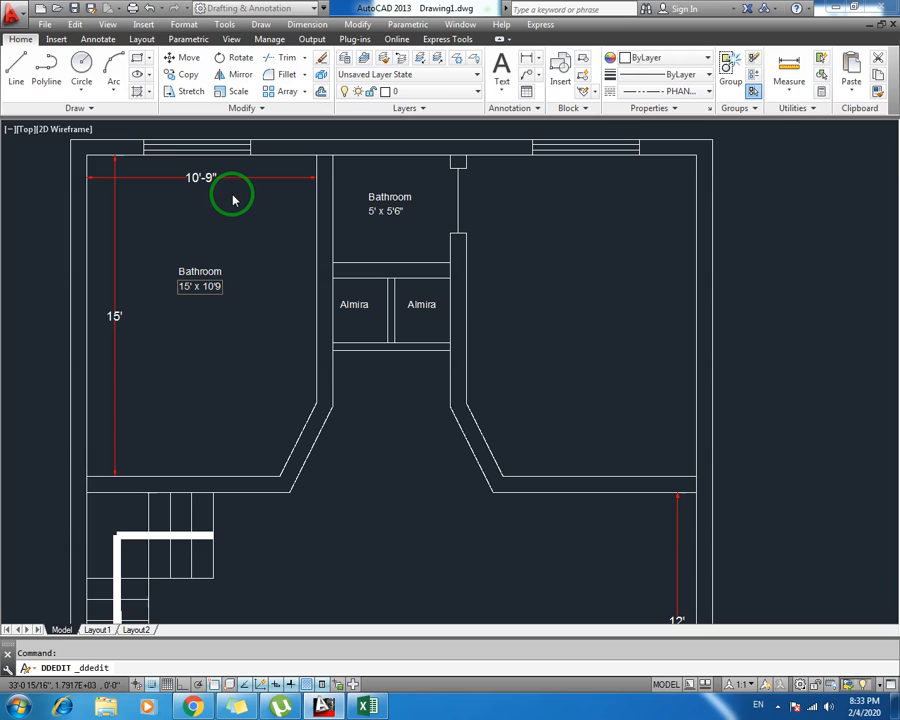
key("Escape")
double_click(210, 272)
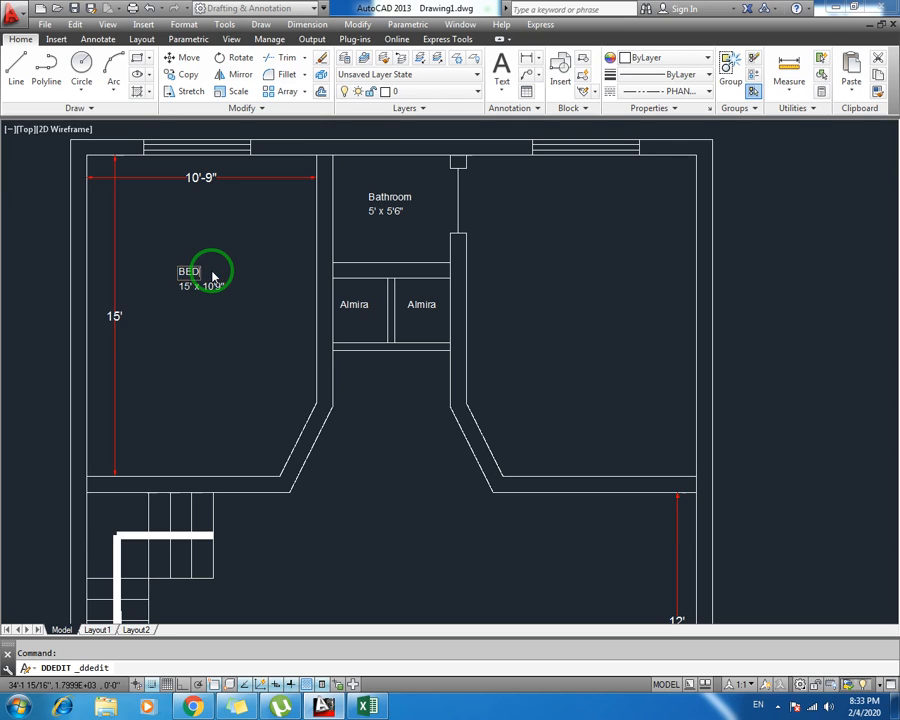
key("Escape")
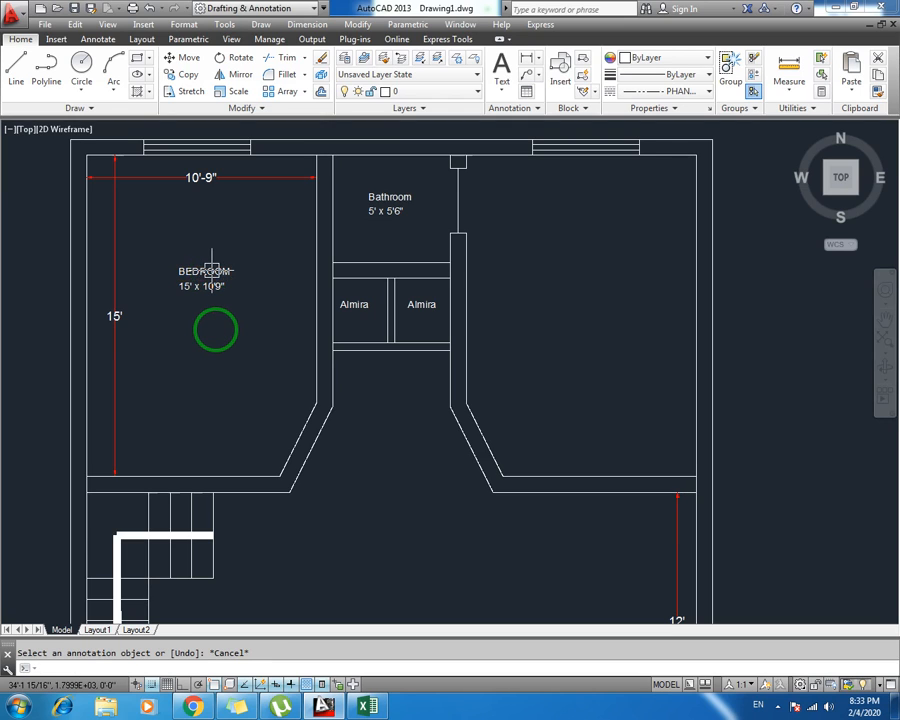
Copy the BEDROOM and 15' x 10'9" label lines into the large room right of the bathroom
left_click(255, 240)
left_click(137, 327)
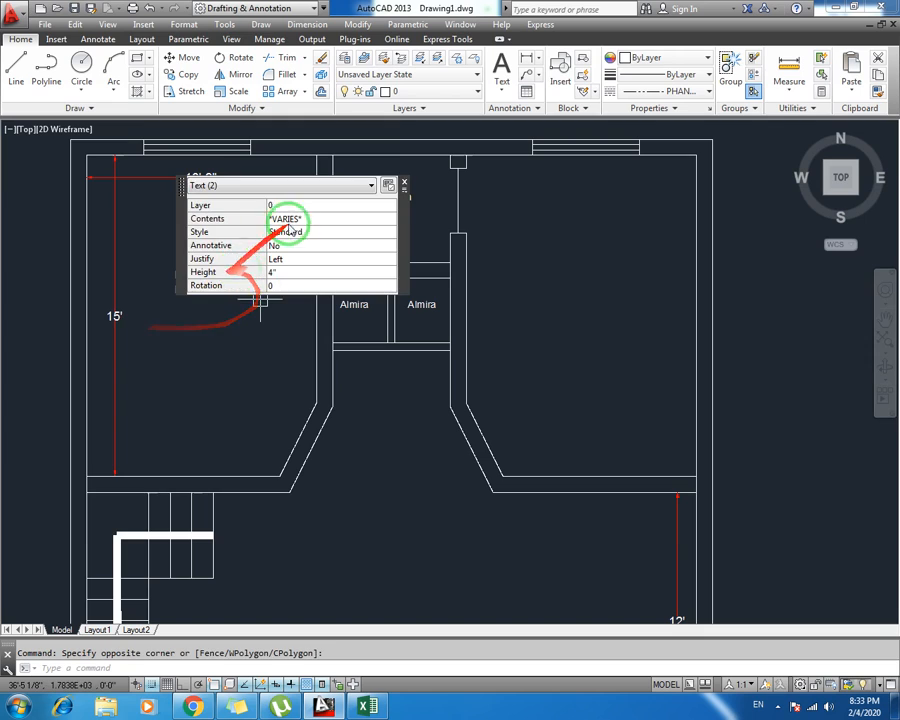
key("Escape")
left_click(250, 263)
left_click(190, 305)
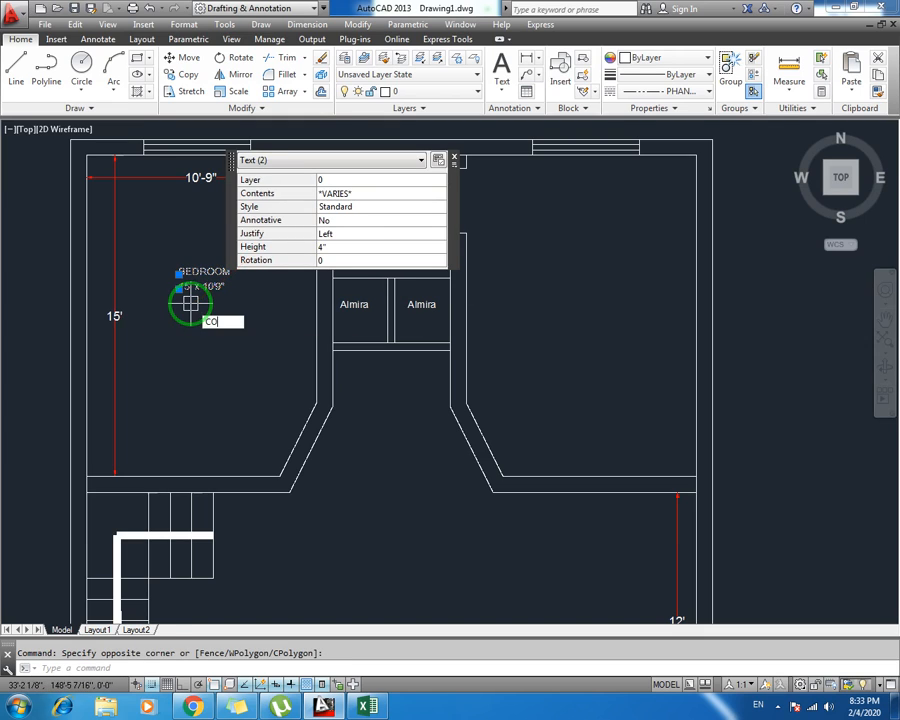
type("CO")
key("Return")
left_click(189, 362)
left_click(566, 366)
key("Escape")
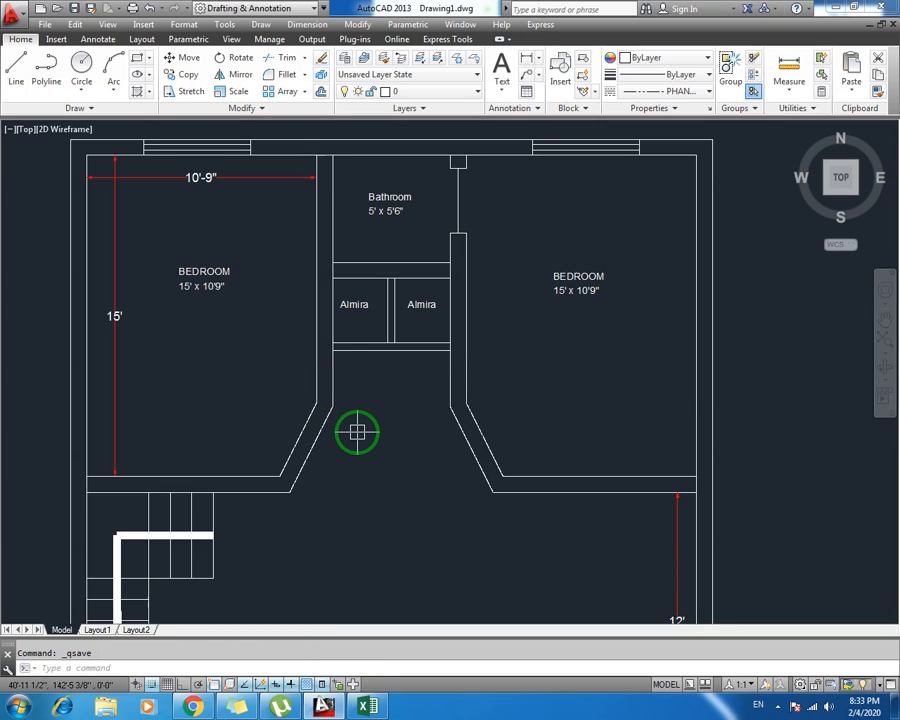
Copy the Bathroom text from the upper bathroom into the two small rooms marked 4'-7 1/2" and 5'-9"
middle_click_drag(336, 388, 300, 286)
scroll(312, 333, "down", 2)
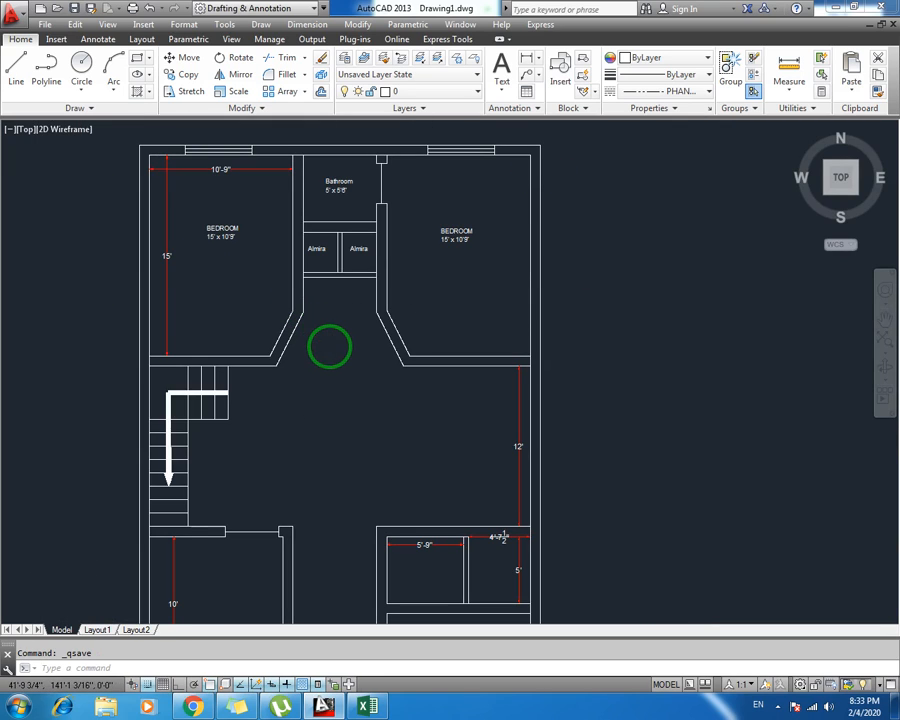
middle_click_drag(333, 373, 309, 339)
middle_click_drag(418, 480, 408, 406)
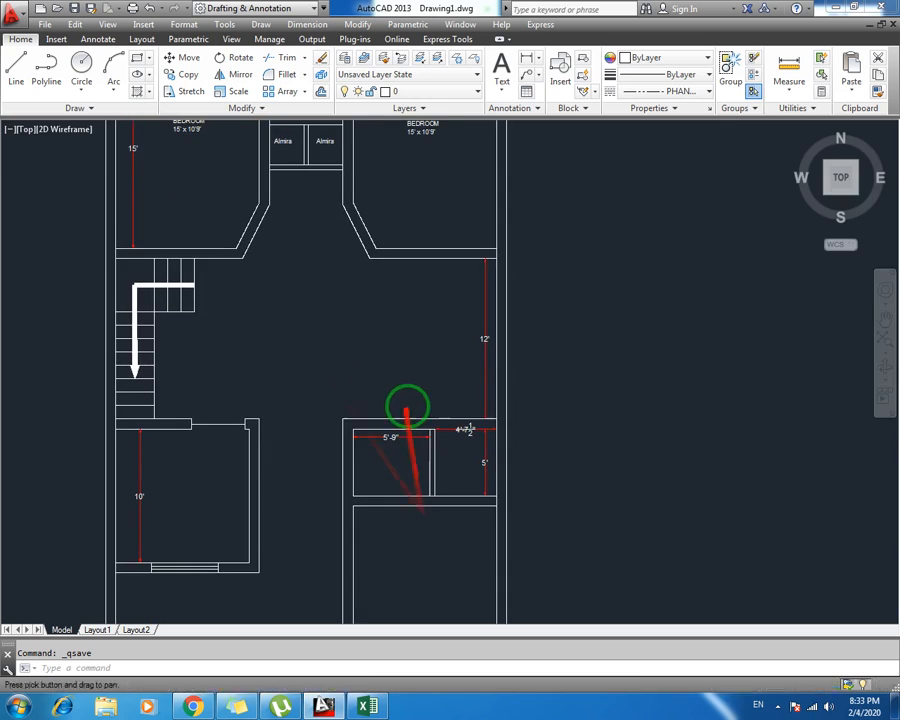
middle_click_drag(404, 355, 403, 447)
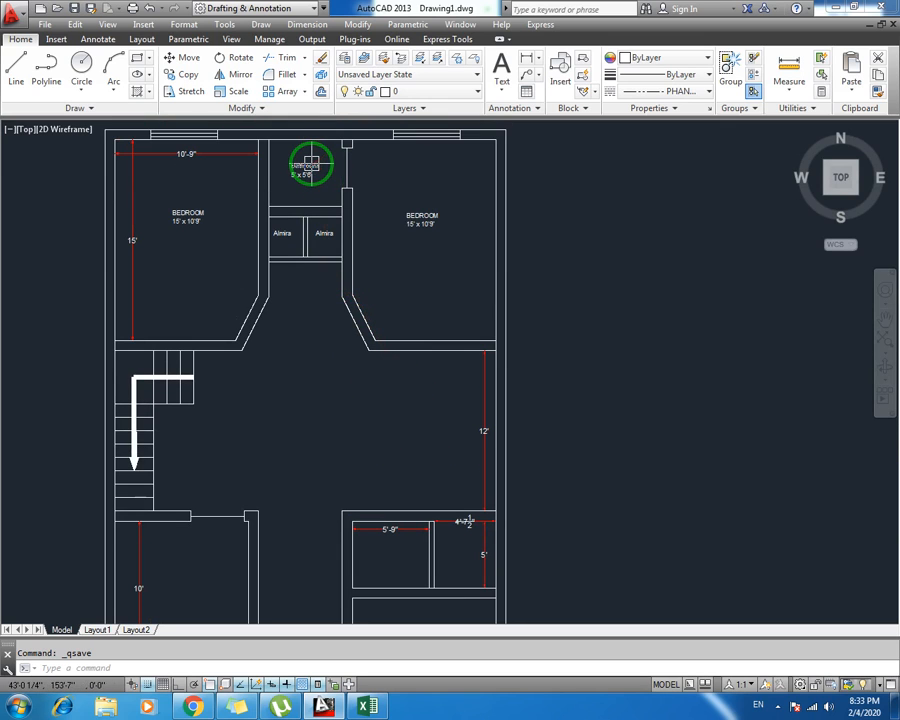
middle_click_drag(450, 533, 412, 402)
middle_click_drag(309, 275, 322, 357)
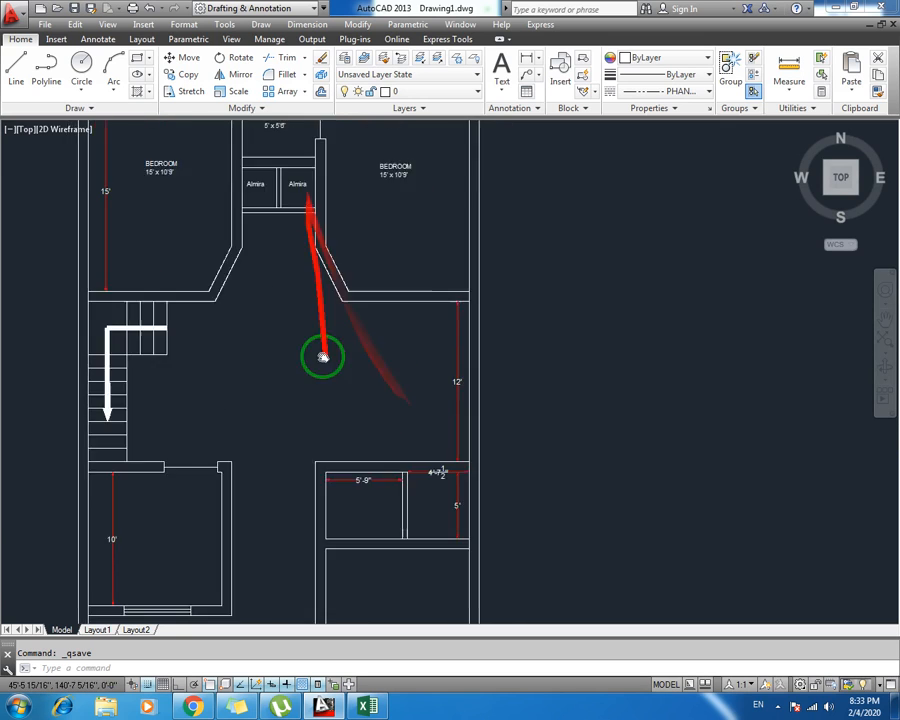
scroll(322, 357, "up", 2)
left_click(282, 145)
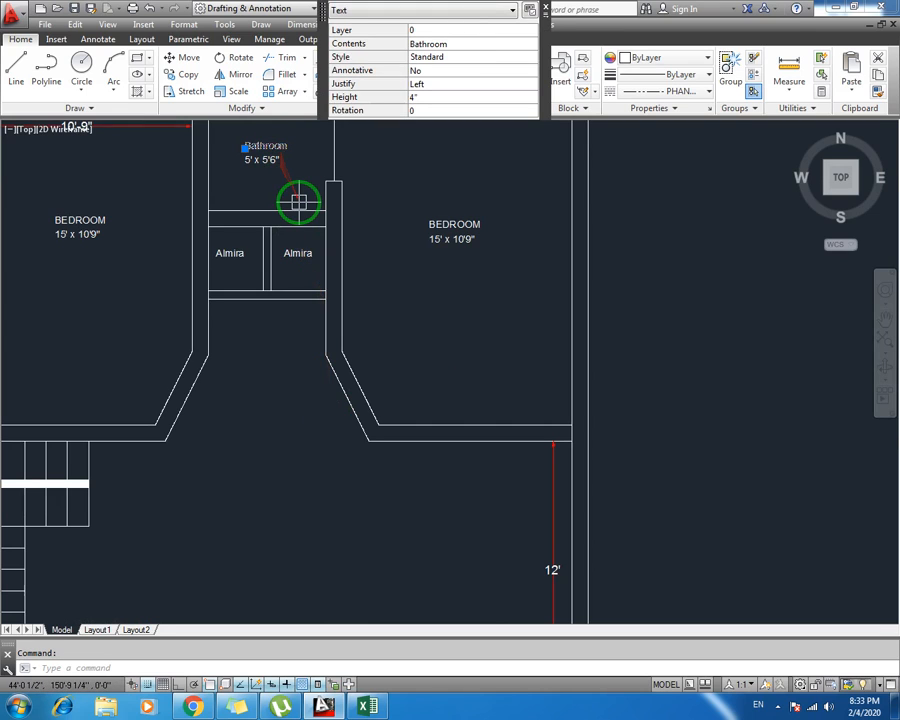
key("Return")
left_click(308, 177)
middle_click_drag(446, 514, 469, 314)
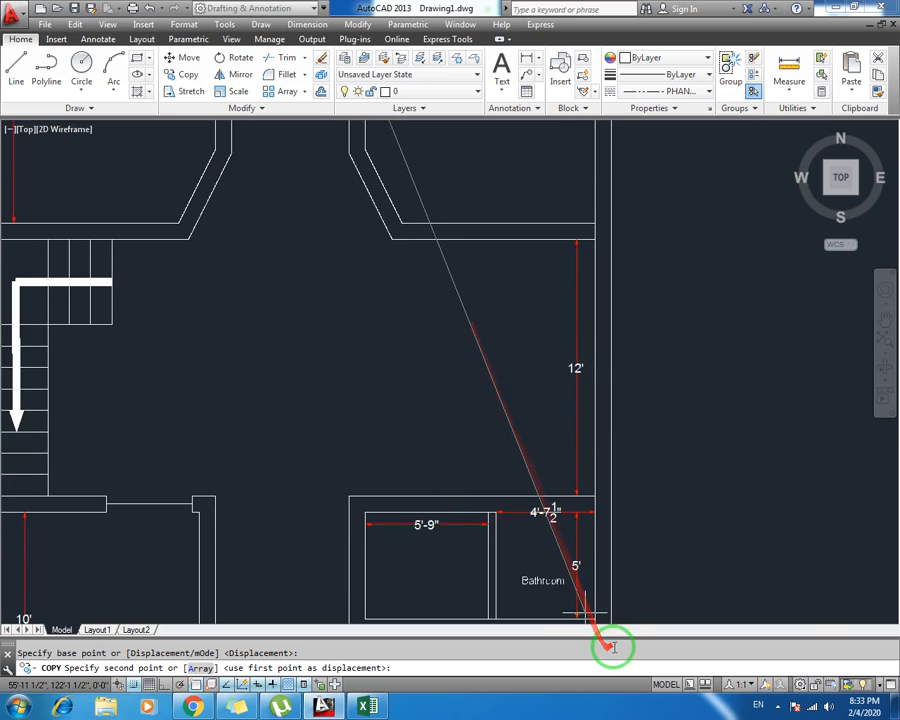
left_click(582, 590)
left_click(457, 585)
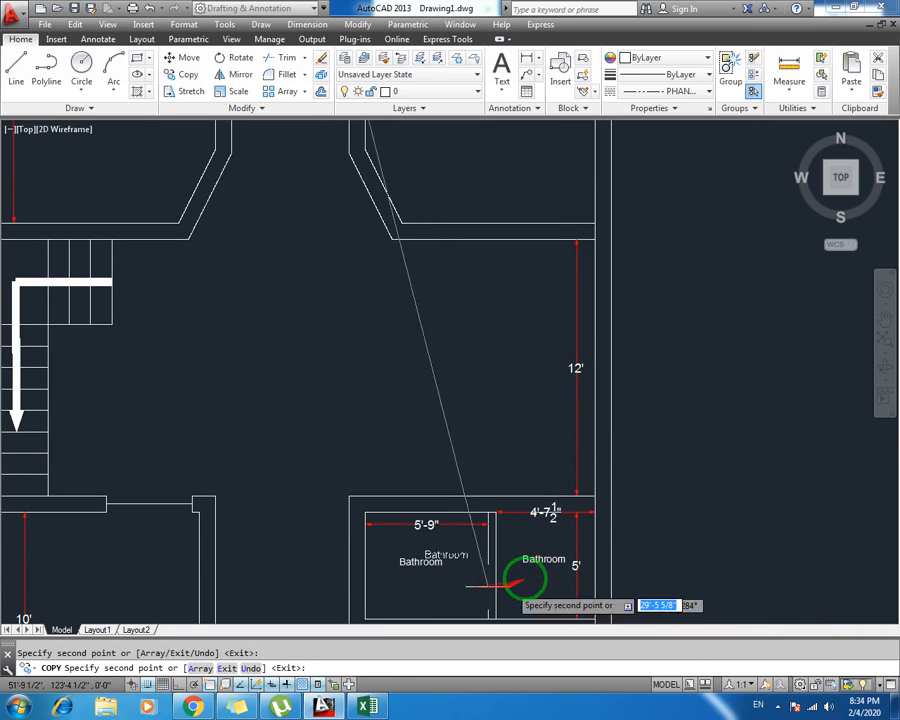
key("Escape")
Draw a short jamb line across the left wall of the 5'-9" bathroom, just below its upper corner
middle_click_drag(500, 550, 444, 463)
scroll(423, 466, "up", 2)
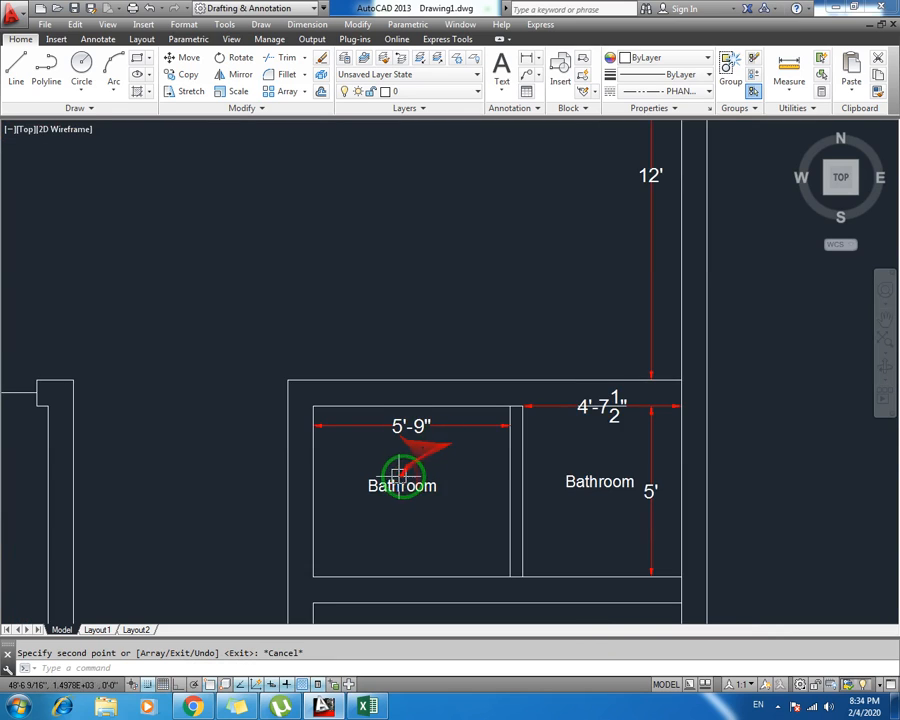
scroll(398, 474, "down", 2)
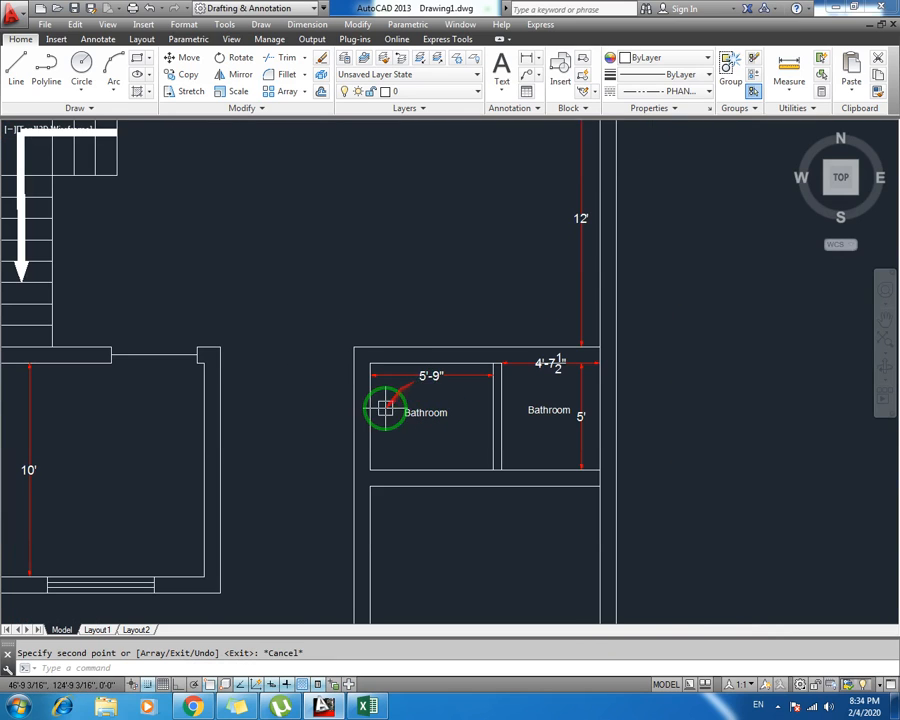
key("l")
key("Return")
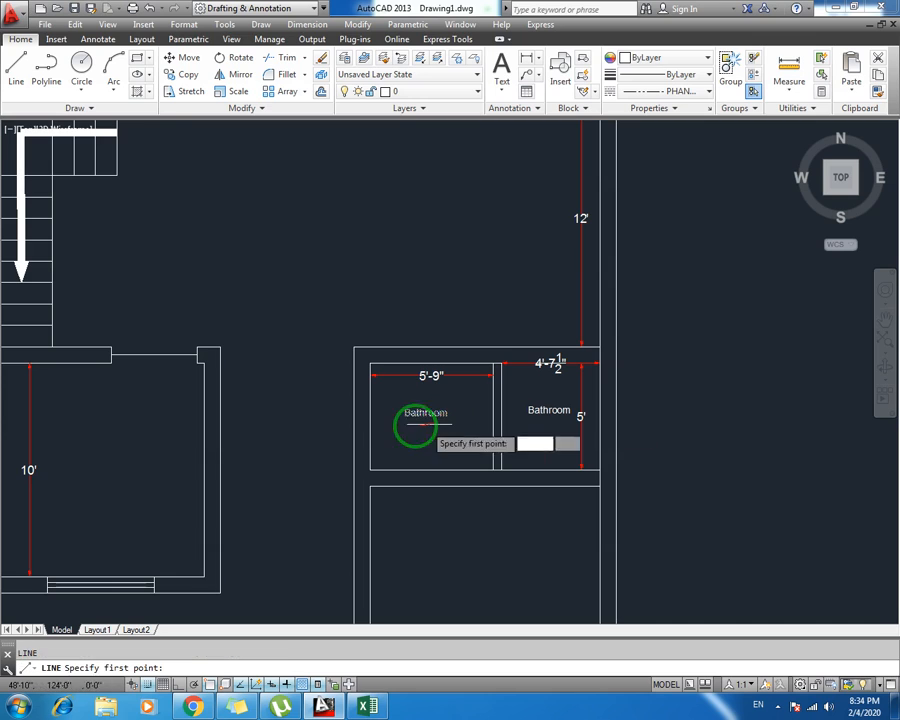
left_click(354, 383)
left_click(370, 383)
key("Escape")
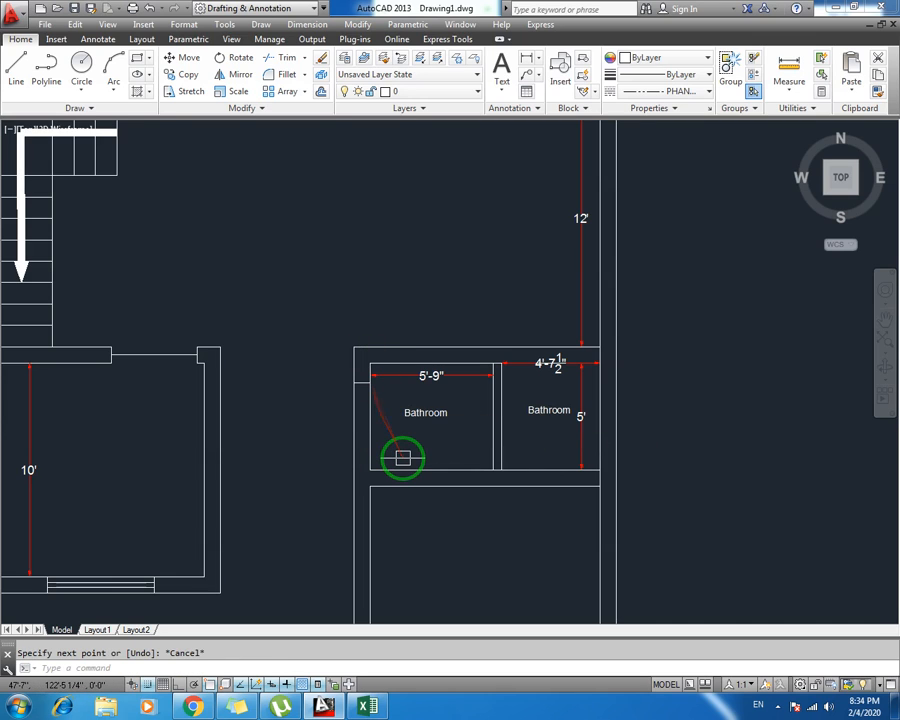
Offset that jamb line 3' downward to mark the other side of the 5'-9" bathroom's doorway
key("o")
key("Return")
type("3")
key("Return")
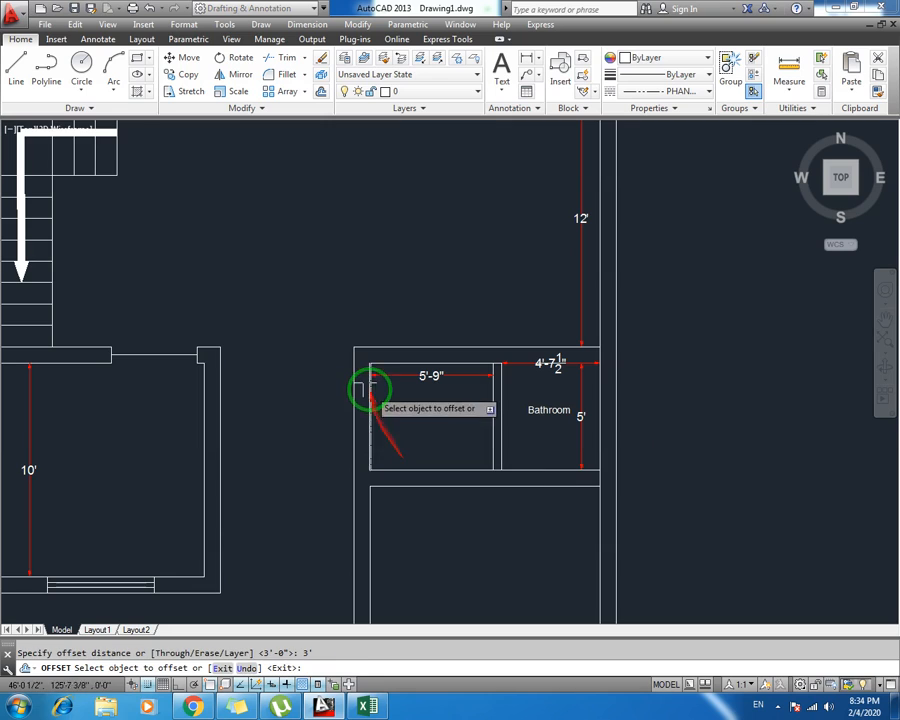
left_click(364, 400)
left_click(365, 412)
key("Escape")
Trim the inner face of the 5'-9" bathroom's left wall between the two jamb lines
type("tr")
key("Return")
key("Return")
left_click(371, 414)
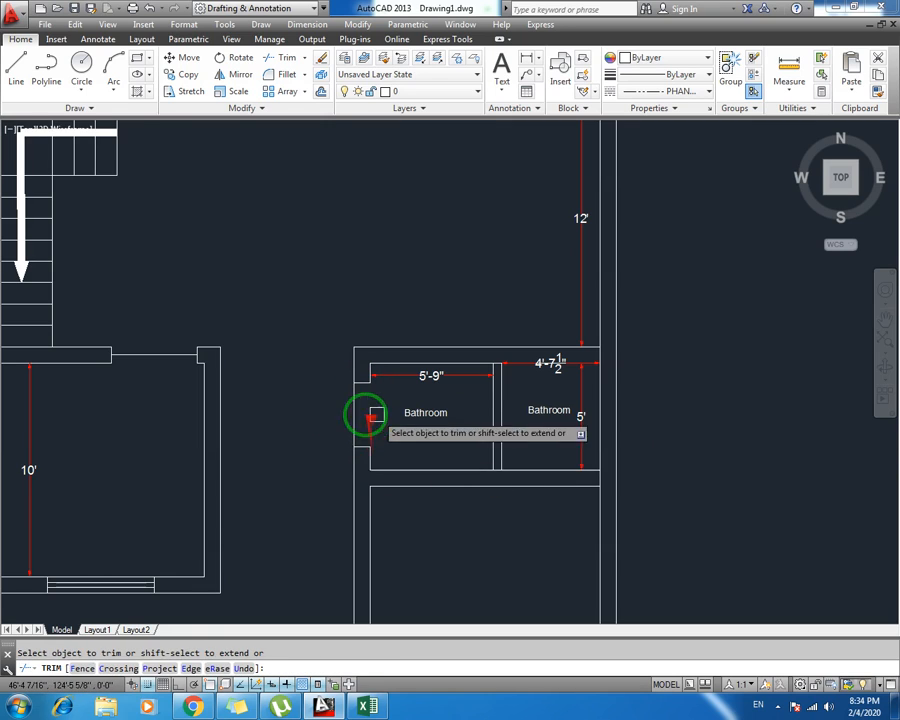
left_click(364, 422)
key("Escape")
left_click(355, 426)
key("Escape")
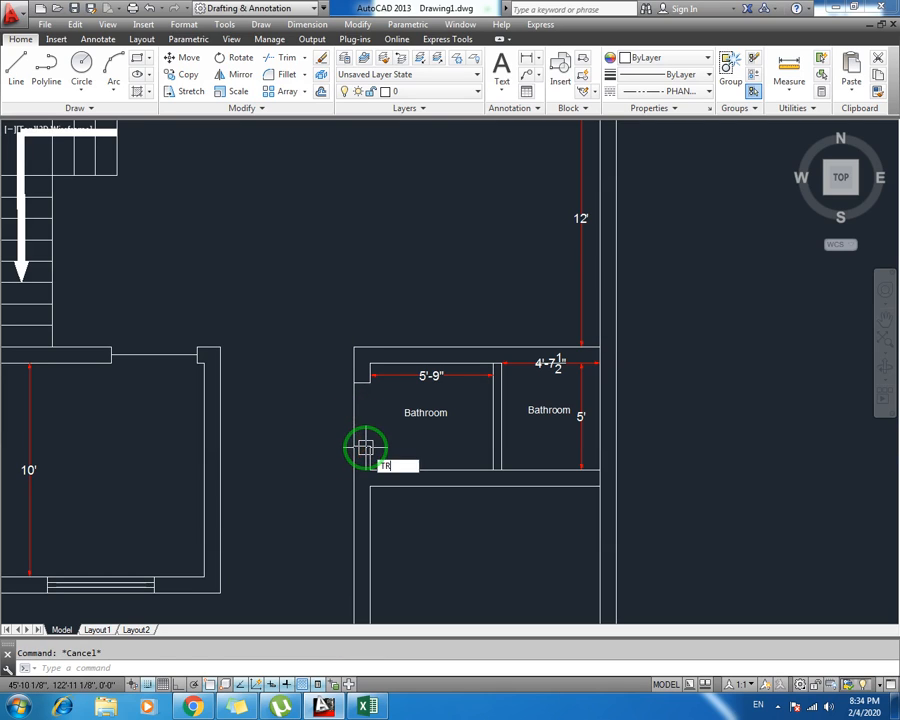
Trim the outer face of the same wall between the jamb lines to open the doorway, and save the drawing
type("tr")
key("Return")
key("Return")
left_click(350, 422)
key("Escape")
type("t")
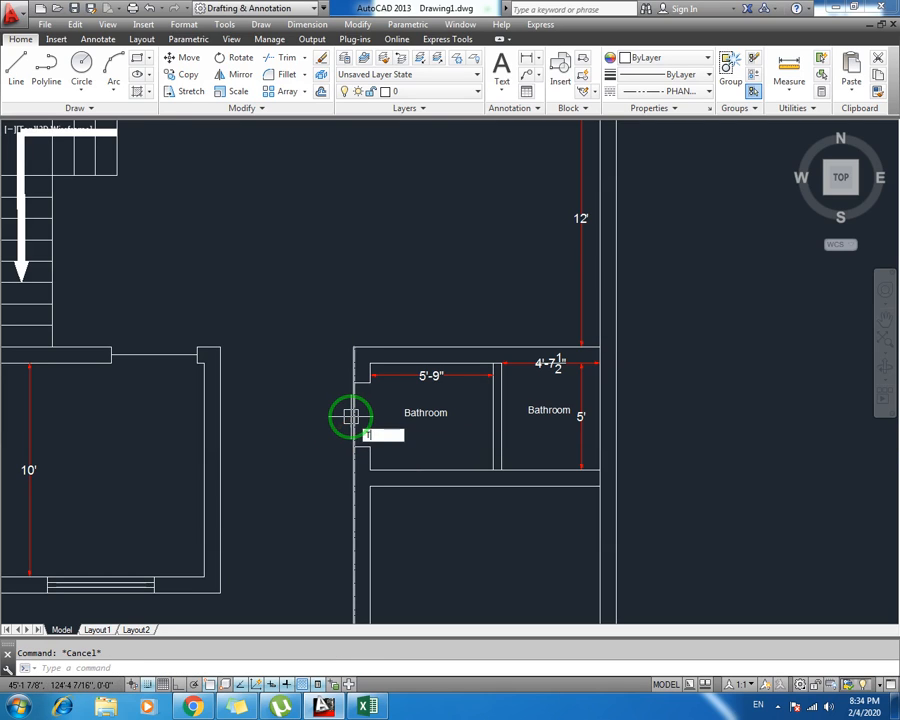
type("r")
key("Return")
key("Return")
left_click(351, 416)
key("Escape")
key("ctrl+s")
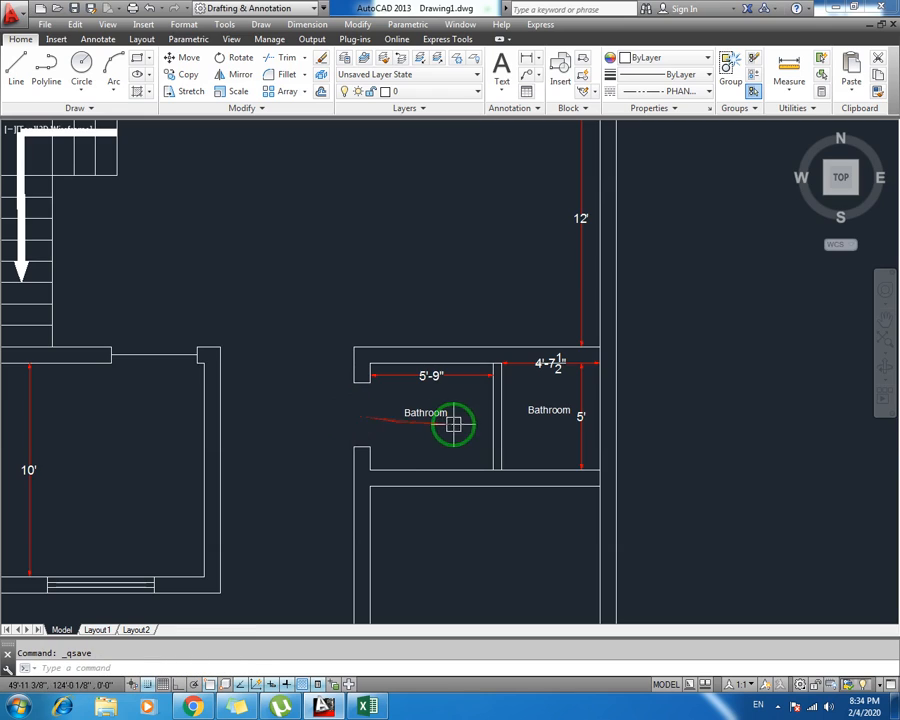
Draw a short jamb line across the wall below the right bathroom, close to the outer wall
middle_click_drag(456, 424, 398, 422)
middle_click_drag(520, 464, 442, 410)
type("l")
key("Return")
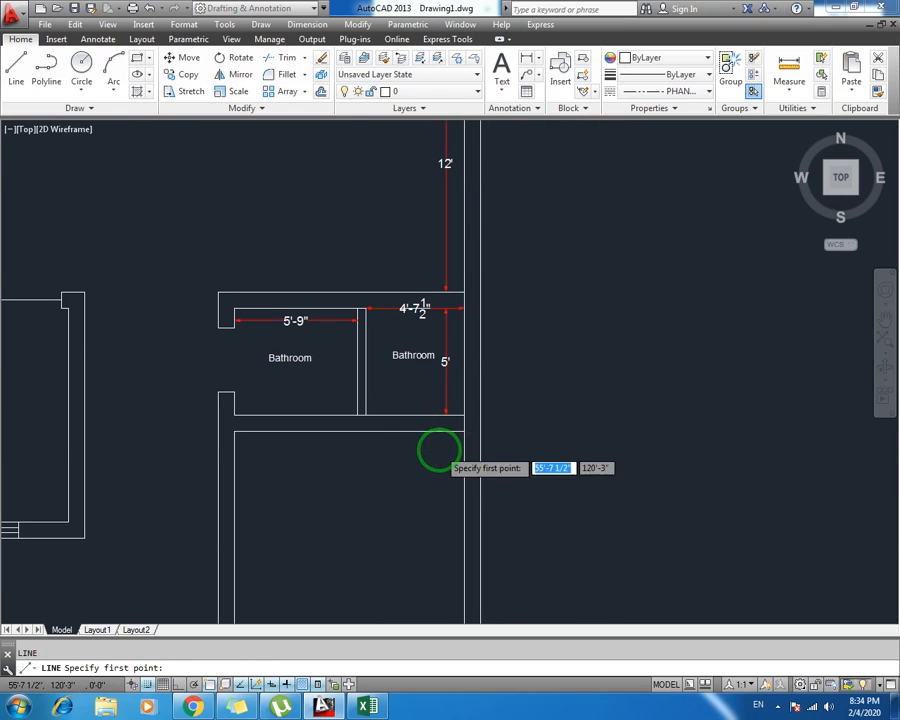
scroll(448, 448, "up", 2)
left_click(466, 416)
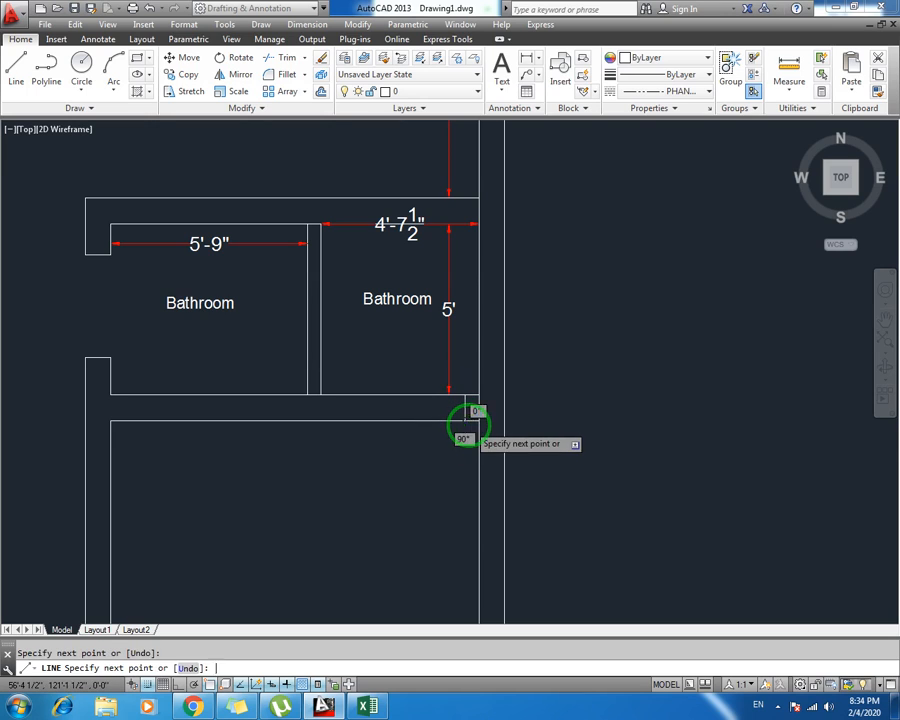
key("Escape")
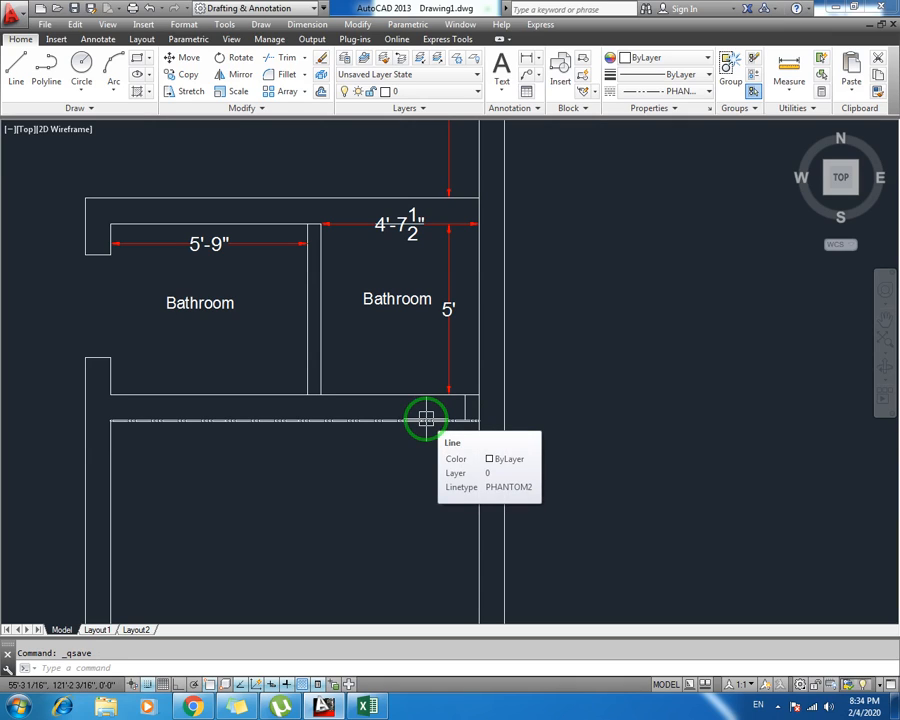
Offset the jamb line below the right bathroom 3' to the left
type("o")
key("Return")
type("3")
key("Return")
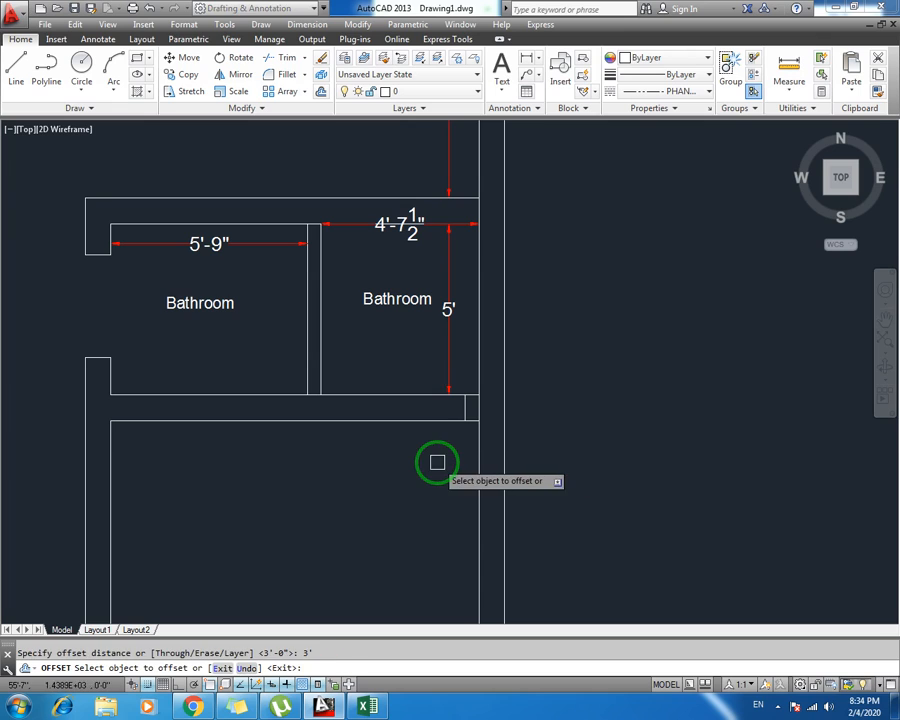
left_click(465, 406)
left_click(400, 410)
key("Escape")
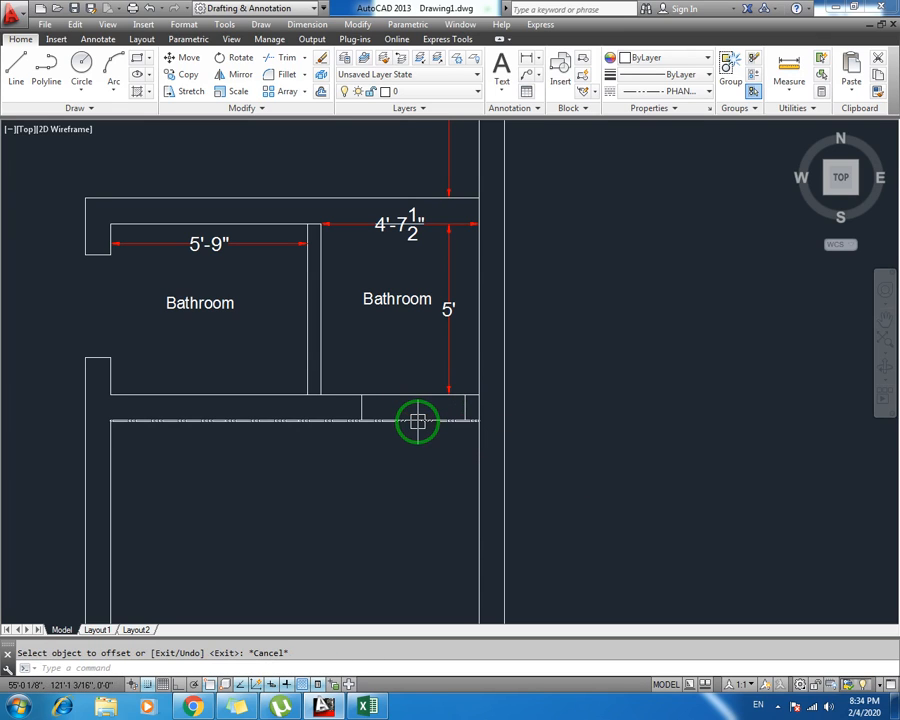
Trim both wall lines between the two jambs to open the doorway below the right bathroom
type("tr")
key("Return")
key("Return")
left_click(411, 385)
left_click(383, 480)
key("Escape")
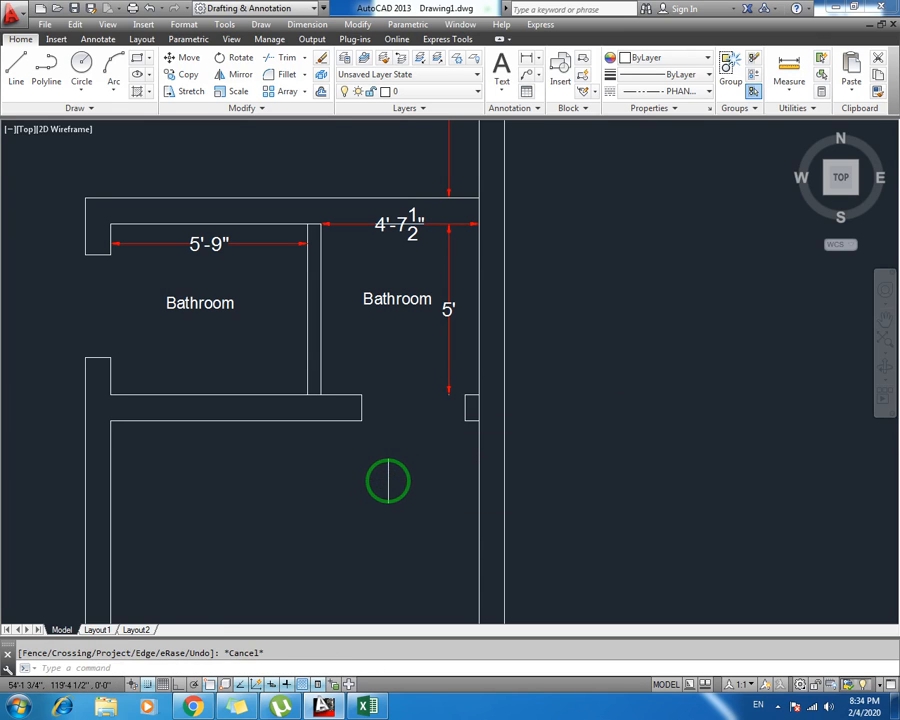
middle_click_drag(394, 432, 379, 390)
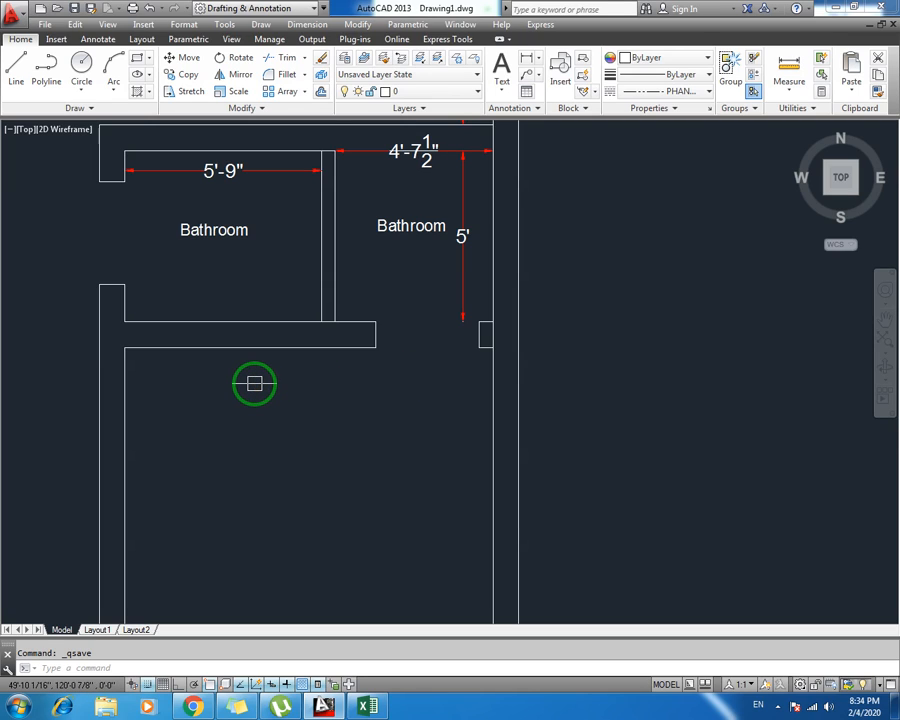
scroll(249, 428, "down", 2)
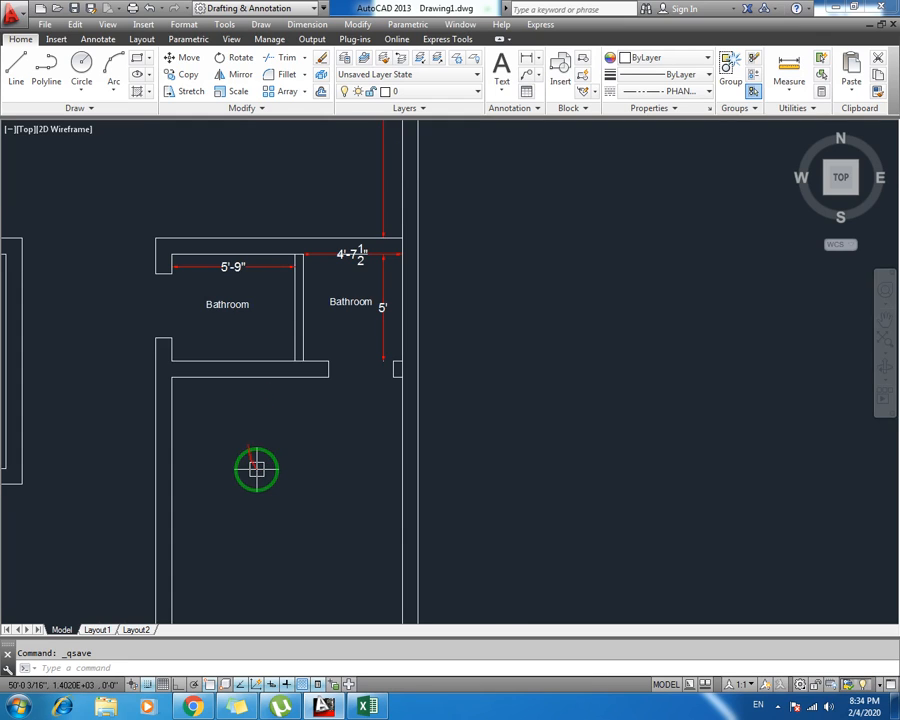
Trim the outer wall's inner line where the right bathroom's walls join it, and save the drawing
mouse_move(257, 468)
middle_mouse_down()
mouse_move(381, 372)
mouse_move(366, 399)
middle_mouse_up()
type("tr")
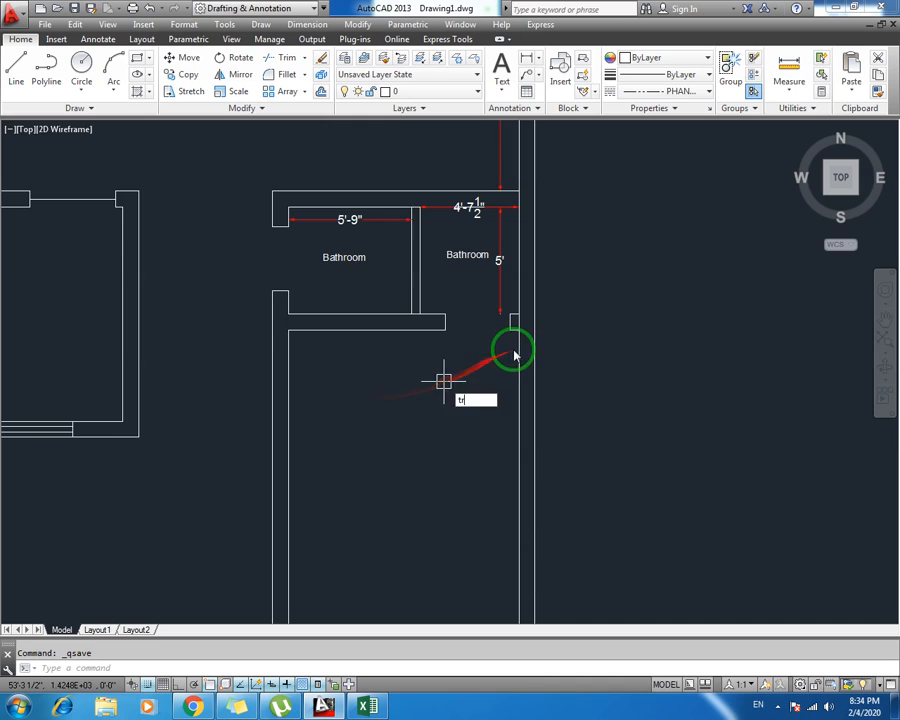
key("Return")
scroll(514, 348, "up", 4)
scroll(349, 318, "down", 4)
scroll(350, 320, "down", 3)
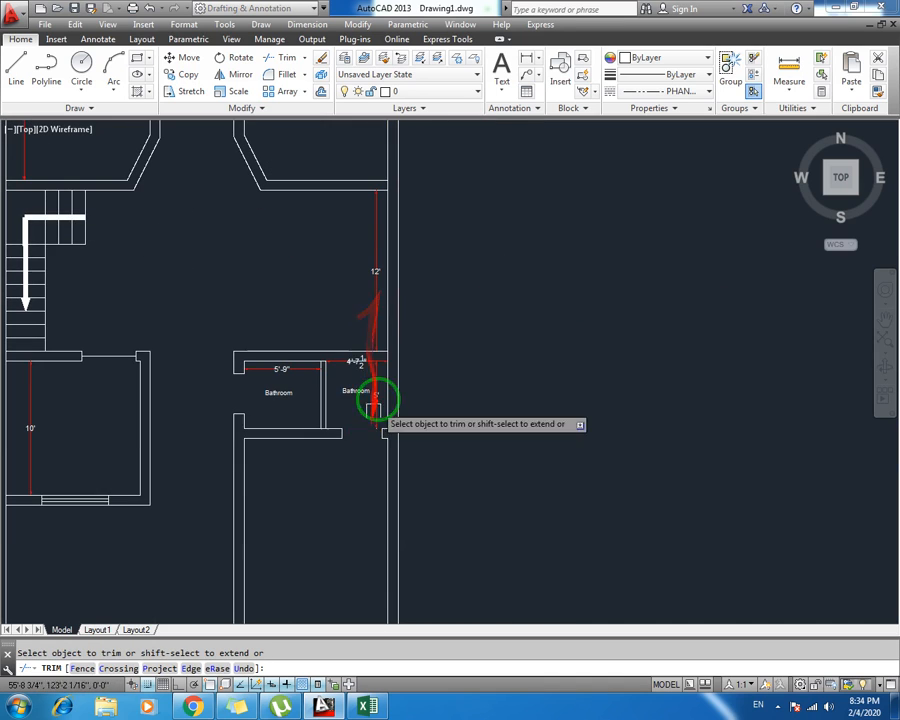
scroll(386, 356, "up", 5)
scroll(228, 383, "down", 2)
middle_click_drag(154, 385, 279, 373)
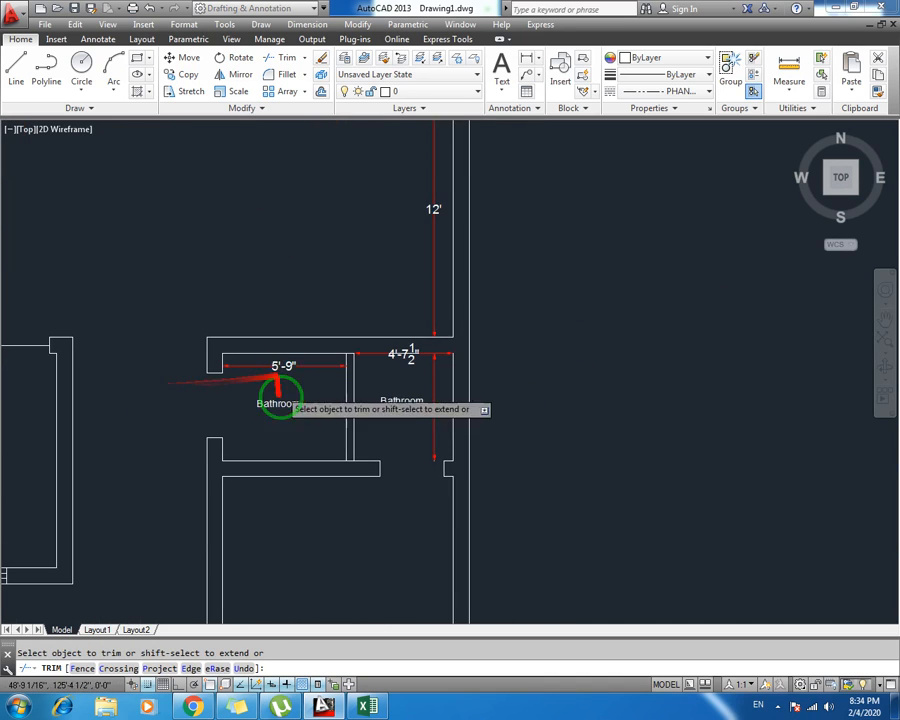
key("Escape")
key("Escape")
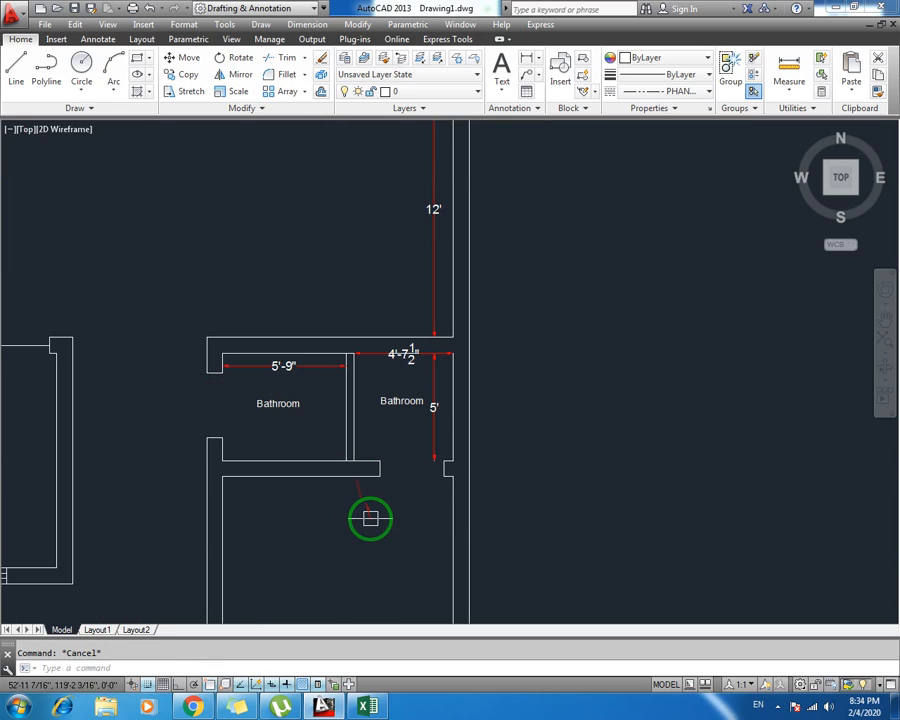
key("ctrl+s")
Trim the overlapping wall line at the lower-left corner of the large room below the bathrooms
scroll(410, 378, "down", 4)
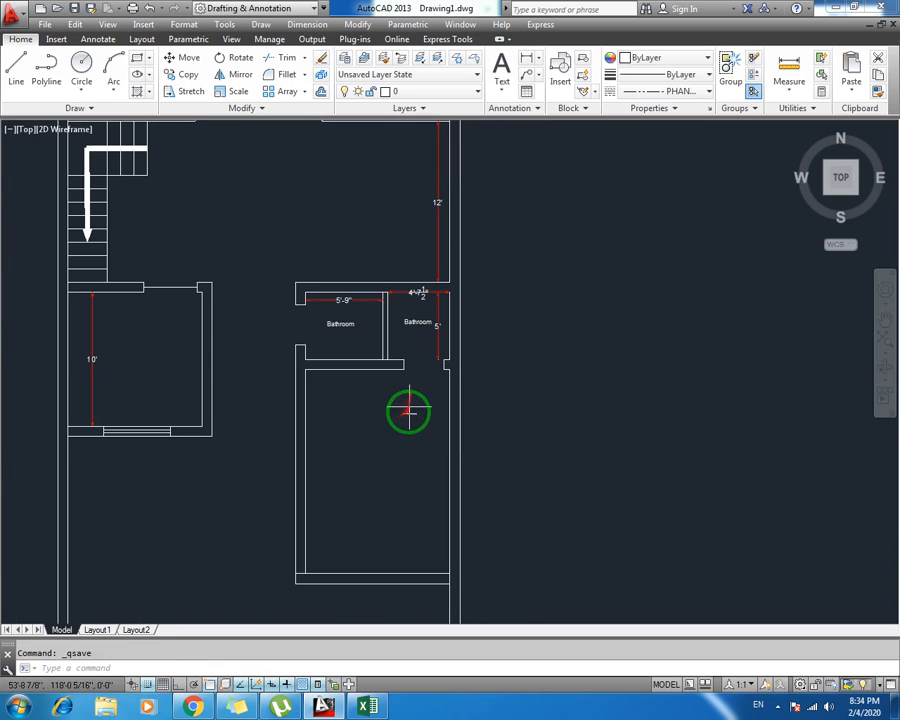
key("Return")
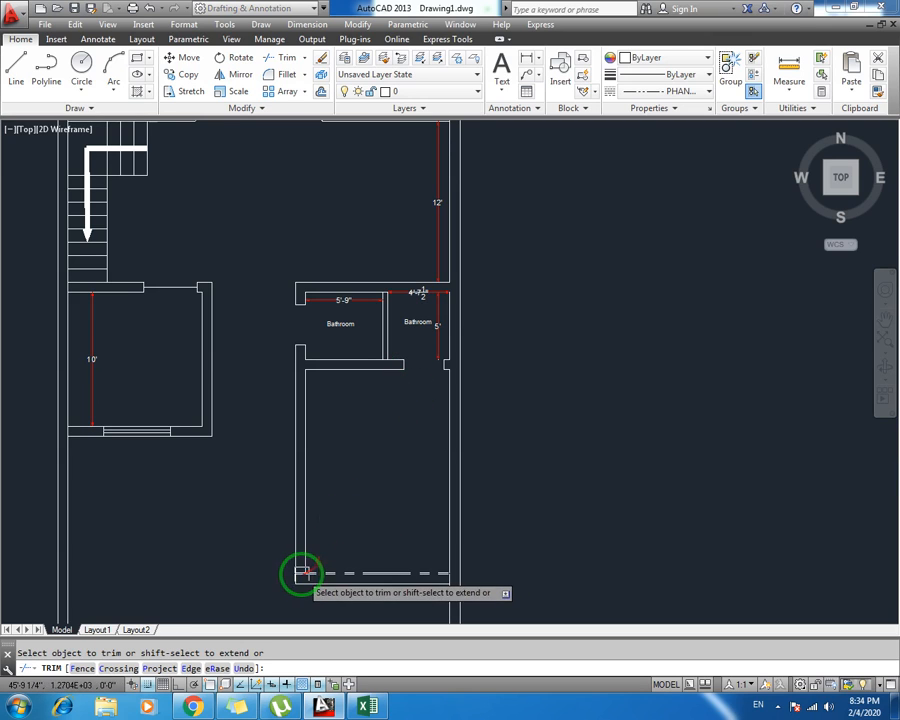
scroll(327, 524, "up", 2)
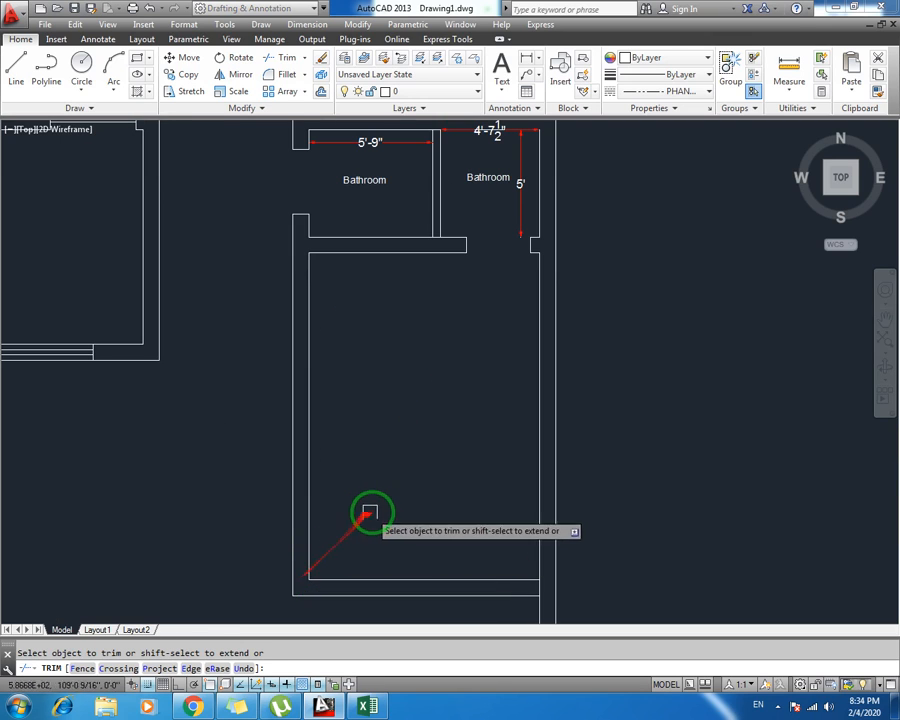
key("Escape")
Draw a short jamb line across the bottom wall of the large room below the bathrooms, close to the outer wall
middle_click_drag(362, 510, 244, 366)
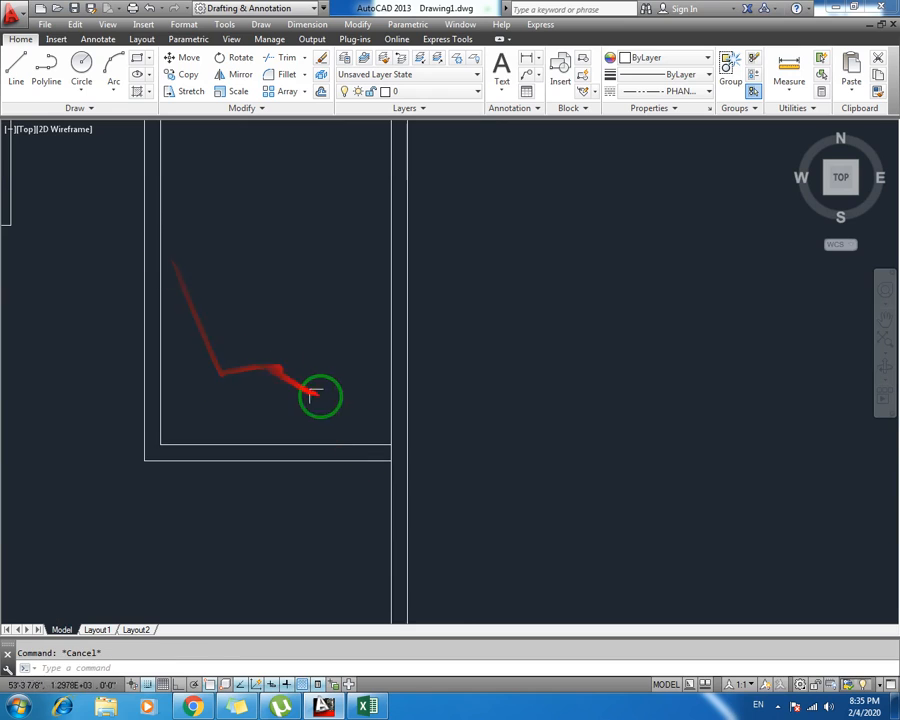
type("l")
key("Return")
left_click(375, 450)
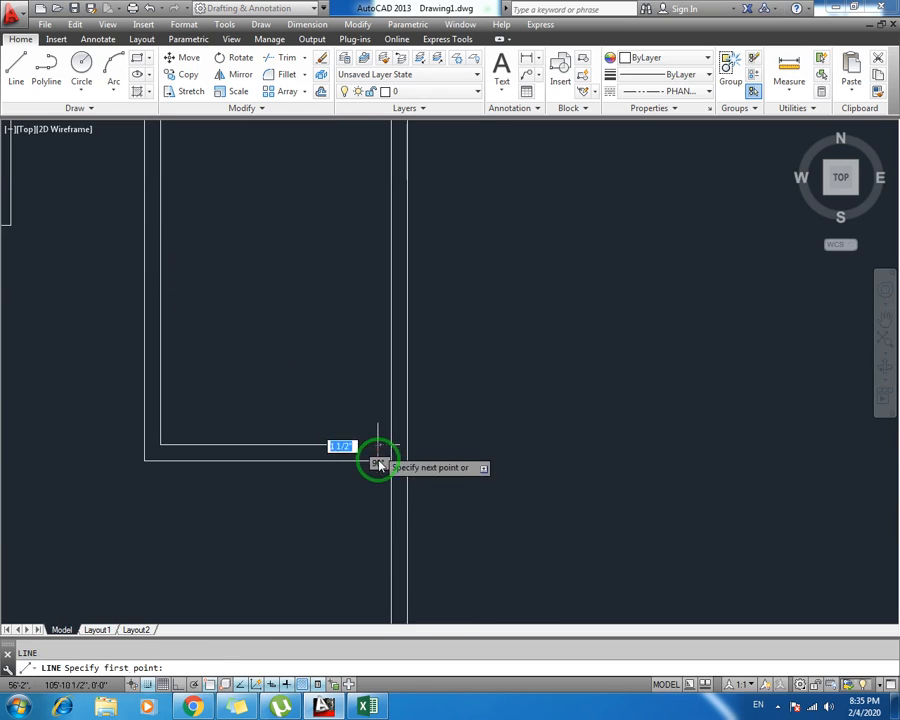
key("Escape")
Offset the jamb line in the bottom wall 4' to the left
type("o")
key("Return")
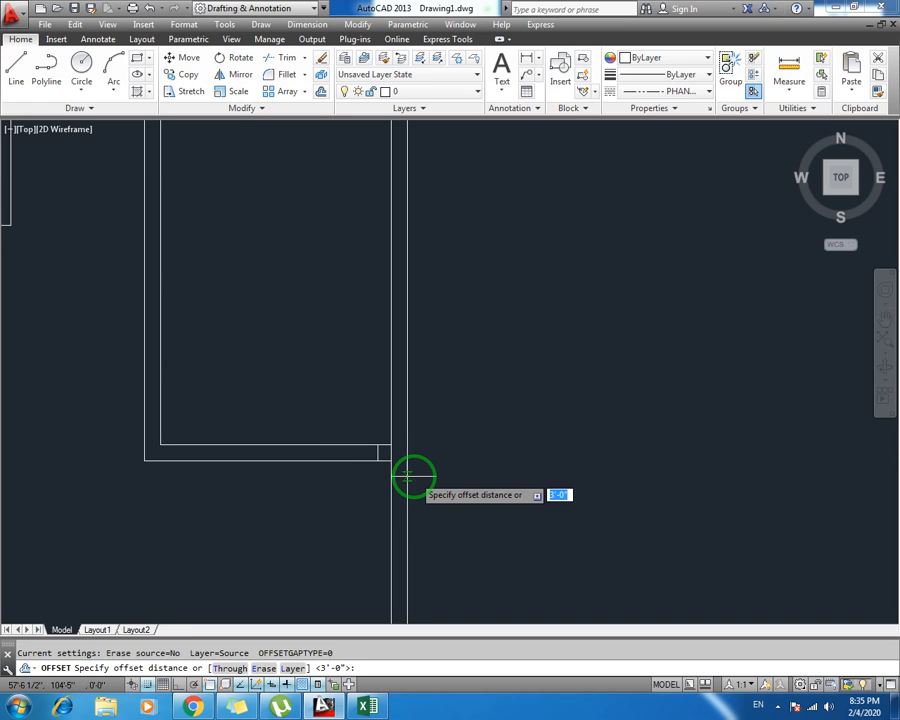
type("4")
key("Return")
left_click(376, 451)
left_click(342, 449)
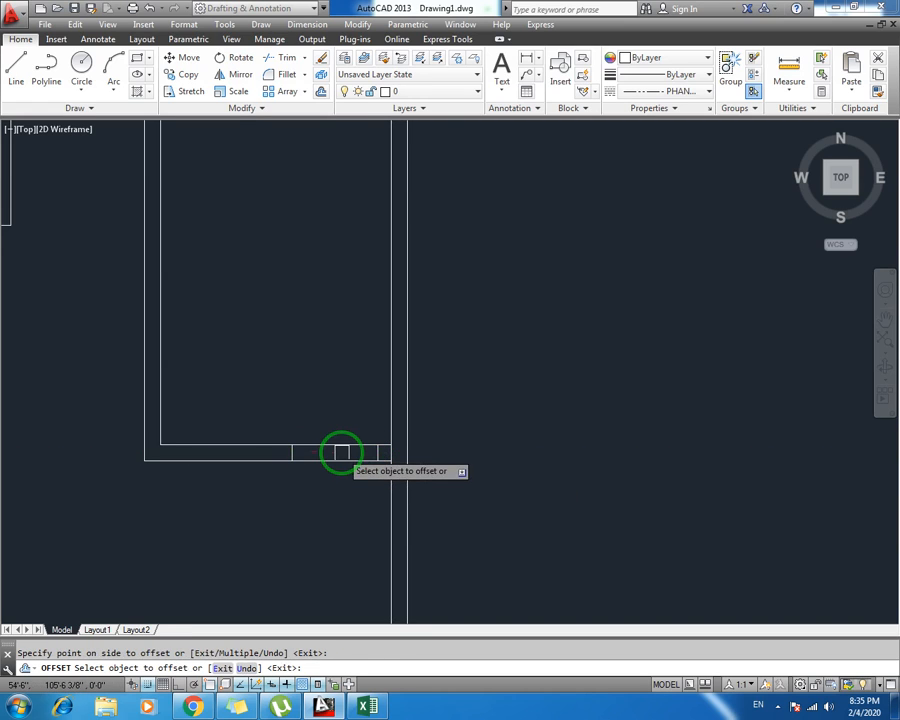
Trim the wall lines between the two jambs in the large room's bottom wall to open the doorway
key("Escape")
type("tr")
key("Return")
key("Return")
left_click(342, 449)
key("Escape")
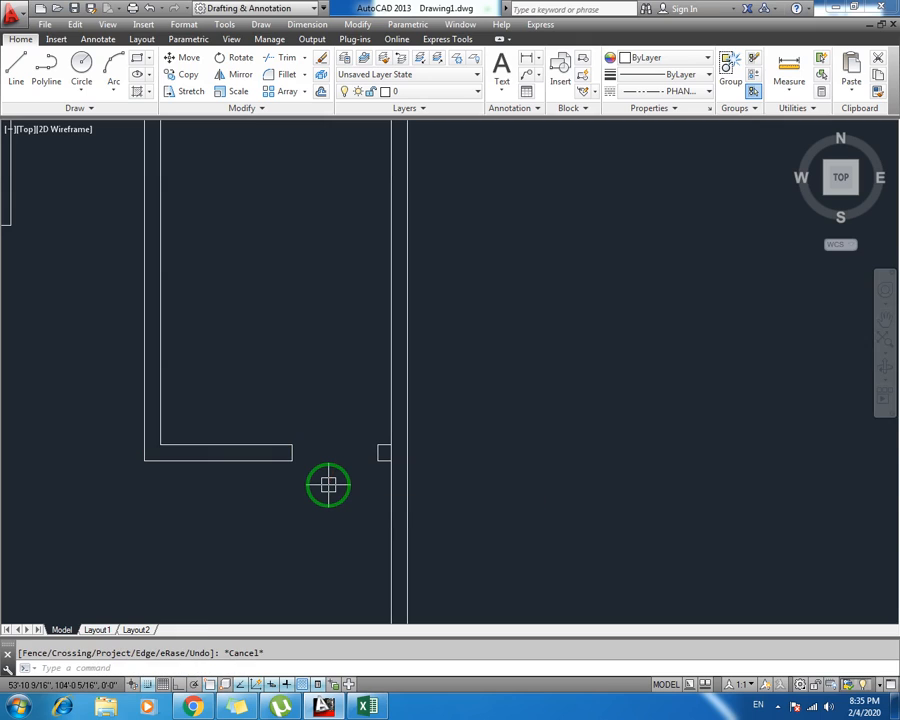
Draw a line across the bottom wall's door opening between the midpoints of its two jambs
type("l")
key("Return")
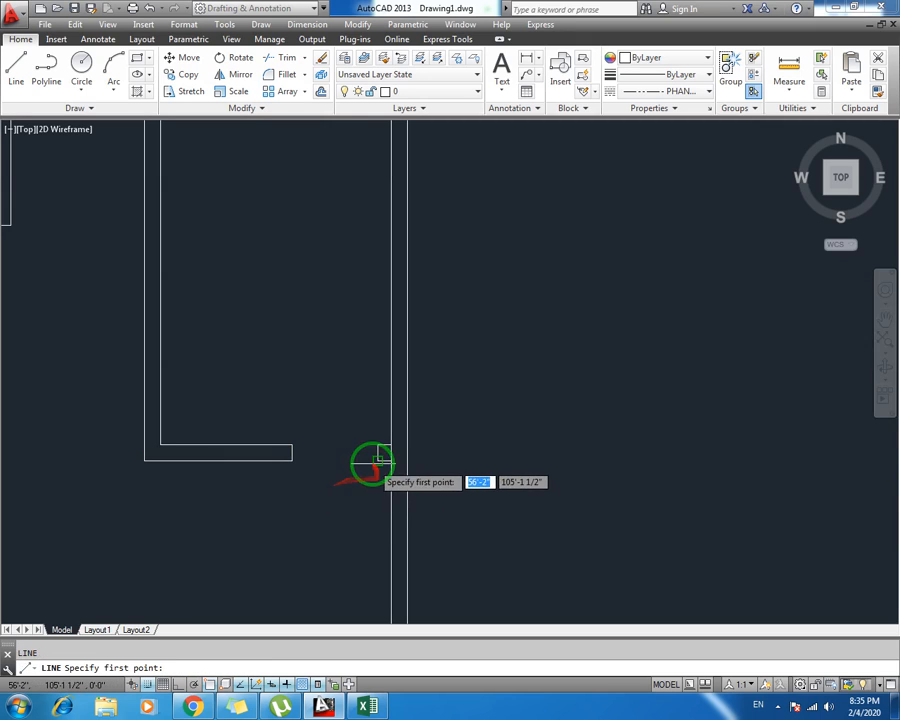
left_click(380, 452)
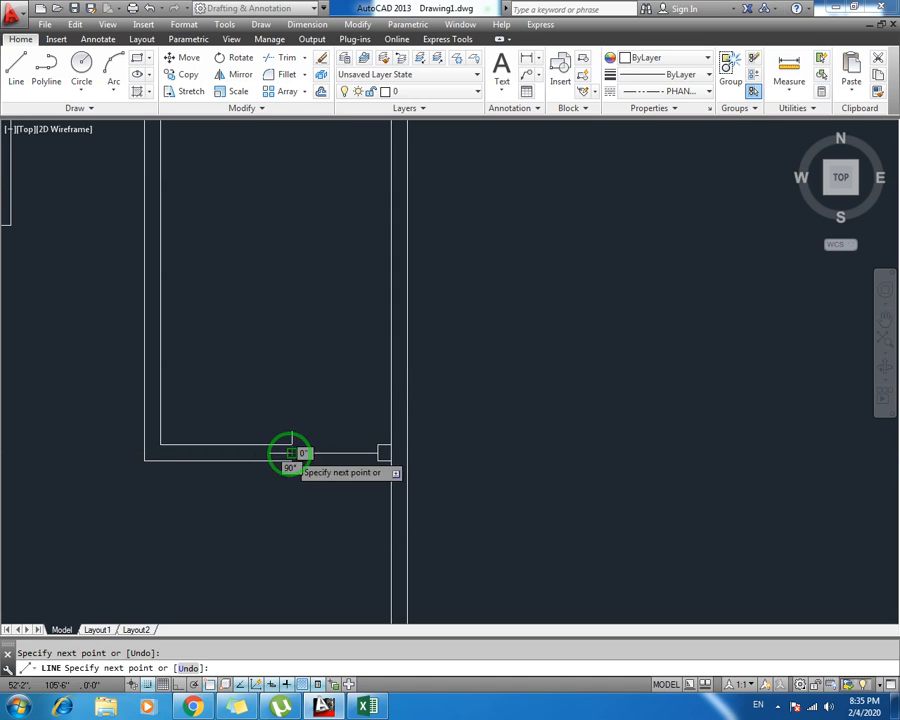
key("Escape")
key("Escape")
Copy the four window lines from the left room's bottom wall into the large room's bottom wall, left of the door opening
middle_click_drag(165, 410, 217, 446)
middle_click_drag(185, 297, 298, 307)
mouse_move(74, 275)
middle_mouse_down()
mouse_move(209, 307)
mouse_move(296, 309)
middle_mouse_up()
left_click(305, 290)
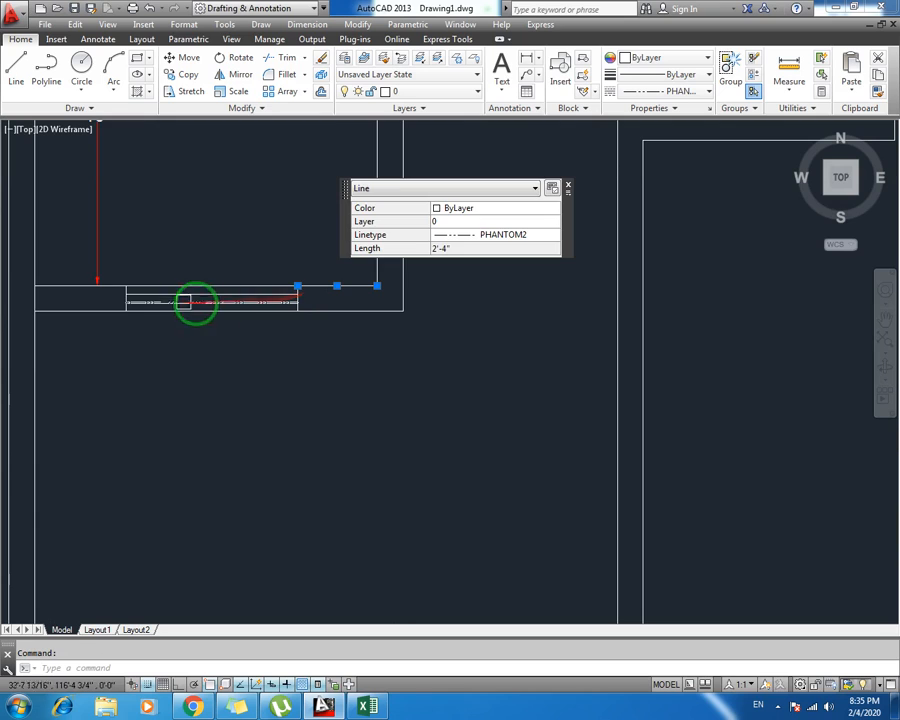
key("Escape")
scroll(298, 296, "up", 2)
left_click(316, 287)
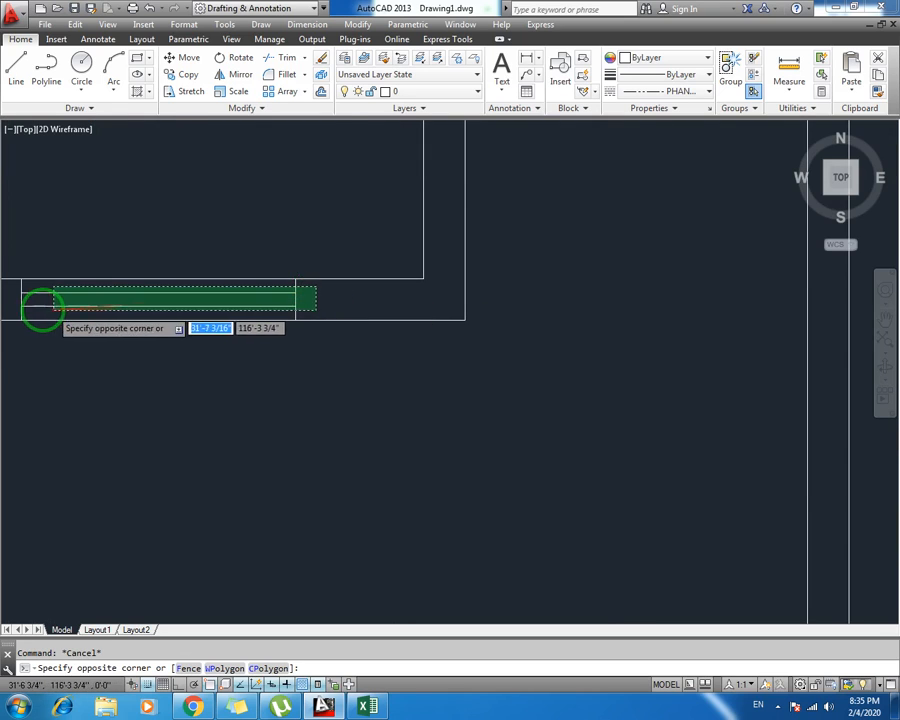
left_click(10, 320)
type("x")
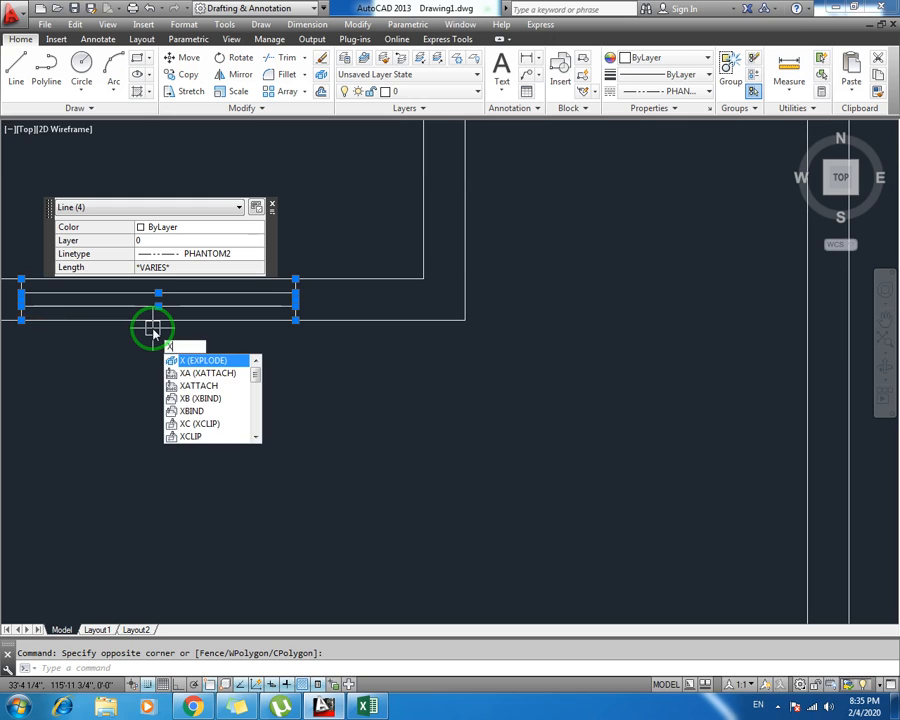
key("BackSpace")
type("co")
key("Return")
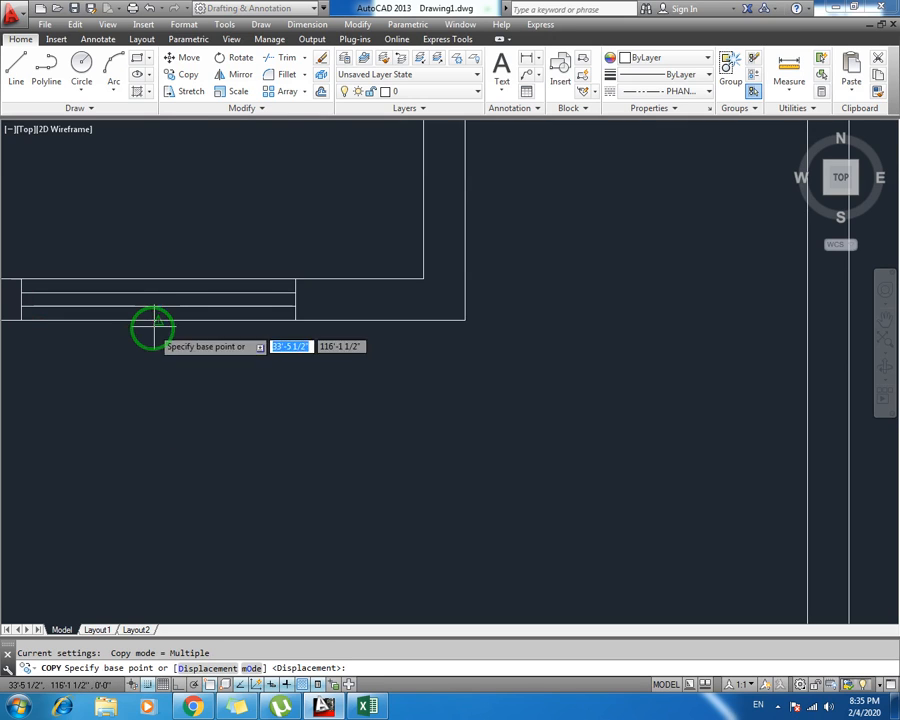
left_click(295, 320)
scroll(590, 512, "down", 2)
middle_click_drag(590, 515, 282, 310)
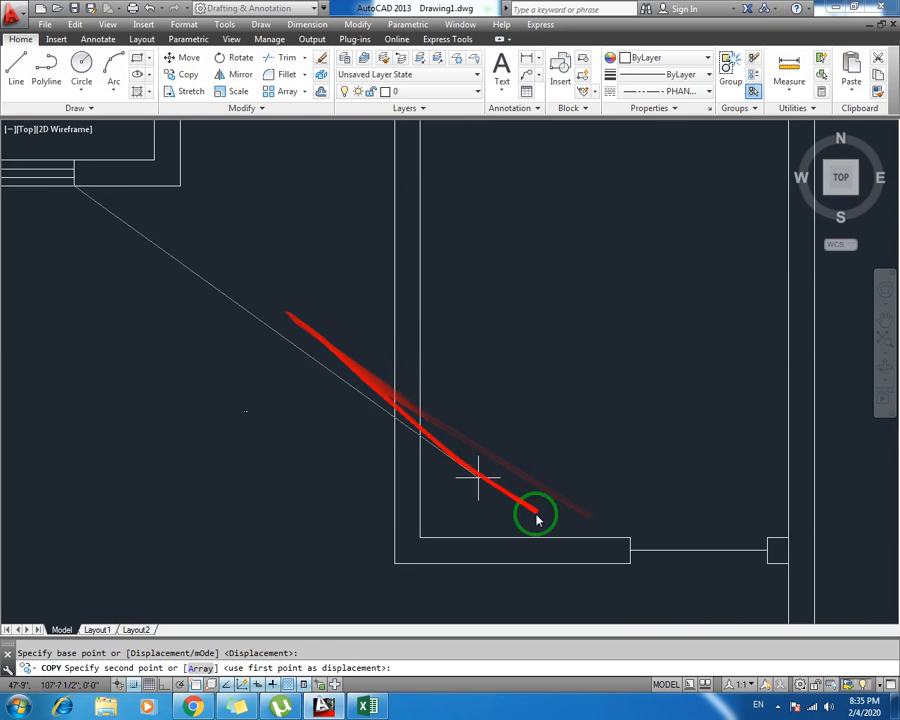
left_click(605, 561)
key("Escape")
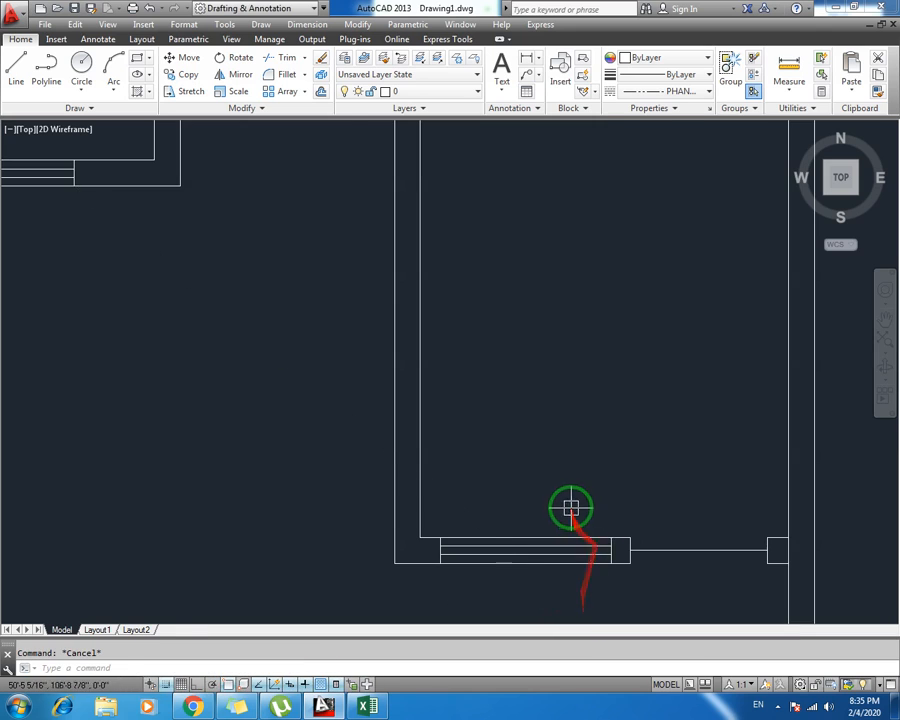
Draw a short jamb line across the large room's left wall, just below the bathroom wall
scroll(571, 503, "down", 2)
middle_click_drag(591, 337, 591, 460)
middle_click_drag(566, 319, 536, 276)
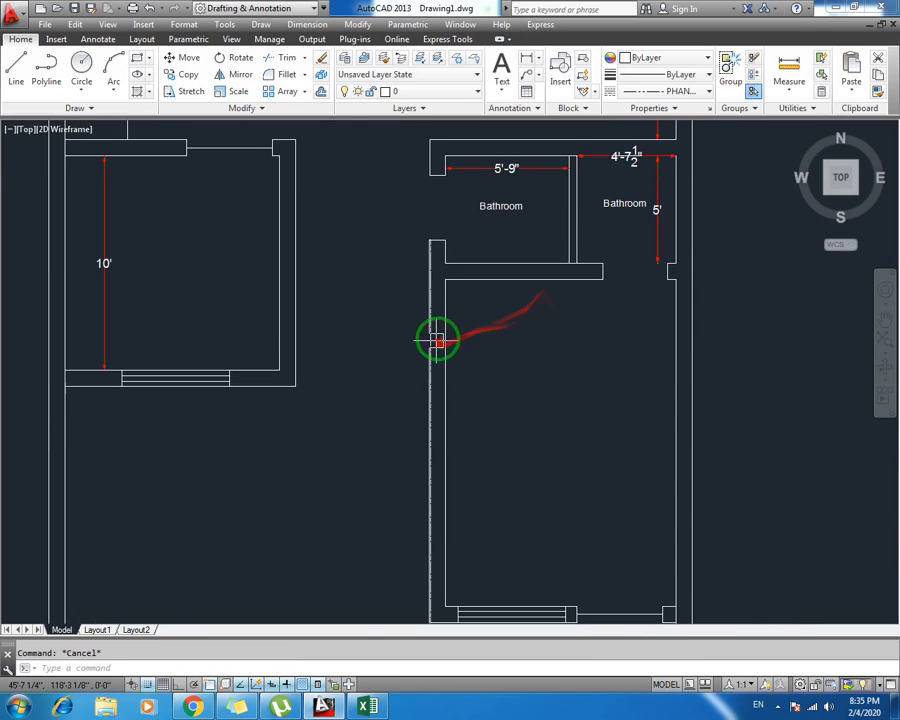
type("l")
key("Return")
scroll(442, 315, "up", 2)
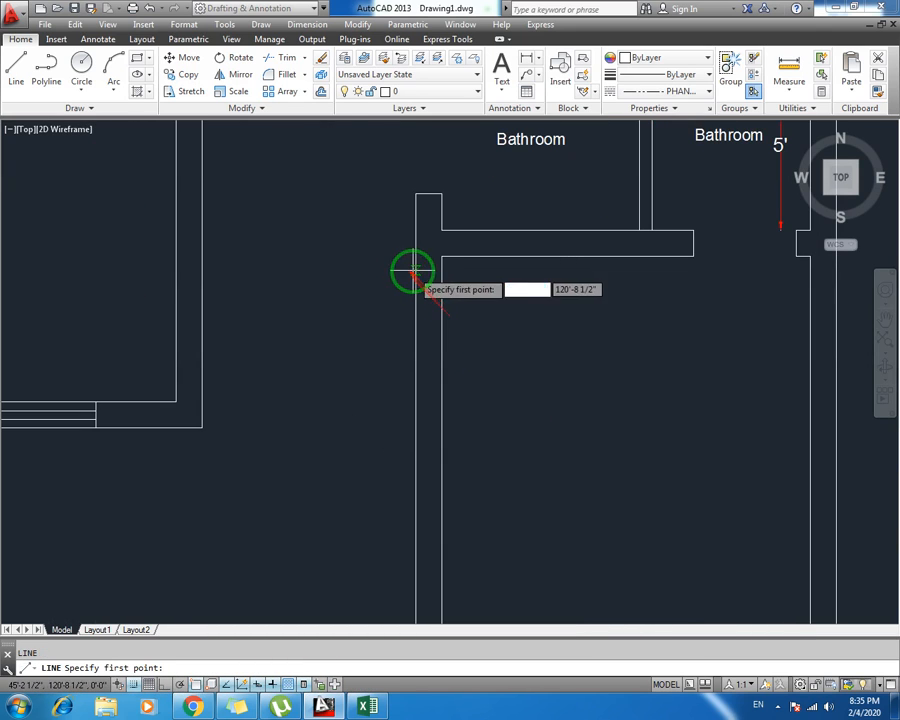
left_click(416, 268)
left_click(441, 269)
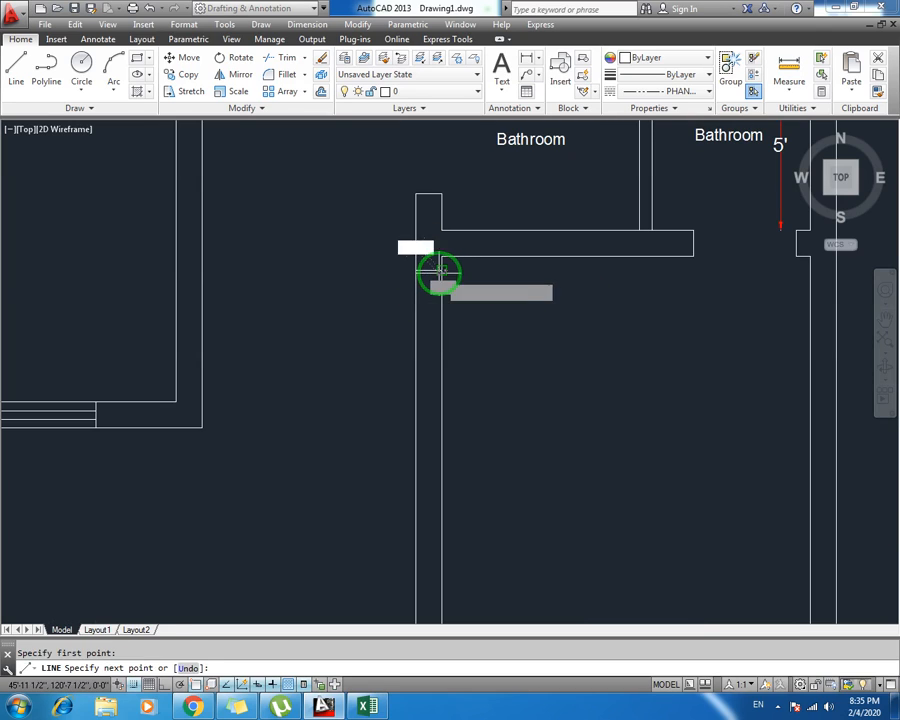
key("Escape")
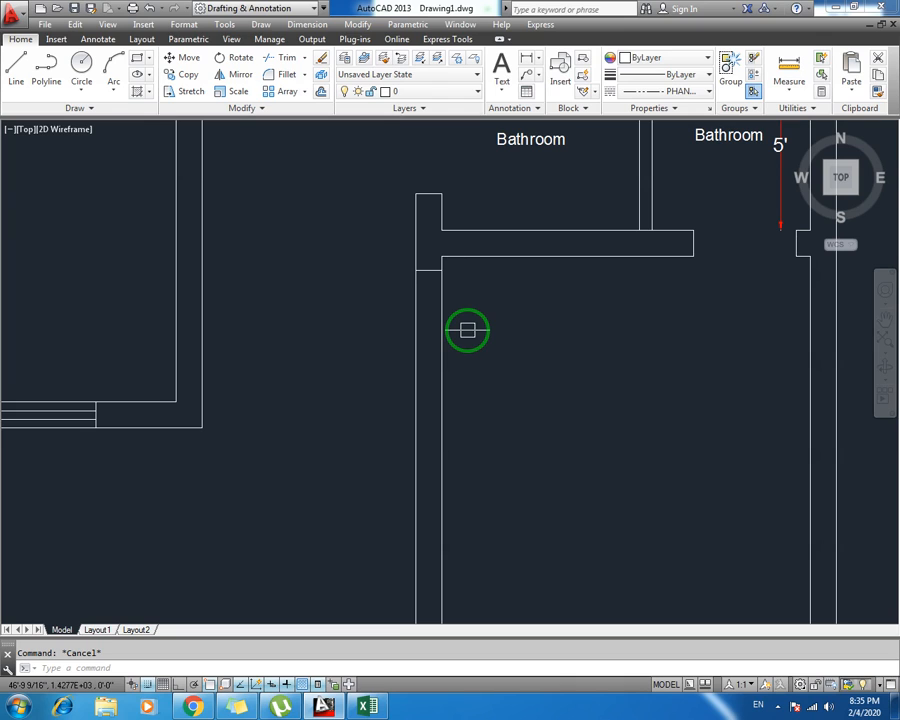
Offset the jamb line in the large room's left wall 3' downward
type("o")
key("Return")
type("3")
key("Return")
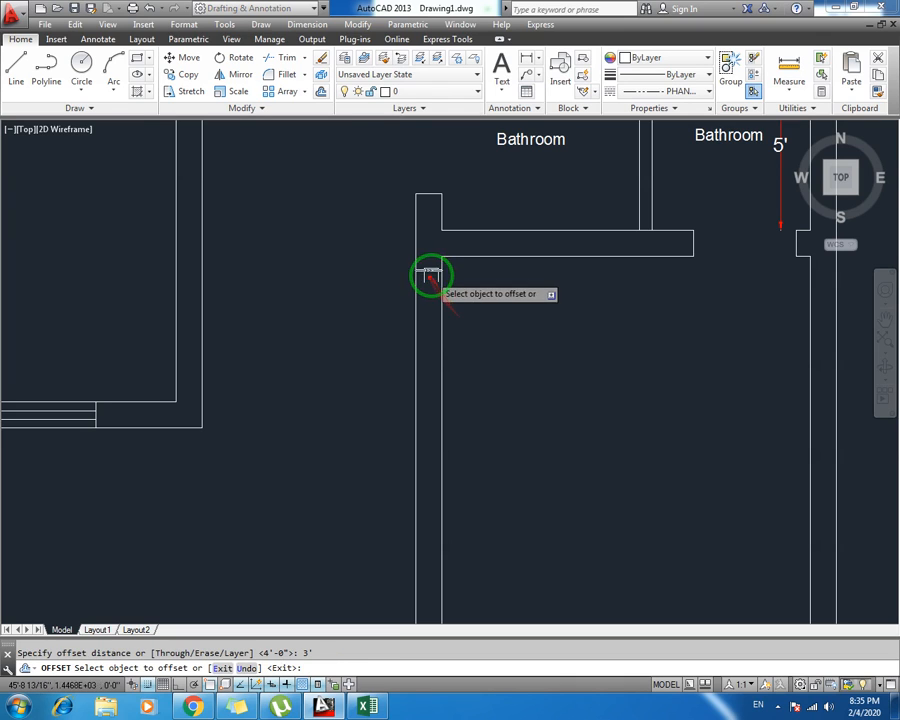
left_click(428, 270)
left_click(475, 405)
key("Escape")
Trim the wall lines between the two jambs in the large room's left wall, and save the drawing
type("tr")
key("Return")
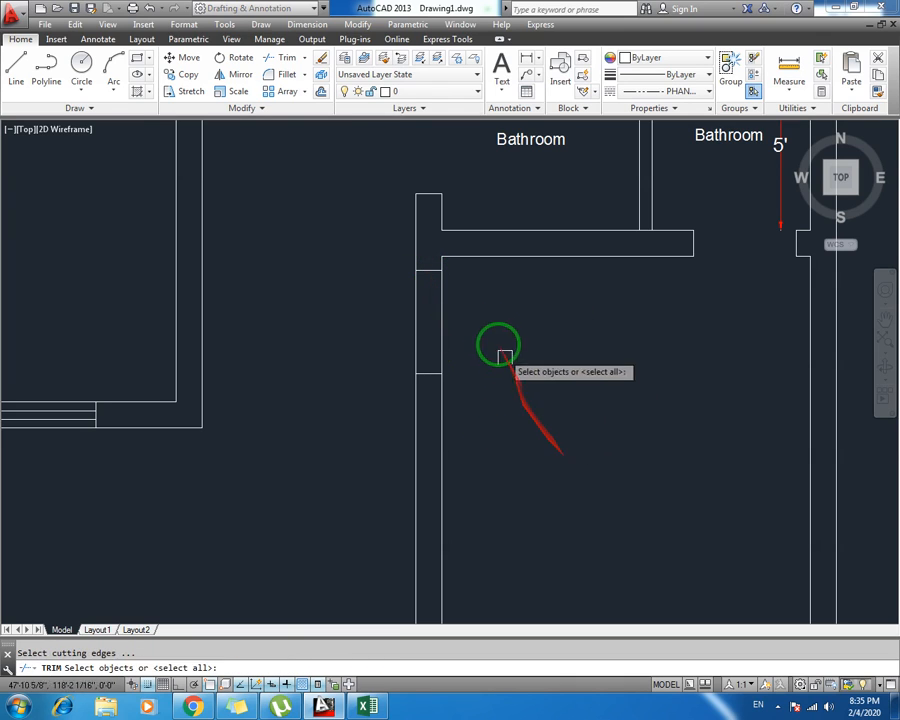
key("Return")
left_click(484, 328)
left_click(364, 327)
key("Escape")
key("ctrl+s")
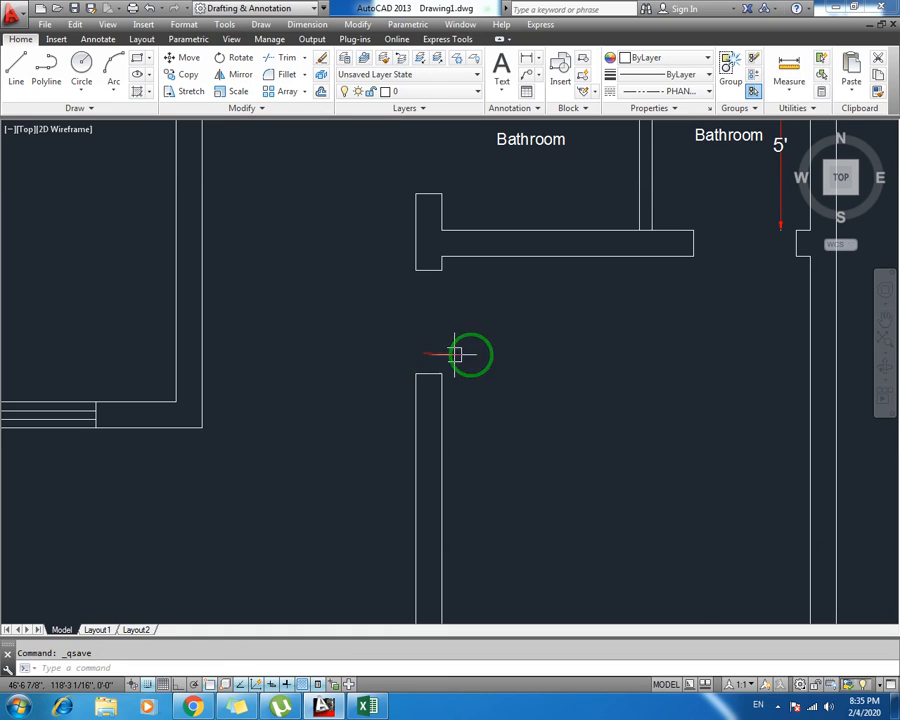
Draw a line down the left wall's door opening between the midpoints of its upper and lower jambs
scroll(478, 362, "down", 2)
type("l")
key("Return")
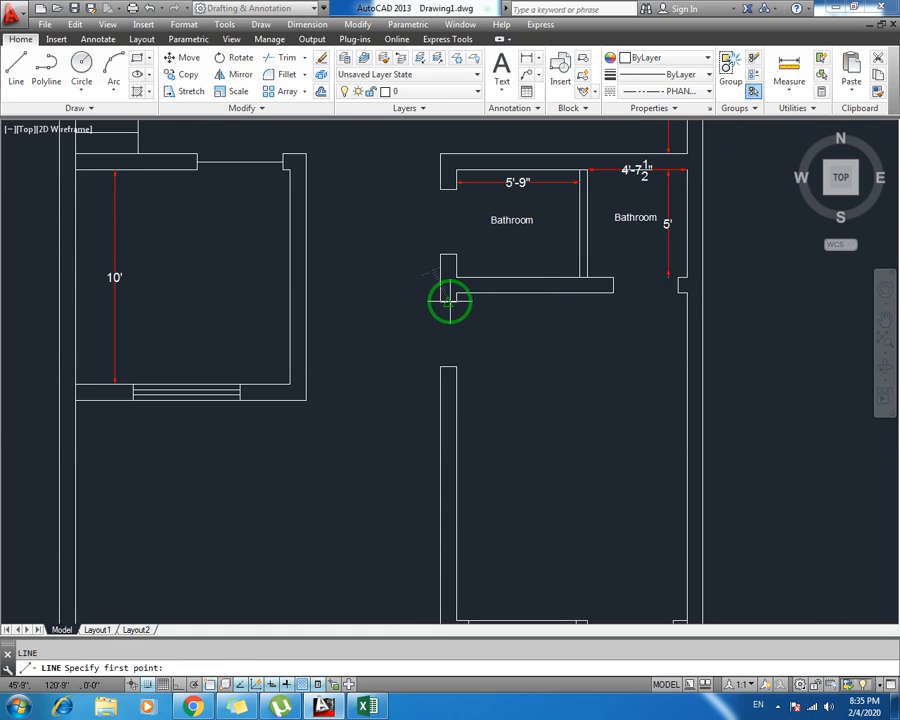
left_click(449, 301)
key("Escape")
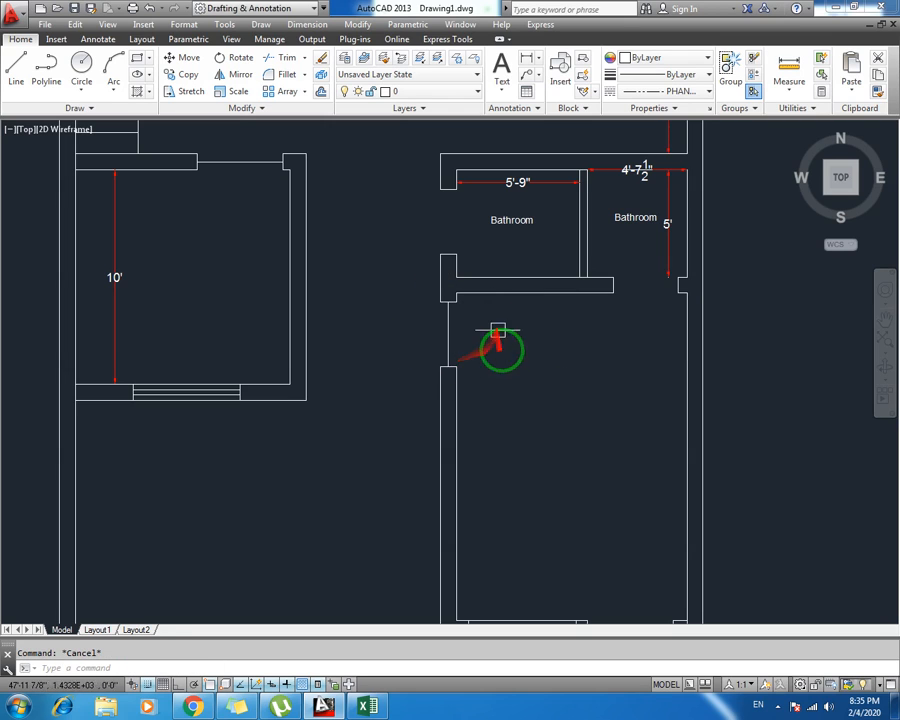
Copy the left Bathroom label into the room below the stairs and change the copy's text to KITCHEN
middle_click_drag(232, 356, 200, 306)
middle_click_drag(197, 262, 318, 348)
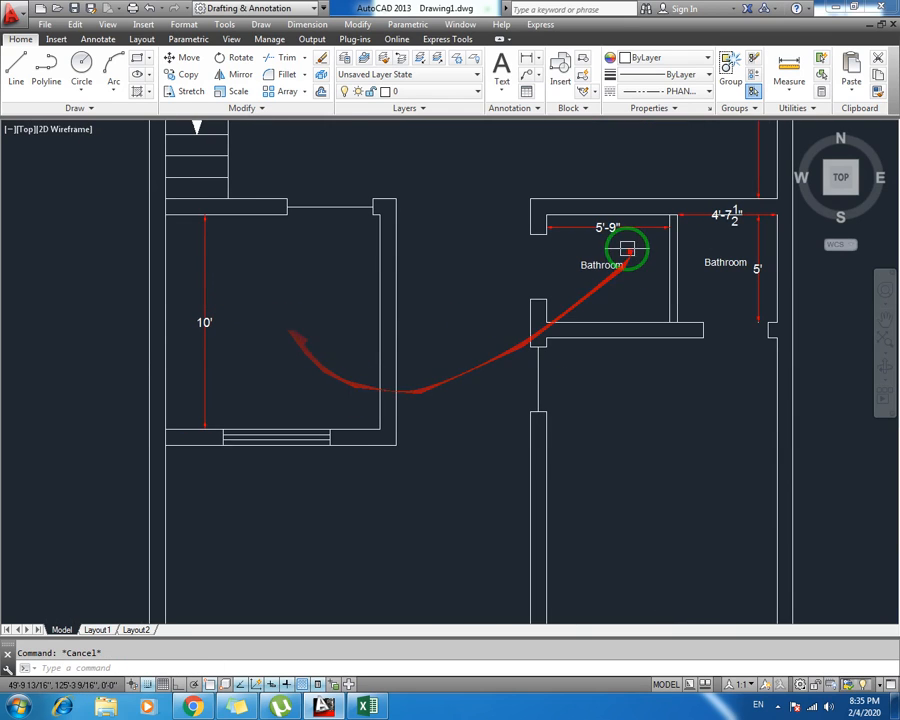
left_click(608, 265)
type("co")
key("Return")
left_click(600, 284)
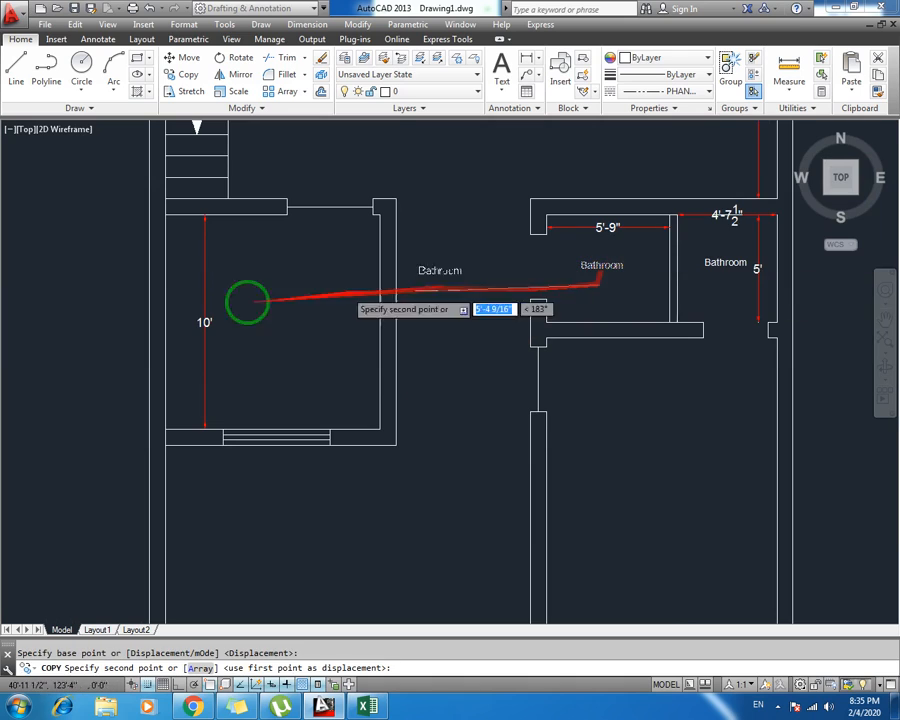
left_click(264, 312)
key("Escape")
double_click(268, 292)
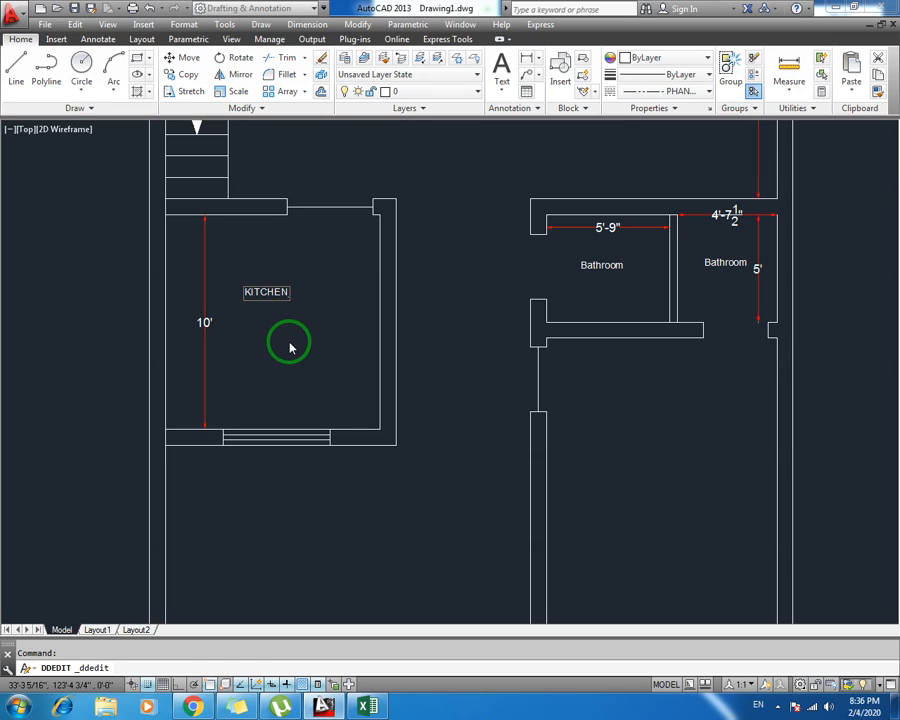
key("Escape")
Copy the KITCHEN label into the large room below the bathrooms, change its text to GUEST ROOM, and save the drawing
left_click(273, 291)
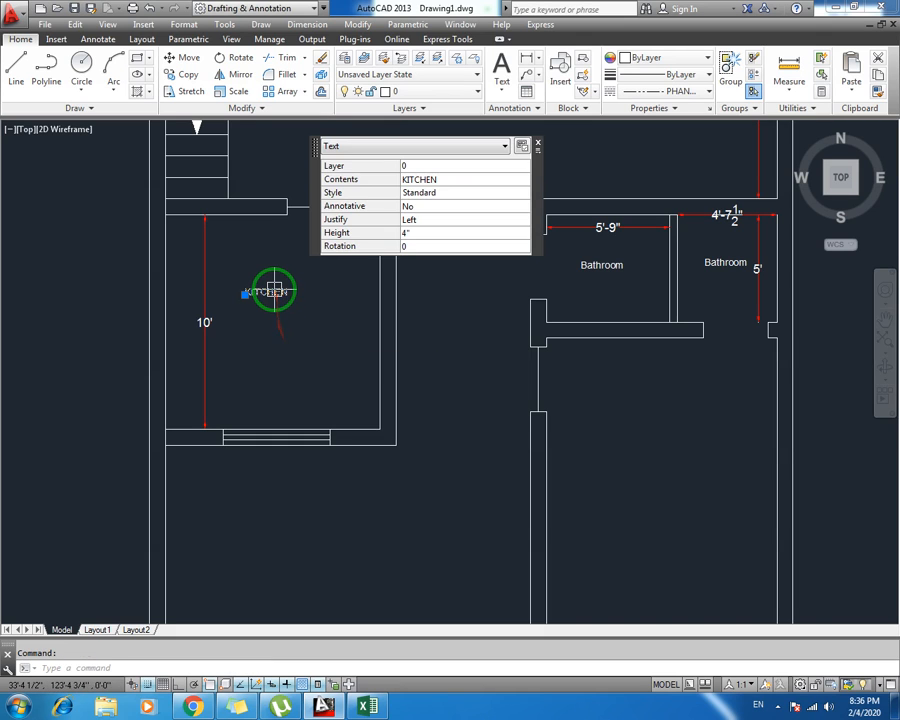
type("co")
key("space")
left_click(315, 341)
scroll(608, 522, "down", 2)
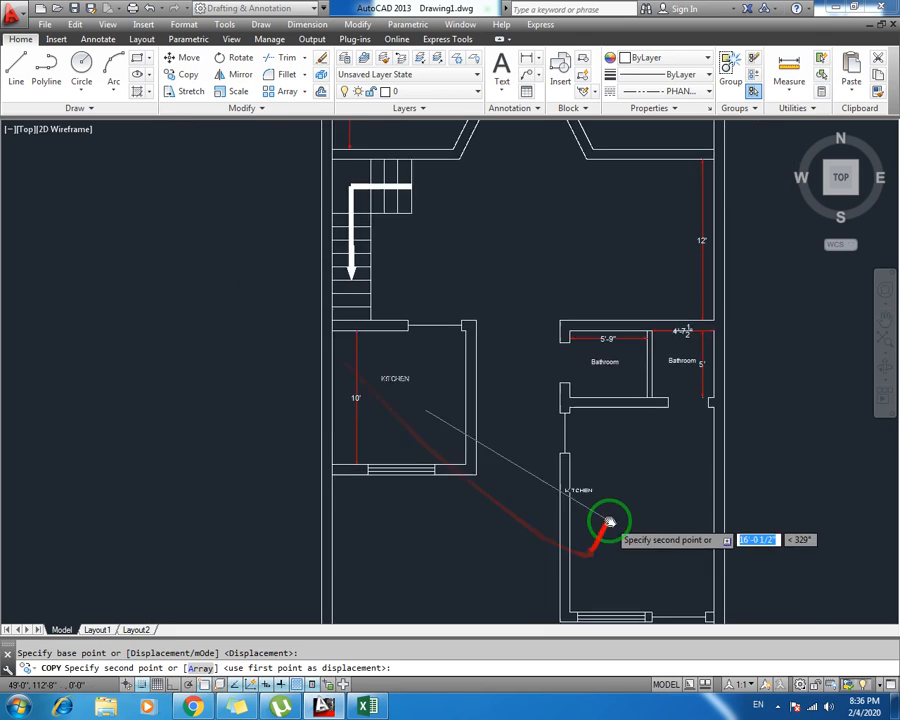
middle_click_drag(610, 521, 479, 385)
left_click(536, 380)
key("Escape")
double_click(510, 350)
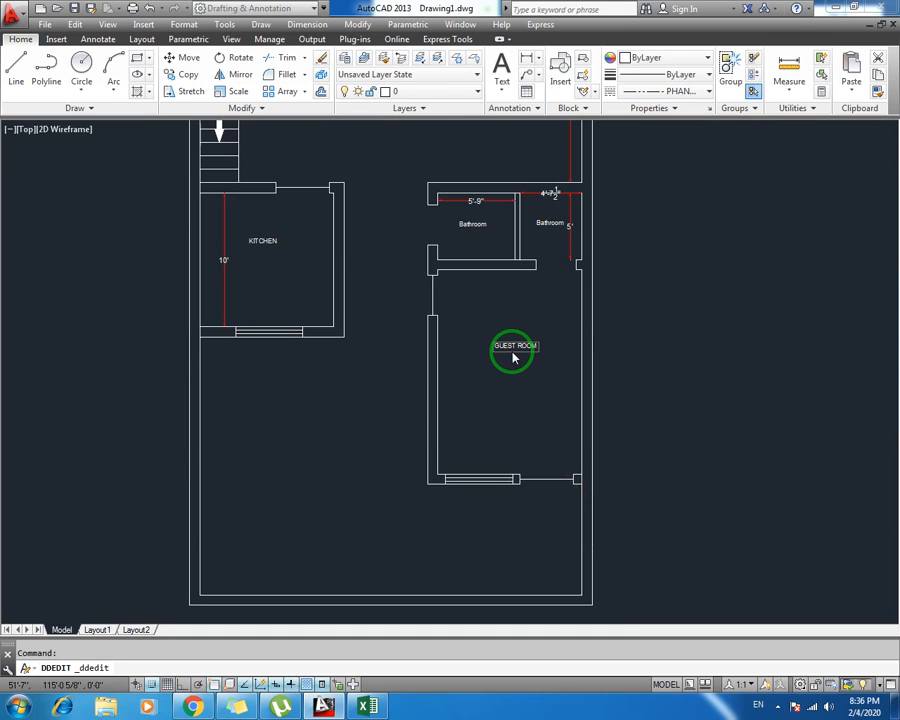
key("Return")
key("ctrl+s")
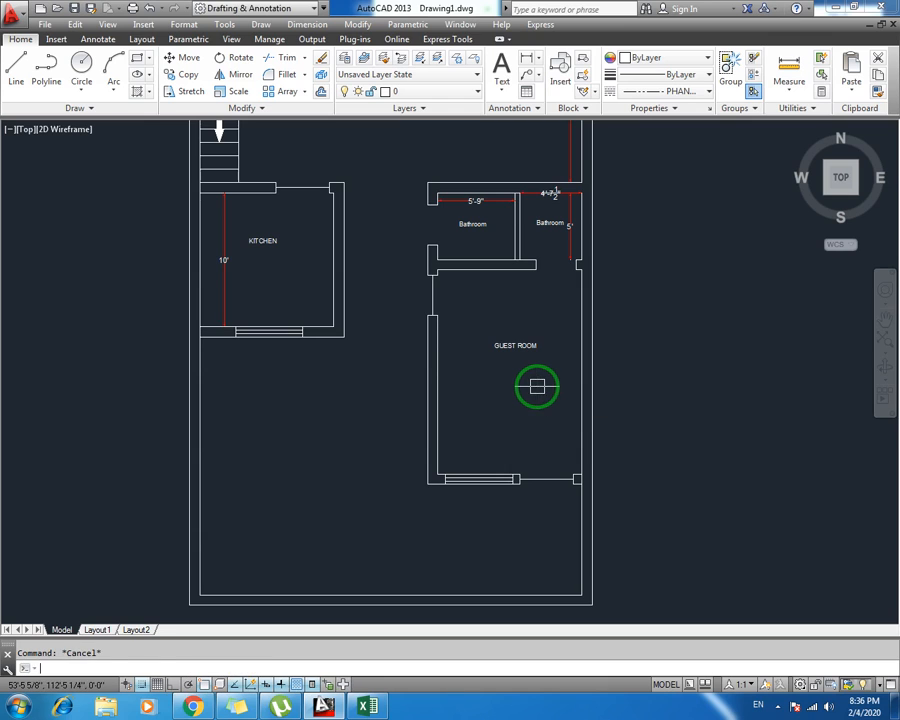
key("ctrl+a")
key("Escape")
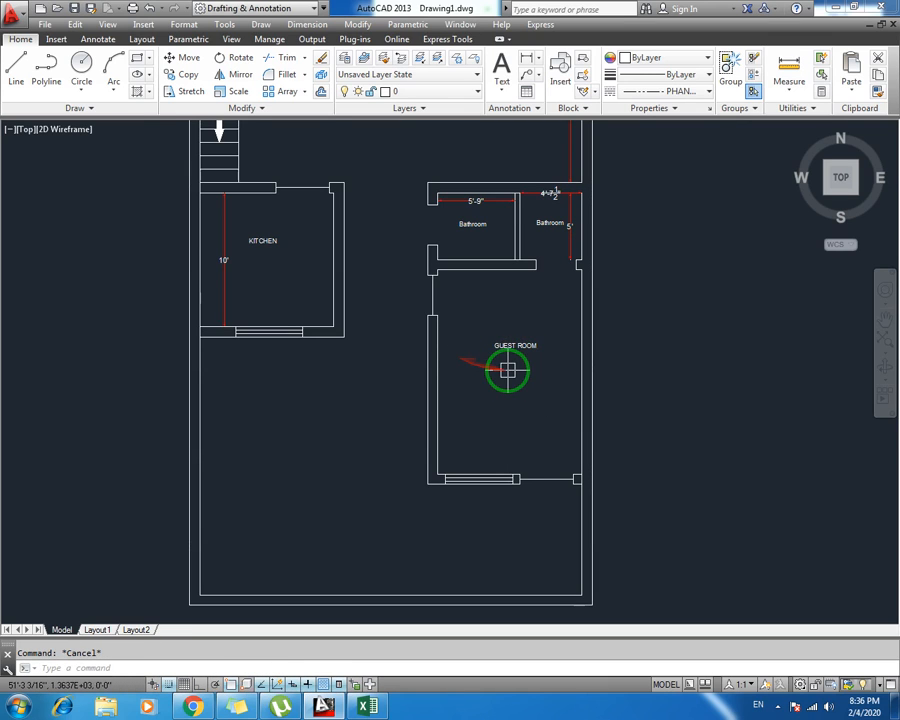
Copy the right bedroom's size text into the central hall beside the stairs
middle_click_drag(464, 307, 464, 446)
middle_click_drag(384, 271, 404, 386)
scroll(430, 368, "down", 2)
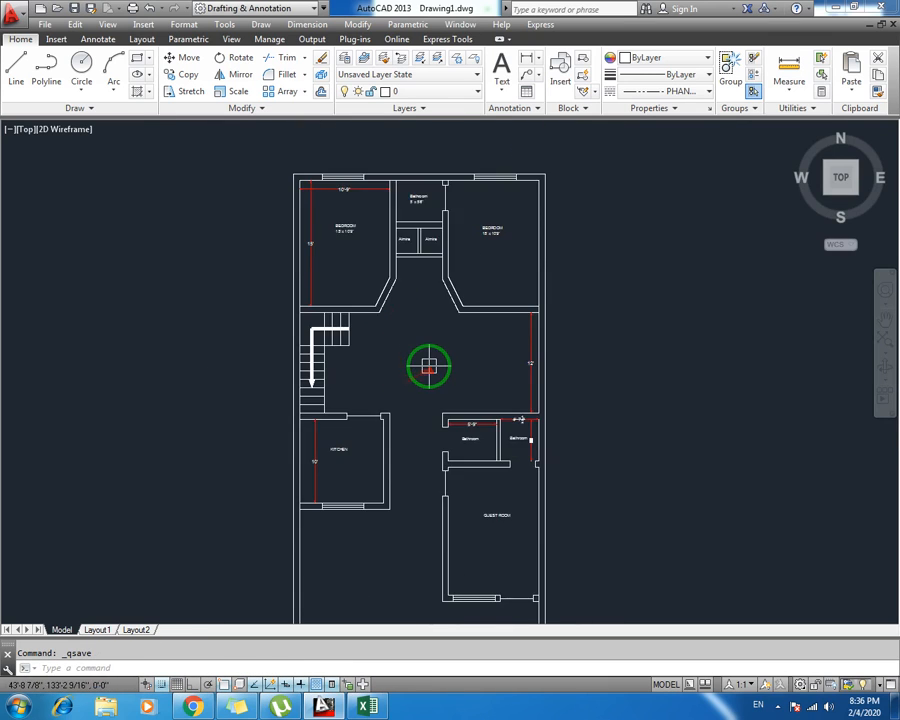
middle_click_drag(412, 338, 408, 382)
scroll(408, 380, "up", 2)
left_click(527, 200)
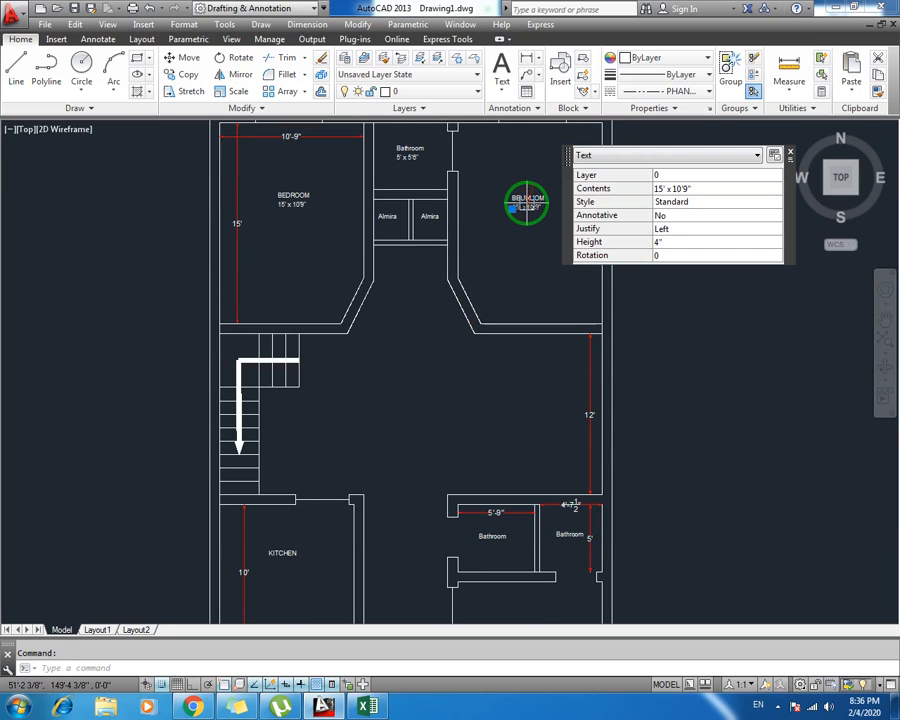
key("Return")
left_click(520, 250)
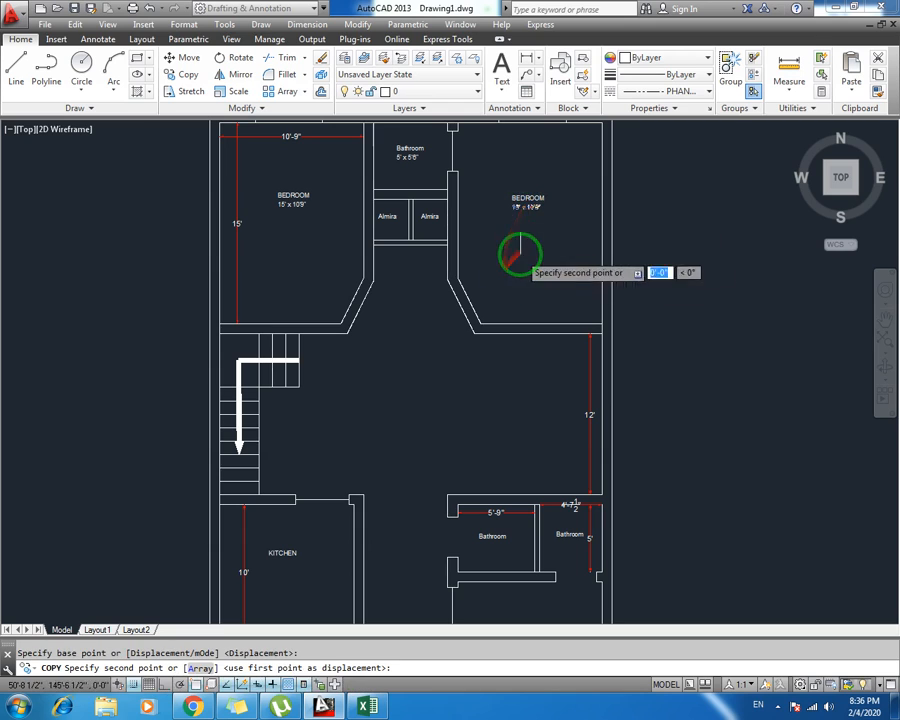
left_click(400, 436)
key("Escape")
Change the copied text in the central hall to MAIN HALL and save the drawing
left_click(390, 392)
double_click(389, 393)
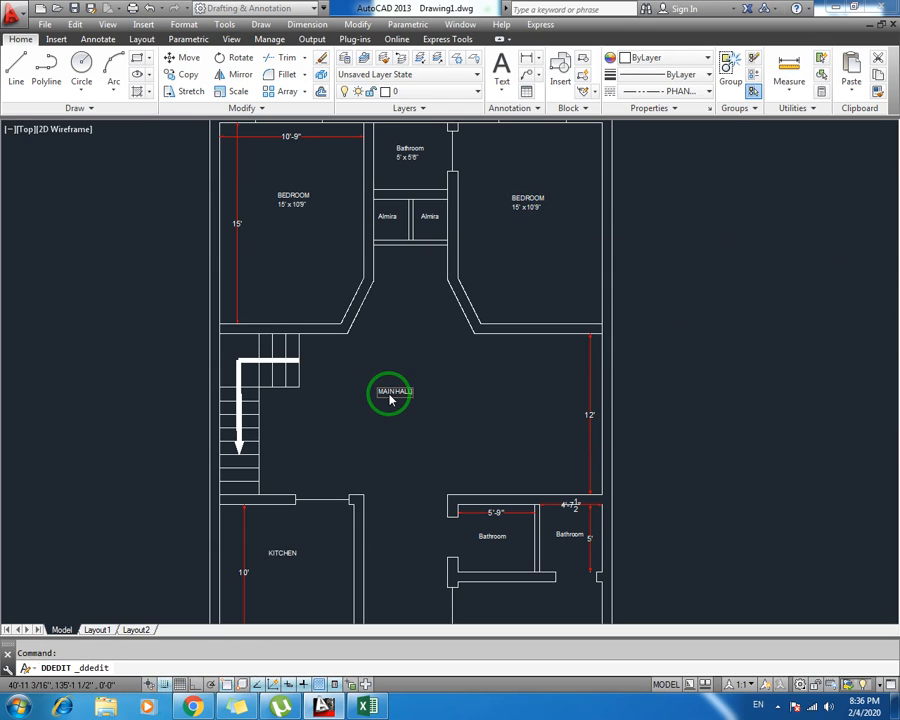
type("MAIN HALL")
key("Return")
key("Escape")
key("ctrl+s")
Add an aligned dimension for the main hall's width, from the stair corner to the right outer wall
scroll(398, 420, "up", 3)
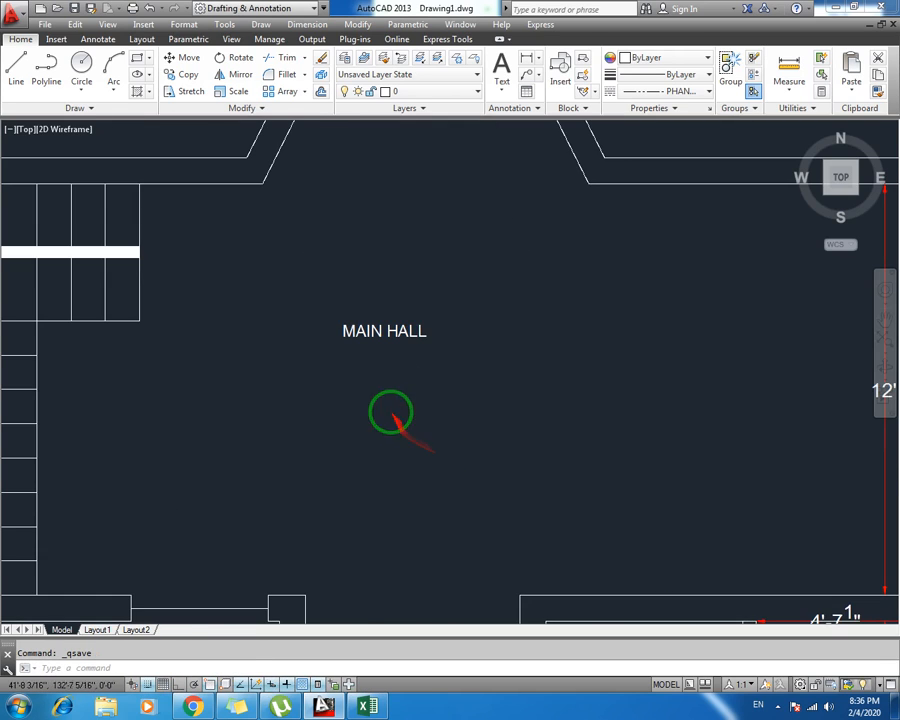
scroll(390, 405, "down", 3)
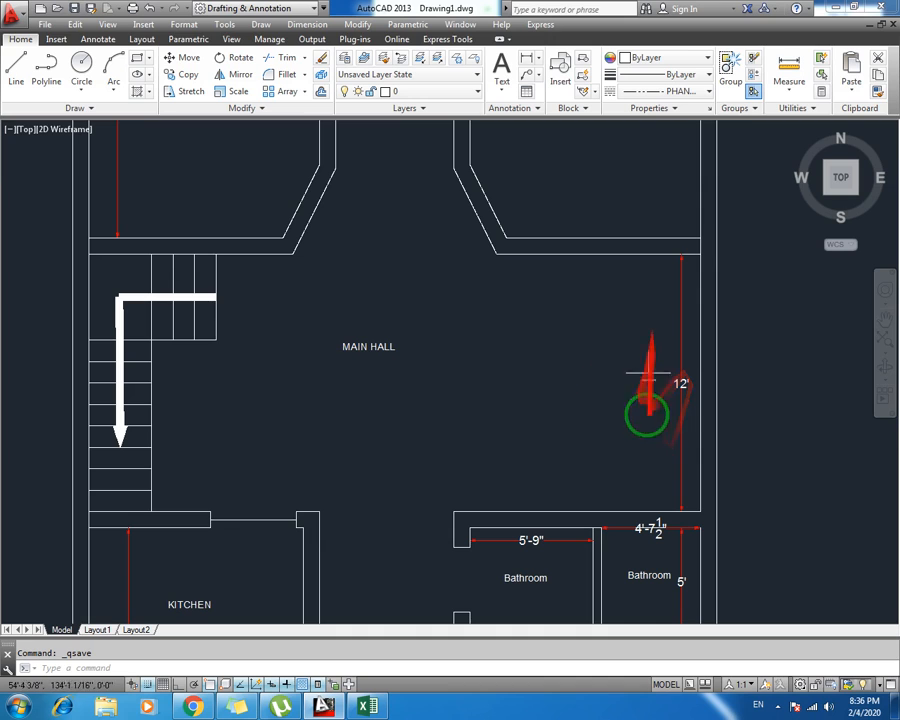
key("Return")
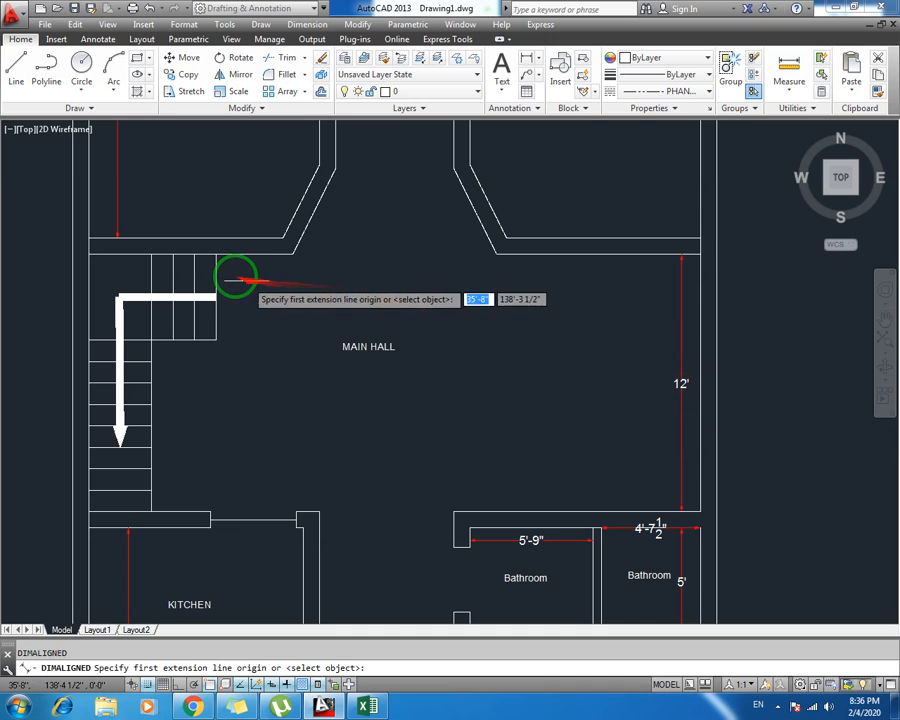
left_click(215, 254)
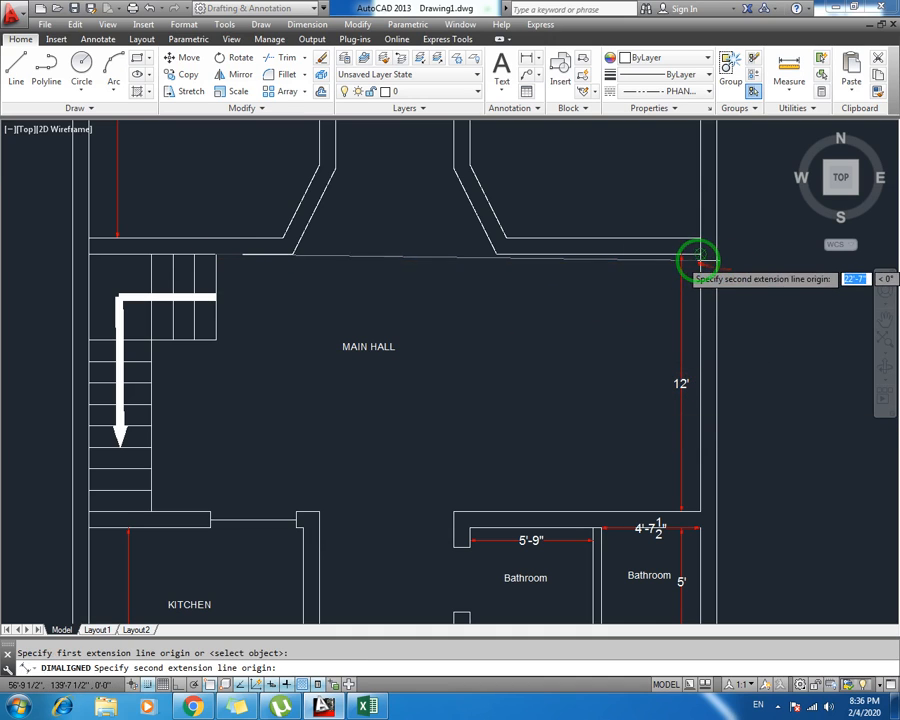
left_click(696, 256)
left_click(687, 288)
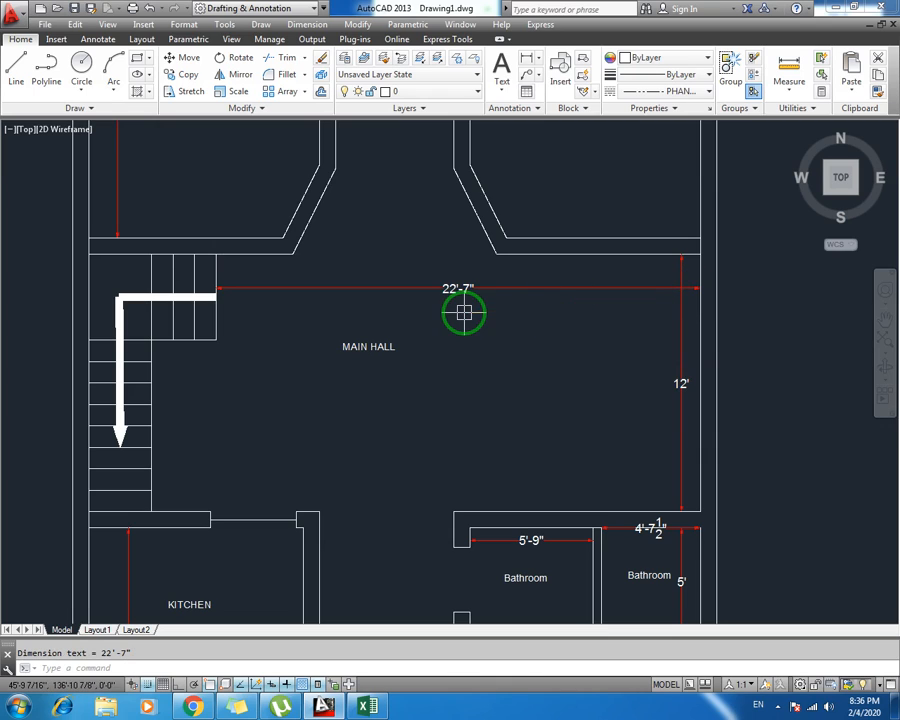
Delete the width dimension across the top of the main hall and save the drawing
left_click(484, 281)
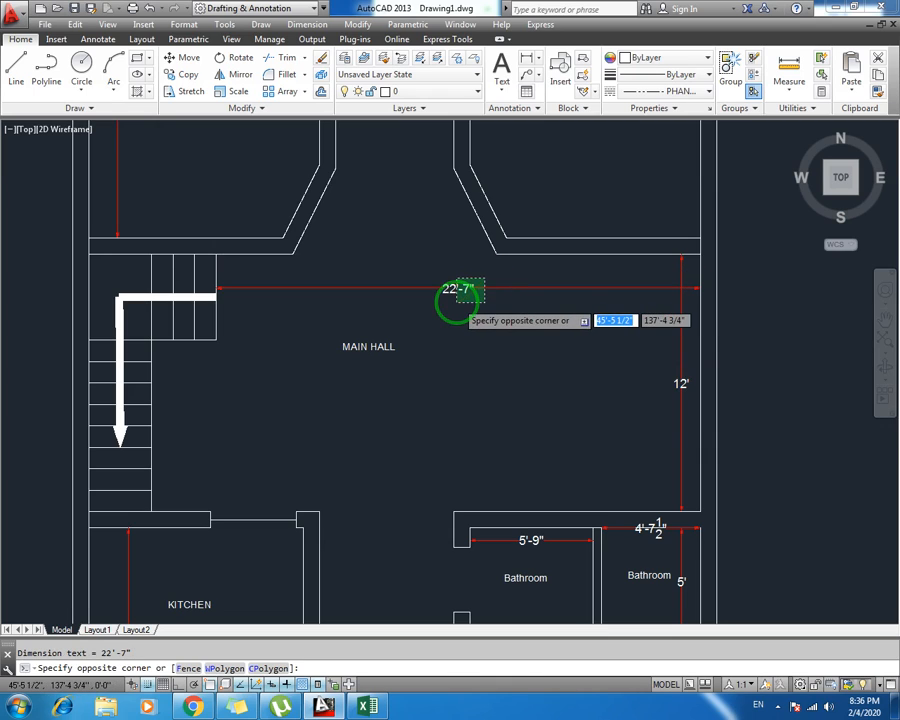
left_click(457, 300)
key("Delete")
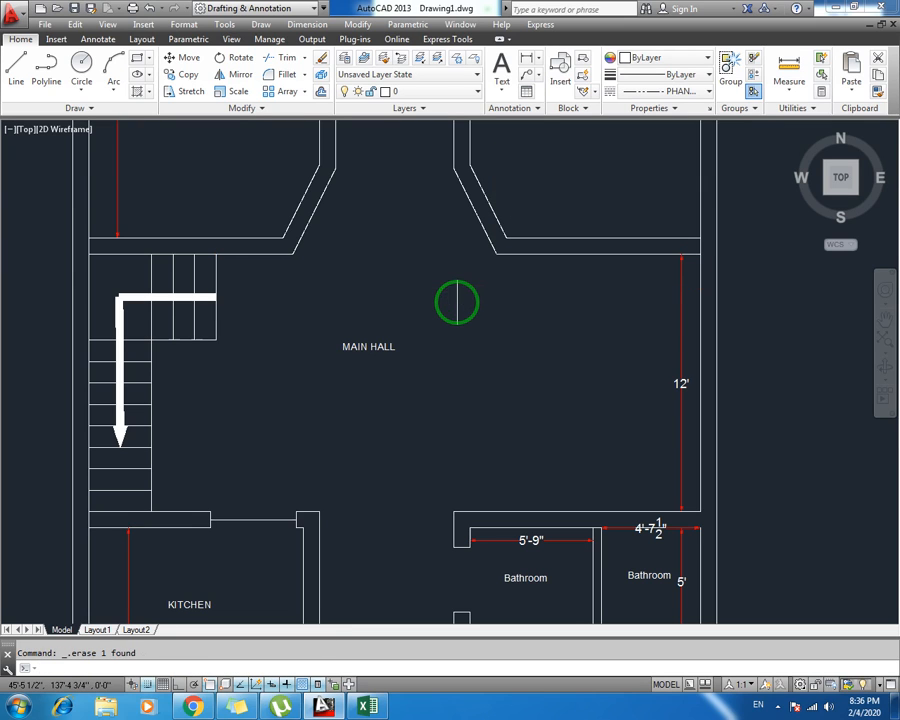
scroll(422, 399, "down", 5)
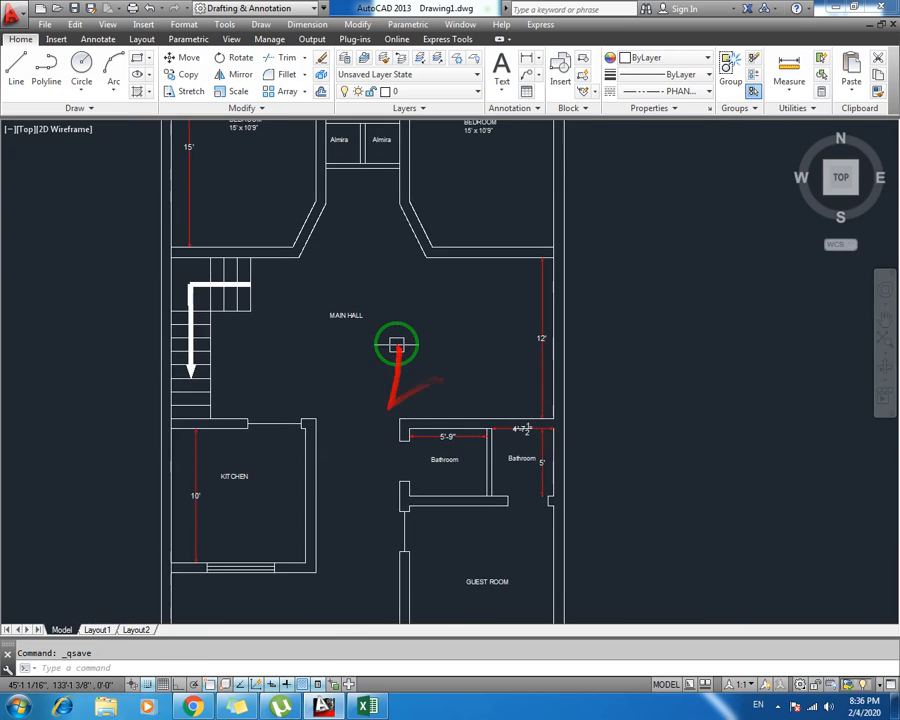
middle_click_drag(392, 309, 344, 340)
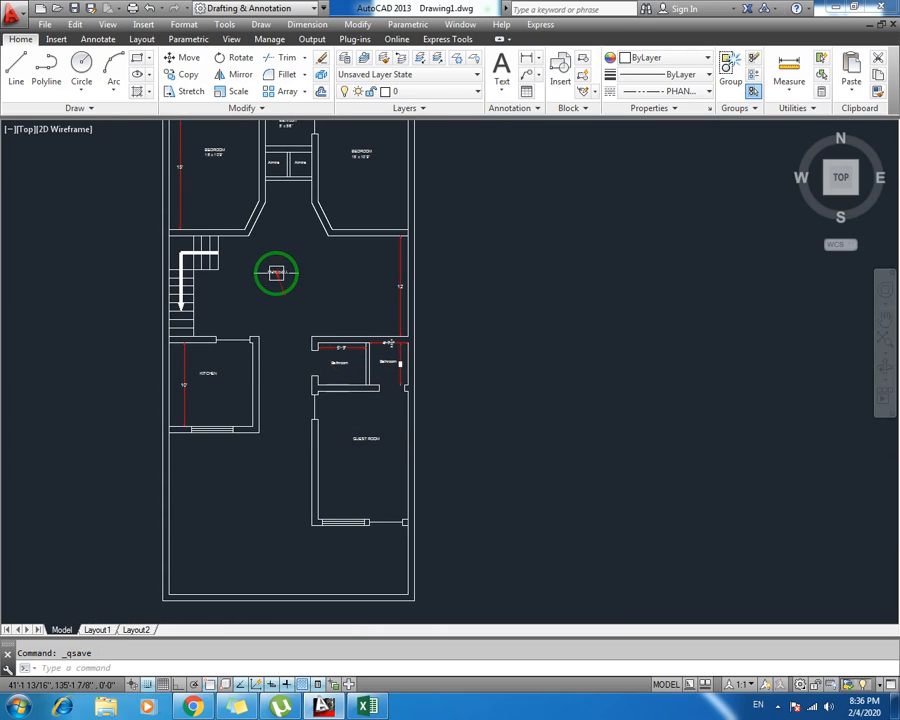
scroll(276, 272, "up", 4)
middle_click_drag(293, 295, 359, 354)
scroll(380, 295, "down", 3)
middle_click_drag(372, 278, 370, 361)
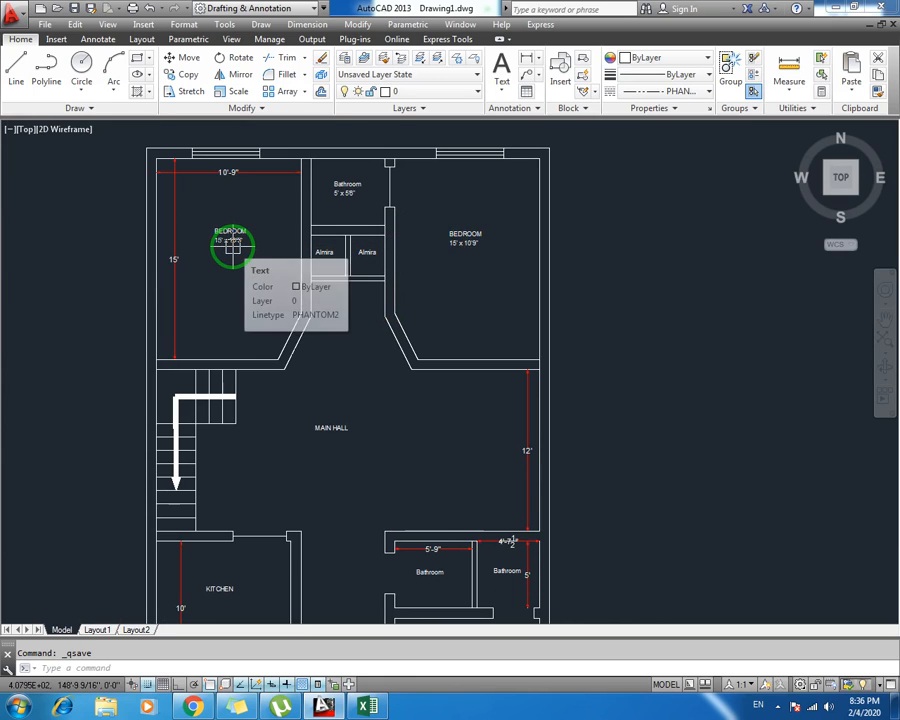
Switch to the file explorer and open the folder D:\CAD DATA\ALL DRAWINGS\BLOCKS\Blocks all
left_click(17, 710)
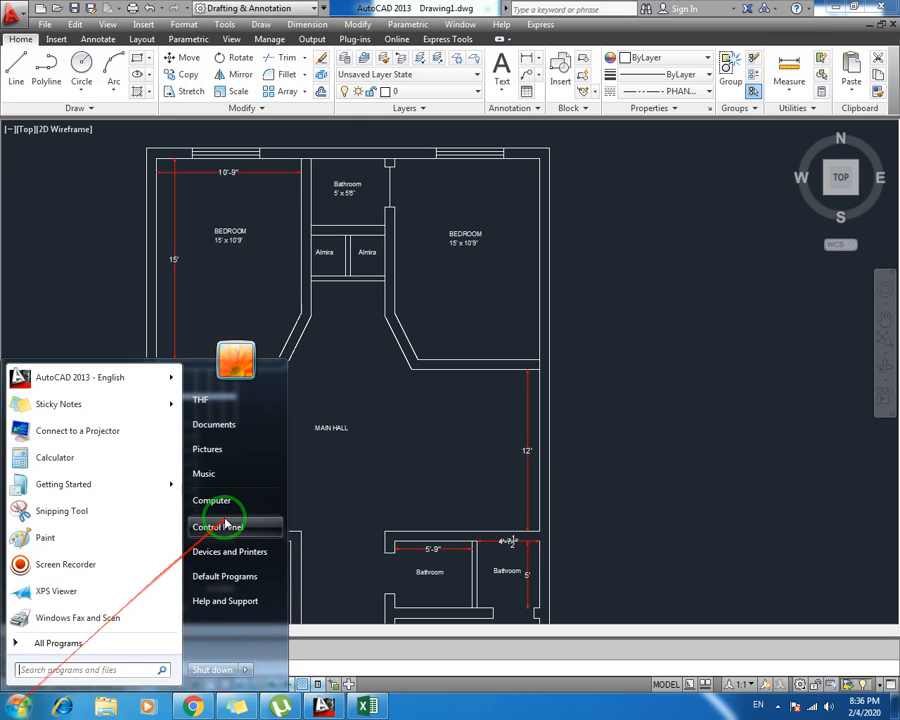
left_click(215, 495)
double_click(428, 132)
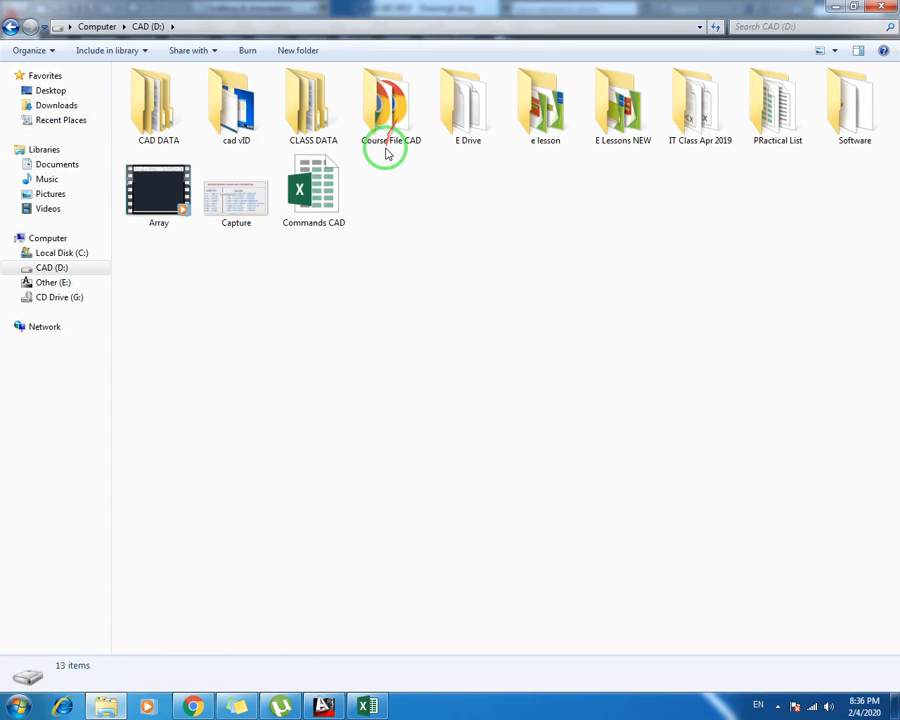
left_click(307, 88)
double_click(162, 104)
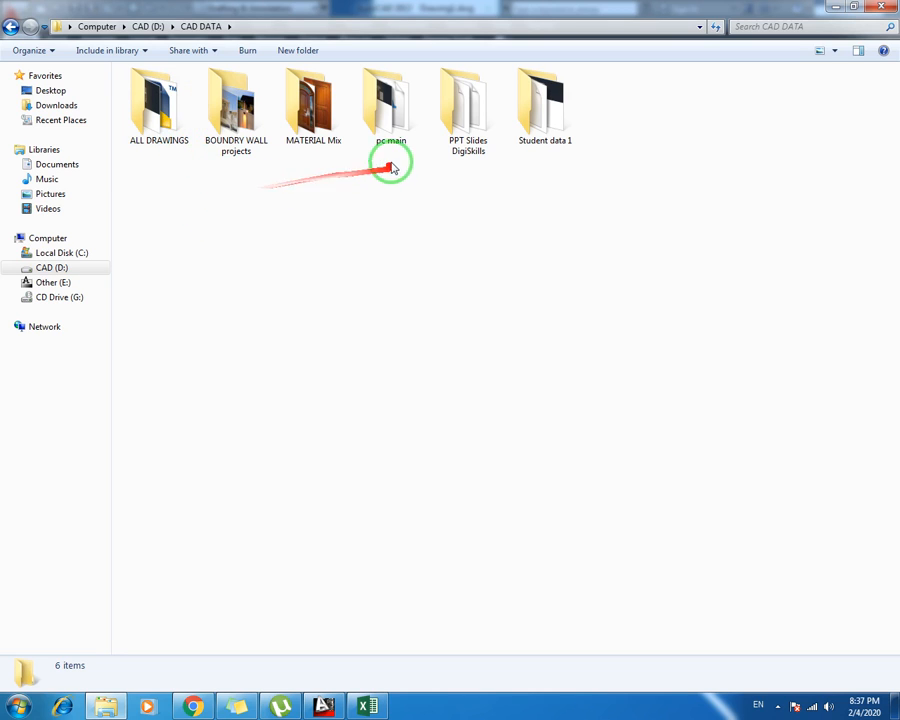
double_click(185, 135)
left_click(548, 115)
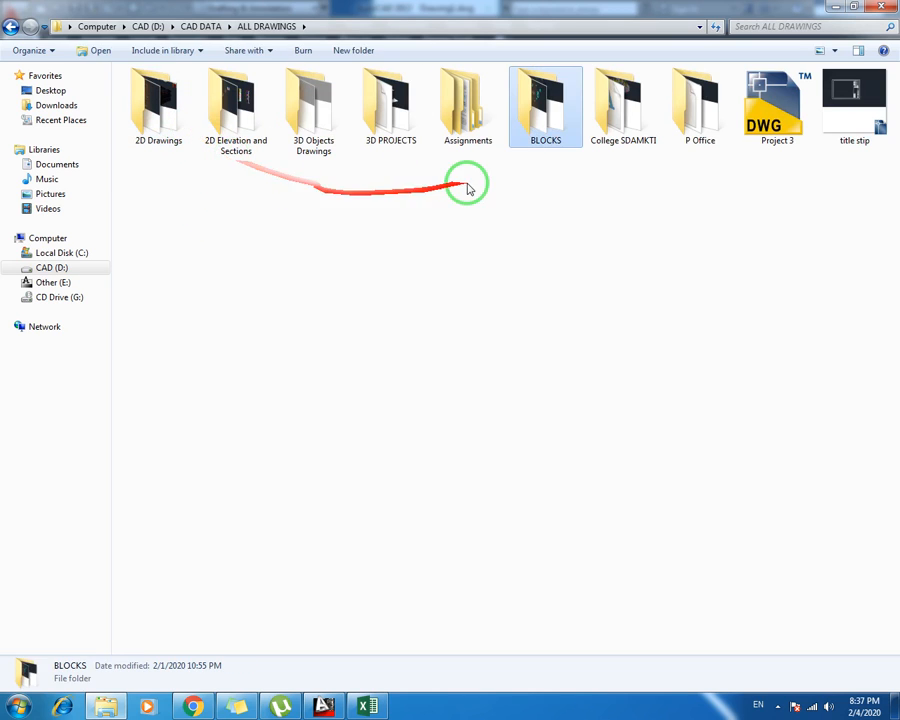
double_click(548, 115)
double_click(248, 132)
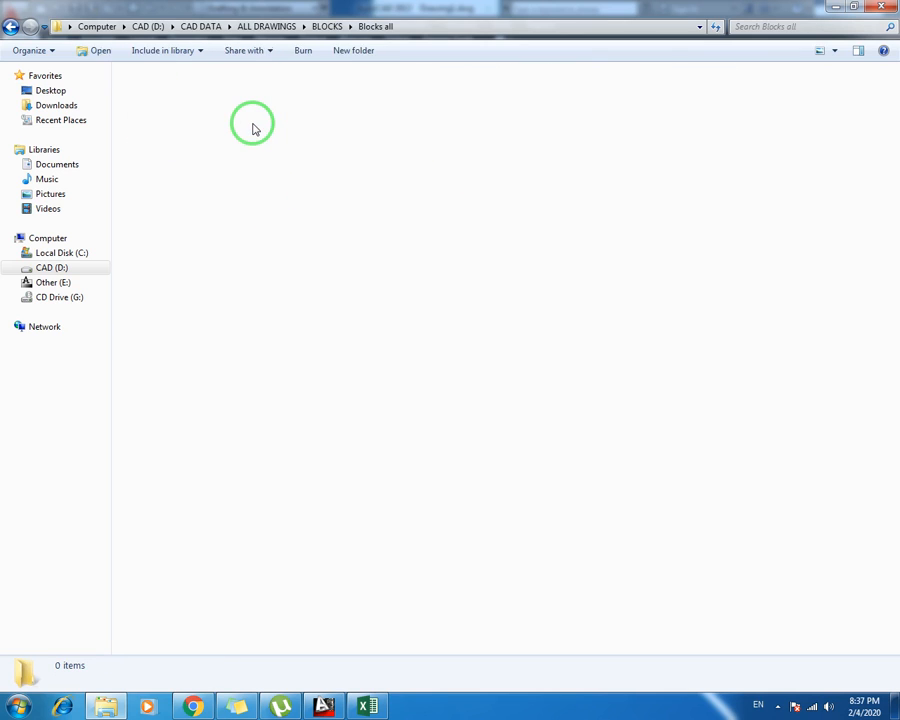
left_click(255, 128)
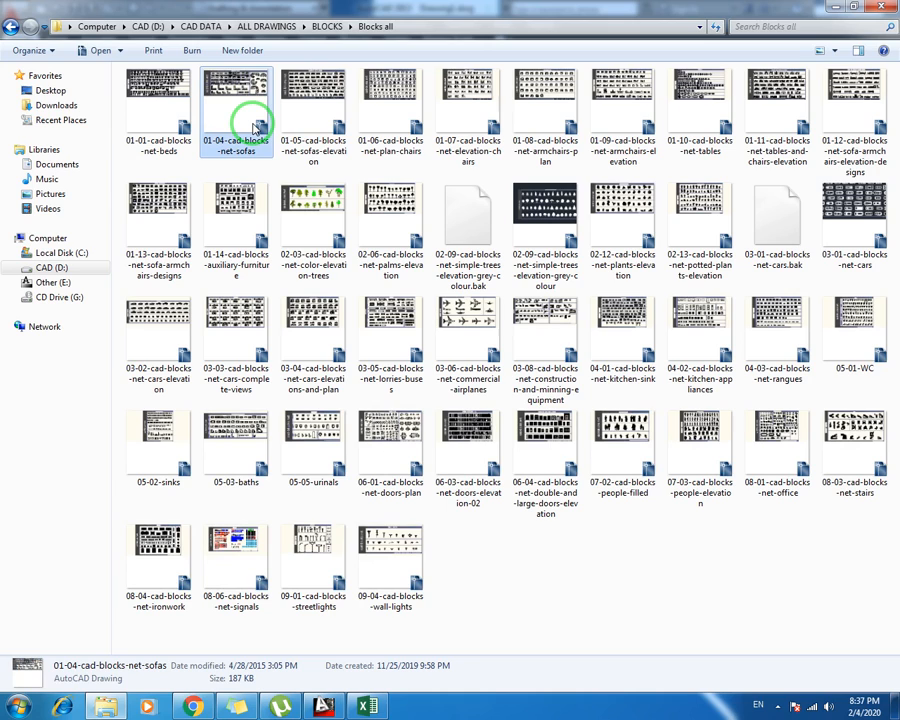
Open the 07-02-cad-blocks-people-filled drawing to view its blocks, and close it again
double_click(620, 420)
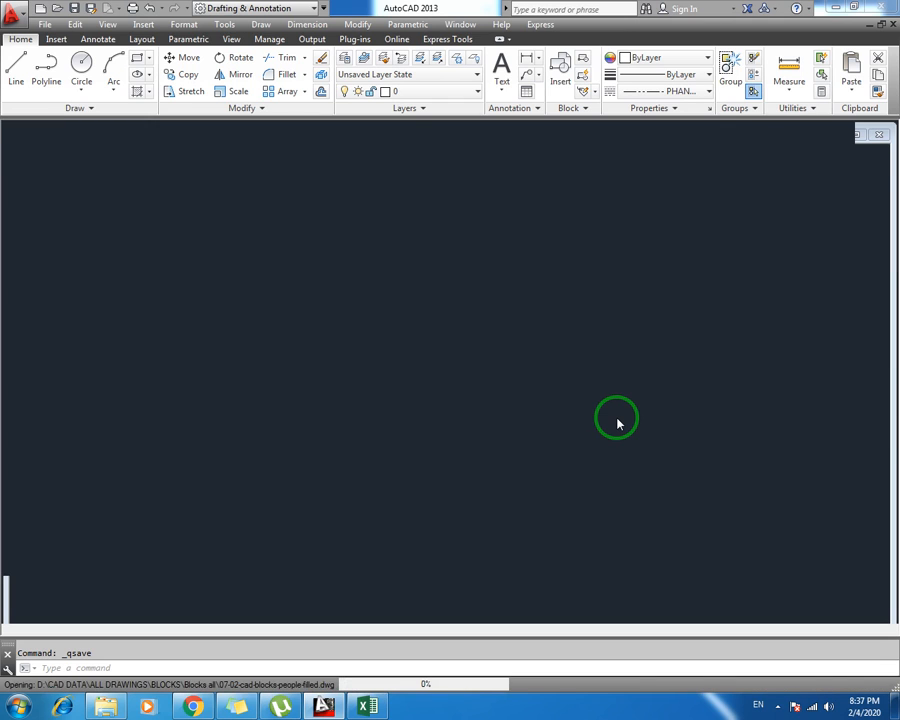
scroll(490, 357, "down", 2)
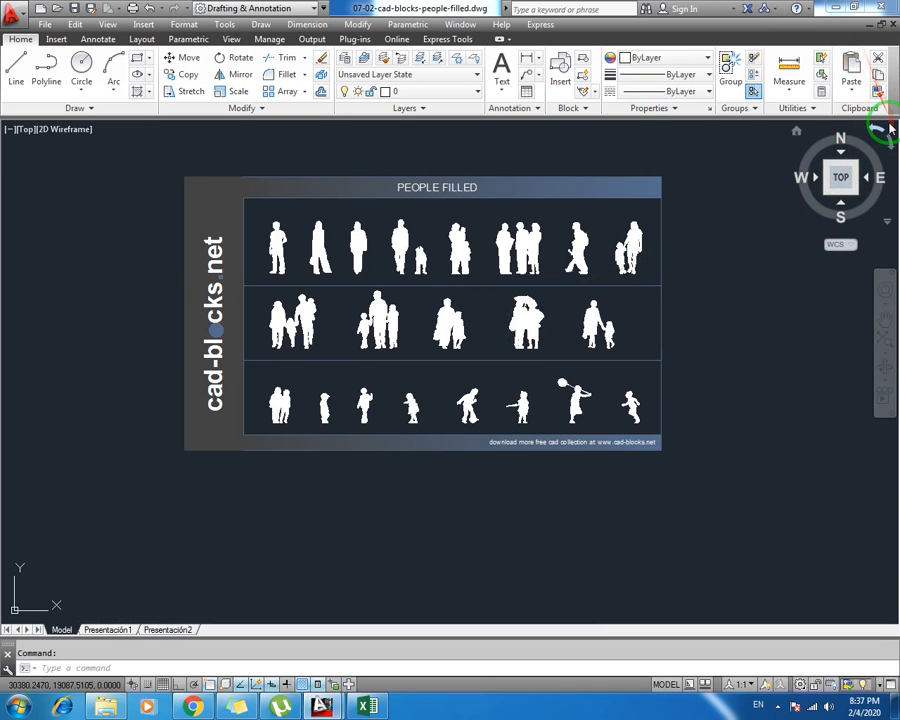
left_click(892, 25)
left_click(501, 380)
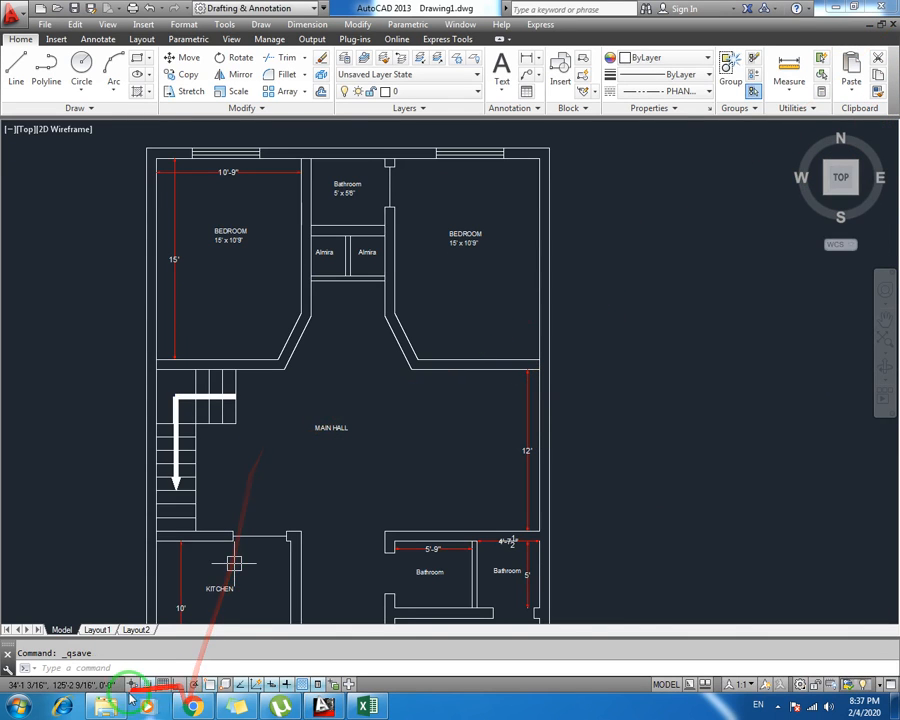
Return to the Blocks all folder in the file explorer and open the 05-03-baths drawing
left_click(105, 706)
left_click(299, 210)
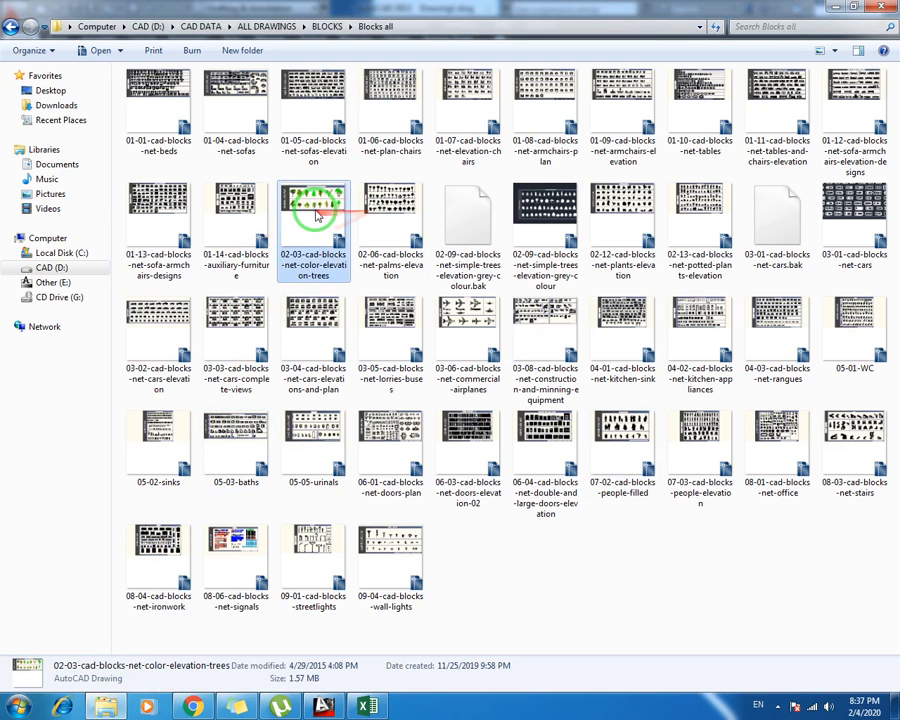
left_click(236, 440)
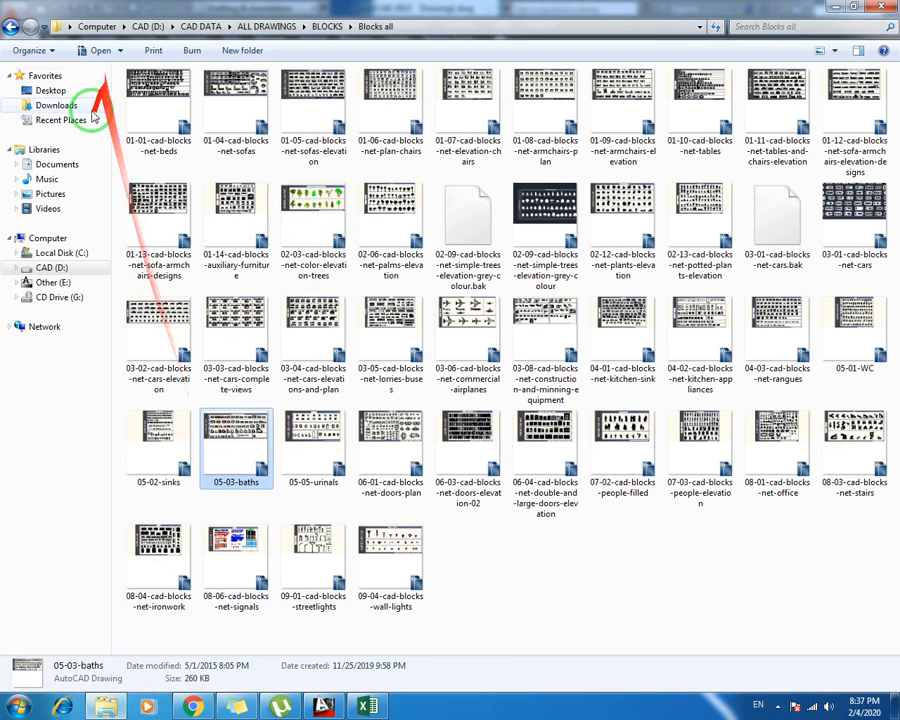
double_click(230, 452)
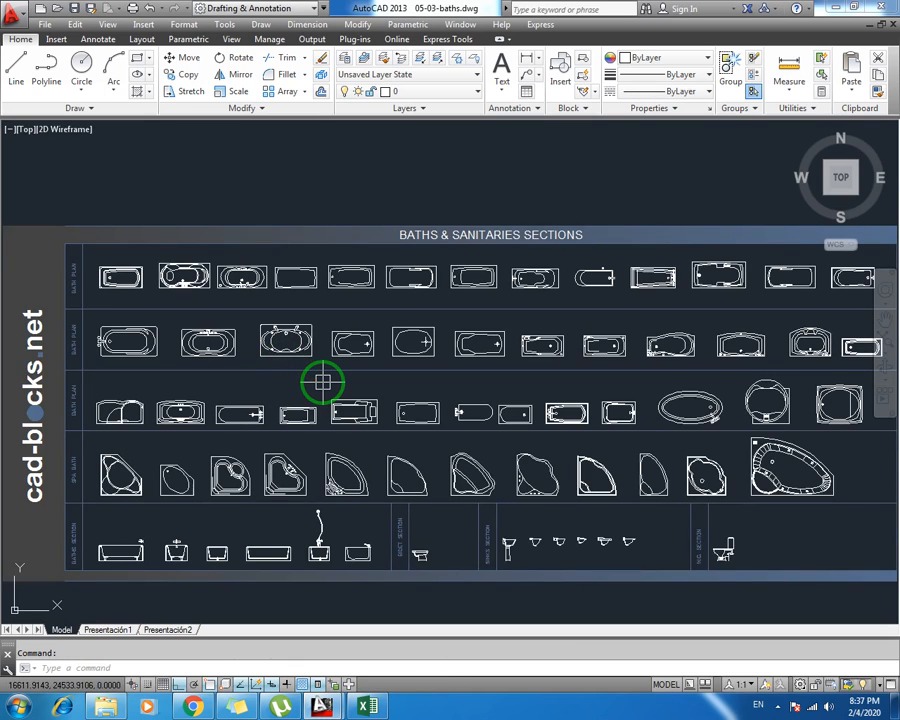
From the Blocks all folder, open the 03-04-cad-blocks-net-cars-elevations-and-plan drawing
left_click(118, 710)
left_click(160, 444)
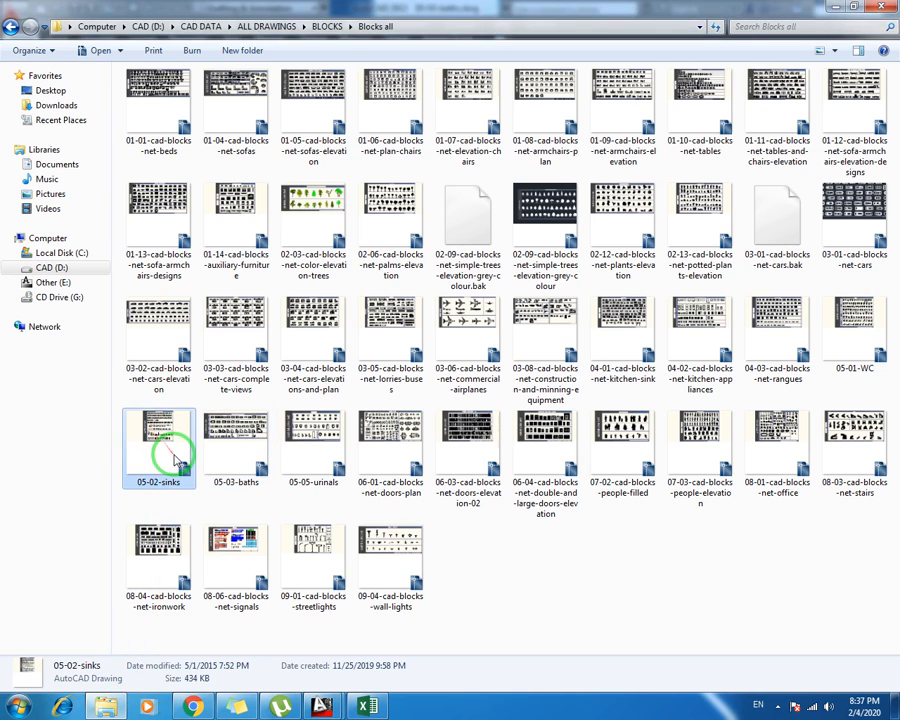
left_click(163, 360)
left_click(303, 333)
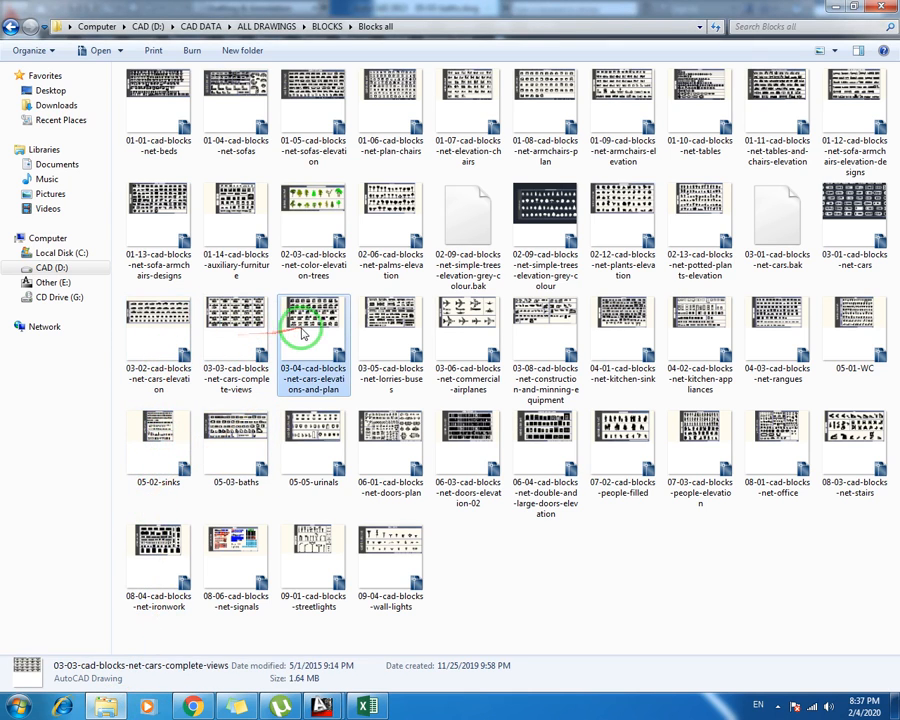
left_click(369, 337)
left_click(453, 345)
left_click(571, 335)
left_click(388, 334)
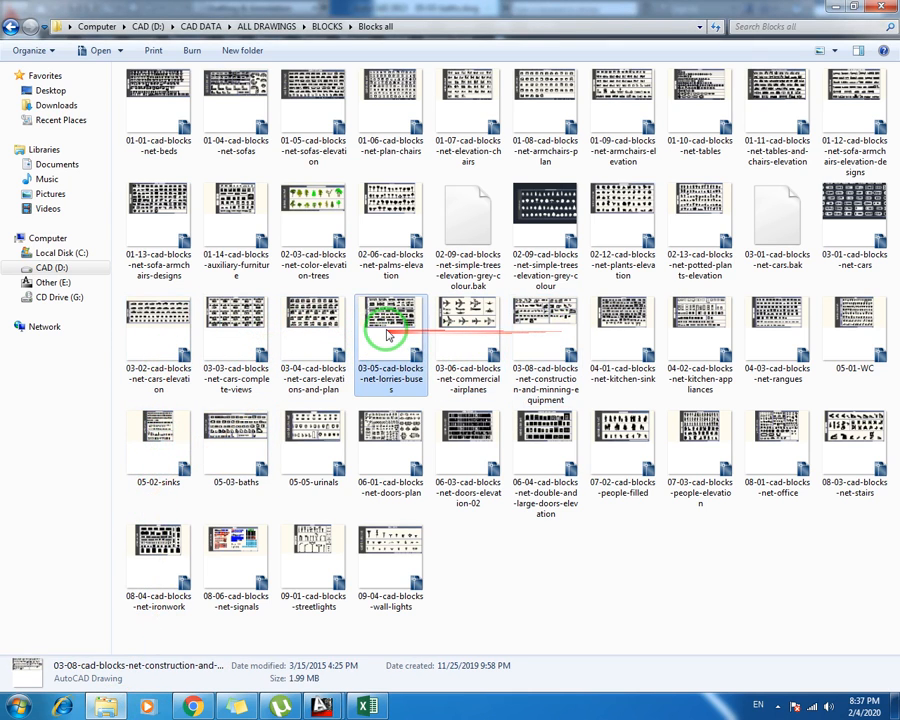
double_click(310, 335)
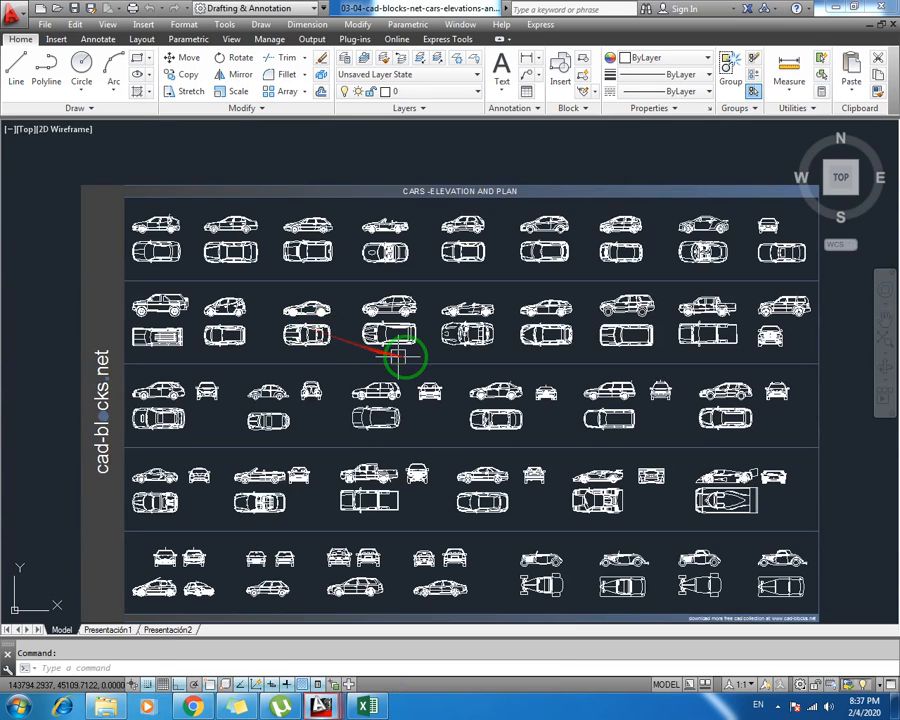
Copy the plan view of the third car in the second row to the clipboard
middle_click_drag(400, 352, 422, 282)
scroll(385, 494, "up", 2)
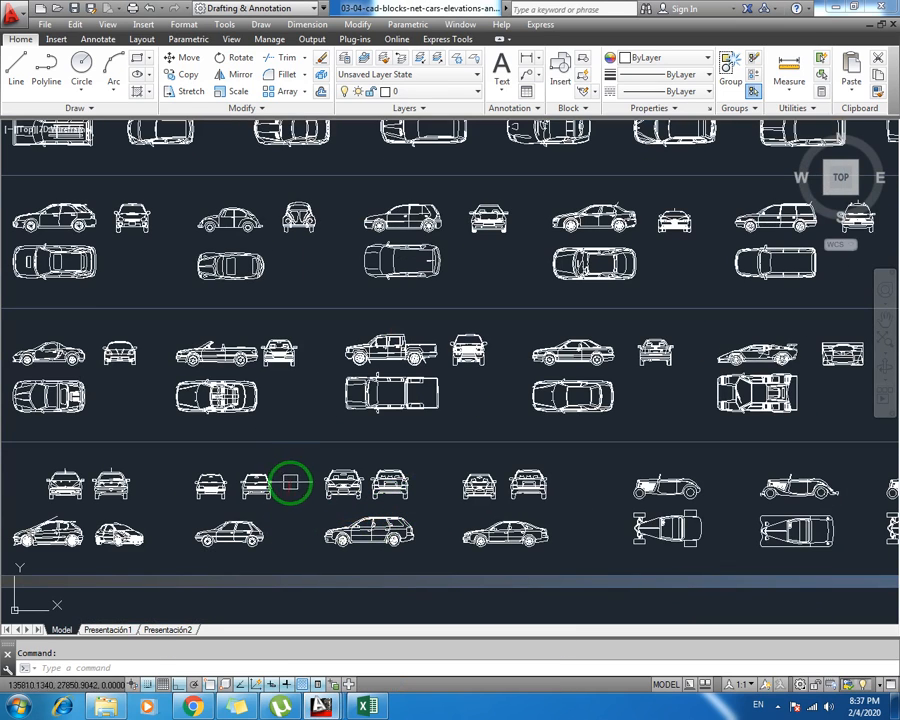
middle_click_drag(257, 452, 264, 534)
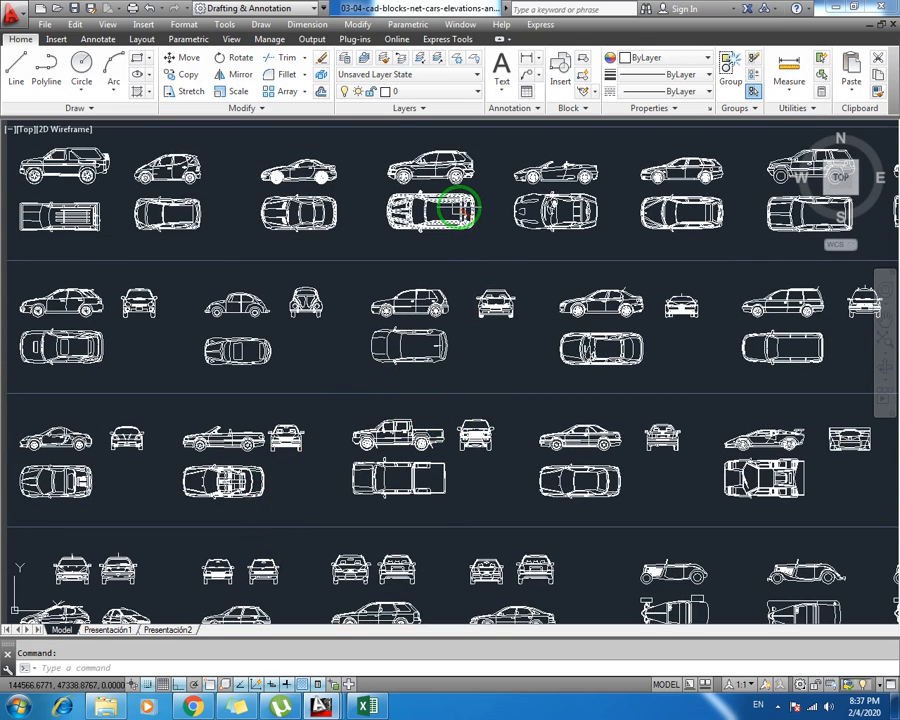
left_click(320, 209)
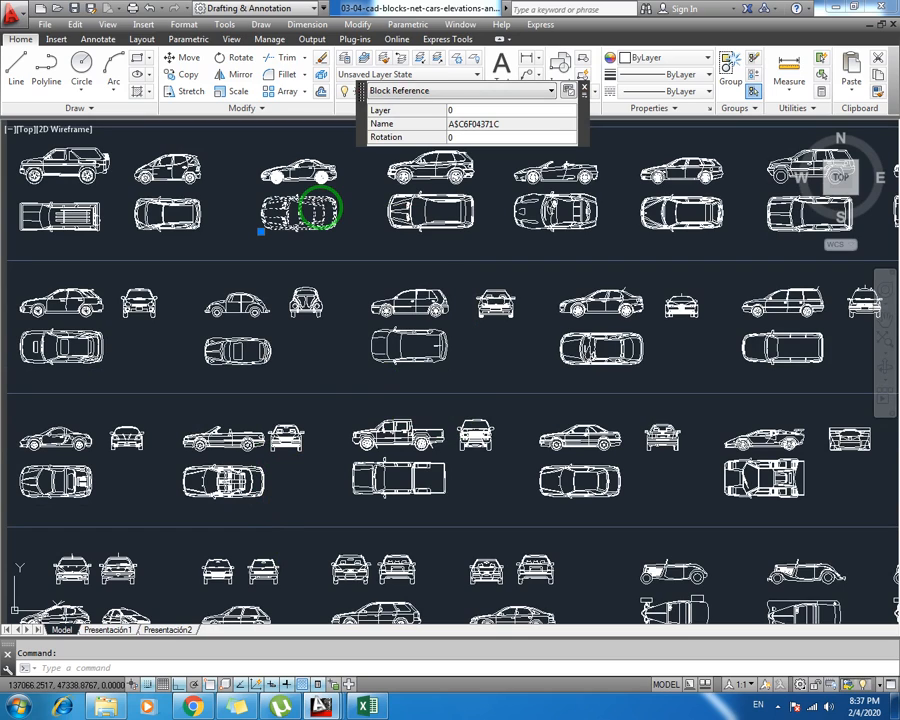
key("ctrl+c")
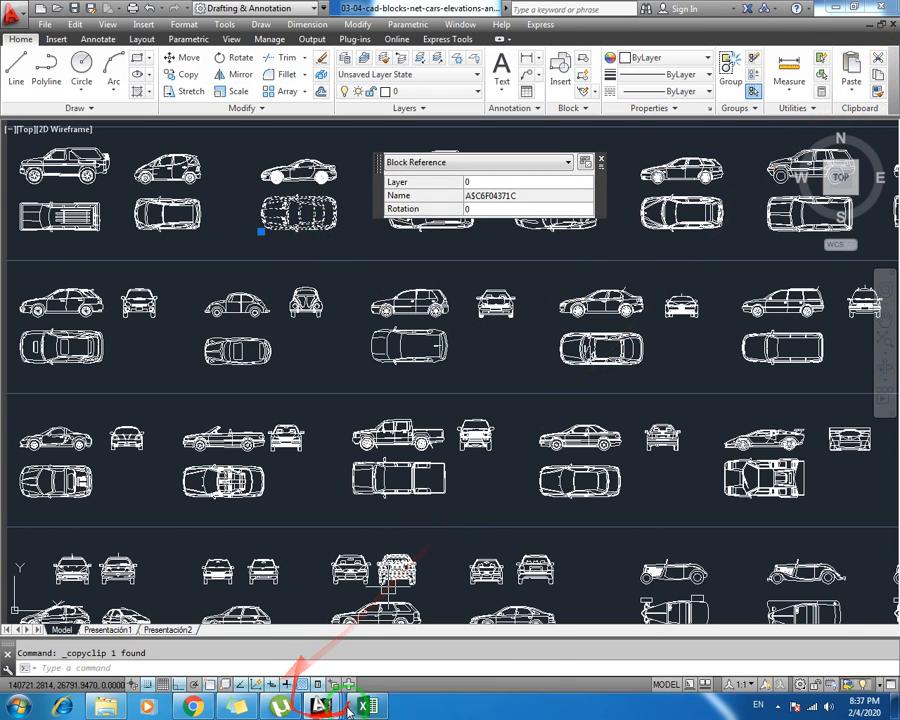
Switch to Drawing1 and paste the car block into the empty area beside the floor plan
mouse_move(318, 705)
left_click(187, 568)
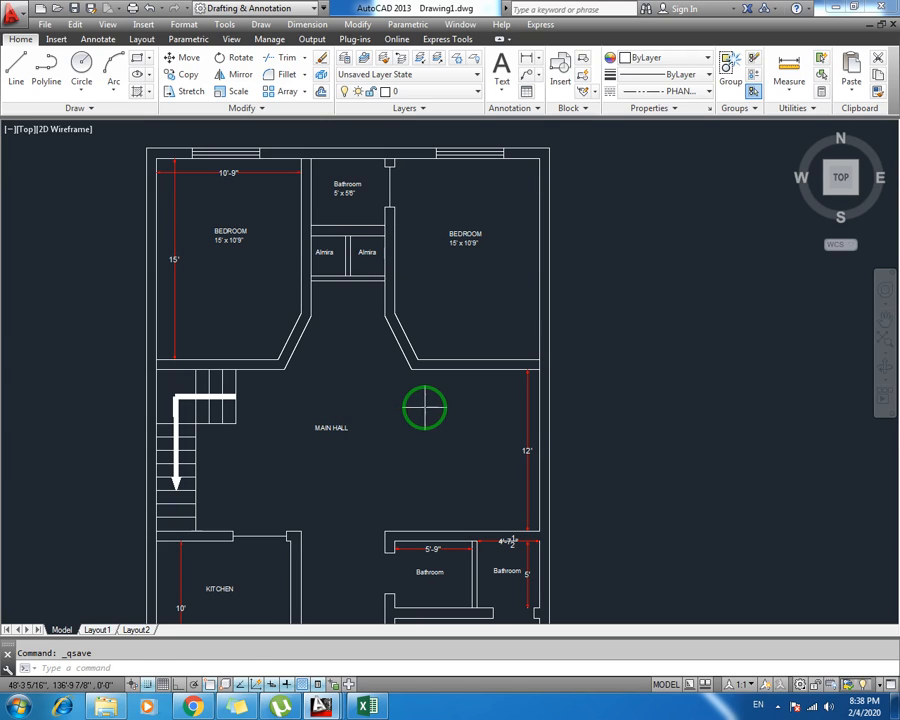
key("ctrl+v")
scroll(430, 395, "down", 5)
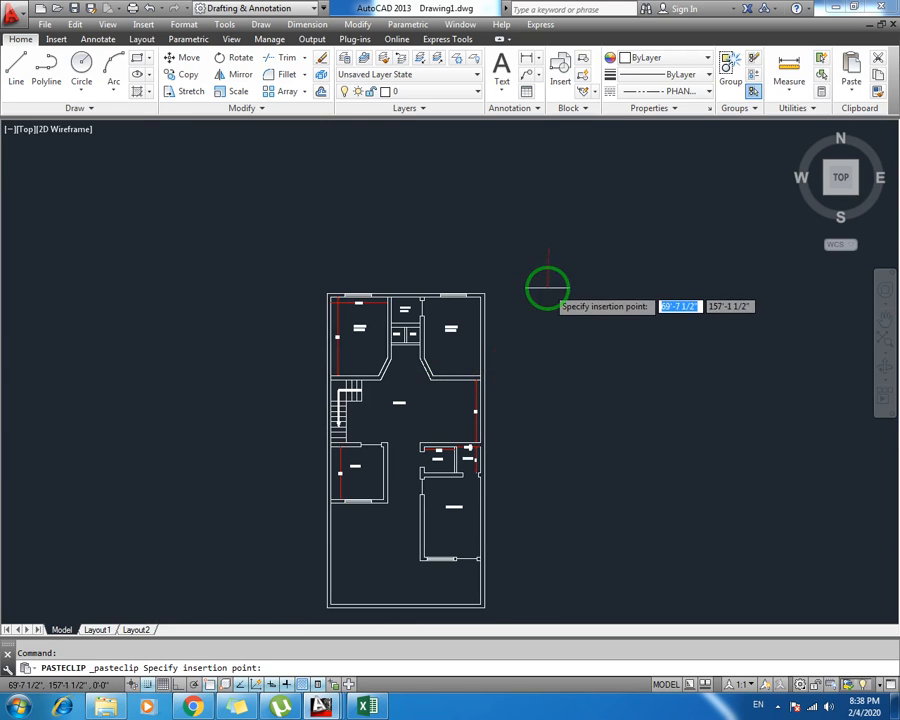
scroll(615, 290, "down", 4)
middle_click_drag(639, 261, 396, 364)
scroll(508, 331, "down", 2)
left_click(602, 276)
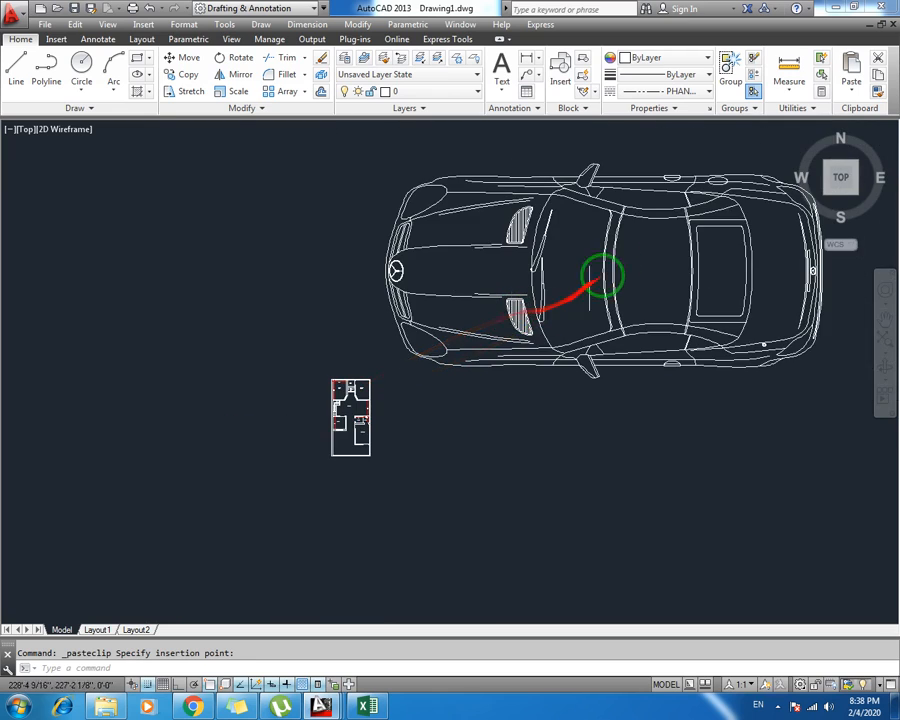
mouse_move(602, 276)
middle_mouse_down()
mouse_move(466, 341)
mouse_move(465, 318)
middle_mouse_up()
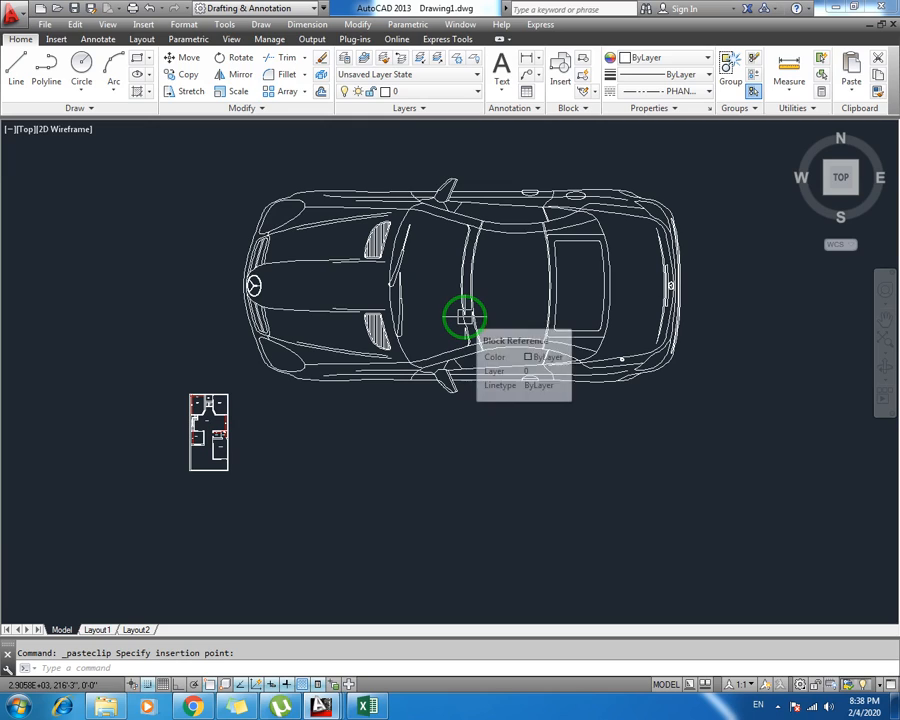
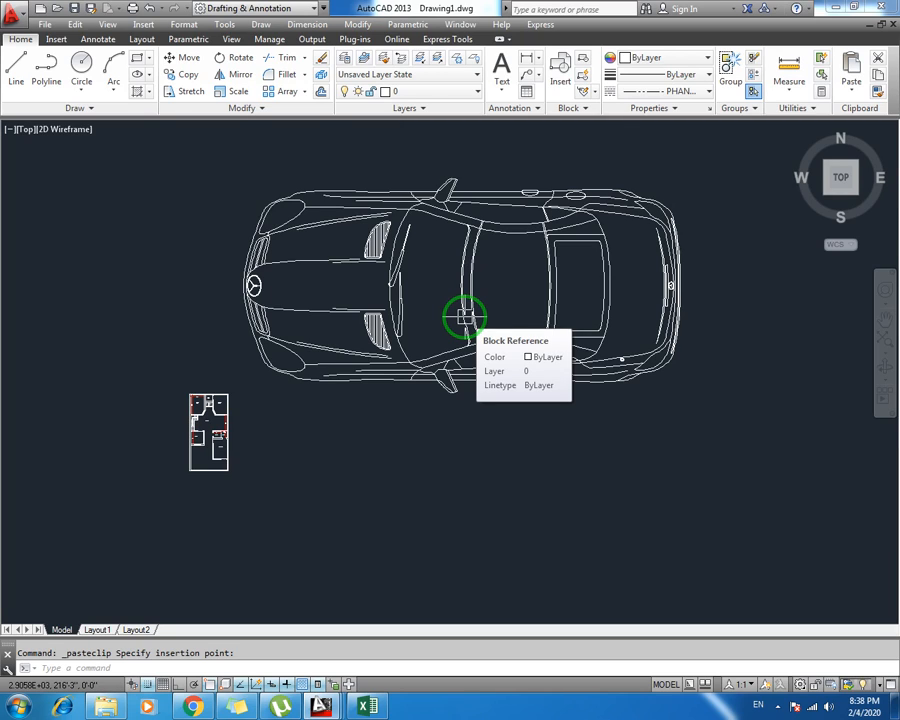
Scale the pasted car block by a factor of 0.5 from a base point just below it
key("Escape")
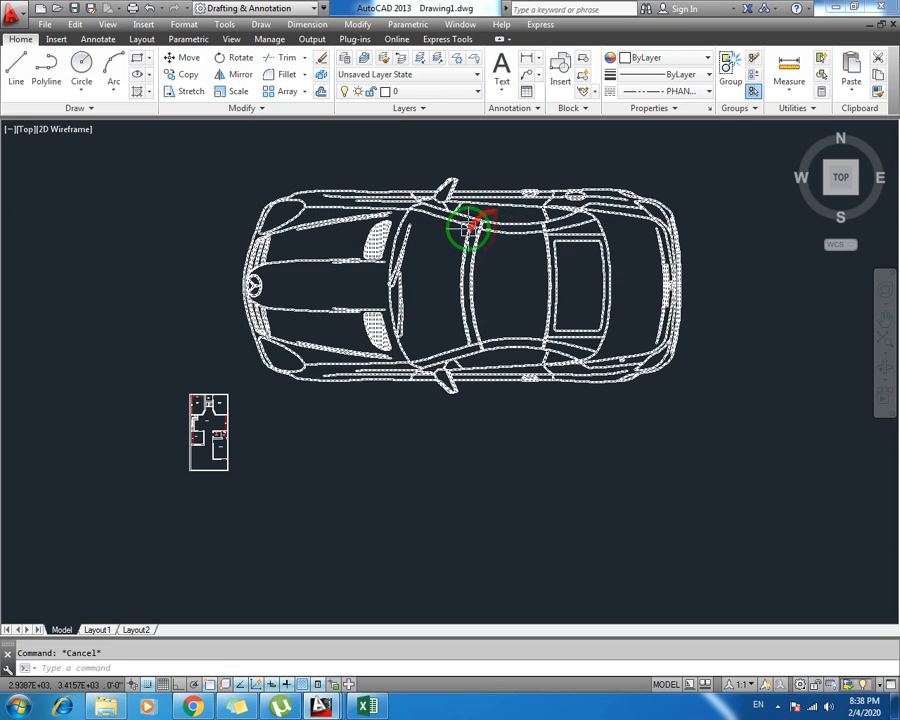
left_click(474, 225)
type("c")
key("Return")
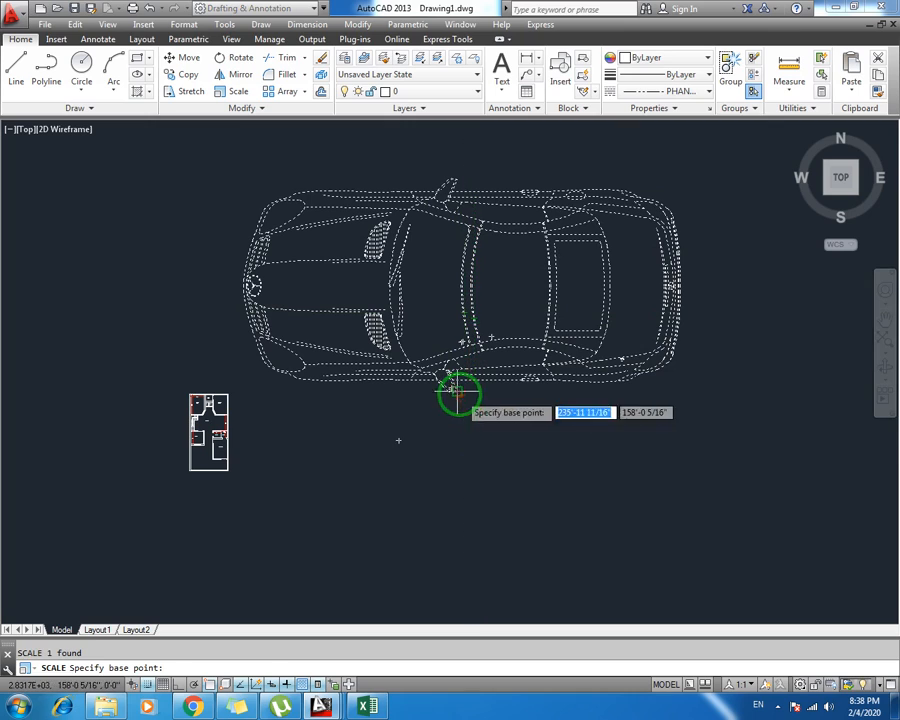
left_click(466, 418)
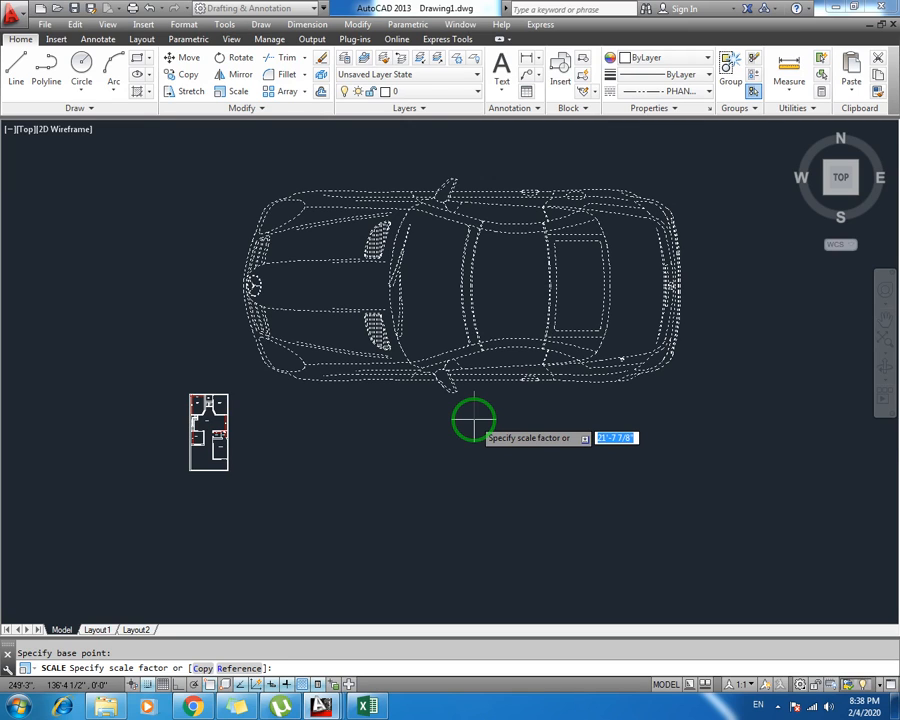
type("0.5")
key("Return")
scroll(474, 410, "up", 2)
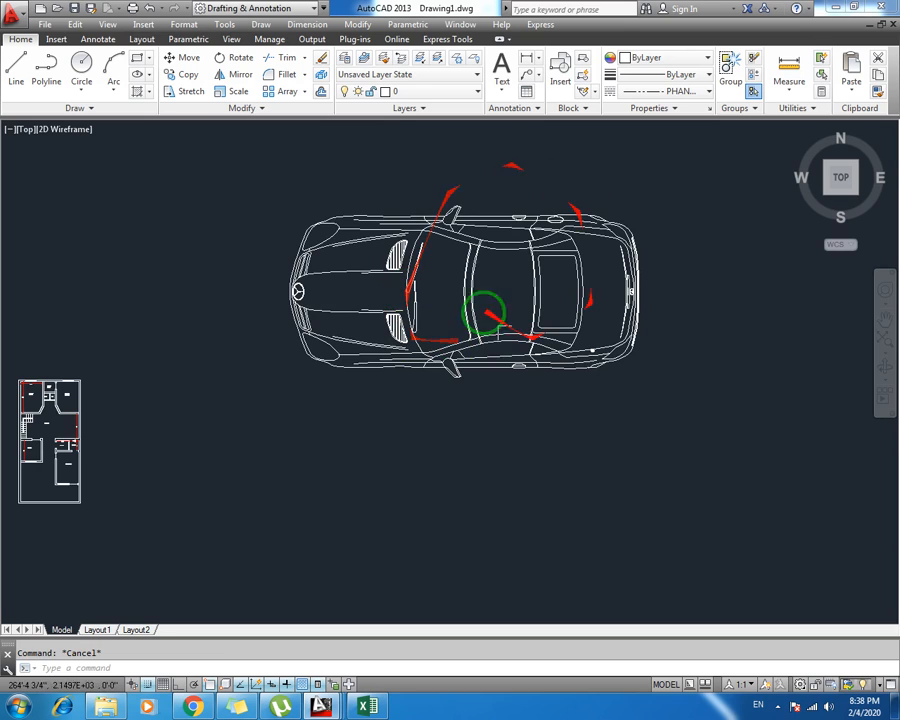
Halve the car block's size again with a scale factor of 0.5, using a base point on its lower edge
left_click(520, 196)
left_click(487, 294)
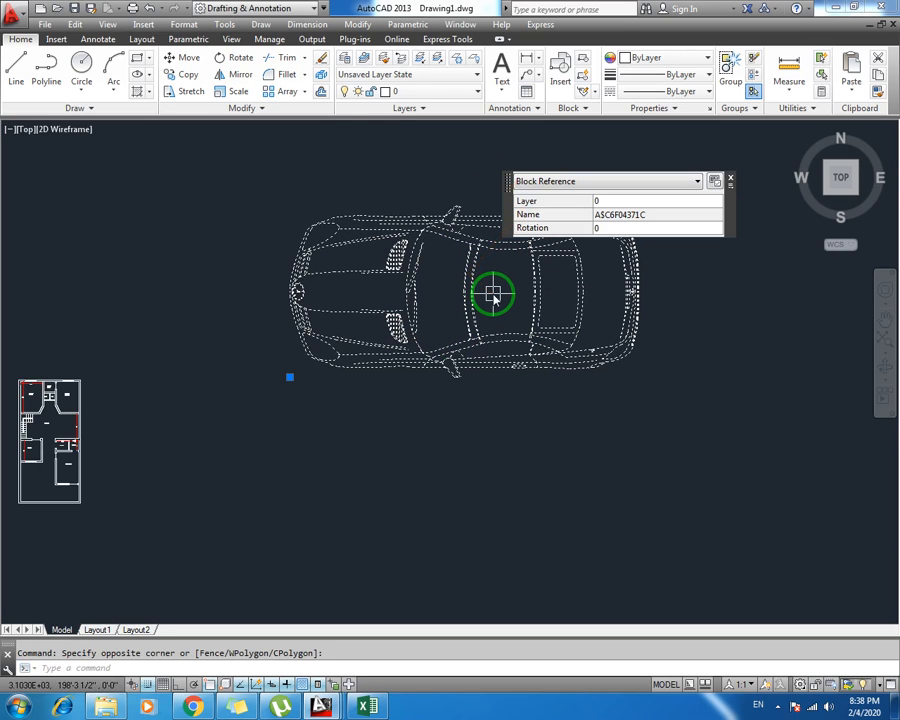
type("sc")
key("Return")
left_click(487, 372)
type(".5")
key("Return")
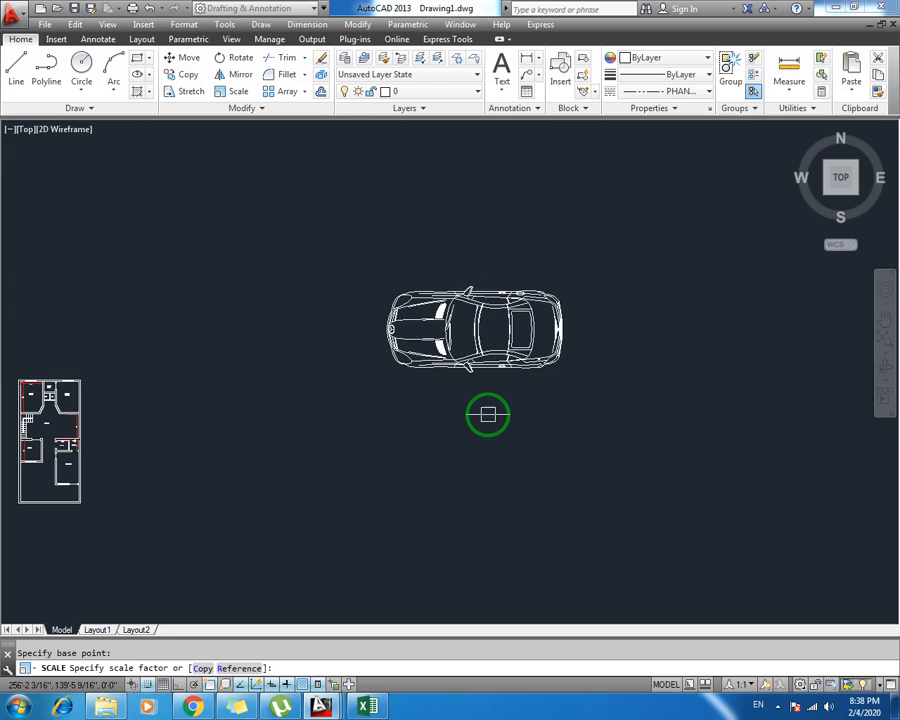
key("Escape")
left_click(532, 238)
left_click(436, 372)
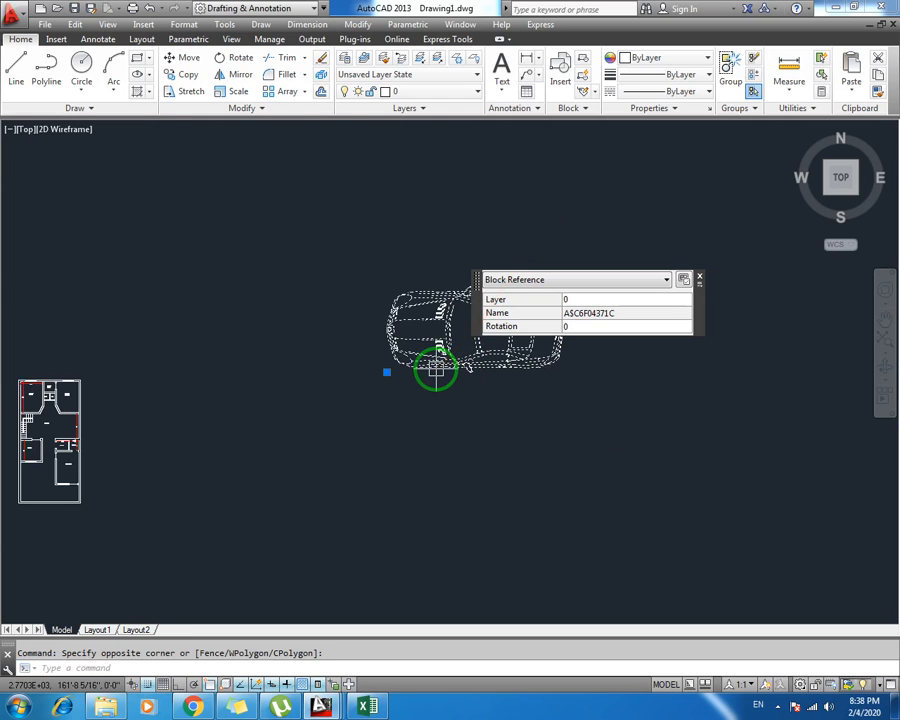
type("sc")
key("Return")
left_click(437, 413)
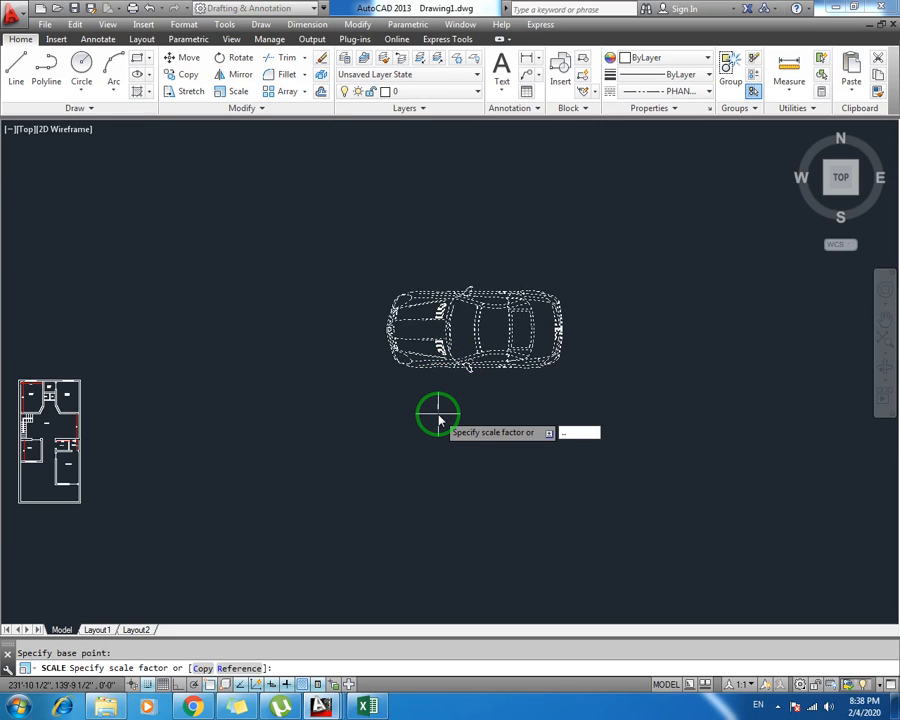
type("..4")
key("Return")
key("Escape")
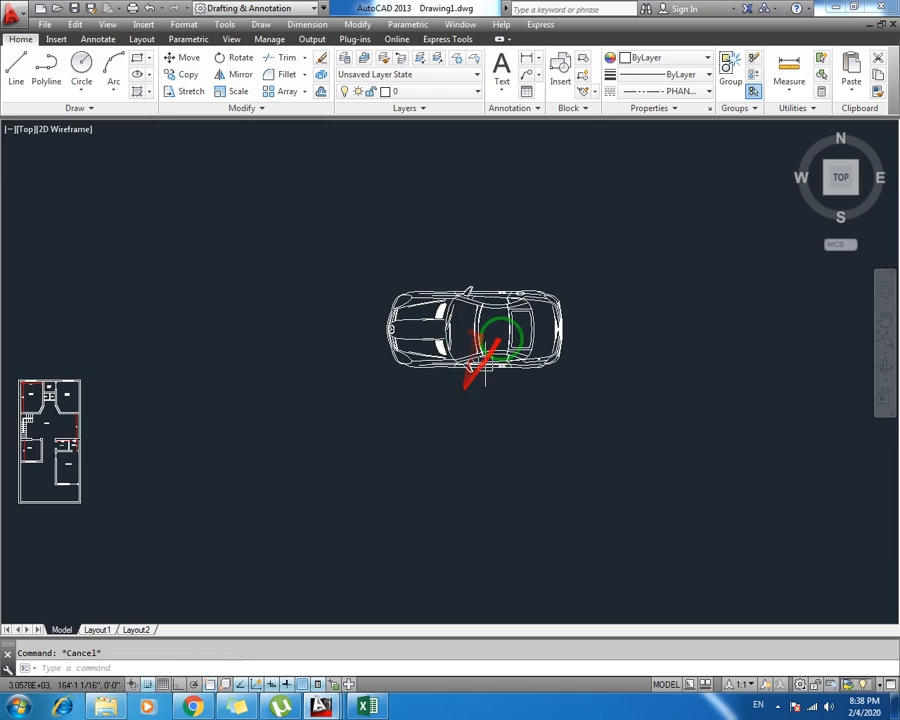
Scale the car block by a factor of 0.4 from a base point just below it
left_click(497, 338)
left_click(460, 372)
type("sc")
key("Return")
left_click(463, 382)
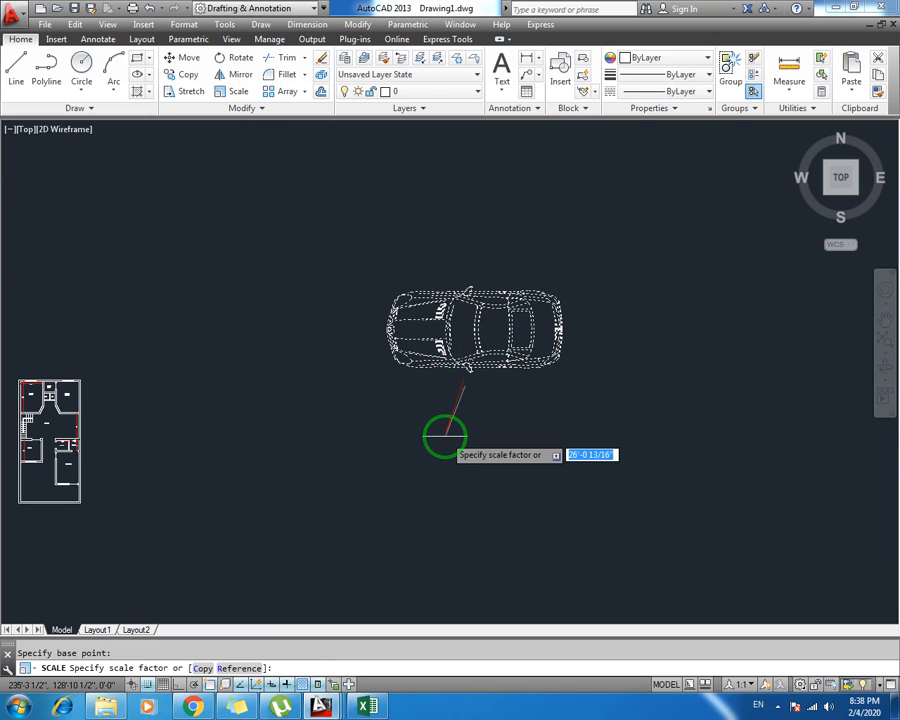
type("0.4")
key("Return")
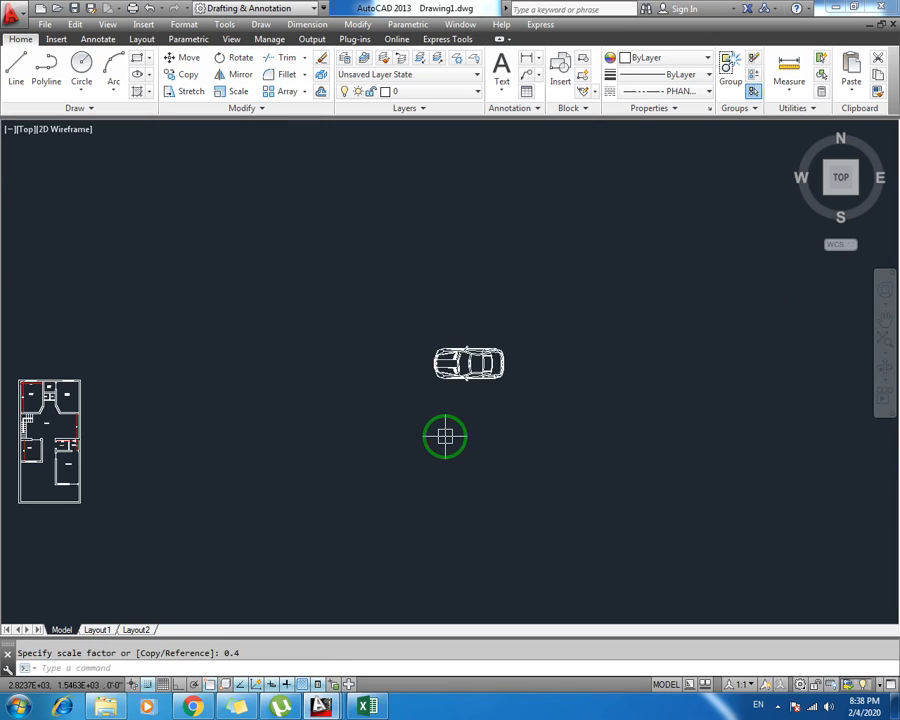
key("Escape")
Move the reduced car block close to the floor plan, just outside its lower right corner
left_click(525, 313)
left_click(454, 382)
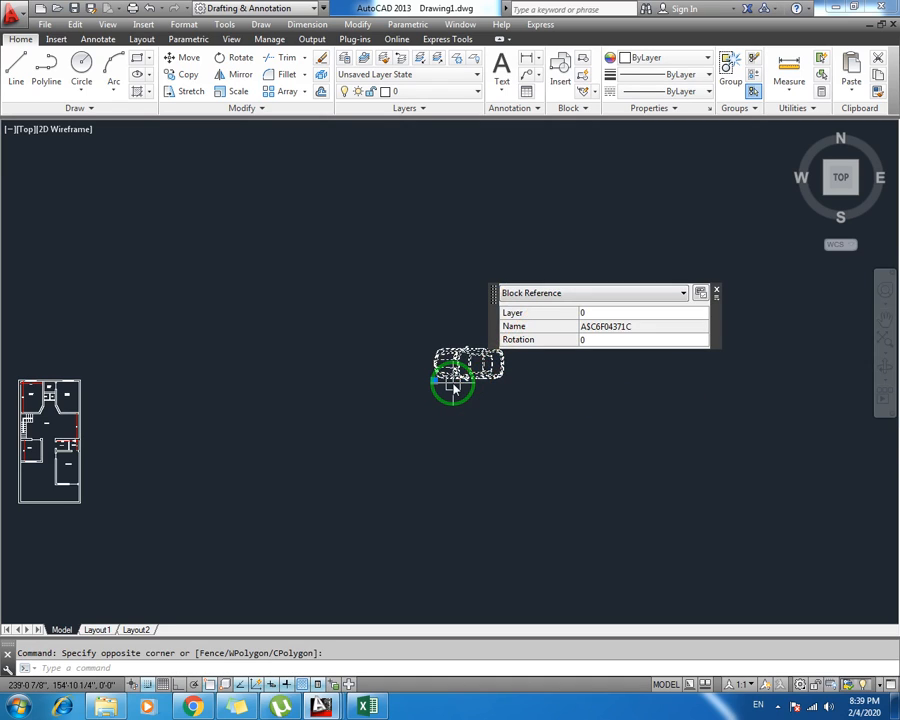
type("c")
key("BackSpace")
type("m")
key("Return")
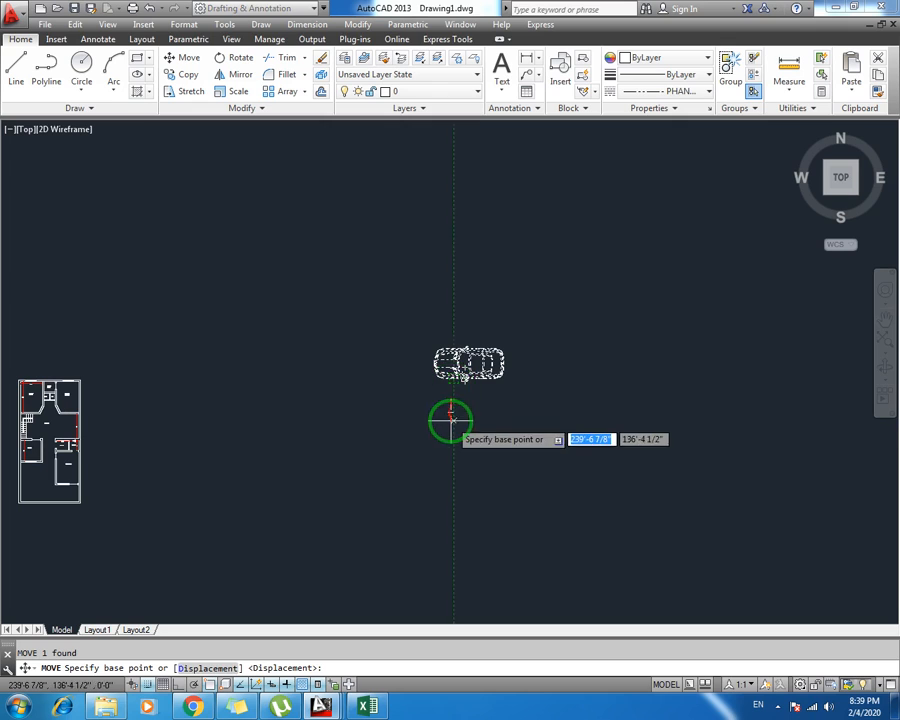
left_click(453, 420)
left_click(128, 567)
key("Escape")
Rotate the car block to 270 degrees with Ortho on, so that its front points up the plan
scroll(160, 526, "down", 1)
middle_click_drag(170, 510, 354, 406)
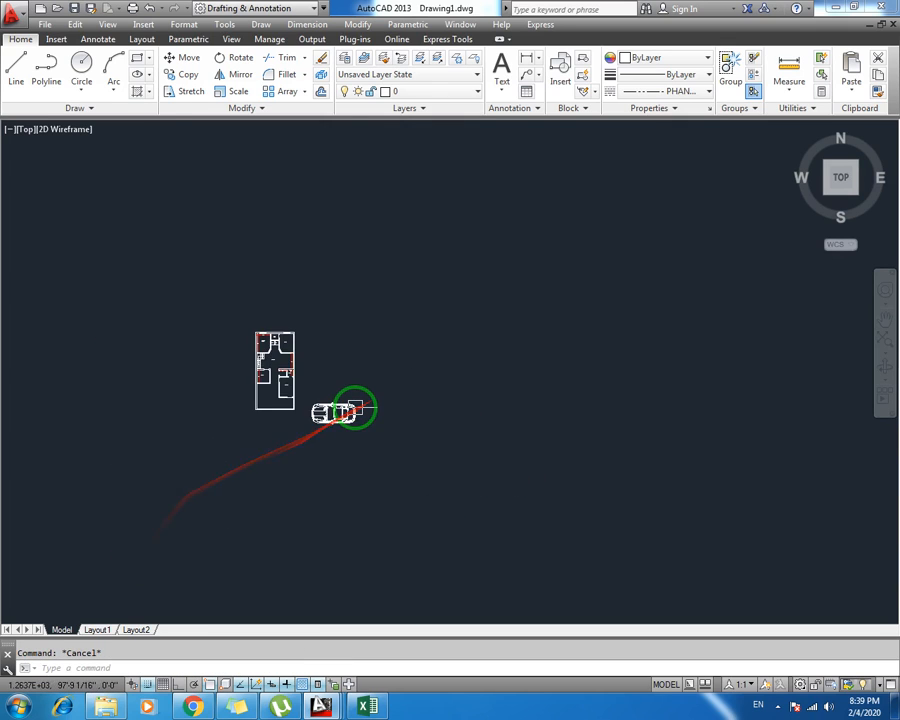
scroll(356, 406, "up", 2)
left_click(330, 418)
left_click(291, 481)
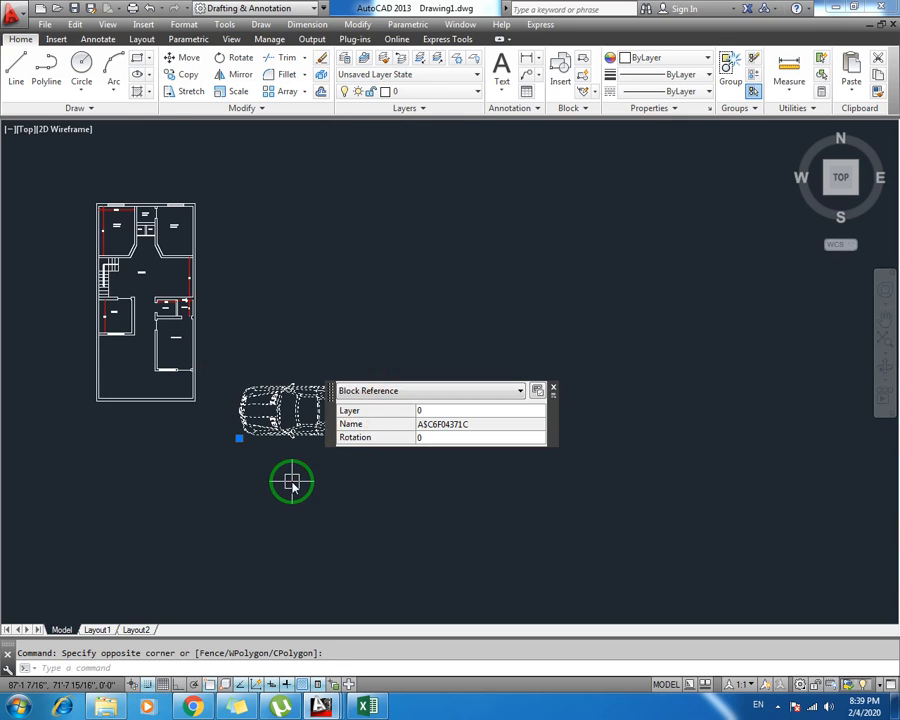
left_click(291, 479)
type("ro")
key("Return")
left_click(296, 485)
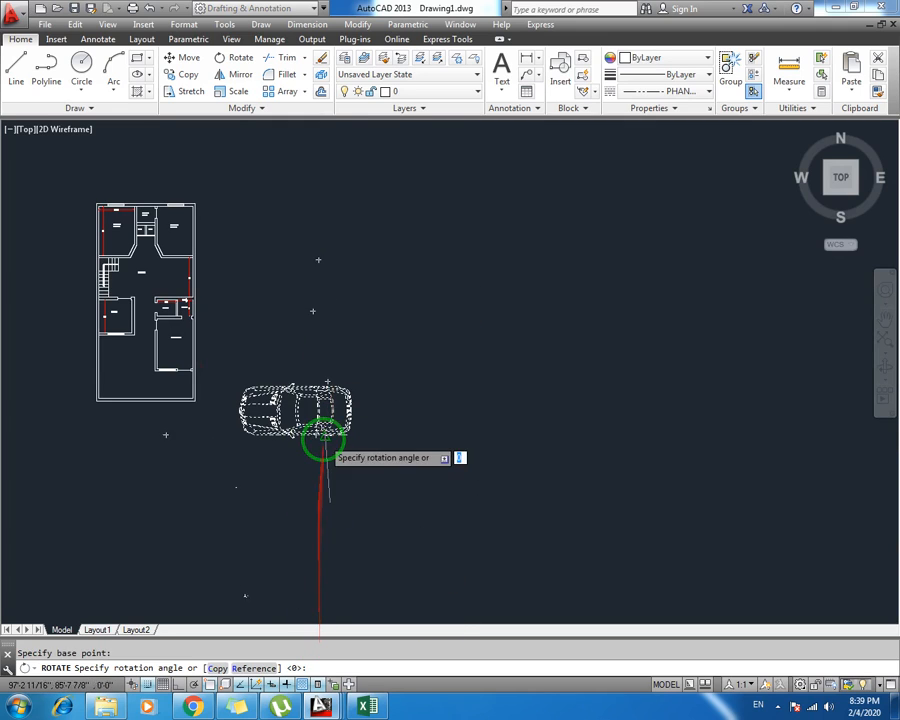
middle_click_drag(322, 436, 320, 380)
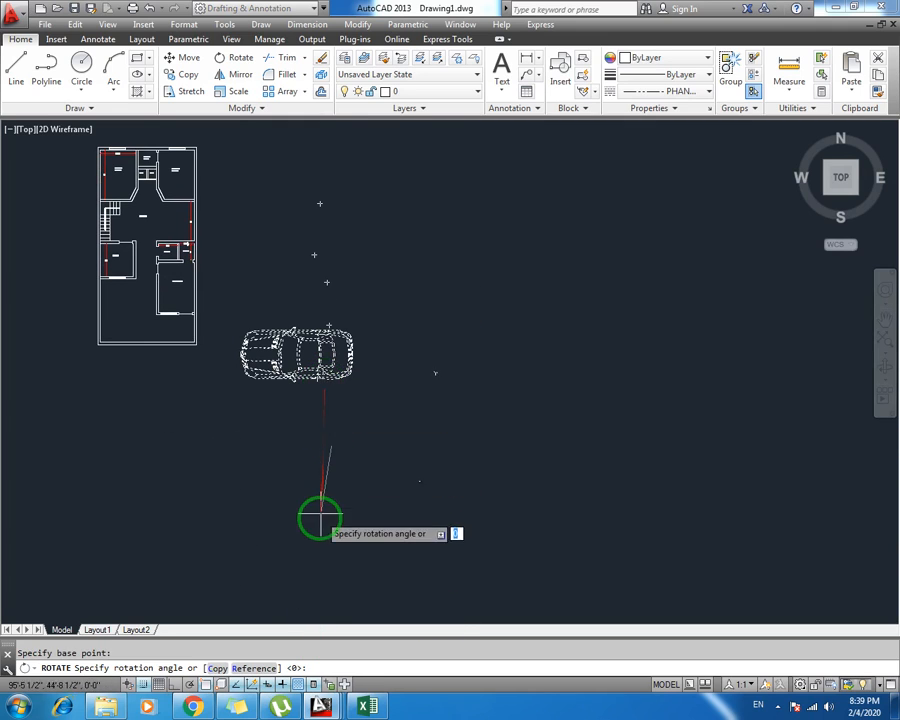
key("F8")
left_click(331, 583)
middle_click_drag(429, 470, 368, 488)
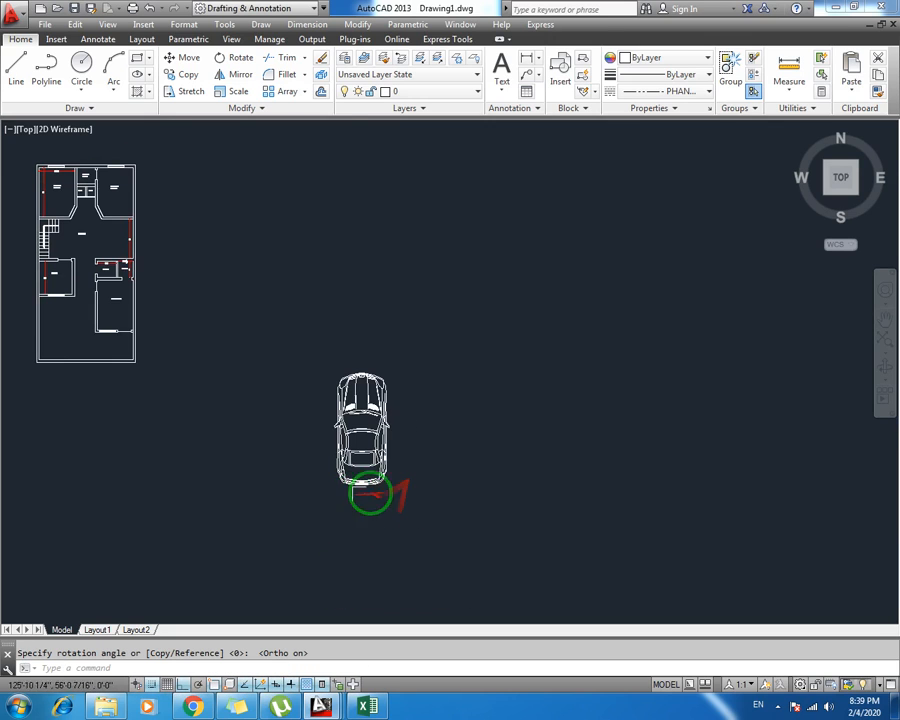
left_click(426, 362)
left_click(347, 464)
type("sc")
key("space")
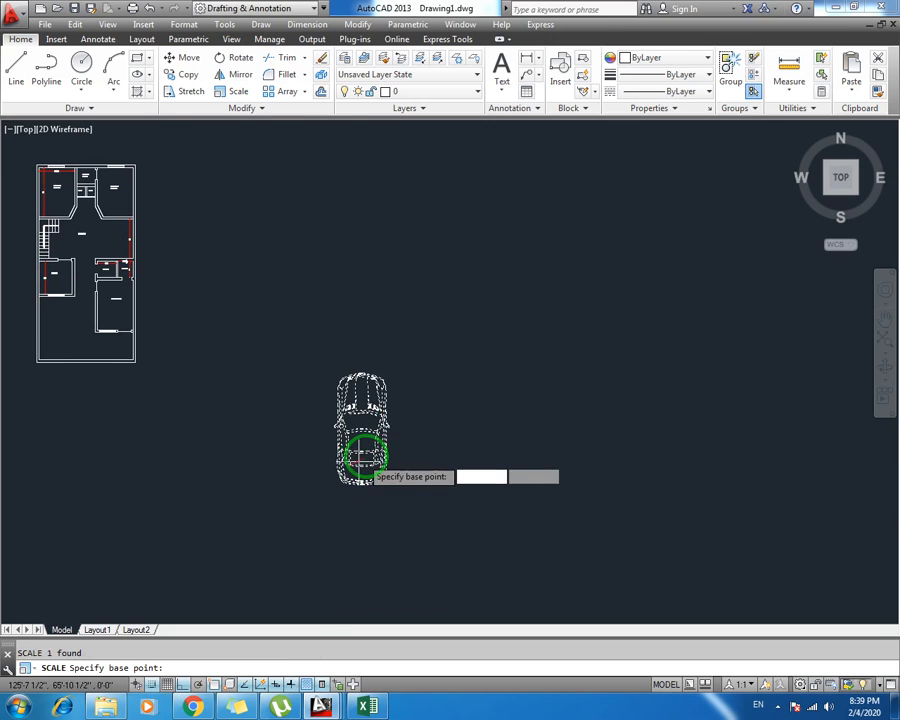
double_click(366, 460)
key("Escape")
Scale the upright car block by a factor of 0.5 from a base point beside its left side
left_click(410, 377)
left_click(342, 446)
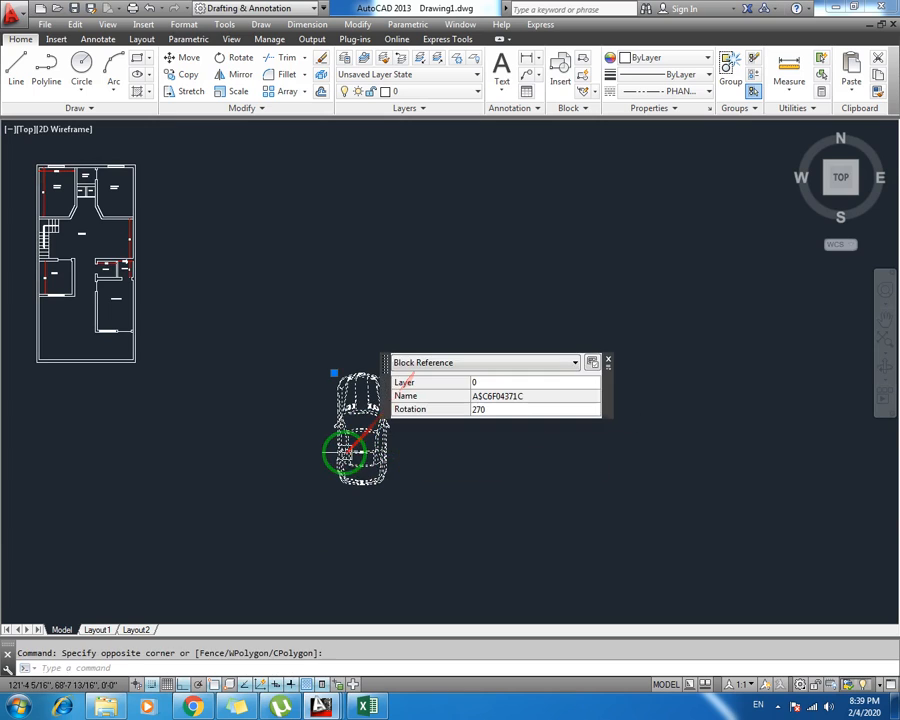
type("sc")
key("space")
left_click(336, 457)
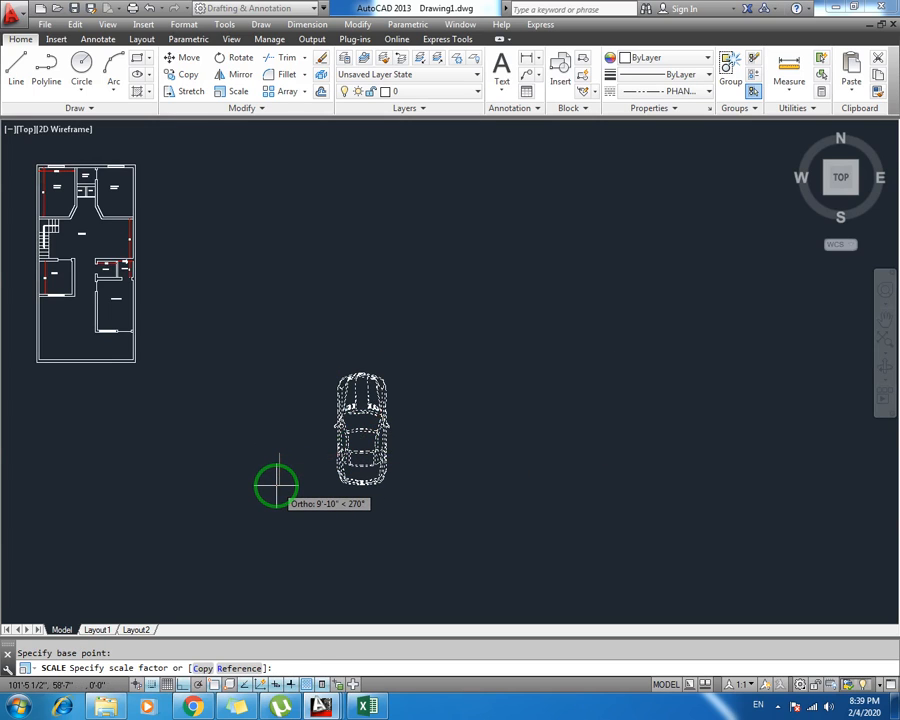
type(".5")
key("Return")
key("Escape")
Move the car block with Ortho off onto the floor plan, over the right side of the guest room
left_click(380, 402)
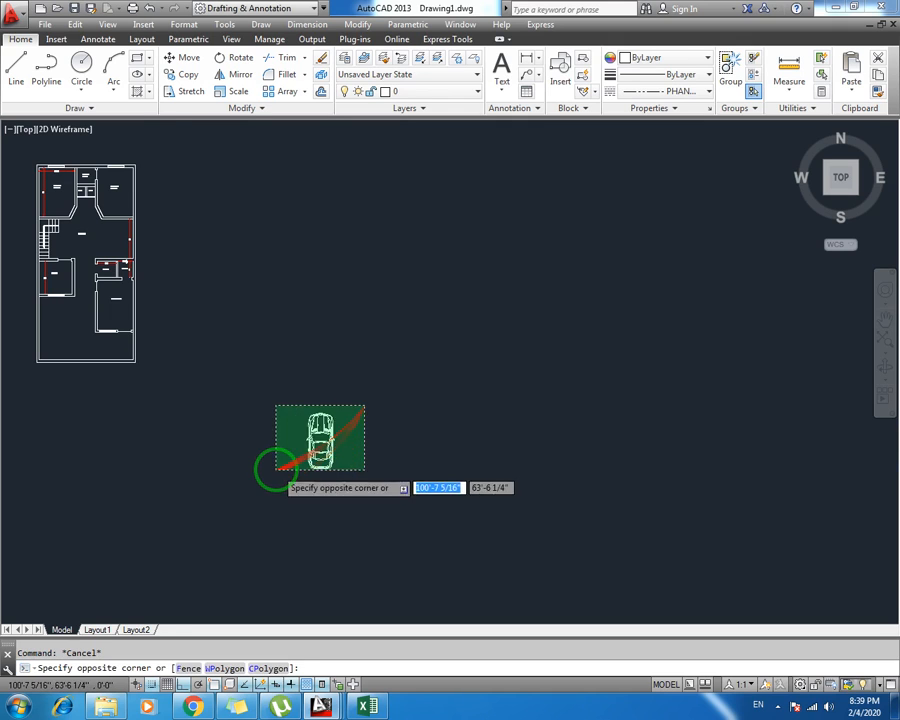
left_click(274, 466)
type("m")
key("space")
left_click(250, 465)
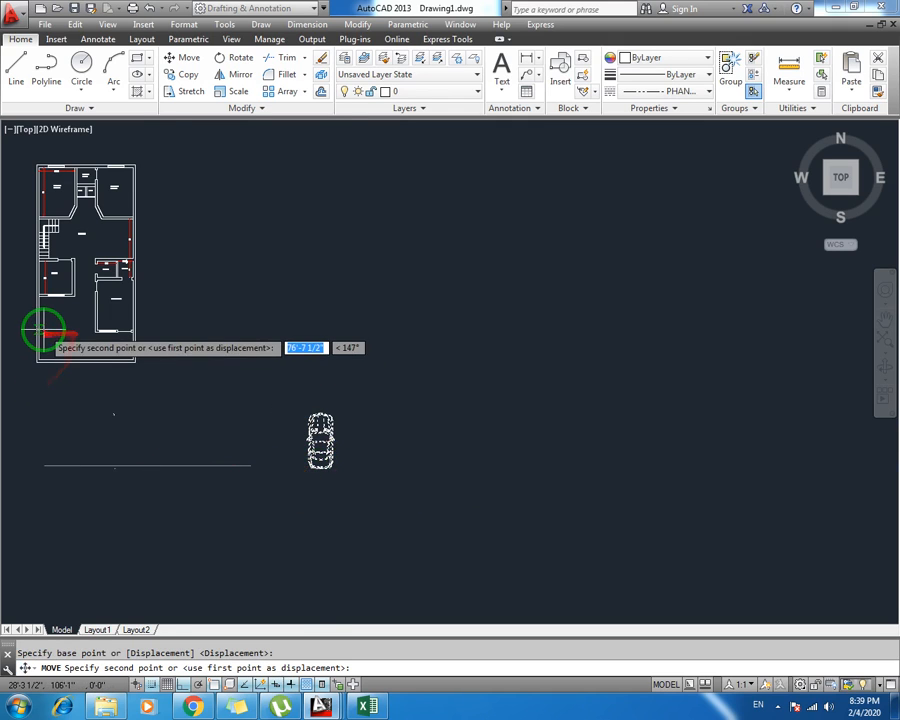
scroll(48, 330, "up", 2)
left_click(88, 380)
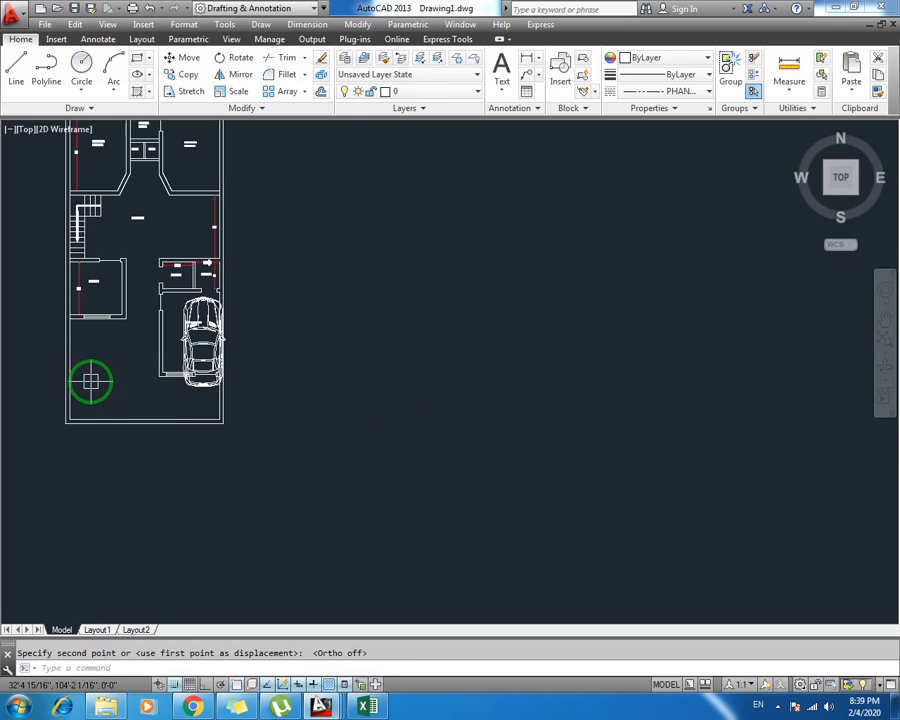
key("Escape")
Scale the car block over the guest room by 0.5 from a base point outside the right wall
scroll(85, 350, "up", 2)
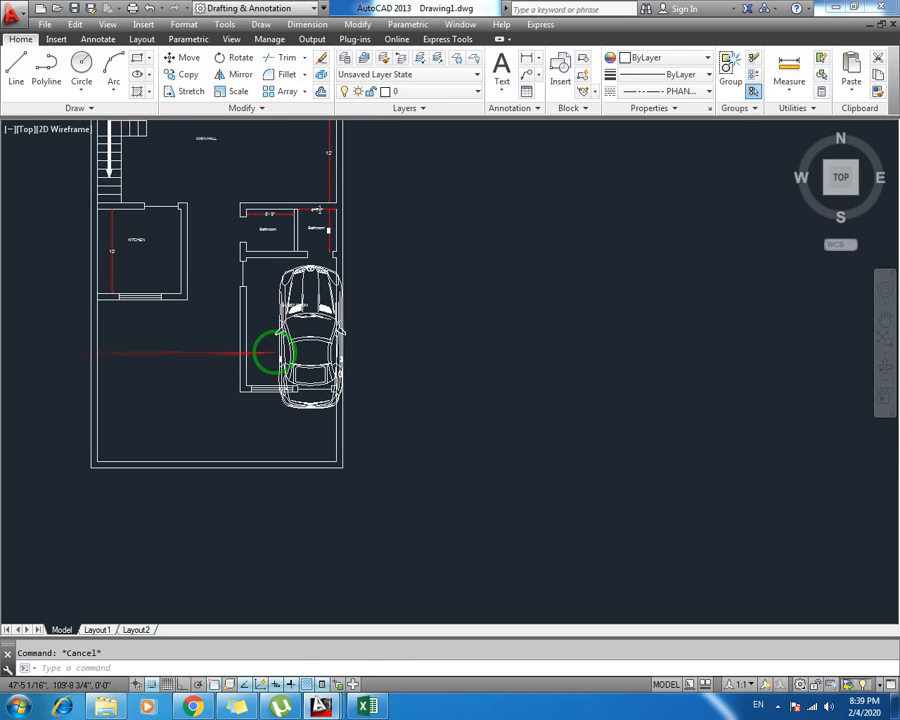
left_click(303, 323)
key("Return")
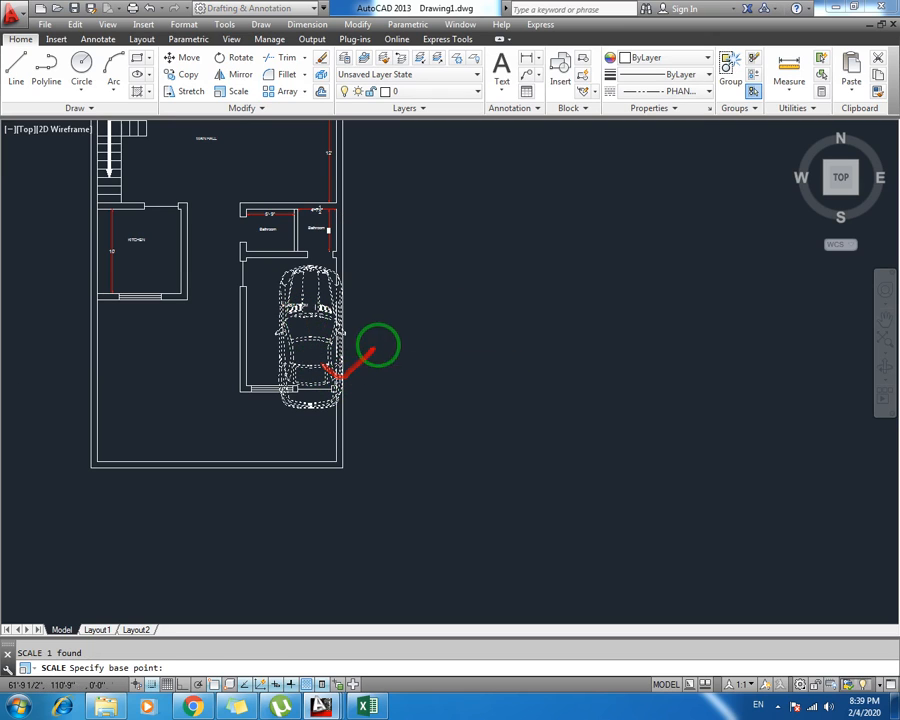
left_click(379, 345)
type("0.5")
key("Return")
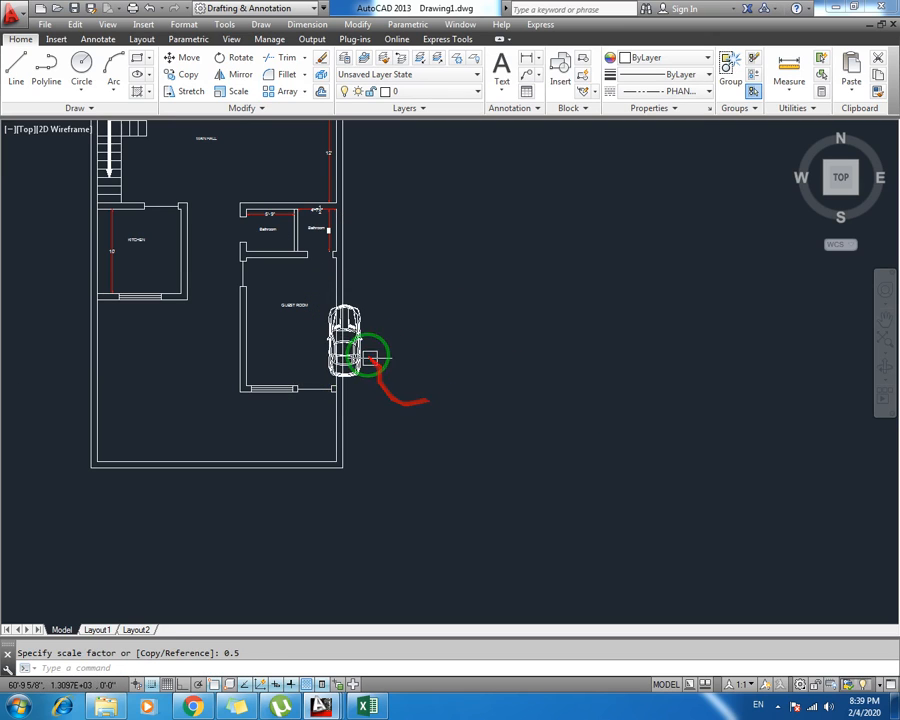
key("Escape")
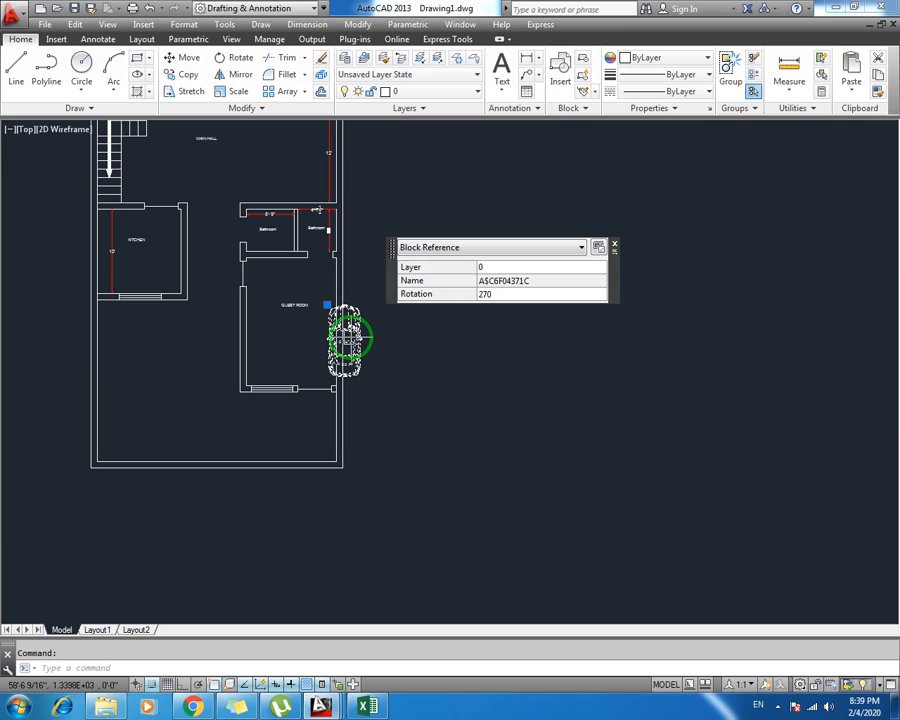
Move the car block from the guest room wall into the open parking area below the kitchen
type("m")
key("Return")
left_click(340, 354)
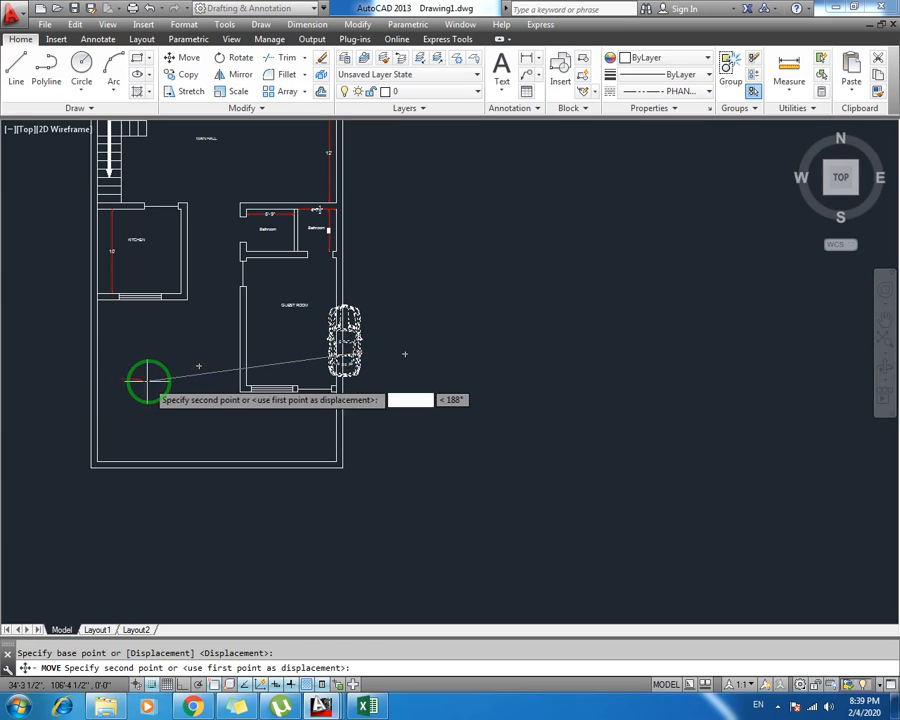
left_click(147, 380)
key("Escape")
Shift the parked car slightly closer to the left boundary wall and the kitchen, and save the drawing
middle_click_drag(166, 364, 248, 372)
scroll(248, 372, "up", 3)
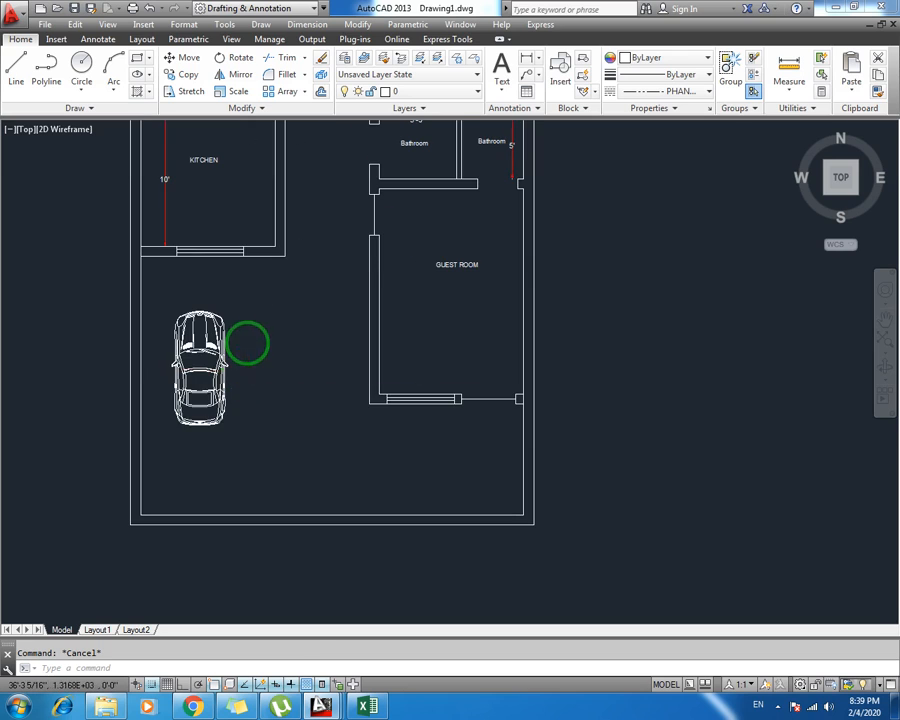
left_click(201, 372)
type("m")
key("Return")
left_click(250, 410)
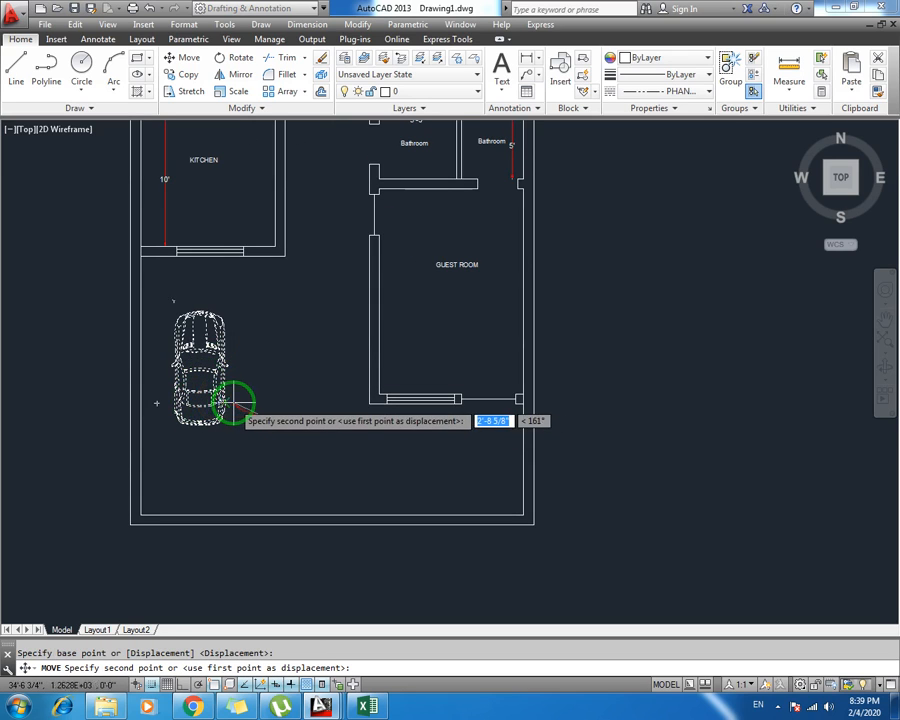
left_click(243, 395)
key("Escape")
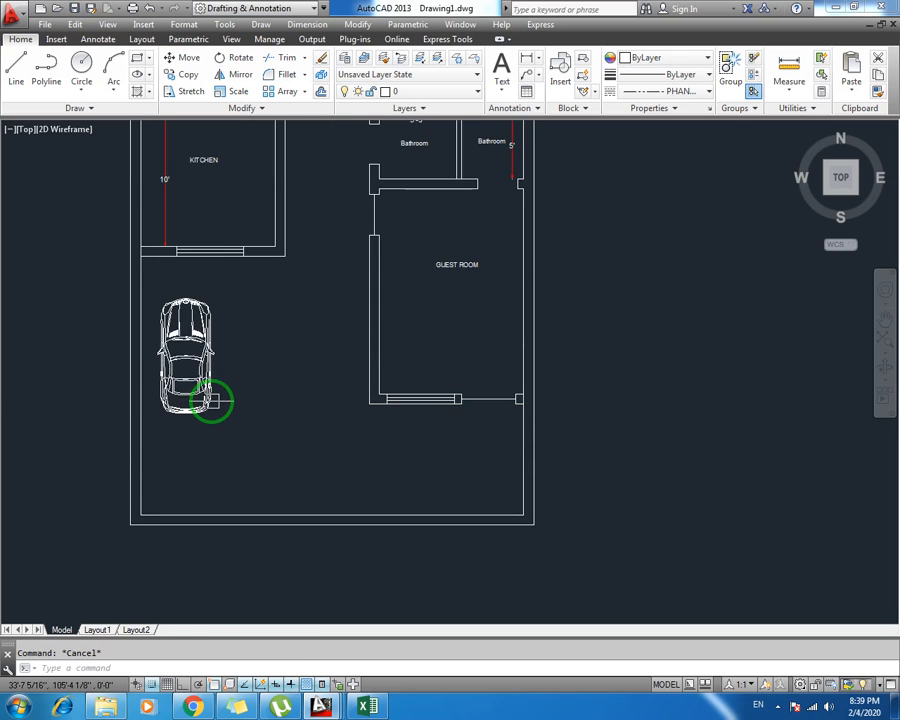
key("ctrl+s")
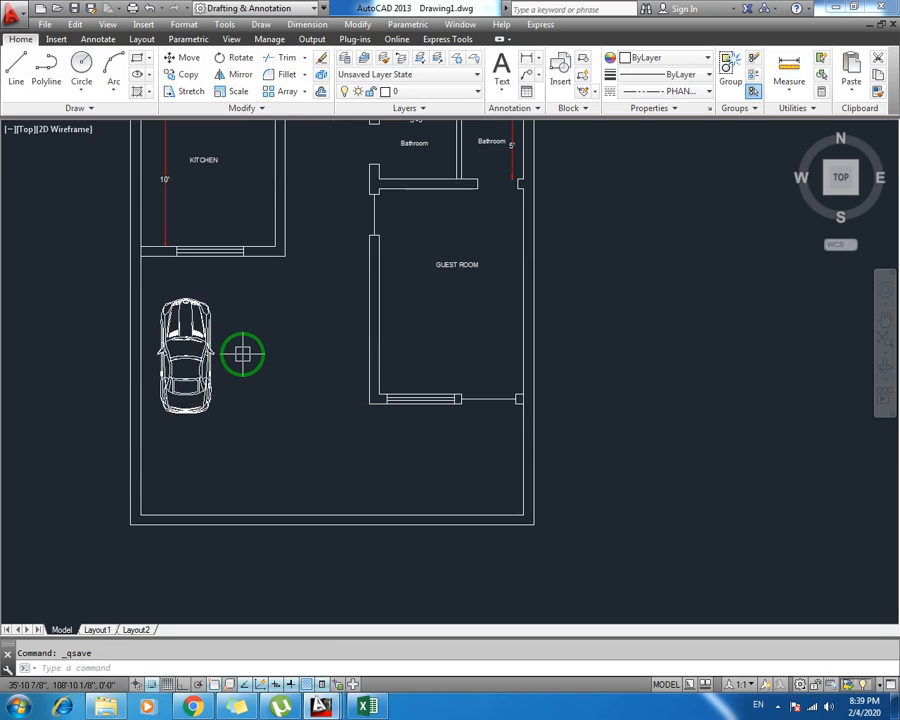
scroll(203, 351, "up", 6)
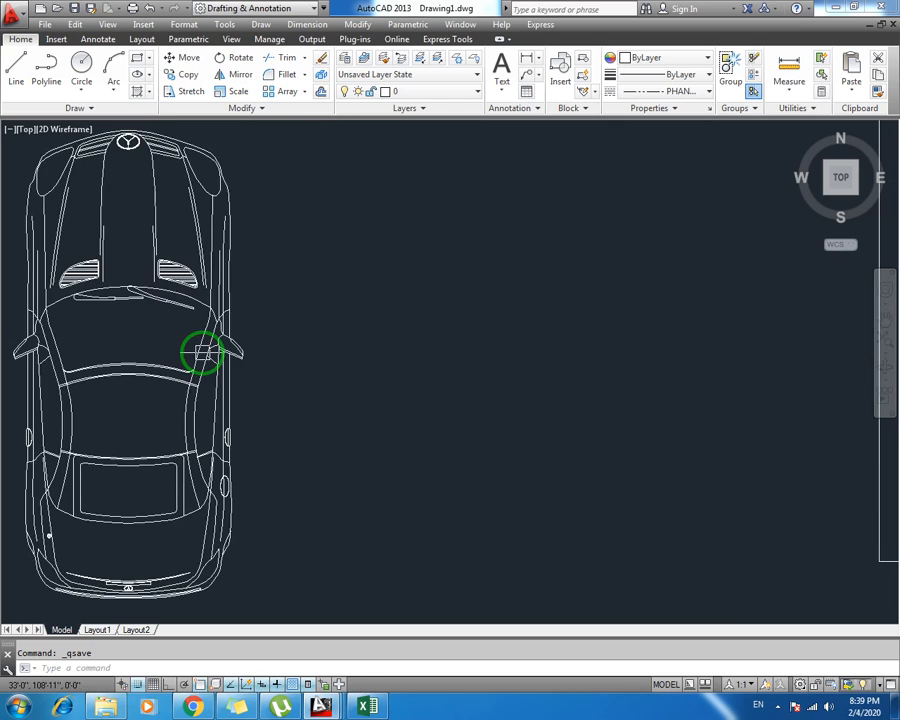
scroll(232, 384, "down", 4)
scroll(274, 376, "up", 2)
scroll(340, 256, "down", 4)
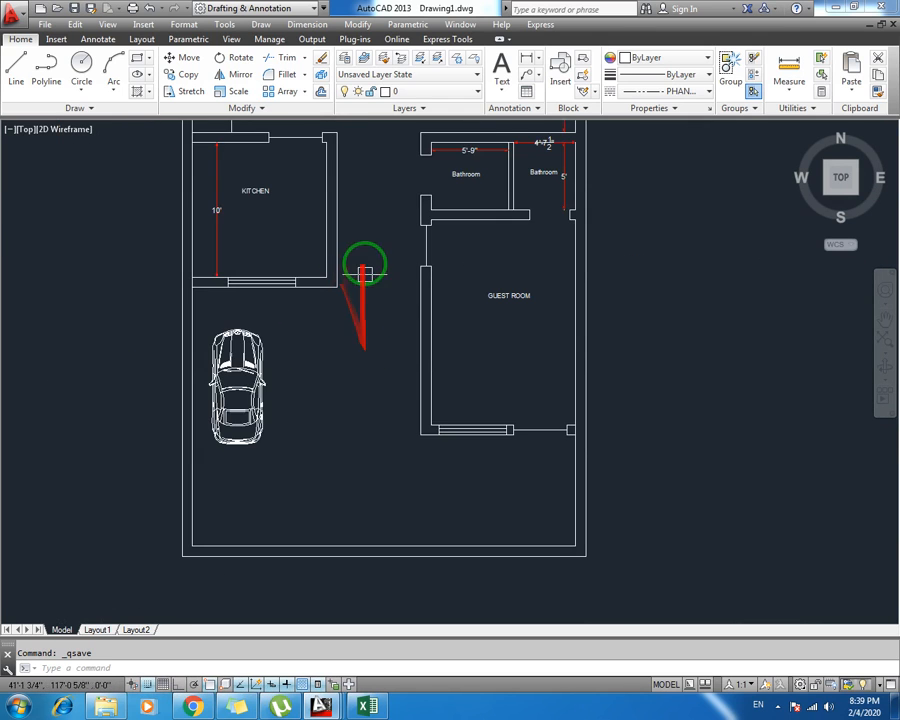
Extend both lines of the kitchen's lower wall across the passage to the guest room wall
middle_click_drag(365, 272, 292, 420)
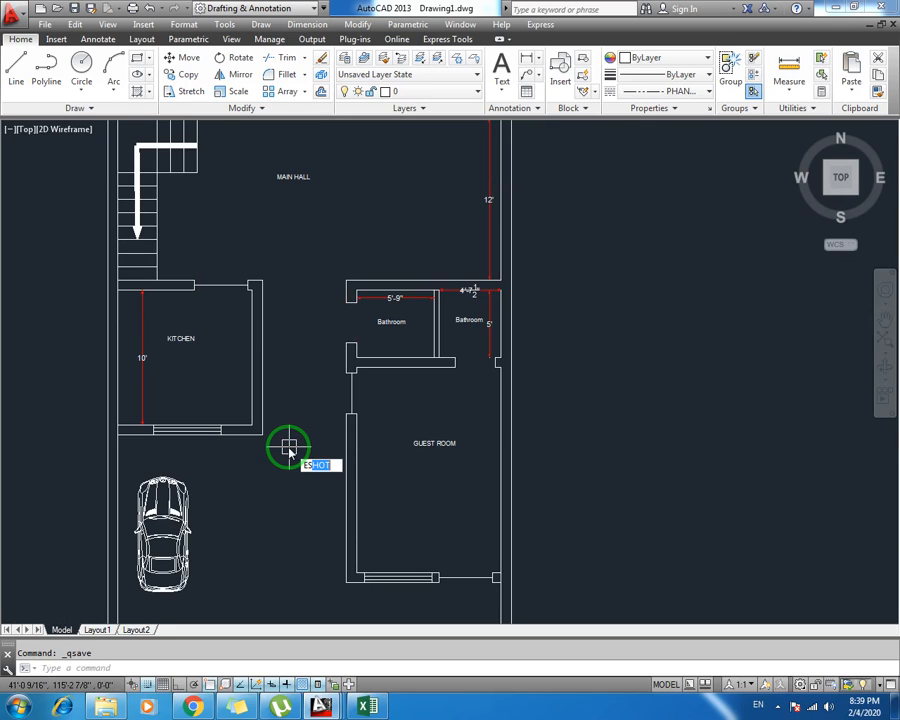
key("Return")
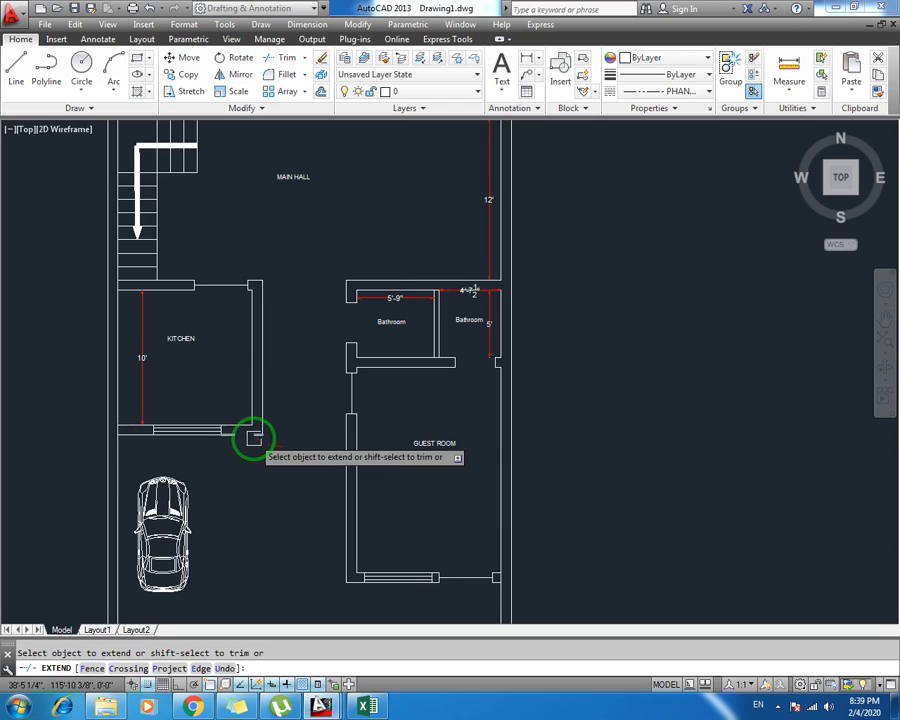
scroll(249, 432, "up", 3)
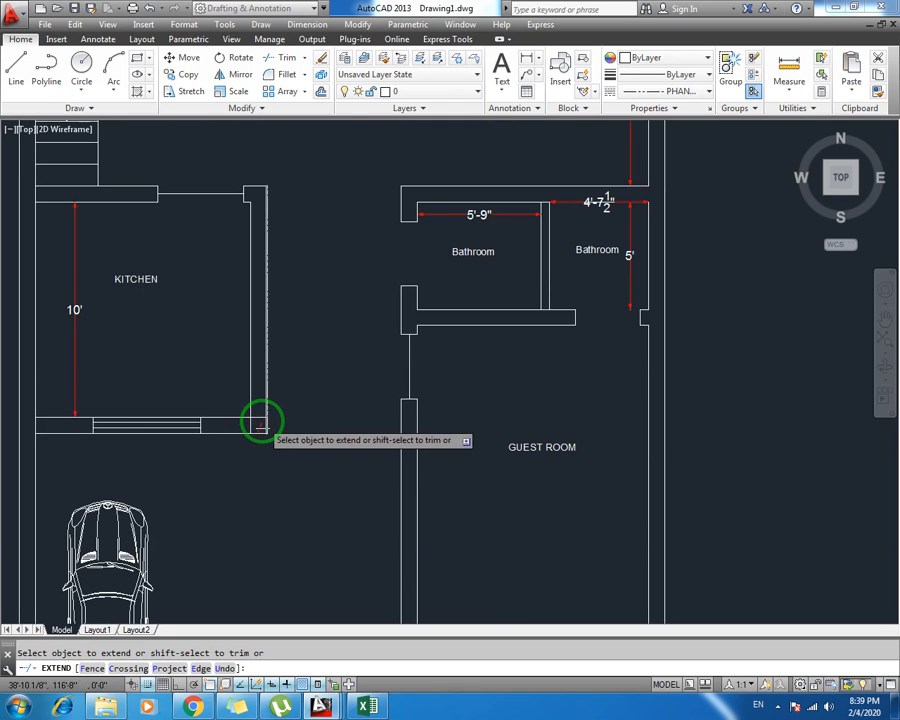
scroll(255, 432, "up", 2)
left_click(262, 397)
left_click(260, 420)
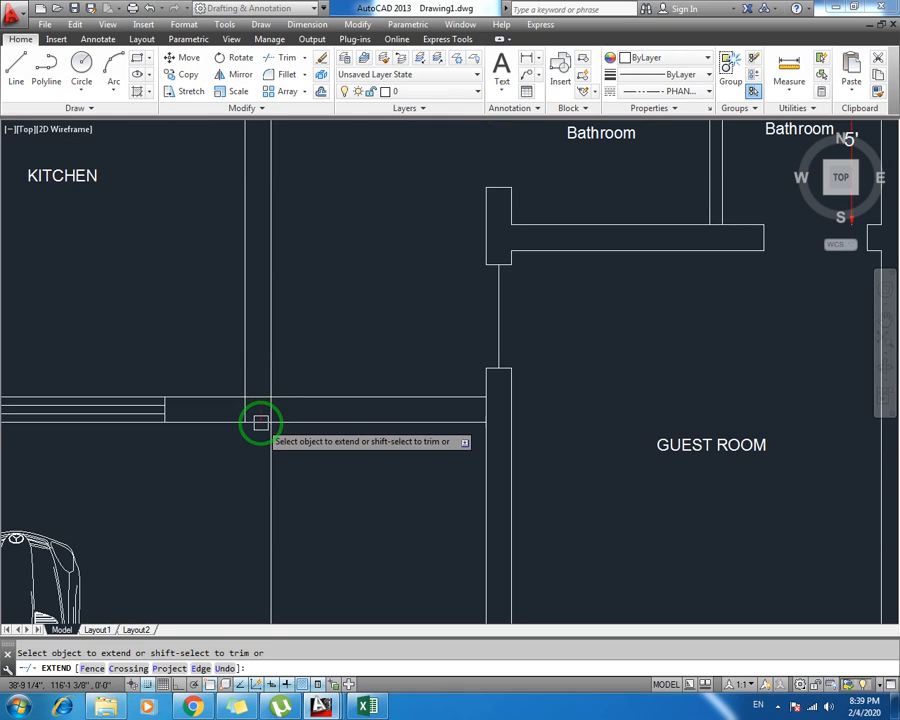
key("Escape")
type("tr")
key("Return")
left_click_drag(304, 465, 250, 485)
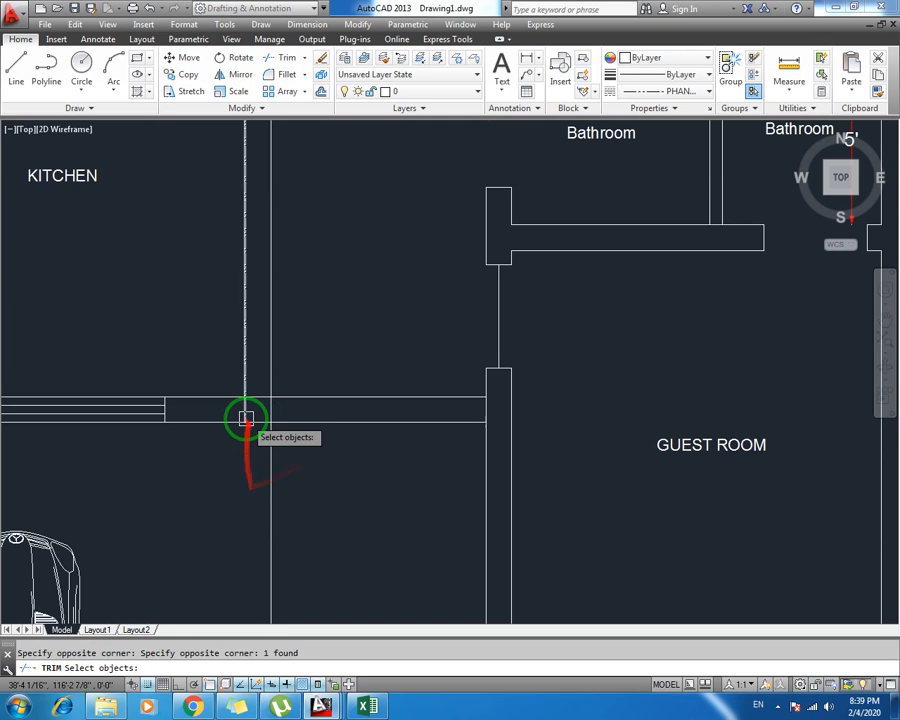
left_click(247, 418)
scroll(289, 476, "down", 2)
middle_click_drag(289, 476, 334, 351)
left_click(326, 379)
key("Escape")
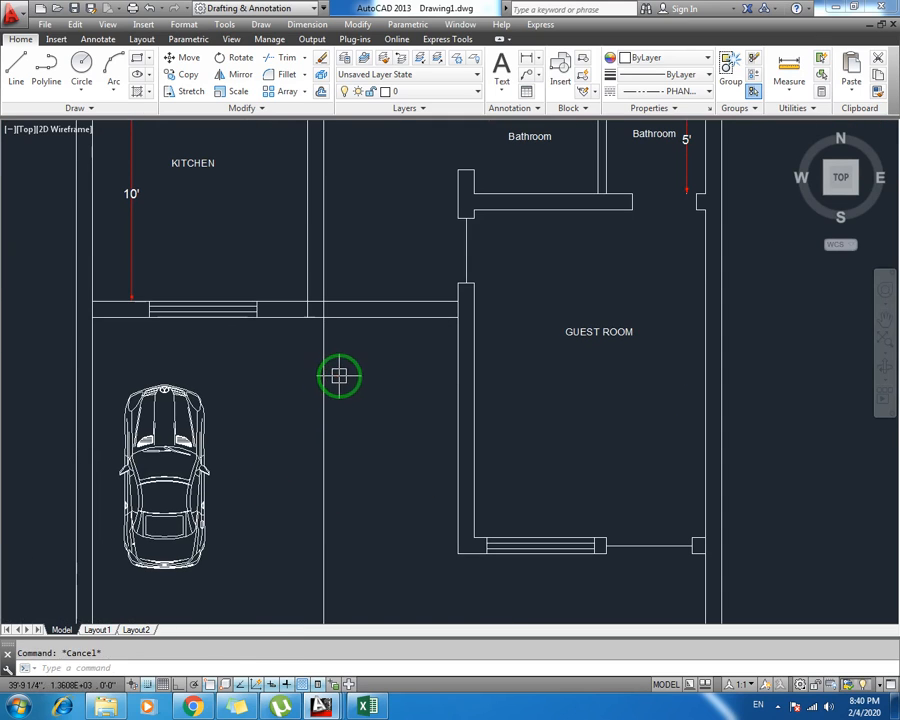
Trim off the kitchen's right wall line where it runs down through the parking area below the kitchen
scroll(337, 432, "down", 4)
scroll(333, 423, "up", 2)
type("tr")
key("Return")
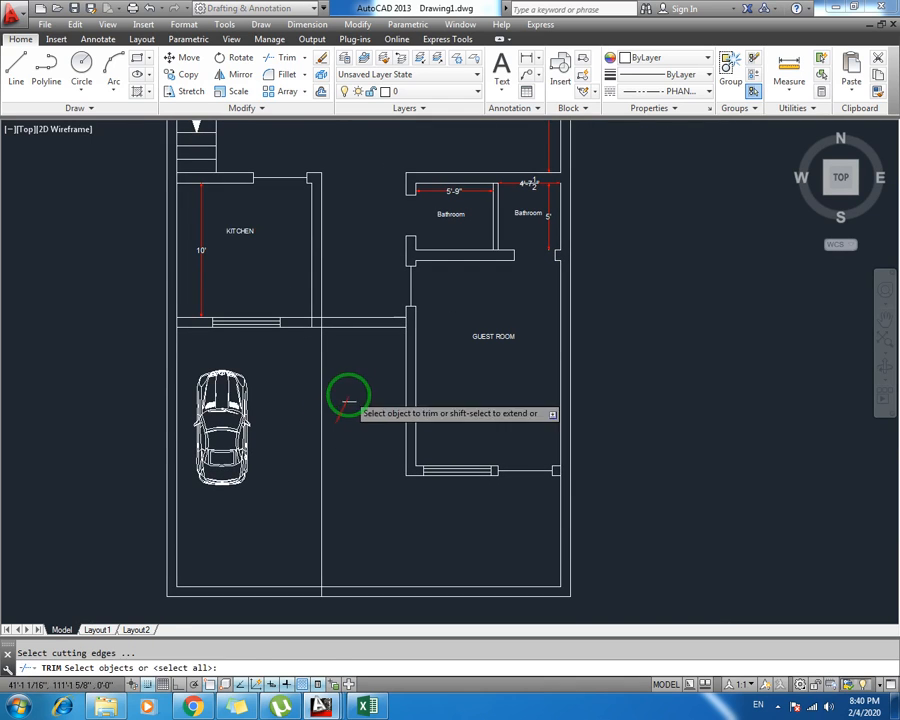
key("Return")
scroll(318, 590, "up", 4)
key("Escape")
scroll(344, 412, "down", 4)
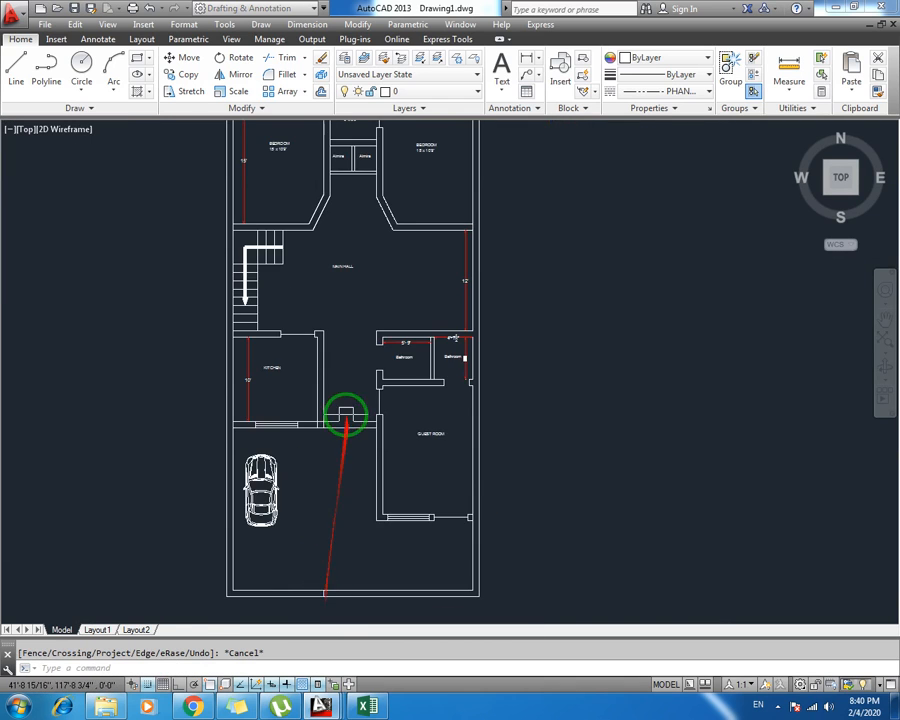
Trim the overlapping wall lines inside the kitchen's lower right corner
scroll(358, 518, "up", 4)
scroll(285, 483, "down", 2)
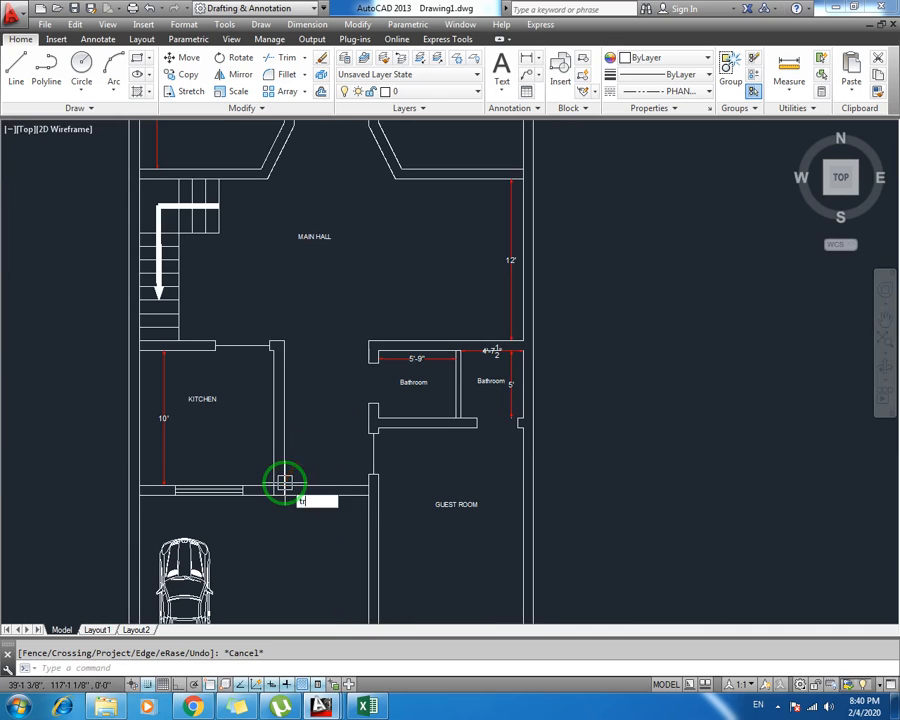
type("tr")
key("Return")
key("Return")
scroll(285, 485, "up", 4)
left_click(267, 492)
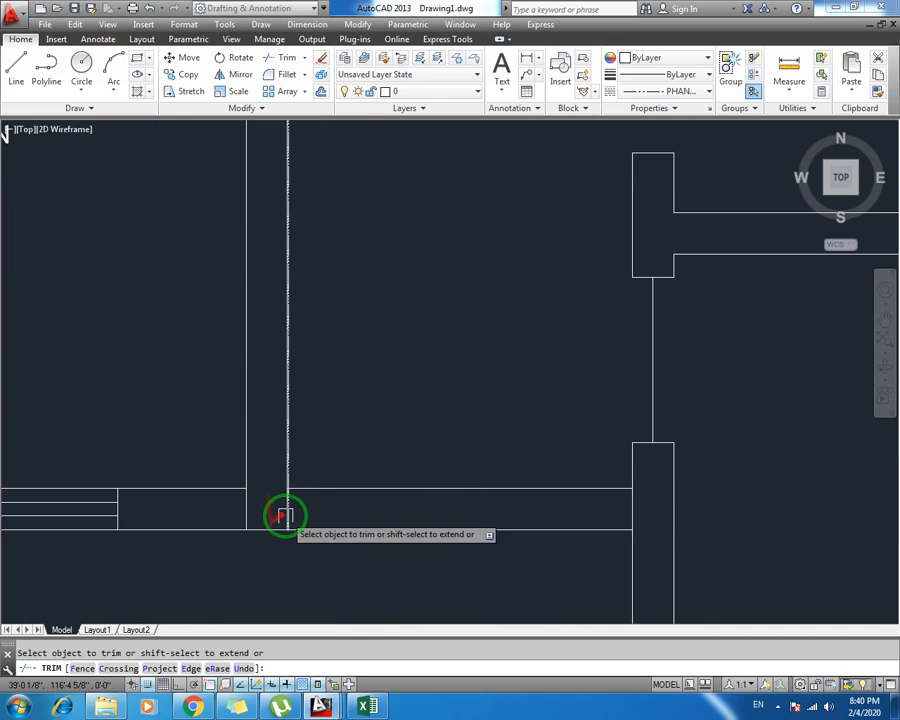
left_click(247, 512)
key("Escape")
Draw a short line across the passage wall just beside the guest room wall as a door jamb
scroll(262, 513, "down", 3)
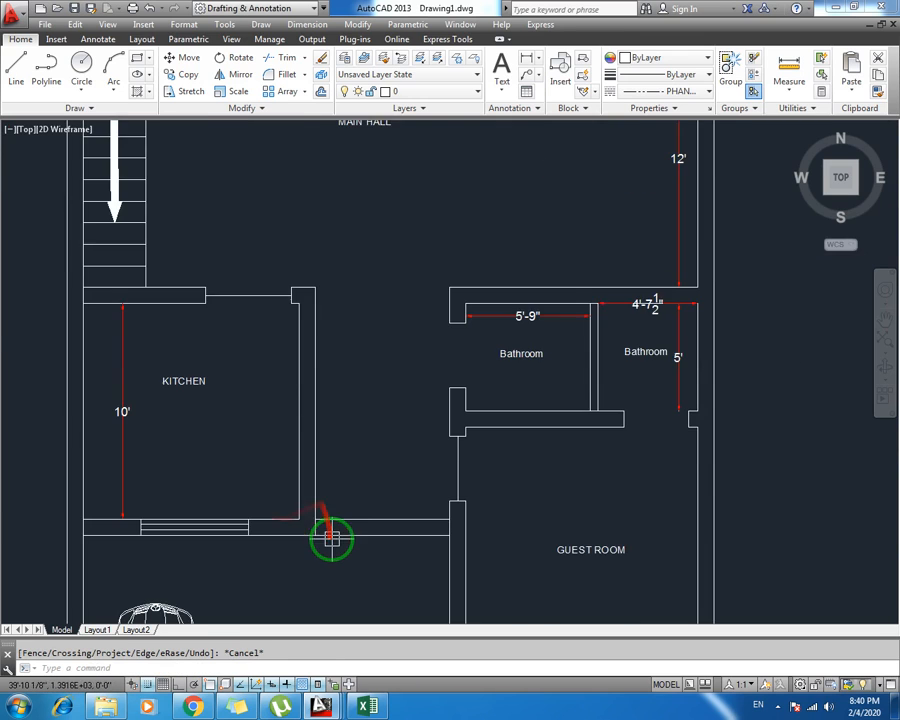
middle_click_drag(325, 538, 271, 466)
type("l")
key("Return")
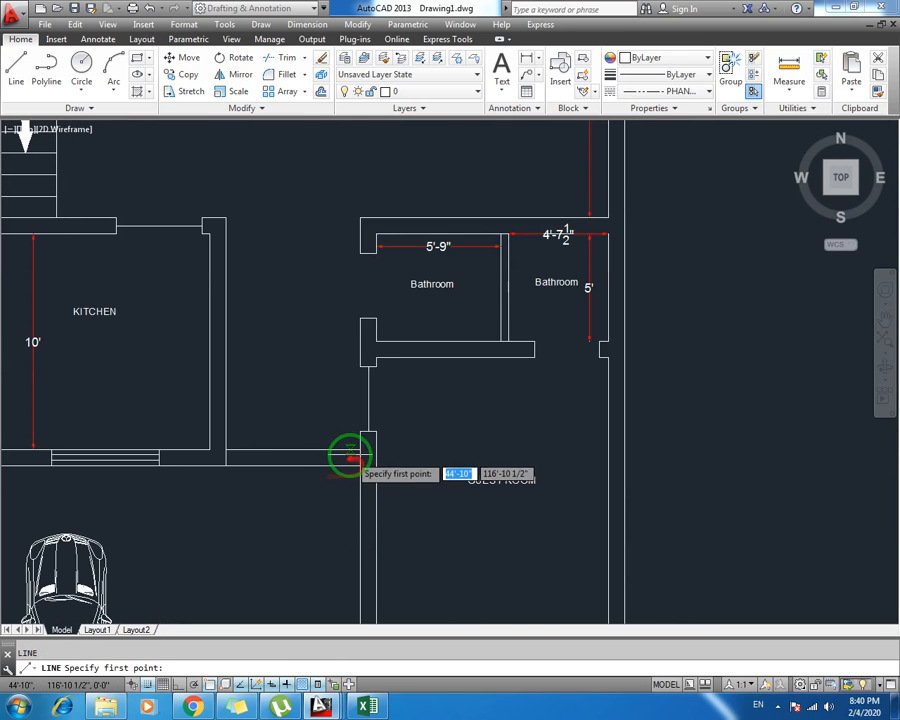
left_click(346, 463)
key("Escape")
key("Escape")
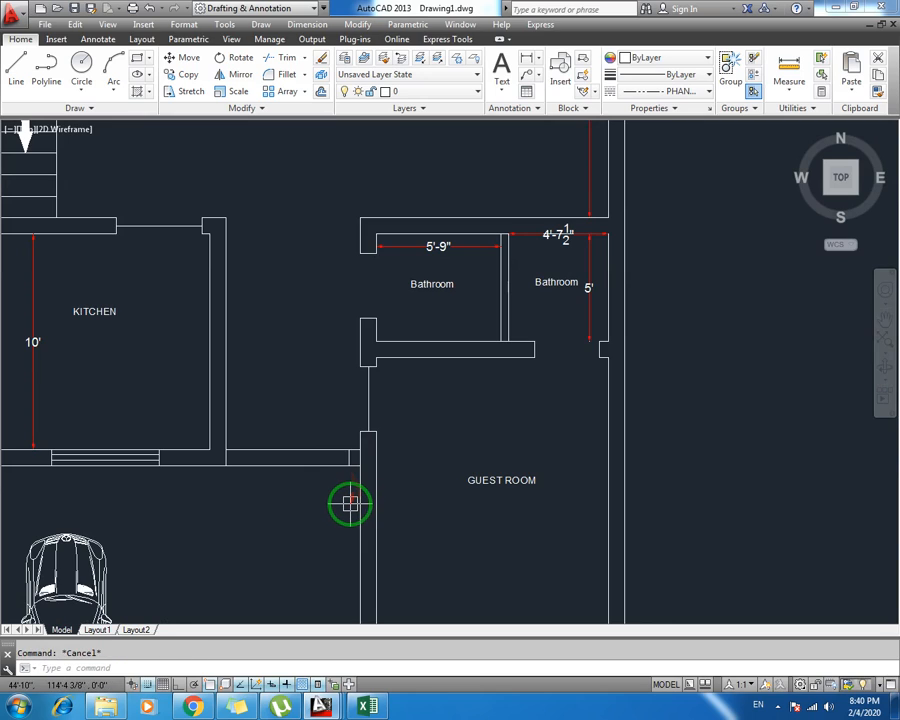
Offset the jamb line 5' towards the kitchen within the passage wall
type("o")
key("Return")
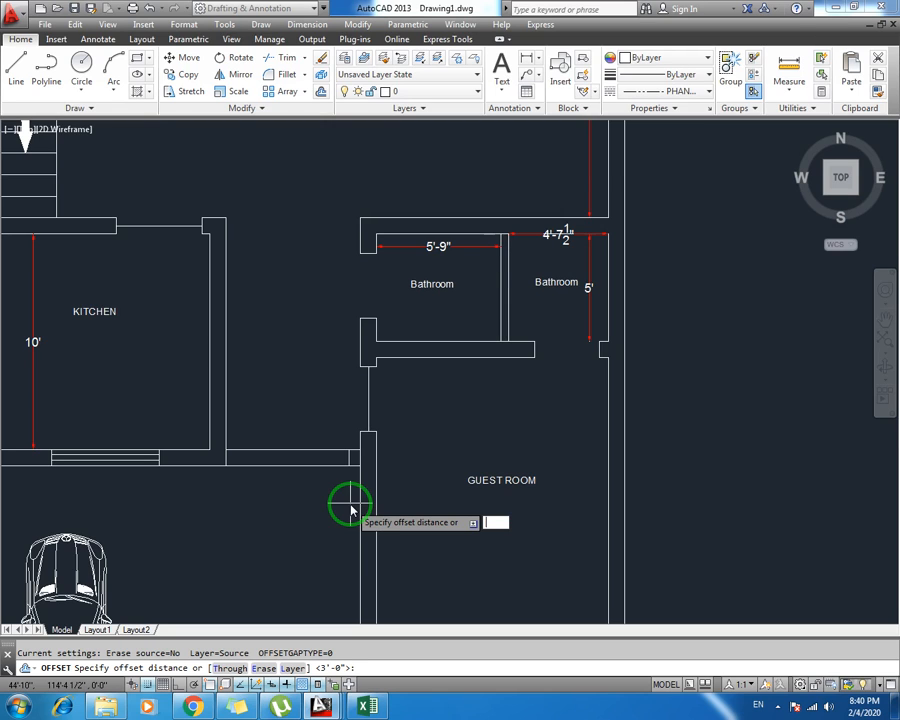
key("Return")
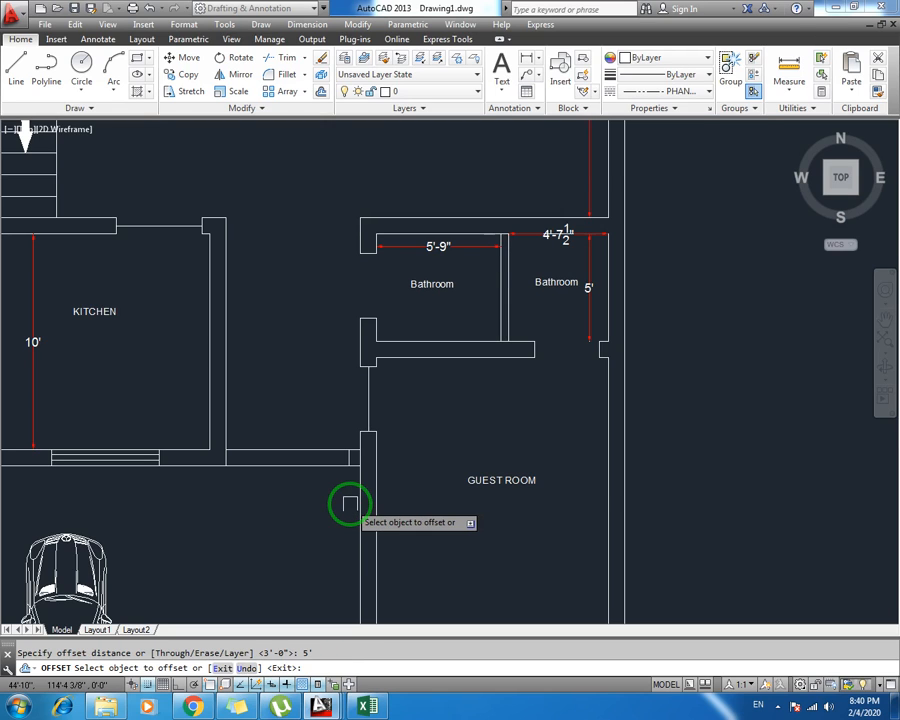
scroll(342, 448, "up", 2)
left_click(250, 464)
left_click(252, 465)
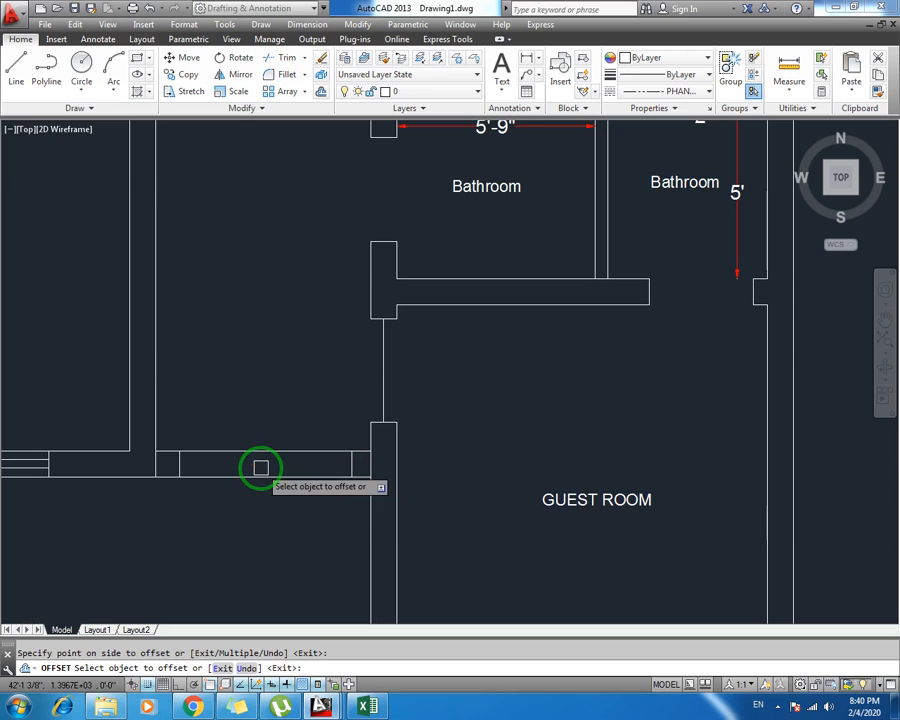
Trim both passage wall lines between the two jamb lines to open the entrance
key("Escape")
type("tr")
key("Return")
key("Return")
left_click(255, 429)
key("Escape")
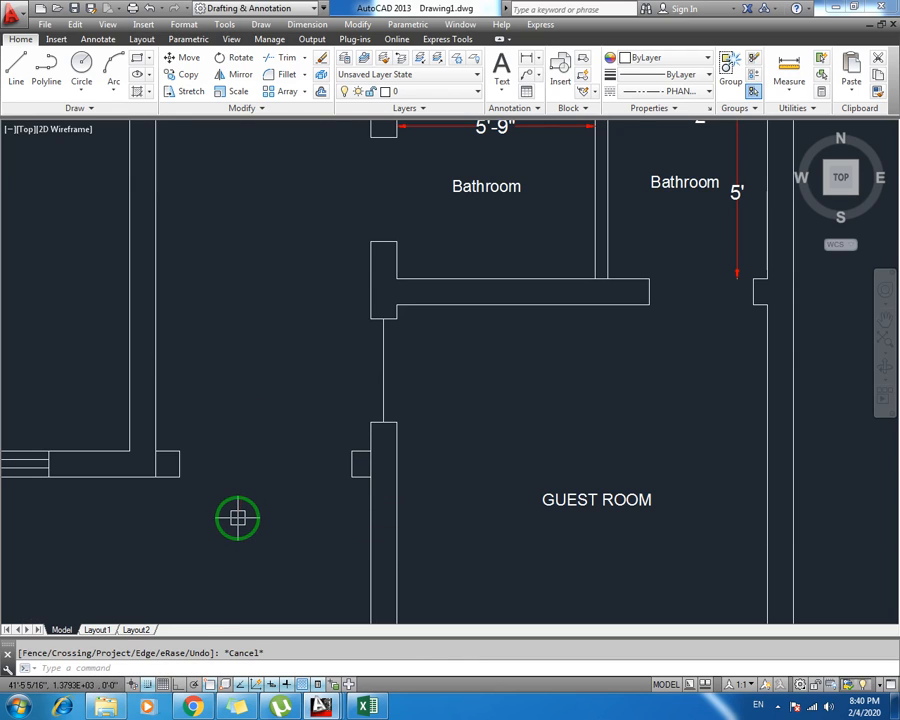
Trim the dividing lines where the entrance's wall stubs join the kitchen and guest room walls
middle_click_drag(238, 516, 237, 420)
type("tr")
key("Return")
key("Return")
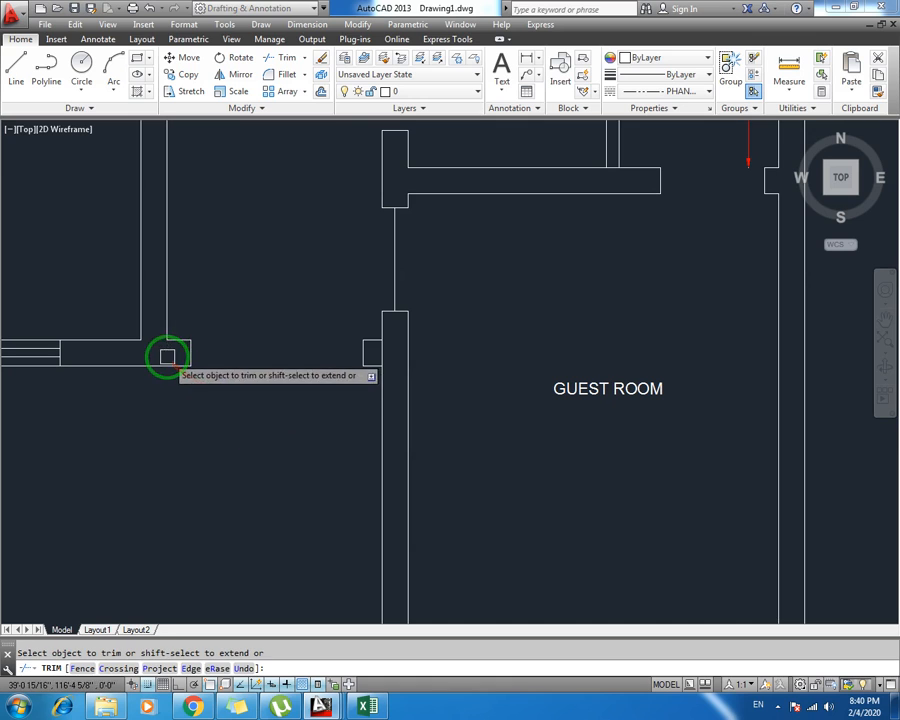
key("Escape")
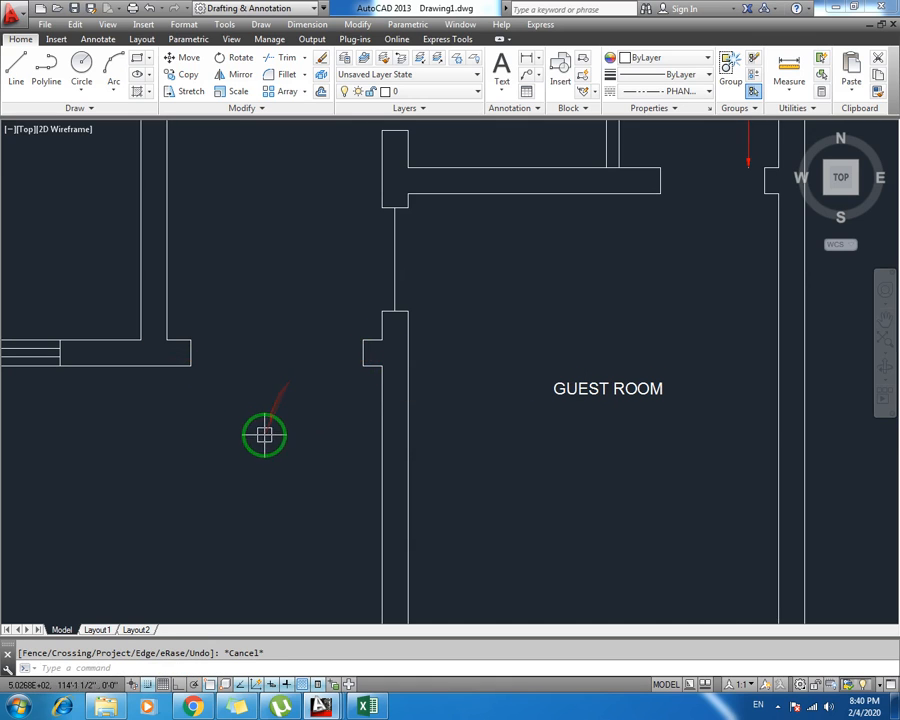
Remove the leftover short vertical line crossing the lower boundary wall
scroll(246, 336, "down", 5)
scroll(222, 502, "up", 5)
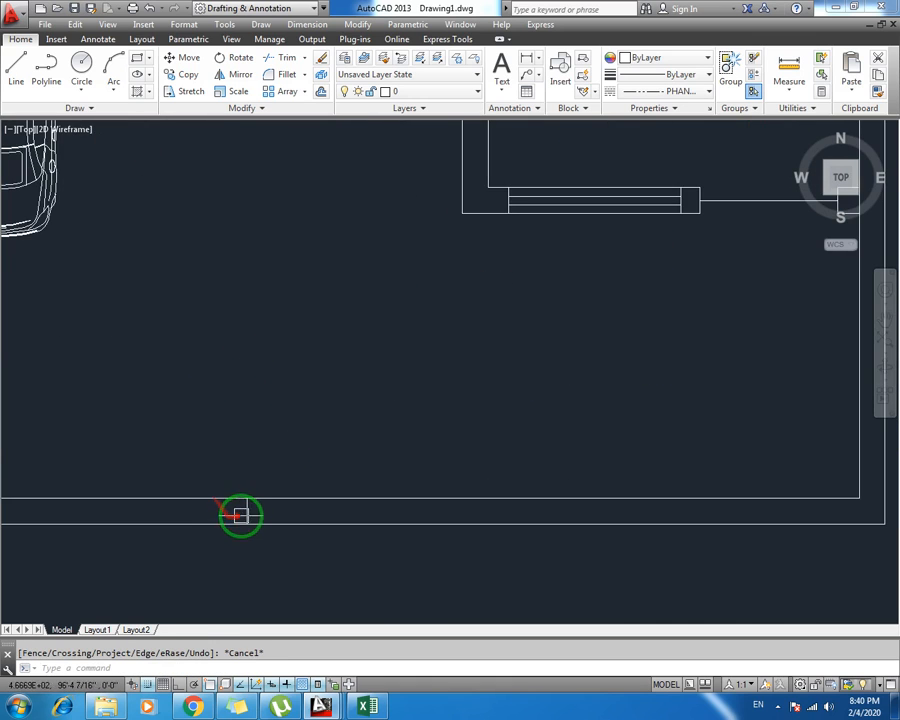
left_click(247, 511)
key("Escape")
scroll(250, 510, "down", 2)
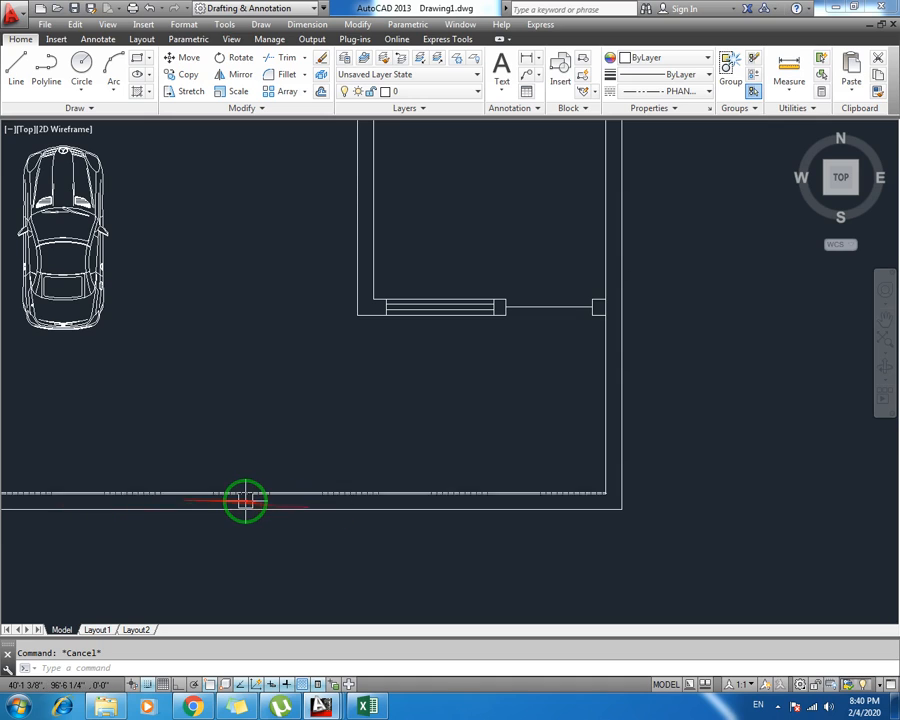
scroll(284, 519, "down", 2)
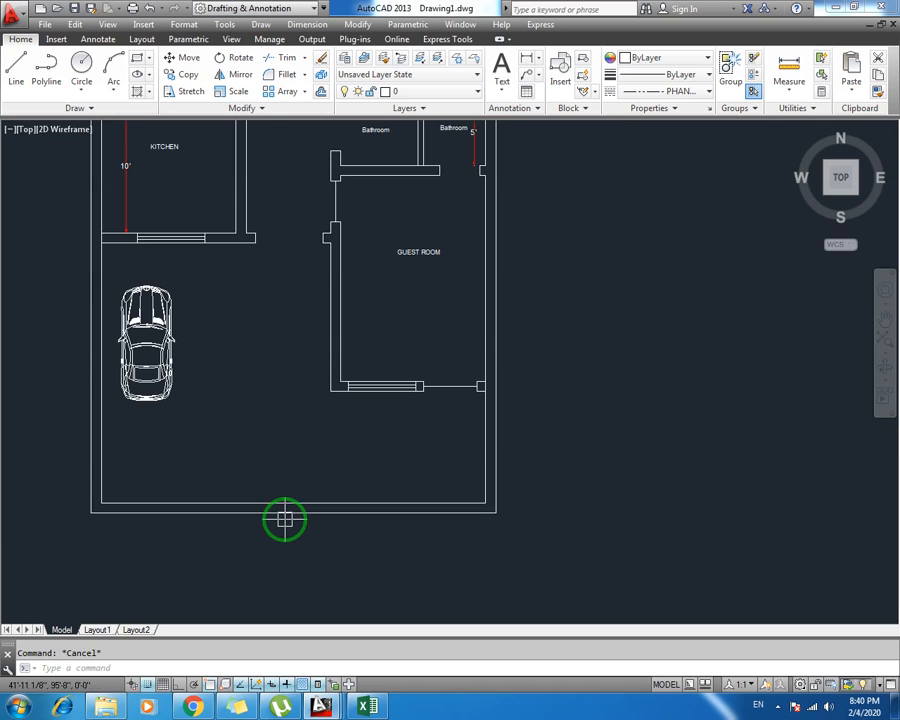
Extend the guest room's outer lower wall line across the parking area to the left boundary wall's outer line
left_click(160, 335)
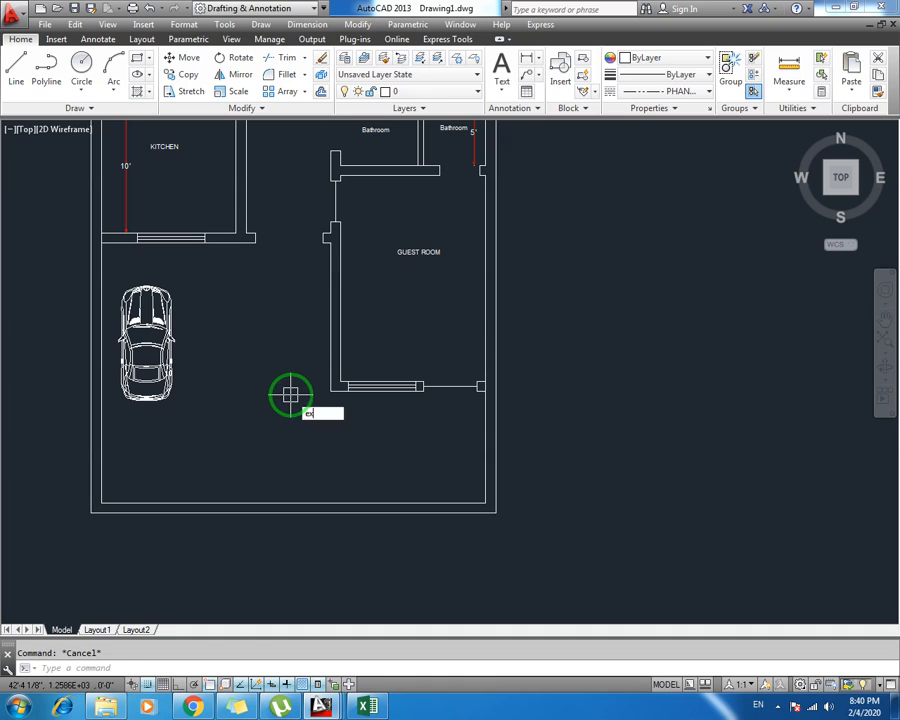
type("ex")
key("Return")
left_click(332, 390)
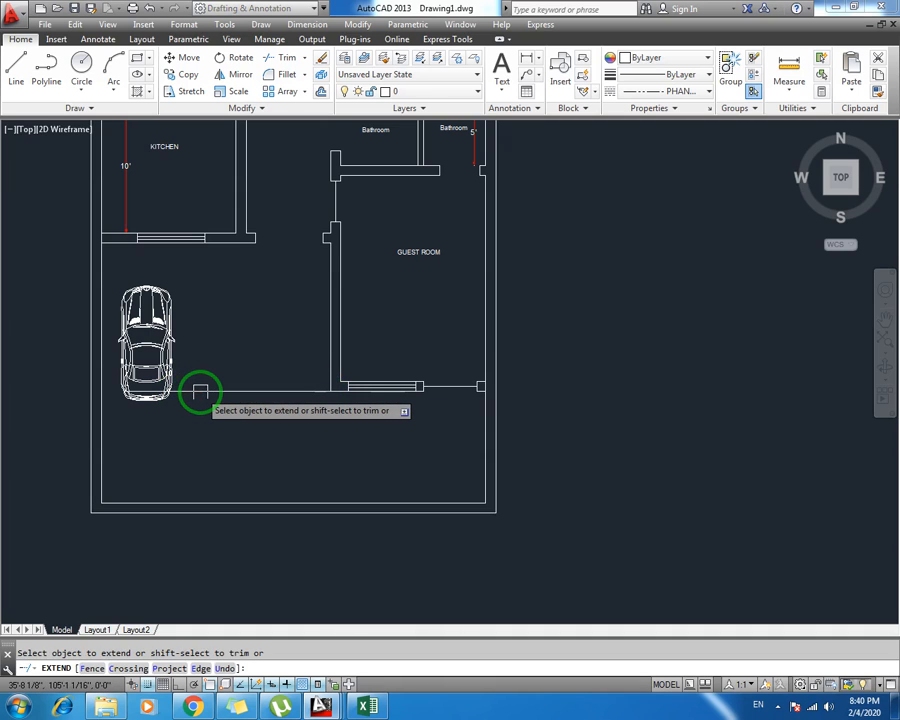
left_click(156, 390)
key("Escape")
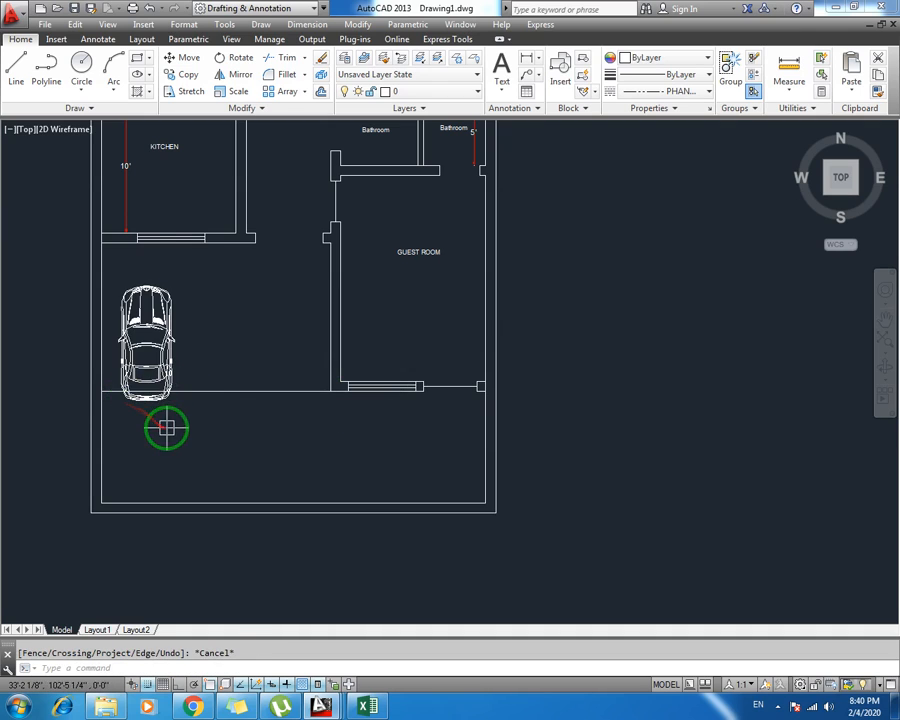
scroll(108, 394, "up", 2)
key("Return")
key("Return")
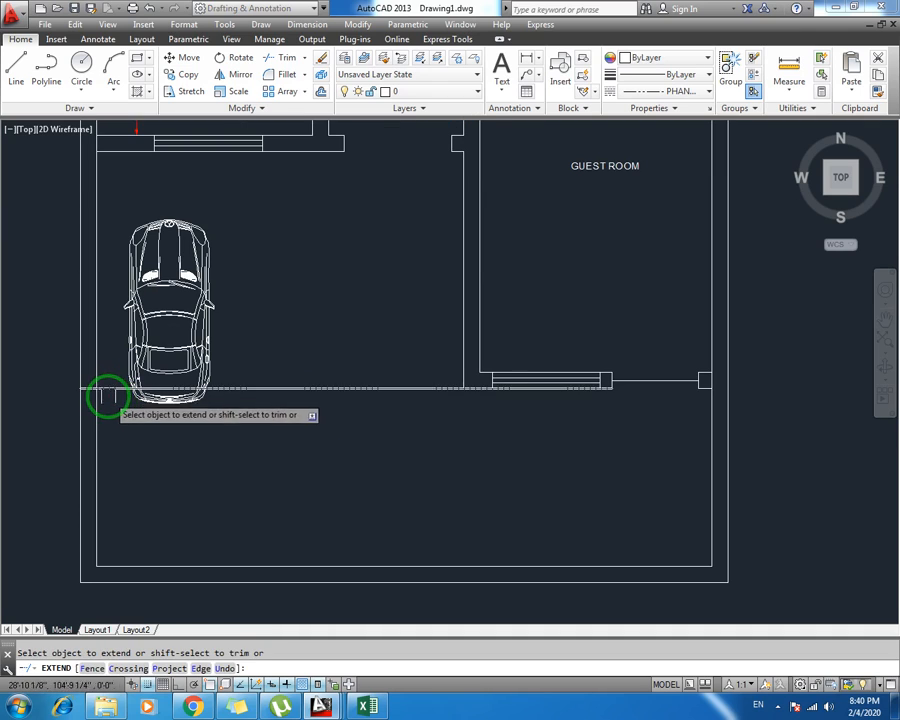
left_click(105, 390)
key("Escape")
Draw a 9" by 9" square in the open space just below the car
type("rec")
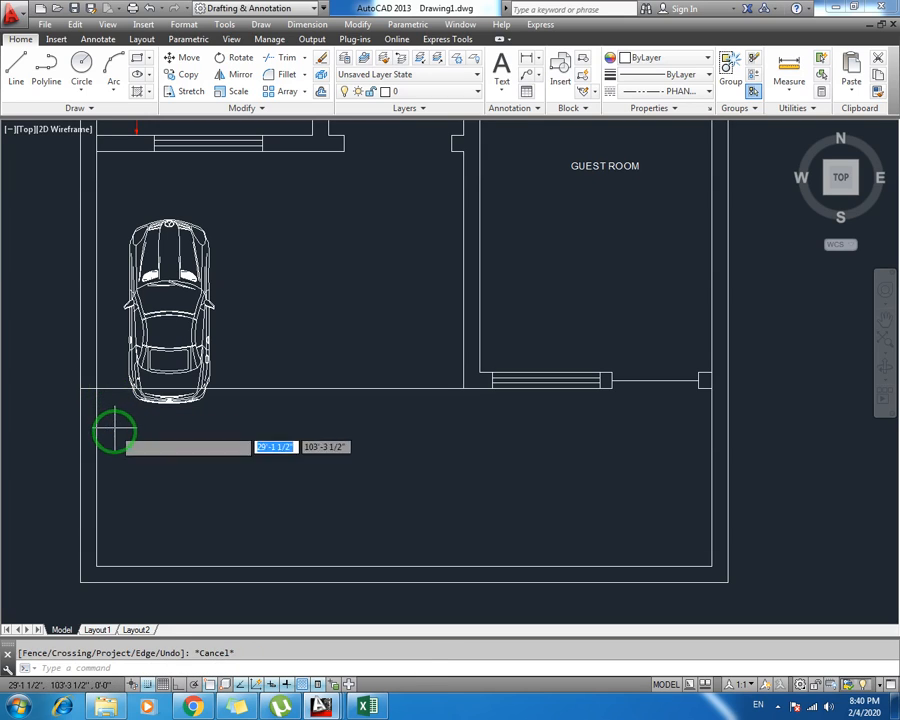
key("Return")
left_click(122, 430)
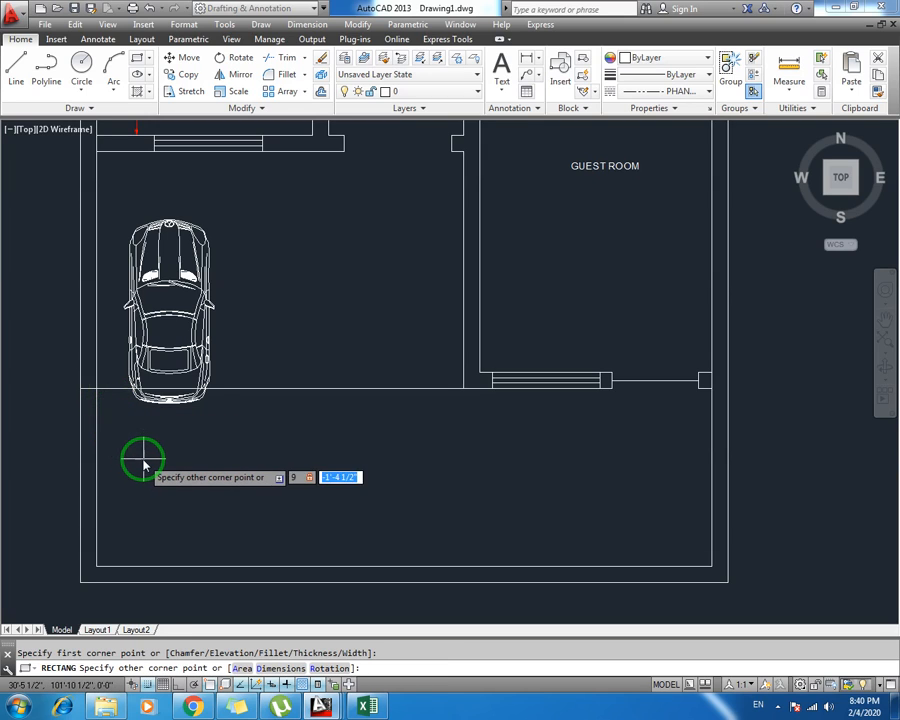
type("@6,6")
key("Return")
key("Escape")
Move the square by its lower right corner to where the extended line crosses the left boundary wall's inner line
left_click(126, 425)
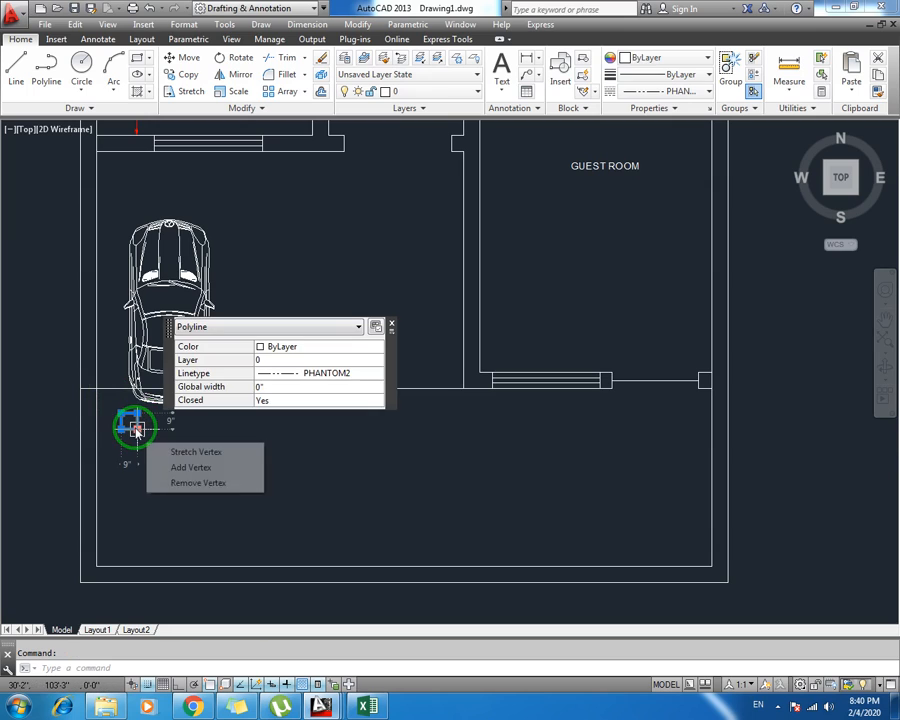
left_click(137, 430)
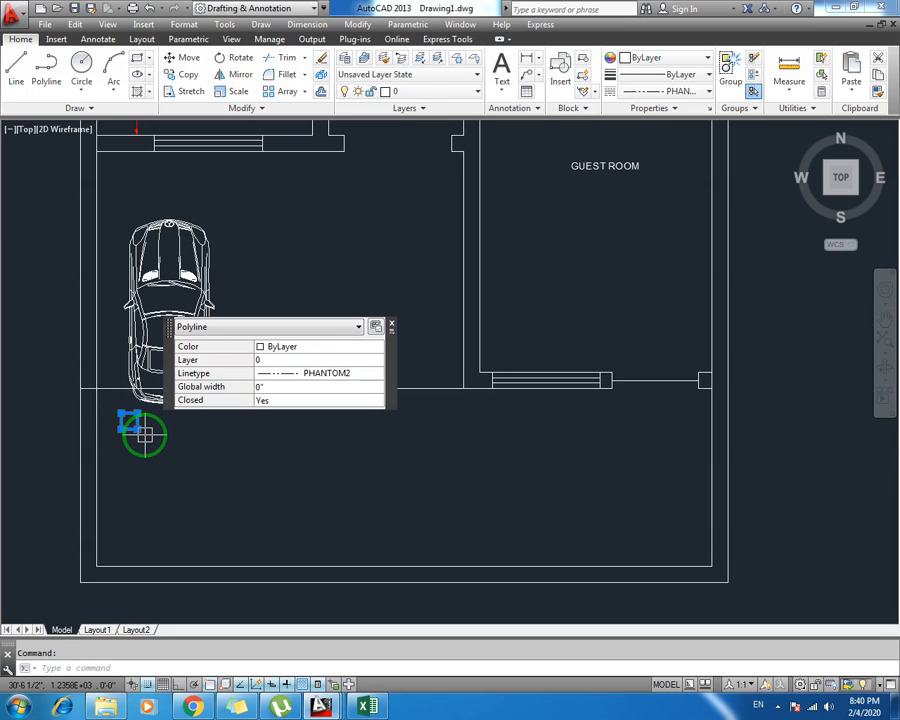
type("m")
key("Return")
left_click(137, 430)
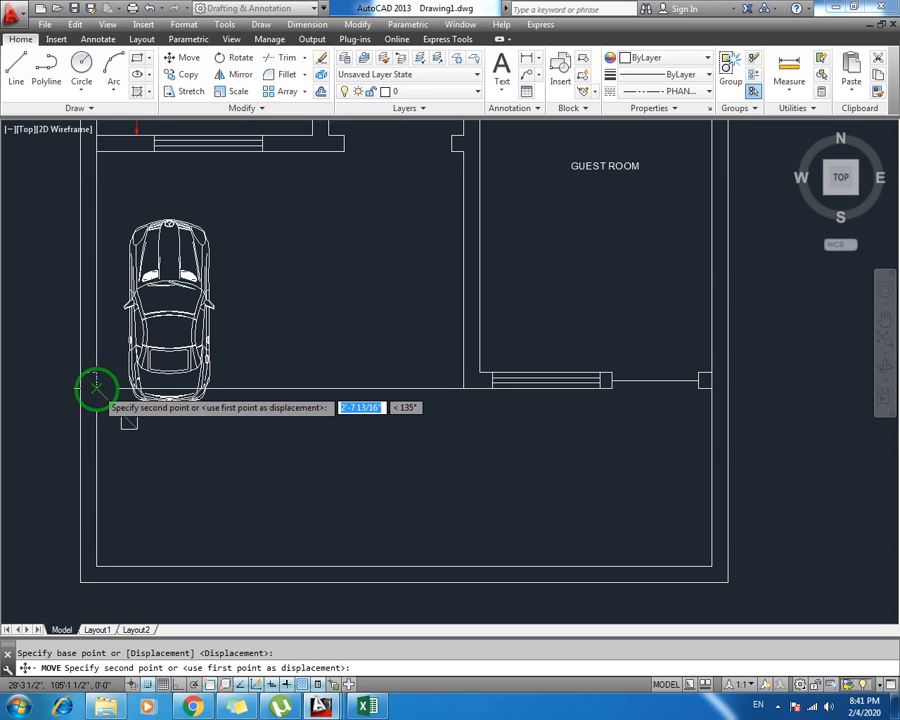
key("Escape")
Trim the extended line off the guest room wall, delete its remainder across the car, and save the drawing
type("t")
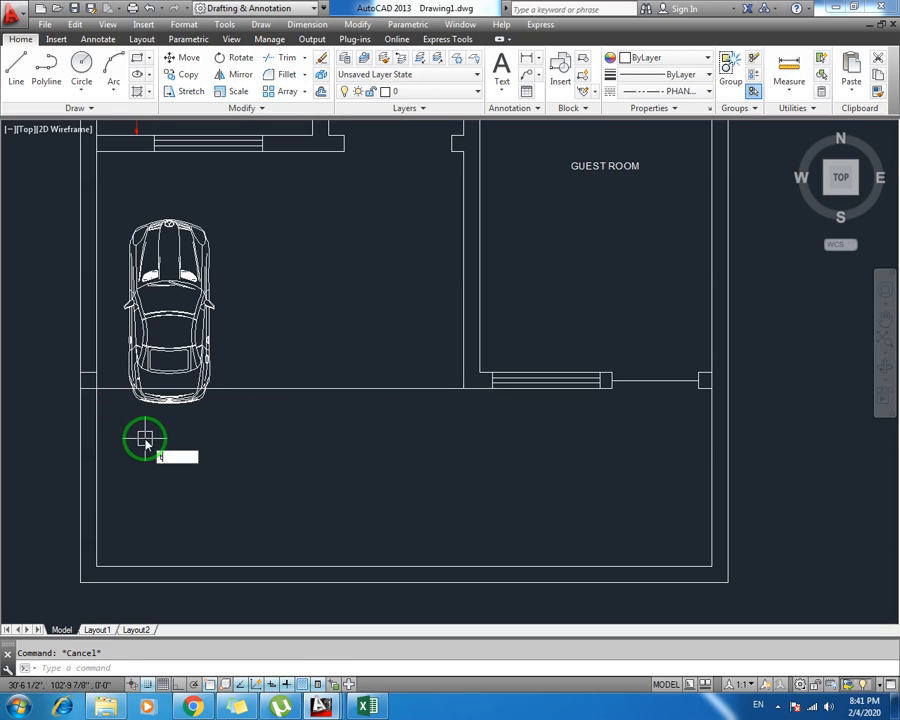
type("r")
key("Return")
key("Return")
left_click(261, 352)
left_click(225, 436)
key("Escape")
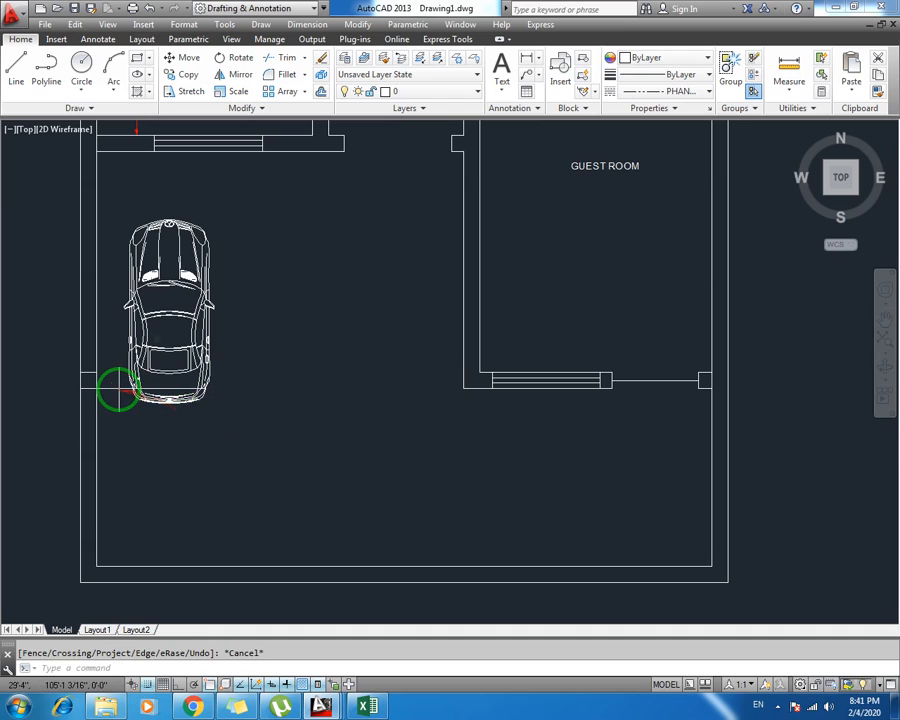
left_click(118, 390)
key("Delete")
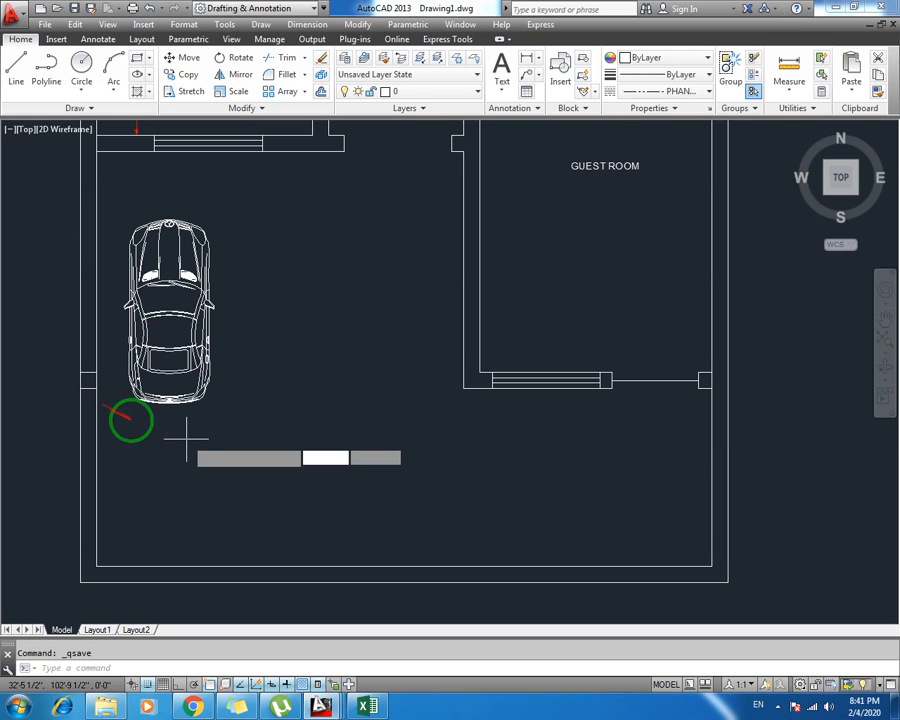
Hatch the 9" square in the left boundary wall with the cyan ANSI31 pattern and save the drawing
type("h")
key("Return")
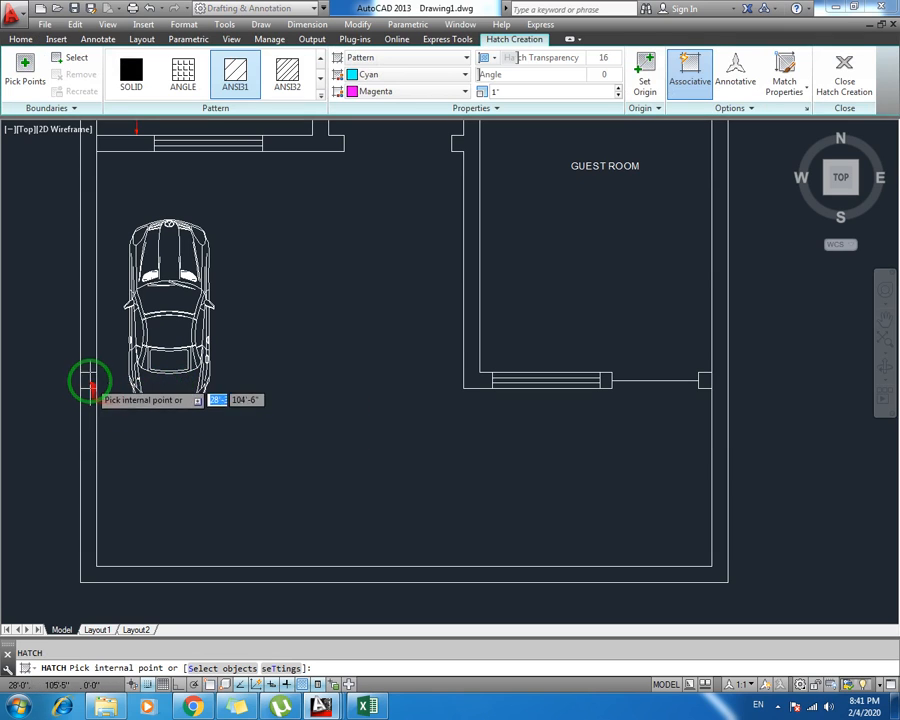
left_click(88, 382)
key("Escape")
key("ctrl+s")
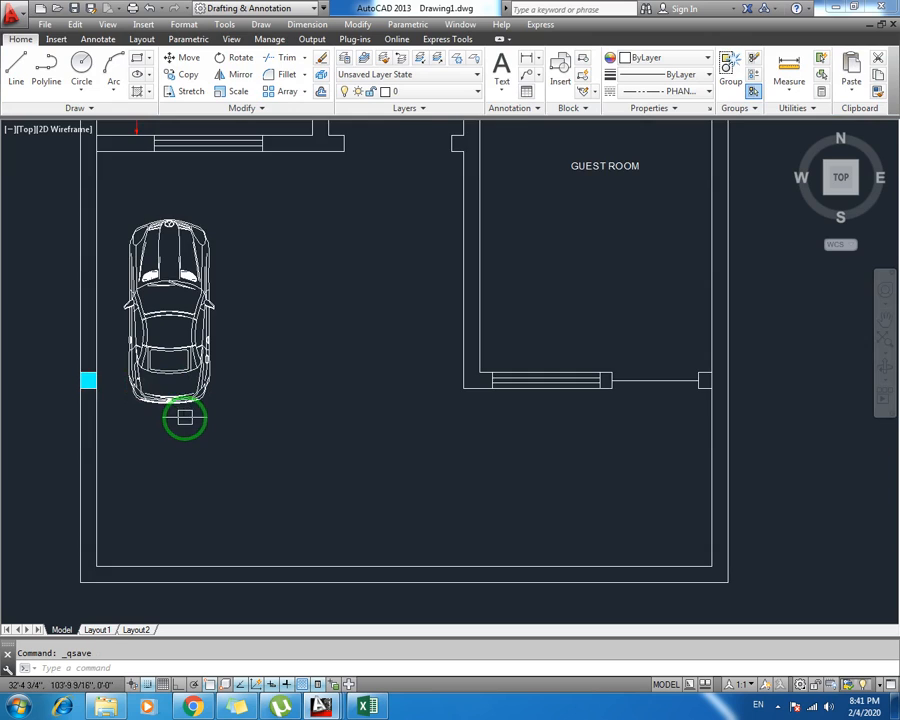
Draw a 5' line across the entrance opening from the middle of the kitchen-side wall end to the guest room's wall stub
scroll(184, 416, "down", 2)
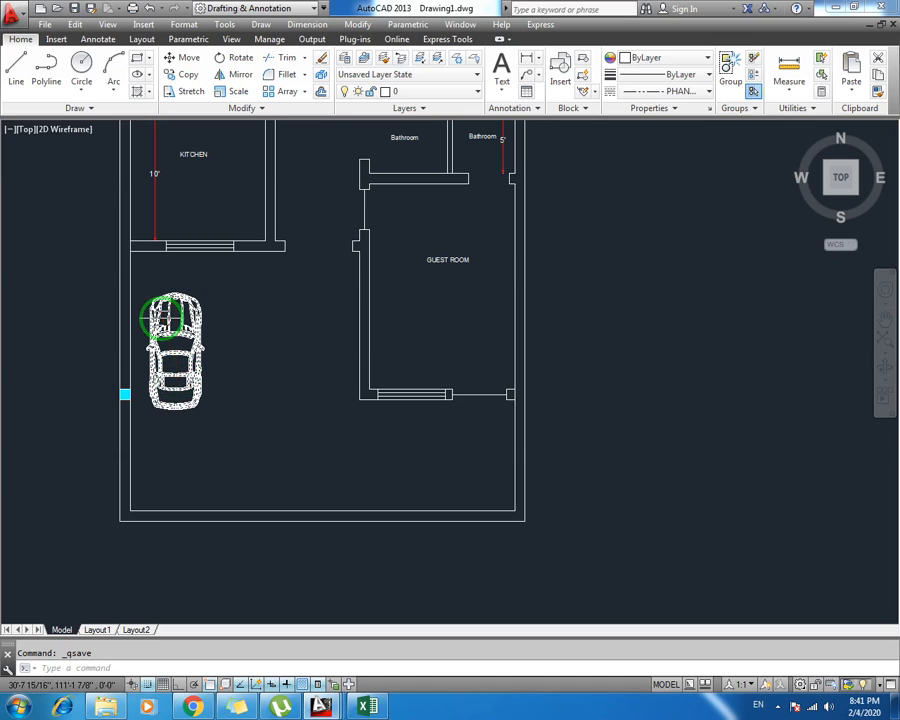
middle_click_drag(327, 255, 310, 345)
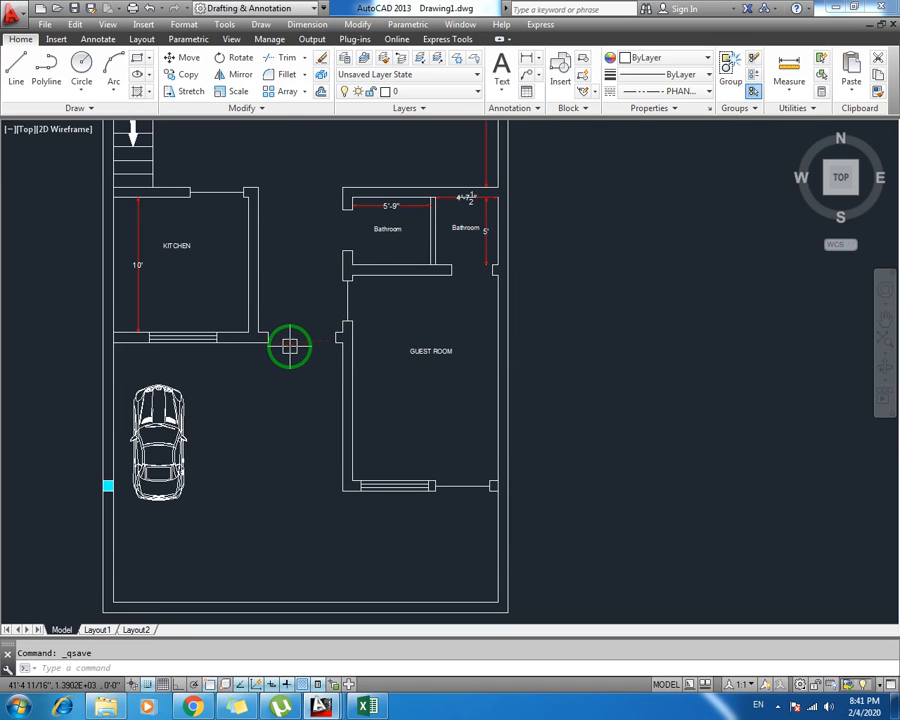
key("l")
key("Return")
left_click(268, 337)
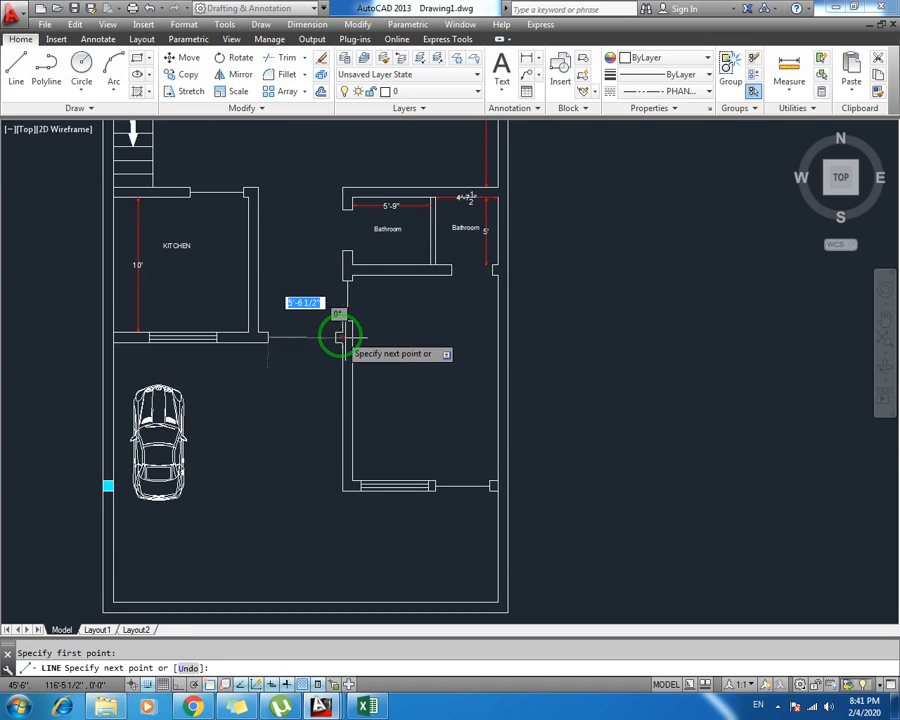
type("5")
key("Return")
key("Escape")
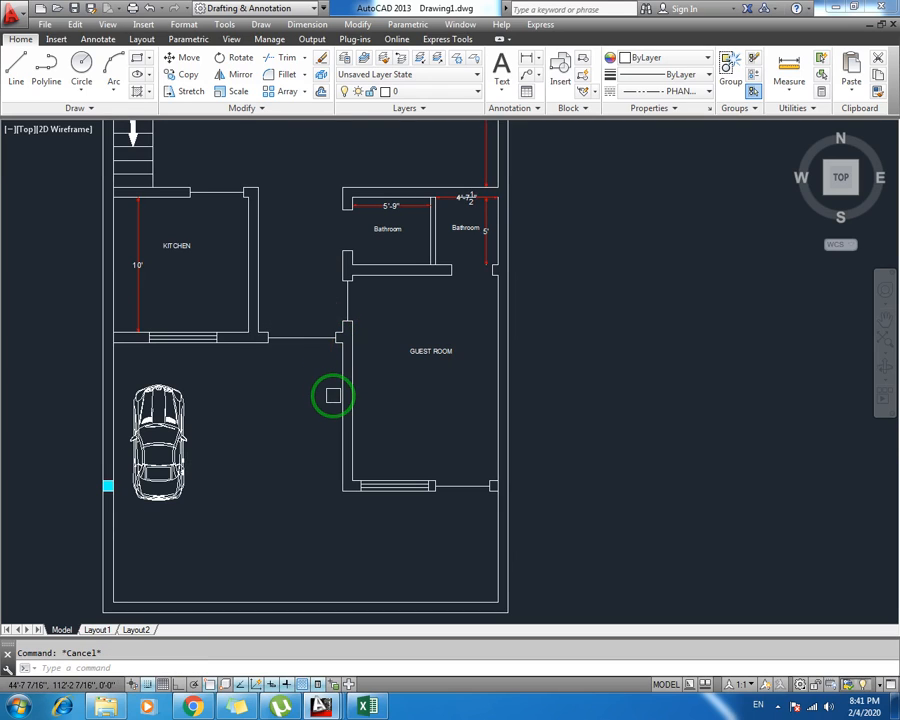
Look over the floor plan's layout, from the bedrooms, bathroom and almiras through the main hall to the kitchen, and save the drawing
scroll(333, 396, "down", 5)
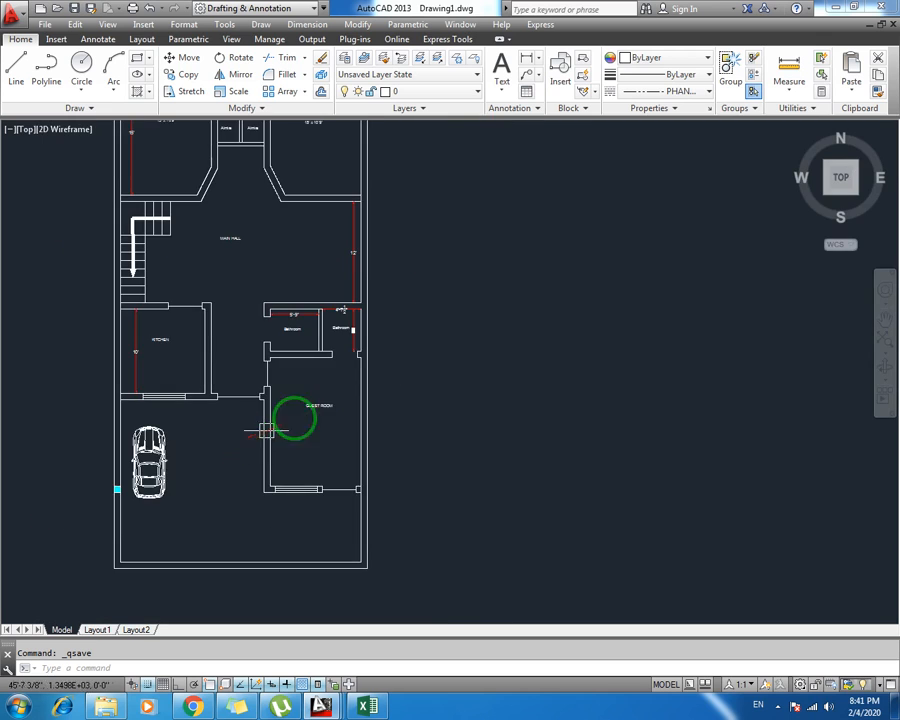
middle_click_drag(239, 261, 245, 309)
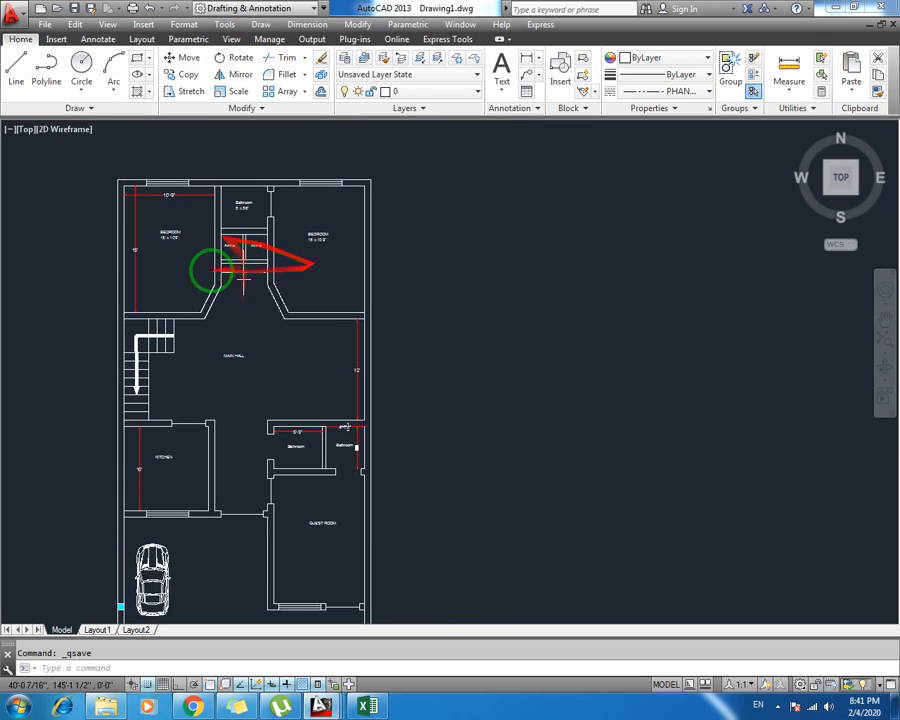
middle_click_drag(320, 450, 347, 389)
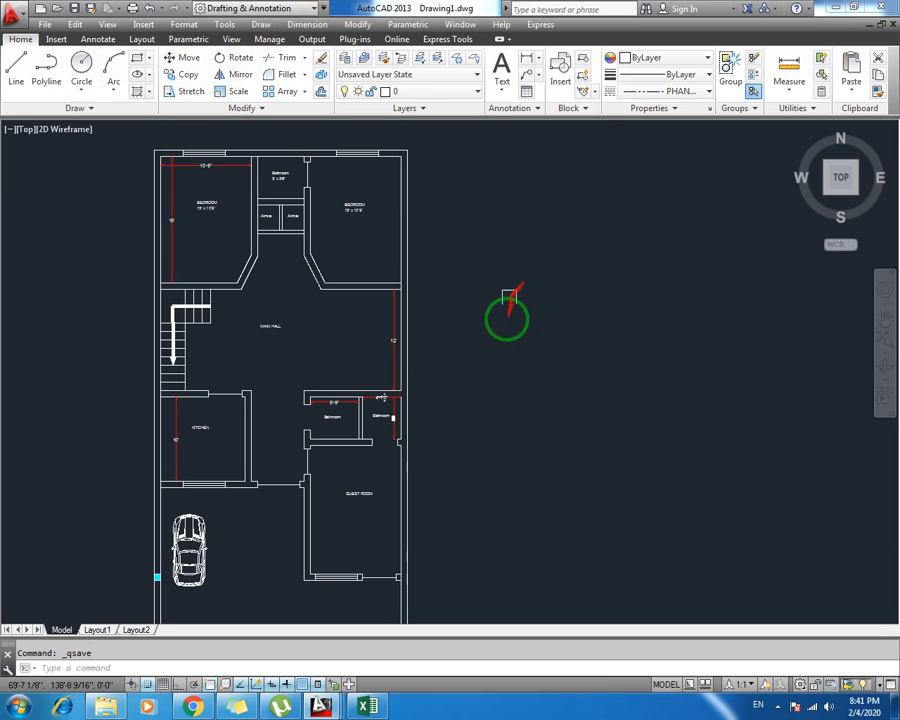
middle_click_drag(387, 392, 410, 364)
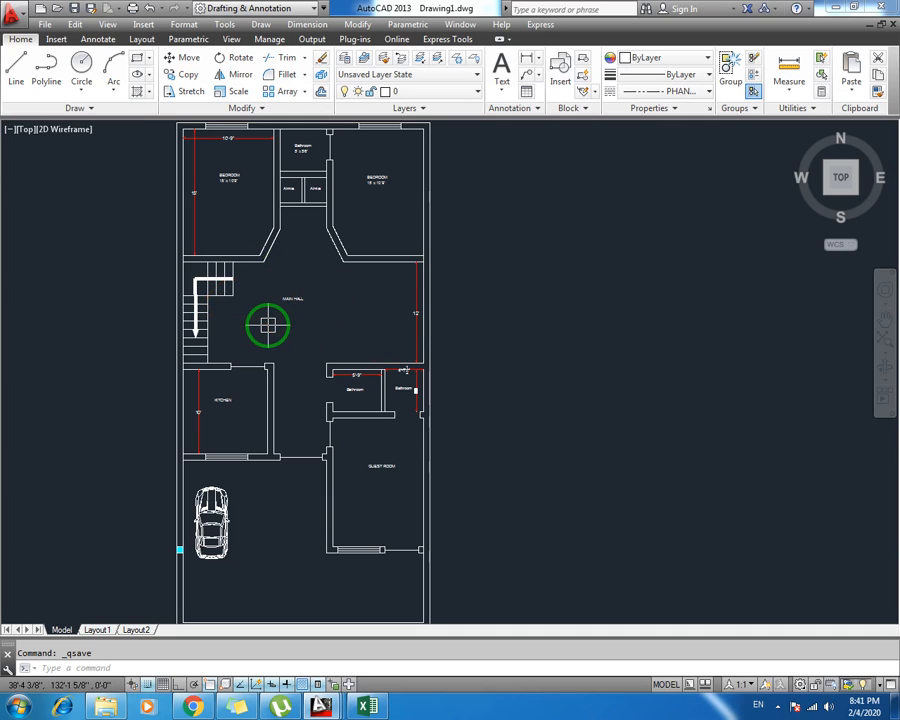
middle_click_drag(336, 340, 332, 360)
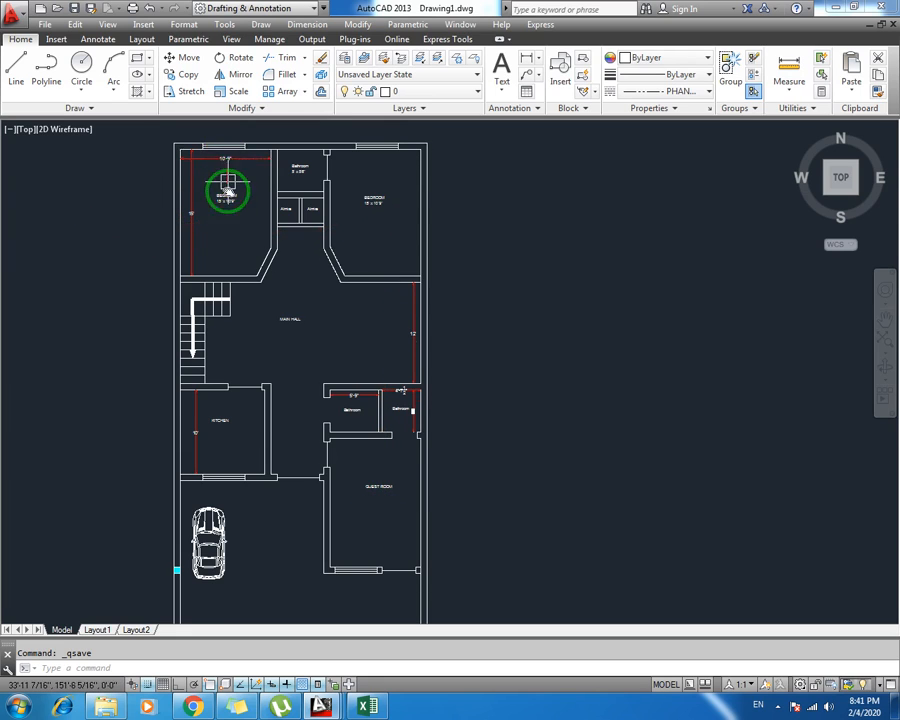
scroll(230, 190, "up", 2)
scroll(223, 202, "up", 2)
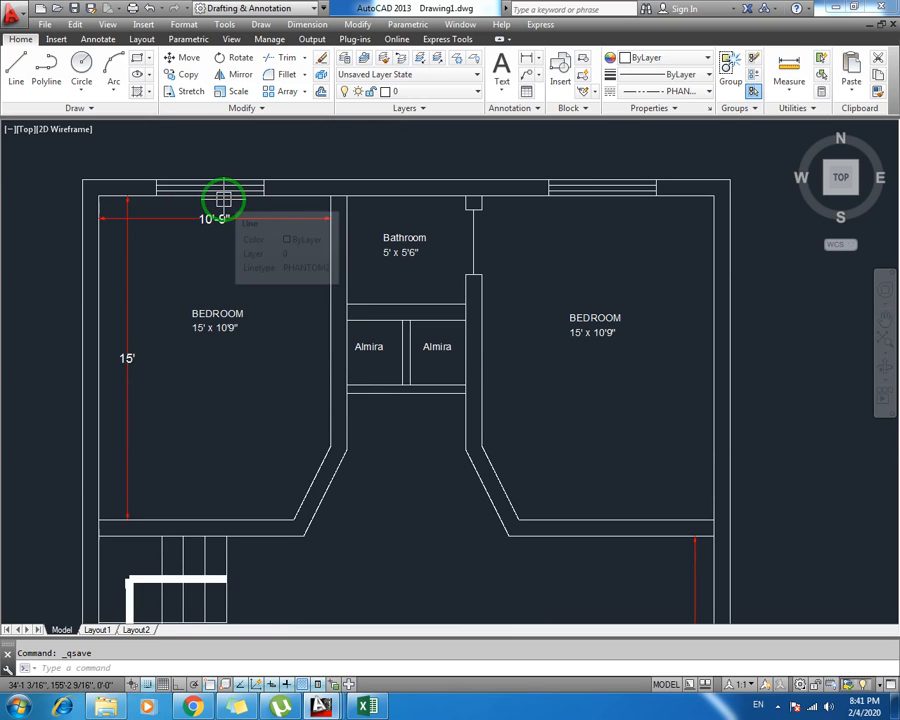
scroll(223, 199, "down", 1)
scroll(215, 261, "down", 1)
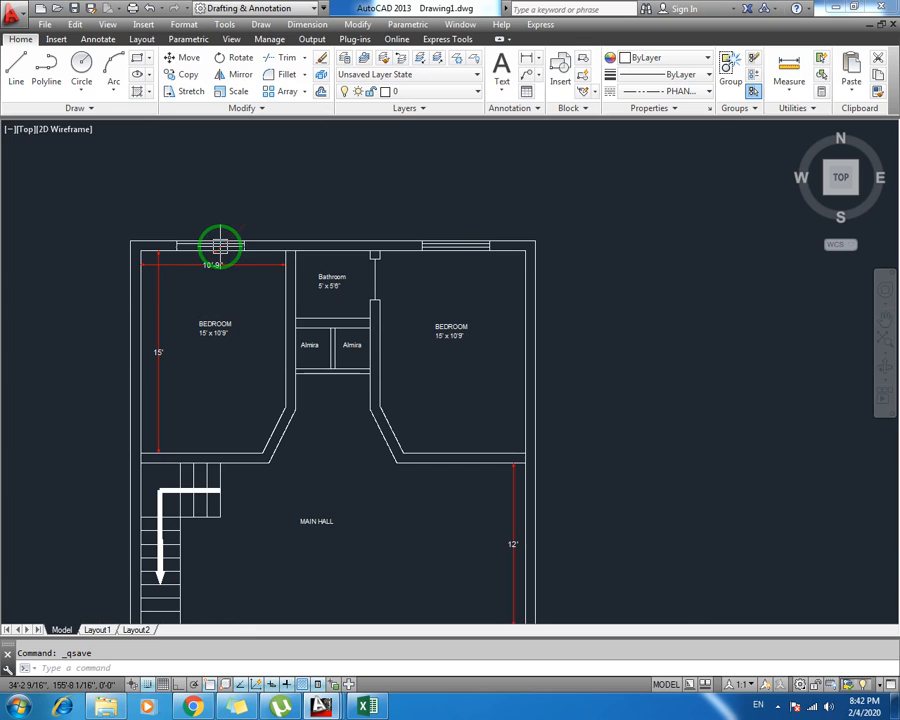
middle_click_drag(252, 318, 216, 272)
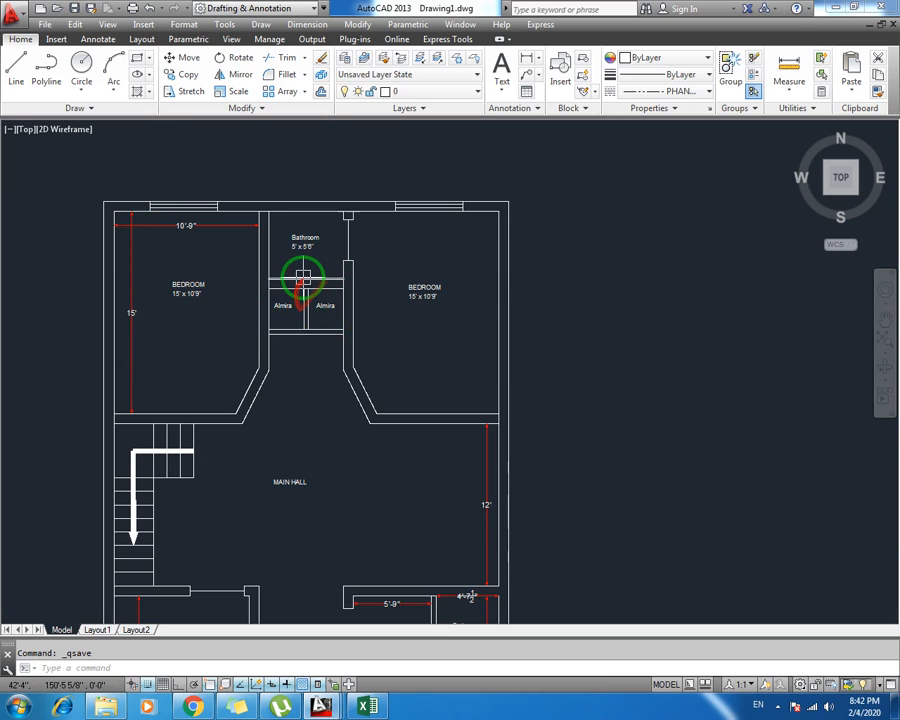
middle_click_drag(259, 296, 247, 279)
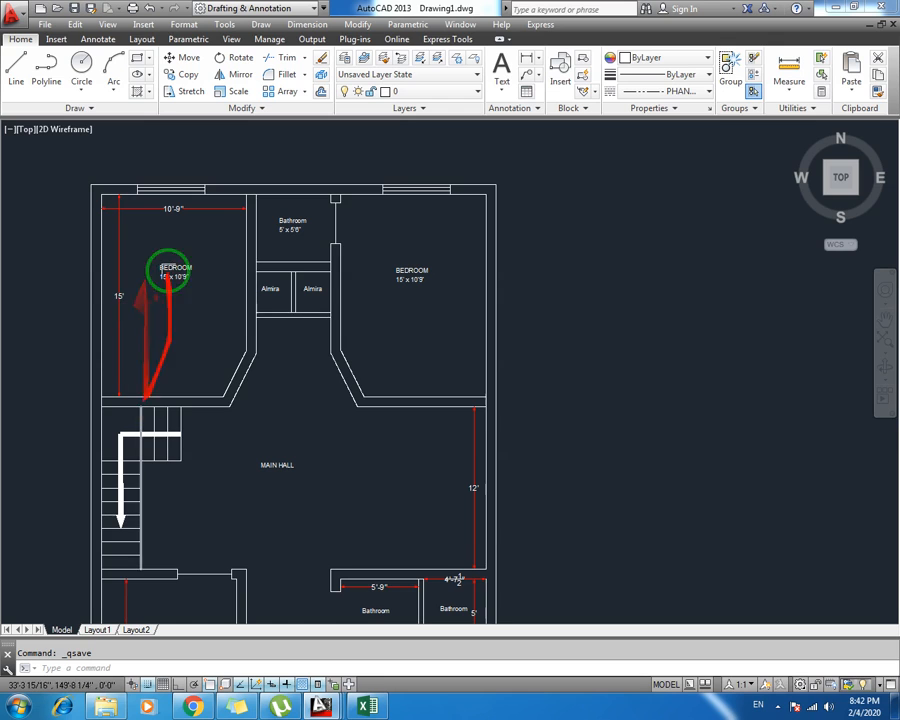
middle_click_drag(222, 400, 240, 241)
middle_click_drag(243, 168, 257, 375)
scroll(257, 375, "up", 2)
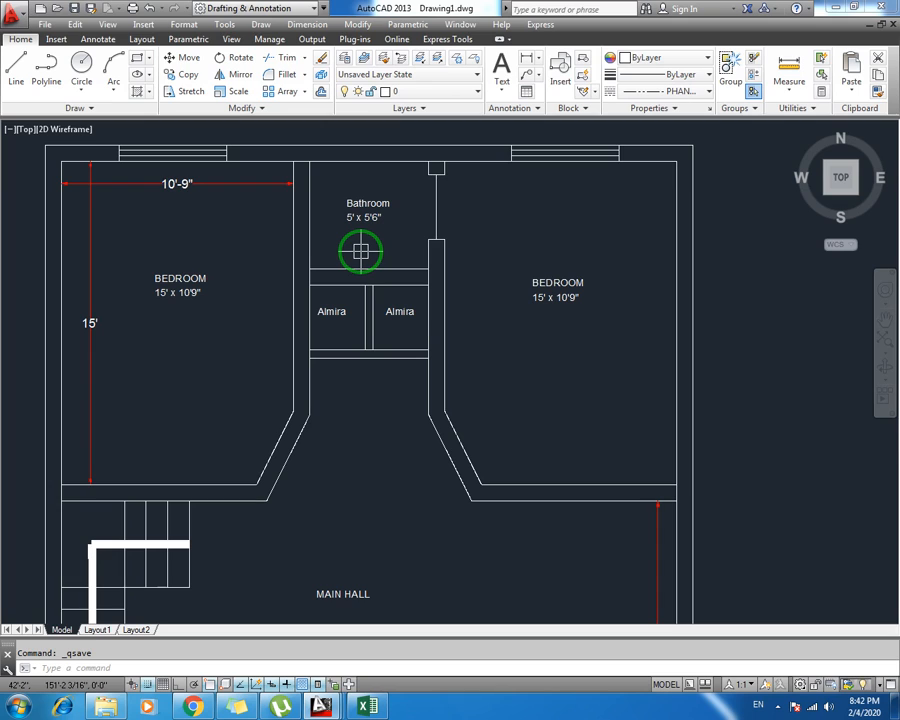
scroll(360, 251, "down", 3)
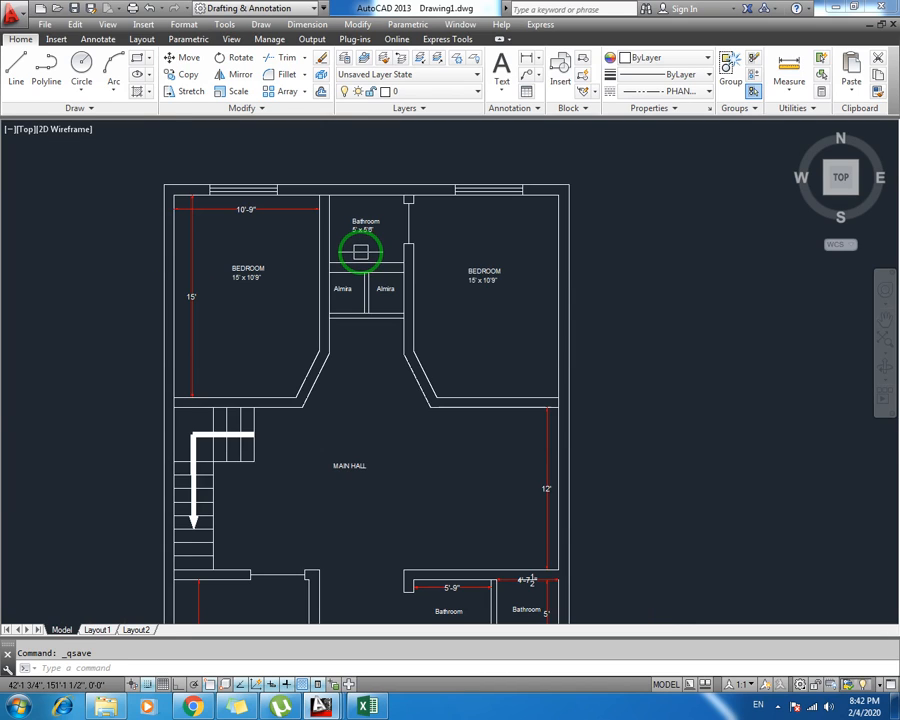
scroll(360, 251, "up", 3)
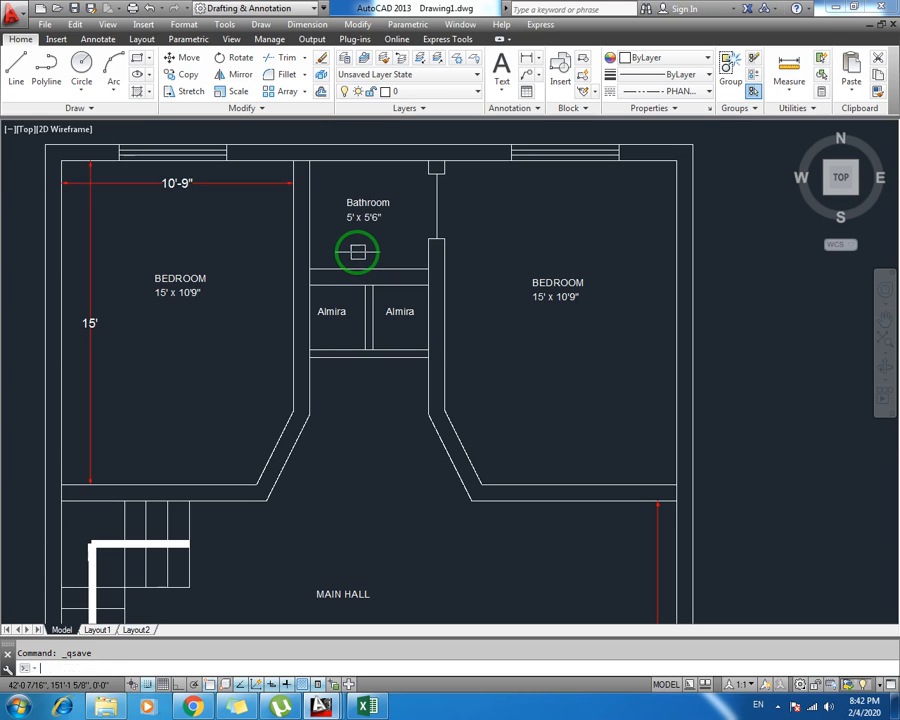
key("Escape")
key("ctrl+s")
middle_click_drag(357, 258, 349, 185)
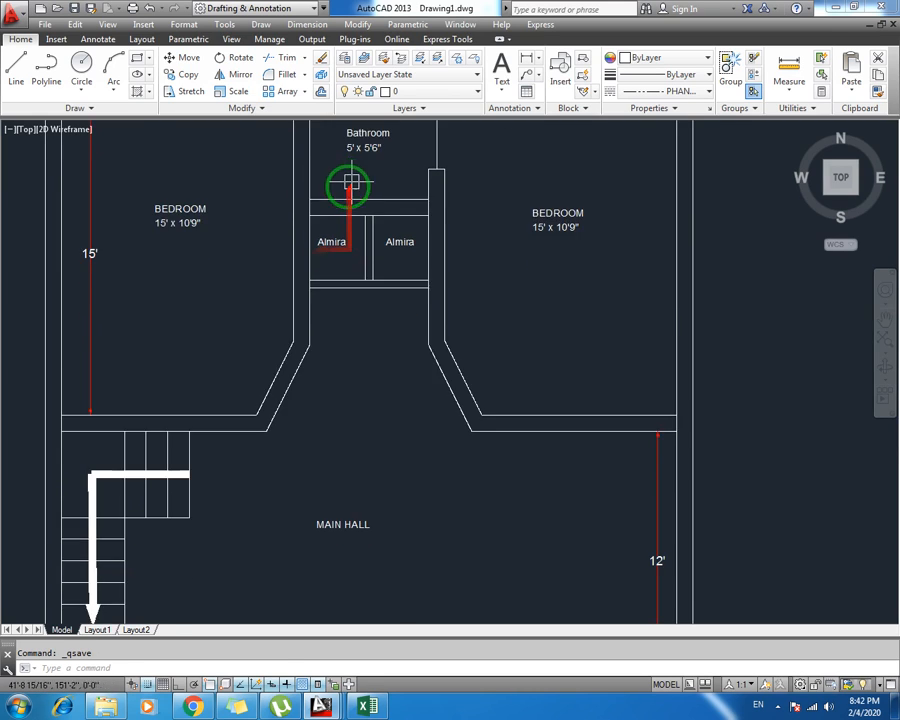
scroll(331, 279, "down", 4)
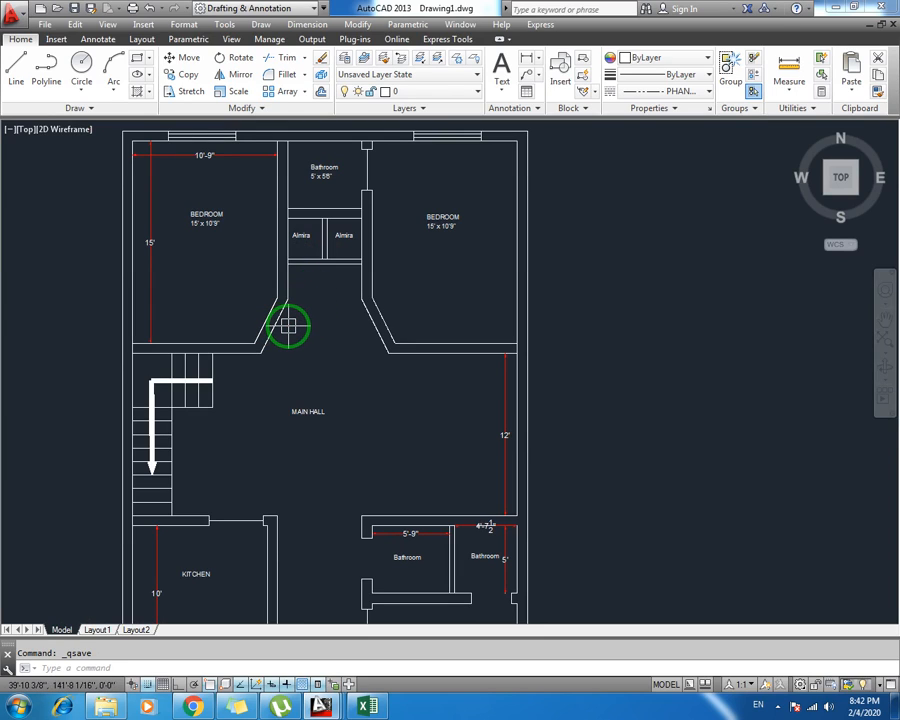
middle_click_drag(337, 402, 284, 379)
middle_click_drag(287, 291, 301, 357)
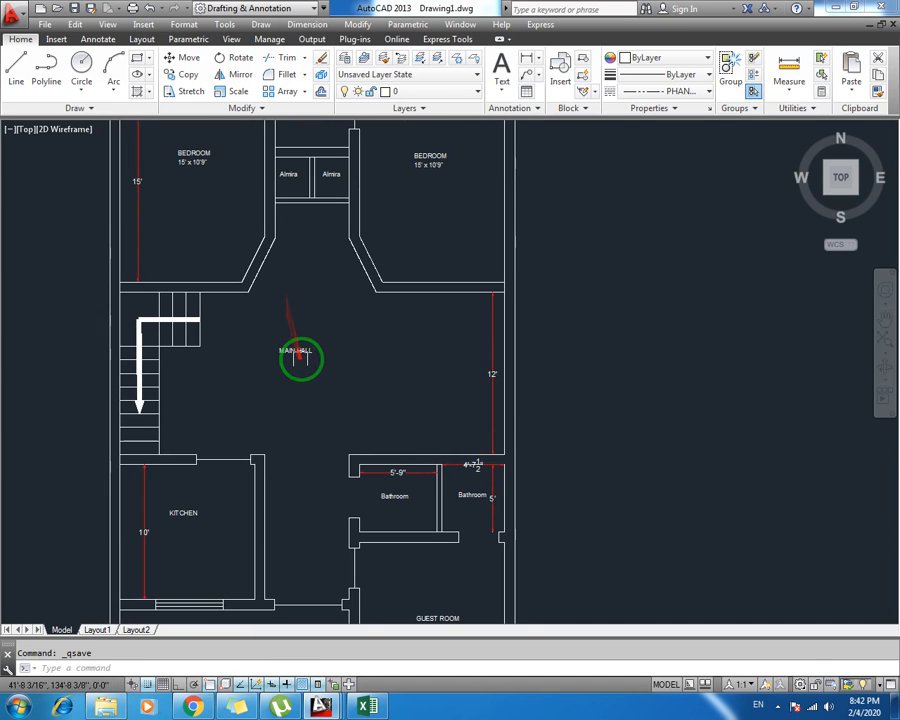
middle_click_drag(307, 303, 380, 229)
middle_click_drag(362, 367, 315, 335)
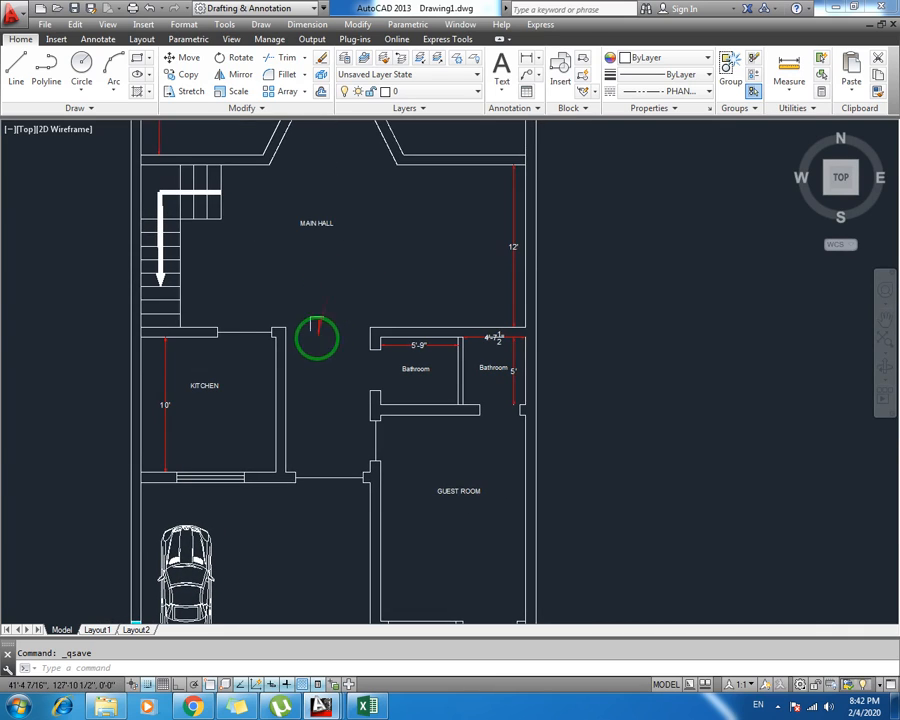
scroll(322, 476, "up", 2)
middle_click_drag(322, 476, 228, 386)
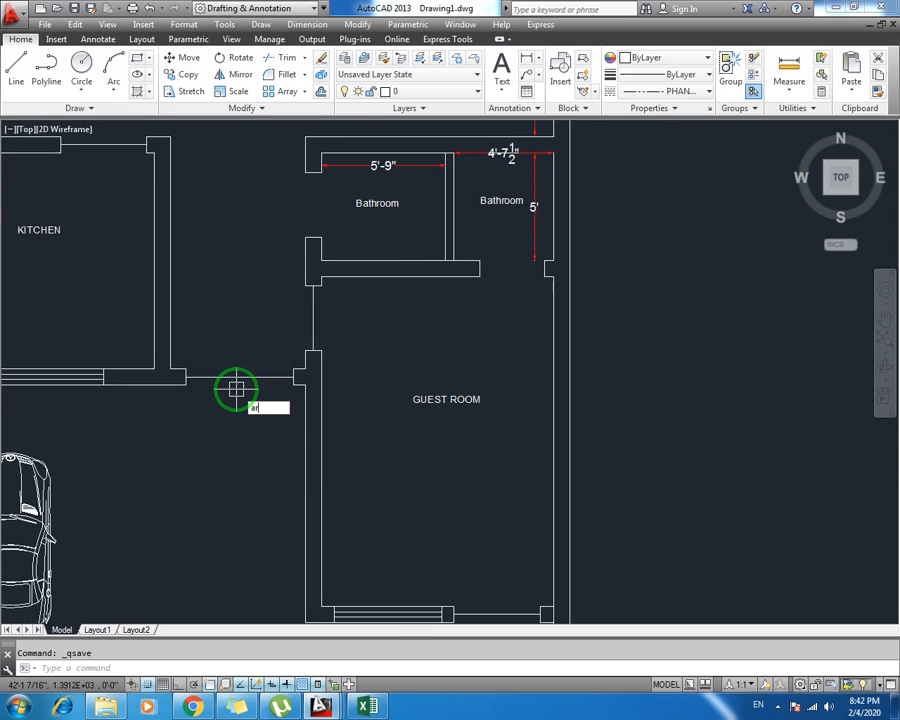
type("c")
key("Return")
scroll(183, 382, "up", 1)
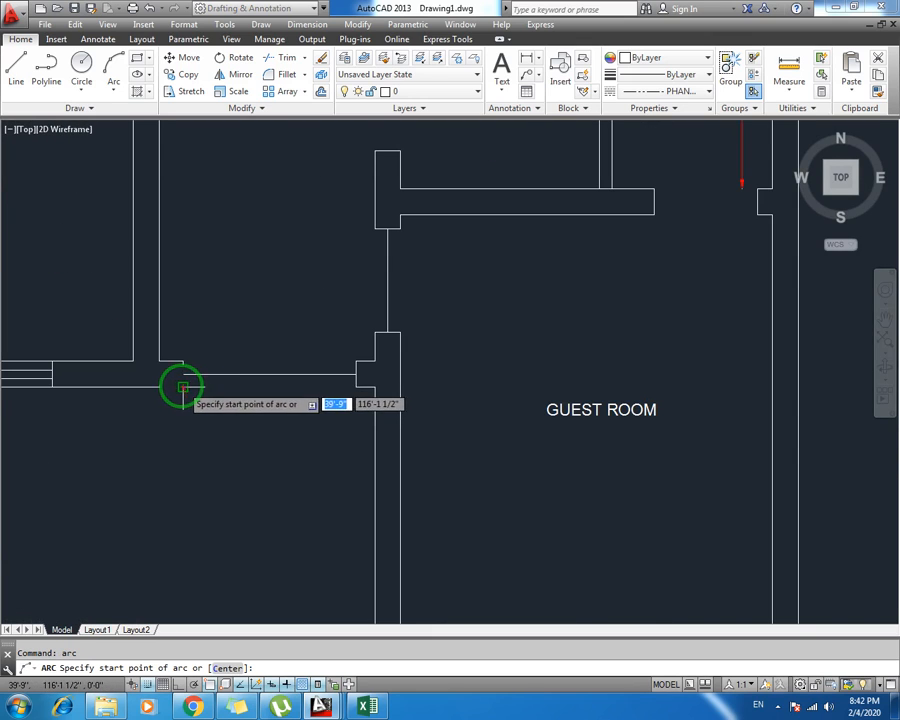
left_click(183, 386)
left_click(272, 375)
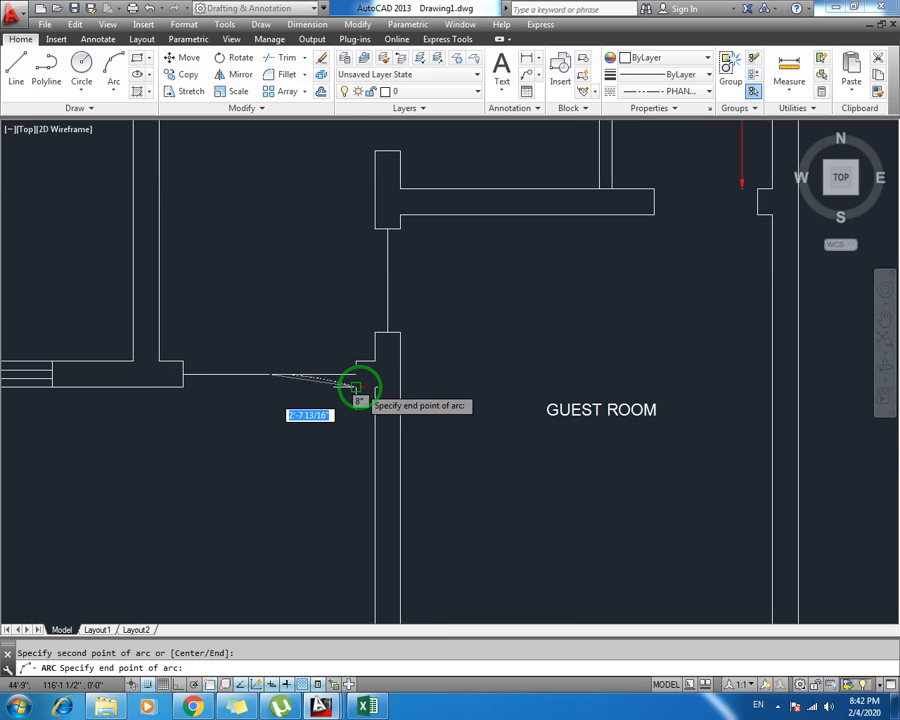
key("Escape")
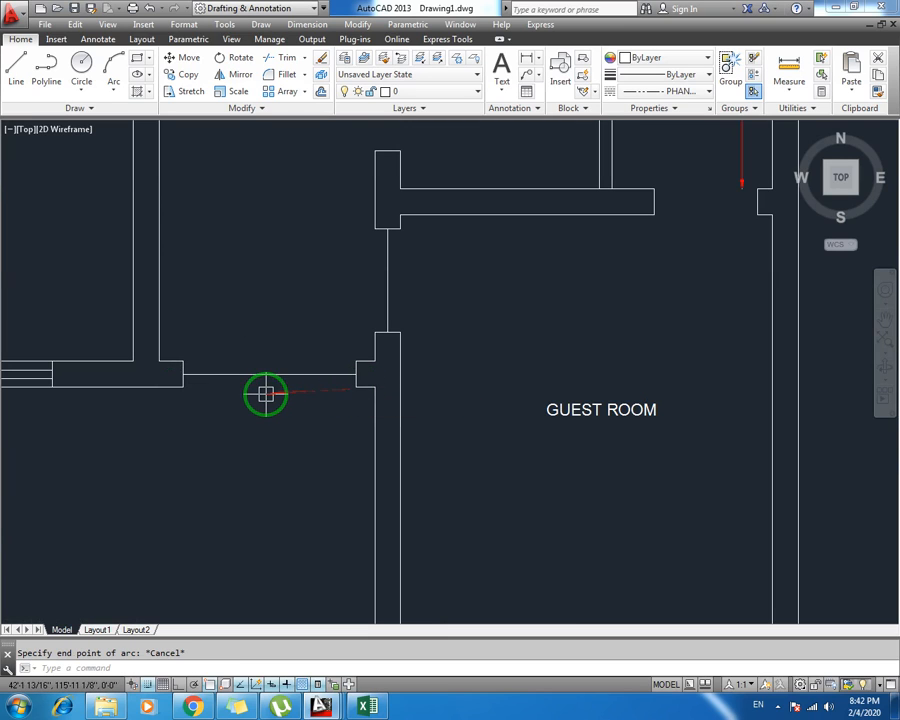
Copy the column square from the left boundary wall to just below the guest room's lower left corner
scroll(262, 390, "down", 3)
mouse_move(228, 414)
middle_mouse_down()
mouse_move(314, 394)
mouse_move(311, 305)
middle_mouse_up()
scroll(352, 433, "up", 3)
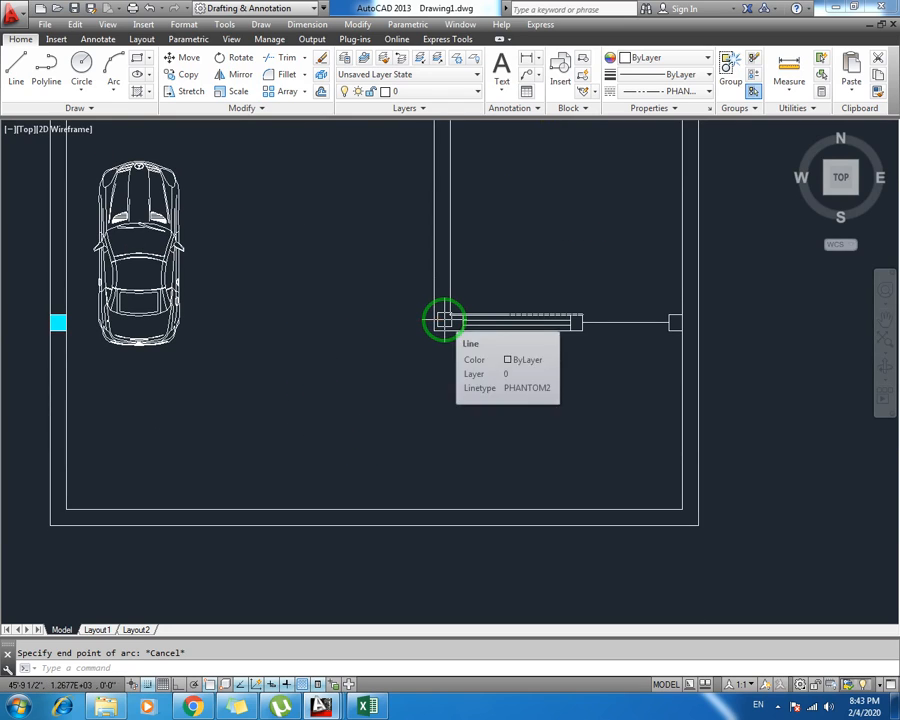
left_click(59, 323)
type("co")
key("Return")
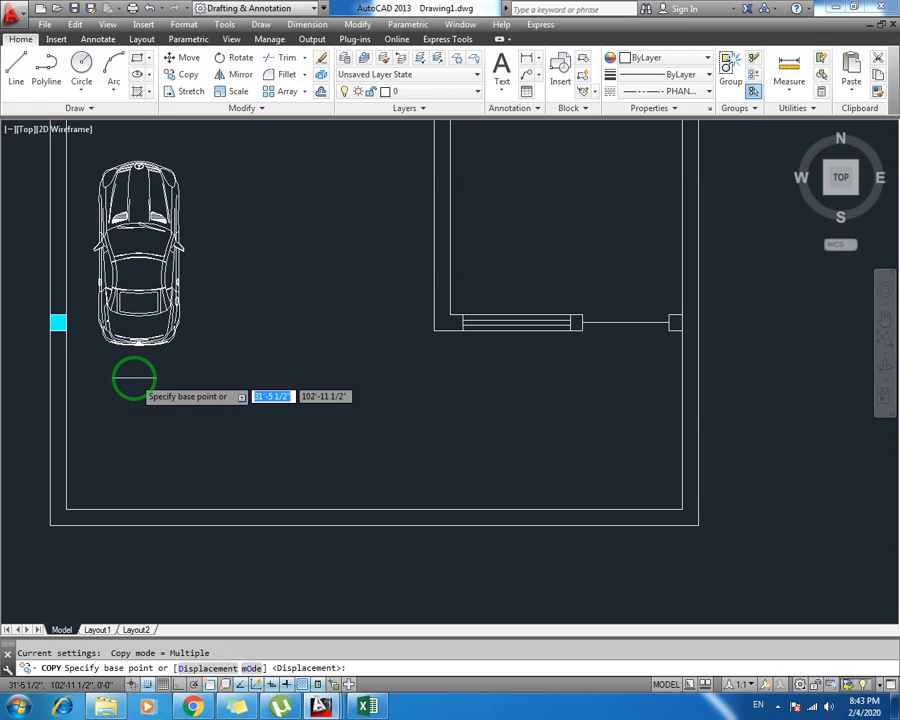
left_click(58, 323)
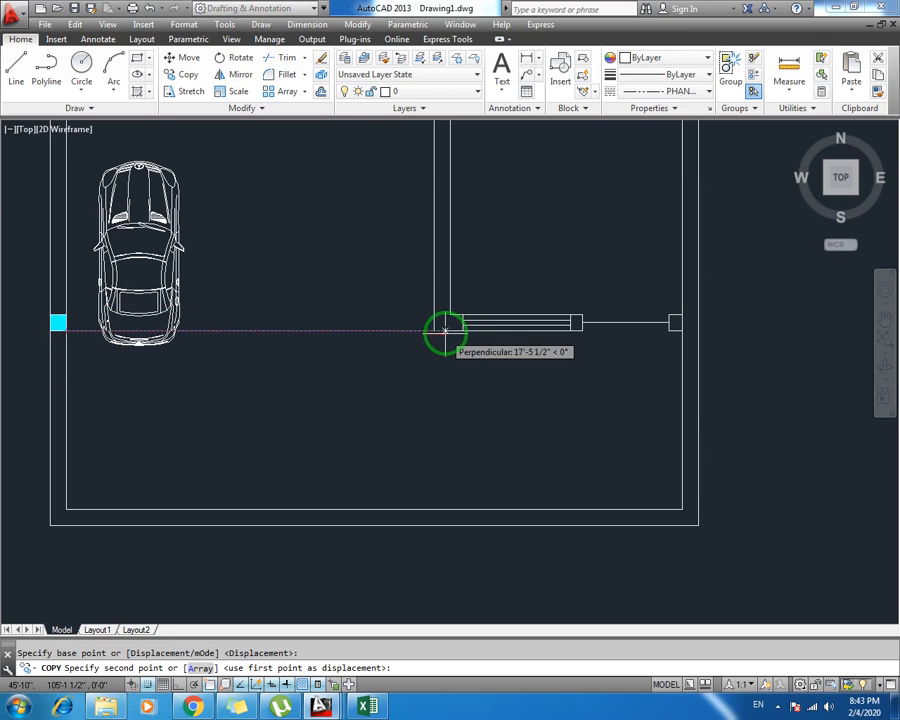
left_click(441, 346)
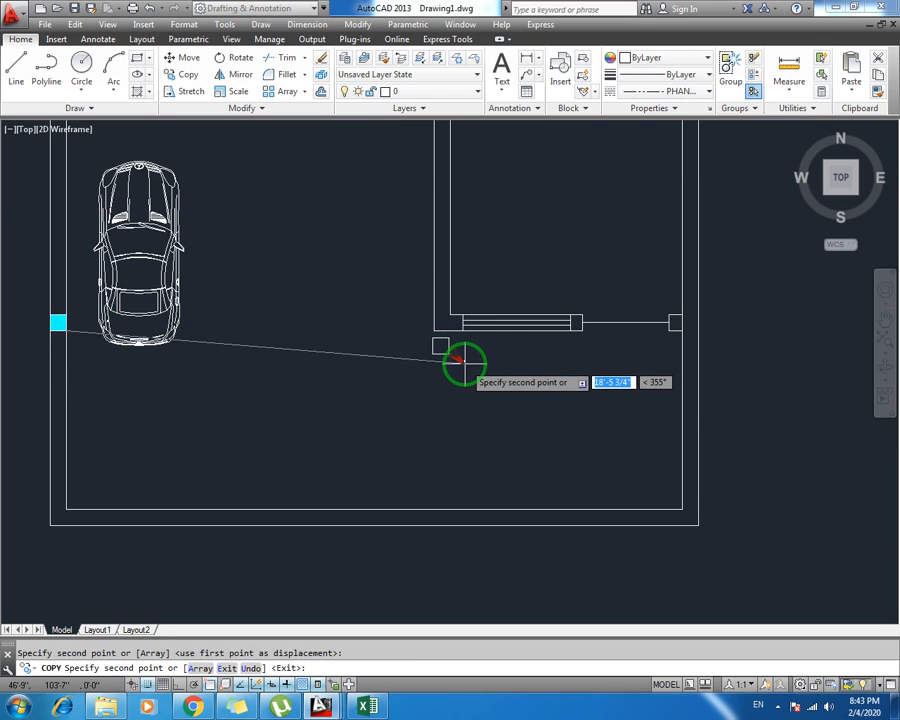
key("Escape")
Move the copied square by its upper right corner onto the inner lower left corner of the guest room walls
left_click(436, 363)
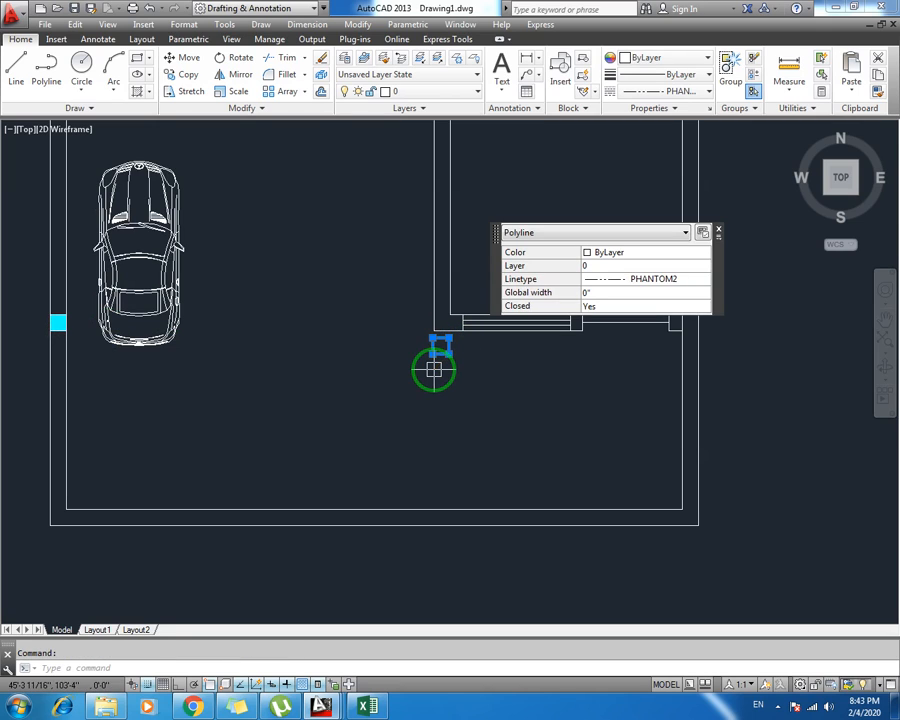
type("m")
key("Return")
left_click(450, 339)
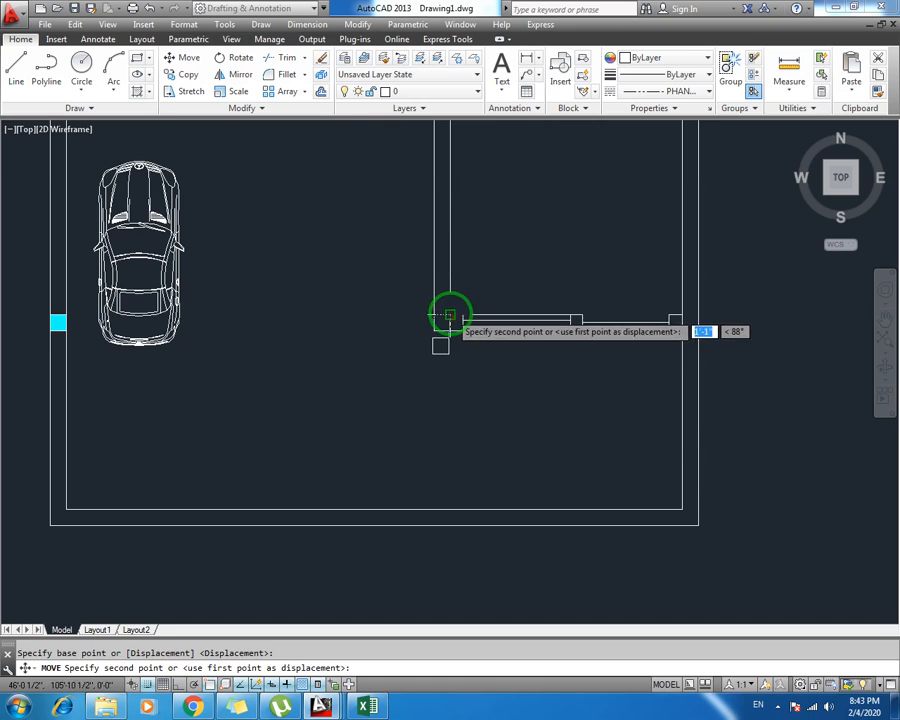
left_click(449, 317)
key("Escape")
Hatch the square at the guest room's lower left corner in cyan and save the drawing
type("h")
key("Return")
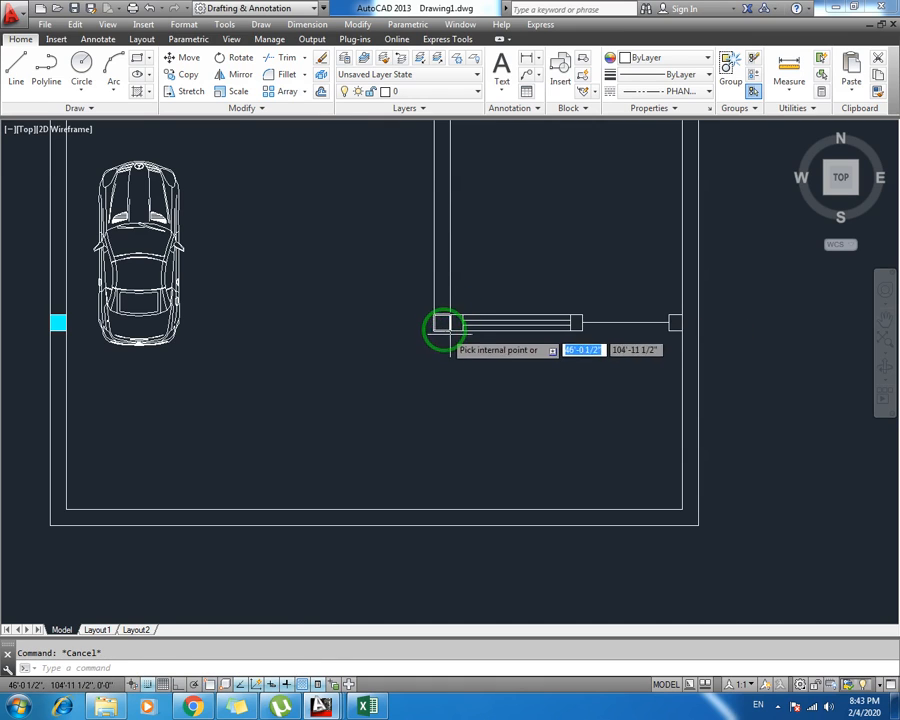
left_click(444, 322)
key("Escape")
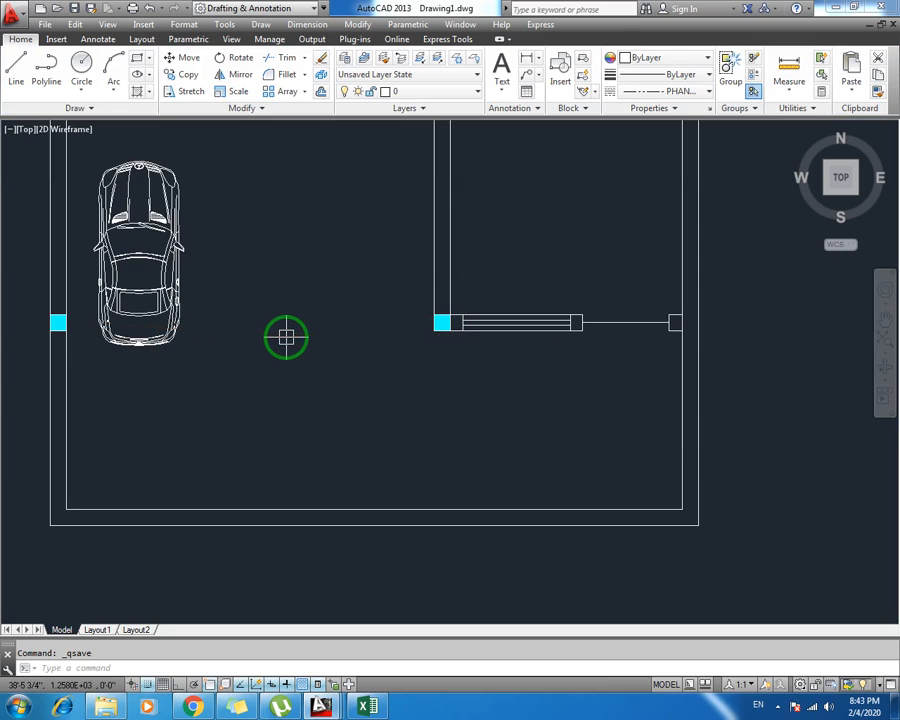
Draw a line from the left wall column's lower right corner to the guest room column's lower left corner
type("l")
key("Return")
left_click(65, 330)
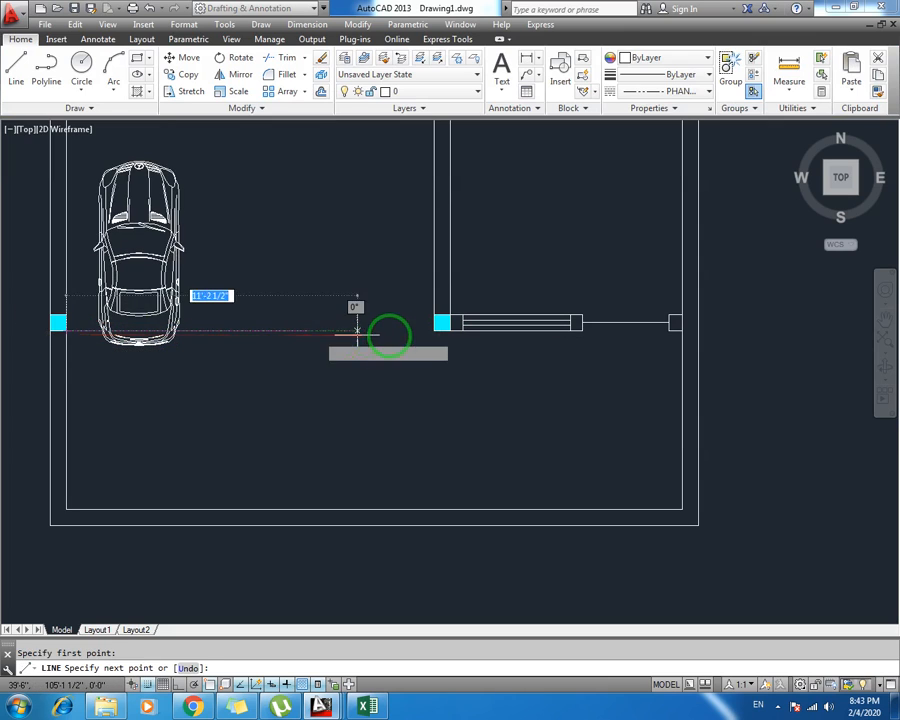
left_click(435, 334)
key("Escape")
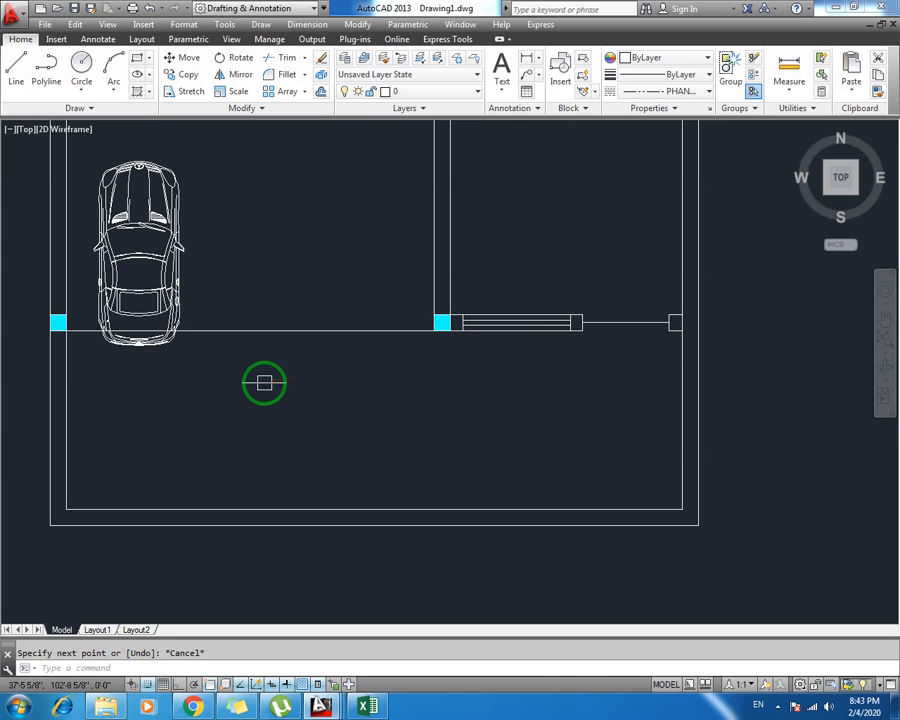
Divide the line between the two cyan columns into 3 equal segments
type("div")
key("Return")
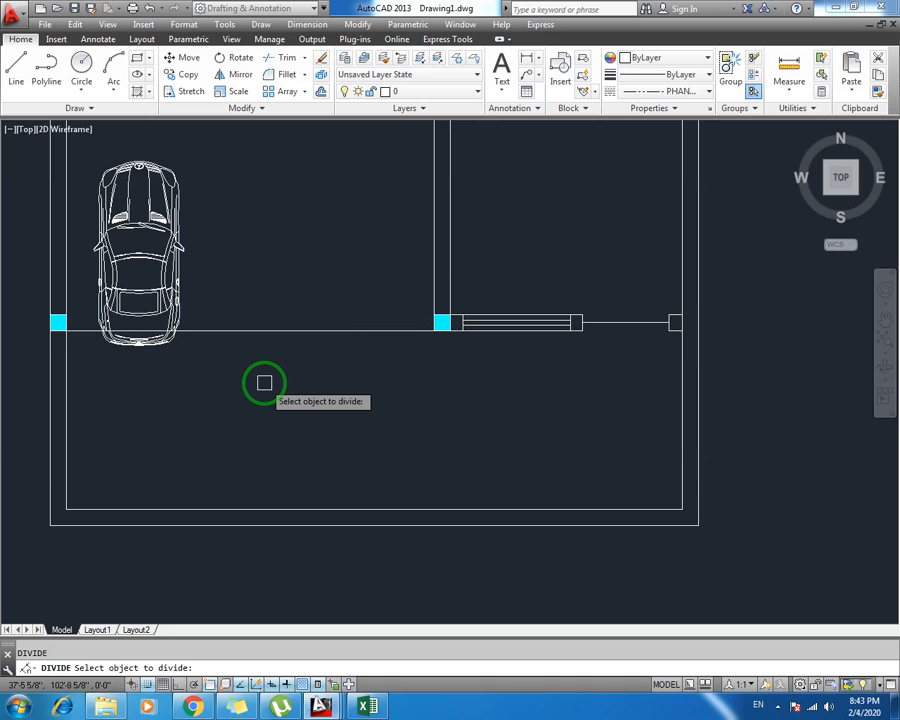
left_click(277, 329)
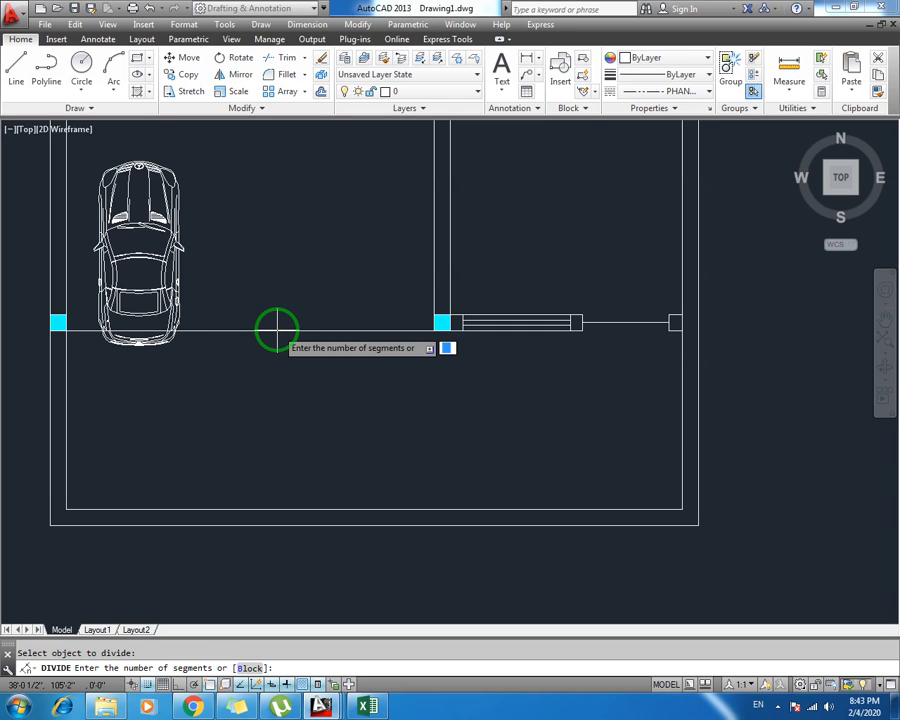
type("3")
key("Return")
key("Escape")
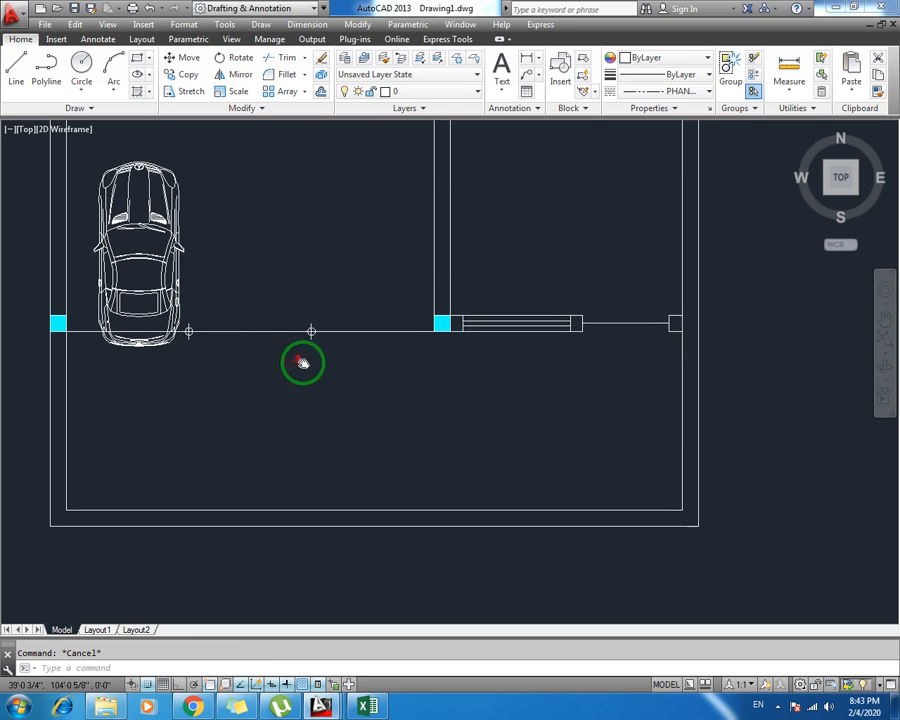
Draw two circles of about 9" radius, one centred on each division point of the line
middle_click_drag(307, 328, 344, 371)
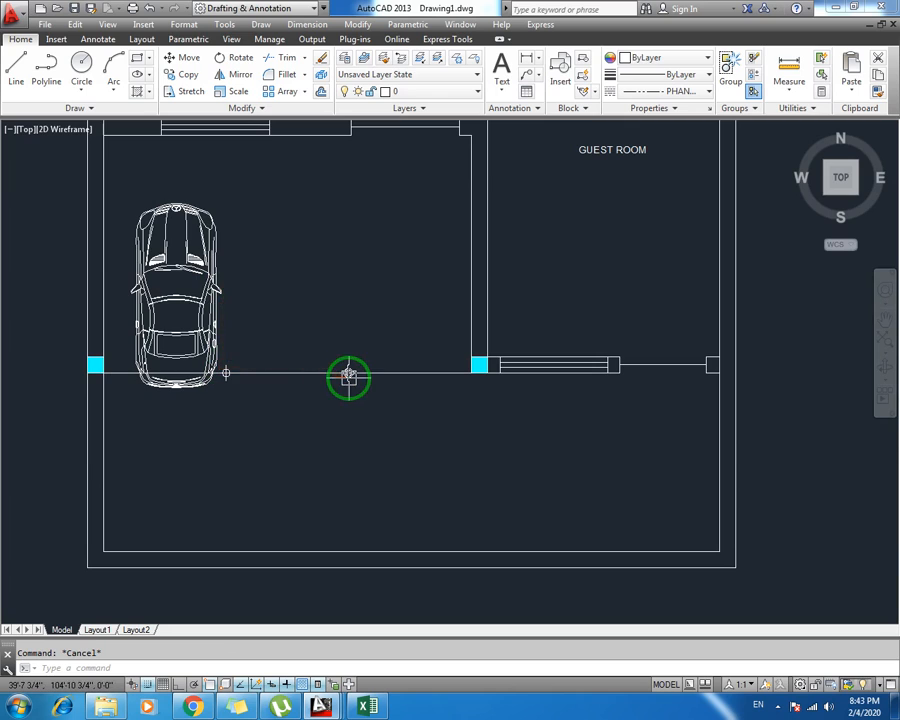
type("c")
key("Return")
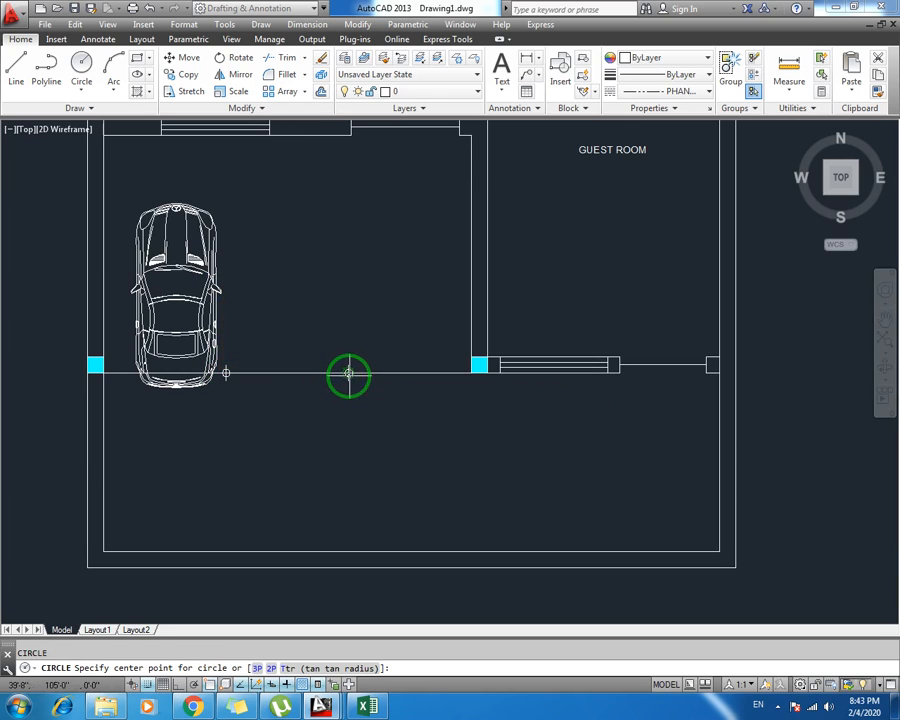
left_click(348, 373)
left_click(345, 389)
key("Escape")
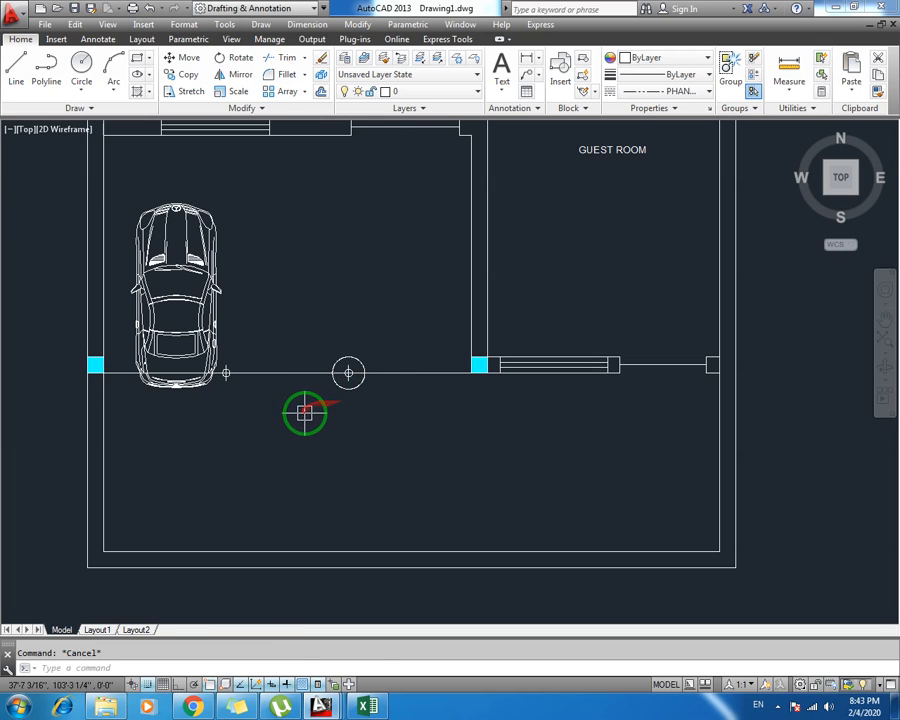
type("c")
key("Return")
left_click(226, 373)
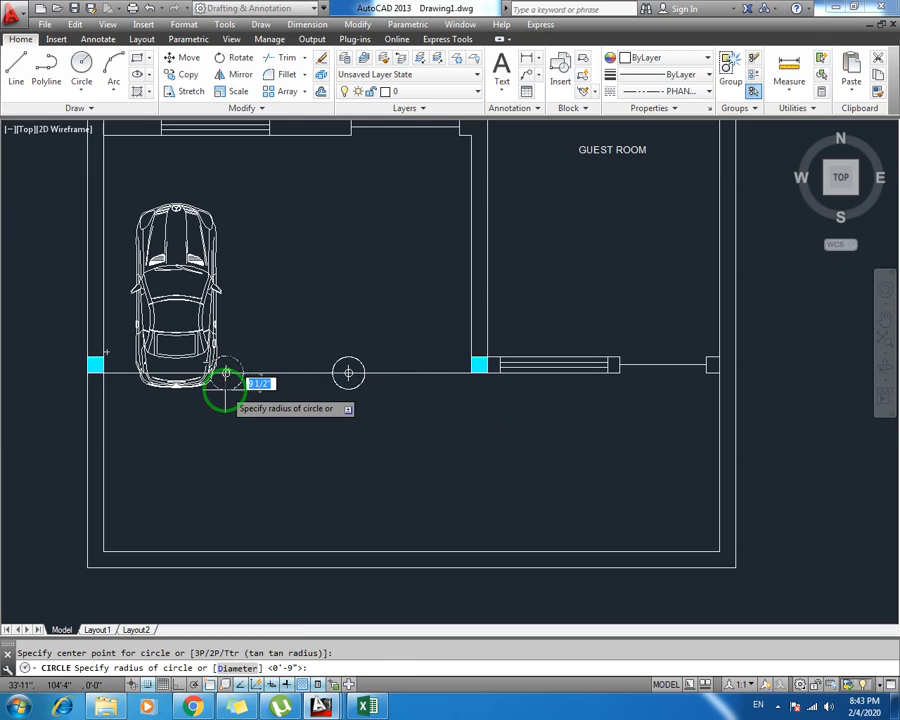
left_click(225, 388)
key("Escape")
Move the parked car up, clear of the left circle, and keep it just inside the left boundary wall
left_click(196, 262)
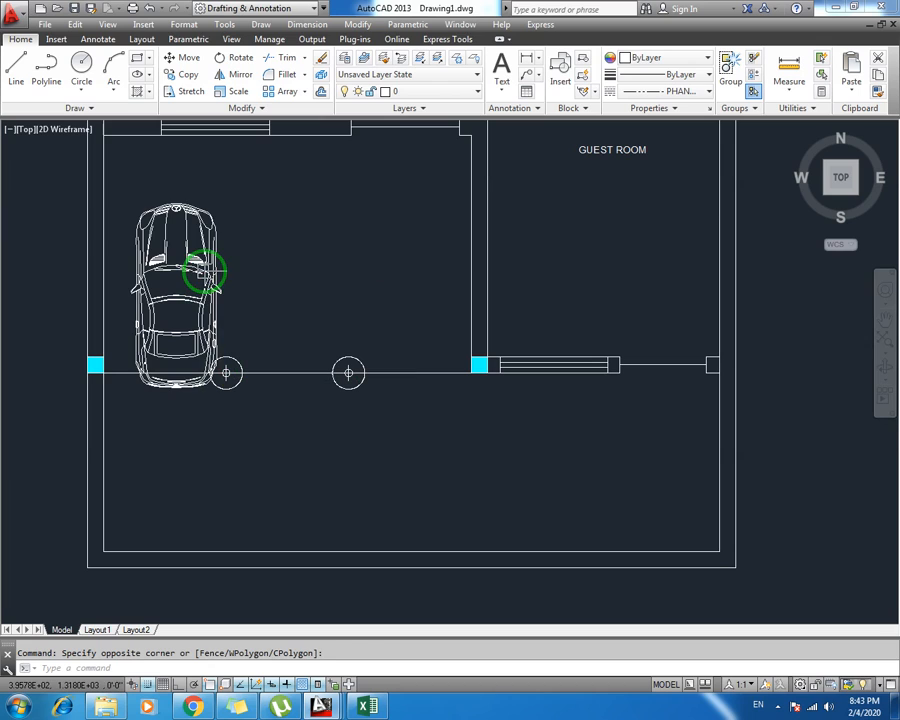
left_click(193, 267)
type("m")
key("Return")
left_click(220, 258)
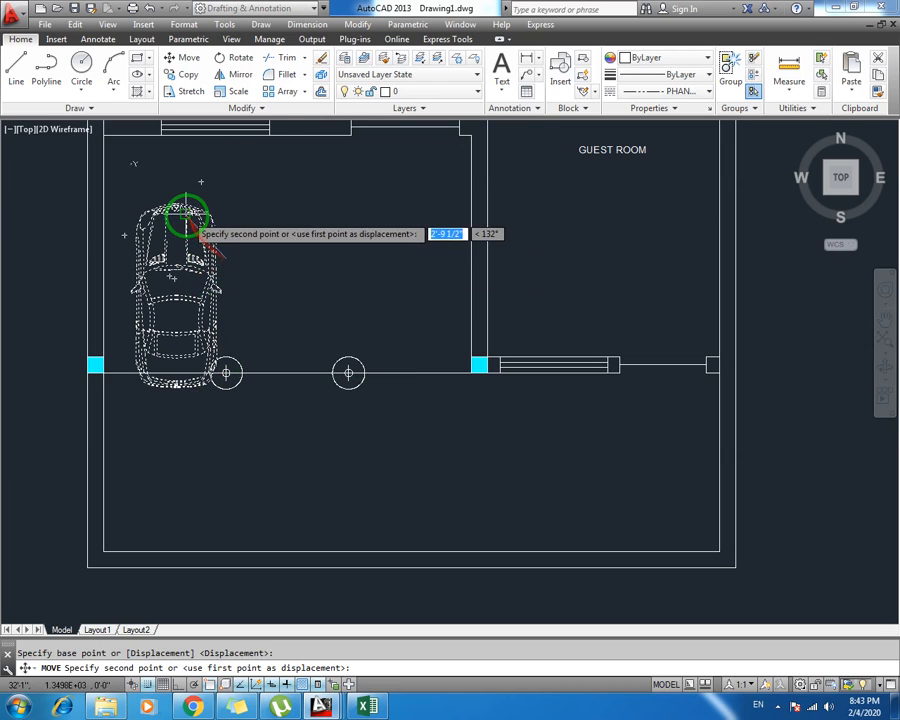
left_click(188, 204)
left_click(172, 203)
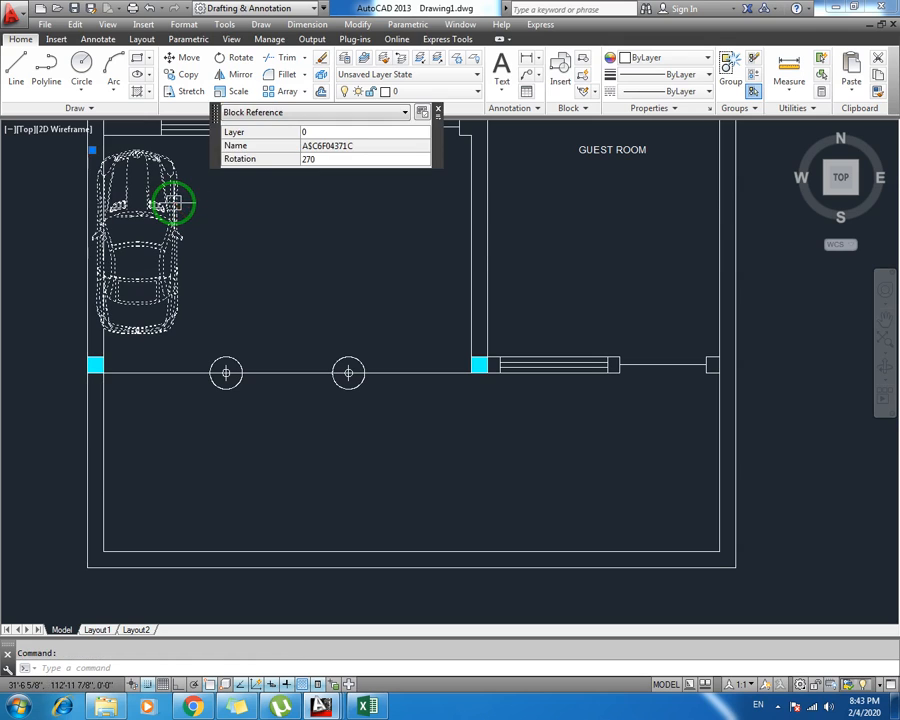
type("m")
key("Return")
left_click(214, 210)
left_click(218, 218)
key("Escape")
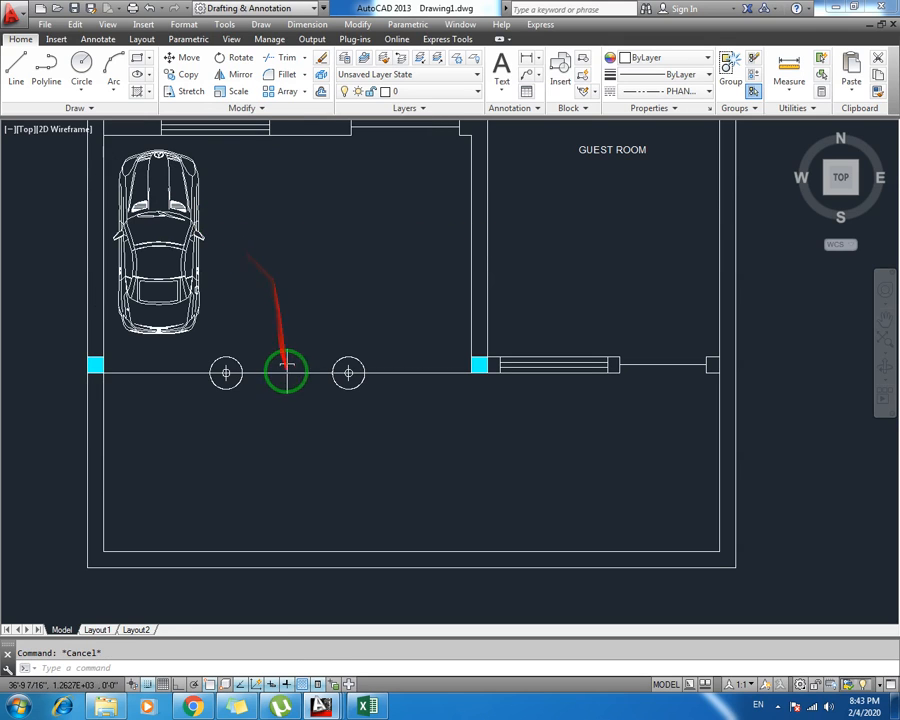
Delete the division point markers at the centres of both circles
scroll(229, 368, "up", 5)
left_click(216, 372)
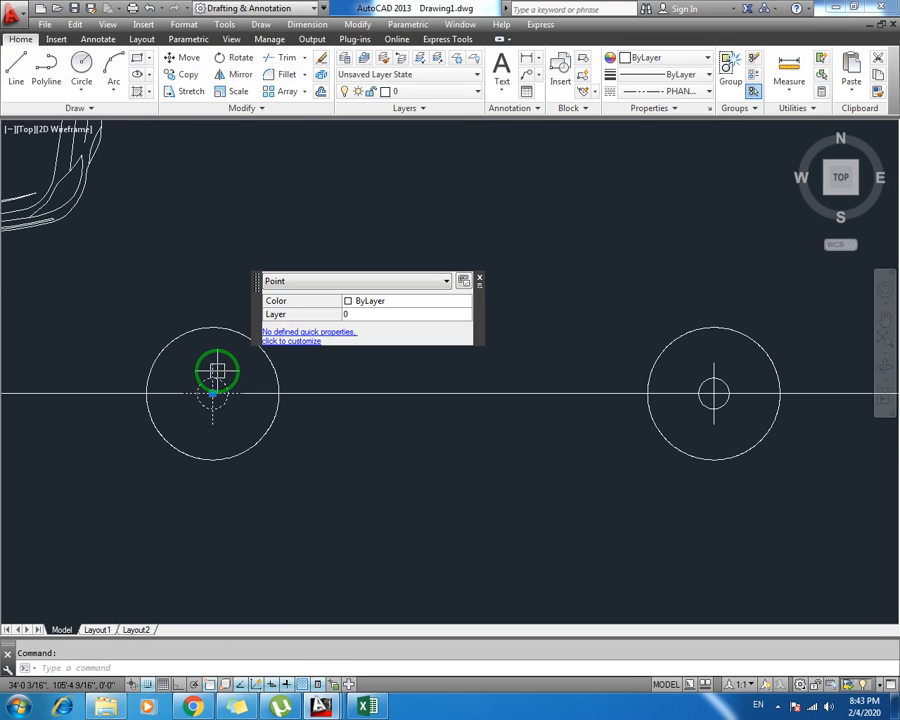
left_click_drag(211, 365, 713, 371)
left_click(719, 372)
key("Delete")
scroll(524, 380, "down", 2)
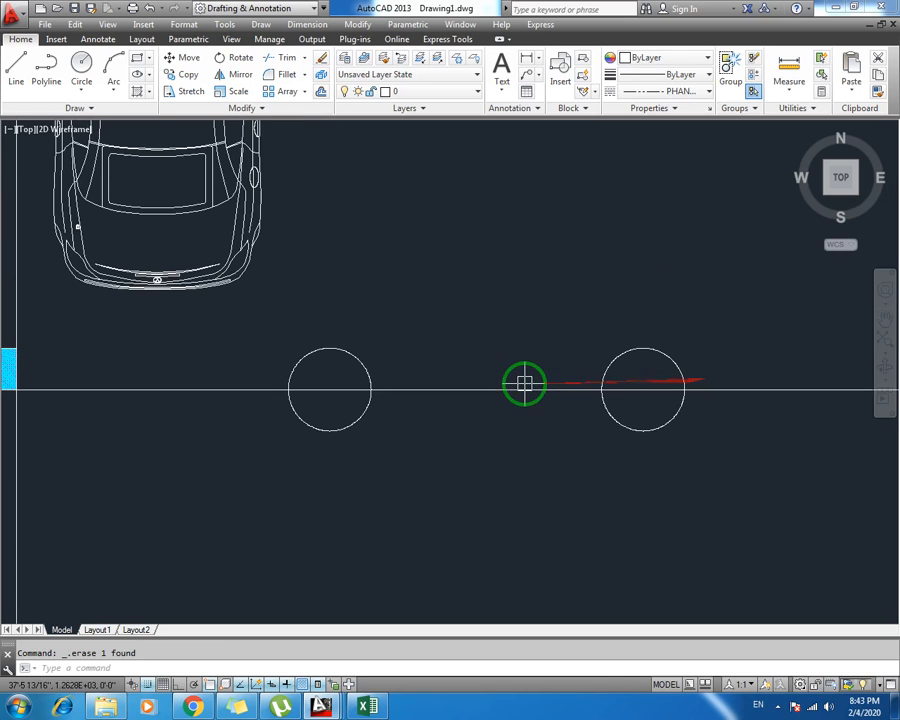
Delete the construction line running between the two cyan columns and save the drawing
left_click(462, 389)
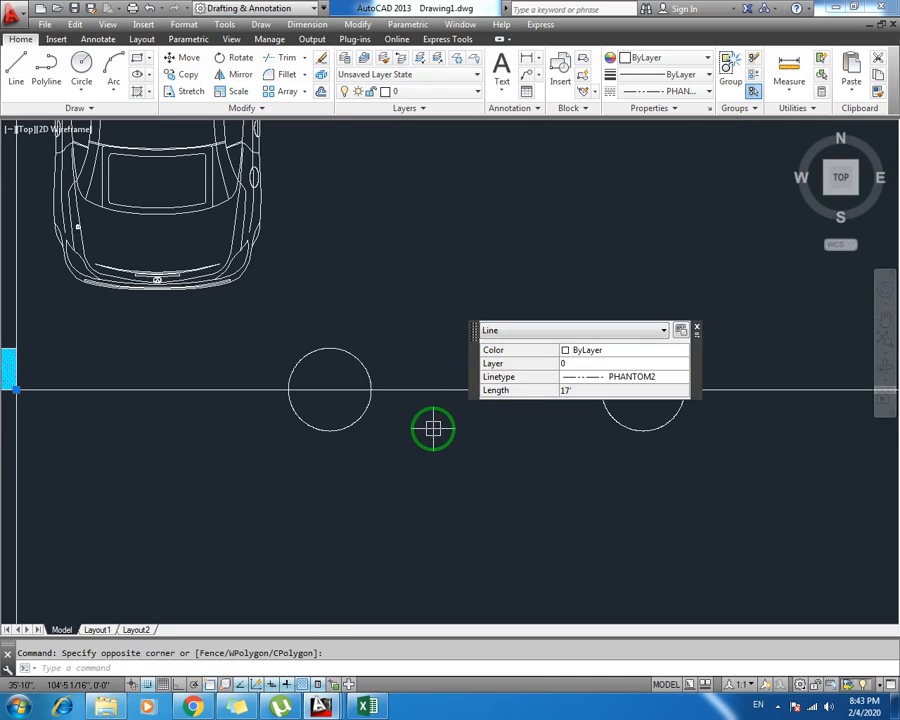
key("Delete")
key("Escape")
scroll(433, 429, "down", 2)
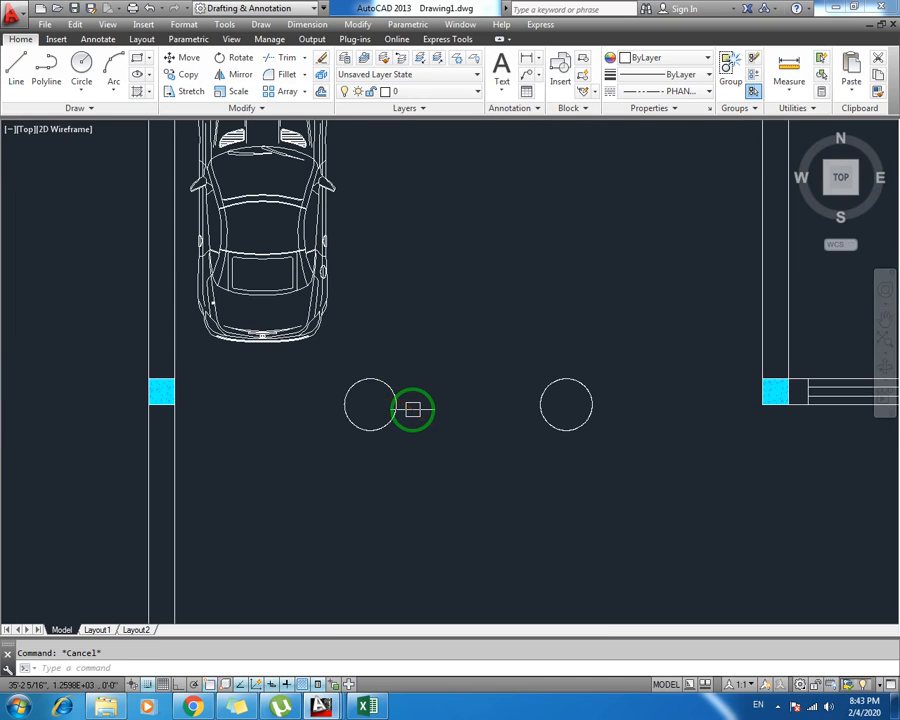
key("ctrl+s")
scroll(378, 389, "down", 2)
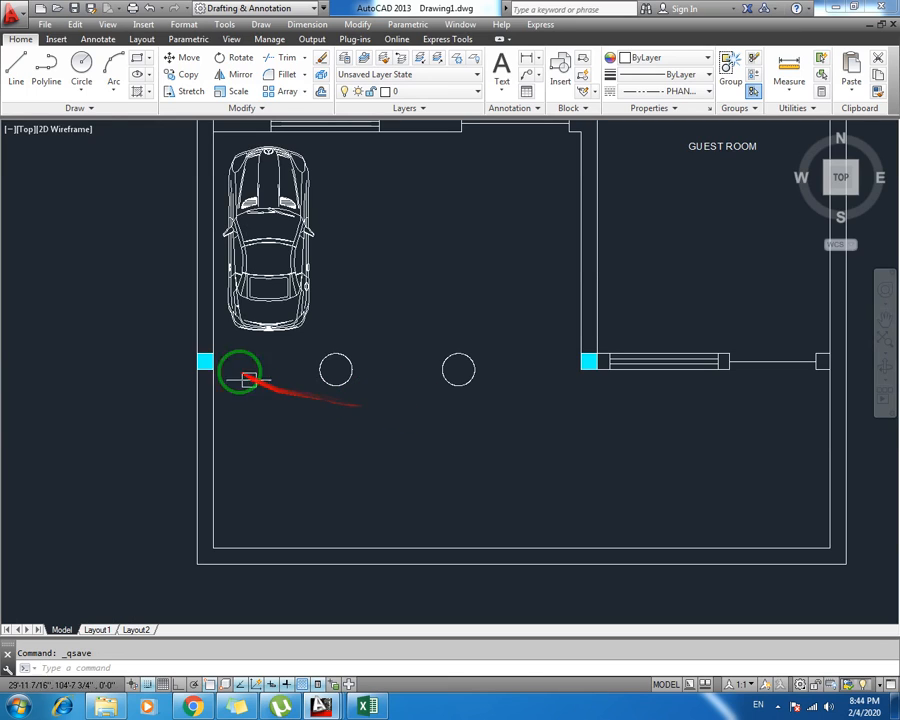
Draw a downward-bulging arc from the left column's lower right corner to the centre of the left circle
mouse_move(215, 375)
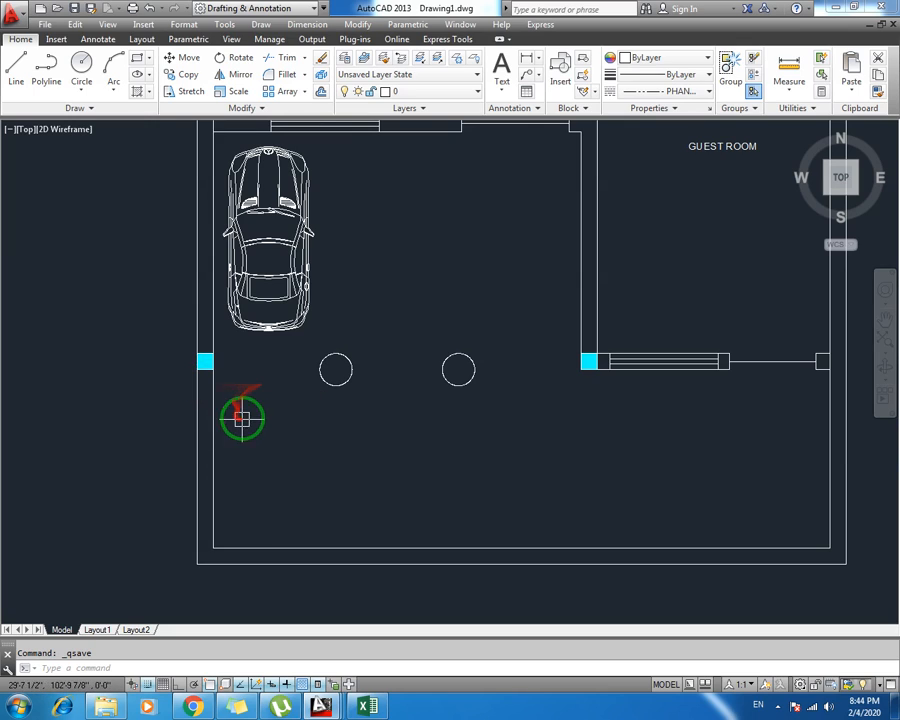
type("ar")
key("Return")
left_click(206, 364)
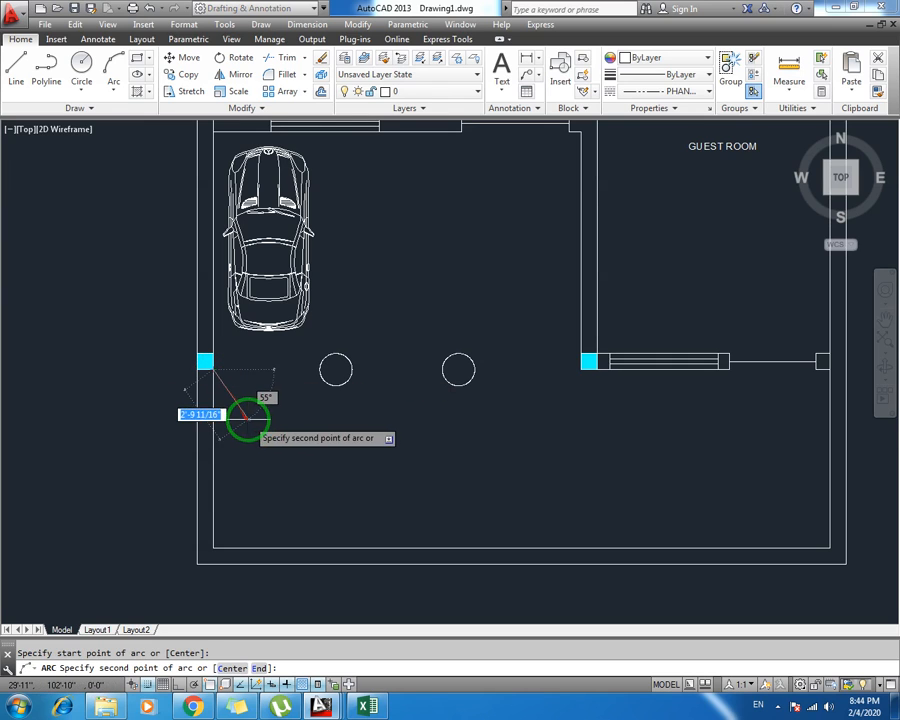
left_click(278, 432)
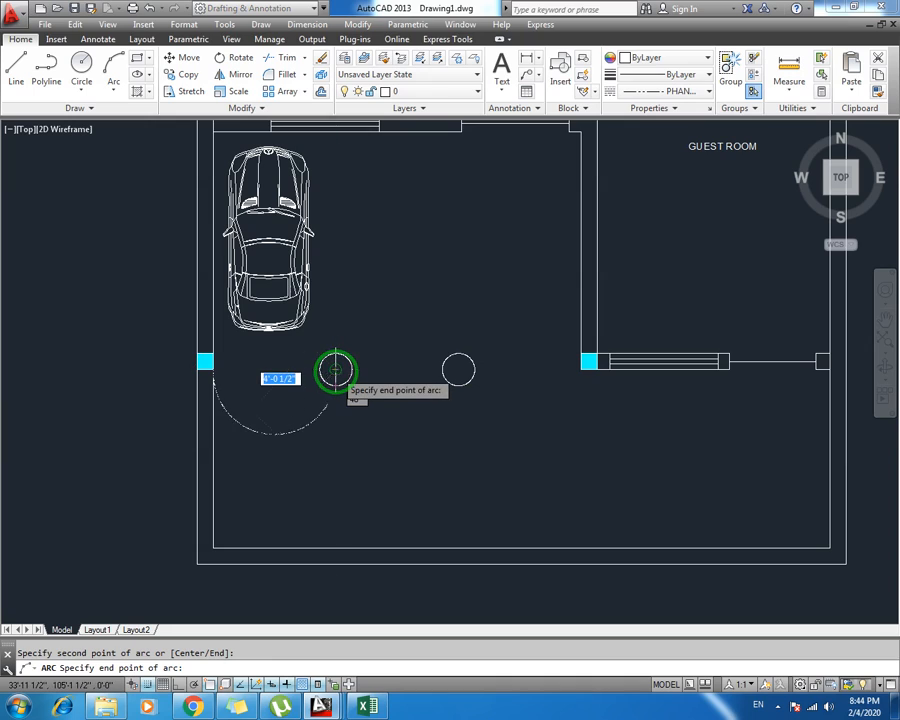
left_click(335, 371)
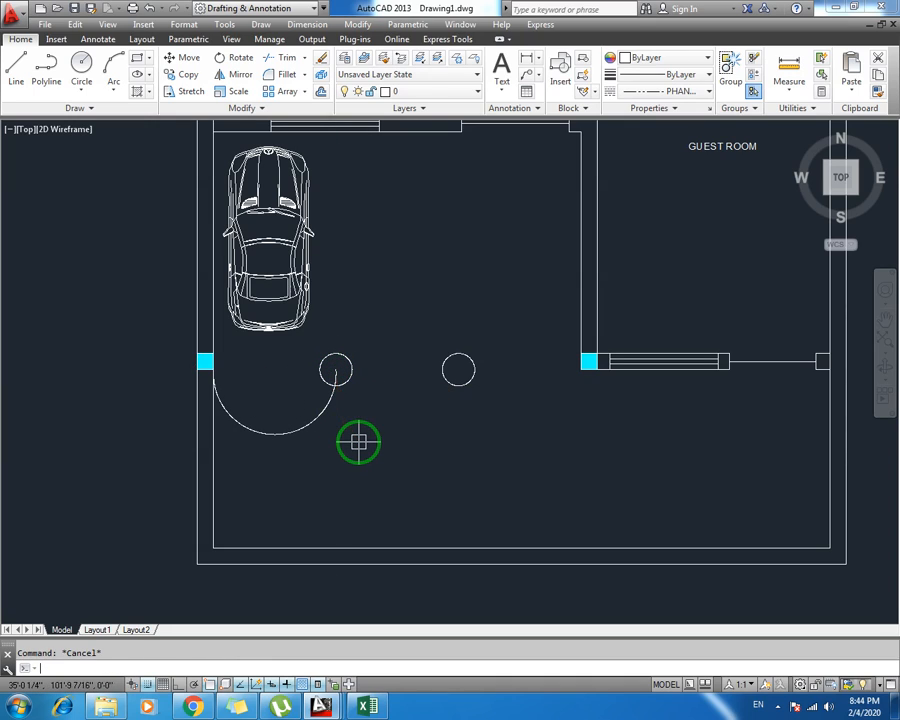
Copy the arc so that it spans from the left circle's centre to the right circle's centre
left_click(341, 427)
left_click(288, 416)
type("c")
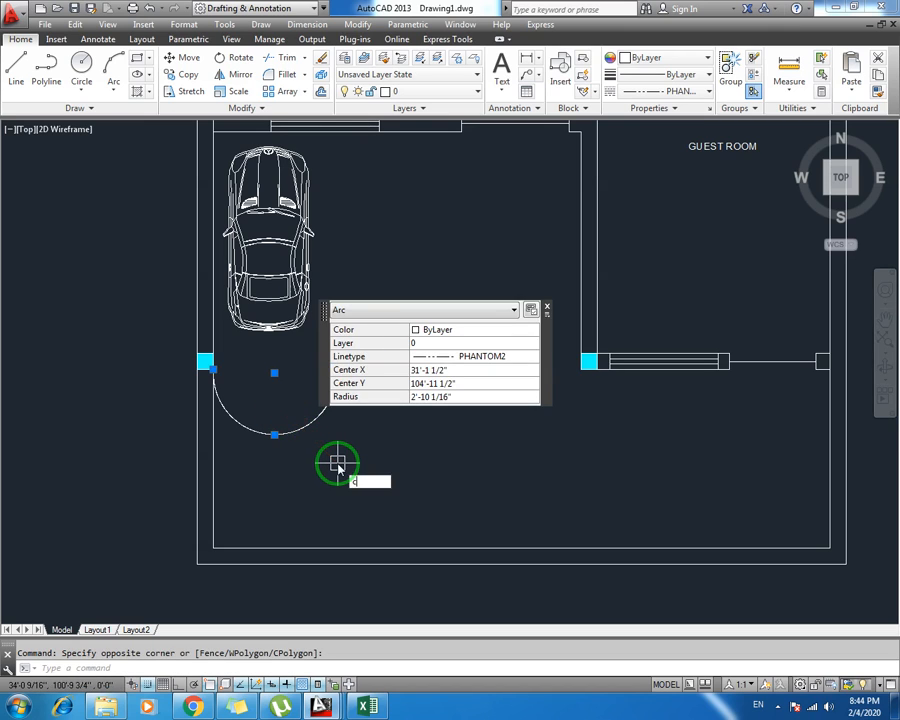
type("o")
key("Return")
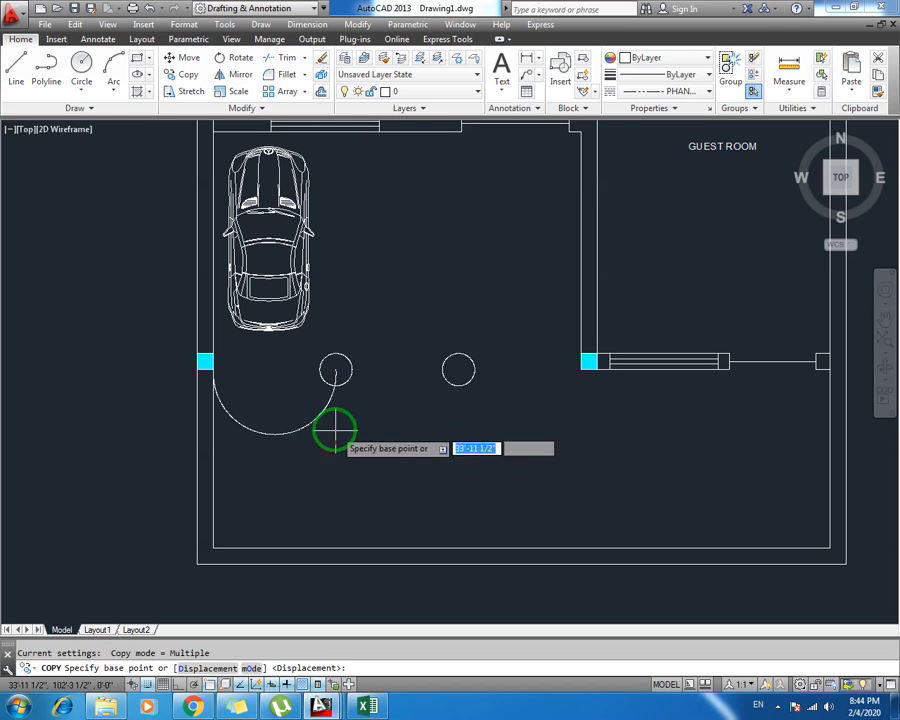
left_click(214, 374)
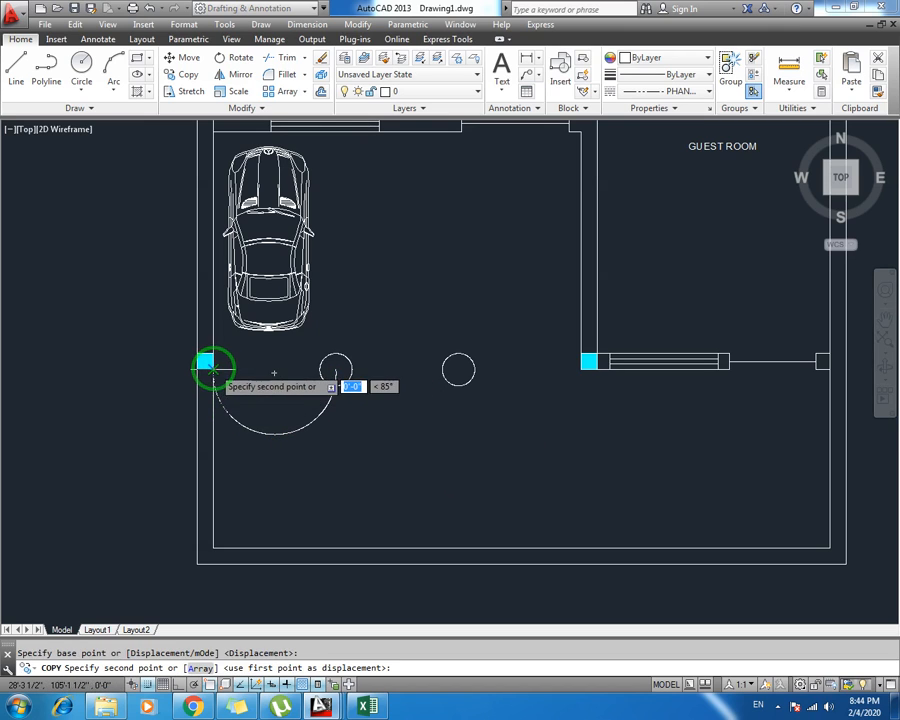
left_click(335, 372)
key("Escape")
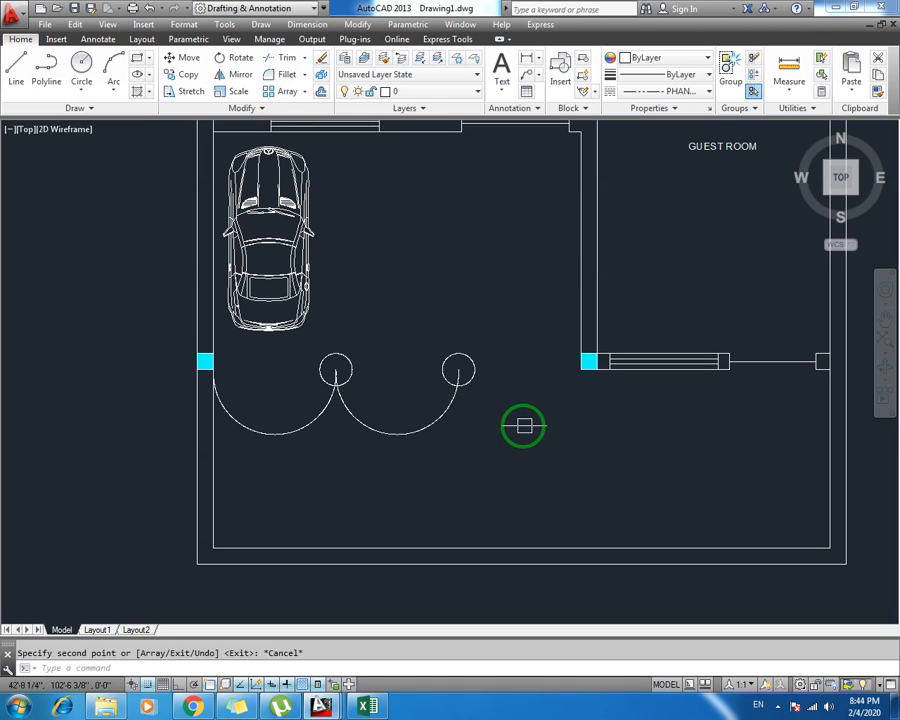
Delete both arcs below the circles and save the drawing
left_click(406, 426)
key("Delete")
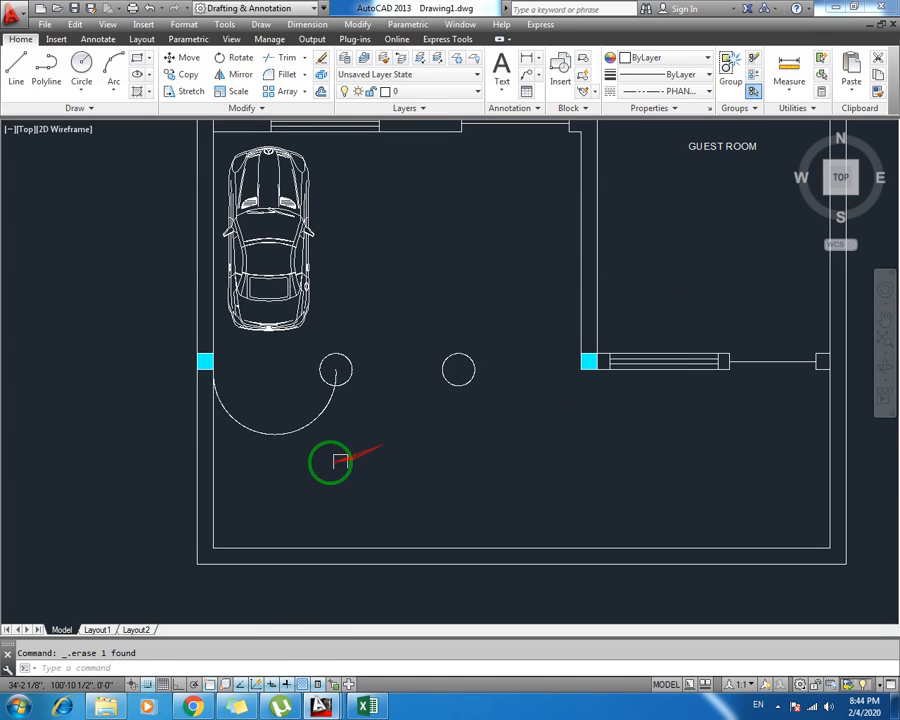
left_click(280, 428)
key("Delete")
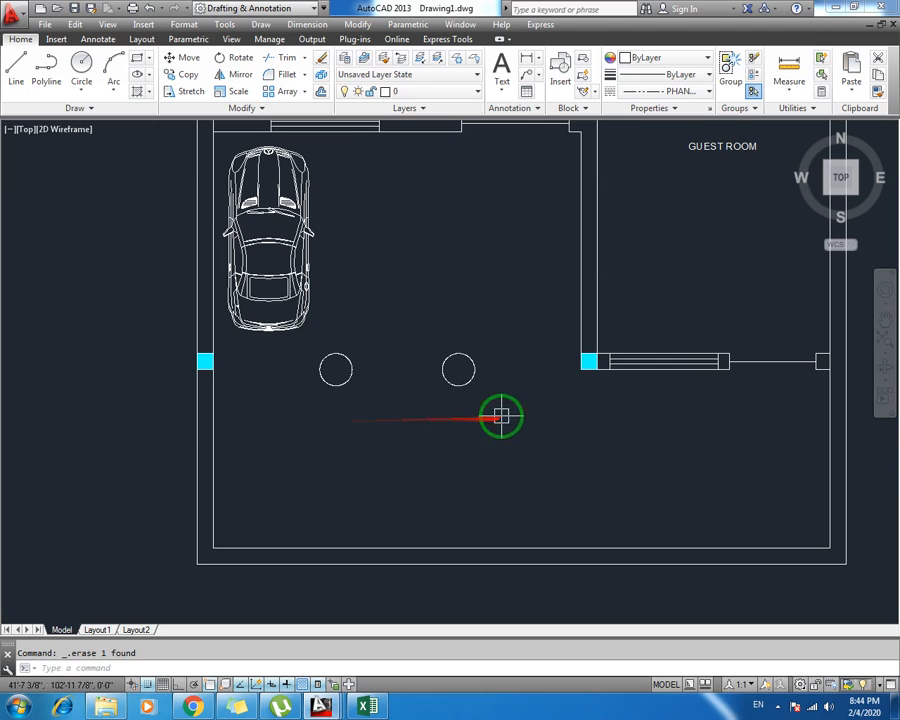
key("ctrl+s")
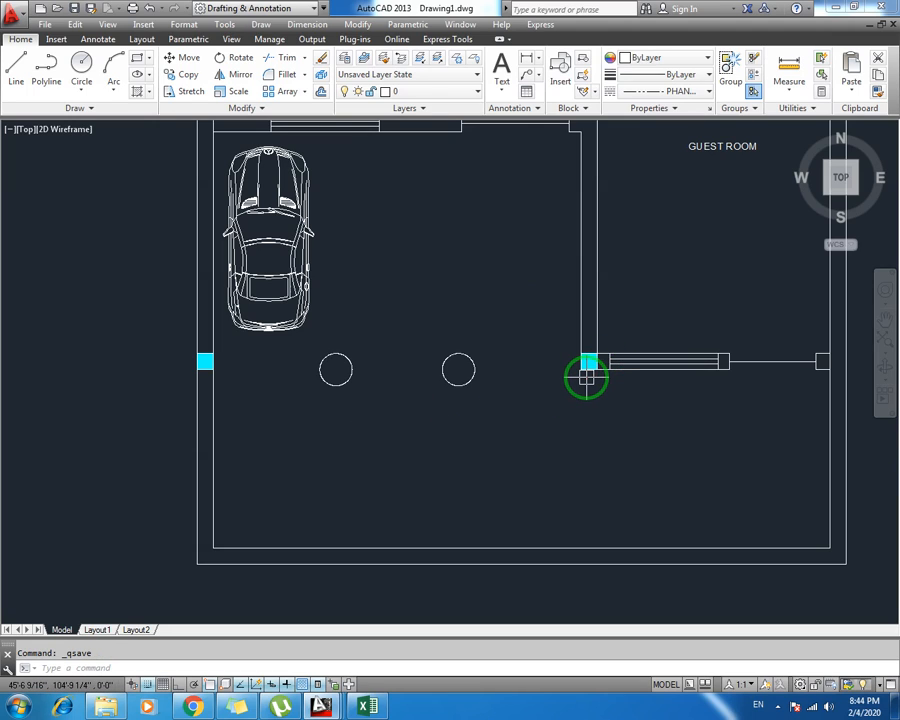
Draw a wavy spline from the guest room column's lower left corner, passing below both circles, to the left column's lower right corner
type("spl")
key("Return")
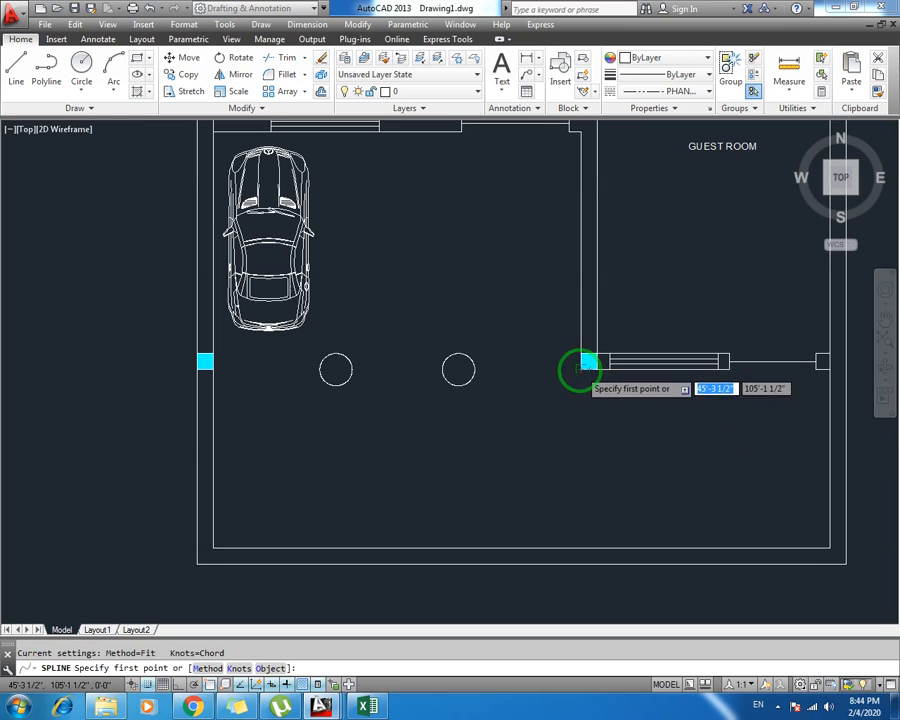
left_click(581, 370)
left_click(503, 424)
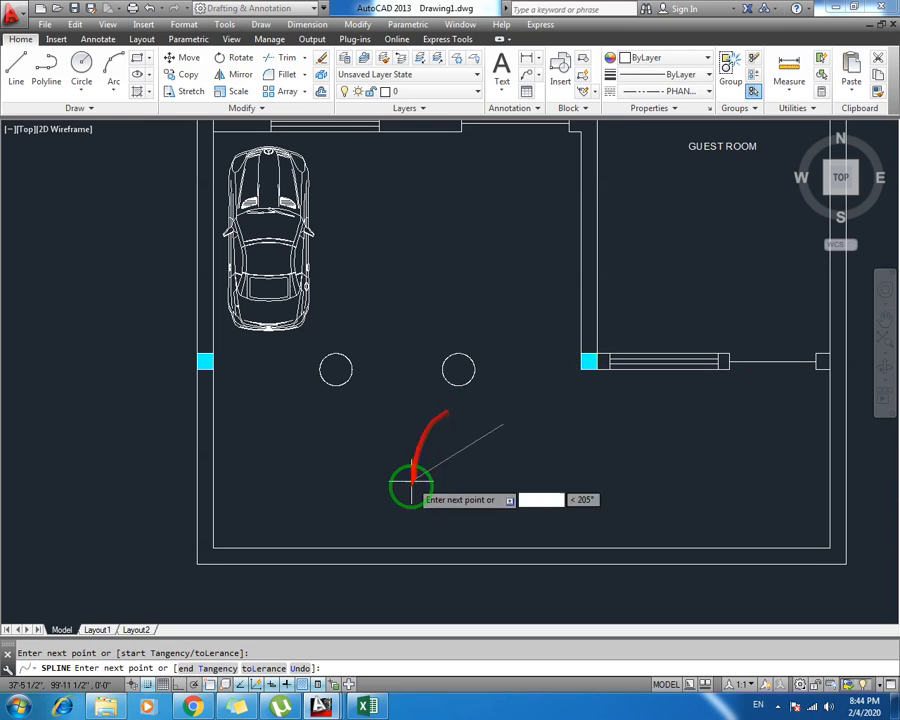
key("ctrl+z")
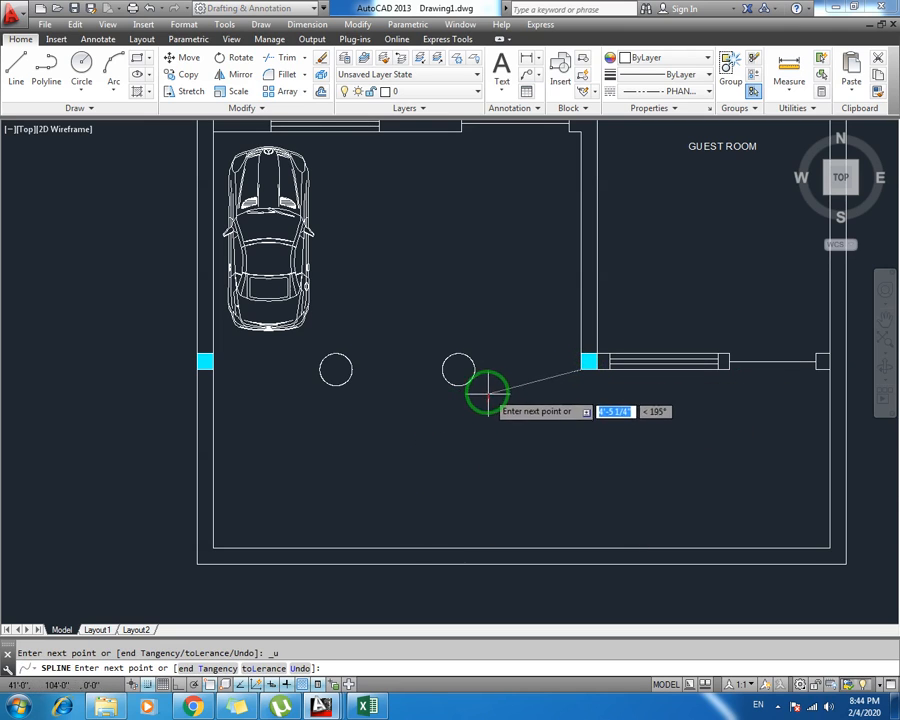
left_click(451, 444)
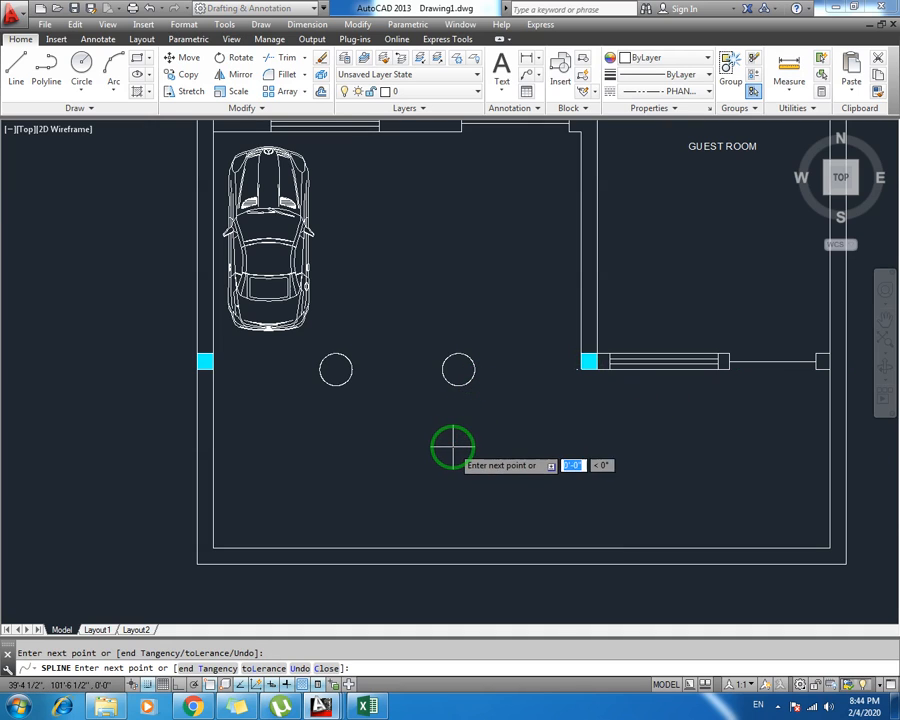
left_click(330, 412)
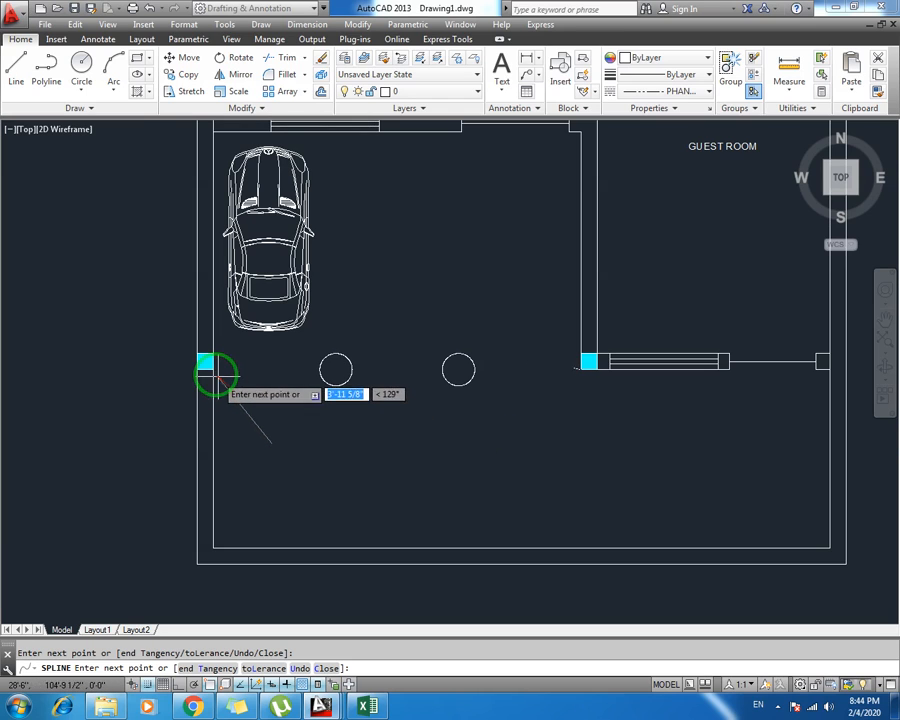
left_click(212, 369)
key("Return")
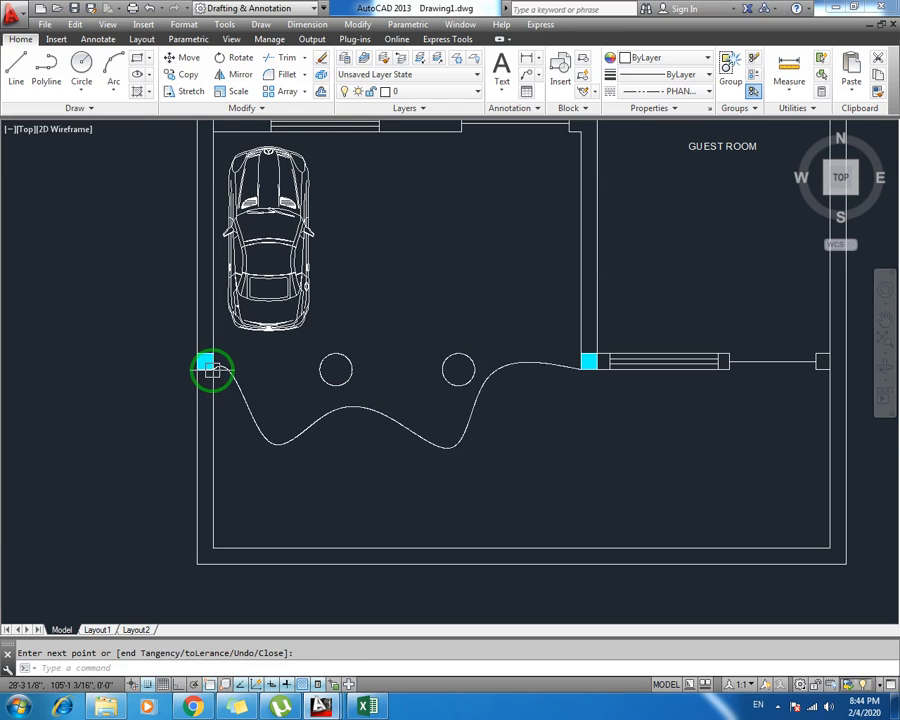
Assign the PHANTOM2 linetype to the wavy porch spline and set the global linetype scale to 0.3
scroll(519, 461, "down", 2)
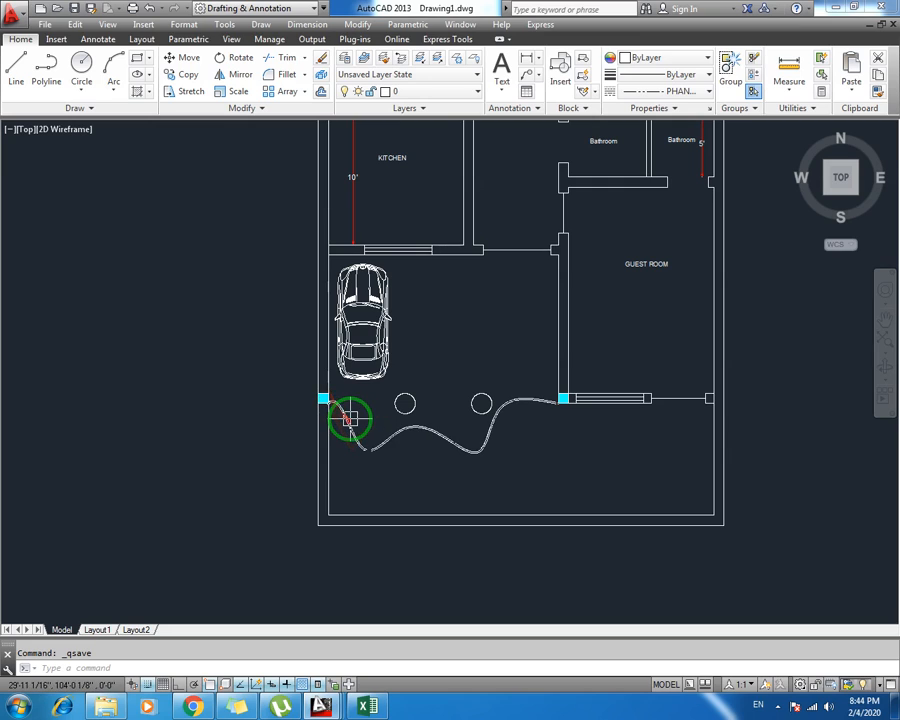
mouse_move(350, 419)
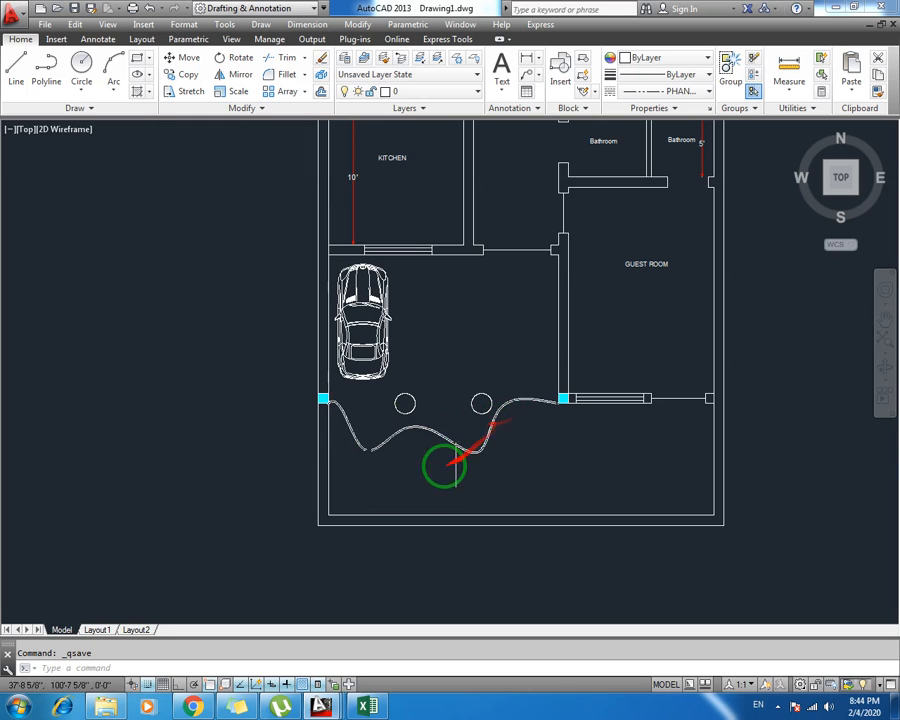
mouse_move(472, 451)
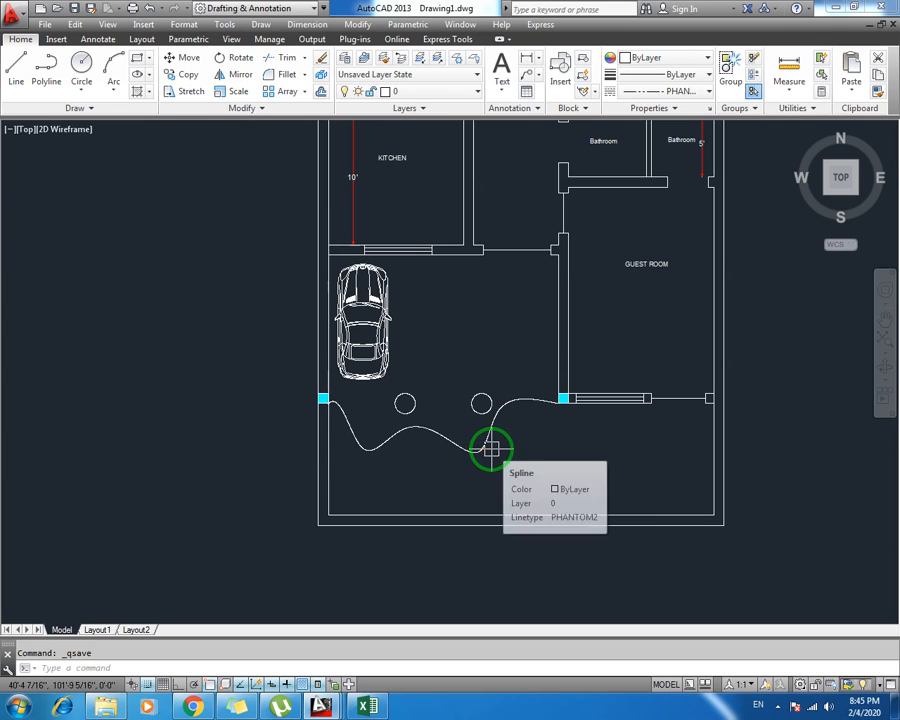
scroll(560, 426, "up", 2)
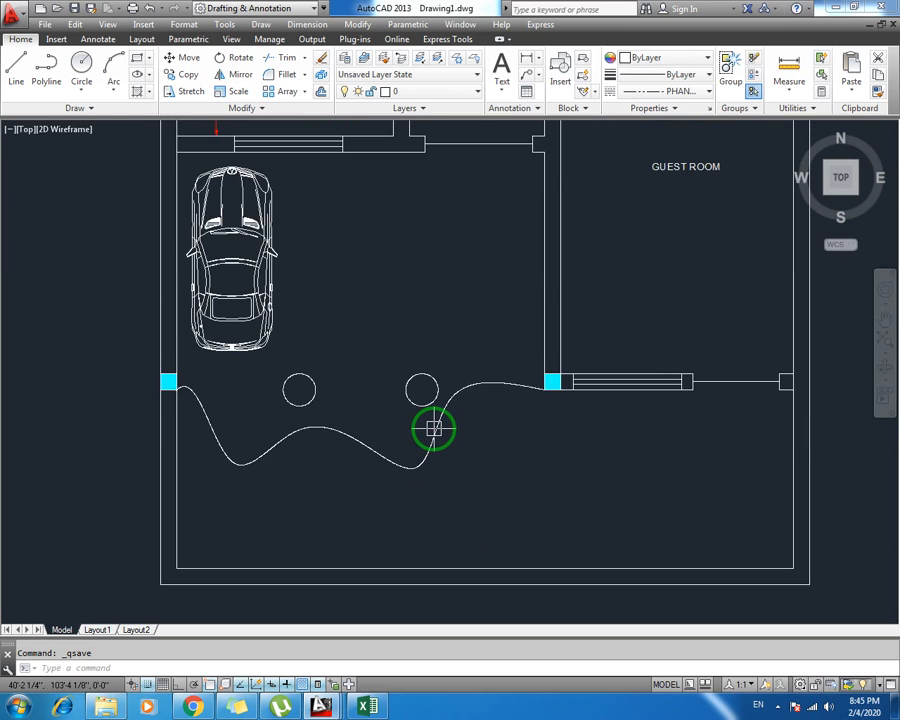
left_click(433, 428)
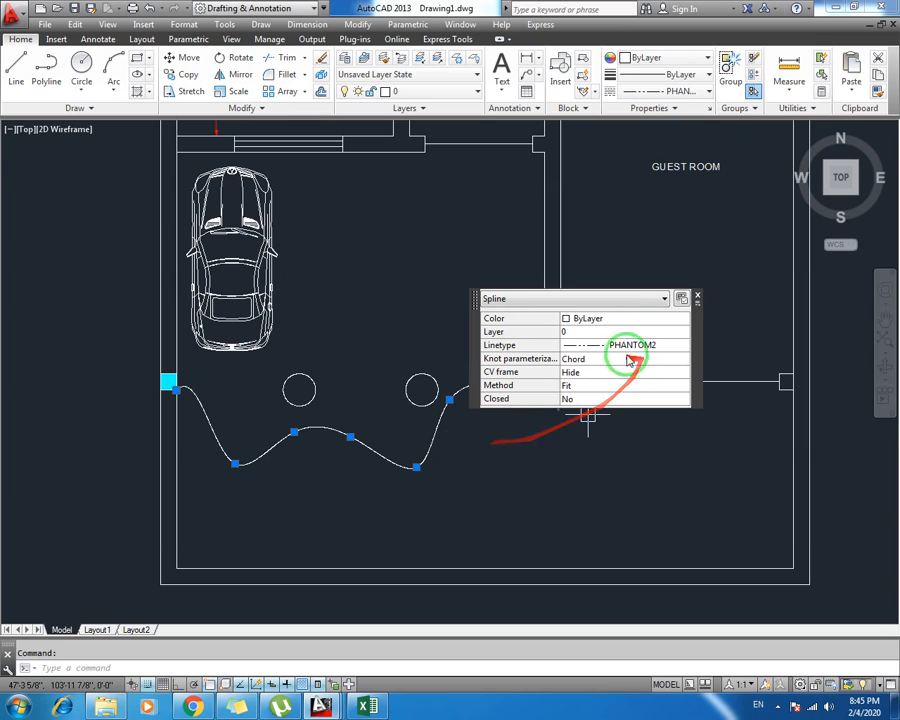
left_click(692, 93)
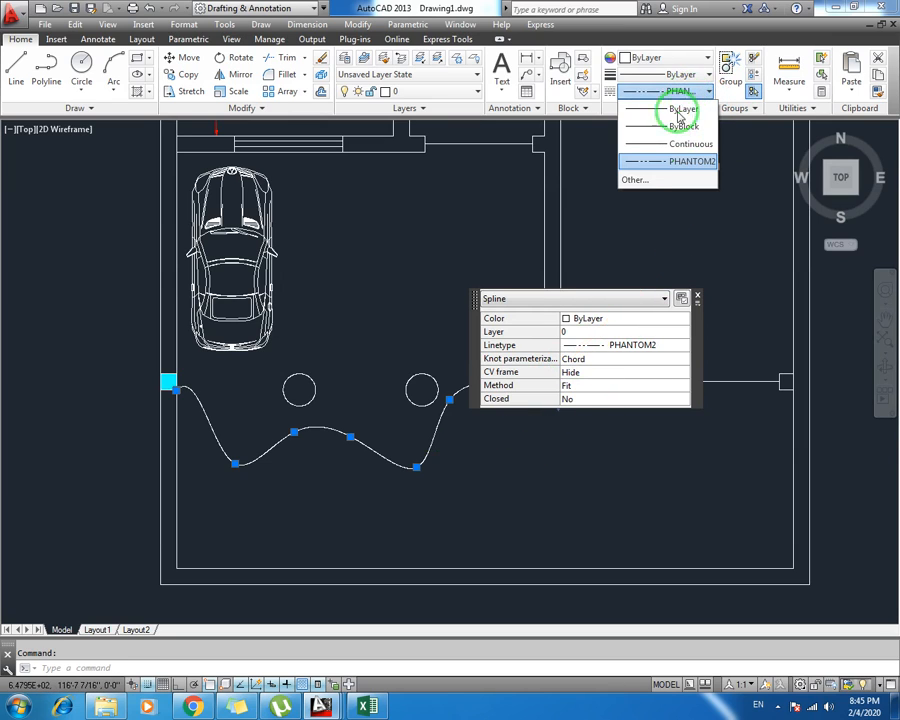
left_click(660, 158)
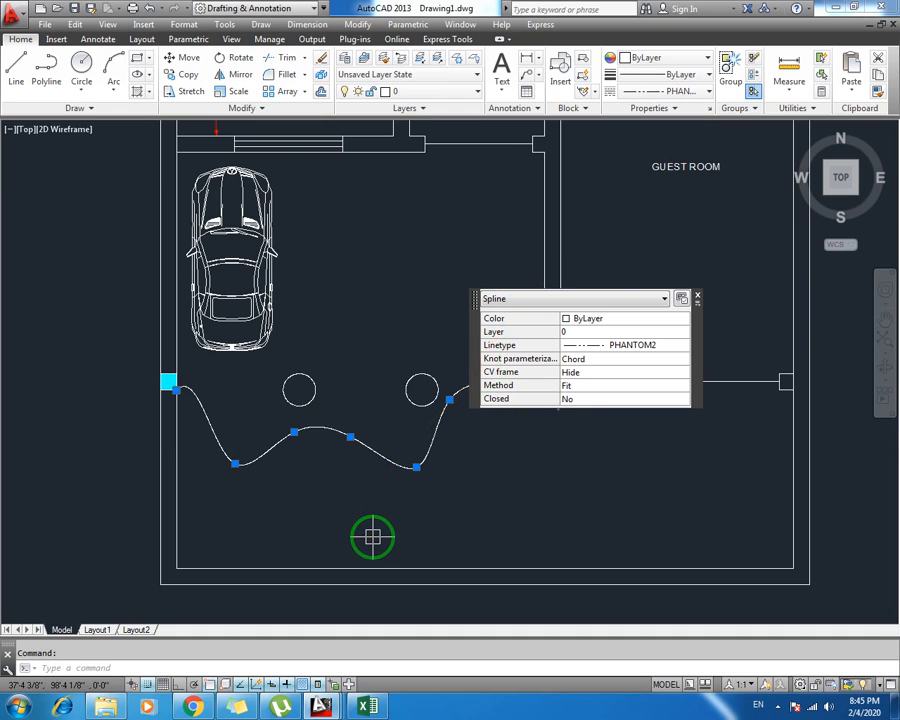
type("lts")
key("Return")
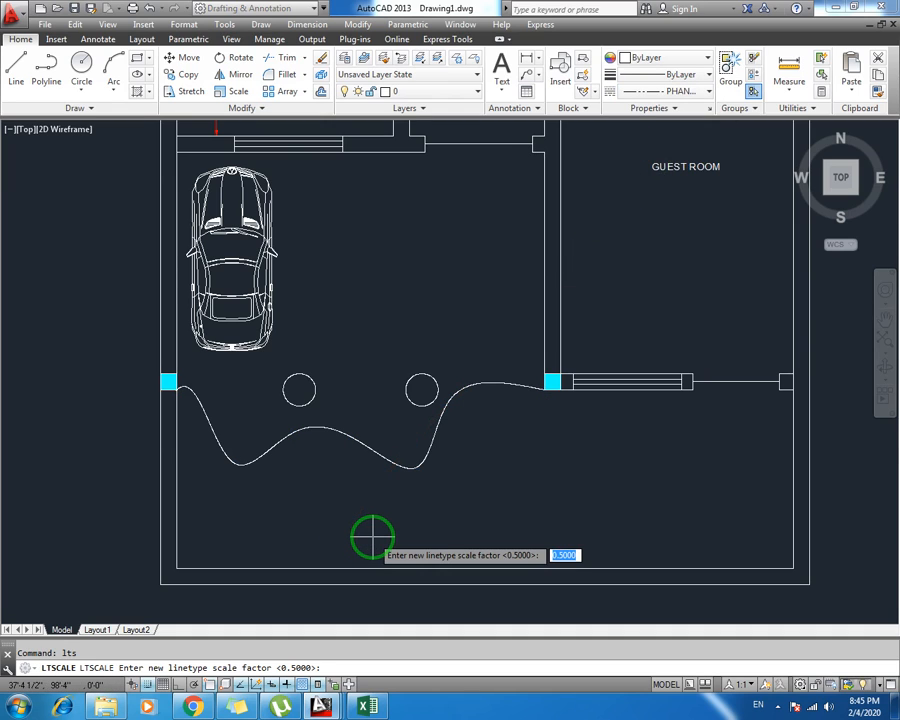
type("0.1")
key("Return")
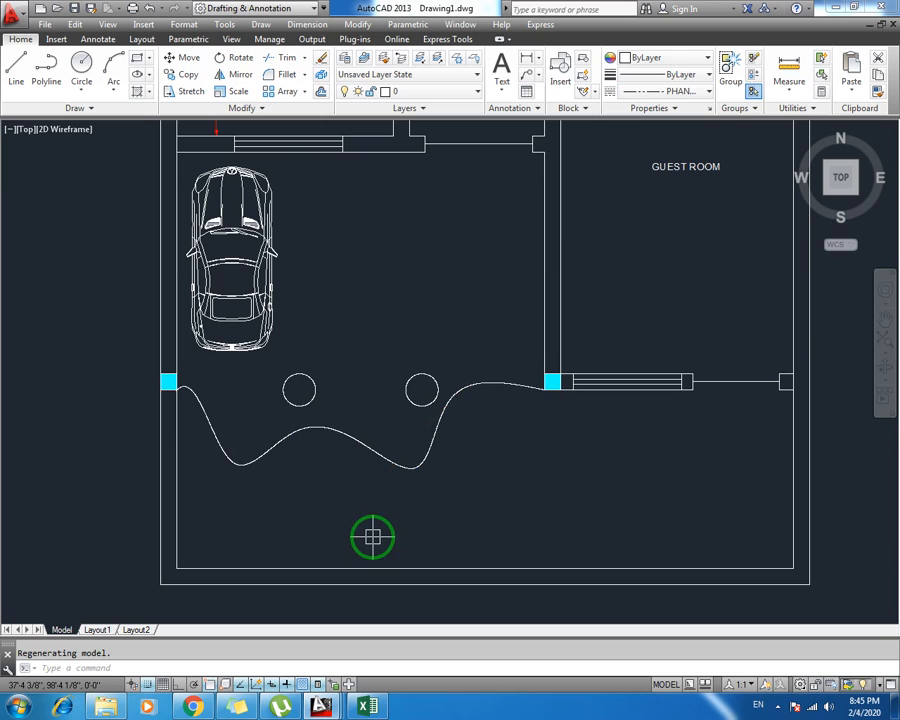
Set the global linetype scale to 0.1 while viewing the porch spline's dash pattern up close
left_click(366, 432)
key("Escape")
scroll(351, 450, "up", 4)
scroll(350, 450, "up", 7)
middle_click_drag(454, 257, 382, 476)
scroll(530, 175, "up", 2)
middle_click_drag(530, 175, 405, 380)
scroll(376, 340, "up", 2)
mouse_move(376, 338)
middle_mouse_down()
mouse_move(346, 306)
mouse_move(362, 267)
mouse_move(403, 297)
middle_mouse_up()
scroll(414, 258, "down", 2)
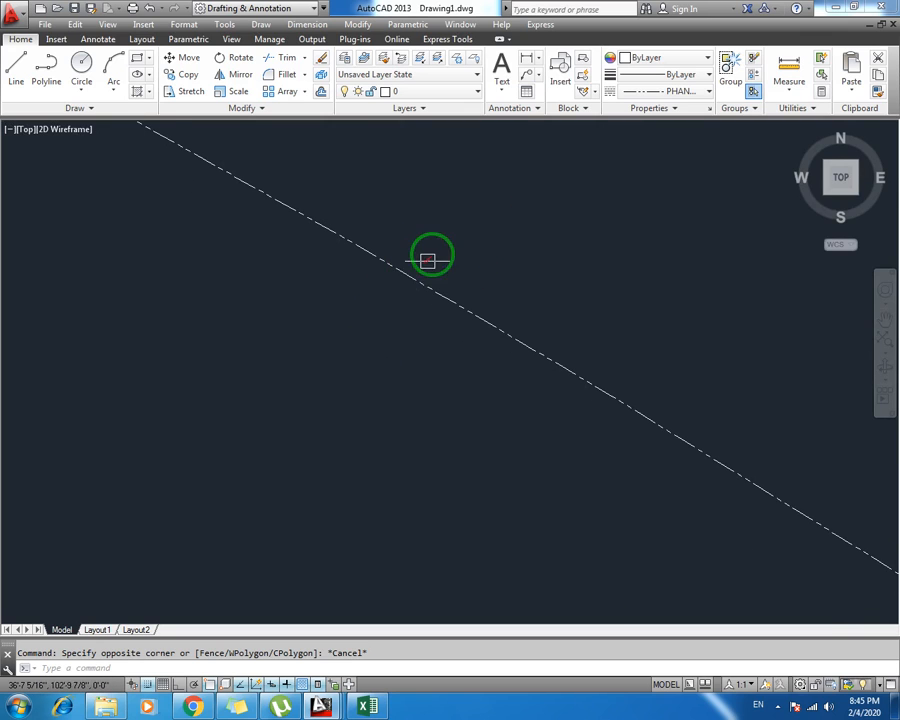
left_click(427, 261)
type("lts")
key("Return")
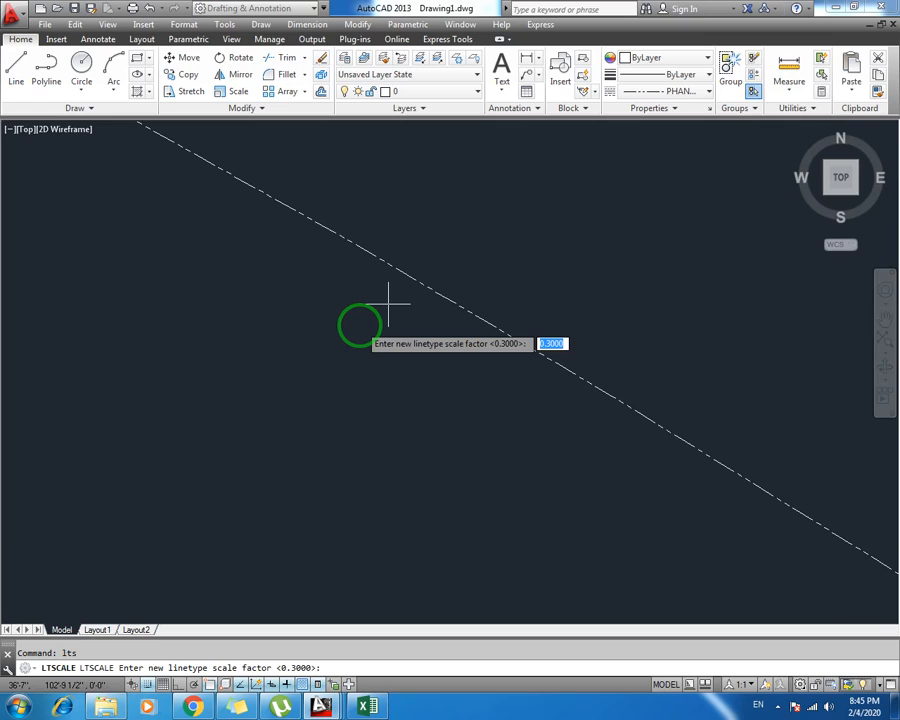
key("Return")
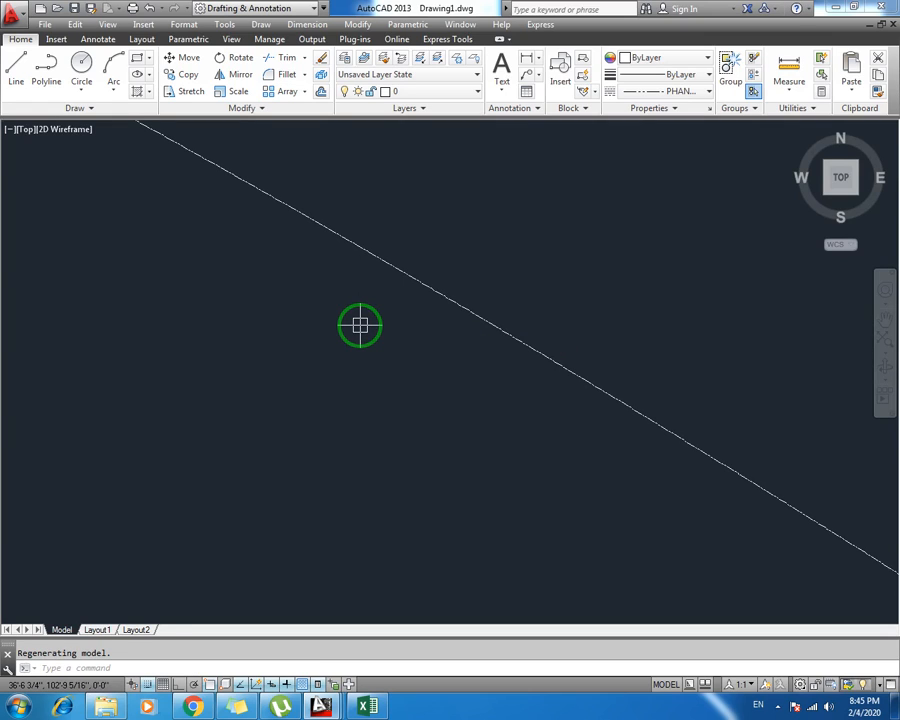
Set the global linetype scale to 1 while keeping the close view of the porch spline
mouse_move(376, 322)
left_mouse_down()
mouse_move(446, 253)
mouse_move(345, 344)
left_mouse_up()
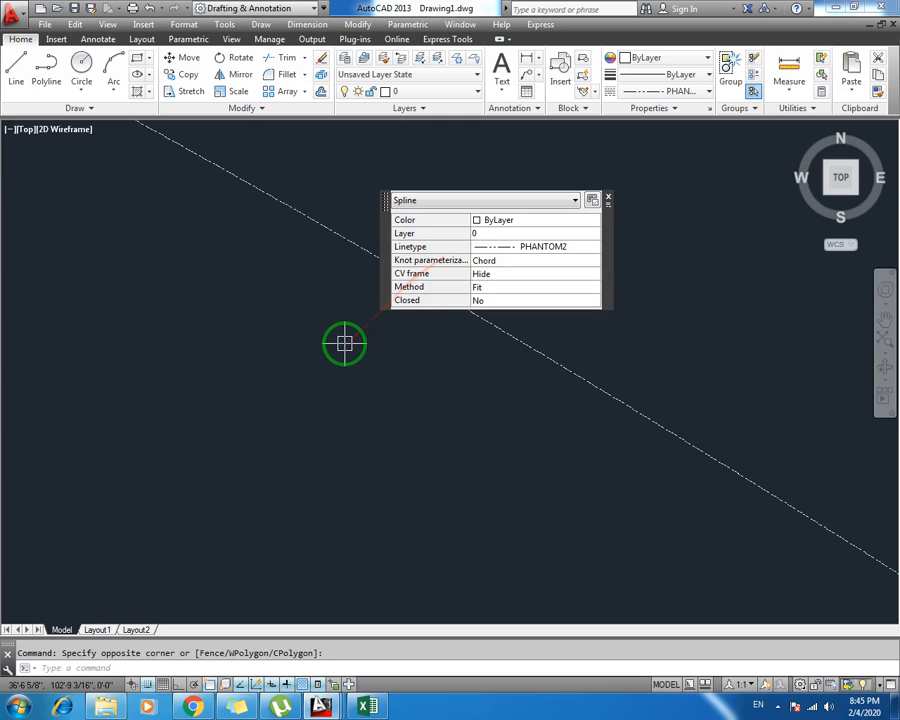
type("lts")
key("Return")
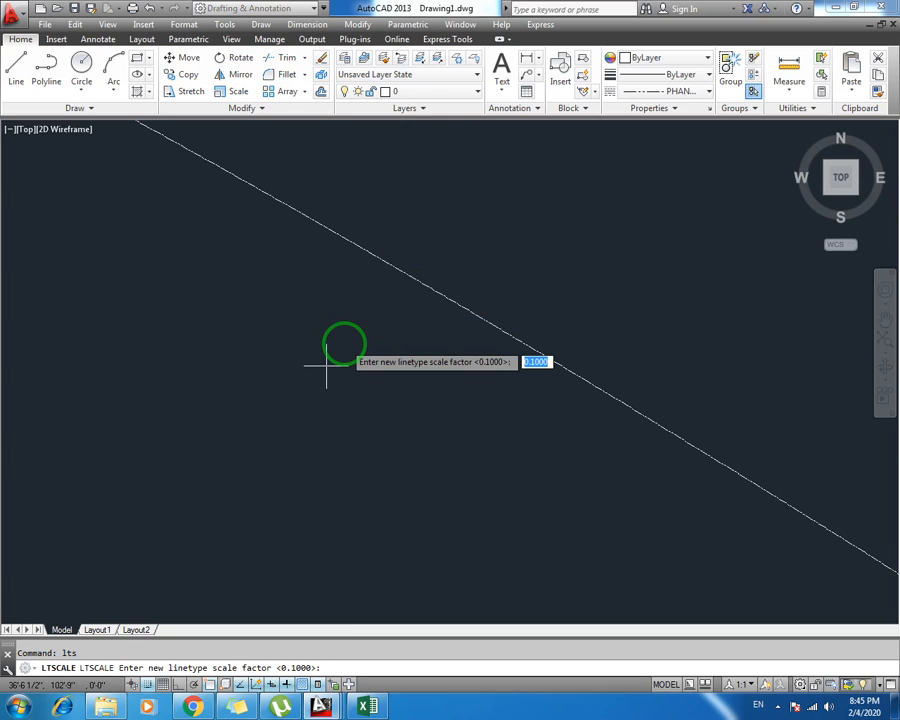
type("1")
key("Return")
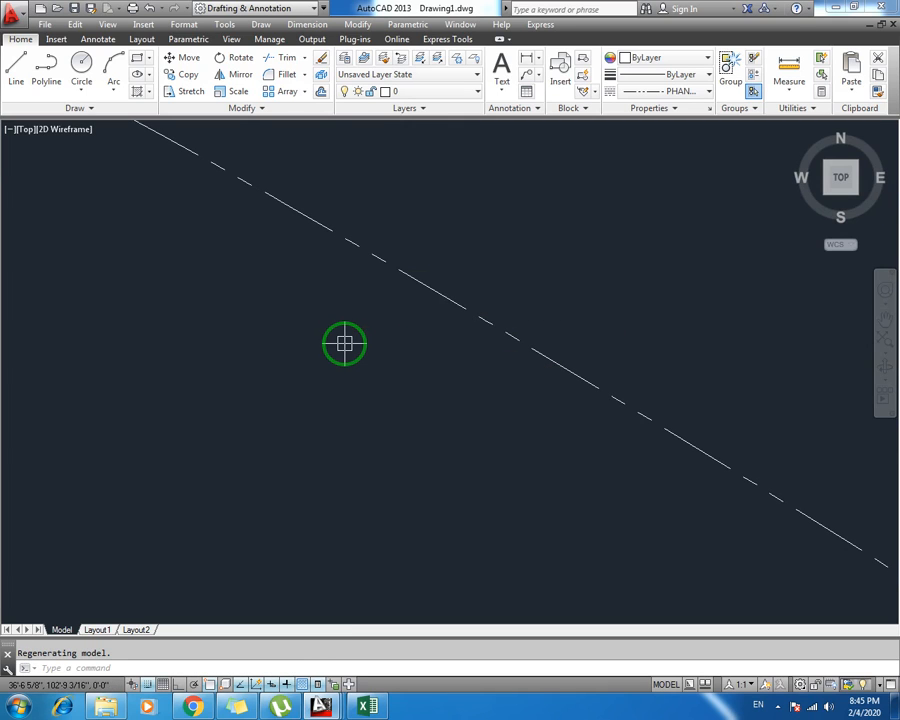
Set the global linetype scale to 2 to lengthen the porch spline's dashes further
mouse_move(356, 343)
left_mouse_down()
mouse_move(422, 251)
mouse_move(298, 349)
left_mouse_up()
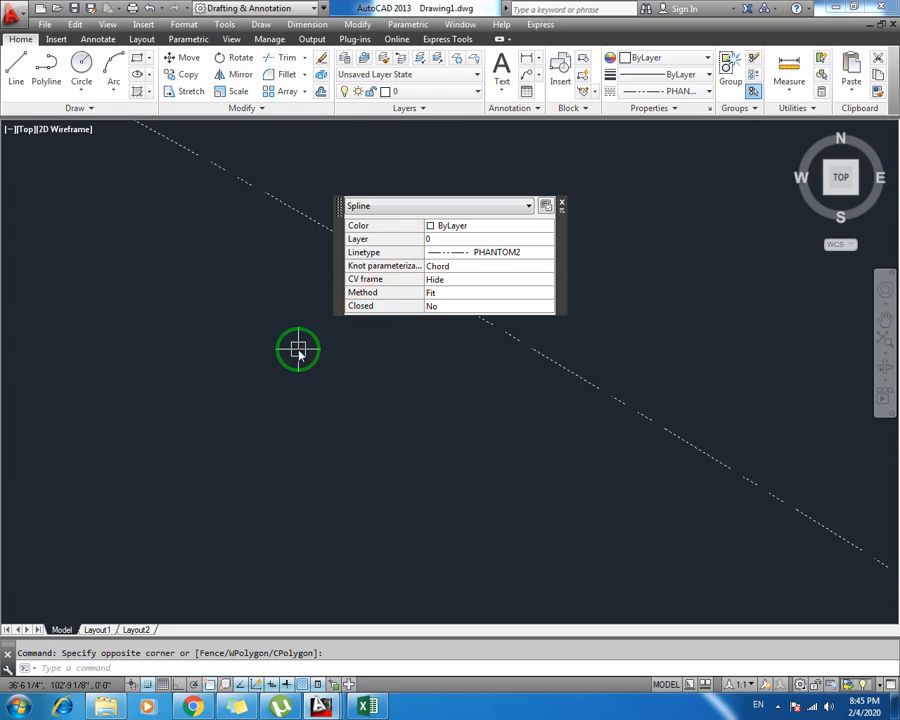
type("lts")
key("Return")
type("2")
key("Return")
Set the global linetype scale to 10 with the porch spline and the lower halves of both circles in view
scroll(328, 367, "down", 4)
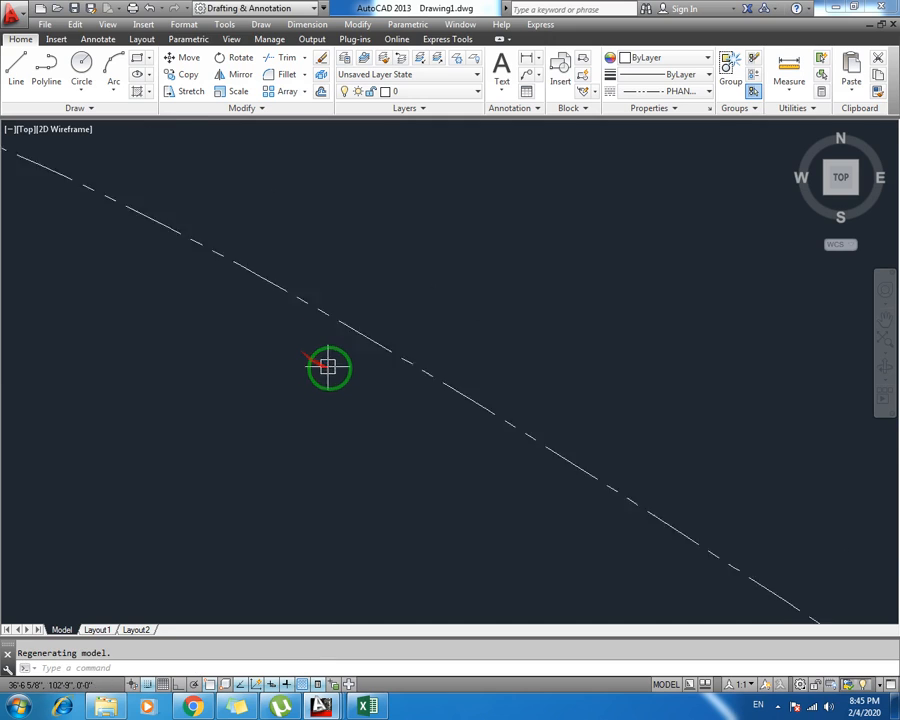
scroll(328, 367, "down", 3)
key("Escape")
left_click(345, 311)
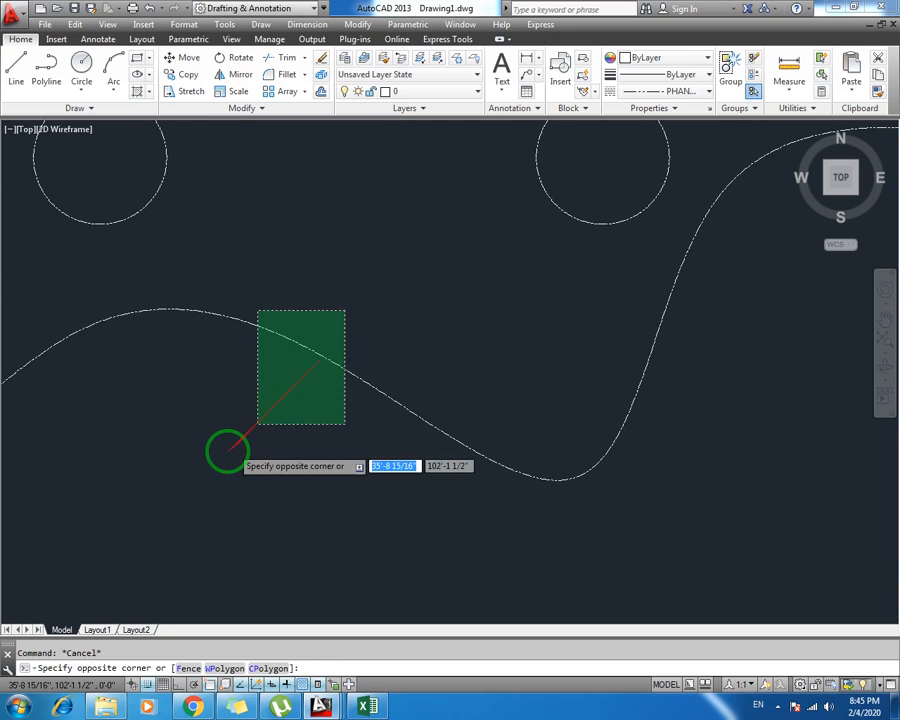
left_click(228, 450)
type("lts")
key("Return")
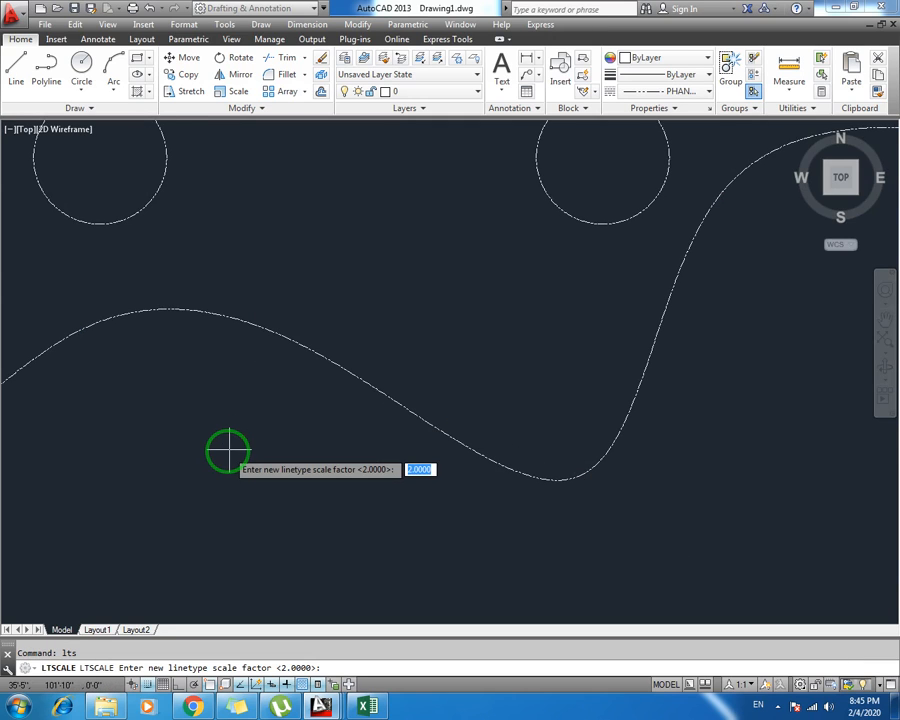
type("4")
key("Return")
key("Escape")
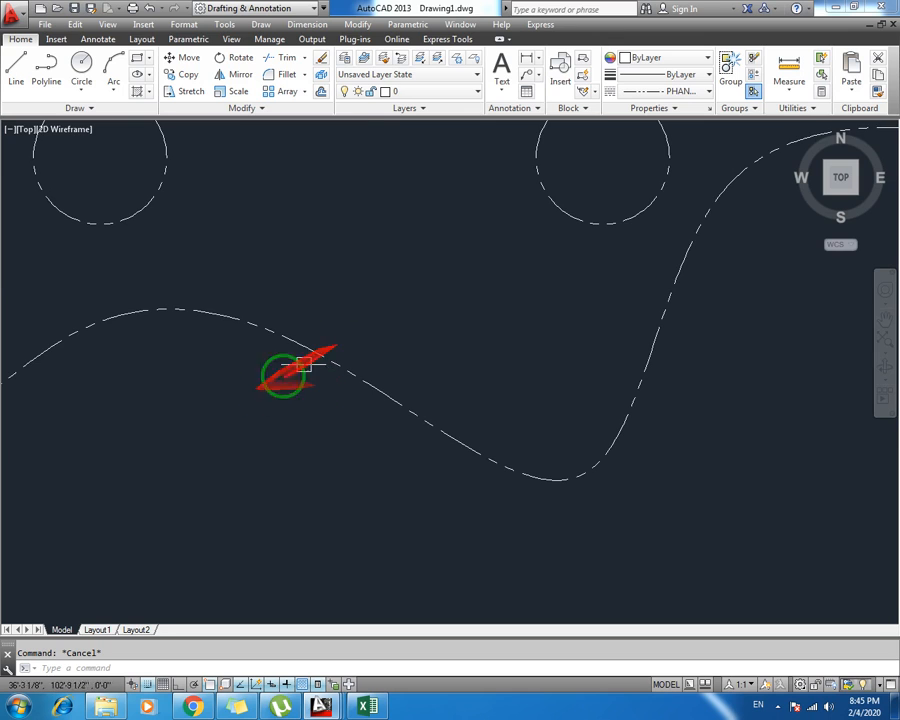
Examine how the dashed linetype displays across the whole plan, from the porch up to the two bedrooms
scroll(286, 374, "down", 5)
middle_click_drag(362, 290, 358, 424)
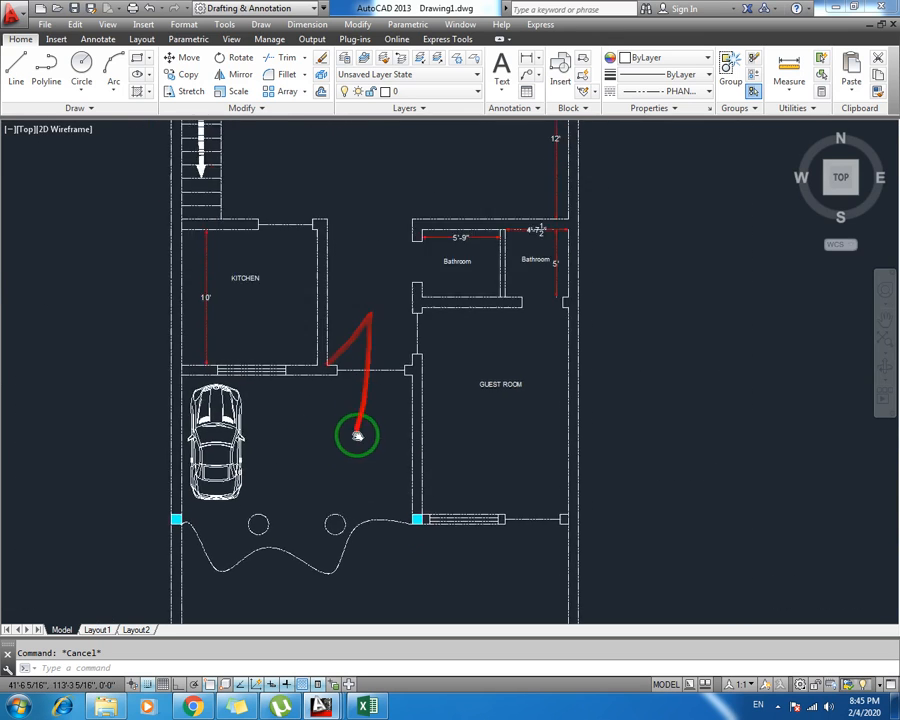
middle_click_drag(292, 222, 300, 352)
middle_click_drag(345, 212, 300, 436)
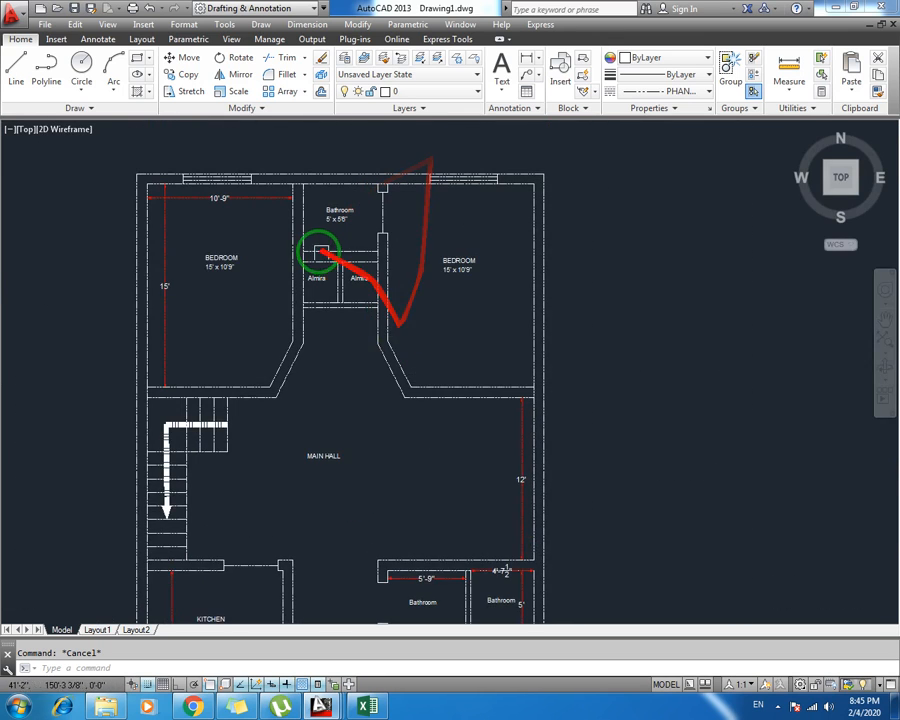
scroll(315, 249, "up", 3)
middle_click_drag(319, 290, 329, 349)
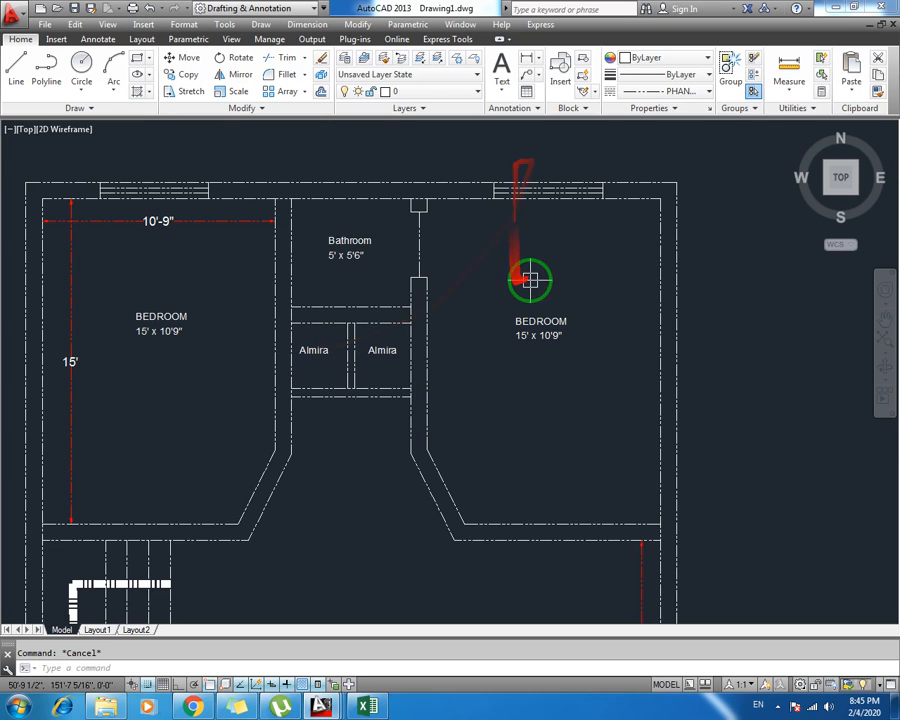
left_click(727, 177)
left_click(630, 272)
left_click(578, 321)
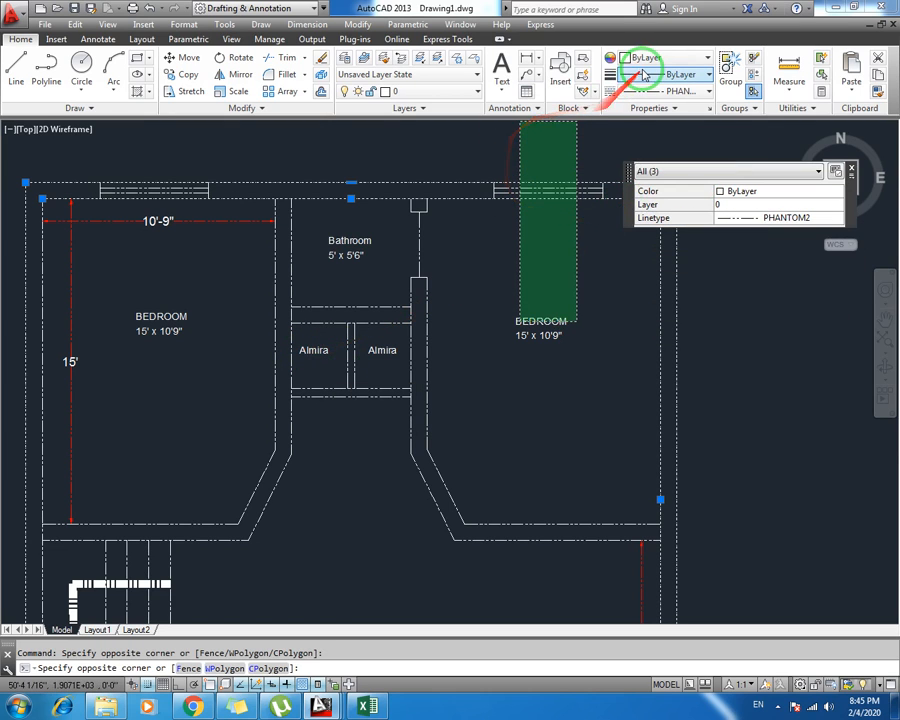
key("Escape")
key("Escape")
Set the lineweight of the two exterior wall lines behind the bedrooms and bathroom to ByBlock
left_click(463, 175)
left_click(450, 263)
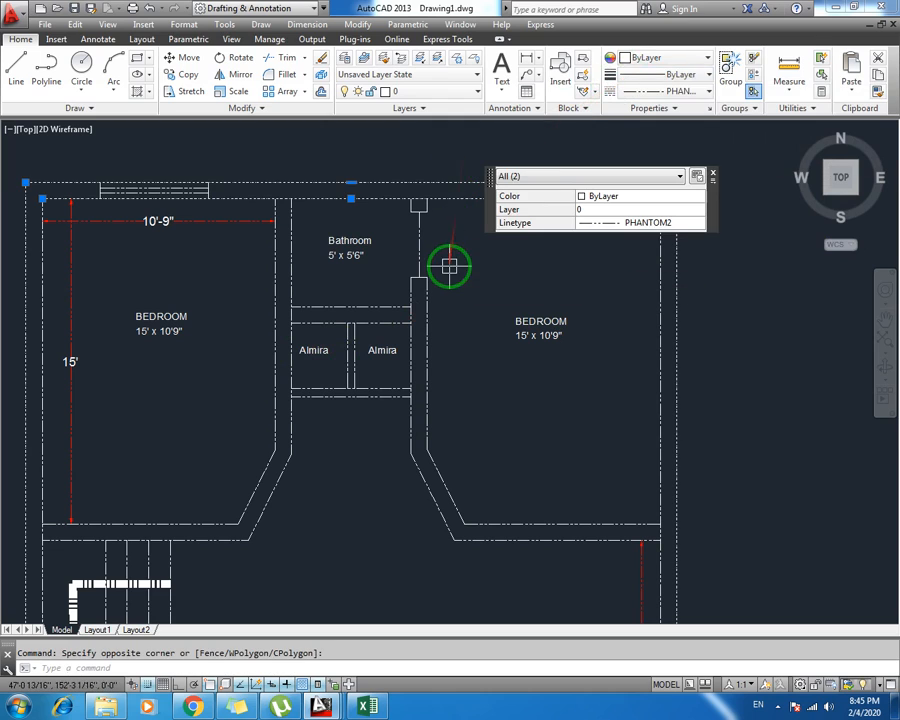
left_click(658, 79)
left_click(647, 137)
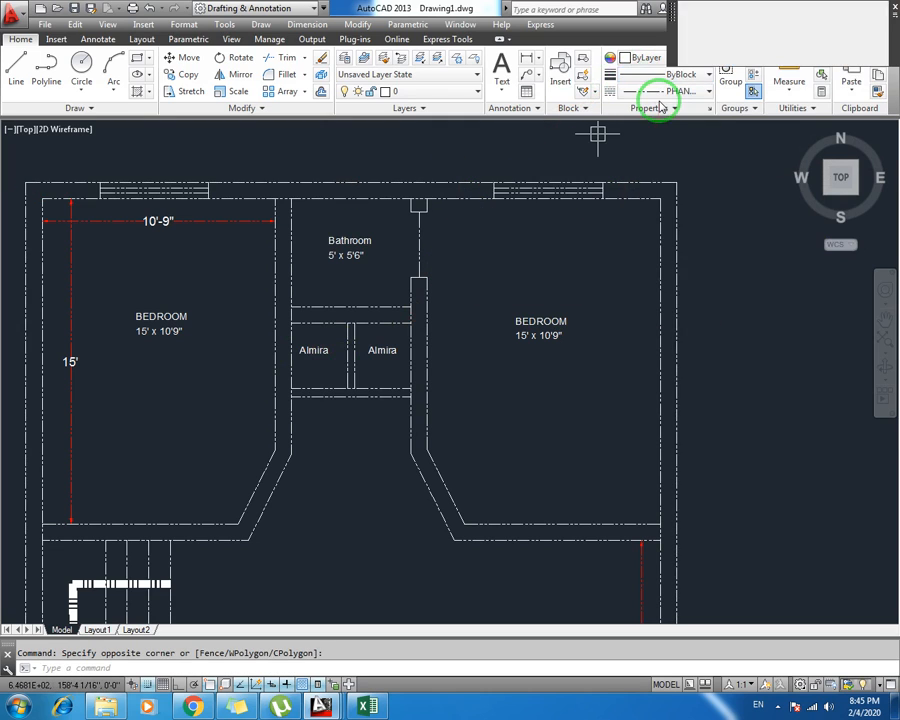
key("Escape")
Set the lineweight of the walls, labels and window around the upper bathroom and both almiras to ByBlock
left_click(492, 177)
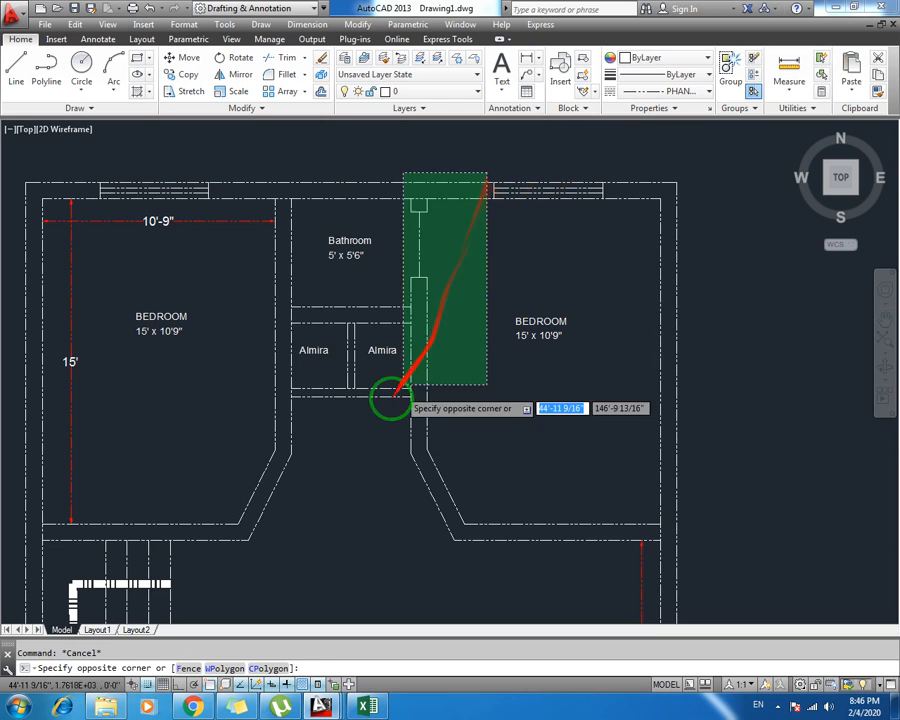
left_click(201, 456)
left_click(668, 76)
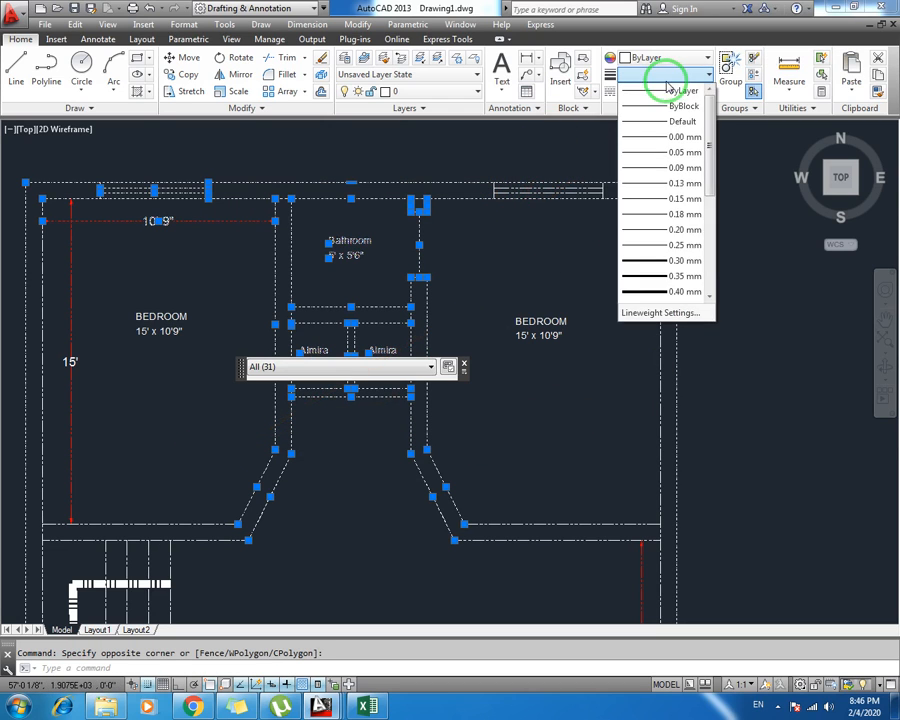
left_click(668, 77)
left_click(670, 78)
left_click(675, 105)
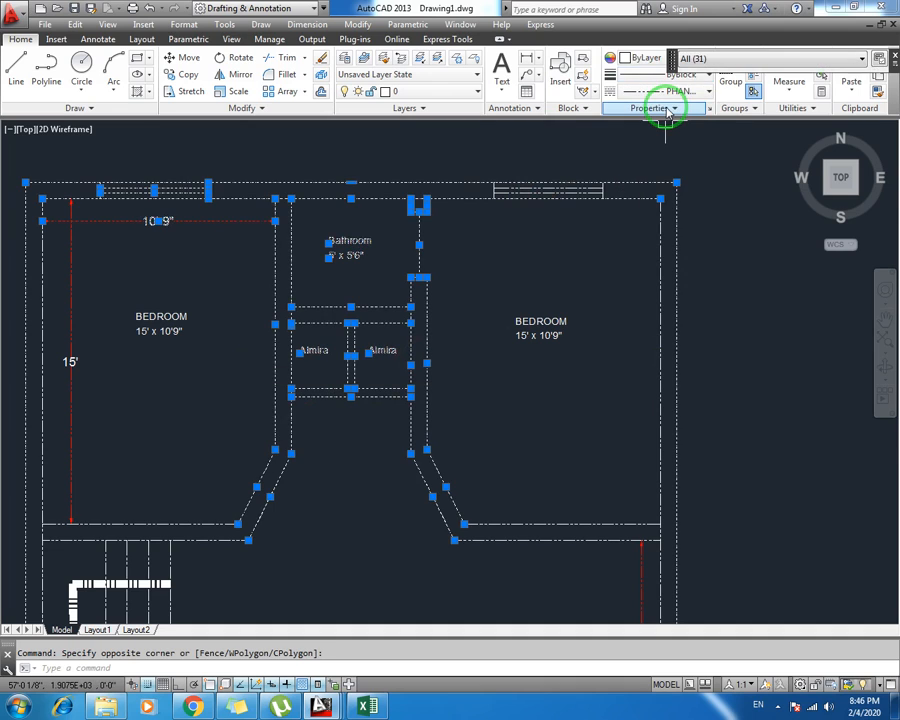
key("Escape")
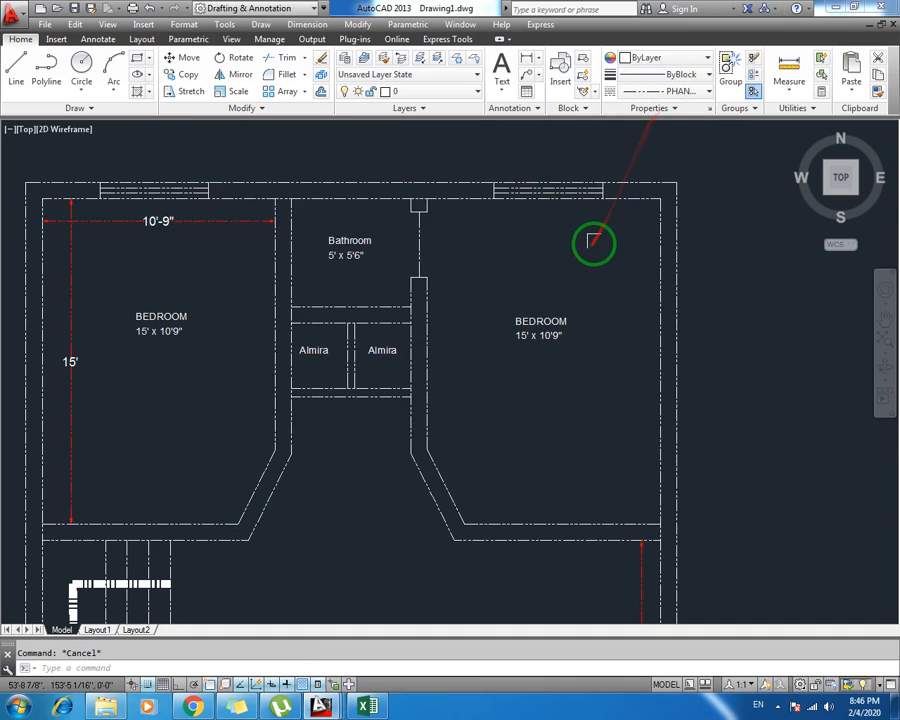
Reduce the global linetype scale so that the plan's lines display as solid, and save the drawing
scroll(530, 373, "down", 3)
middle_click_drag(530, 373, 488, 334)
scroll(463, 380, "up", 2)
middle_click_drag(463, 380, 387, 282)
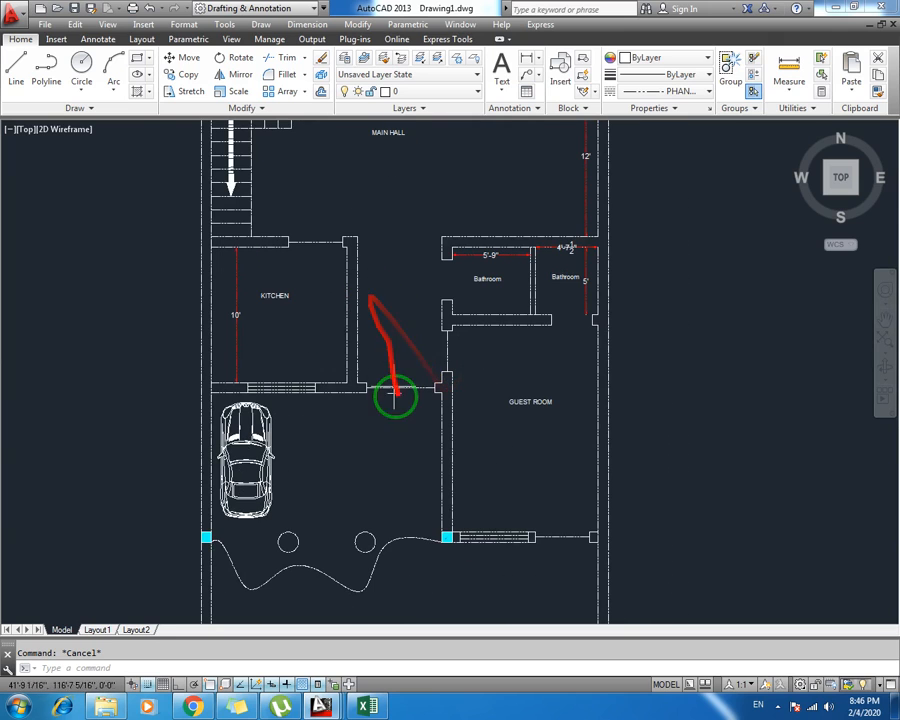
scroll(400, 405, "up", 2)
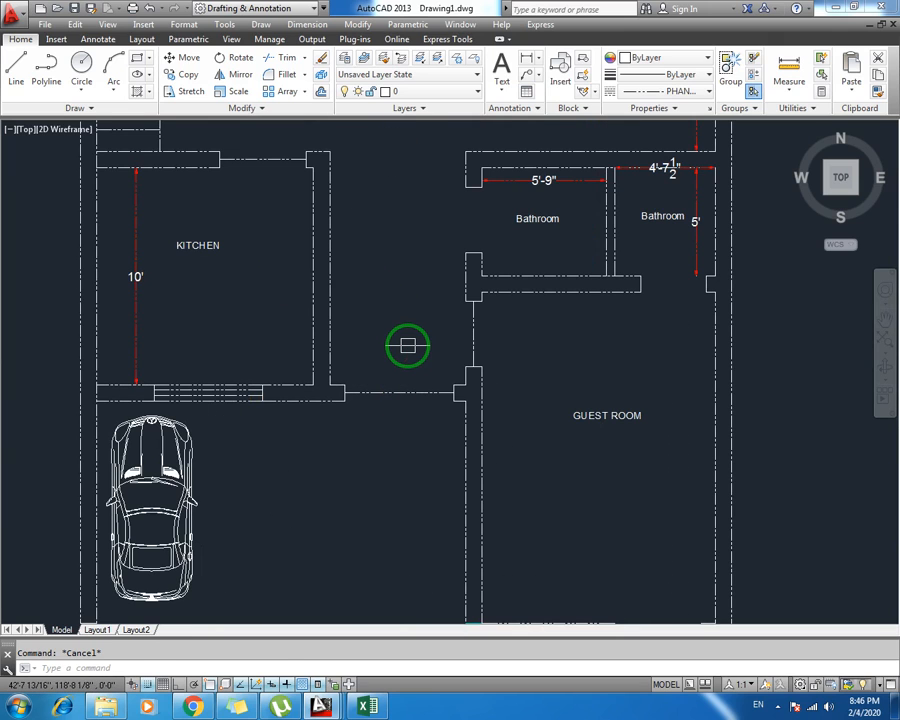
left_click(407, 345)
left_click(360, 420)
type("lts")
key("Return")
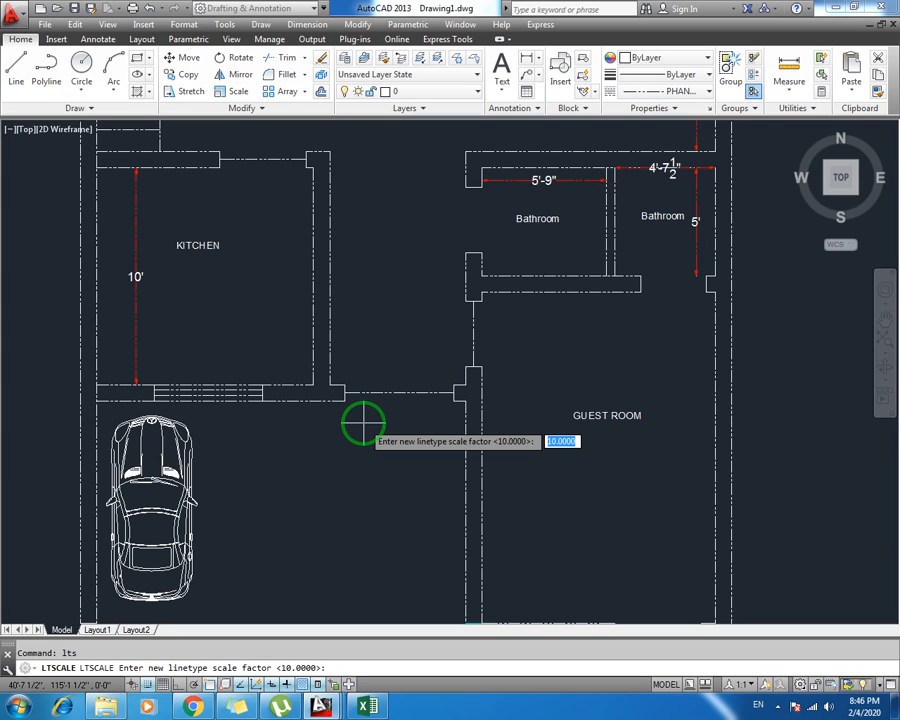
key("Return")
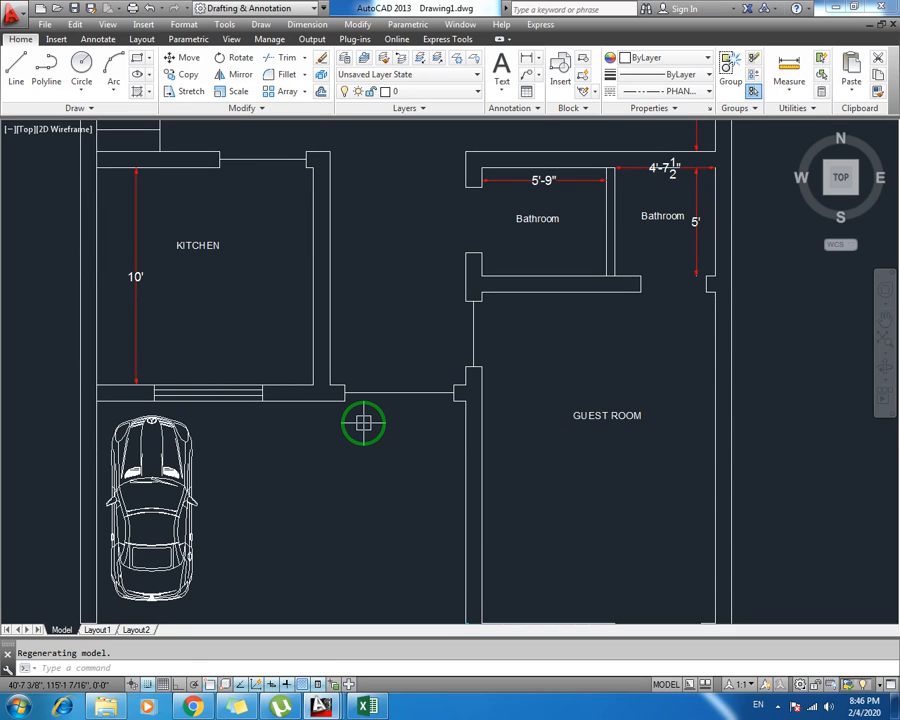
key("ctrl+s")
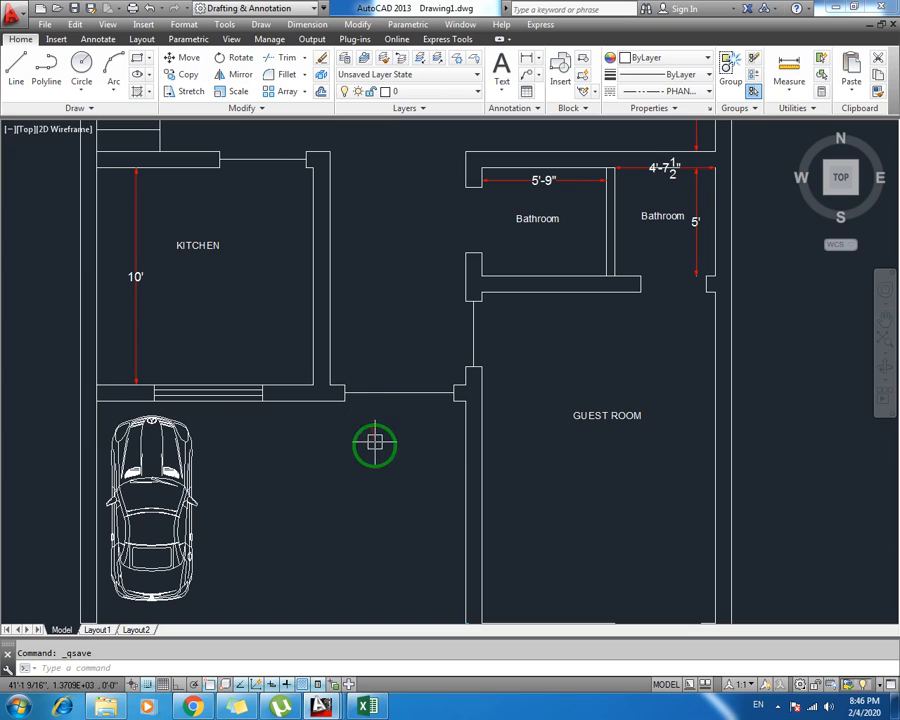
Hatch the two round porch columns with the cyan ANSI31 pattern, and save the drawing
scroll(375, 430, "down", 3)
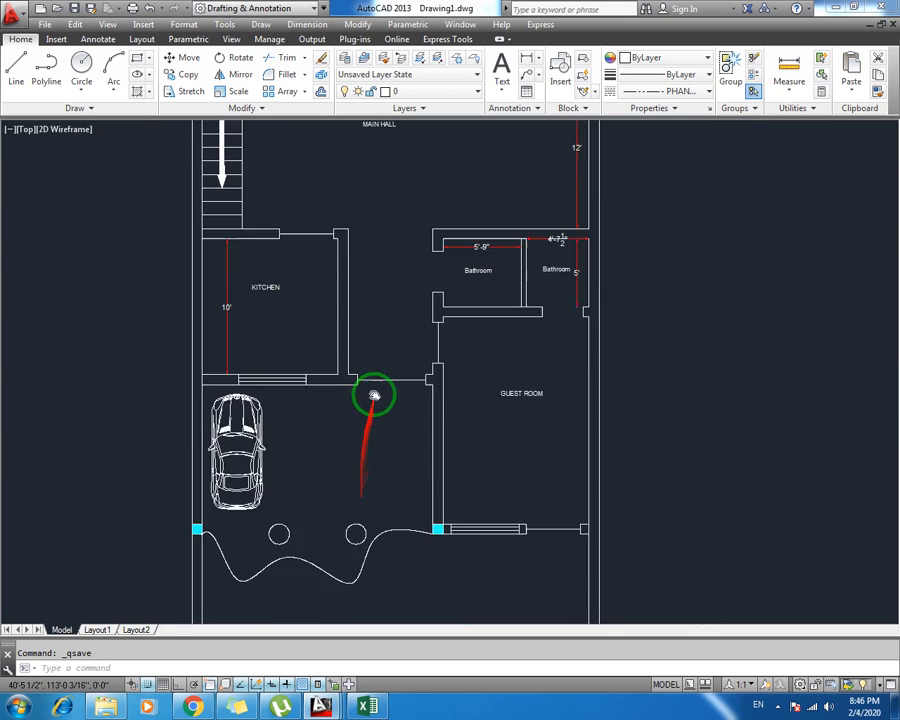
scroll(352, 440, "up", 1)
middle_click_drag(363, 292, 329, 482)
scroll(325, 366, "down", 2)
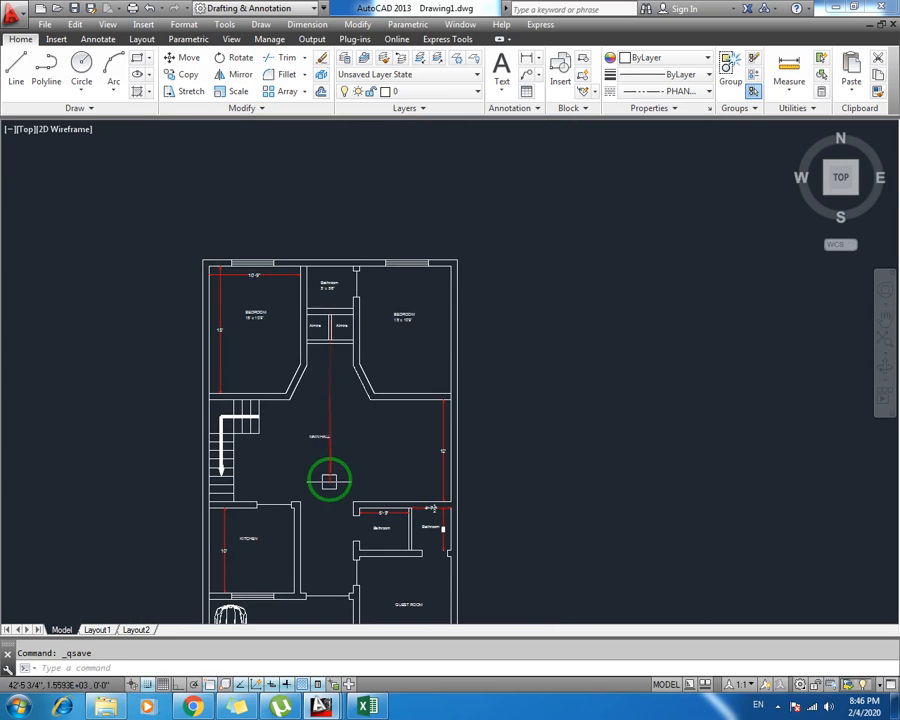
middle_click_drag(253, 357, 268, 277)
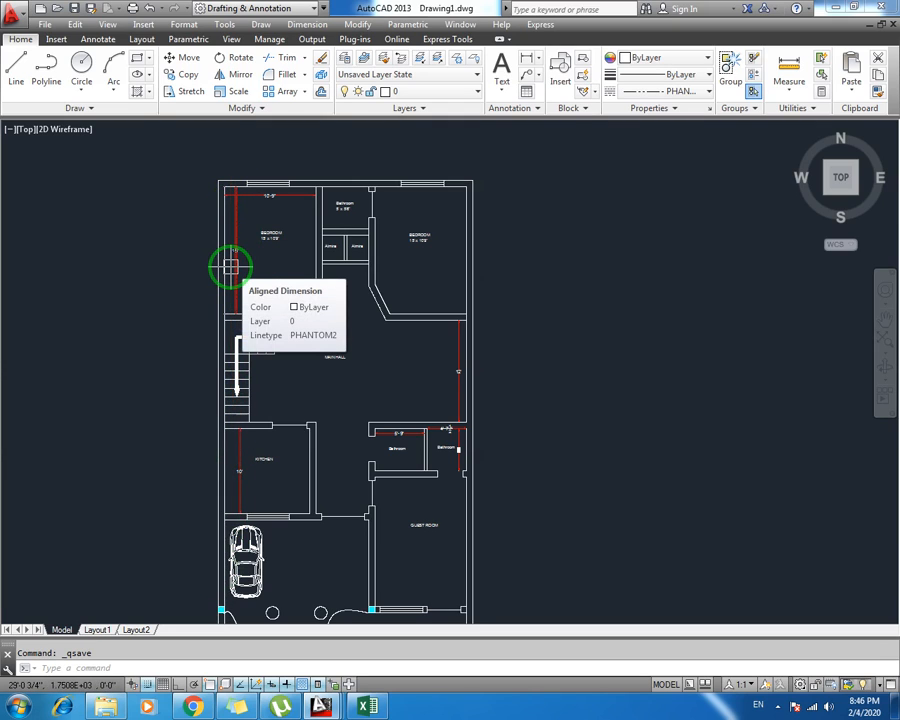
middle_click_drag(482, 420, 466, 314)
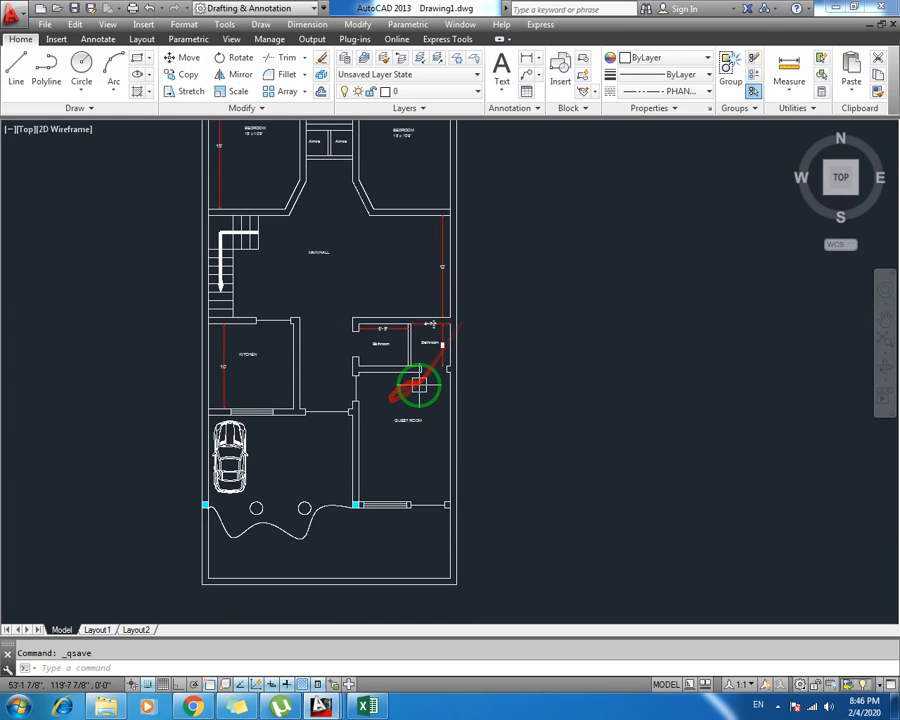
scroll(415, 512, "up", 2)
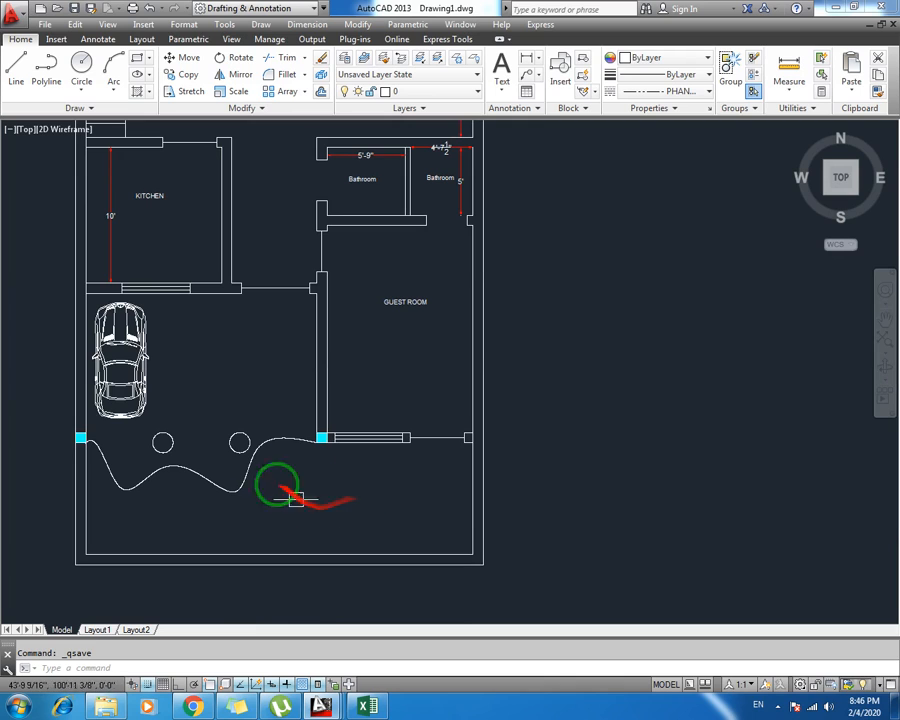
left_click(239, 441)
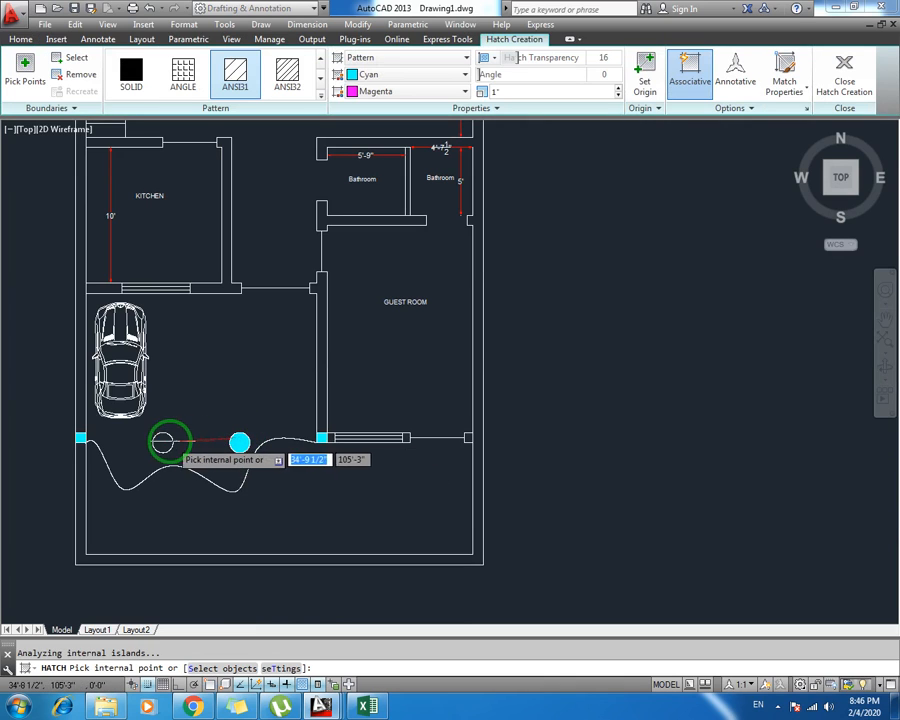
left_click(163, 442)
key("Escape")
key("ctrl+s")
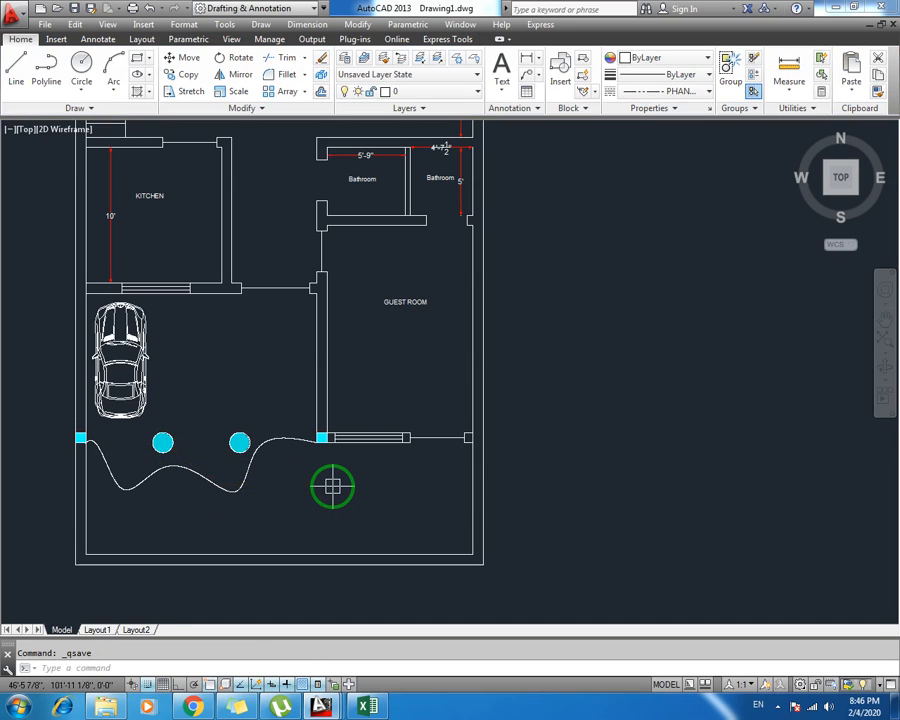
scroll(372, 470, "down", 4)
scroll(340, 442, "up", 2)
scroll(462, 368, "down", 2)
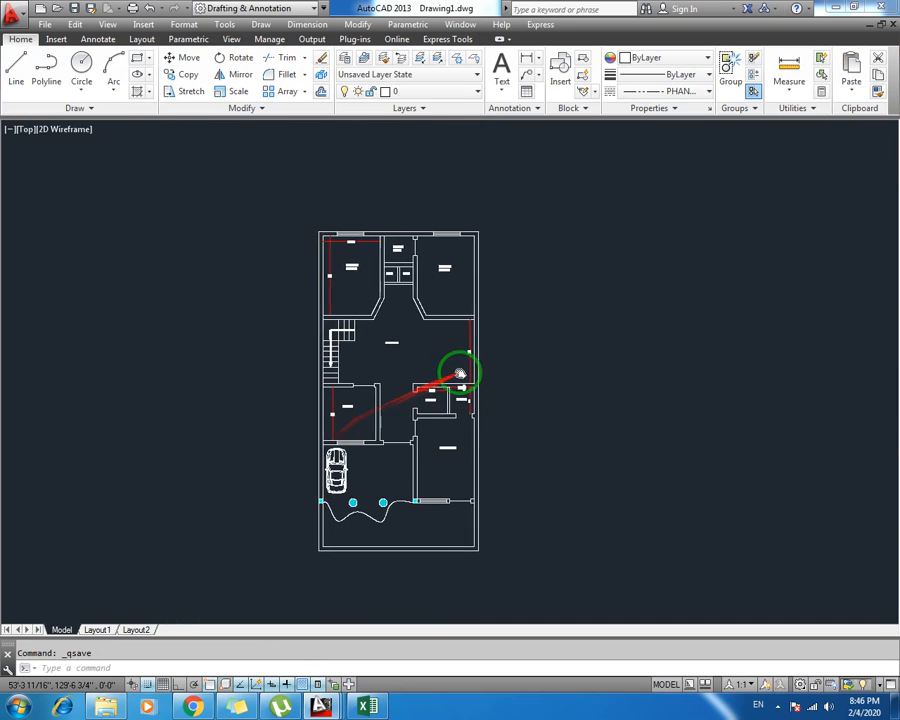
scroll(417, 362, "up", 2)
middle_click_drag(417, 362, 421, 350)
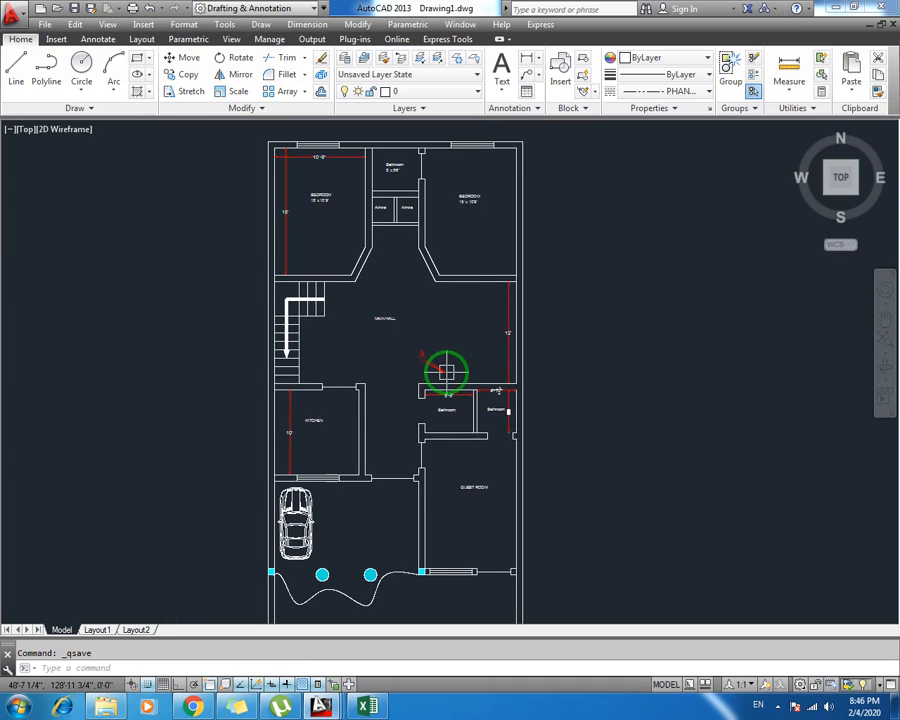